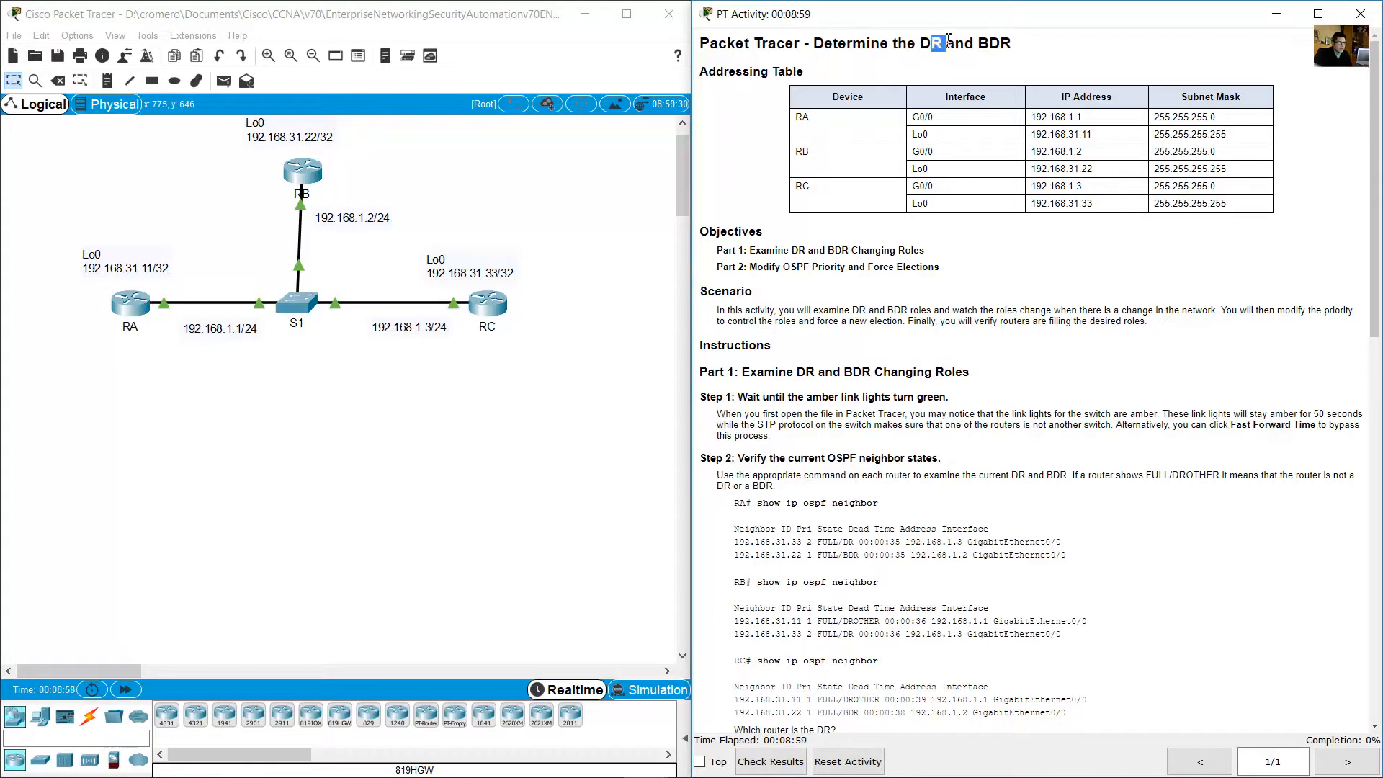
- Review the activity title, the addressing table for RA, RB and RC, and the matching network topology
{"action": "left_click", "coordinate": [1003, 44]}
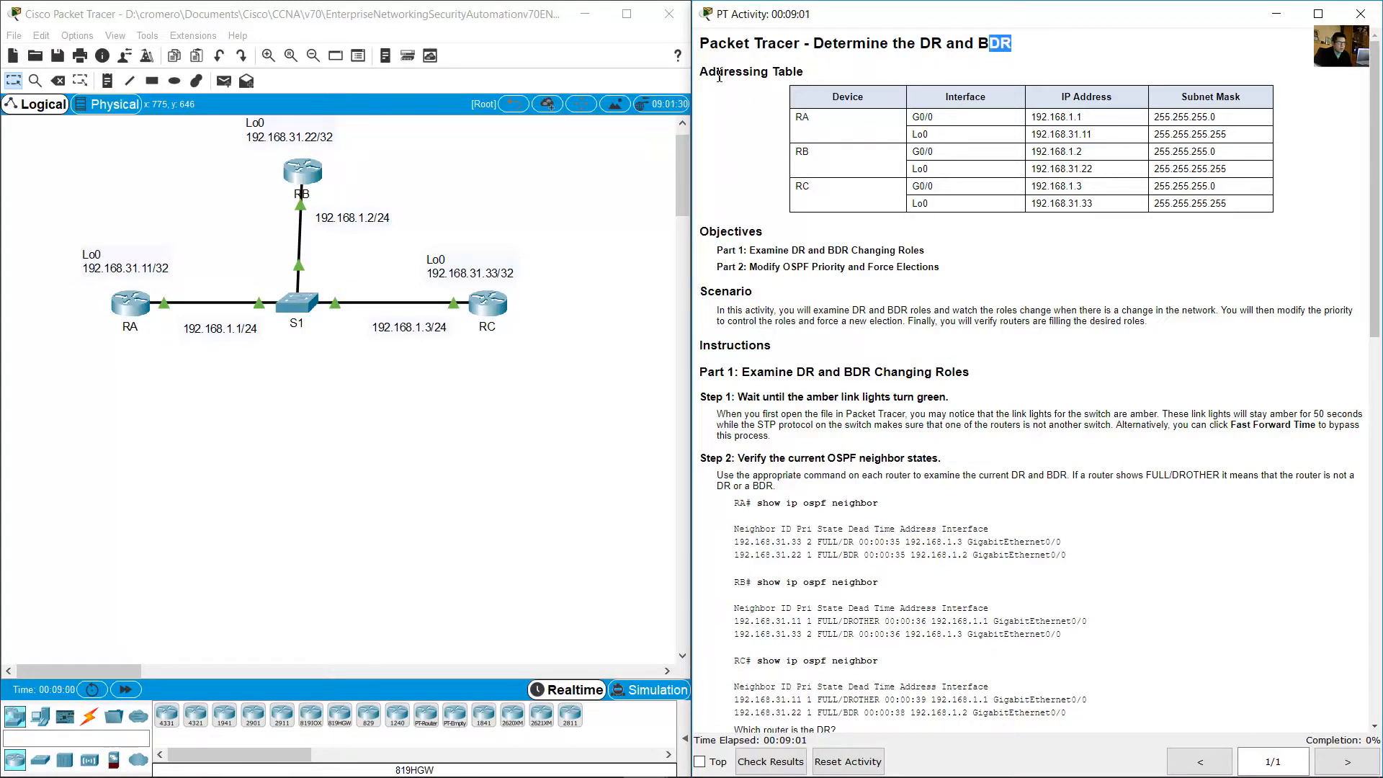
{"action": "left_click_drag", "start_coordinate": [719, 74], "coordinate": [1216, 204]}
{"action": "left_click_drag", "start_coordinate": [519, 171], "coordinate": [119, 387]}
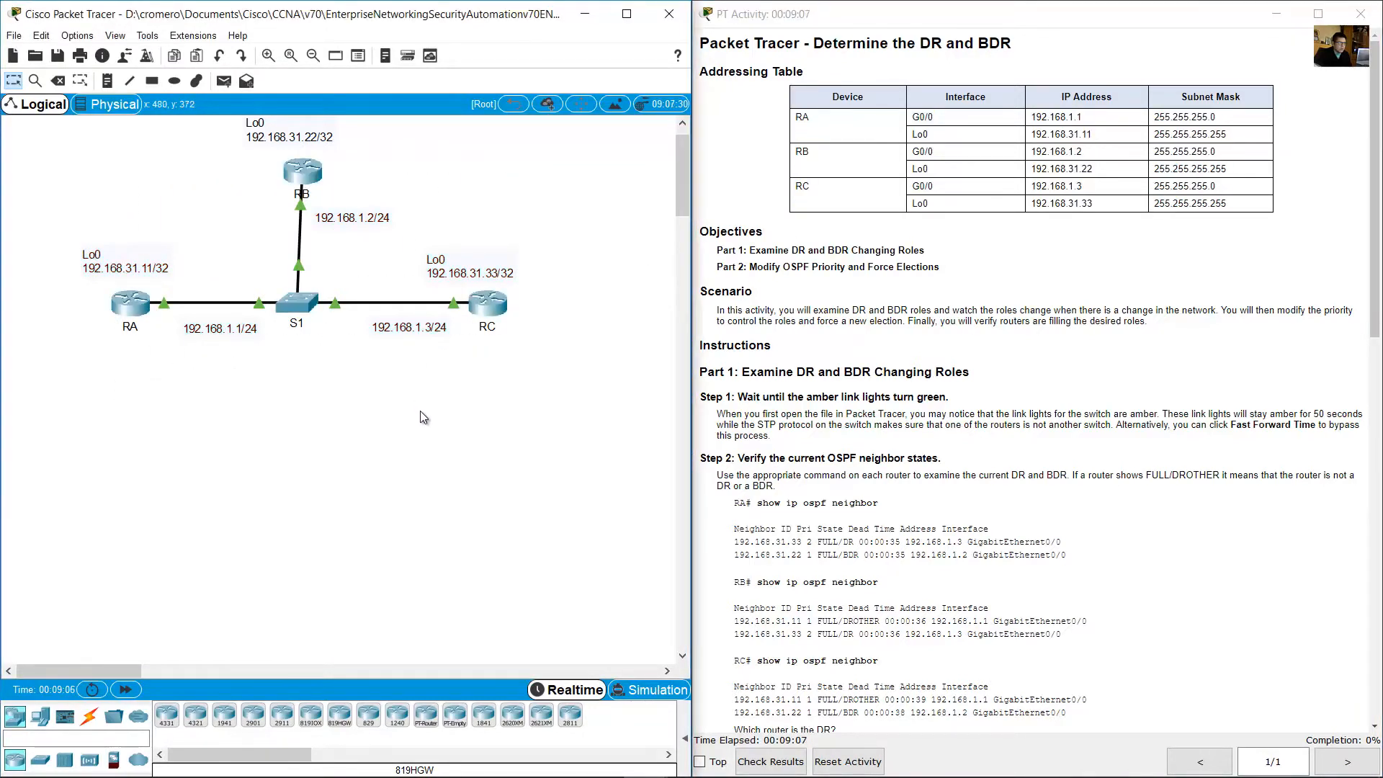
{"action": "left_click_drag", "start_coordinate": [421, 411], "coordinate": [218, 210]}
{"action": "left_click", "coordinate": [326, 292]}
{"action": "left_click", "coordinate": [826, 121]}
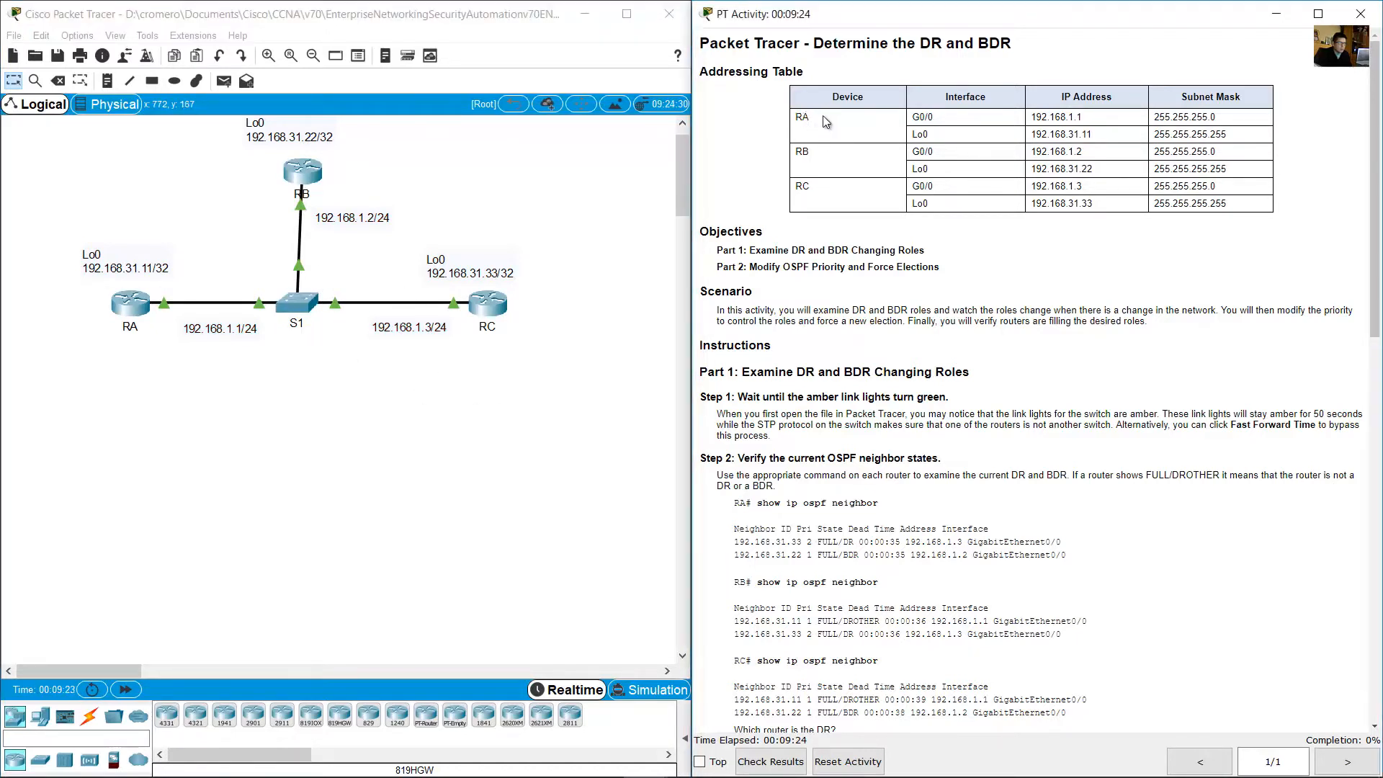
{"action": "double_click", "coordinate": [802, 187]}
{"action": "left_click", "coordinate": [945, 116]}
{"action": "double_click", "coordinate": [915, 118]}
{"action": "double_click", "coordinate": [919, 135]}
{"action": "left_click_drag", "start_coordinate": [914, 154], "coordinate": [930, 206]}
{"action": "left_click", "coordinate": [935, 291]}
- Read the Part 1 heading and the Step 1 instructions about waiting for the amber link lights
{"action": "scroll", "coordinate": [936, 366], "scroll_direction": "down", "scroll_amount": 2}
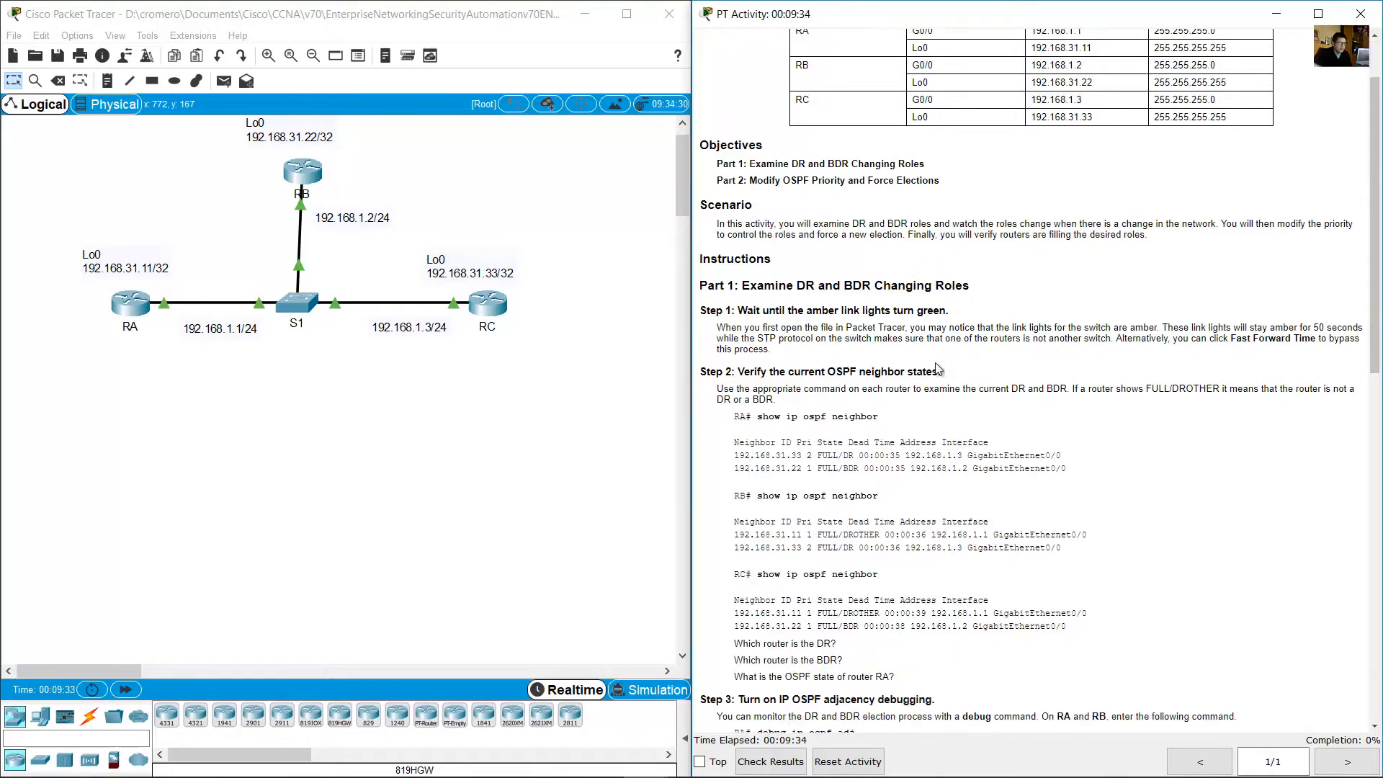
{"action": "scroll", "coordinate": [938, 370], "scroll_direction": "down", "scroll_amount": 3}
{"action": "left_click_drag", "start_coordinate": [743, 157], "coordinate": [979, 149]}
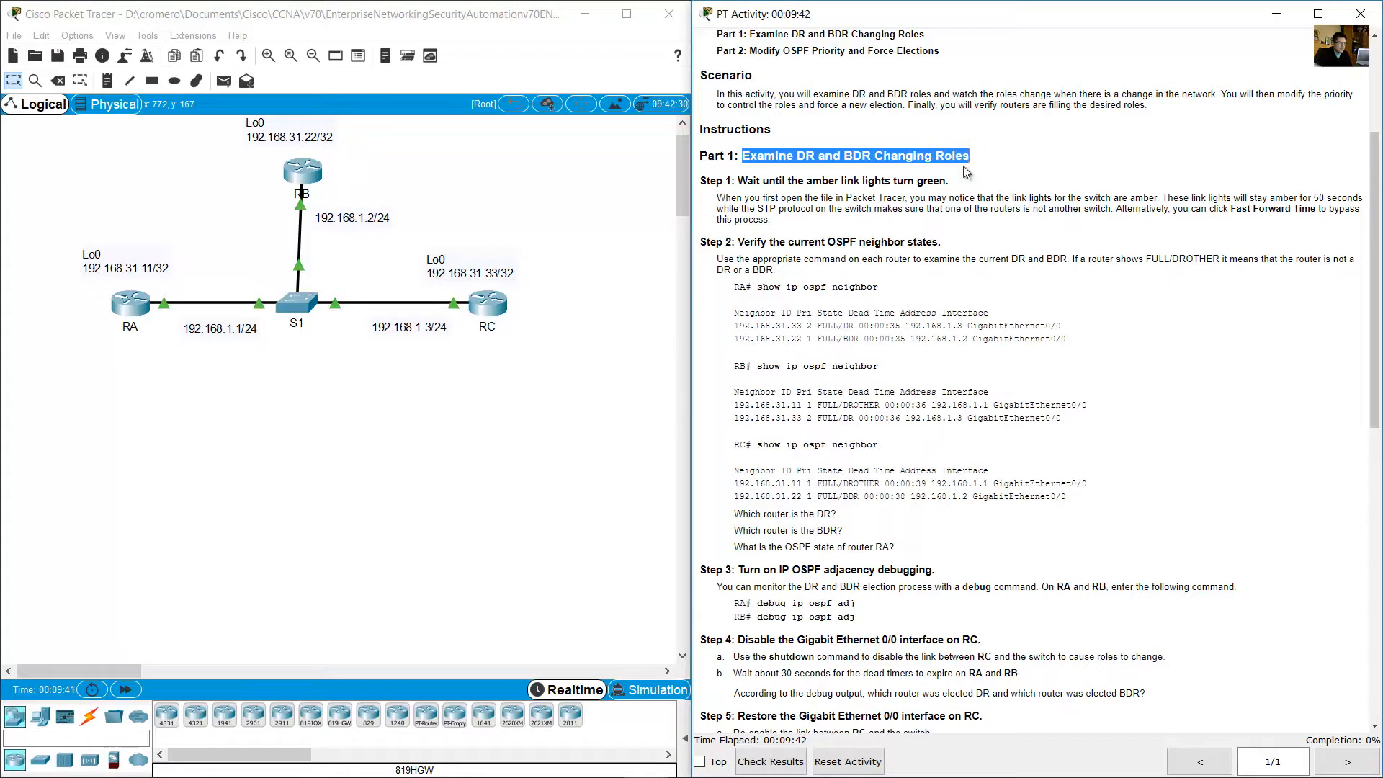
{"action": "left_click", "coordinate": [973, 194]}
{"action": "scroll", "coordinate": [972, 193], "scroll_direction": "down", "scroll_amount": 1}
{"action": "left_click_drag", "start_coordinate": [751, 137], "coordinate": [951, 139]}
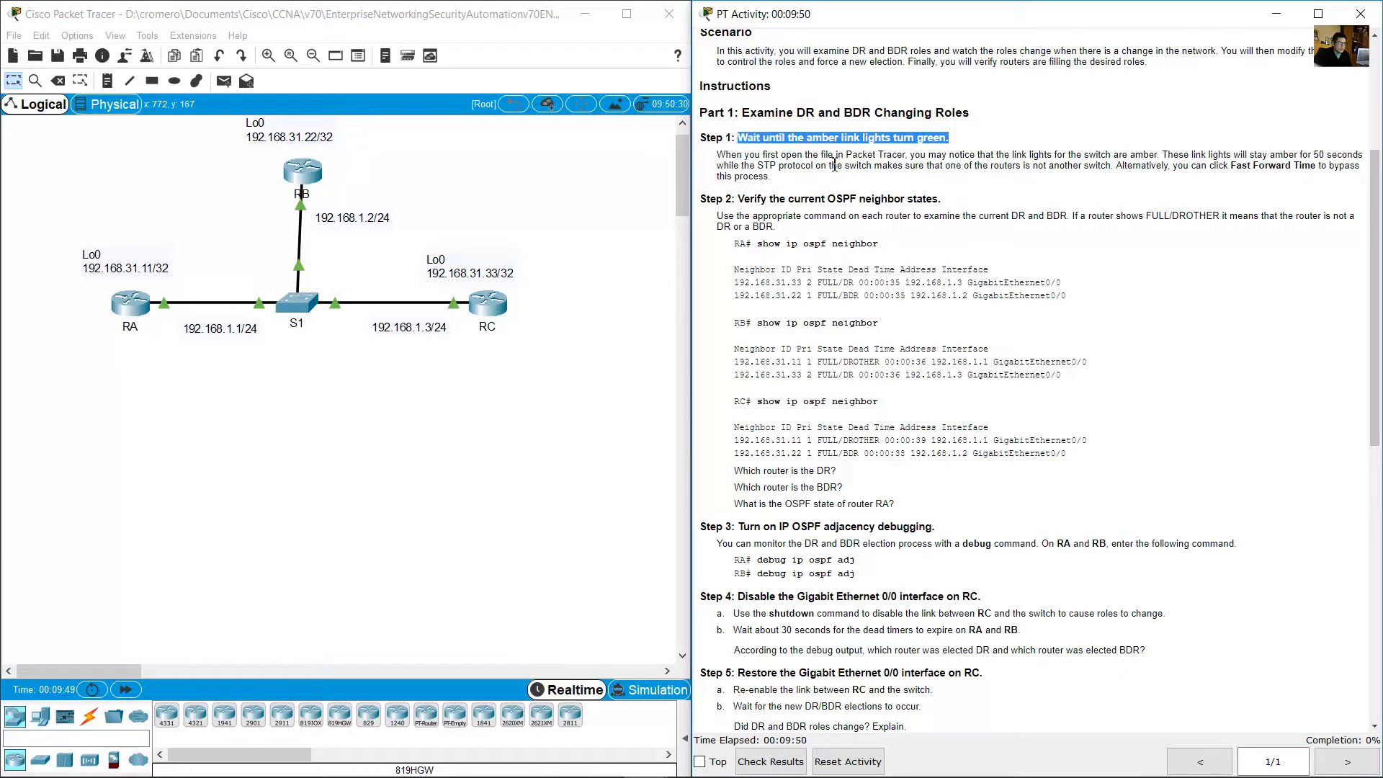
{"action": "mouse_move", "coordinate": [721, 155]}
{"action": "left_mouse_down"}
{"action": "mouse_move", "coordinate": [1352, 155]}
{"action": "mouse_move", "coordinate": [762, 167]}
{"action": "mouse_move", "coordinate": [1119, 170]}
{"action": "left_mouse_up"}
{"action": "left_click", "coordinate": [1119, 170]}
{"action": "scroll", "coordinate": [887, 191], "scroll_direction": "down", "scroll_amount": 2}
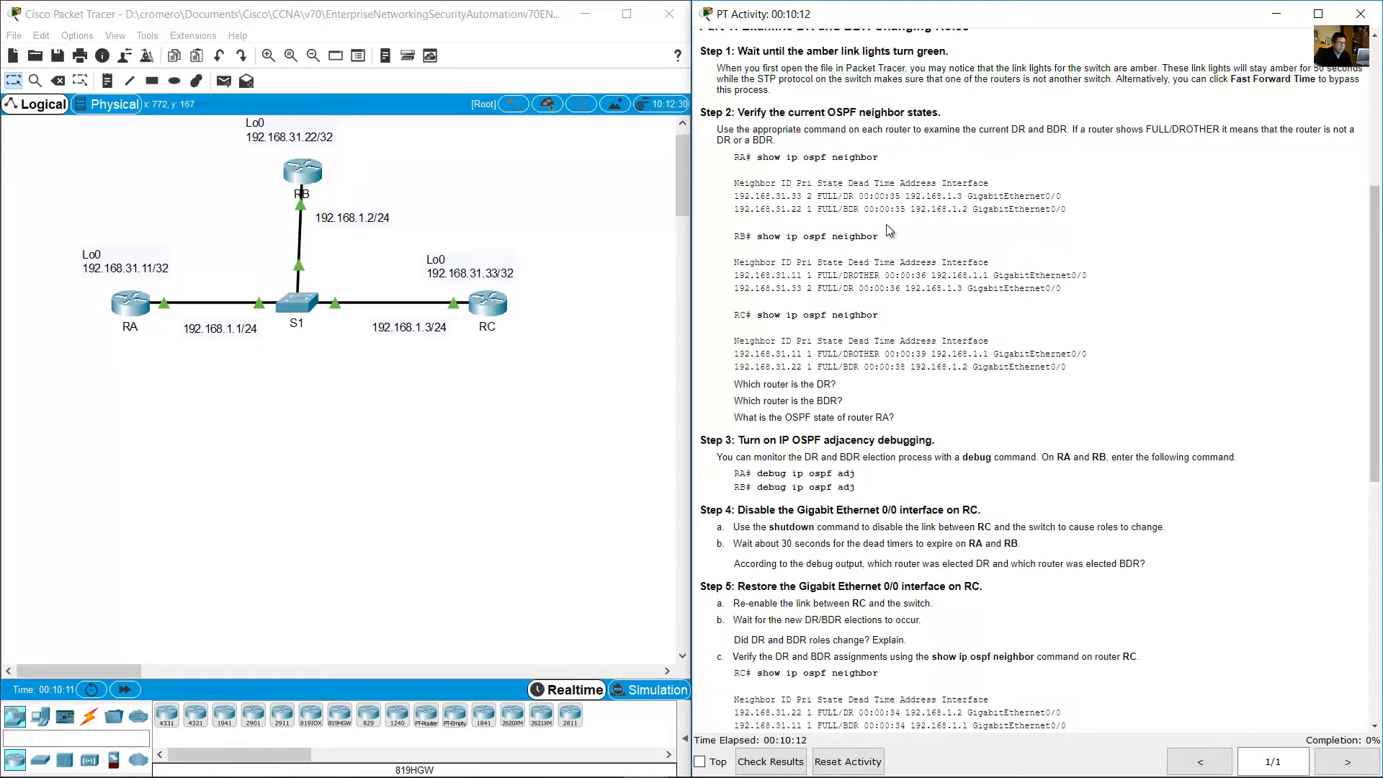
- Check the topology's link lights and read the Step 2 instructions on verifying the current OSPF neighbor states
{"action": "left_click", "coordinate": [444, 205]}
{"action": "left_click_drag", "start_coordinate": [467, 175], "coordinate": [142, 394]}
{"action": "left_click", "coordinate": [445, 197]}
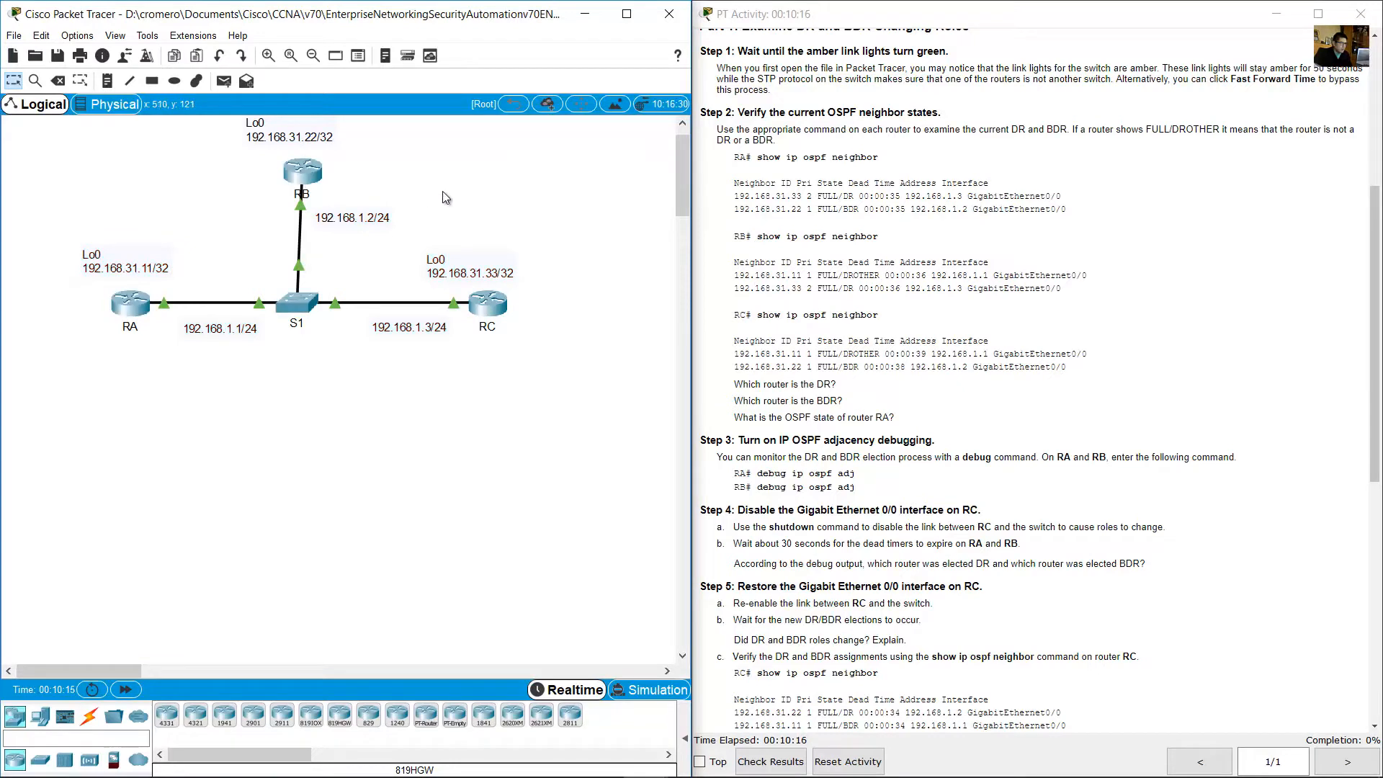
{"action": "left_click_drag", "start_coordinate": [423, 222], "coordinate": [200, 346]}
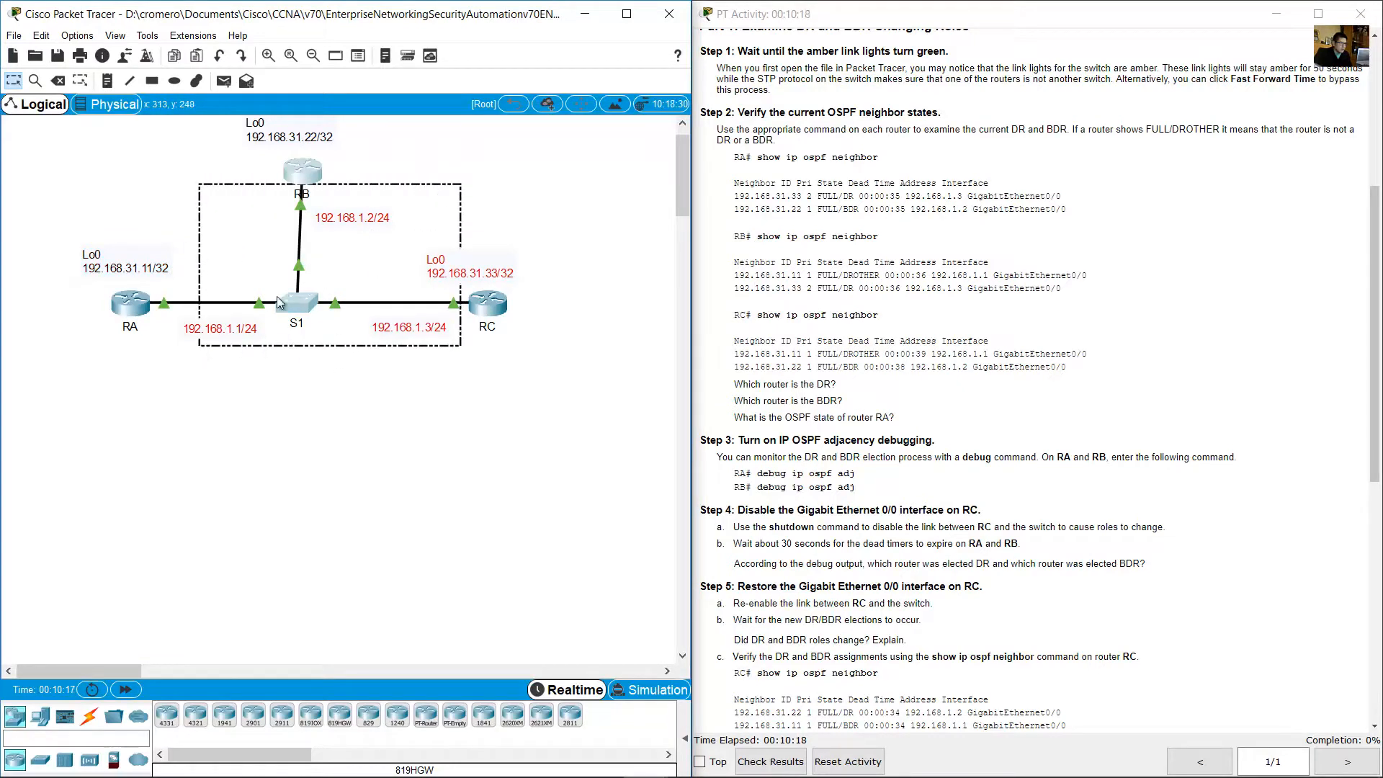
{"action": "left_click", "coordinate": [313, 395]}
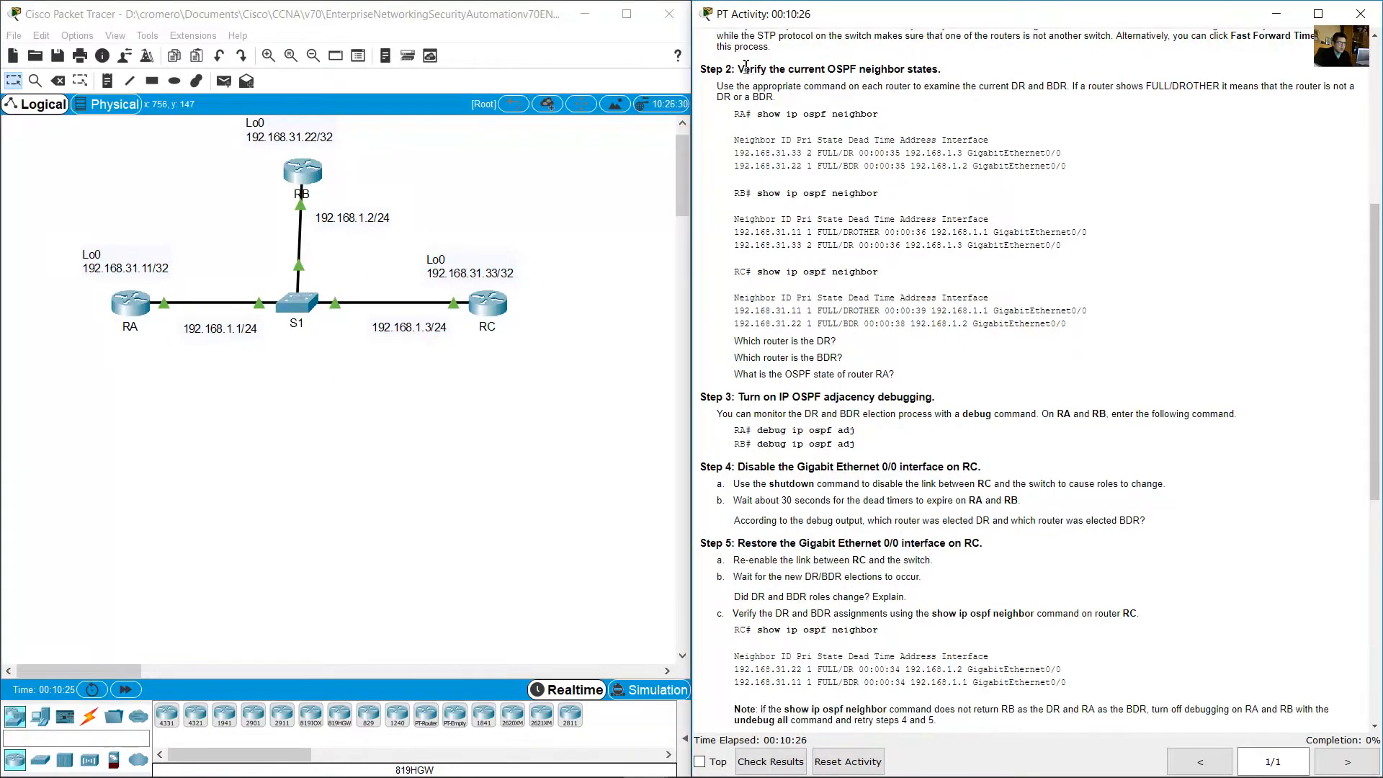
{"action": "left_click_drag", "start_coordinate": [738, 69], "coordinate": [920, 69]}
{"action": "left_click", "coordinate": [739, 103]}
{"action": "left_click_drag", "start_coordinate": [724, 87], "coordinate": [778, 97]}
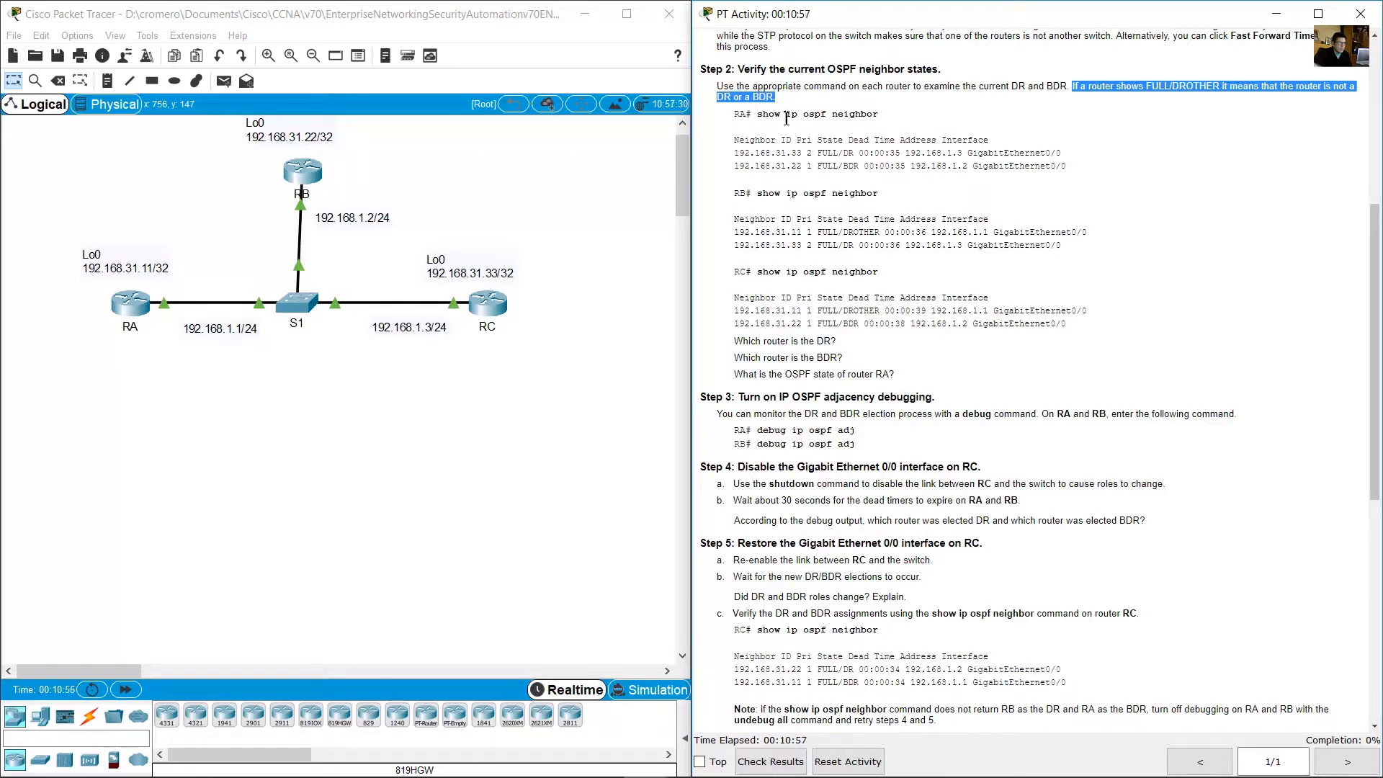
{"action": "left_click", "coordinate": [753, 121]}
{"action": "left_click_drag", "start_coordinate": [756, 115], "coordinate": [890, 120]}
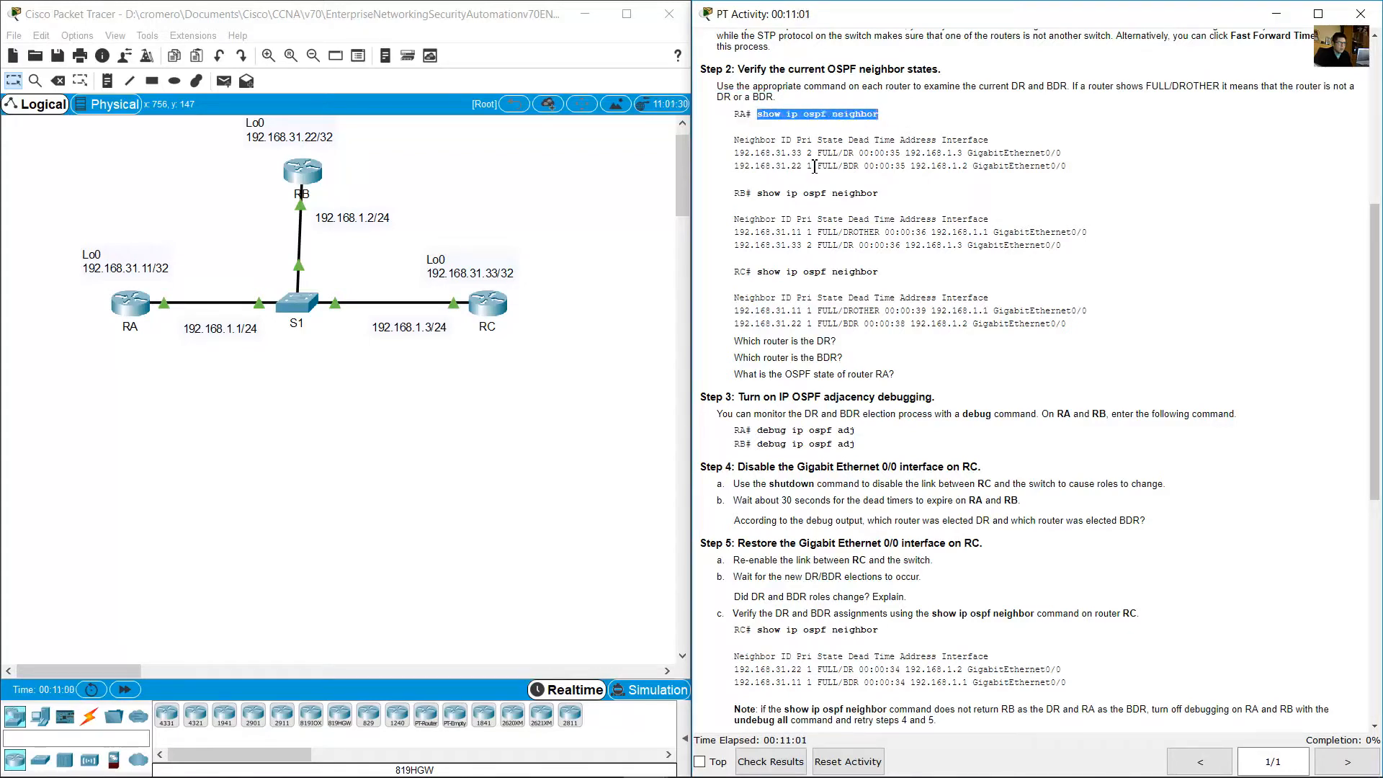
- Open router RA's command line and widen its window below the topology
{"action": "left_click_drag", "start_coordinate": [211, 193], "coordinate": [42, 412]}
{"action": "left_click", "coordinate": [133, 310]}
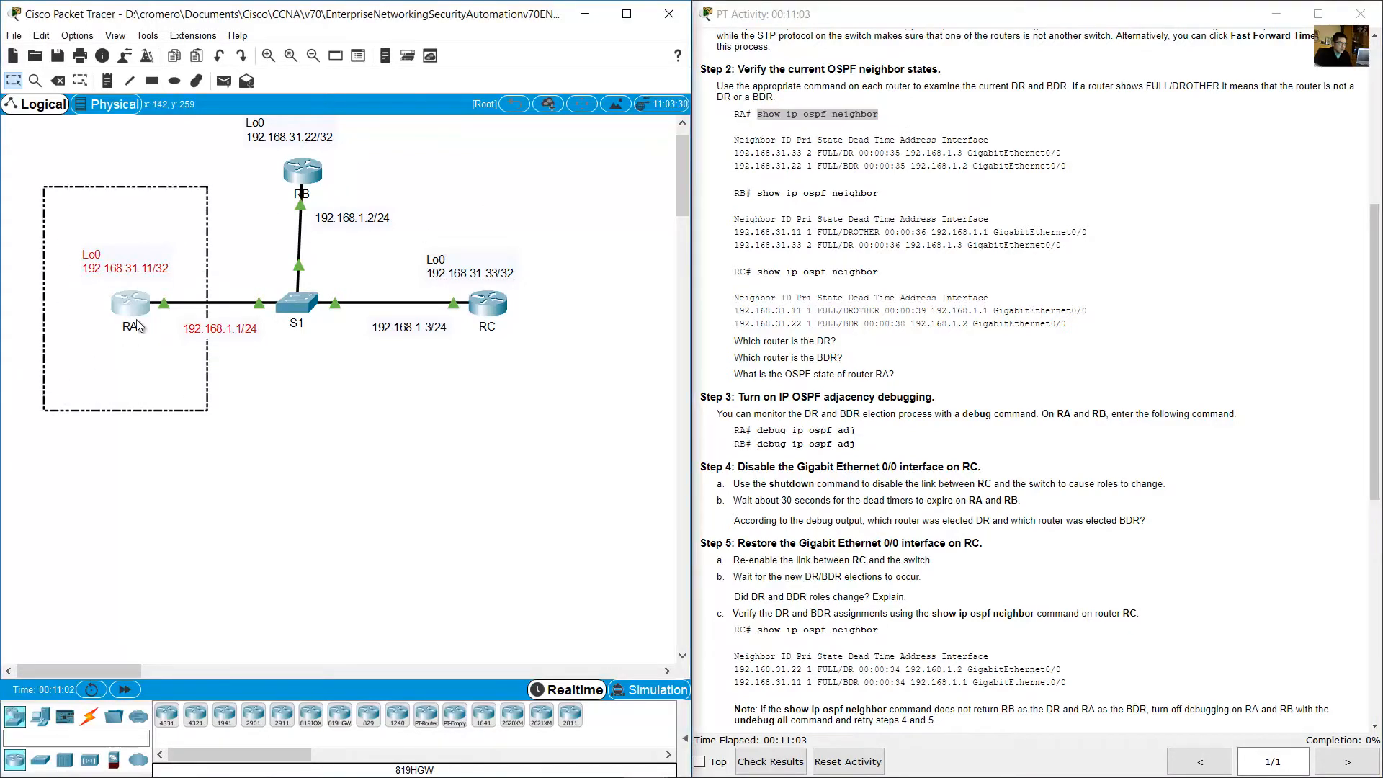
{"action": "left_click_drag", "start_coordinate": [661, 180], "coordinate": [192, 359]}
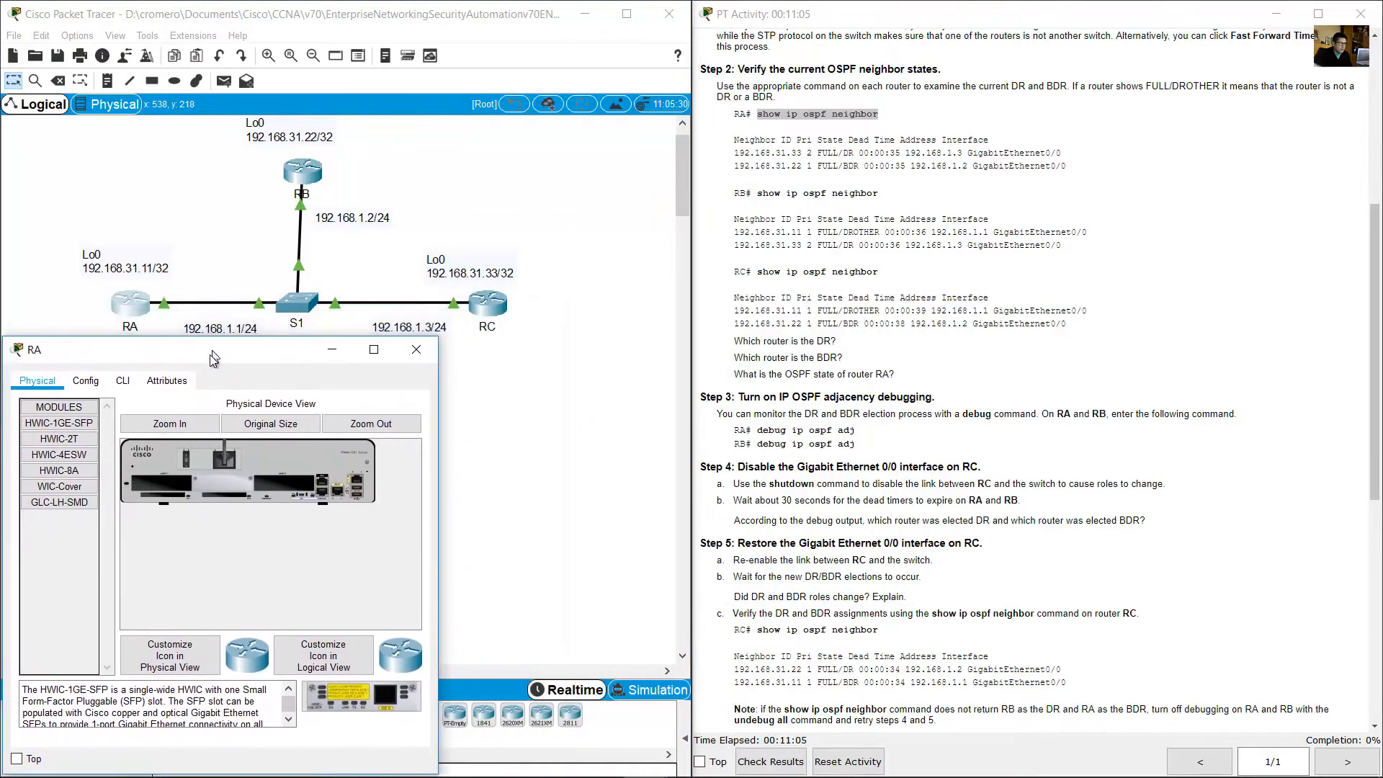
{"action": "left_click", "coordinate": [122, 380]}
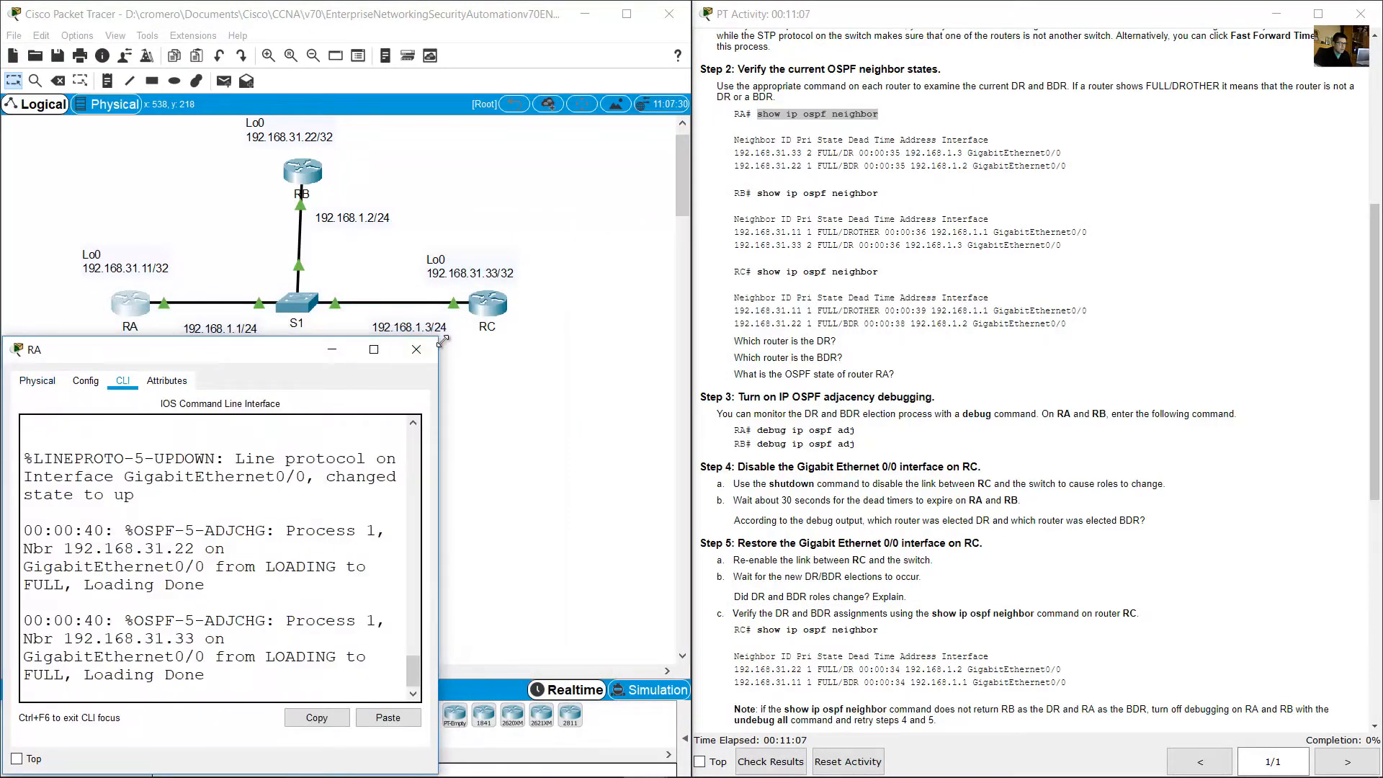
{"action": "left_click_drag", "start_coordinate": [437, 338], "coordinate": [979, 351]}
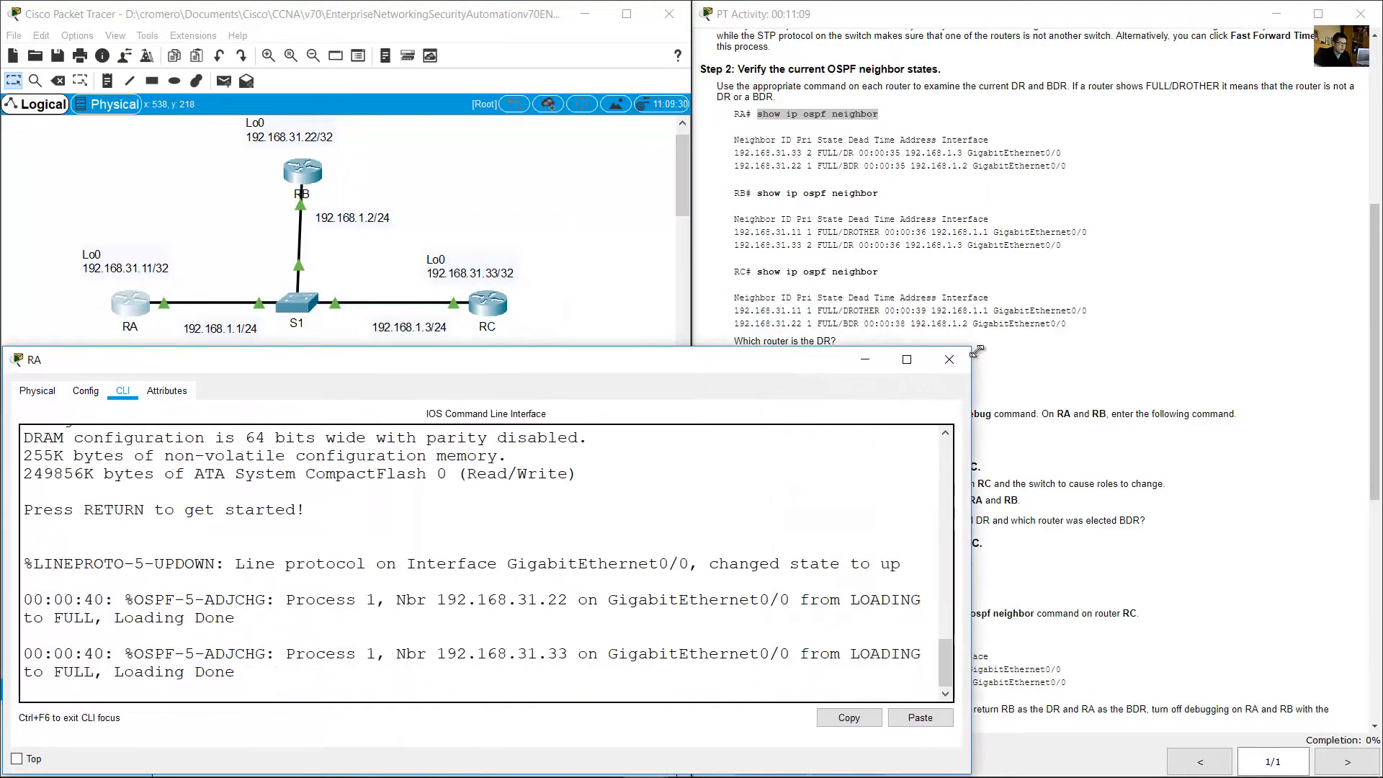
- Enter privileged mode on RA with enable and run show ip ospf neighbor
{"action": "left_click", "coordinate": [706, 502]}
{"action": "key", "text": "Return"}
{"action": "type", "text": "en"}
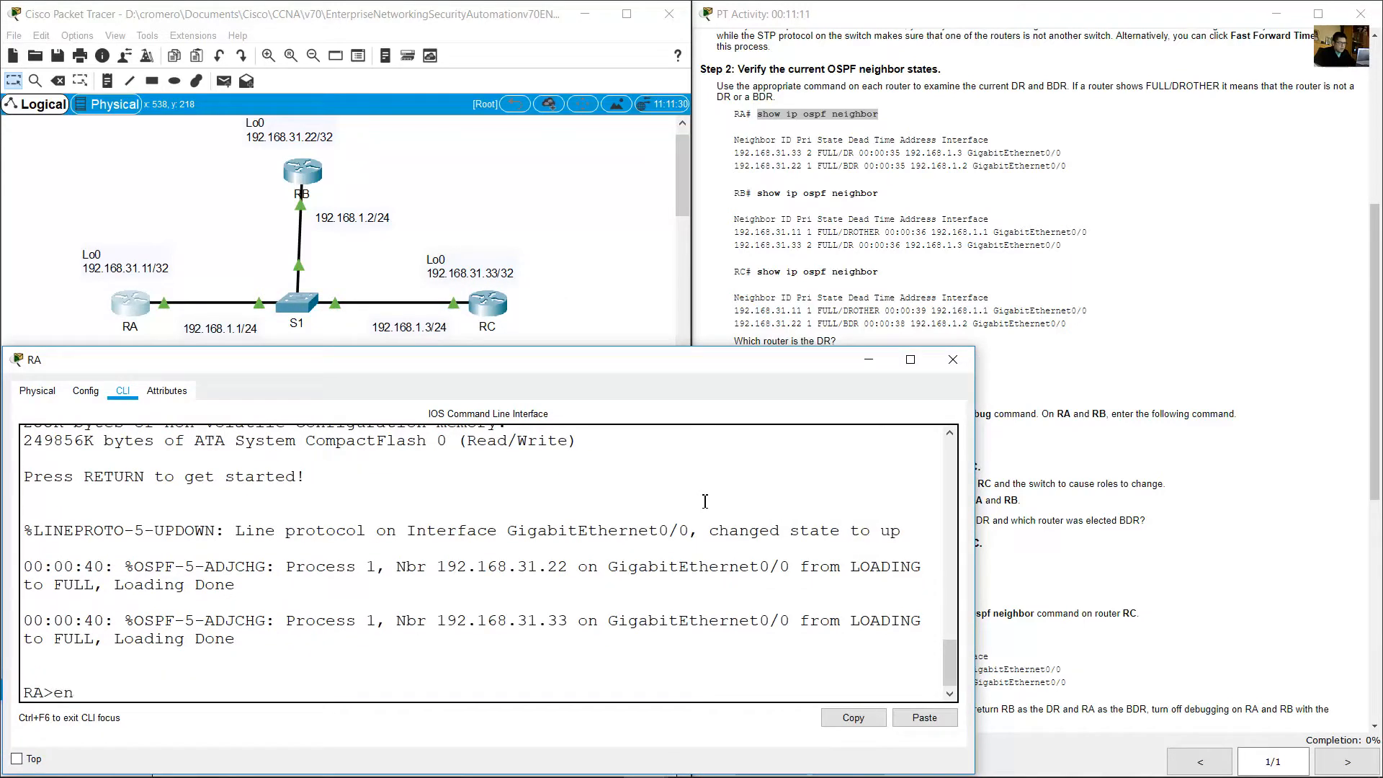
{"action": "type", "text": "able"}
{"action": "key", "text": "Return"}
{"action": "type", "text": "show ip ospf neighbor"}
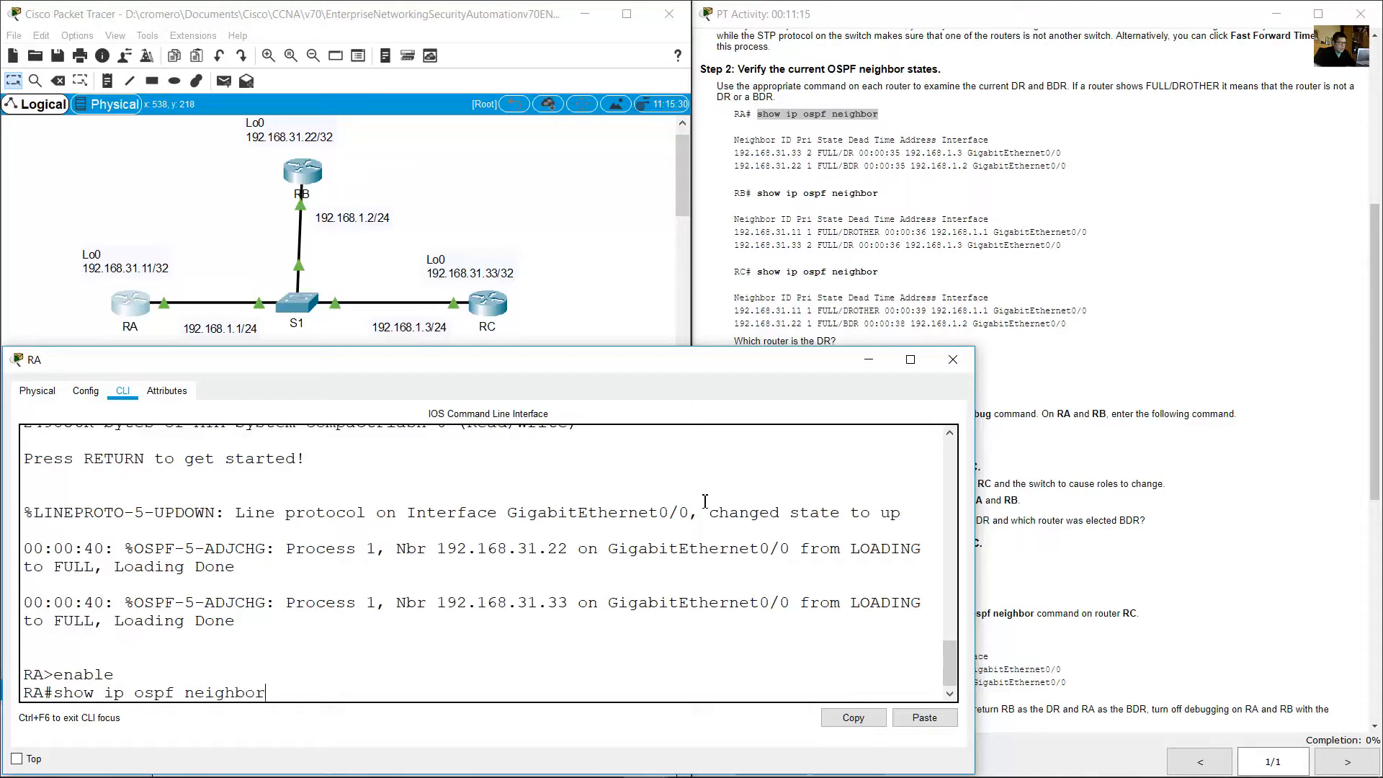
{"action": "key", "text": "Return"}
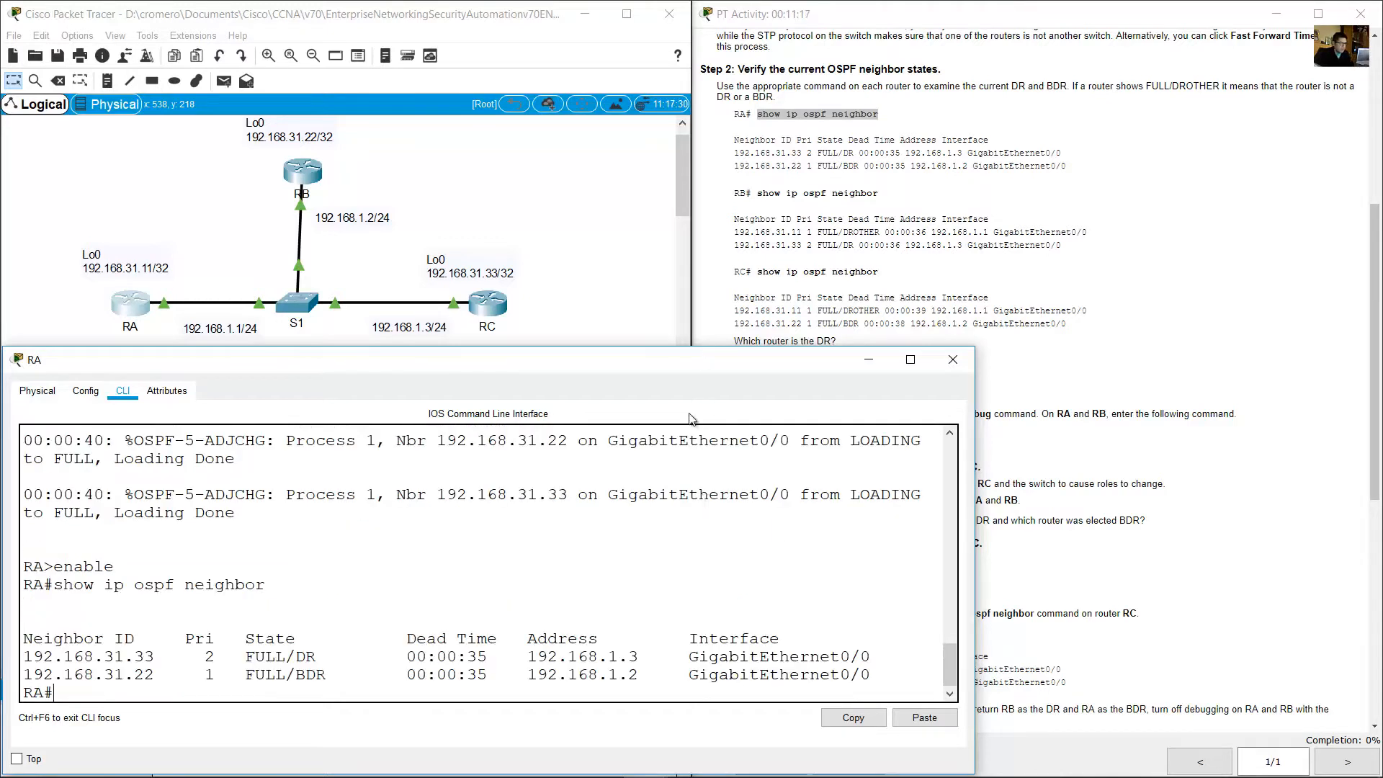
- Compare the neighbor entries in RA's output with the routers in the topology
{"action": "left_click_drag", "start_coordinate": [43, 656], "coordinate": [940, 677]}
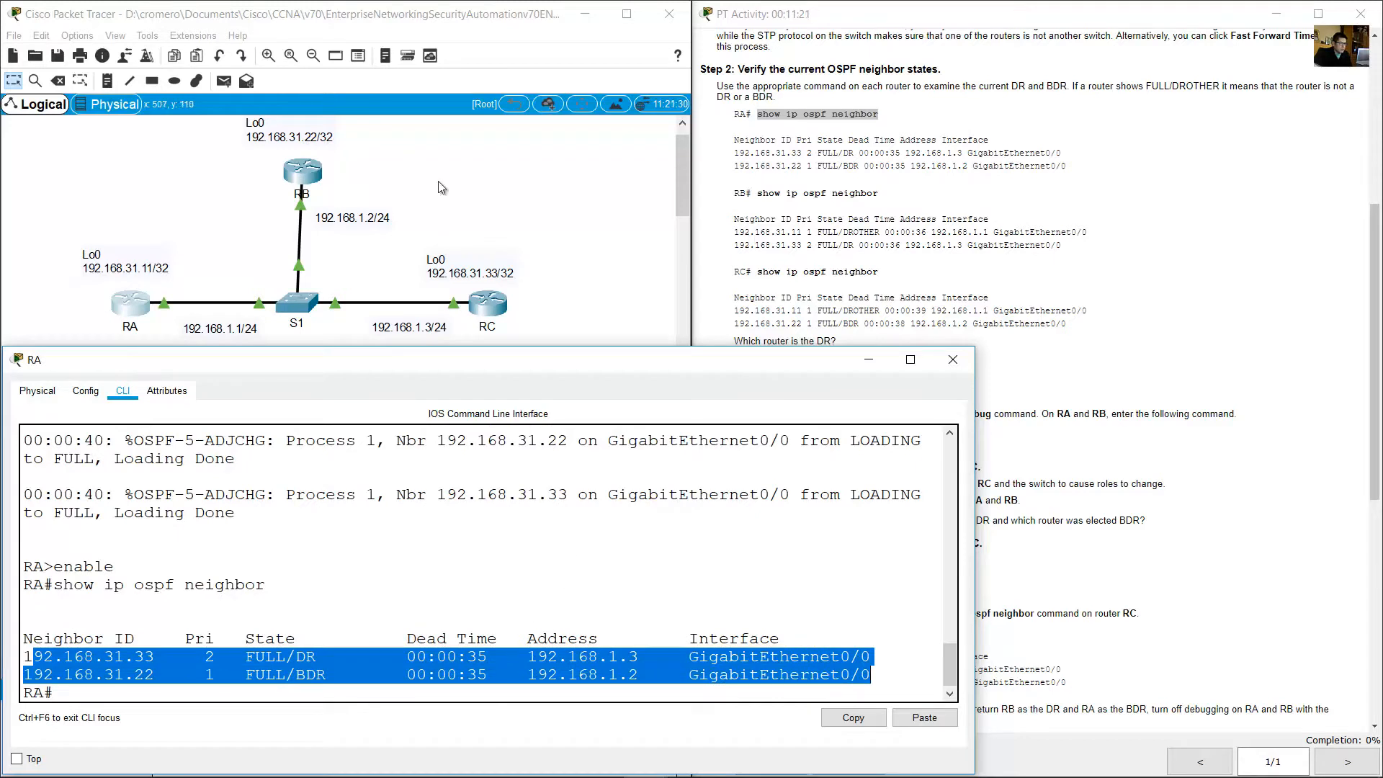
{"action": "left_click", "coordinate": [211, 216]}
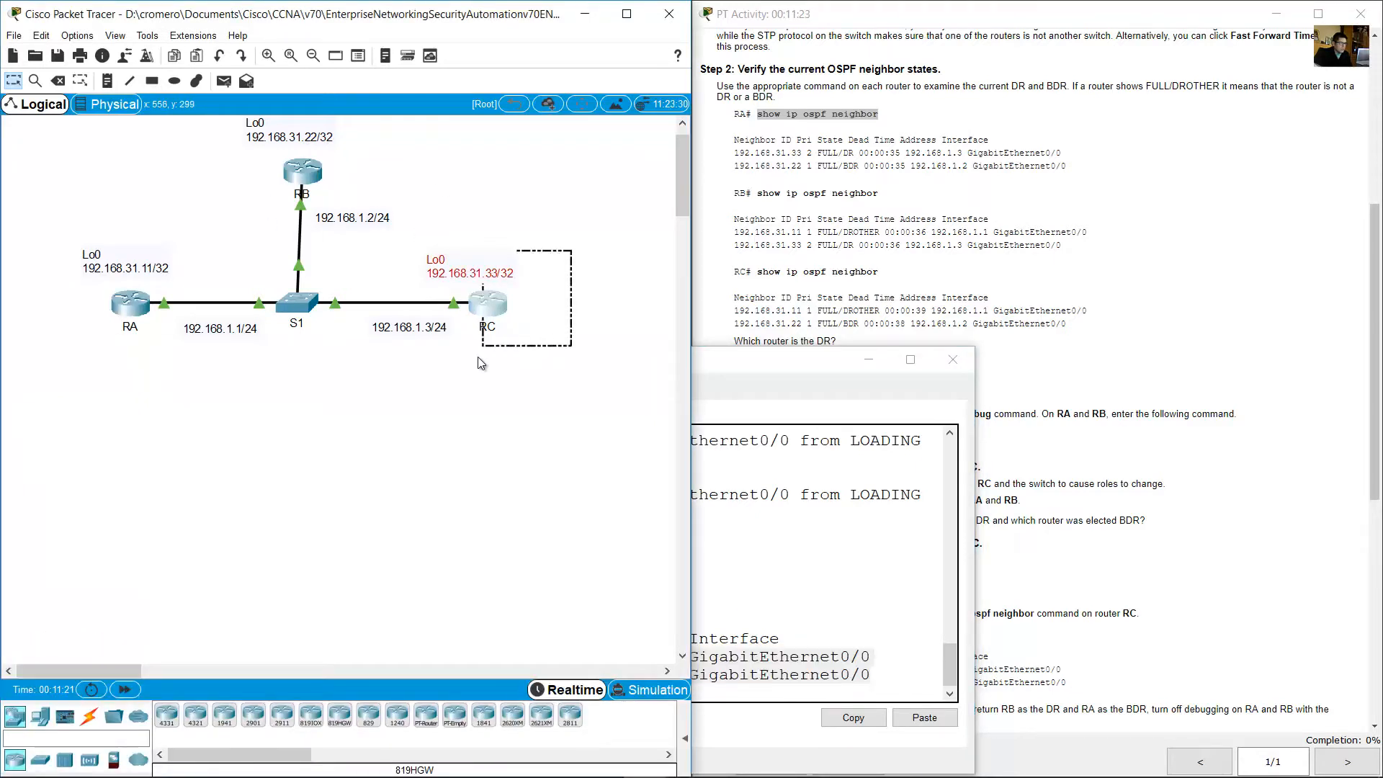
{"action": "left_click_drag", "start_coordinate": [557, 418], "coordinate": [45, 367]}
{"action": "left_click", "coordinate": [249, 198]}
{"action": "left_click", "coordinate": [835, 603]}
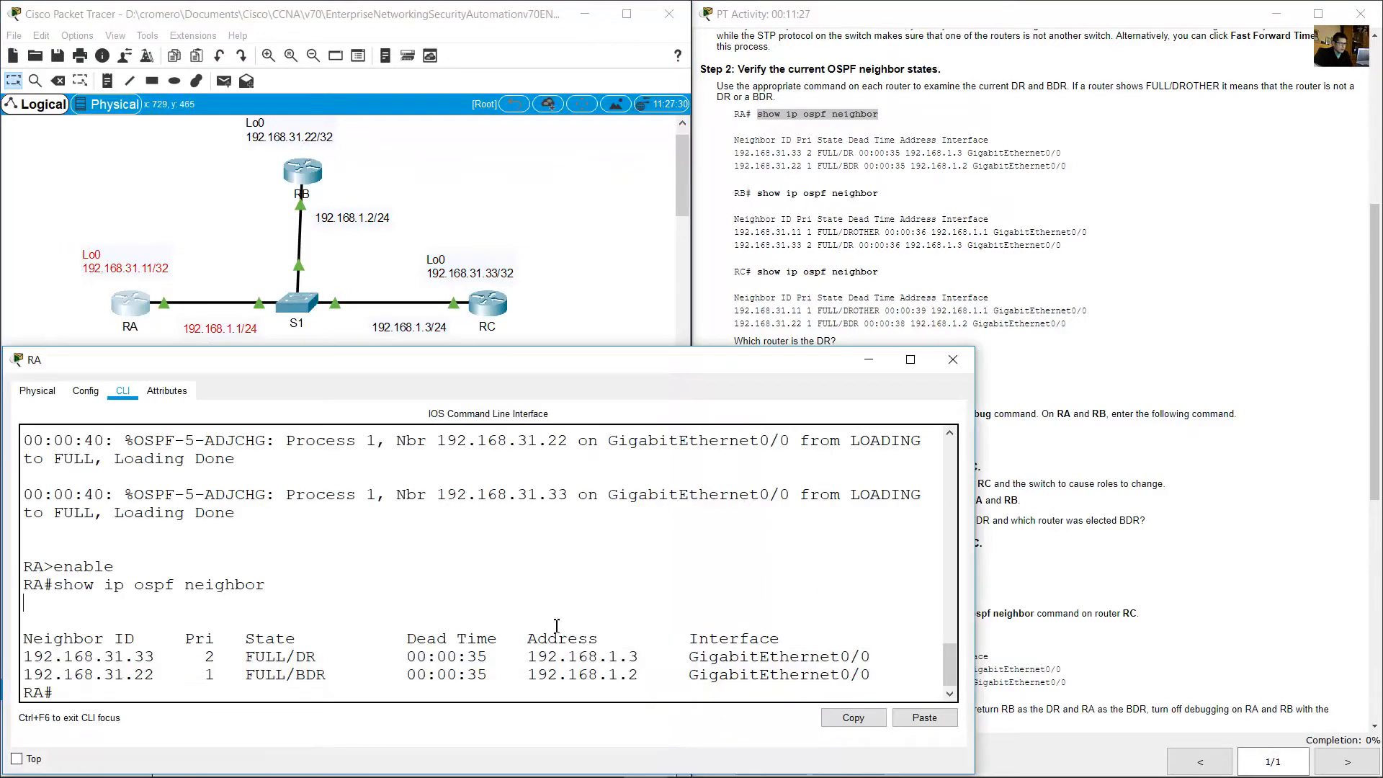
- Match the 192.168.31.33 neighbor entry on RA to its router in the topology by loopback and interface address, and examine its state
{"action": "left_click_drag", "start_coordinate": [37, 646], "coordinate": [157, 653]}
{"action": "left_click", "coordinate": [46, 657]}
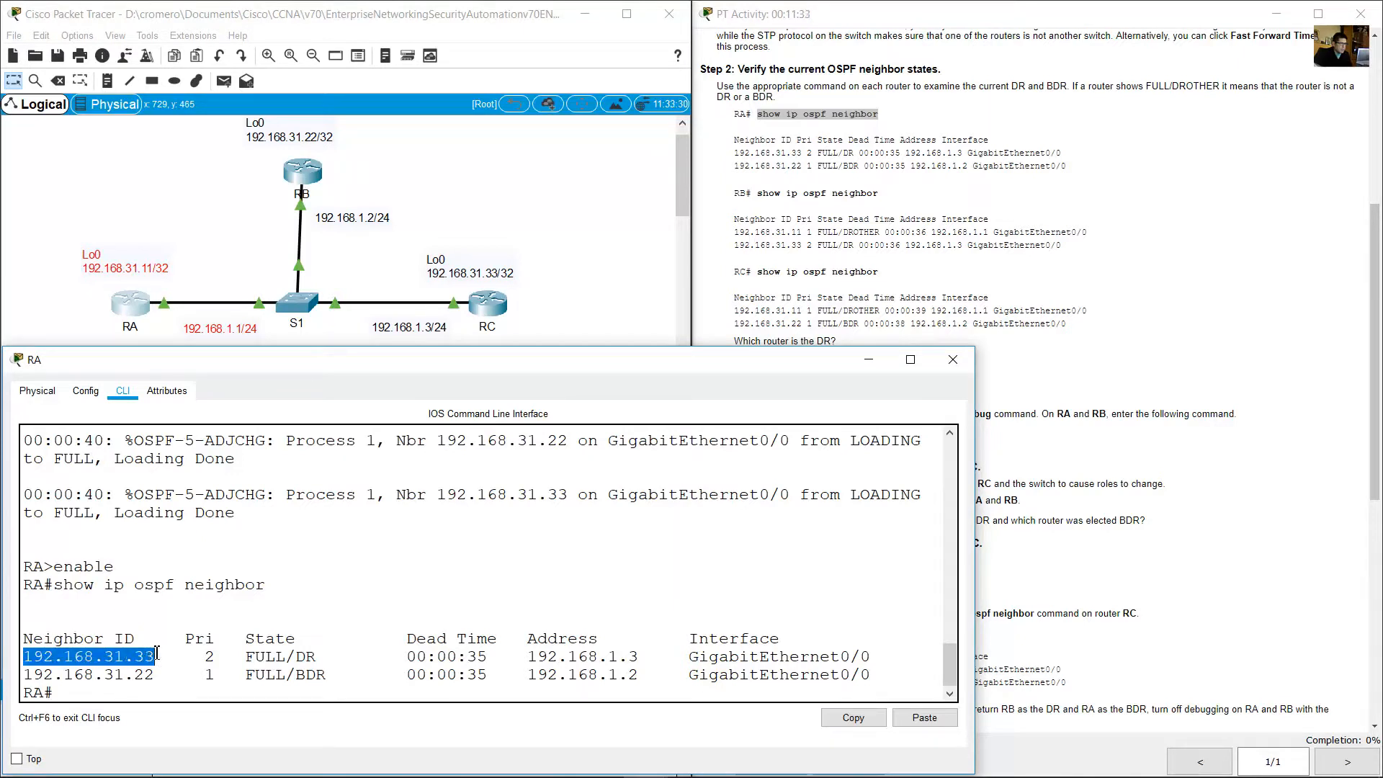
{"action": "left_click", "coordinate": [207, 235]}
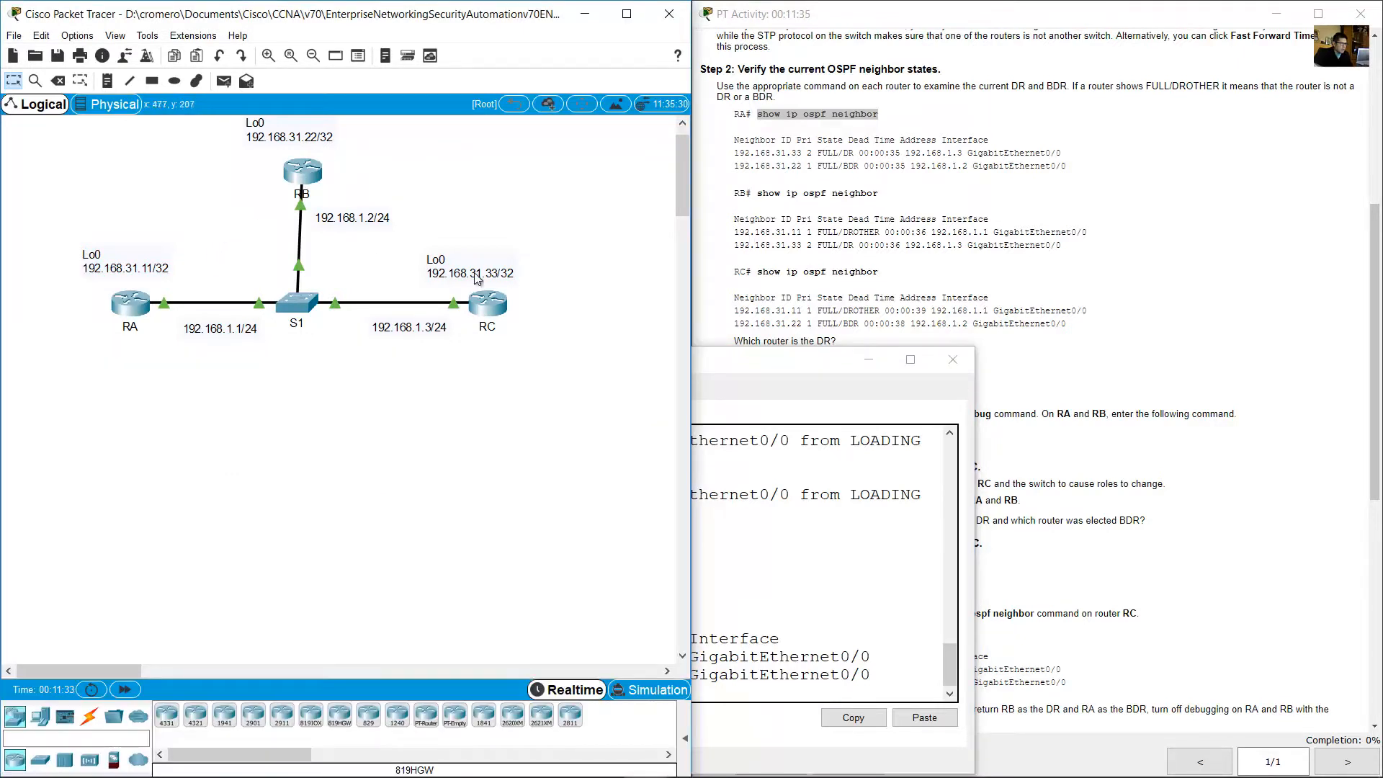
{"action": "left_click_drag", "start_coordinate": [559, 215], "coordinate": [412, 369]}
{"action": "left_click_drag", "start_coordinate": [558, 414], "coordinate": [426, 268]}
{"action": "left_click", "coordinate": [822, 581]}
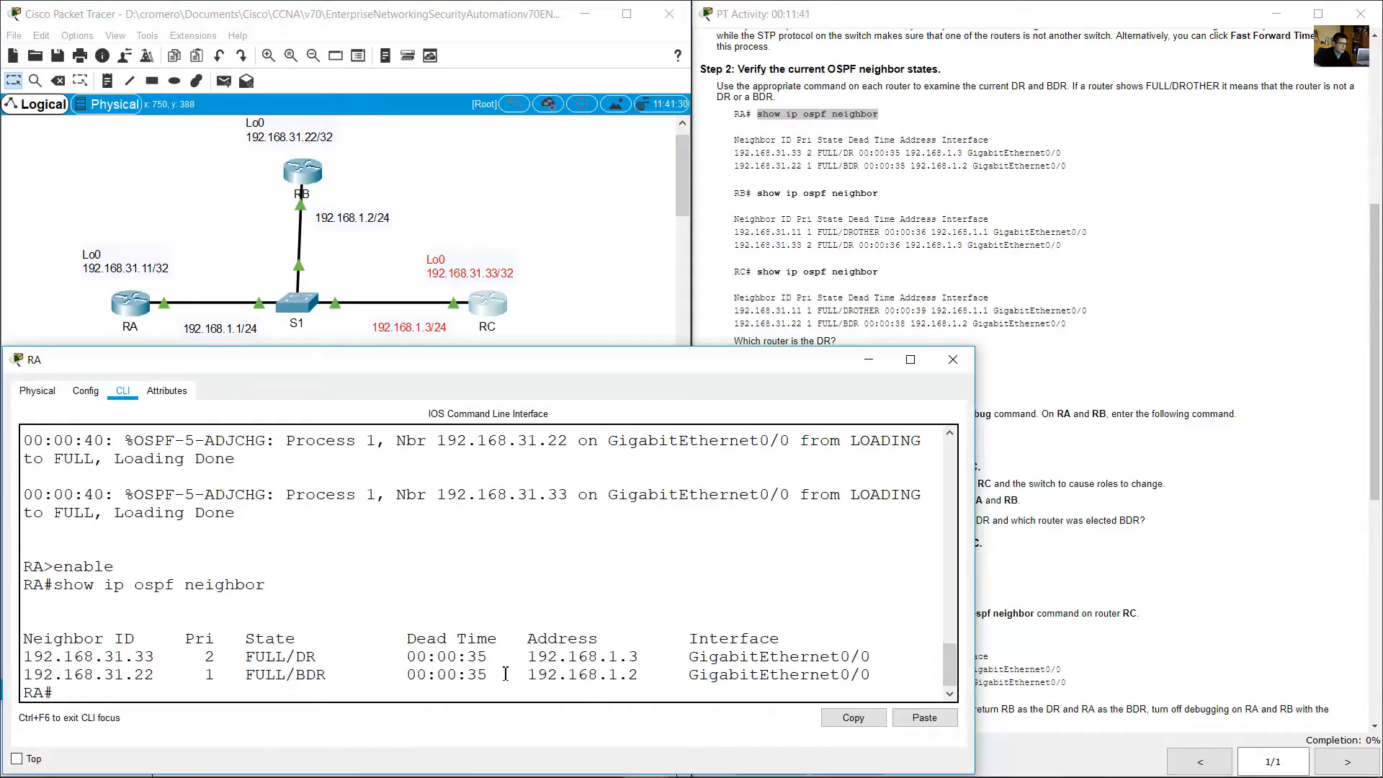
{"action": "left_click_drag", "start_coordinate": [532, 658], "coordinate": [650, 659]}
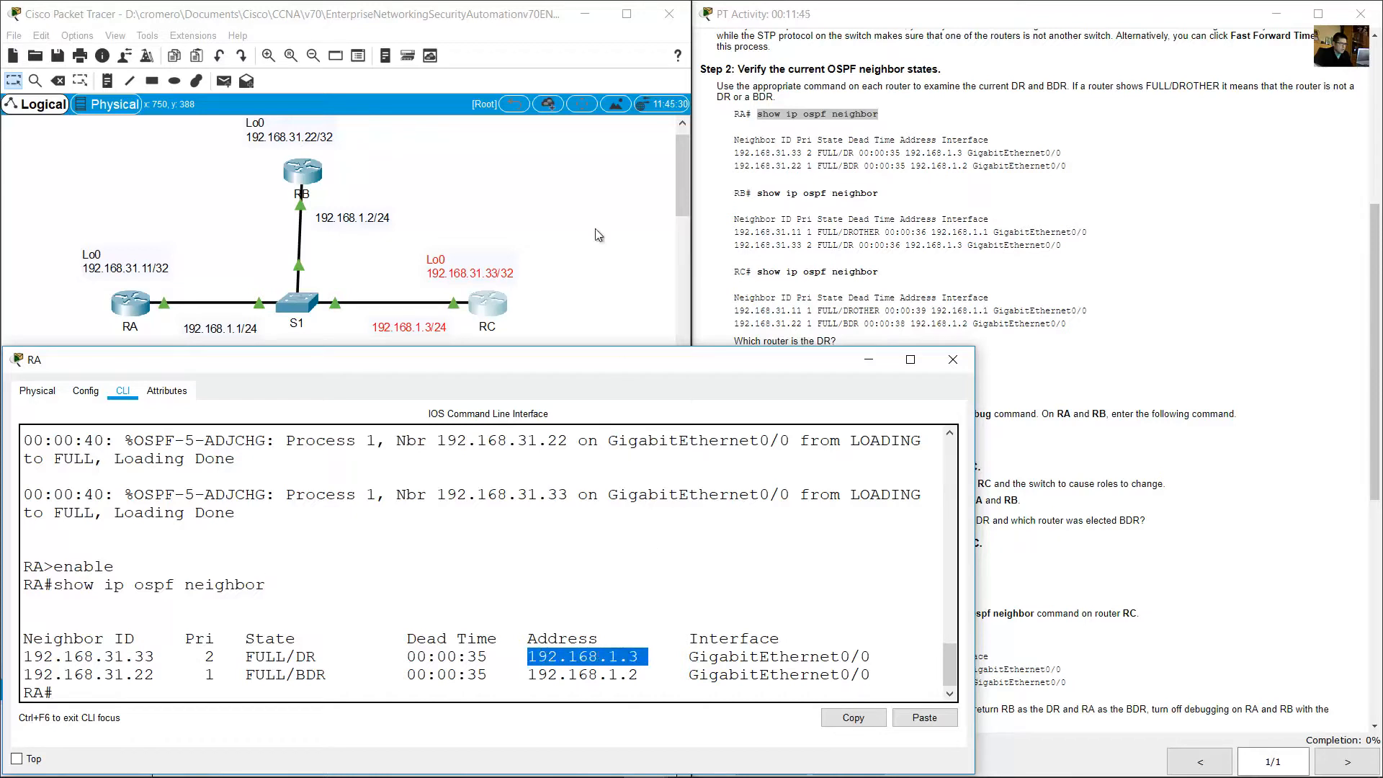
{"action": "left_click", "coordinate": [556, 238]}
{"action": "left_click_drag", "start_coordinate": [451, 386], "coordinate": [387, 296]}
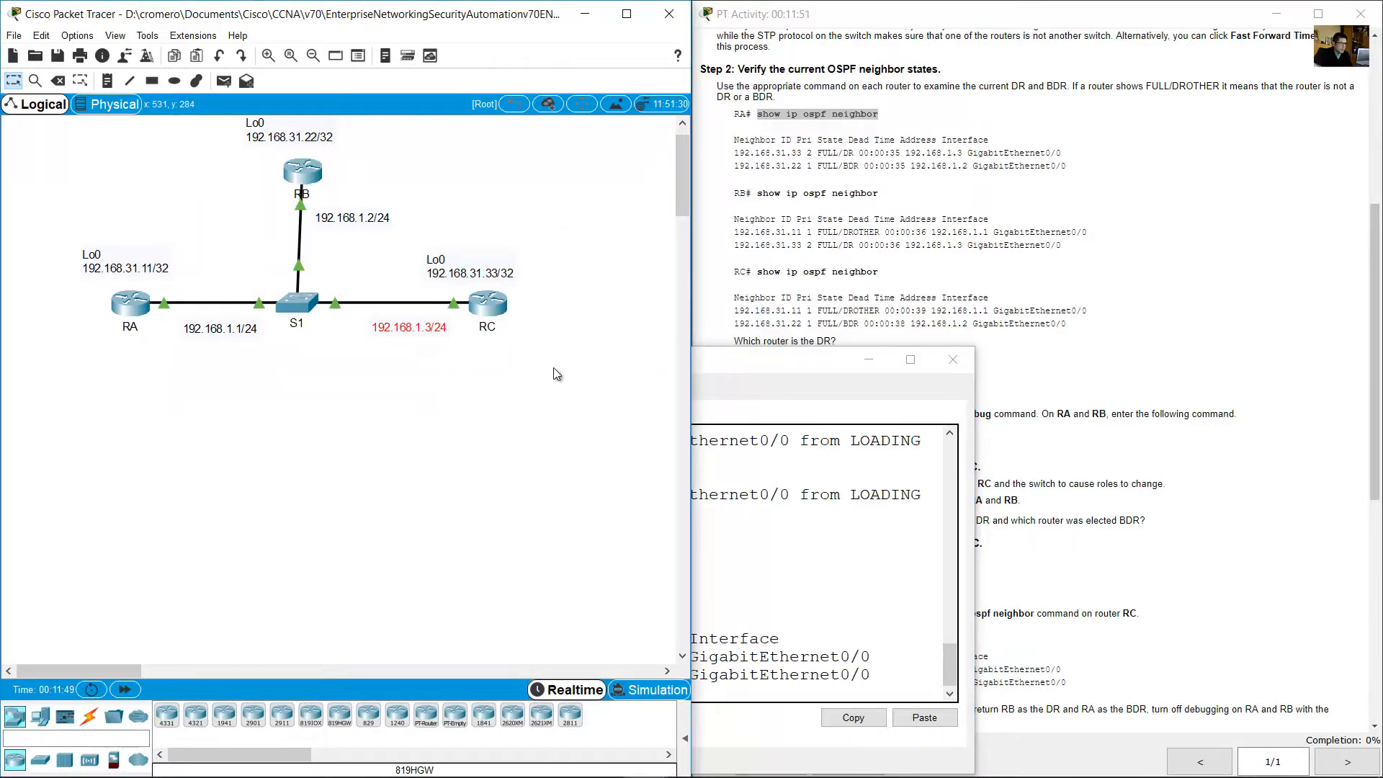
{"action": "left_click", "coordinate": [853, 514]}
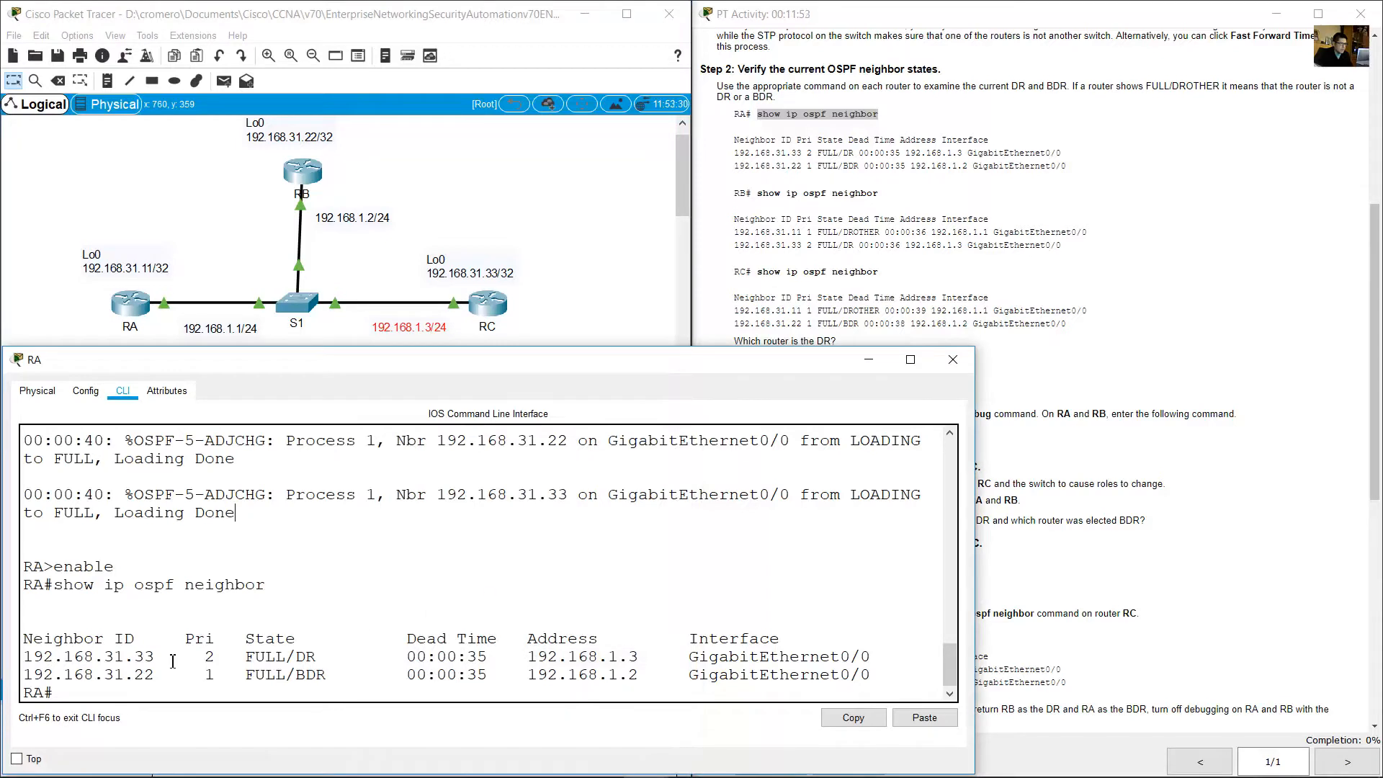
{"action": "left_click_drag", "start_coordinate": [151, 652], "coordinate": [27, 652]}
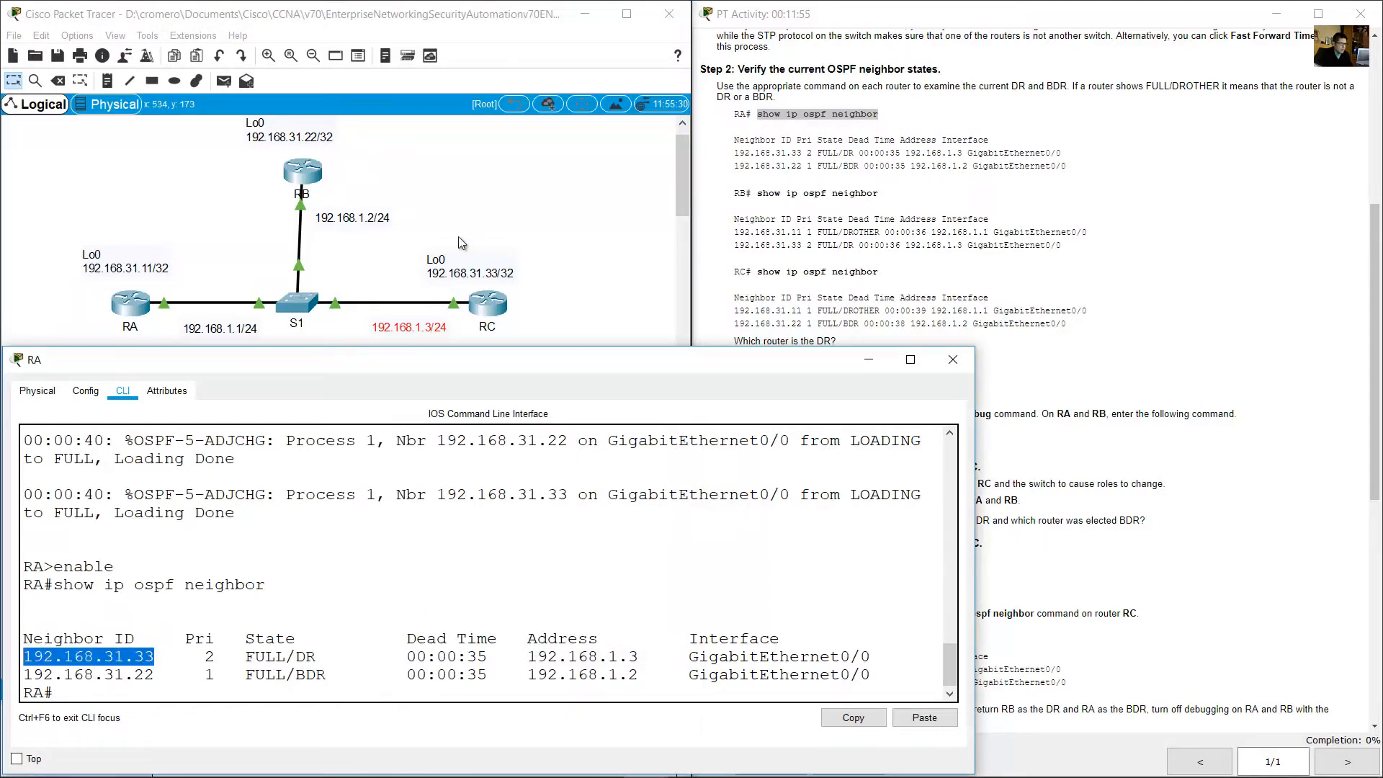
{"action": "left_click_drag", "start_coordinate": [567, 207], "coordinate": [646, 449]}
{"action": "left_click", "coordinate": [720, 547]}
{"action": "left_click_drag", "start_coordinate": [160, 660], "coordinate": [23, 657]}
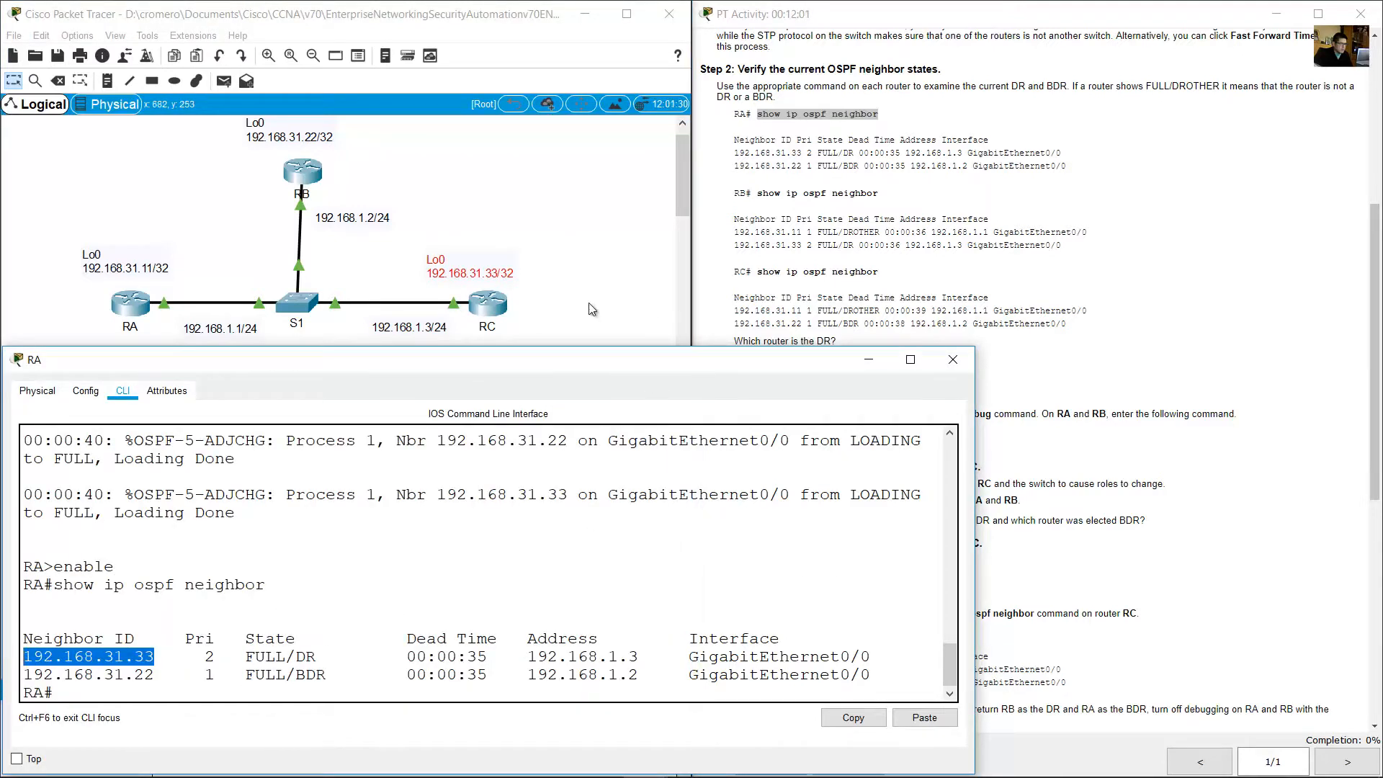
{"action": "left_click_drag", "start_coordinate": [569, 208], "coordinate": [452, 381]}
{"action": "left_click", "coordinate": [753, 637]}
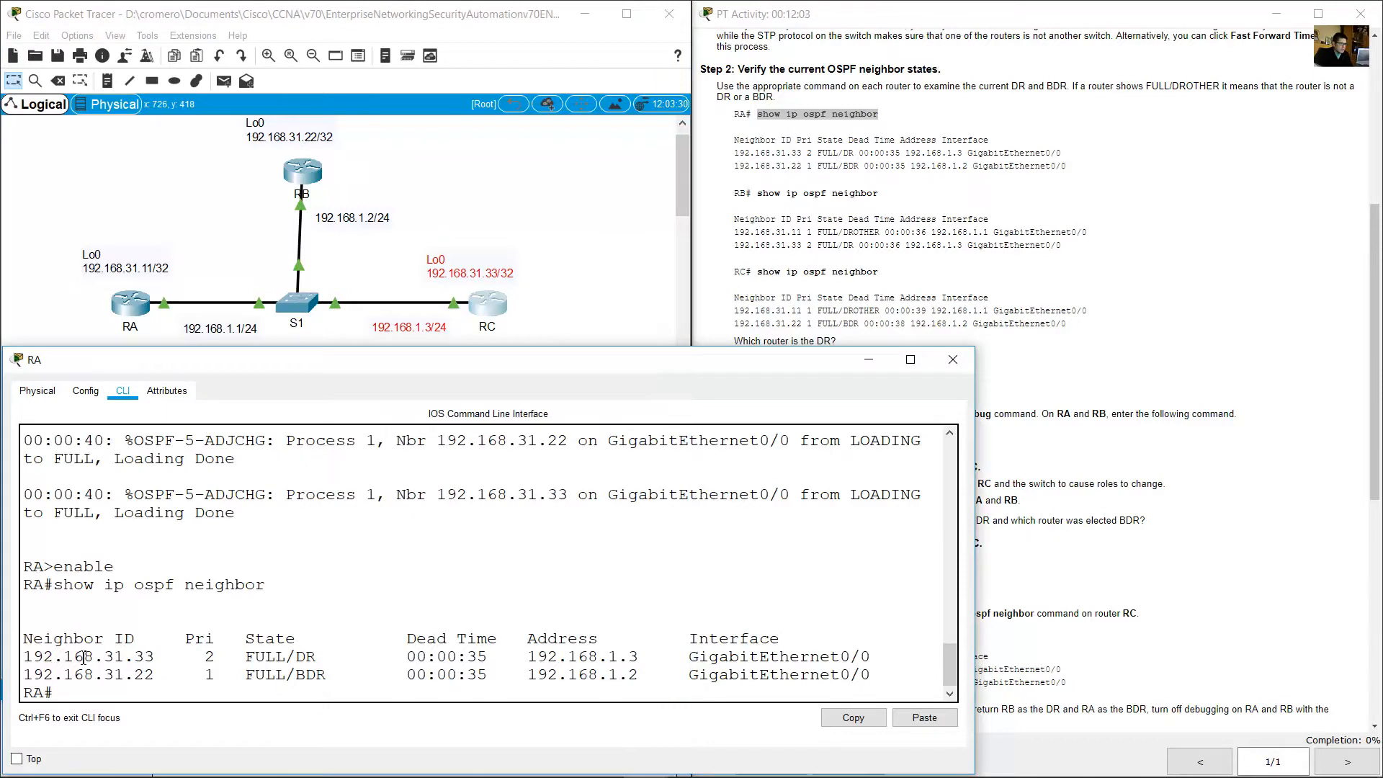
{"action": "left_click_drag", "start_coordinate": [67, 657], "coordinate": [871, 657]}
{"action": "left_click", "coordinate": [272, 646]}
- Match the 192.168.31.22 neighbor entry on RA to its router in the topology, examine its state, and return to the activity instructions
{"action": "left_click_drag", "start_coordinate": [34, 676], "coordinate": [154, 676]}
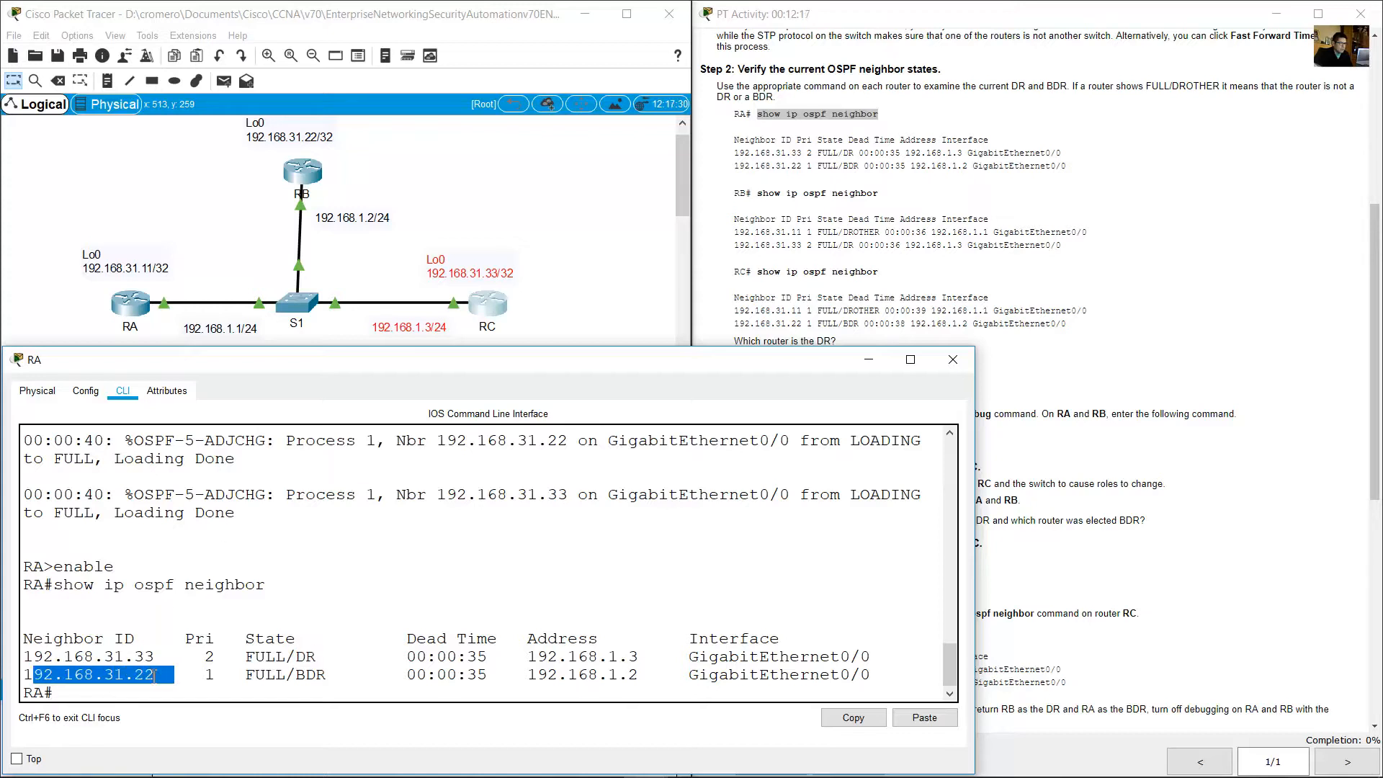
{"action": "left_click", "coordinate": [372, 174]}
{"action": "left_click_drag", "start_coordinate": [406, 163], "coordinate": [222, 119]}
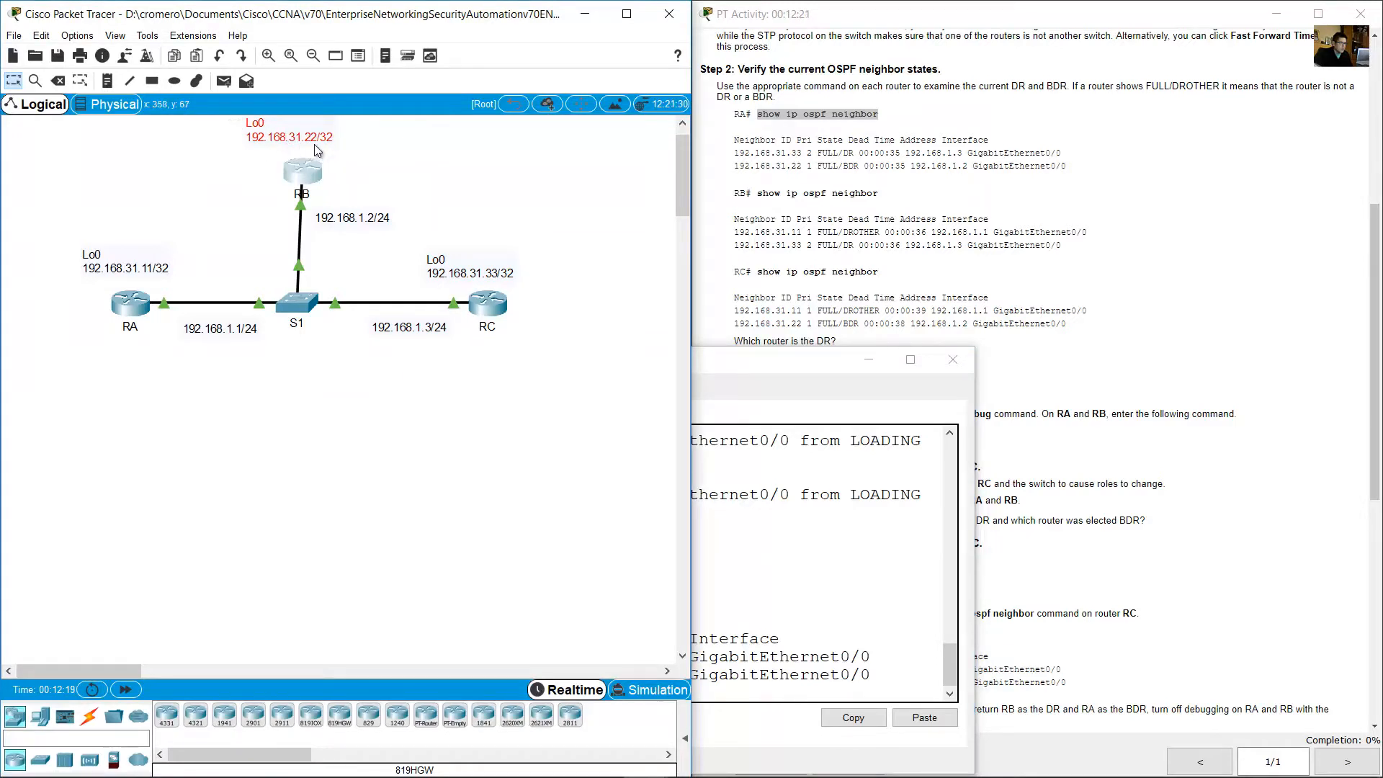
{"action": "left_click", "coordinate": [368, 159]}
{"action": "left_click_drag", "start_coordinate": [394, 193], "coordinate": [221, 133]}
{"action": "left_click", "coordinate": [810, 661]}
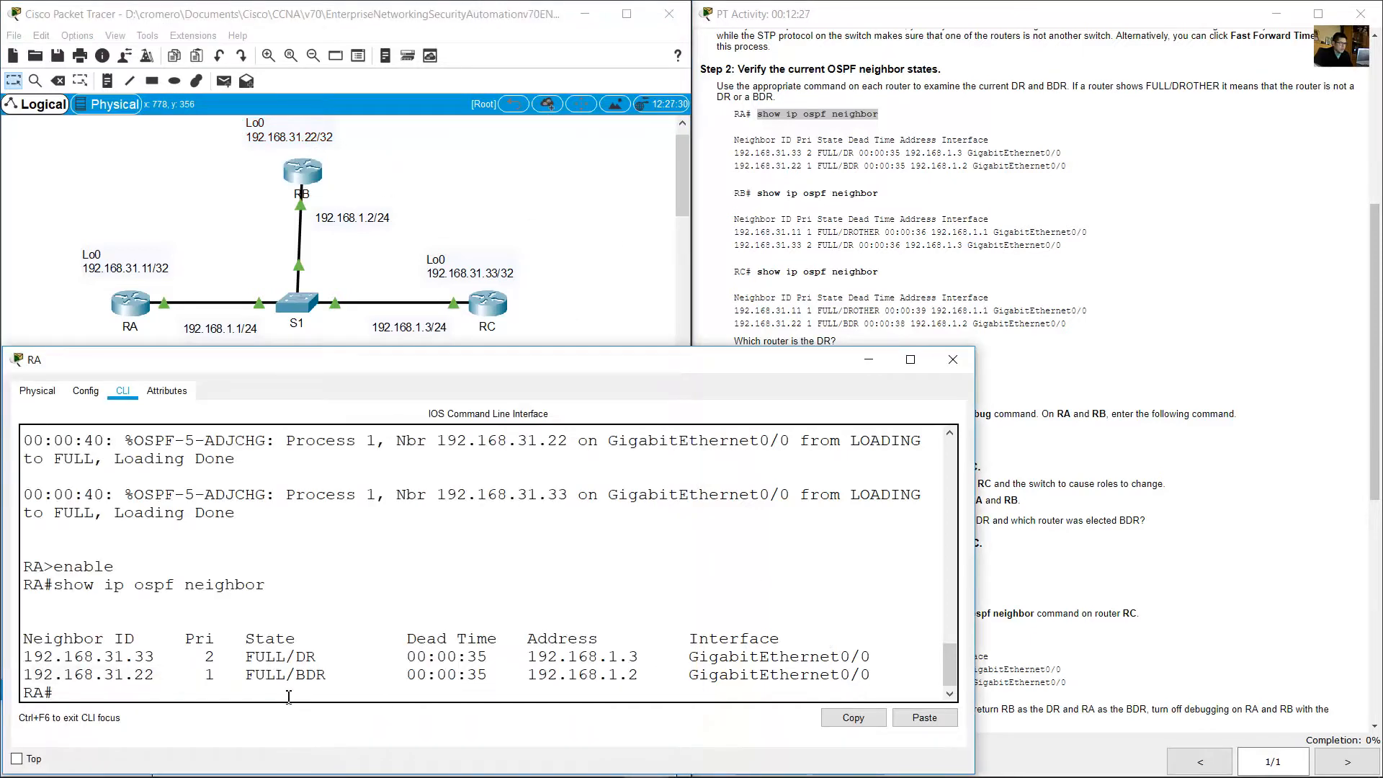
{"action": "left_click_drag", "start_coordinate": [304, 680], "coordinate": [329, 675]}
{"action": "left_click_drag", "start_coordinate": [408, 145], "coordinate": [244, 221]}
{"action": "left_click", "coordinate": [974, 229]}
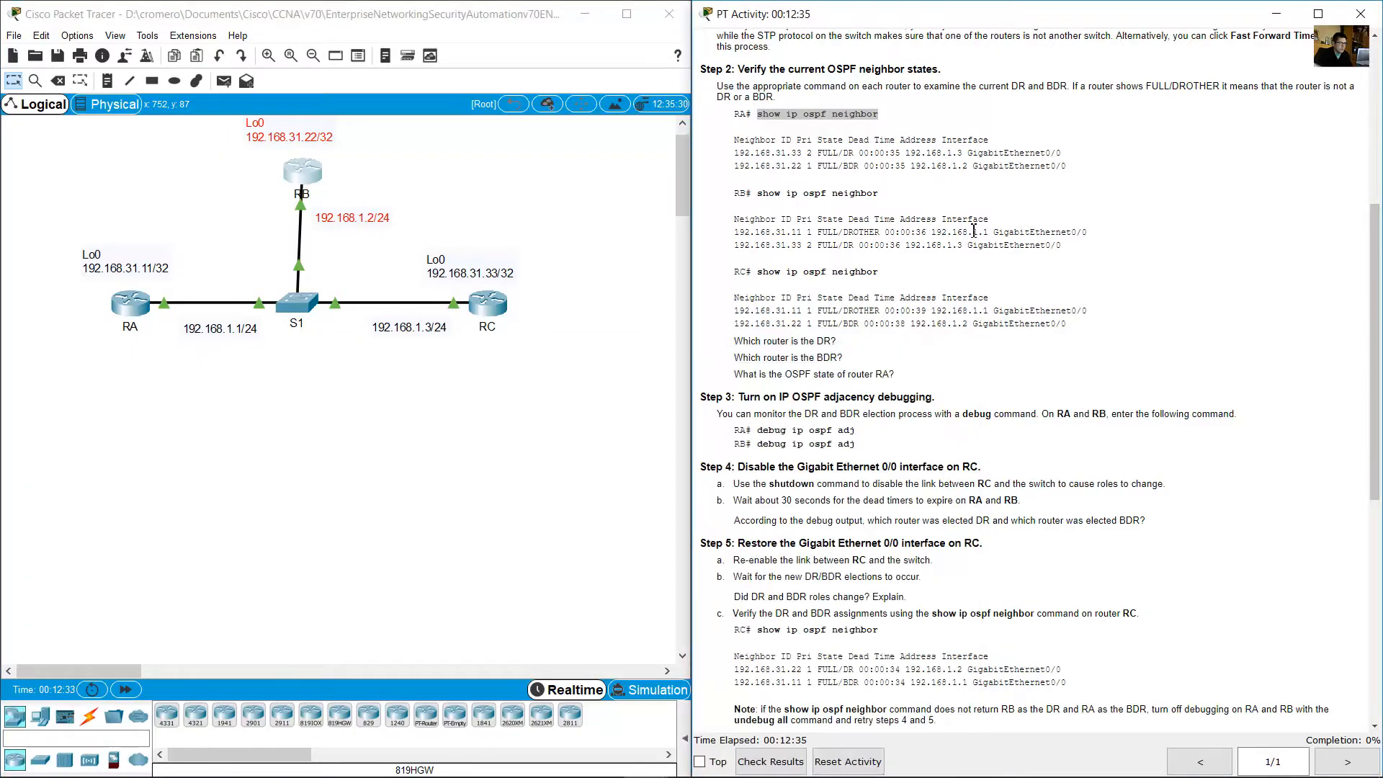
- Open RB's command line and position and widen its window below the topology
{"action": "left_click", "coordinate": [389, 202]}
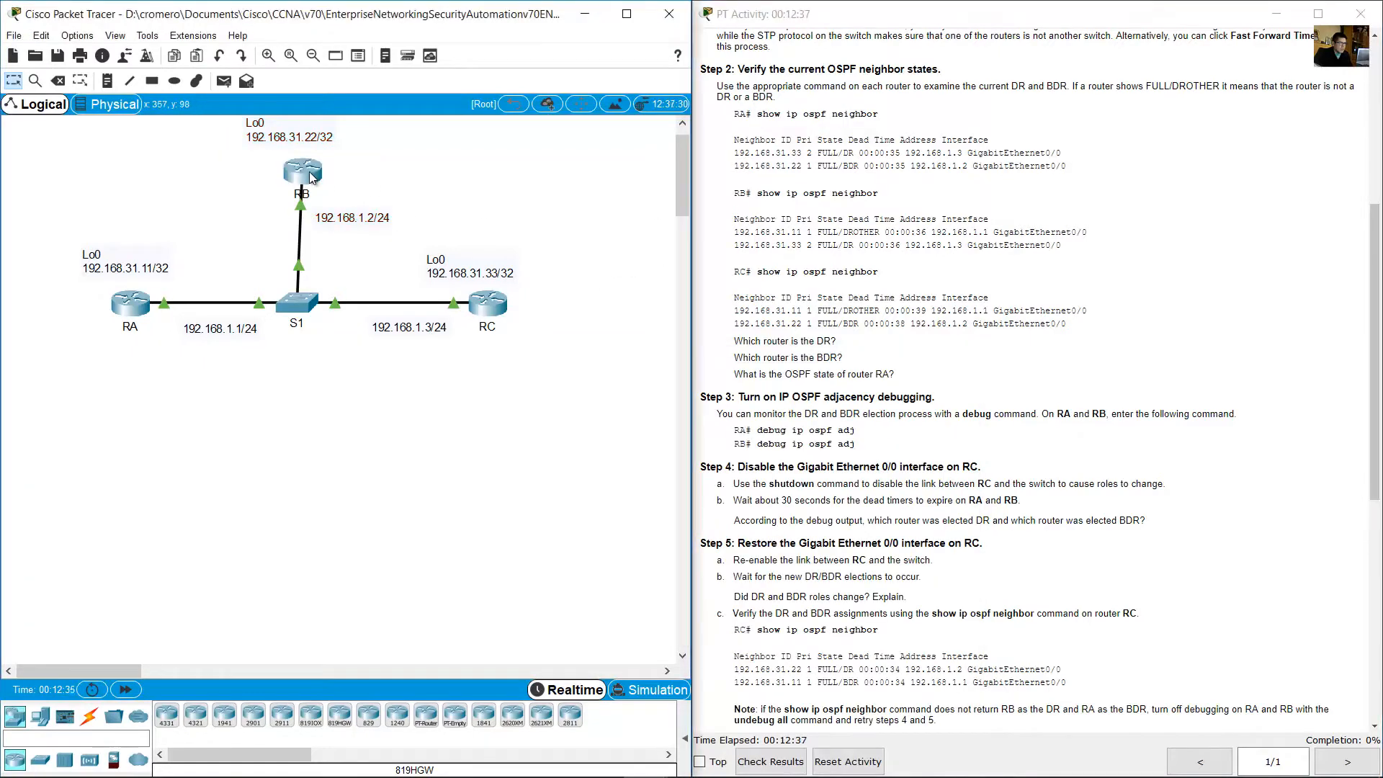
{"action": "left_click", "coordinate": [312, 177]}
{"action": "left_click_drag", "start_coordinate": [675, 174], "coordinate": [203, 363]}
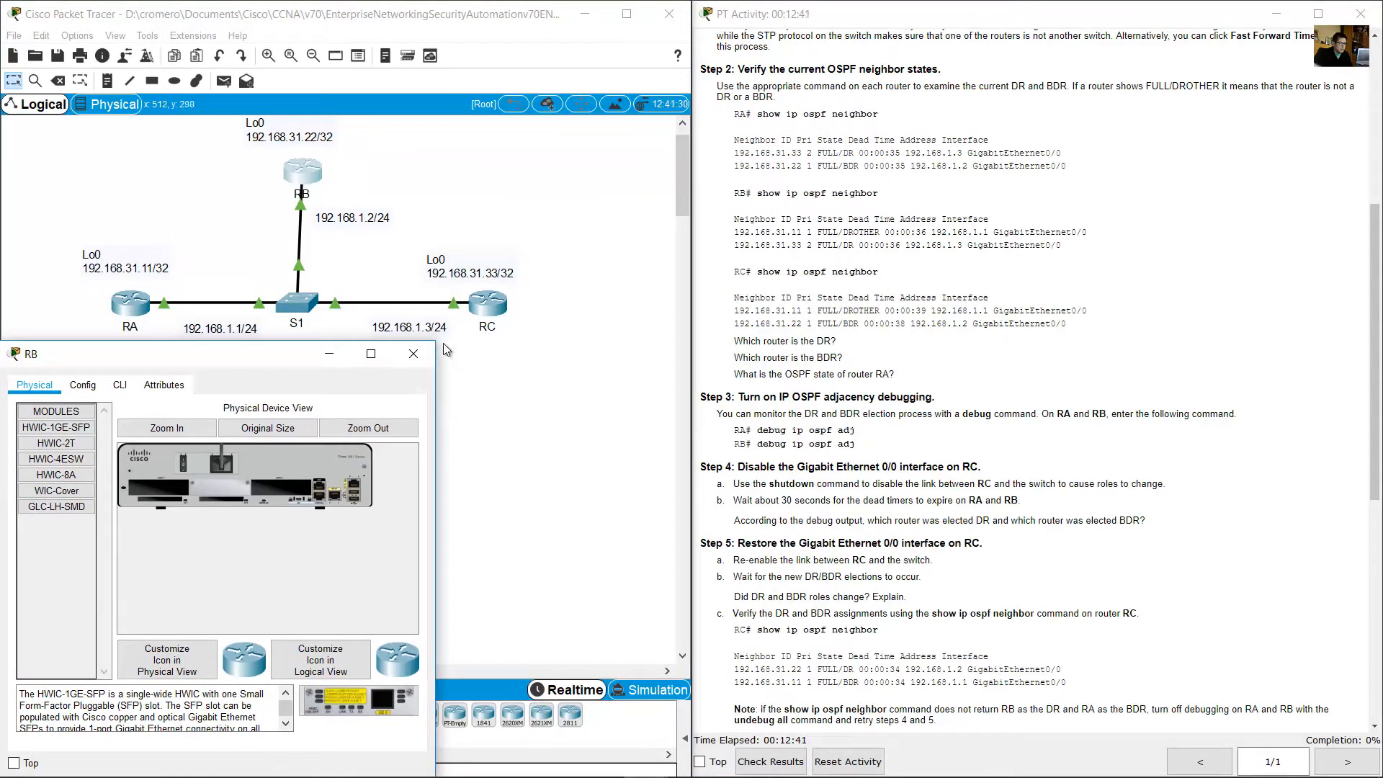
{"action": "left_click_drag", "start_coordinate": [443, 343], "coordinate": [974, 370]}
{"action": "left_click_drag", "start_coordinate": [1022, 370], "coordinate": [1024, 369]}
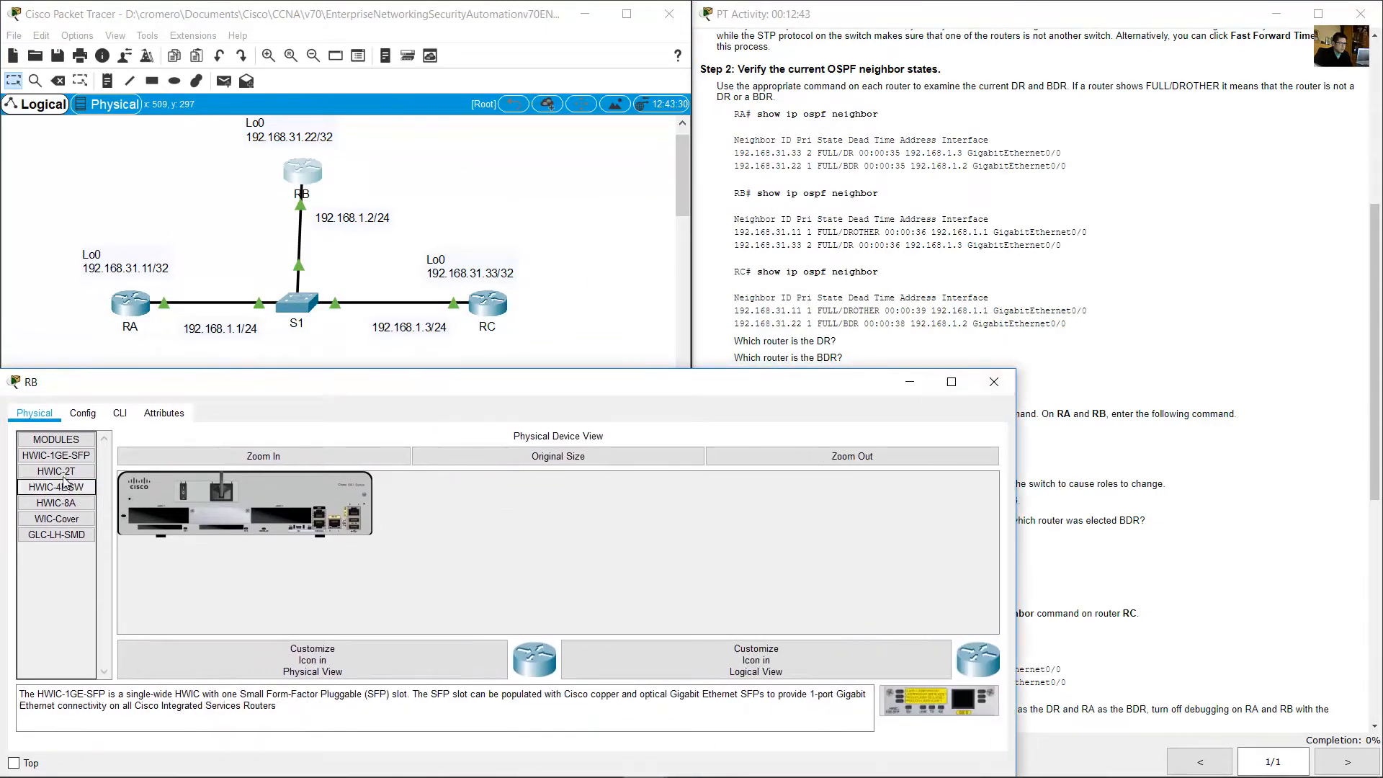
{"action": "left_click", "coordinate": [119, 413]}
- Enter privileged mode on RB with en and run show ip ospf neighbor
{"action": "key", "text": "Return"}
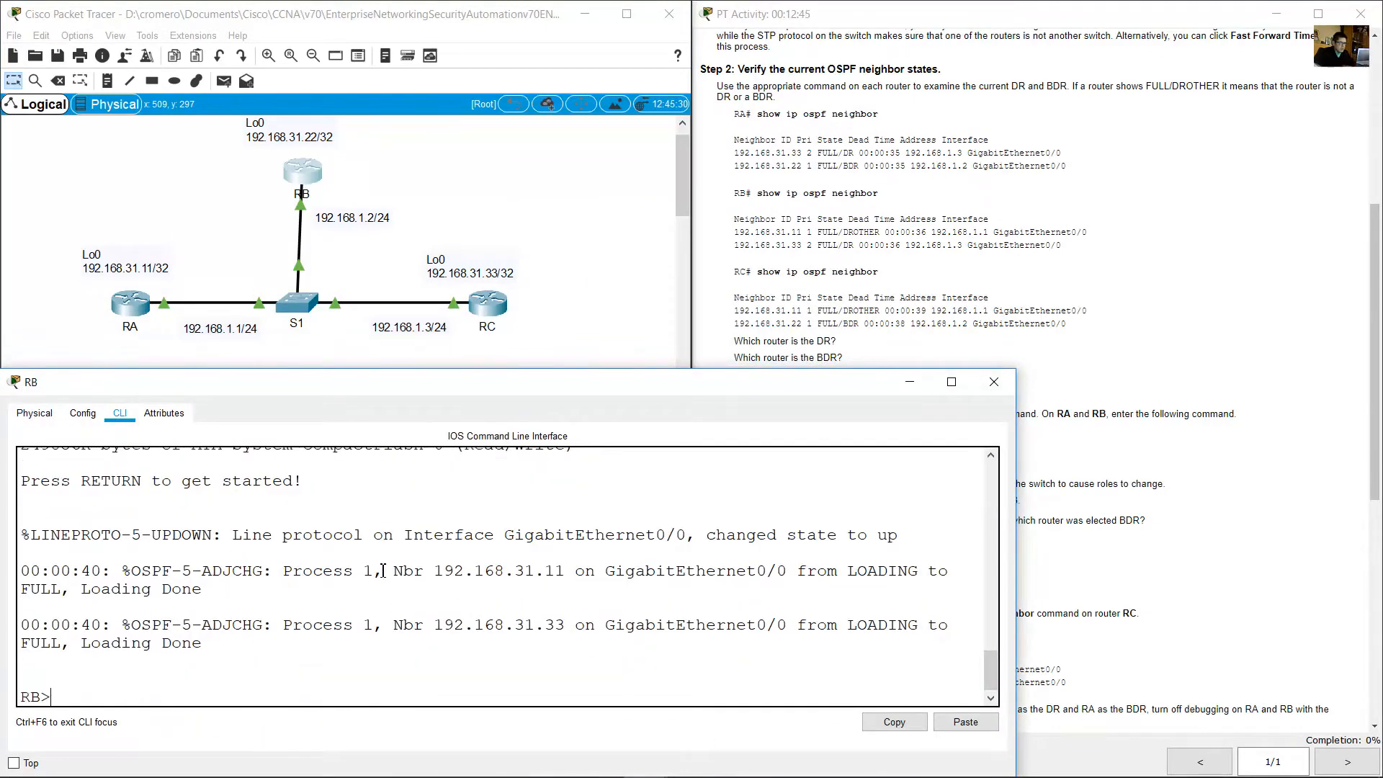
{"action": "type", "text": "en"}
{"action": "key", "text": "Return"}
{"action": "type", "text": "show"}
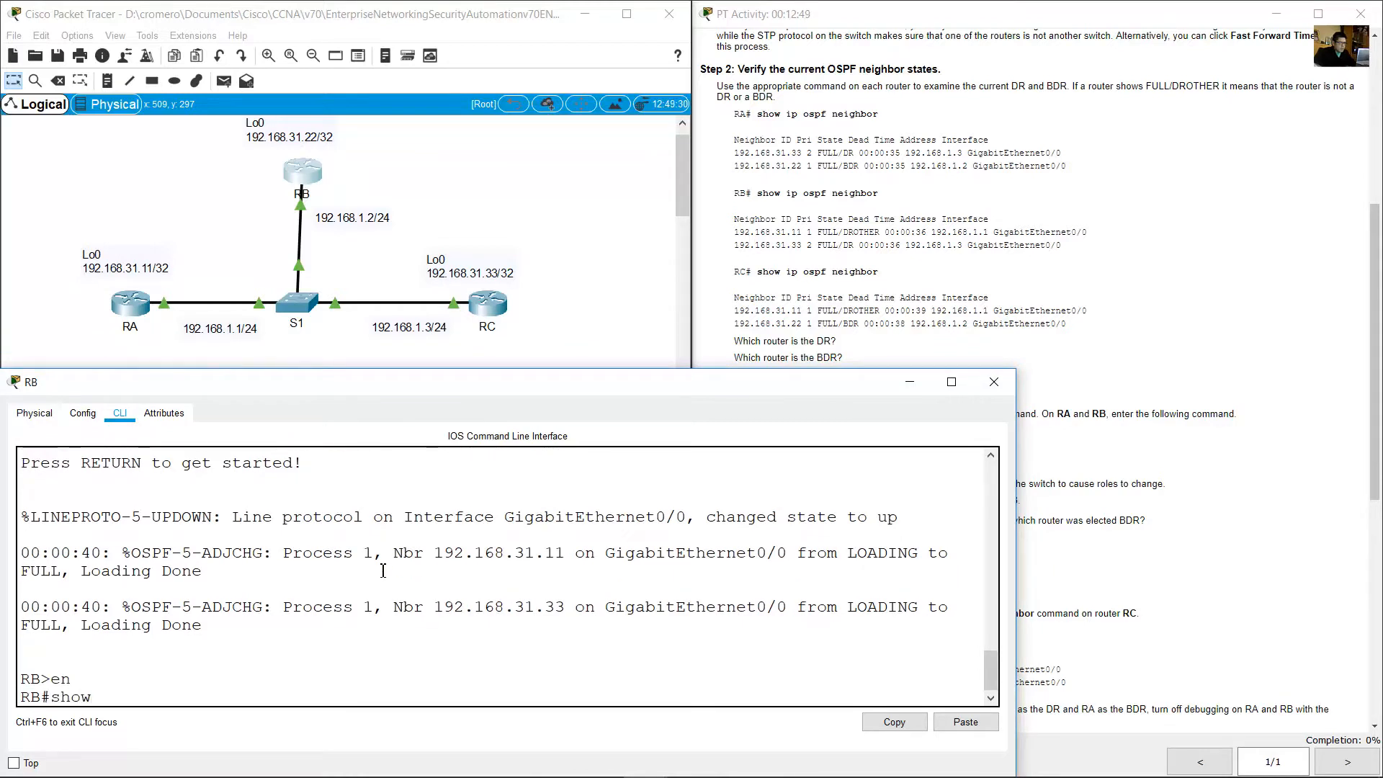
{"action": "type", "text": " ip ospf neig"}
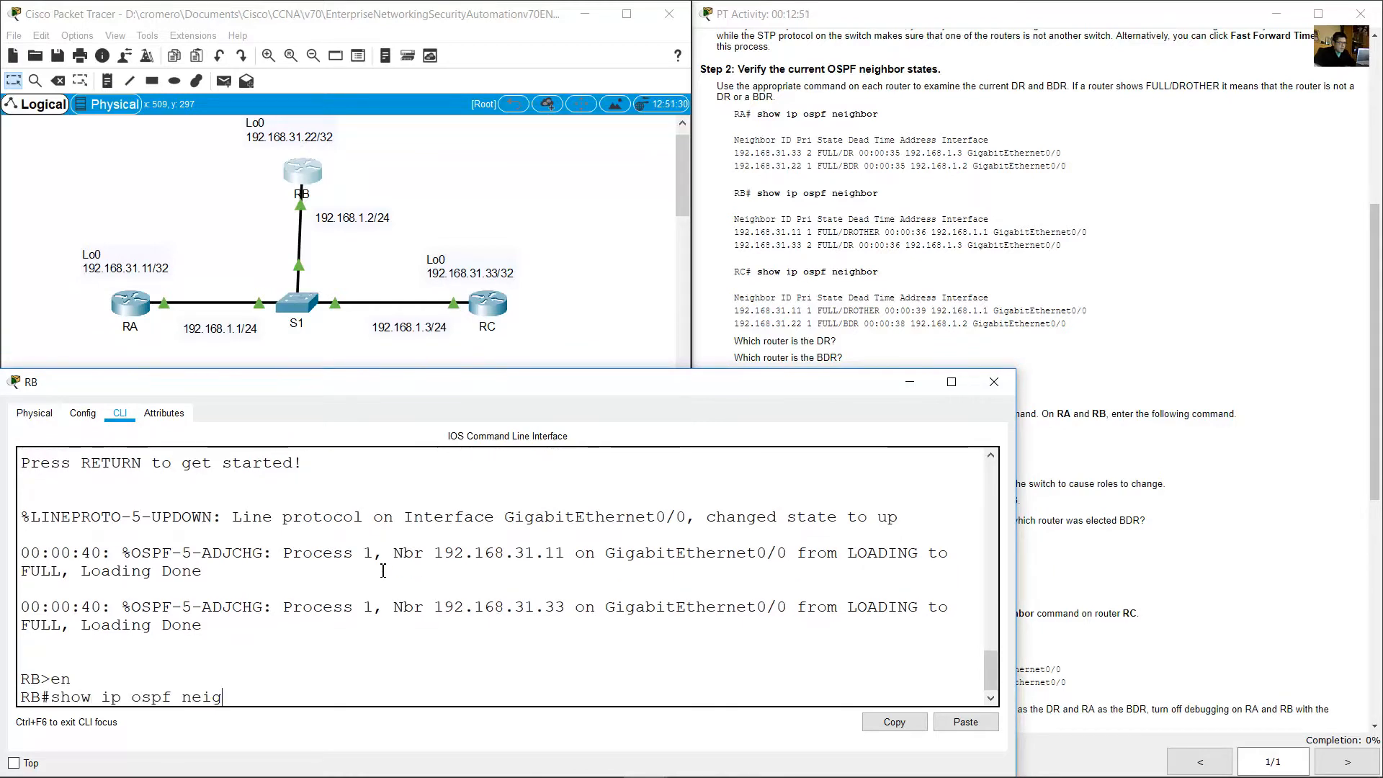
{"action": "type", "text": "hbor"}
{"action": "key", "text": "Return"}
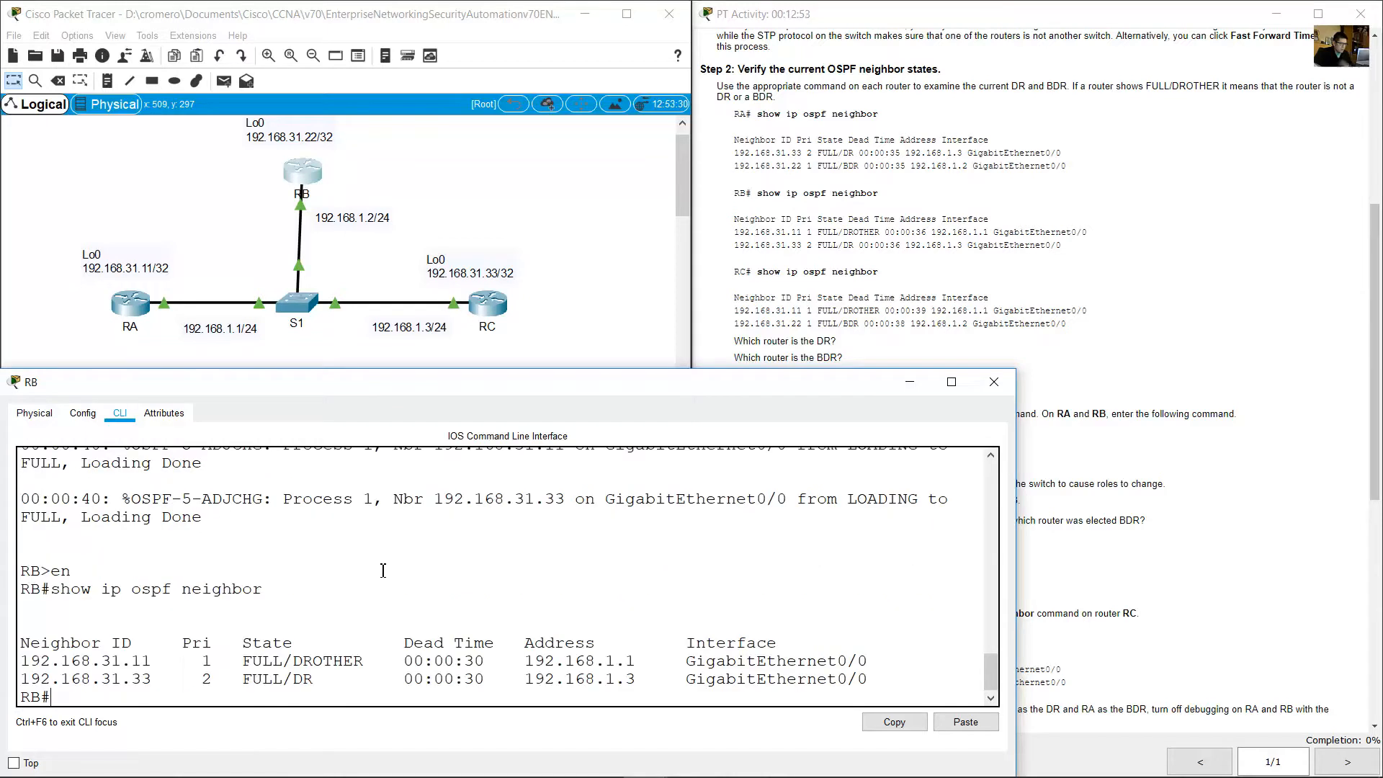
- Match the 192.168.31.11 neighbor entry on RB to its router in the topology by loopback and interface address
{"action": "left_click_drag", "start_coordinate": [41, 661], "coordinate": [891, 685]}
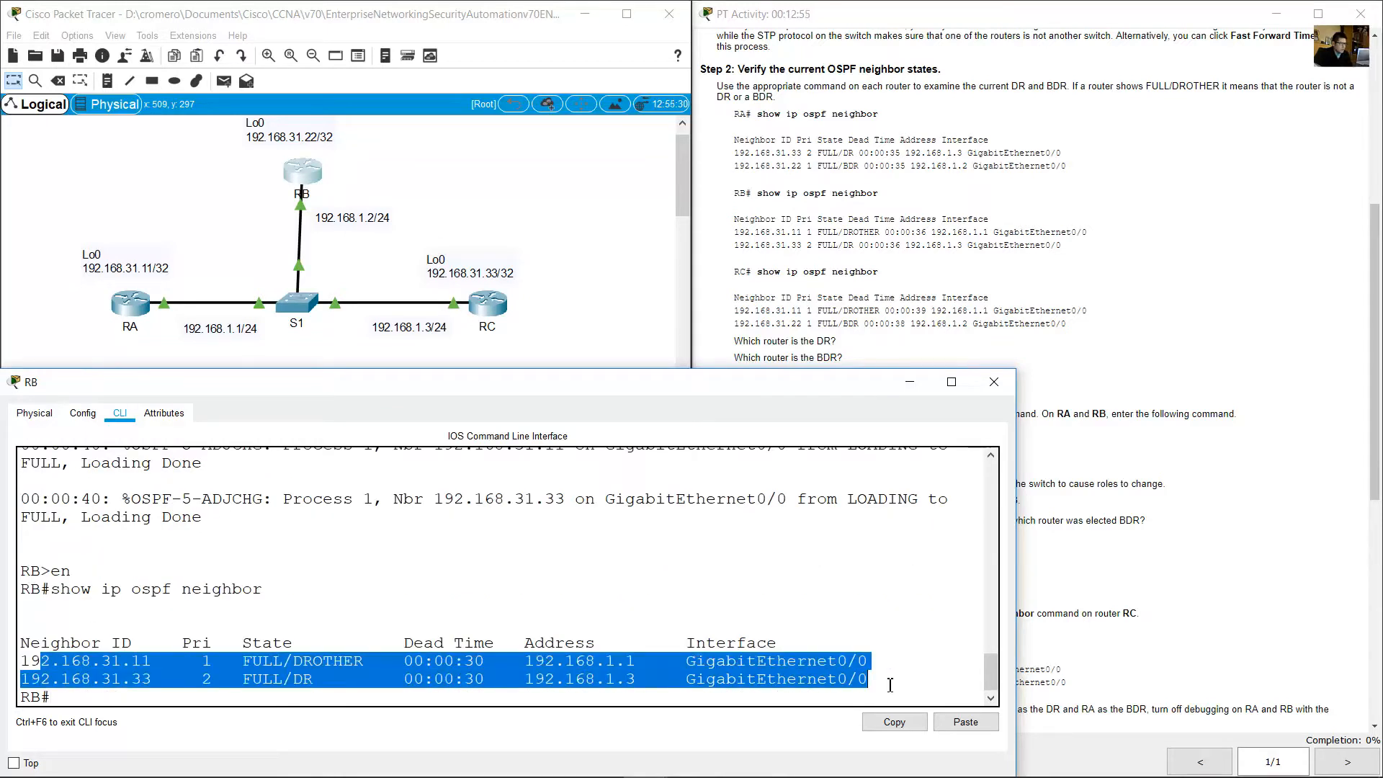
{"action": "left_click", "coordinate": [134, 657]}
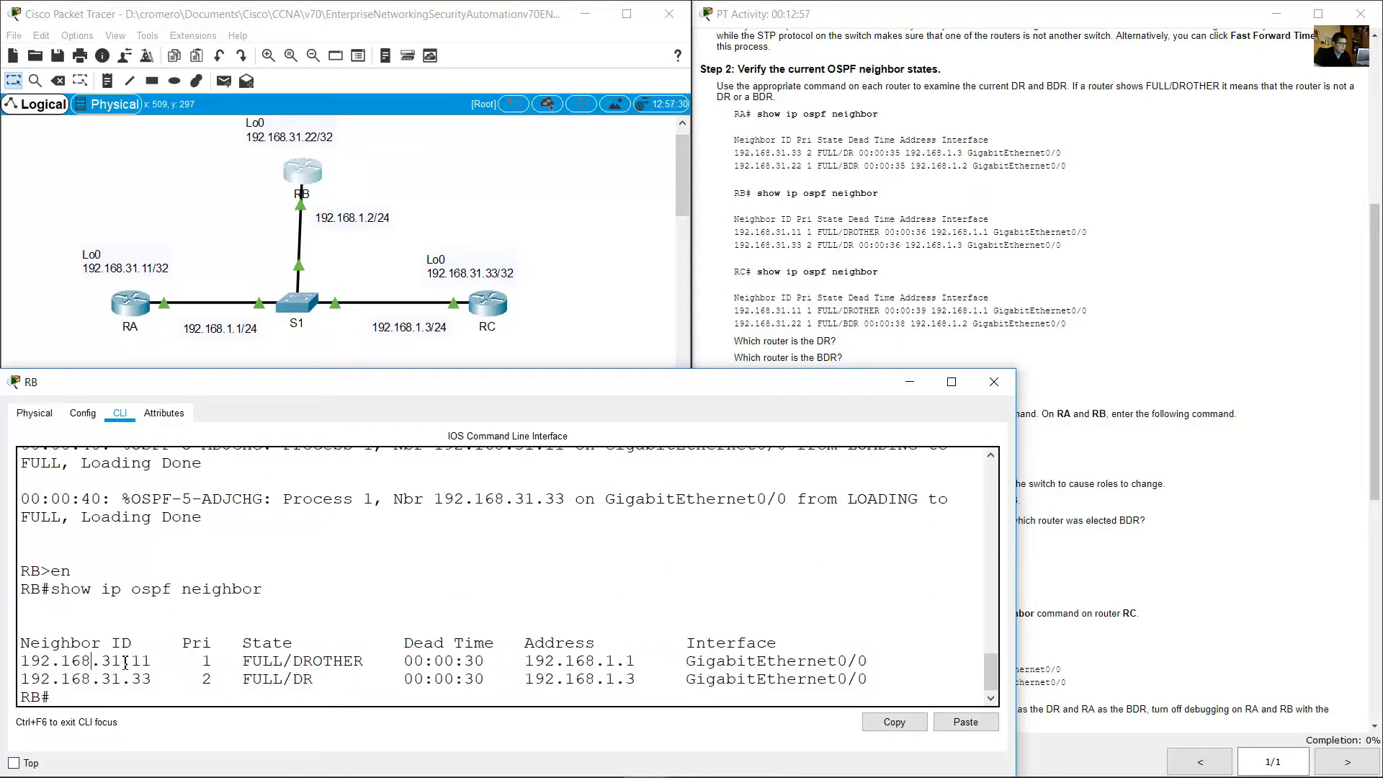
{"action": "left_click_drag", "start_coordinate": [126, 662], "coordinate": [154, 667]}
{"action": "left_click_drag", "start_coordinate": [183, 201], "coordinate": [64, 345]}
{"action": "left_click", "coordinate": [748, 633]}
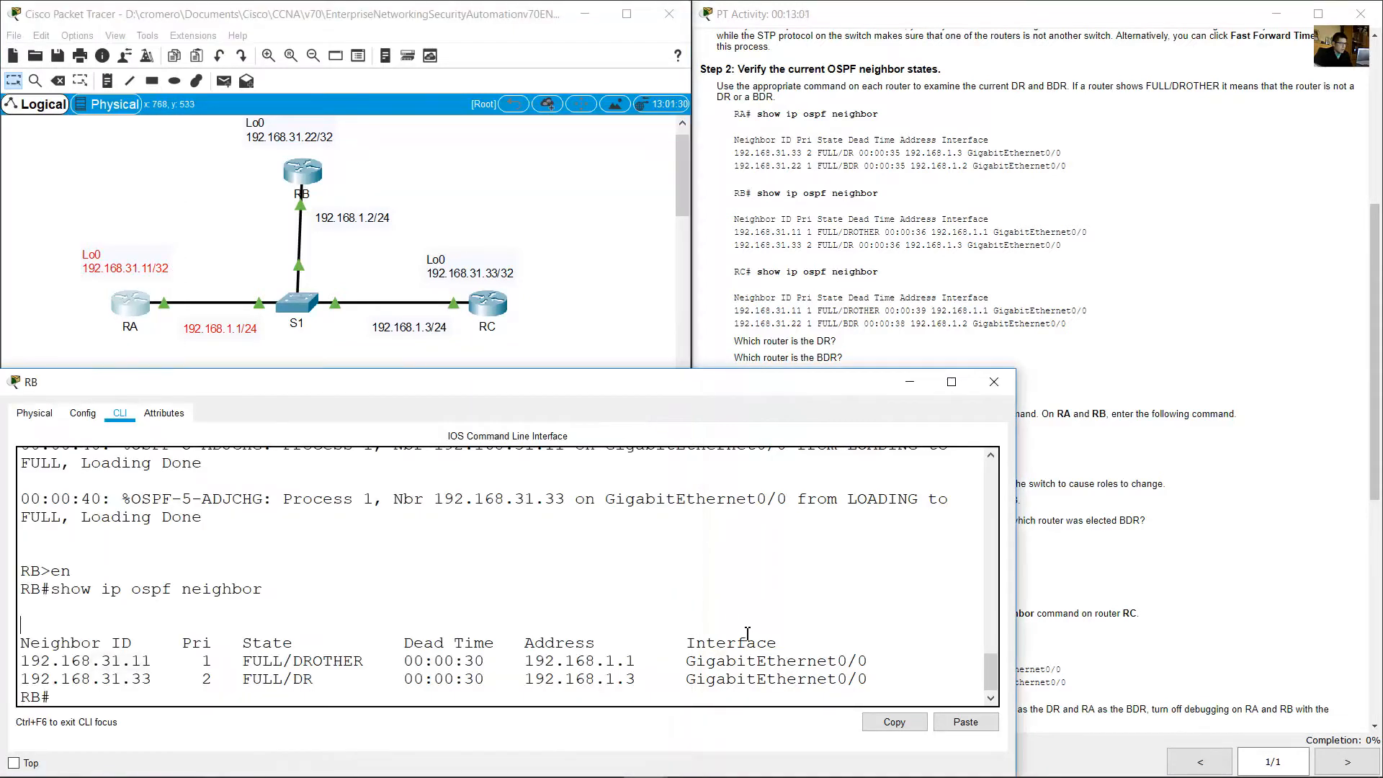
- Examine the state of the 192.168.31.11 neighbor entry in RB's output
{"action": "left_click_drag", "start_coordinate": [293, 663], "coordinate": [366, 657]}
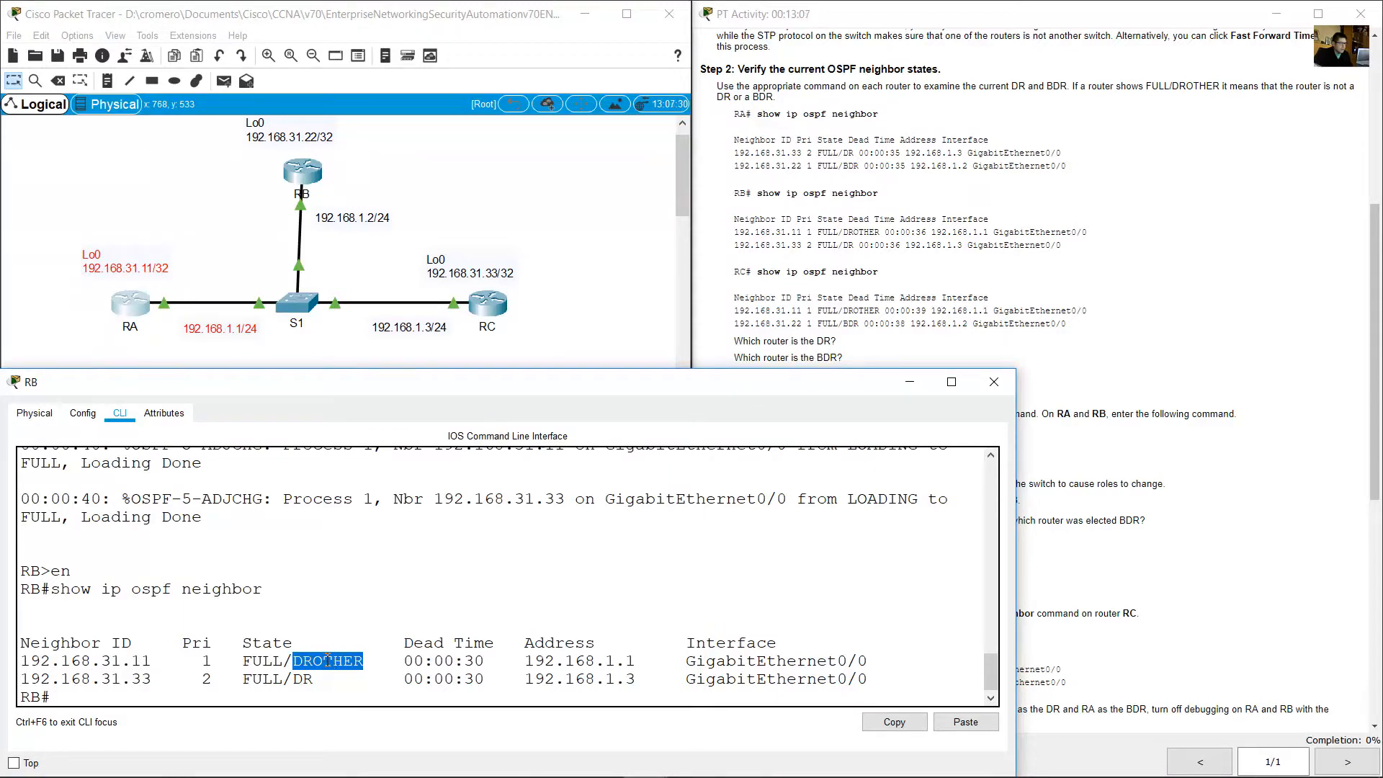
{"action": "left_click", "coordinate": [287, 661]}
{"action": "left_click_drag", "start_coordinate": [301, 662], "coordinate": [368, 667]}
{"action": "left_click", "coordinate": [334, 660]}
{"action": "left_click_drag", "start_coordinate": [316, 662], "coordinate": [358, 661]}
{"action": "left_click", "coordinate": [367, 661]}
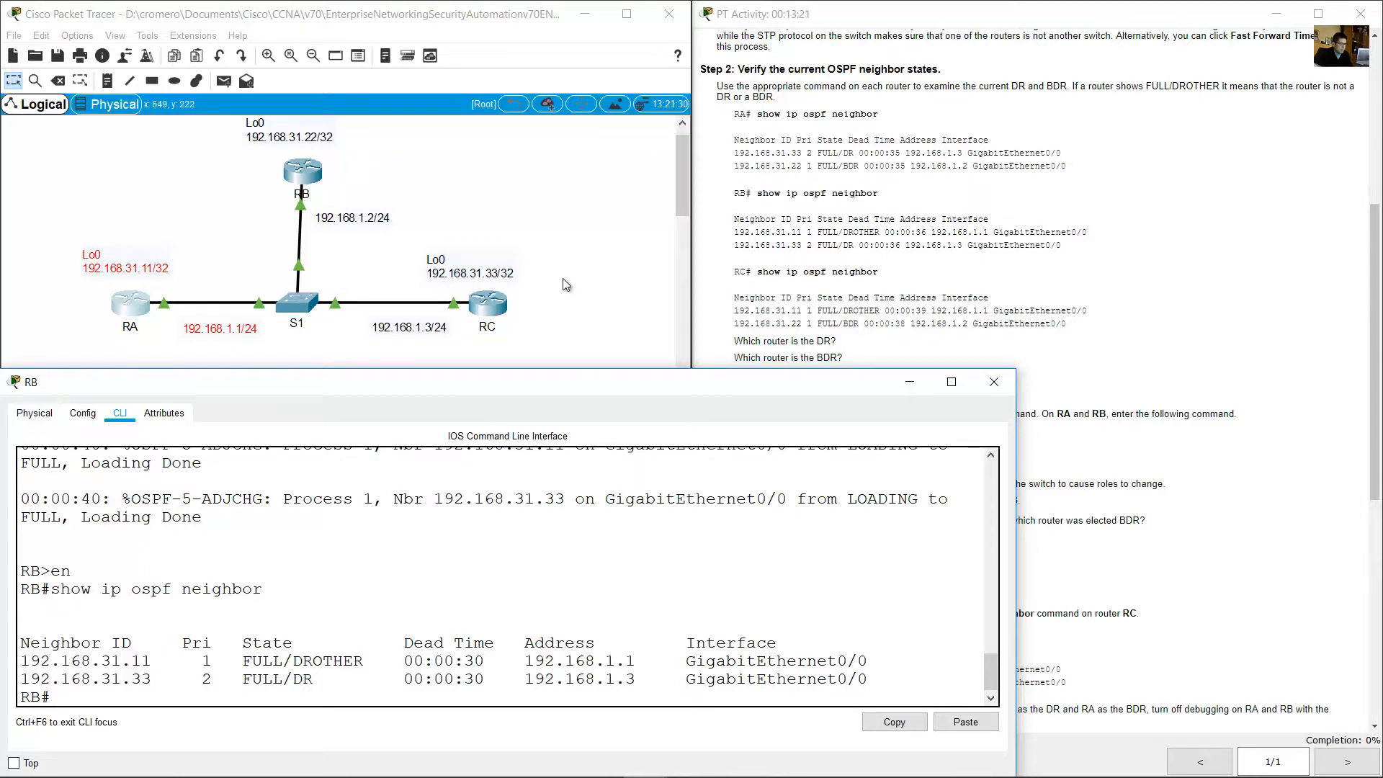
- Match the 192.168.31.33 neighbor entry on RB to its router in the topology and examine its state
{"action": "left_click_drag", "start_coordinate": [102, 677], "coordinate": [153, 678]}
{"action": "left_click", "coordinate": [569, 311]}
{"action": "left_click_drag", "start_coordinate": [497, 356], "coordinate": [421, 235]}
{"action": "left_click", "coordinate": [827, 648]}
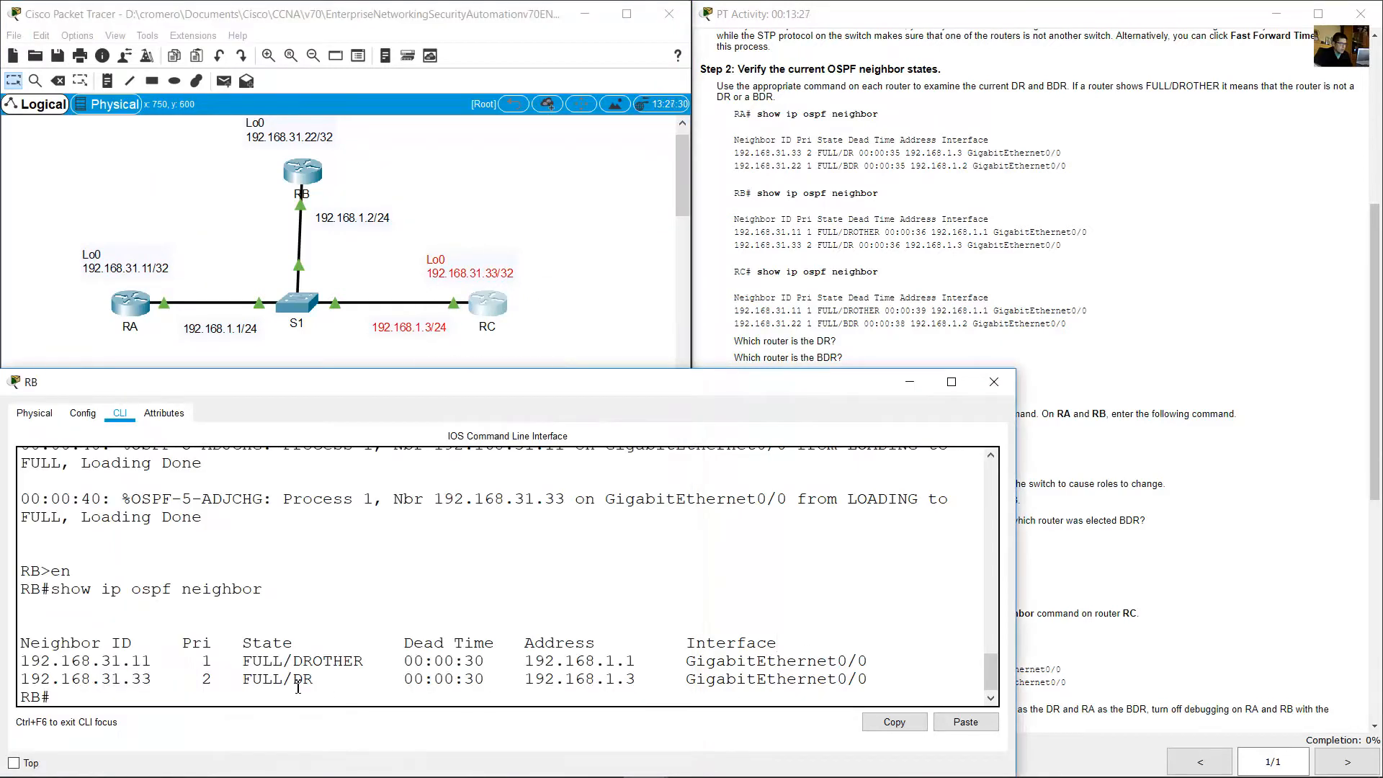
{"action": "left_click_drag", "start_coordinate": [292, 678], "coordinate": [315, 684]}
- Open RC's command line and position and resize its window so the topology stays visible
{"action": "left_click", "coordinate": [567, 269]}
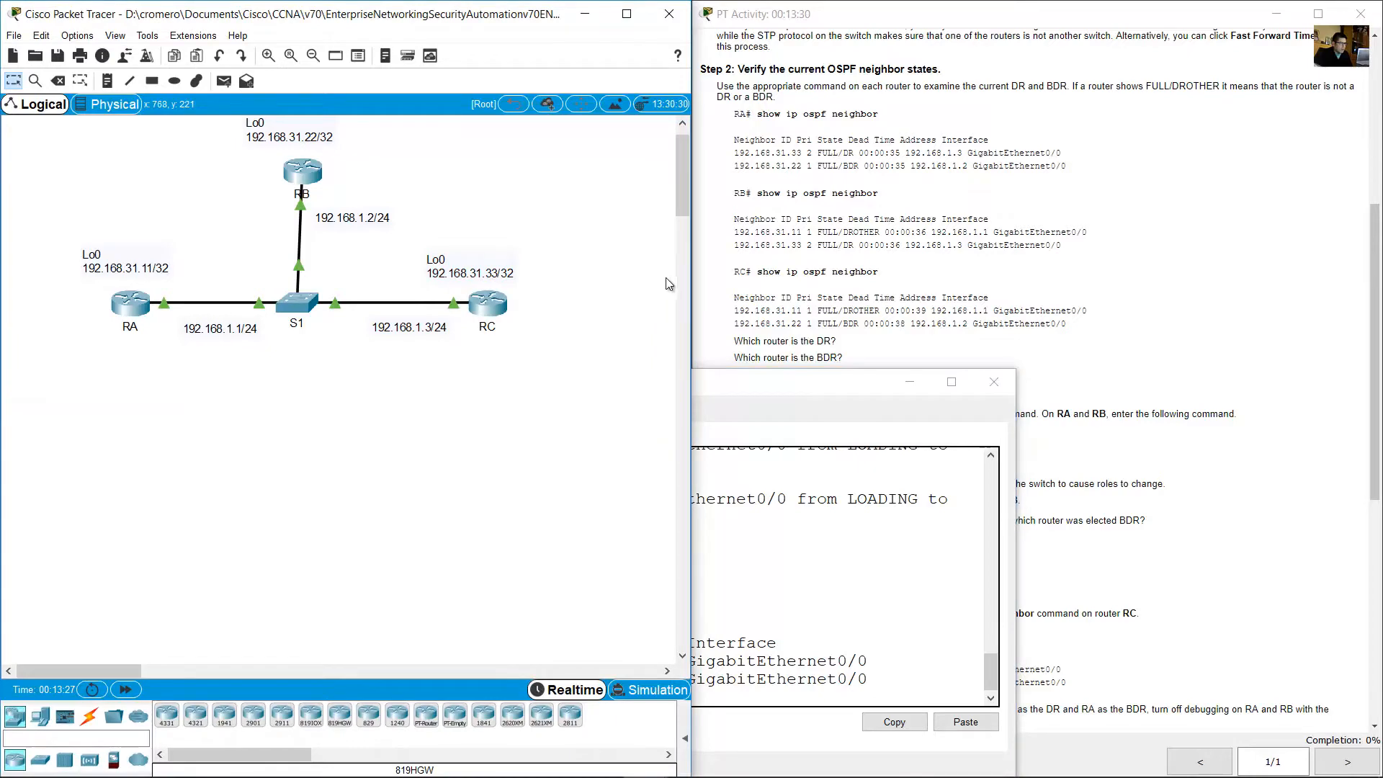
{"action": "left_click", "coordinate": [498, 300]}
{"action": "left_click_drag", "start_coordinate": [685, 171], "coordinate": [210, 344]}
{"action": "left_click", "coordinate": [141, 382]}
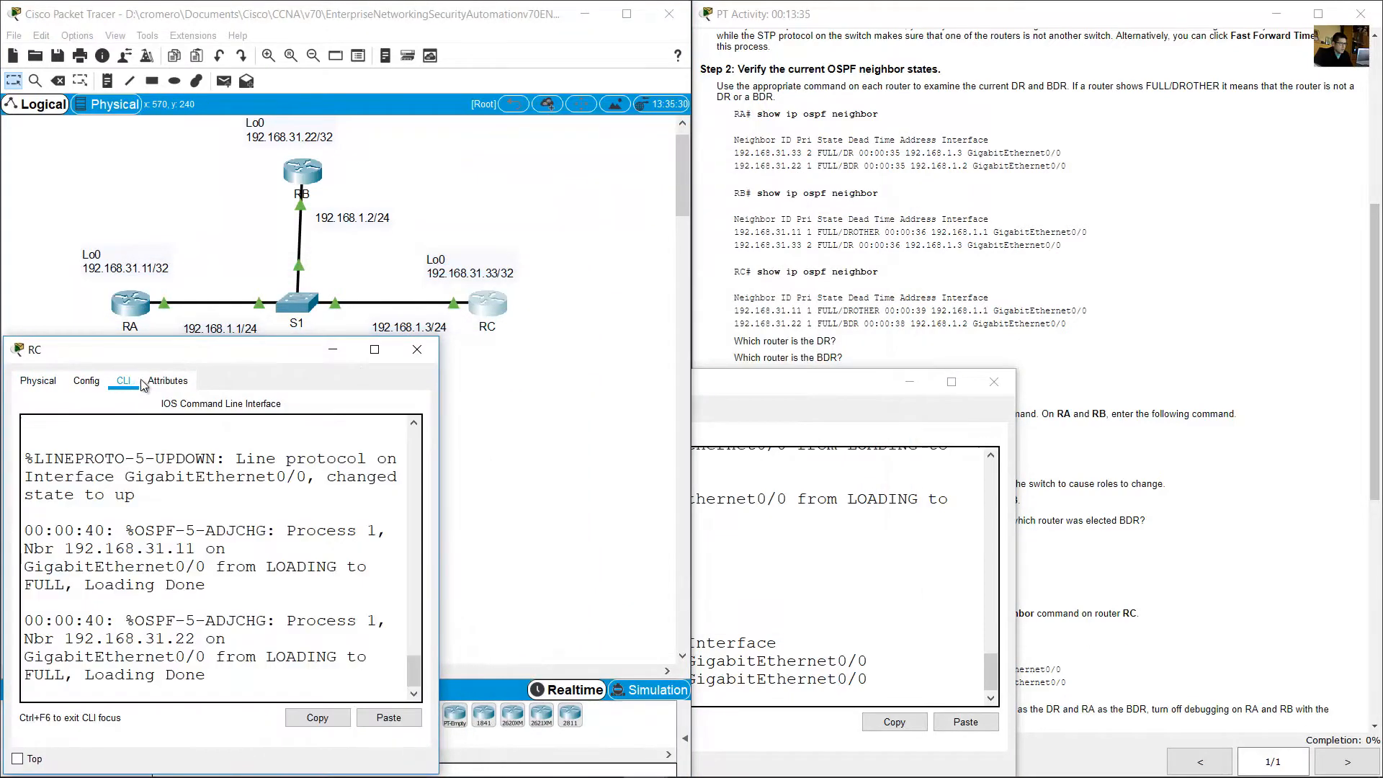
{"action": "left_click_drag", "start_coordinate": [443, 343], "coordinate": [1010, 344]}
{"action": "left_click_drag", "start_coordinate": [907, 344], "coordinate": [907, 396]}
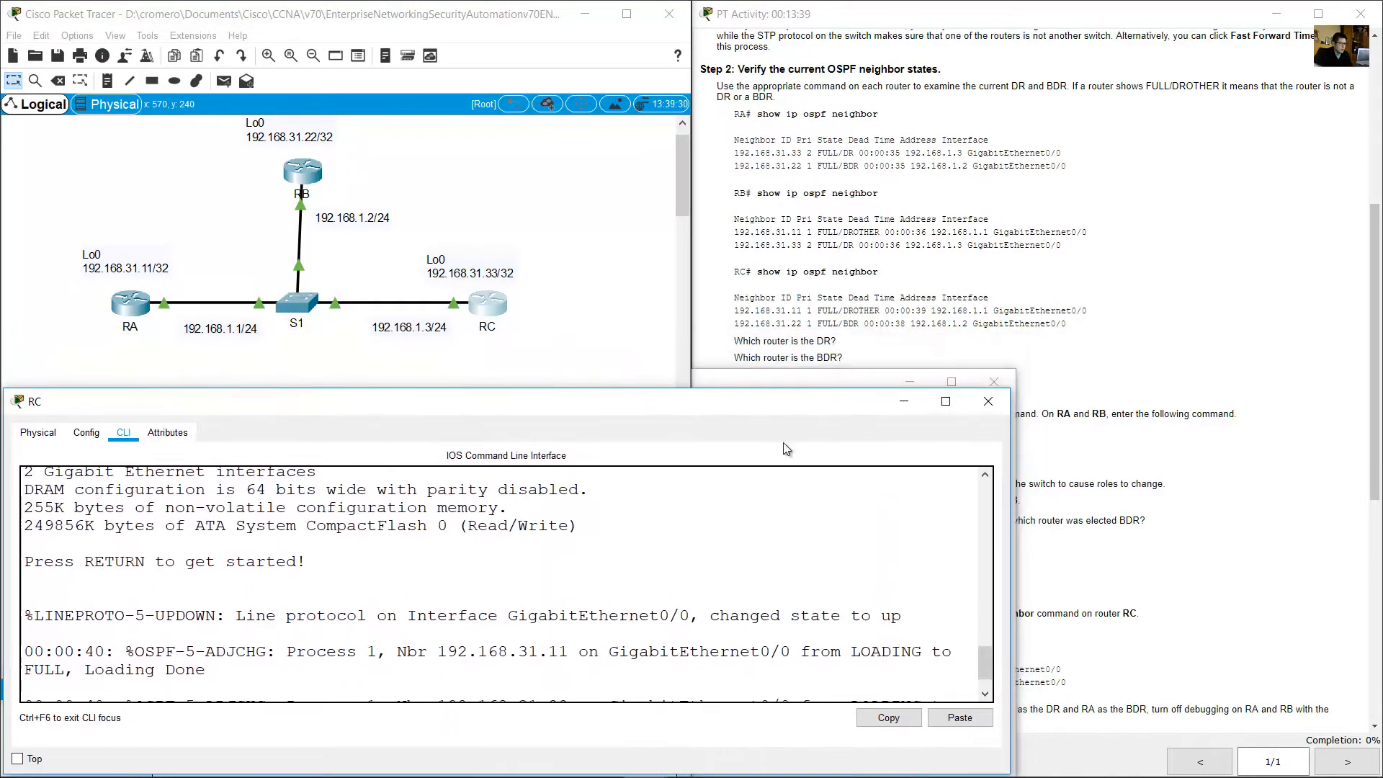
- Enter privileged mode on RC with enable and run show ip ospf neighbor
{"action": "left_click", "coordinate": [707, 522]}
{"action": "key", "text": "Return"}
{"action": "type", "text": "enable"}
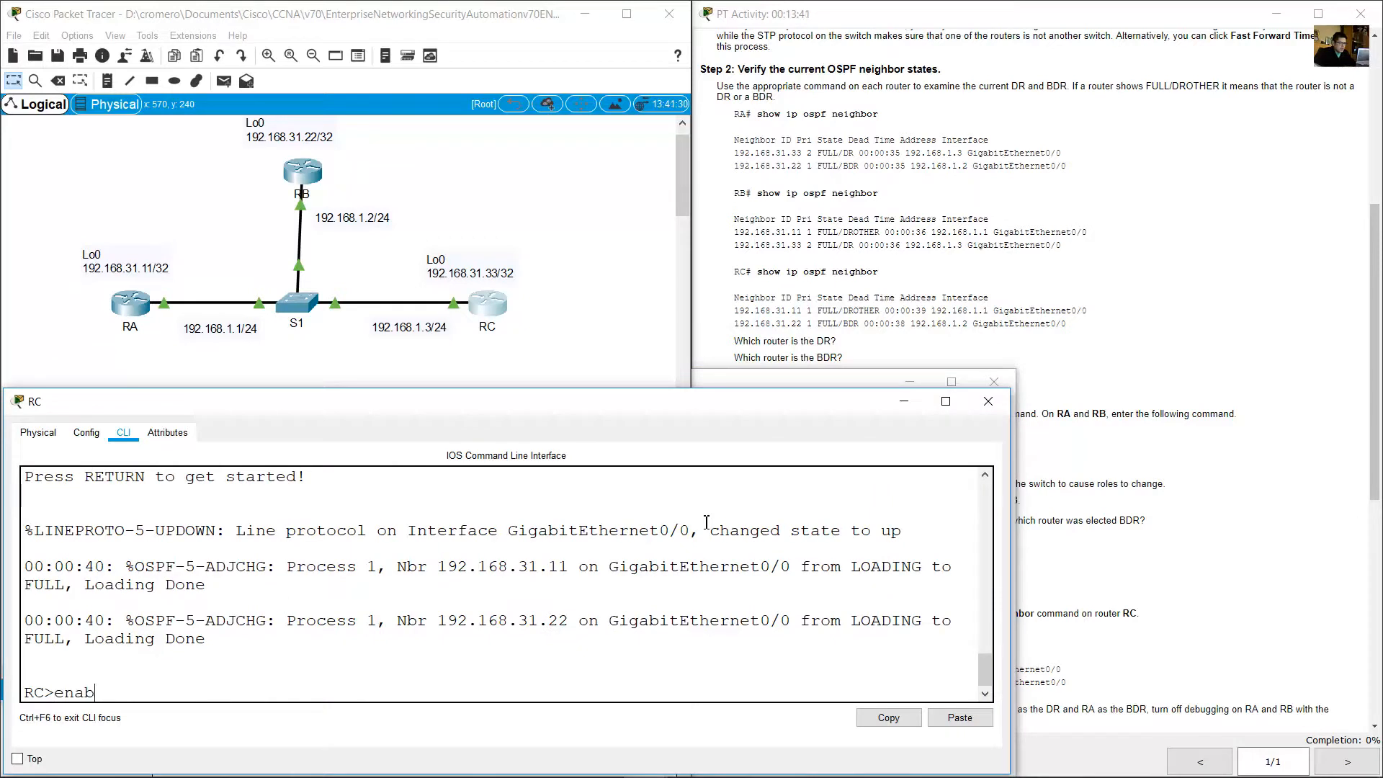
{"action": "key", "text": "Return"}
{"action": "type", "text": "show ip osp"}
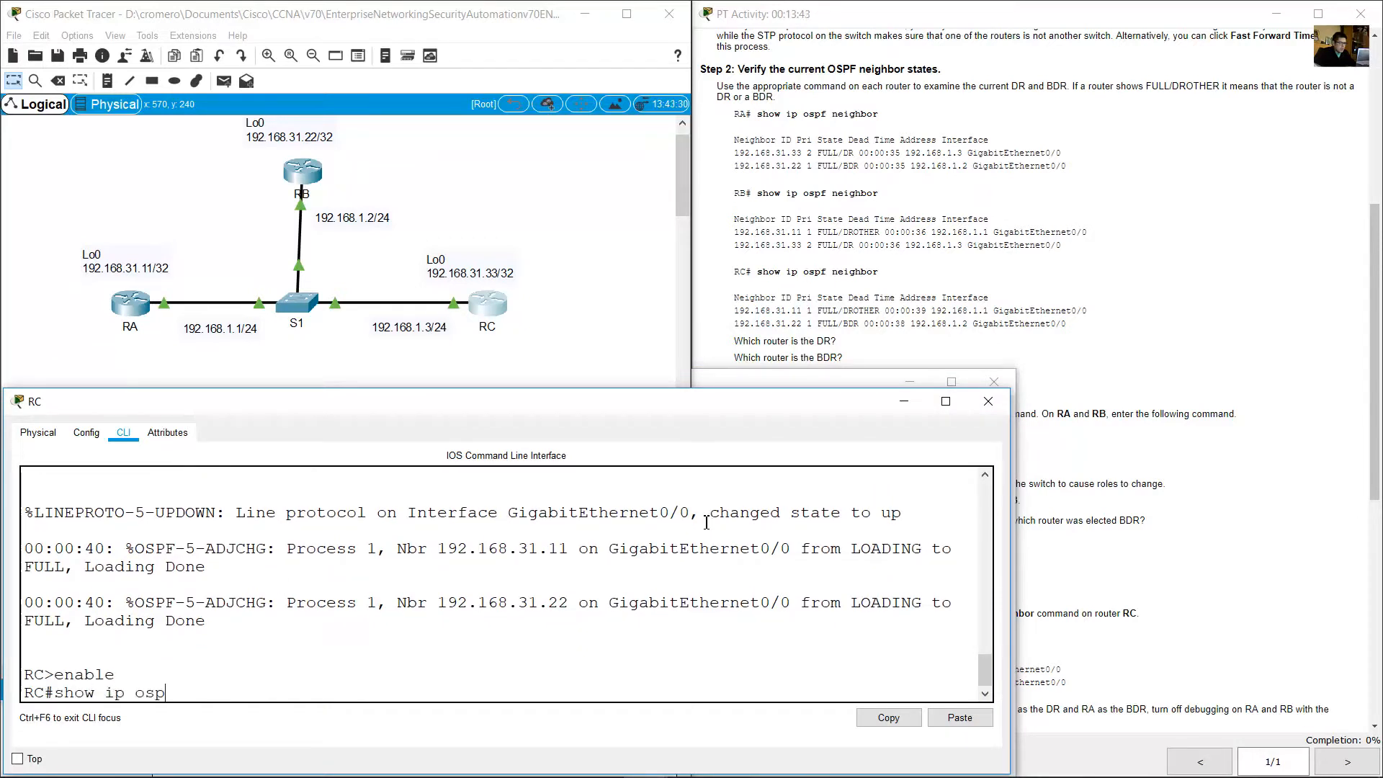
{"action": "type", "text": "f neighbor"}
{"action": "key", "text": "Return"}
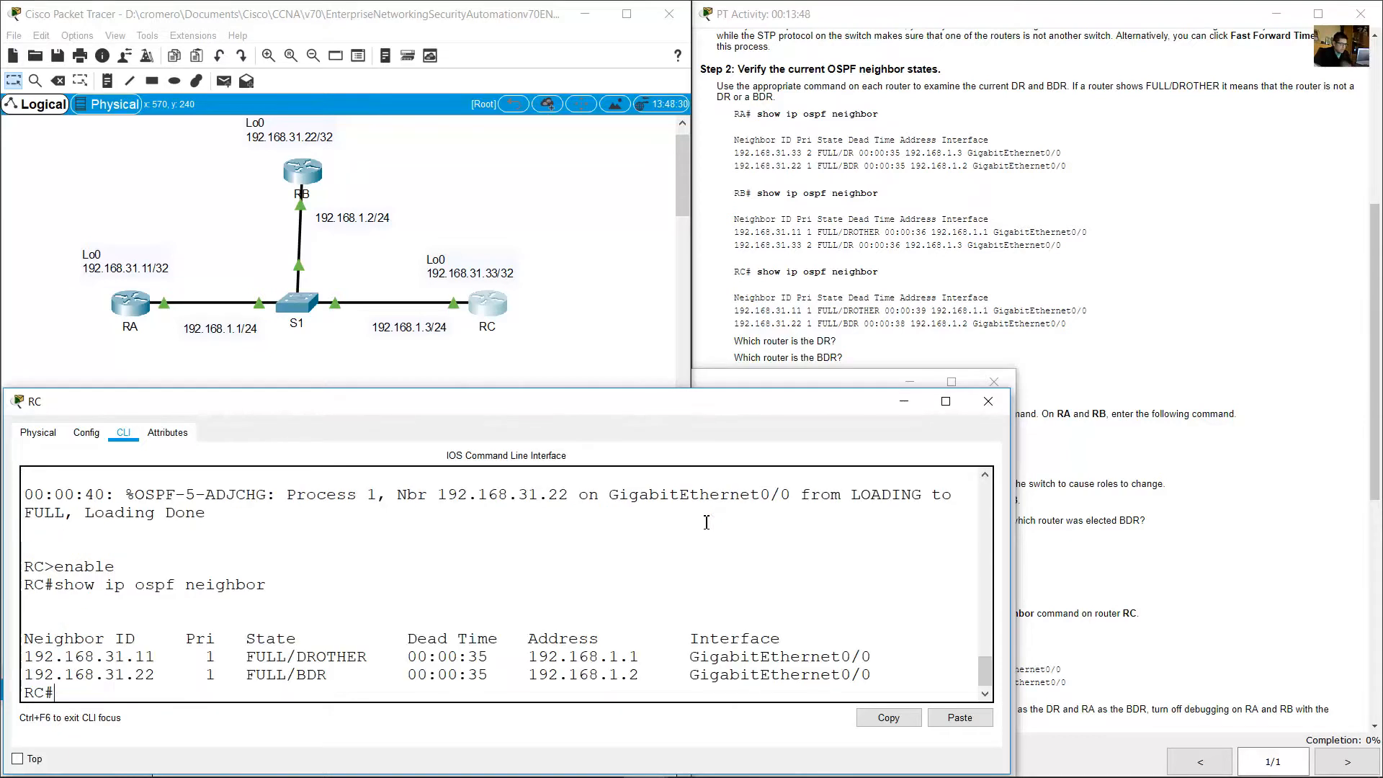
- Compare the neighbor entries in RC's output with the routers in the topology
{"action": "left_click_drag", "start_coordinate": [49, 652], "coordinate": [859, 675]}
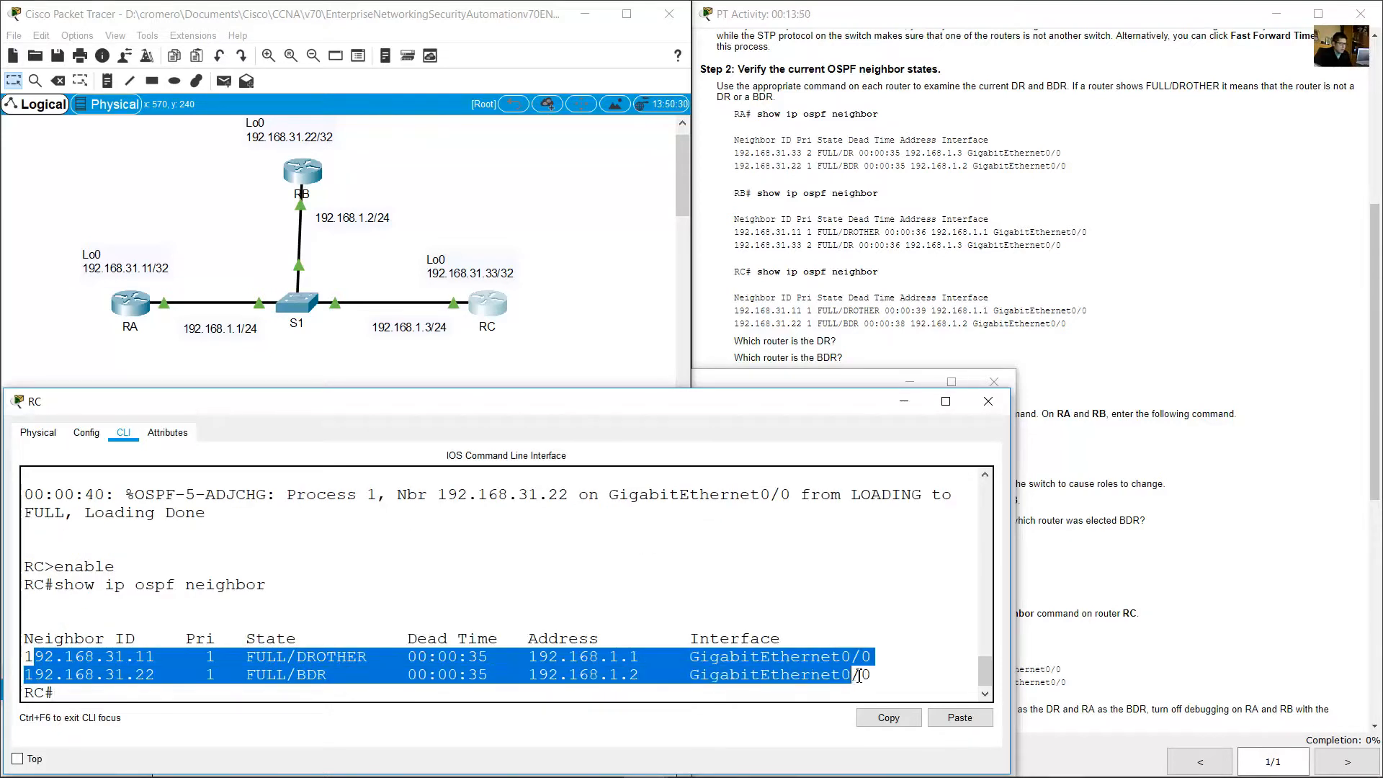
{"action": "left_click_drag", "start_coordinate": [573, 283], "coordinate": [464, 365]}
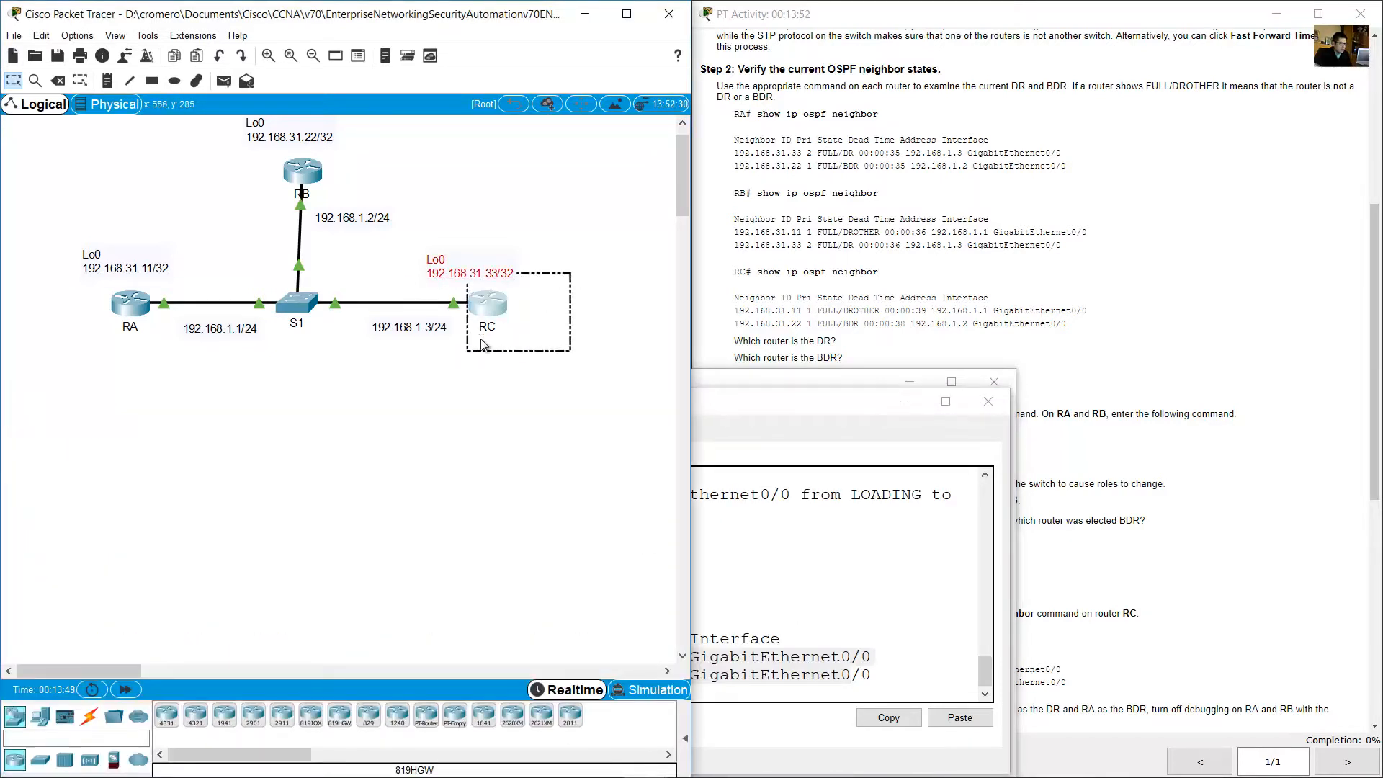
{"action": "left_click_drag", "start_coordinate": [393, 160], "coordinate": [242, 175]}
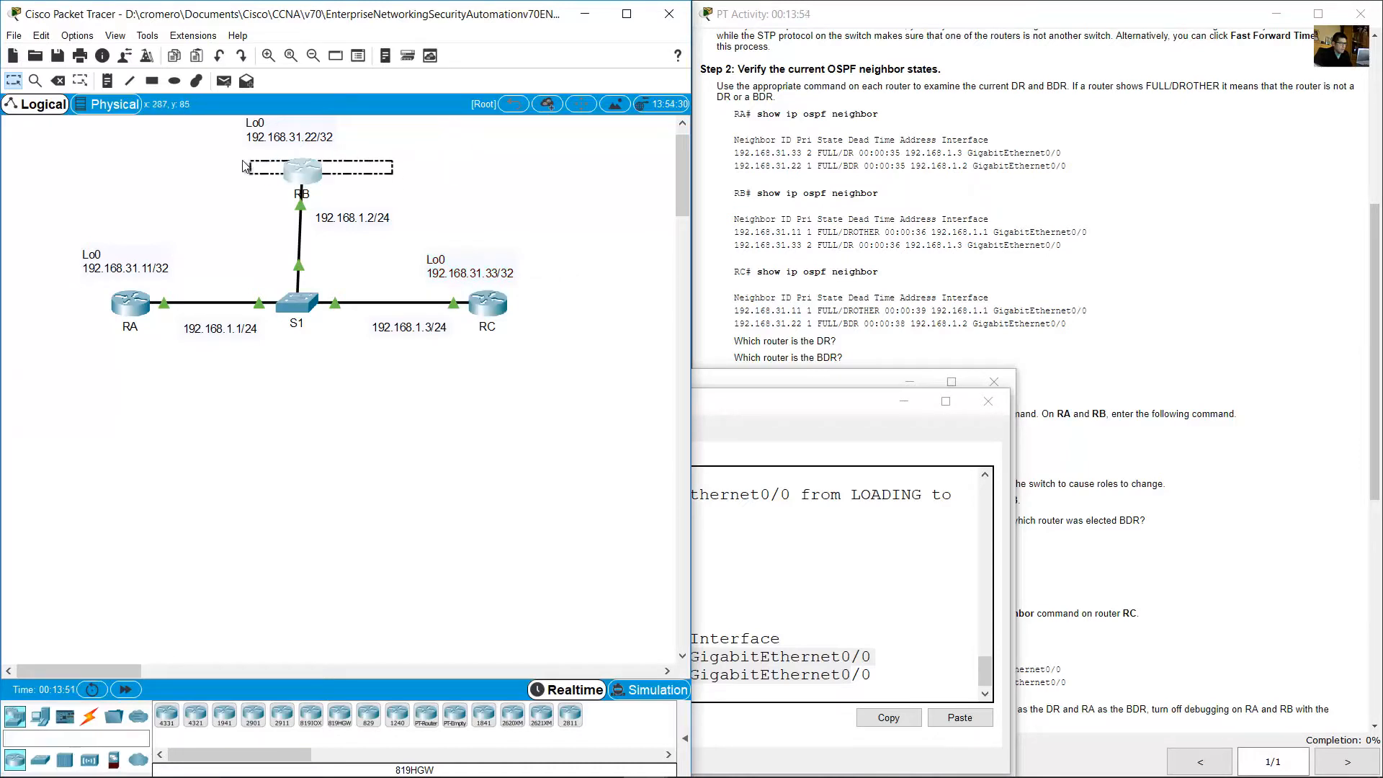
{"action": "left_click_drag", "start_coordinate": [197, 218], "coordinate": [73, 358]}
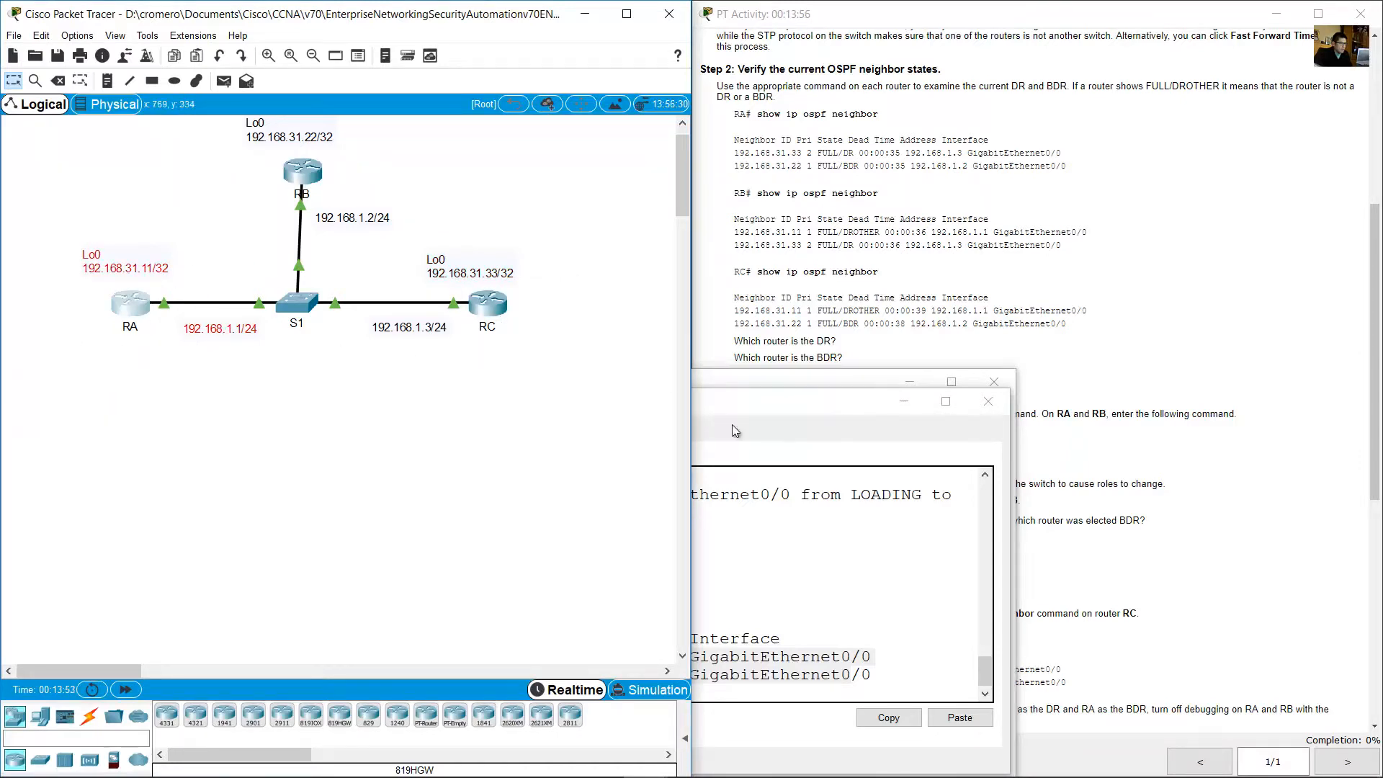
{"action": "left_click", "coordinate": [789, 540]}
- Match the 192.168.31.11 neighbor entry on RC to its router in the topology and examine its state
{"action": "left_click_drag", "start_coordinate": [105, 657], "coordinate": [184, 657]}
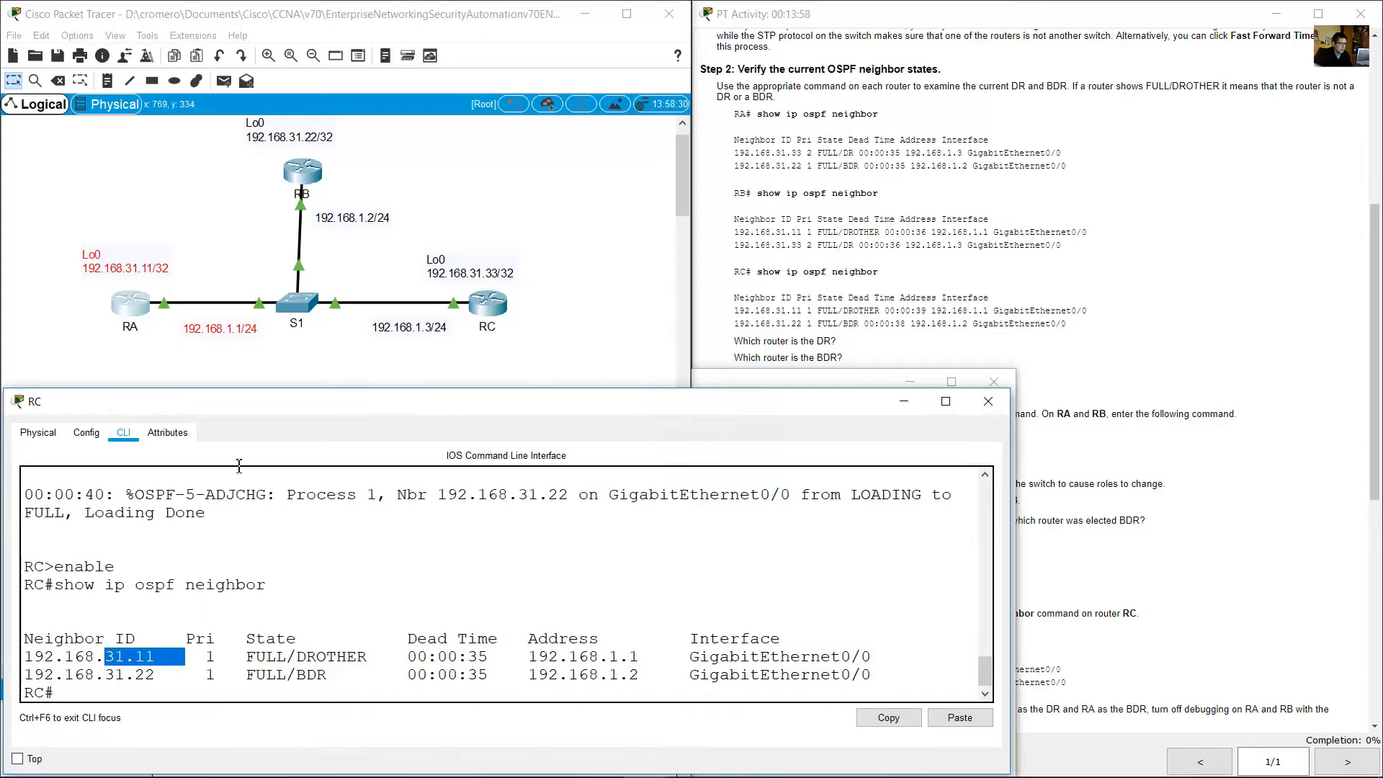
{"action": "left_click", "coordinate": [206, 260]}
{"action": "left_click_drag", "start_coordinate": [180, 202], "coordinate": [29, 399]}
{"action": "left_click", "coordinate": [800, 601]}
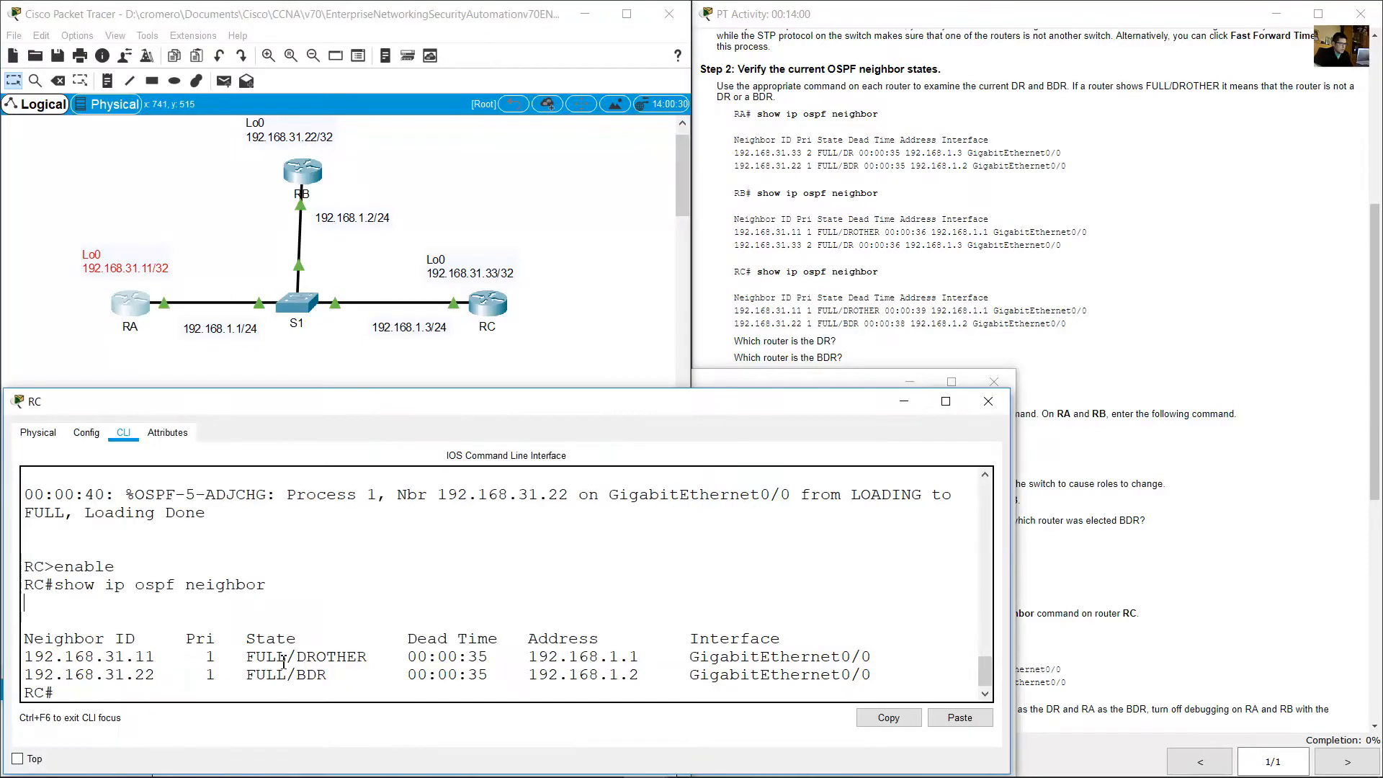
{"action": "left_click_drag", "start_coordinate": [292, 657], "coordinate": [378, 657]}
- Match the 192.168.31.22 neighbor entry on RC to its router in the topology and examine its state
{"action": "left_click_drag", "start_coordinate": [105, 675], "coordinate": [164, 677]}
{"action": "left_click", "coordinate": [445, 163]}
{"action": "left_click_drag", "start_coordinate": [409, 199], "coordinate": [218, 130]}
{"action": "left_click", "coordinate": [488, 303]}
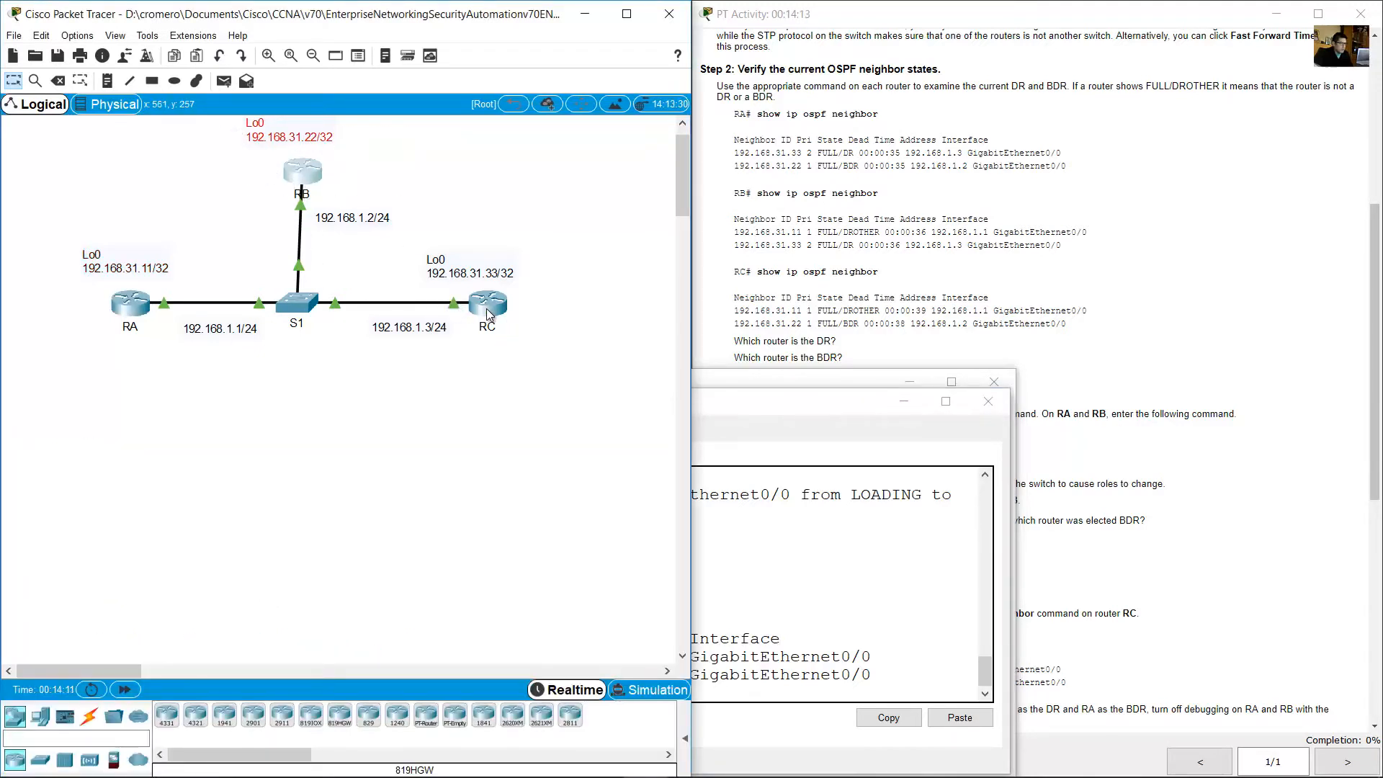
{"action": "left_click_drag", "start_coordinate": [296, 675], "coordinate": [333, 676]}
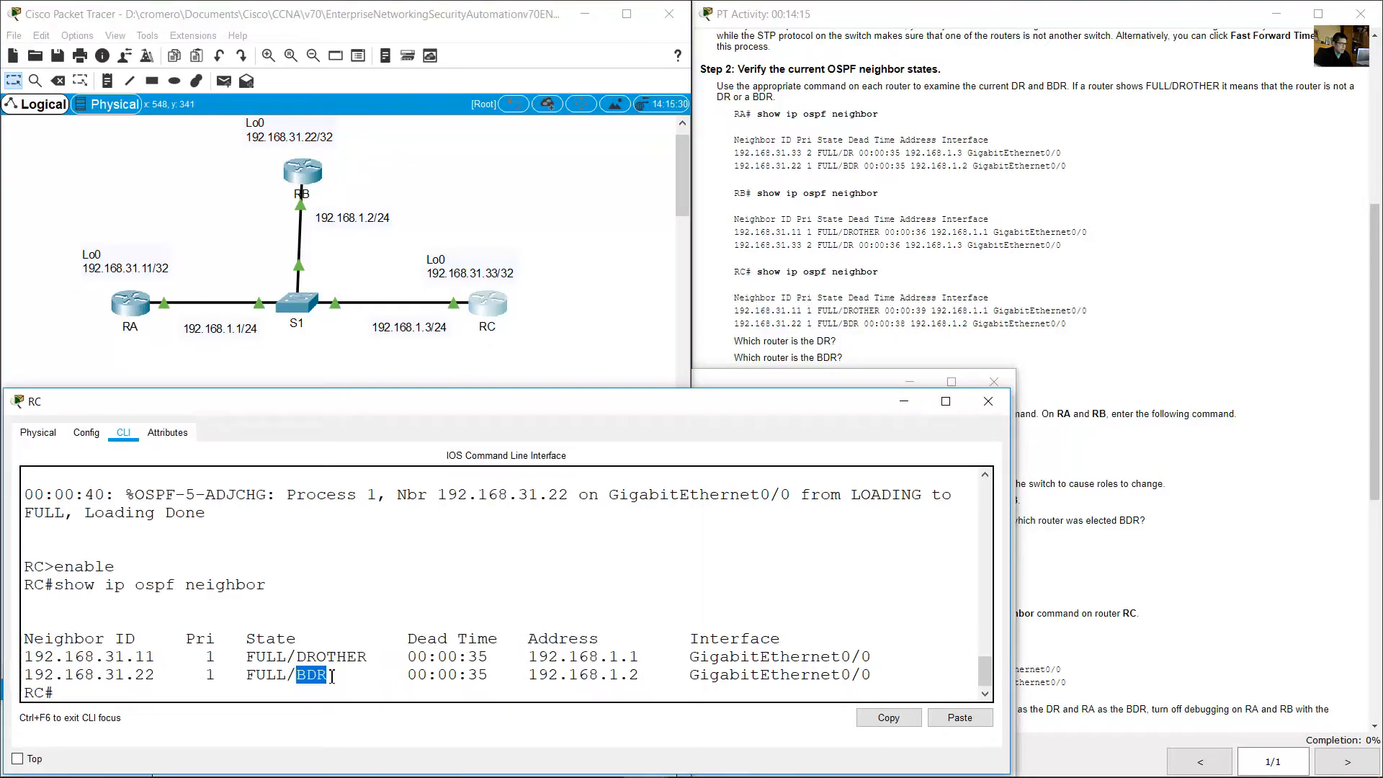
{"action": "left_click", "coordinate": [565, 273]}
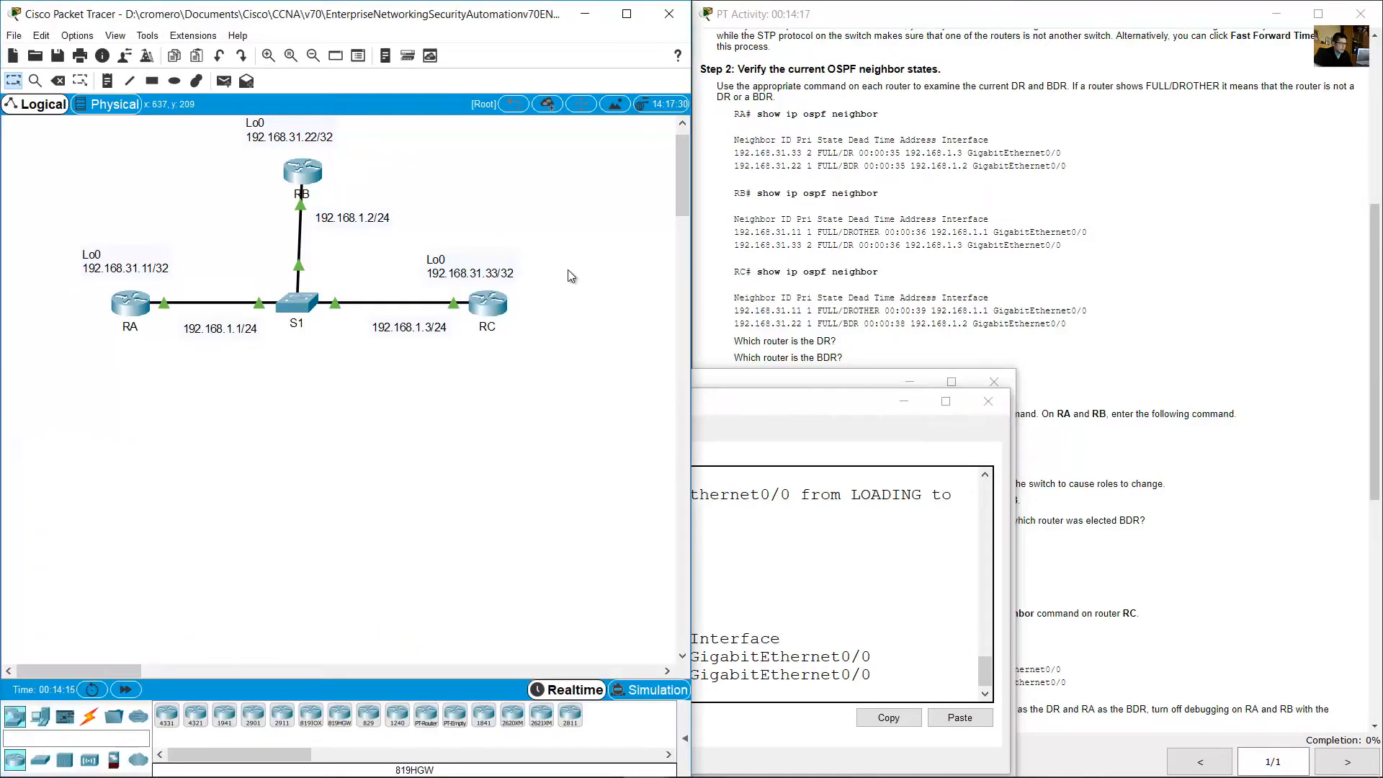
- Read the activity question asking which router is the DR and locate that router in the topology
{"action": "left_click", "coordinate": [780, 335]}
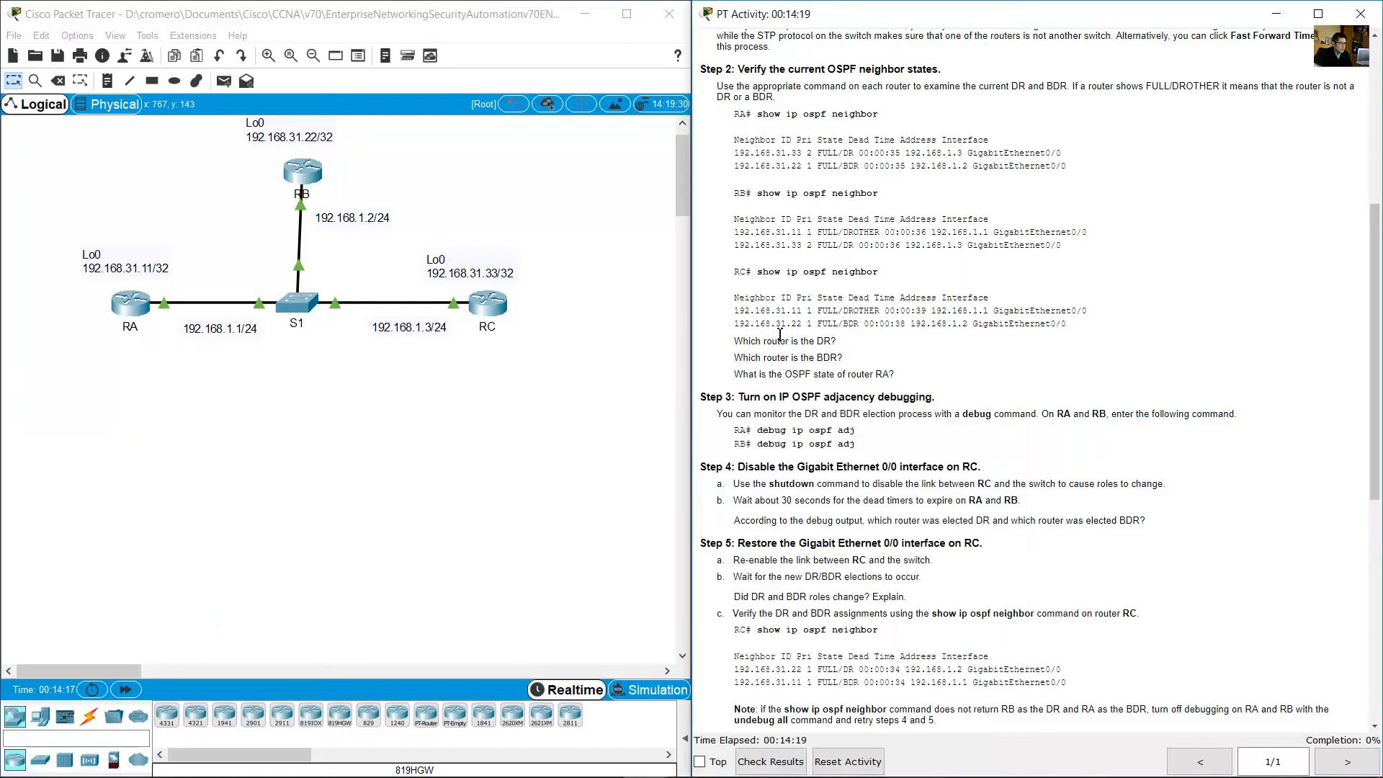
{"action": "left_click_drag", "start_coordinate": [739, 340], "coordinate": [838, 341]}
{"action": "left_click", "coordinate": [436, 199]}
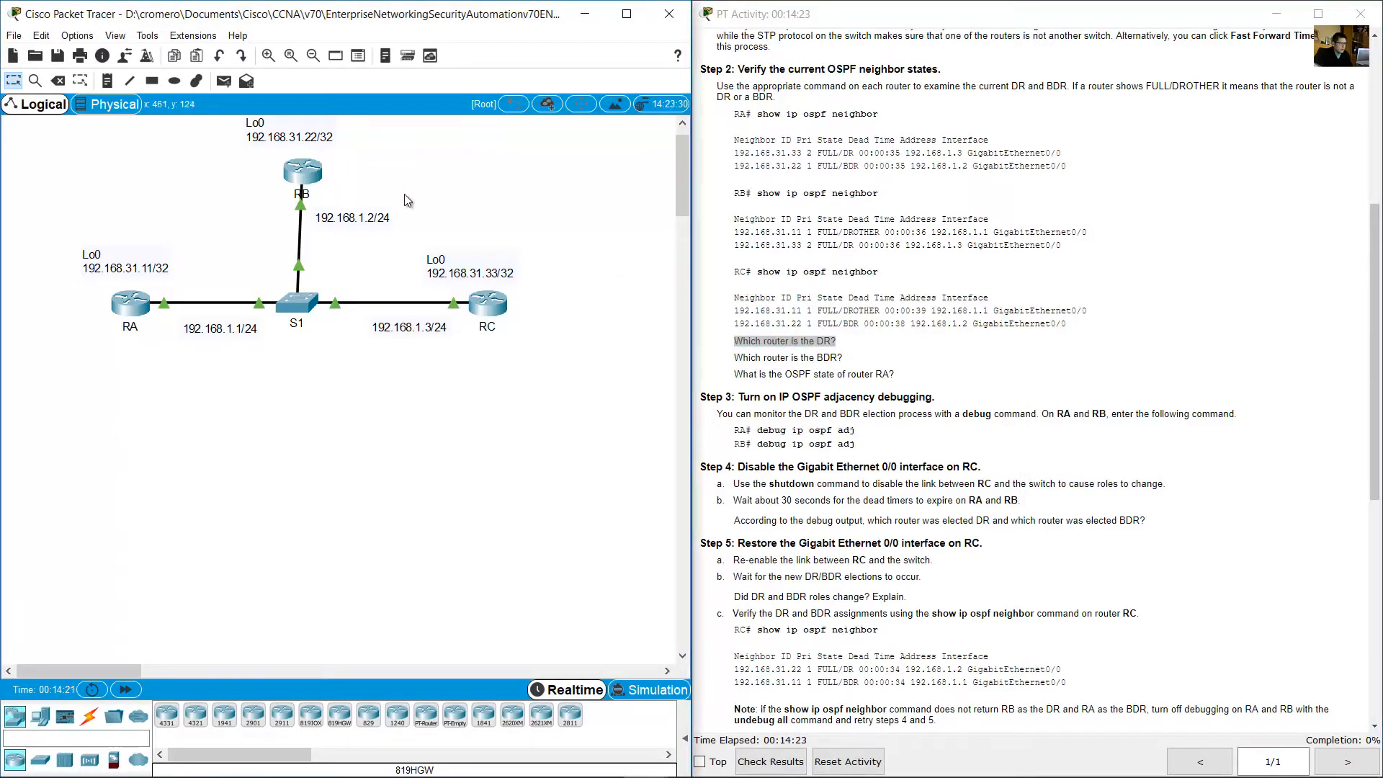
{"action": "left_click_drag", "start_coordinate": [562, 407], "coordinate": [435, 241]}
{"action": "left_click", "coordinate": [823, 393]}
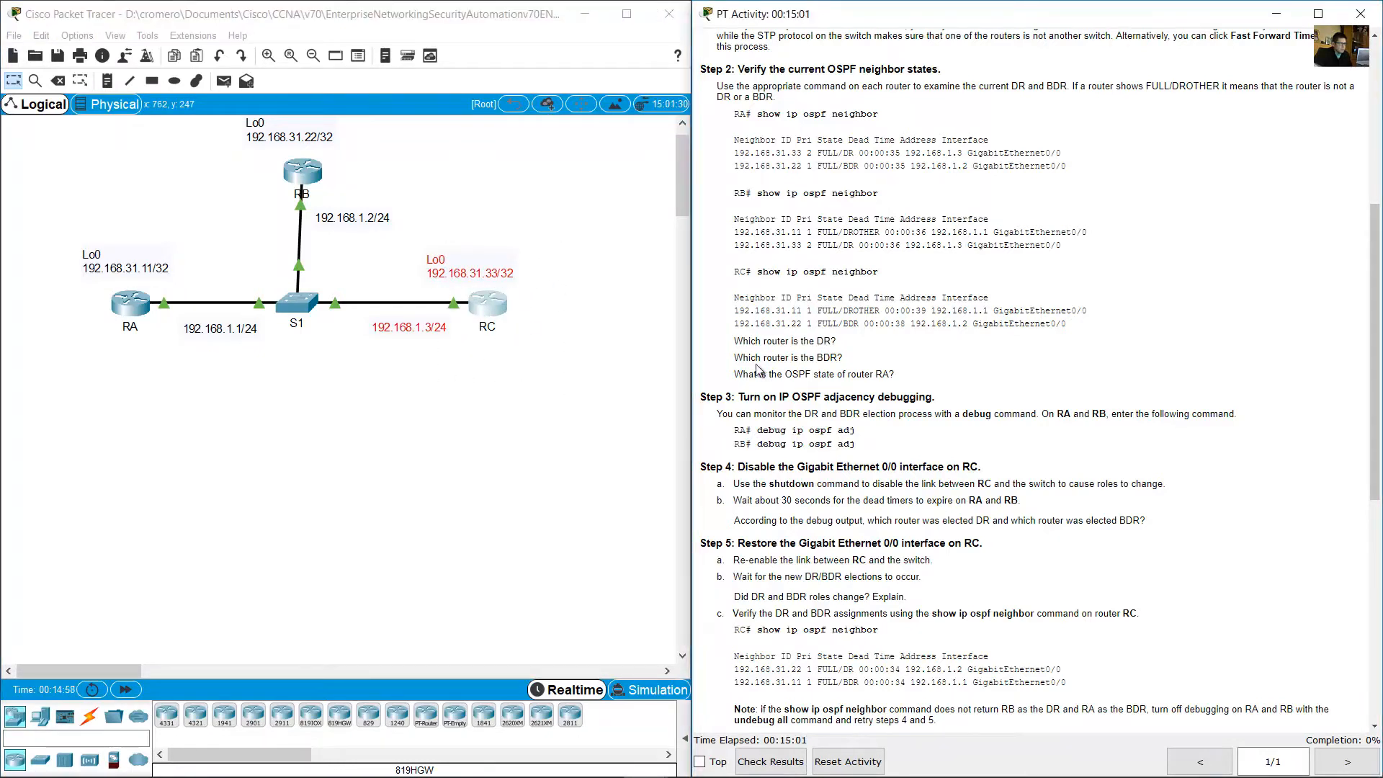
- Read the question asking which router is the BDR, locate that router in the topology, and read the question about RA's OSPF state
{"action": "left_click_drag", "start_coordinate": [735, 358], "coordinate": [834, 358]}
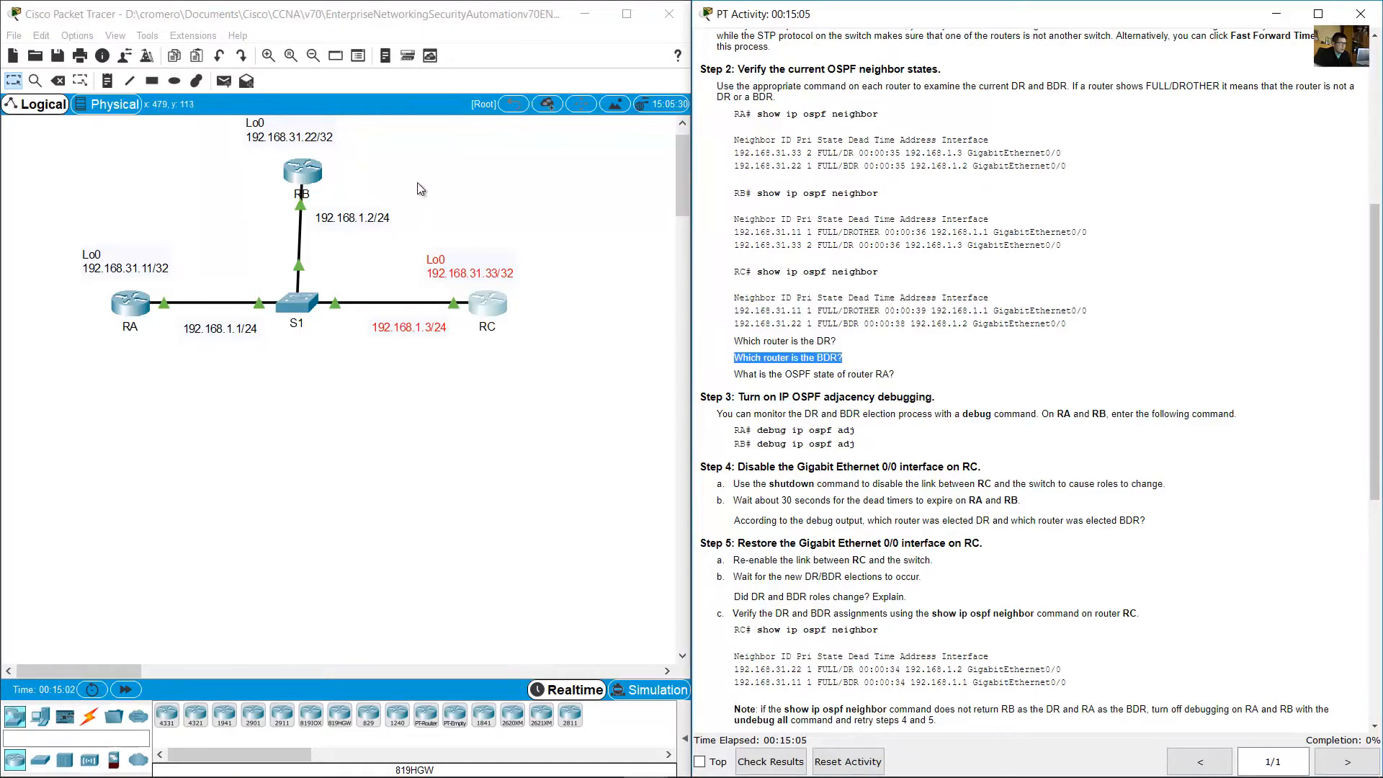
{"action": "left_click_drag", "start_coordinate": [426, 184], "coordinate": [208, 122]}
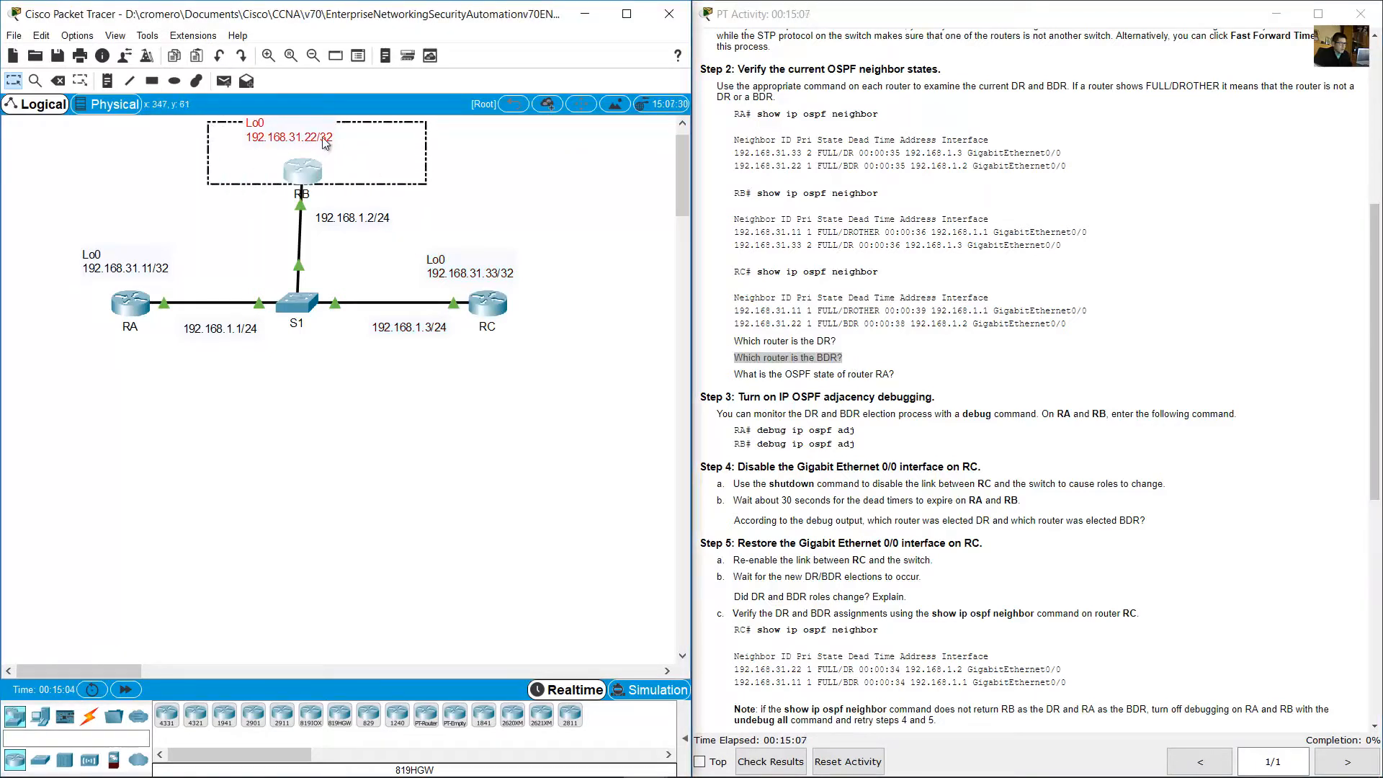
{"action": "left_click", "coordinate": [297, 153]}
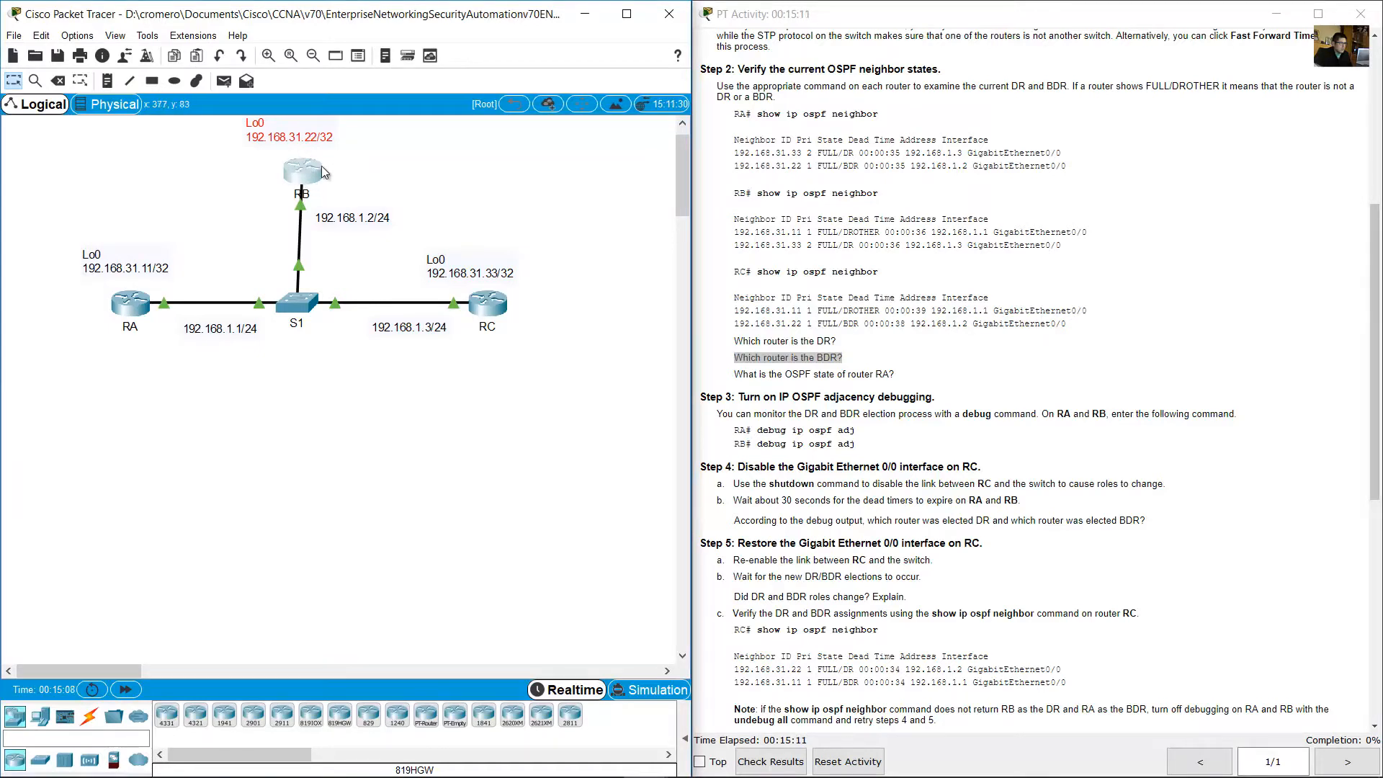
{"action": "left_click_drag", "start_coordinate": [743, 373], "coordinate": [875, 374]}
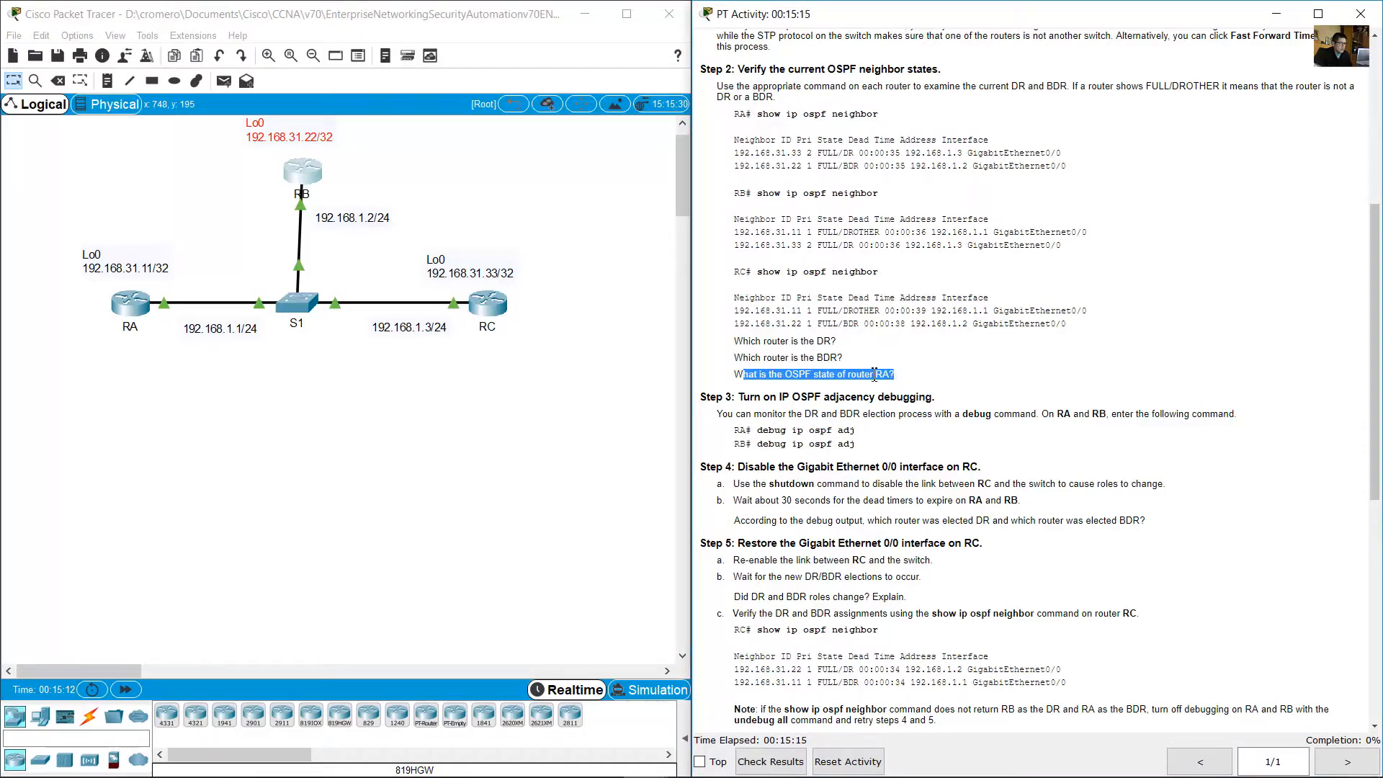
- Find RA's OSPF state from the 192.168.31.11 entry in RC's neighbor table, checking the address against the topology
{"action": "left_click", "coordinate": [182, 390]}
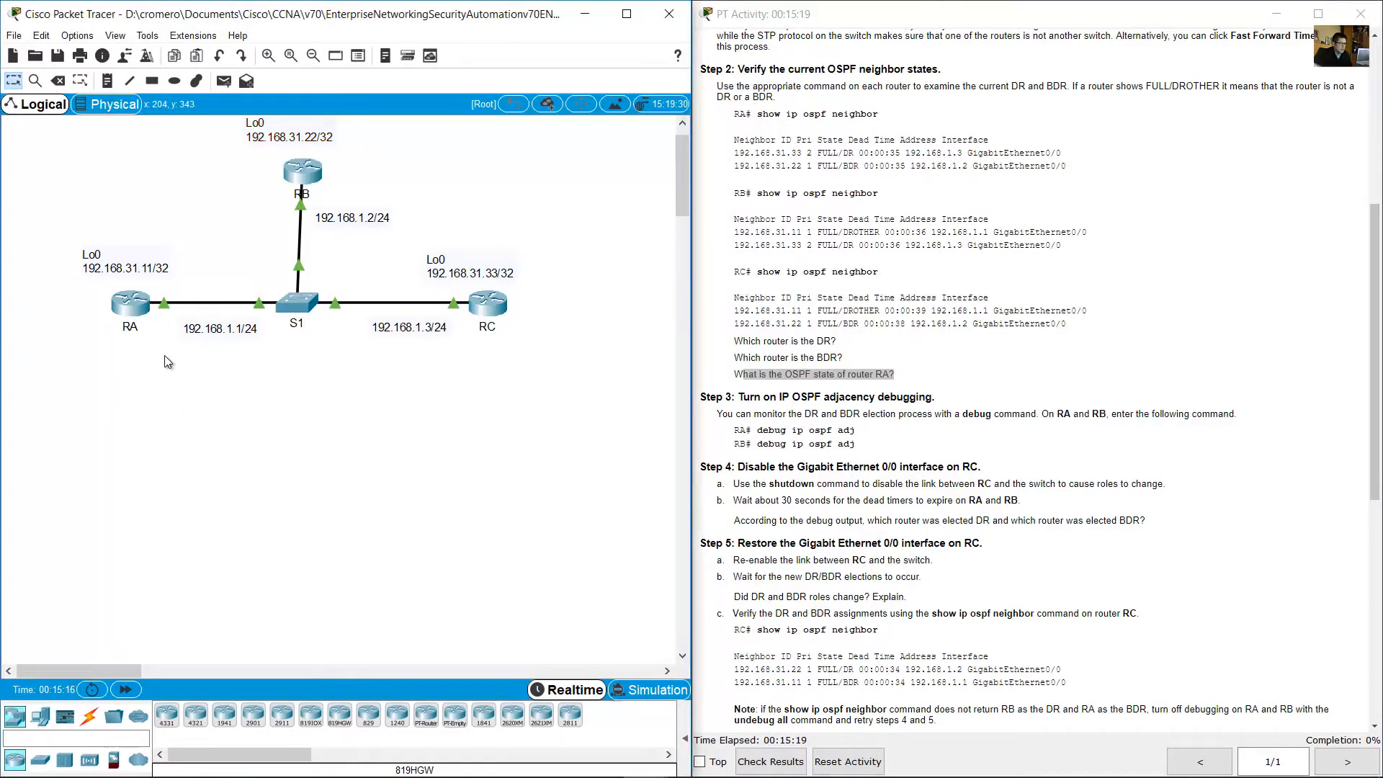
{"action": "left_click", "coordinate": [495, 301]}
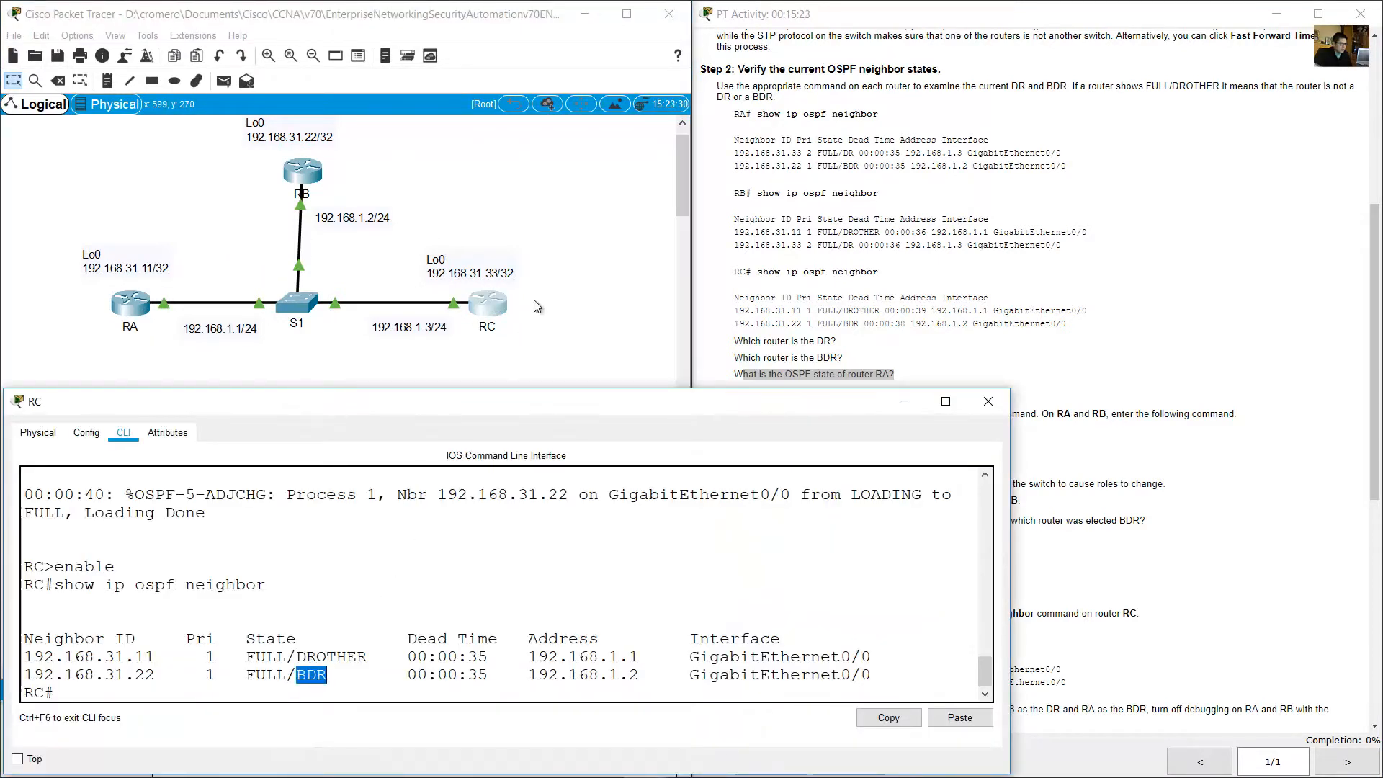
{"action": "left_click", "coordinate": [105, 668]}
{"action": "left_click_drag", "start_coordinate": [55, 657], "coordinate": [156, 657]}
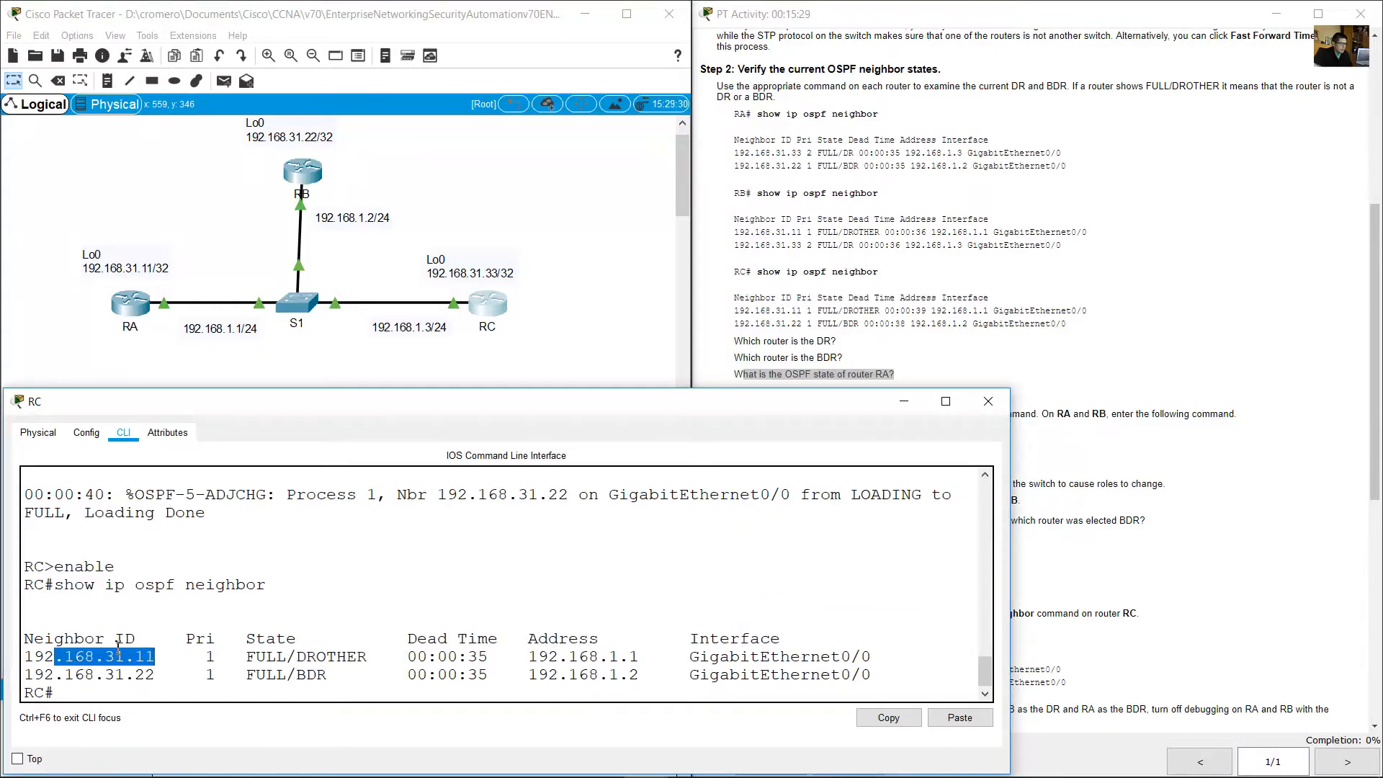
{"action": "left_click", "coordinate": [195, 226]}
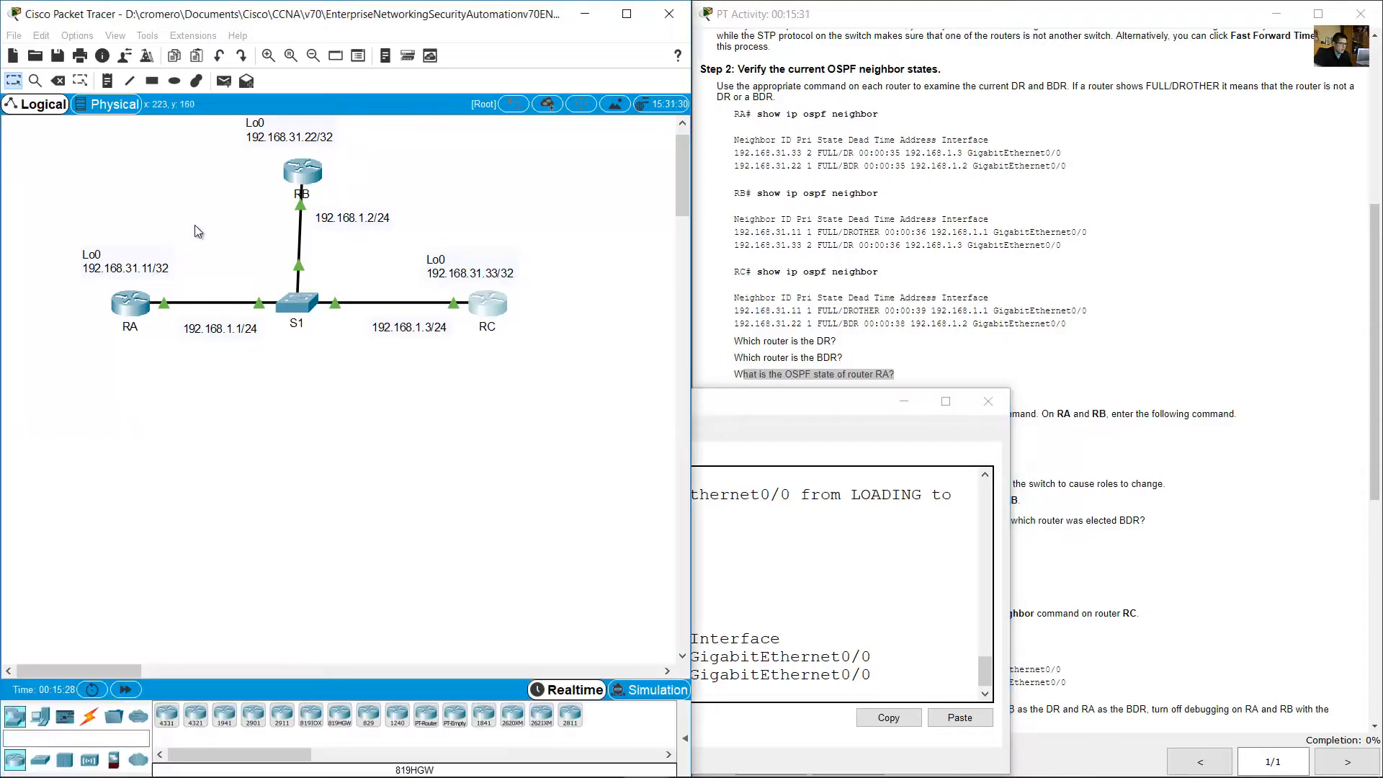
{"action": "left_click_drag", "start_coordinate": [229, 191], "coordinate": [69, 371]}
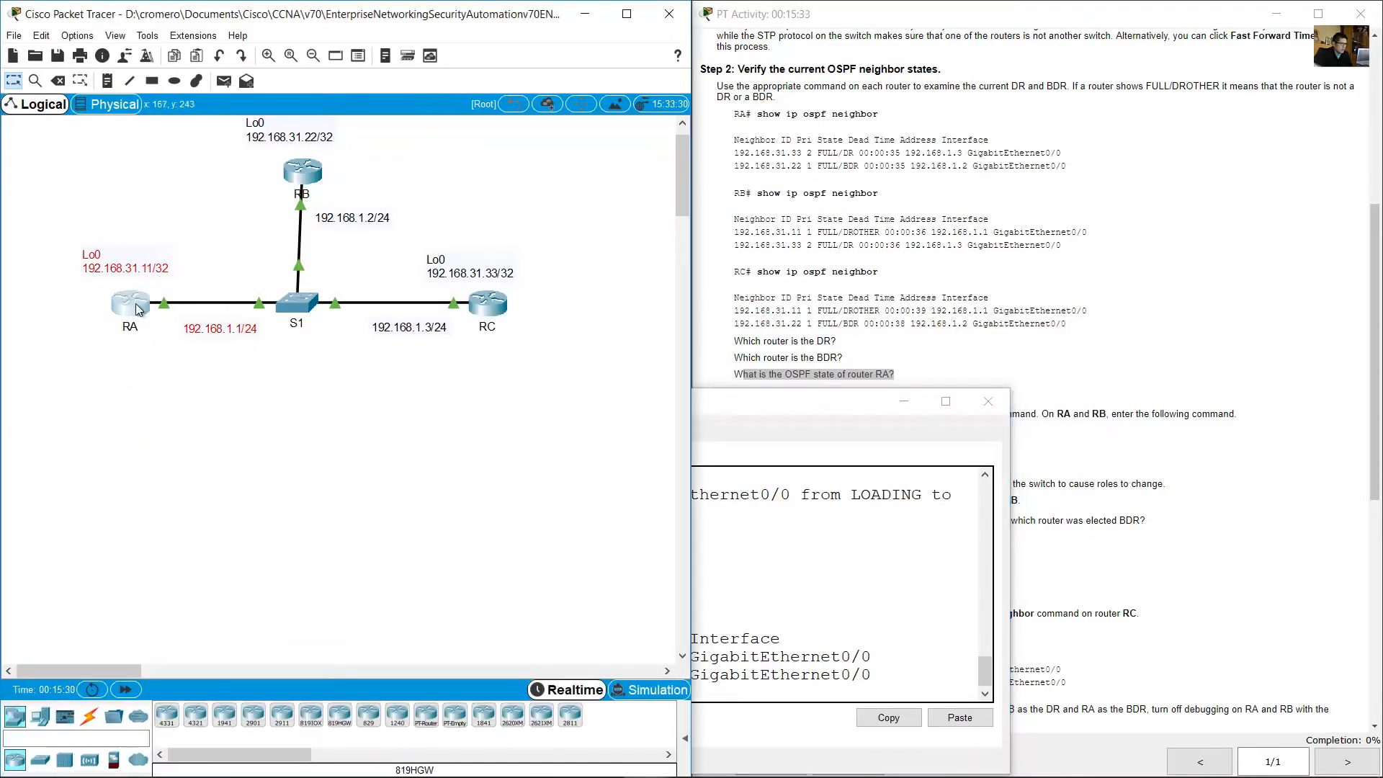
{"action": "left_click", "coordinate": [792, 562]}
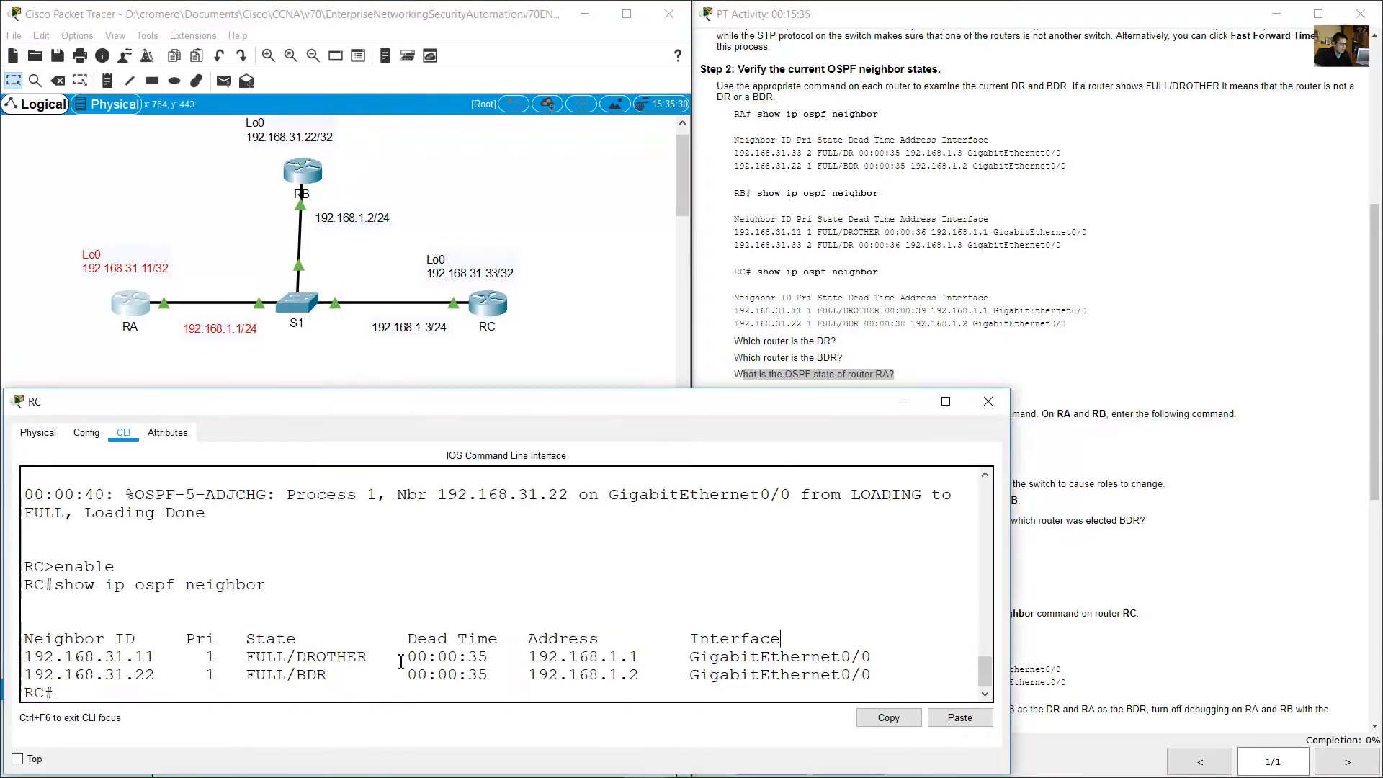
{"action": "left_click_drag", "start_coordinate": [297, 659], "coordinate": [372, 660]}
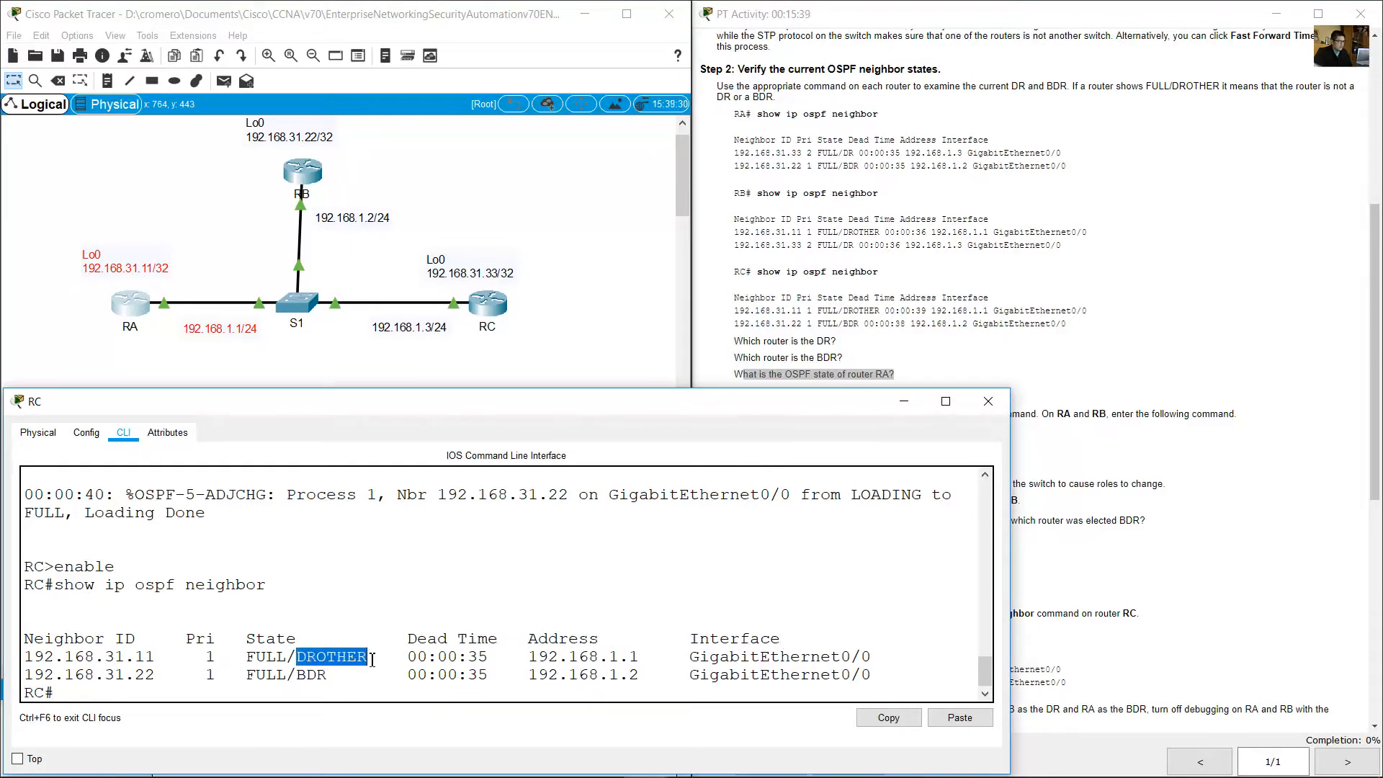
- In RA's neighbor table, examine the 192.168.31.33 entry and match it to its router in the topology
{"action": "left_click", "coordinate": [562, 305]}
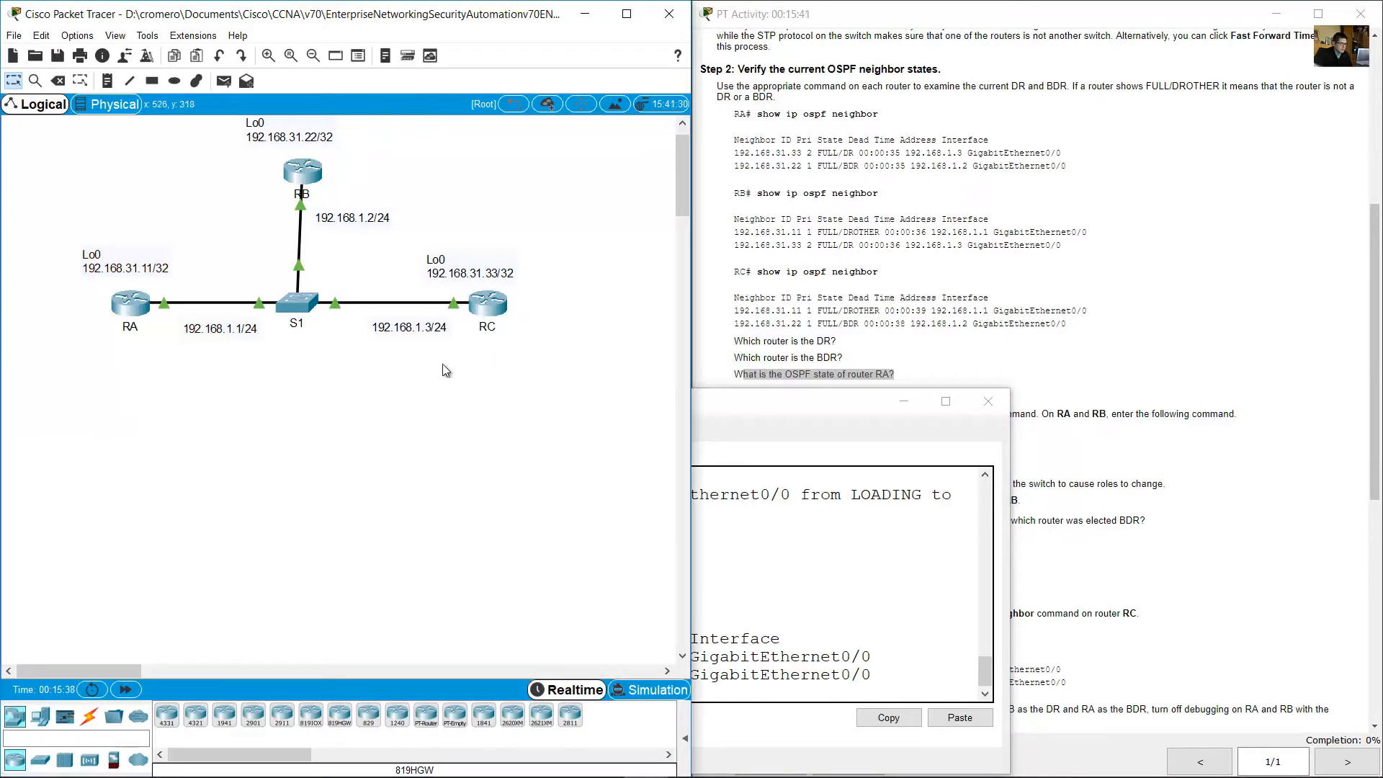
{"action": "left_click", "coordinate": [133, 309]}
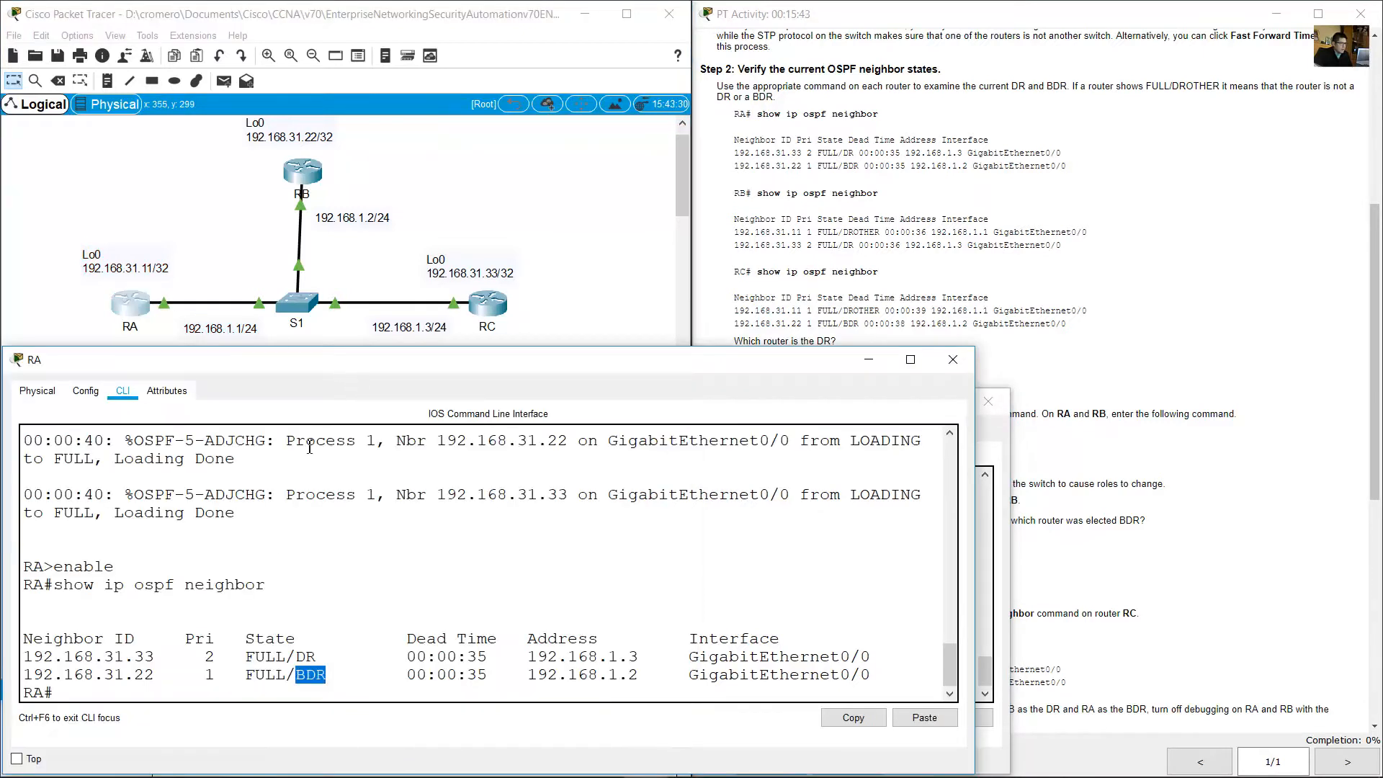
{"action": "left_click", "coordinate": [194, 202]}
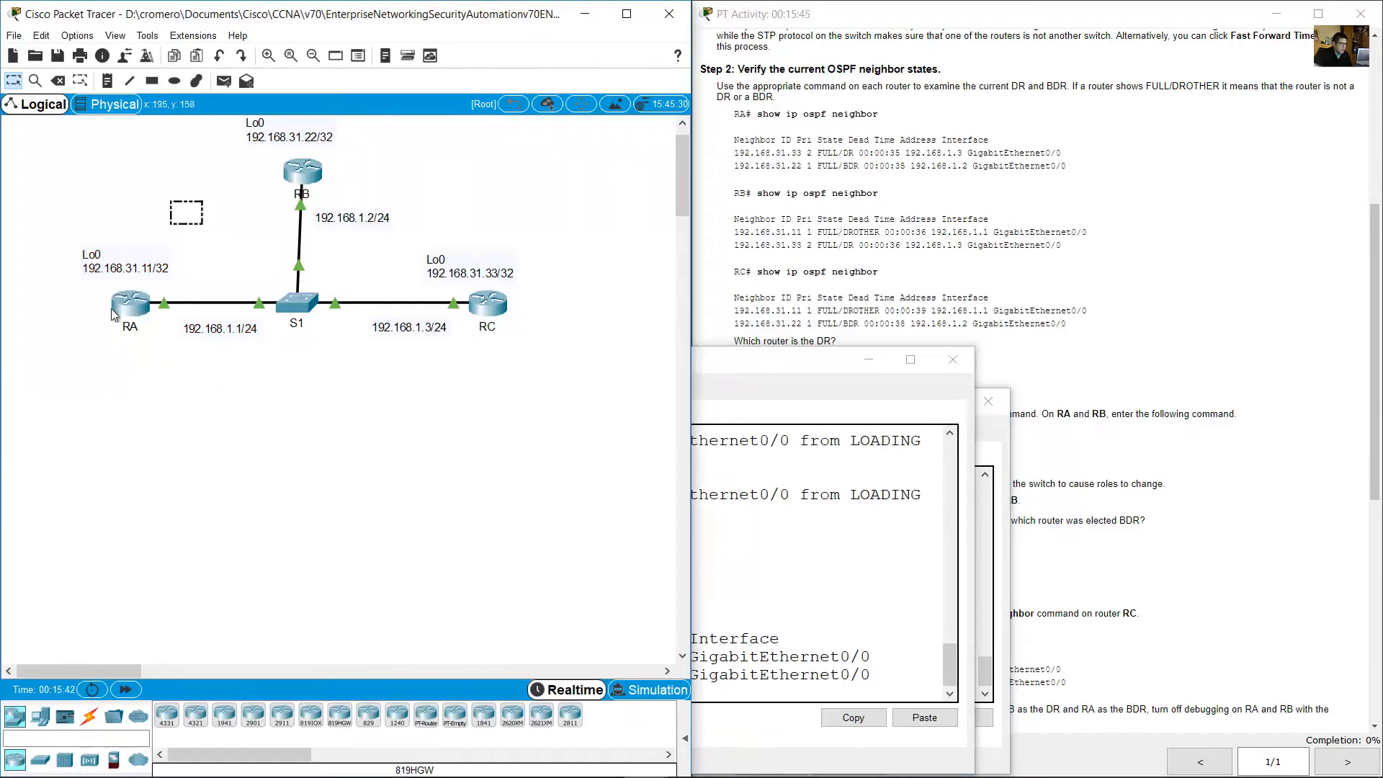
{"action": "left_click_drag", "start_coordinate": [112, 313], "coordinate": [77, 394]}
{"action": "left_click", "coordinate": [129, 306]}
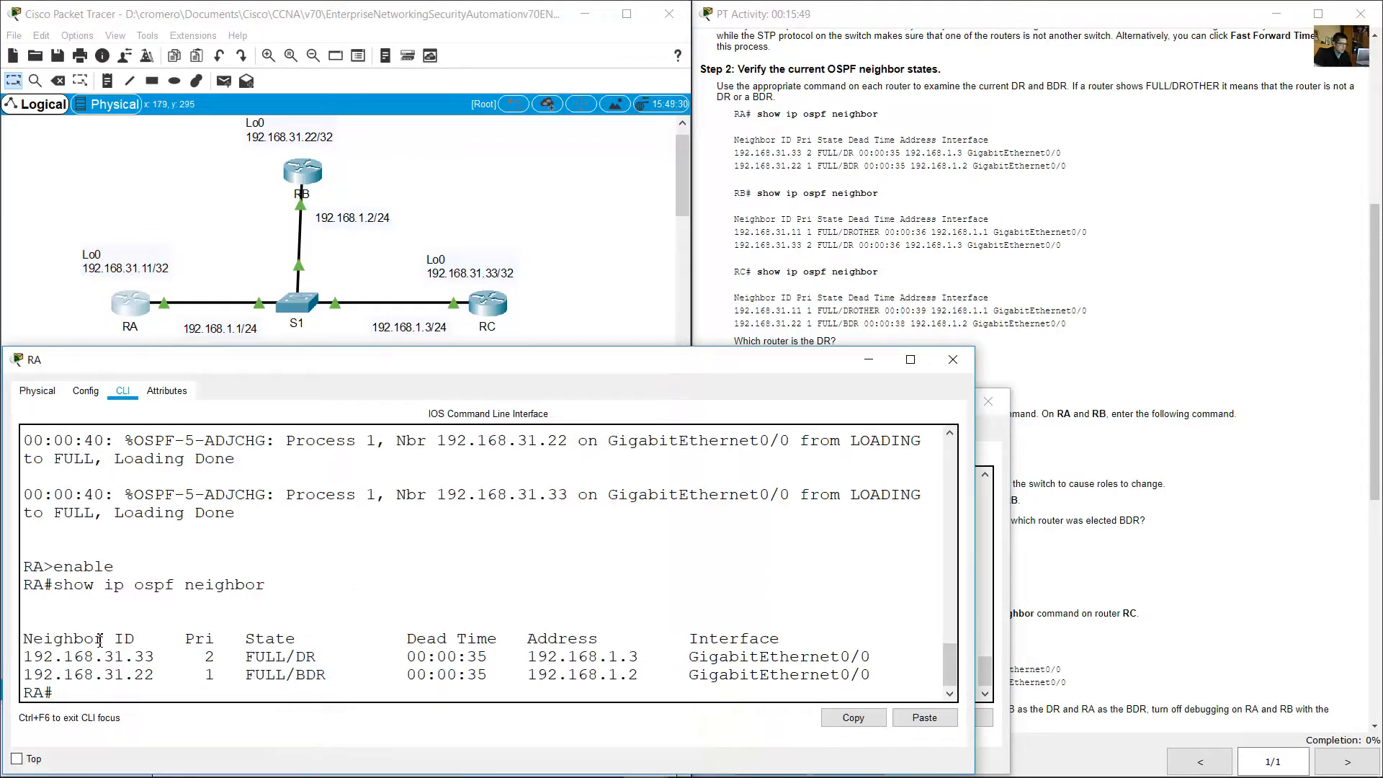
{"action": "left_click_drag", "start_coordinate": [47, 656], "coordinate": [301, 659]}
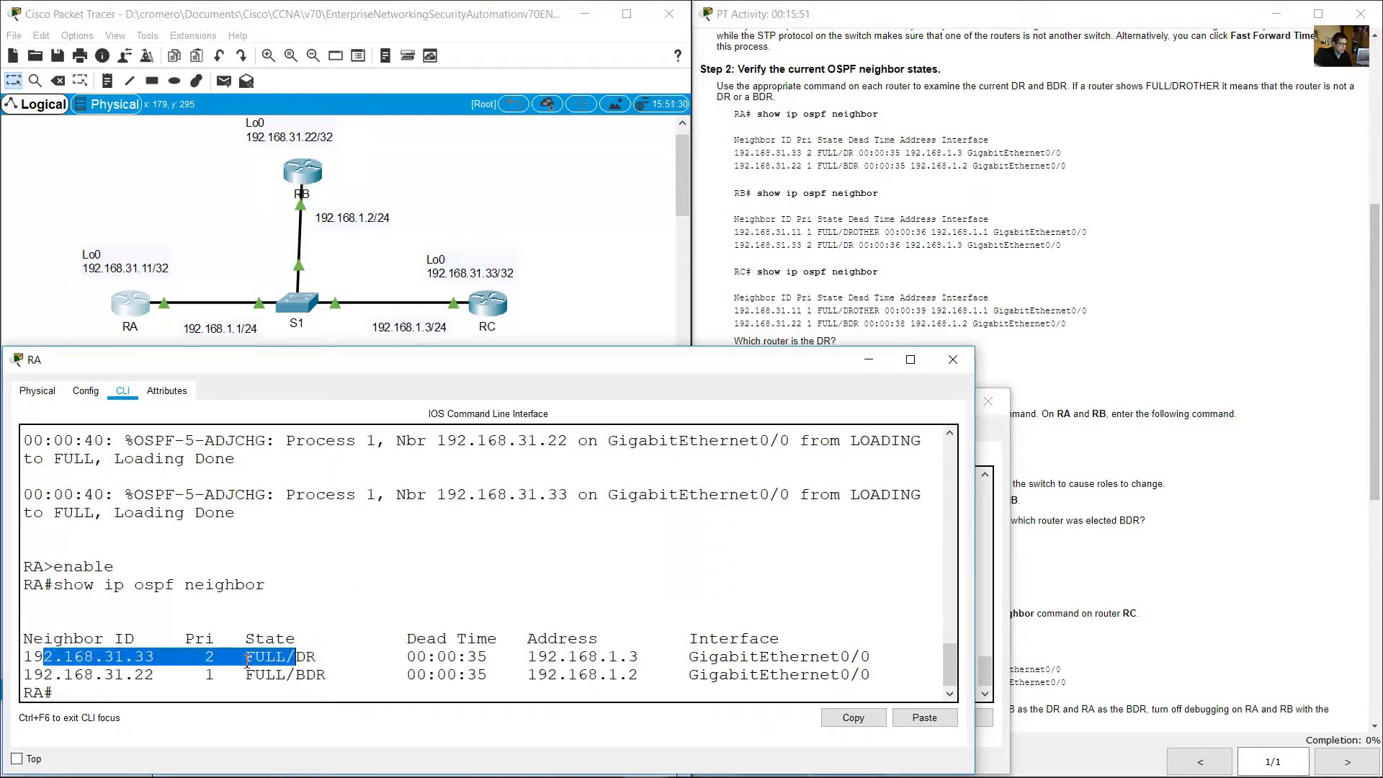
{"action": "left_click_drag", "start_coordinate": [105, 657], "coordinate": [150, 661]}
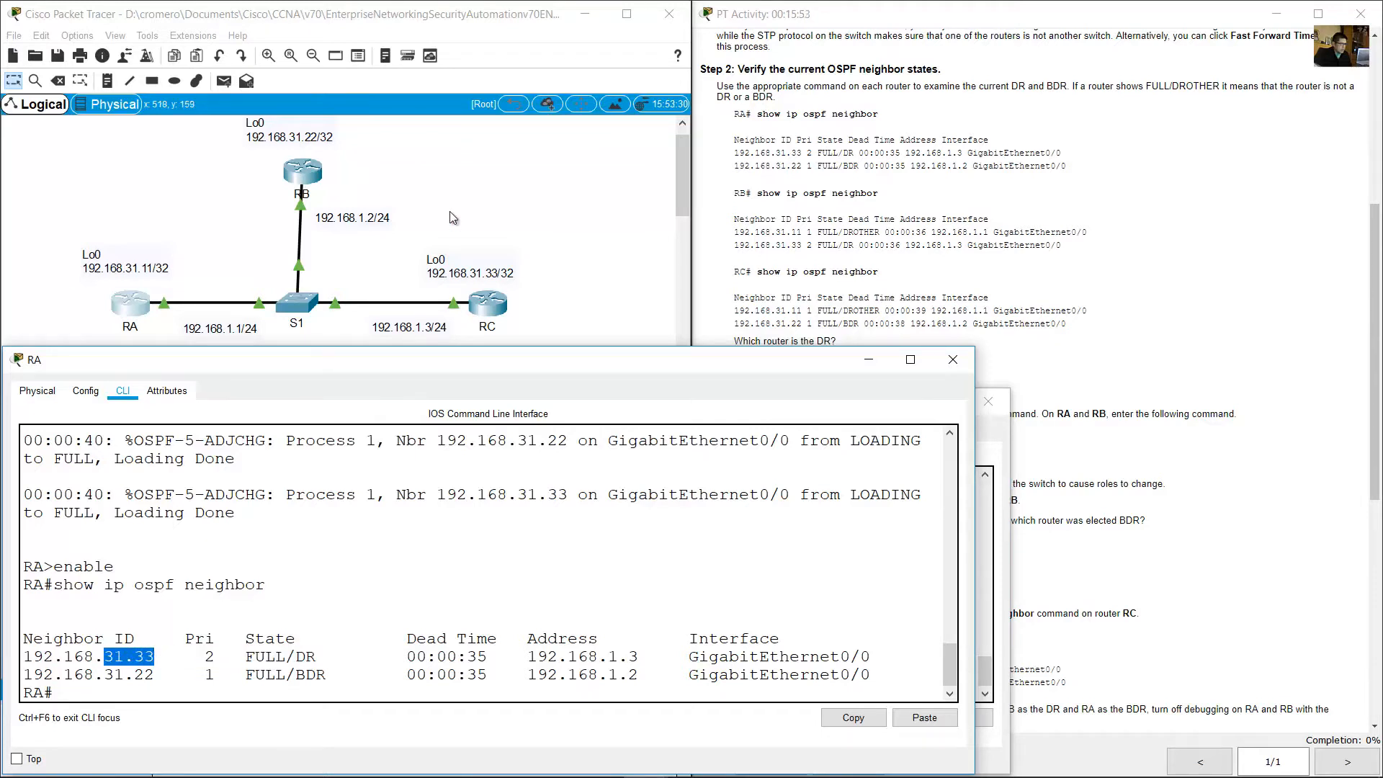
{"action": "left_click", "coordinate": [439, 186]}
{"action": "left_click_drag", "start_coordinate": [450, 218], "coordinate": [556, 403]}
- Match the 192.168.31.22 entry in RA's neighbor table to its router in the topology
{"action": "left_click", "coordinate": [130, 303]}
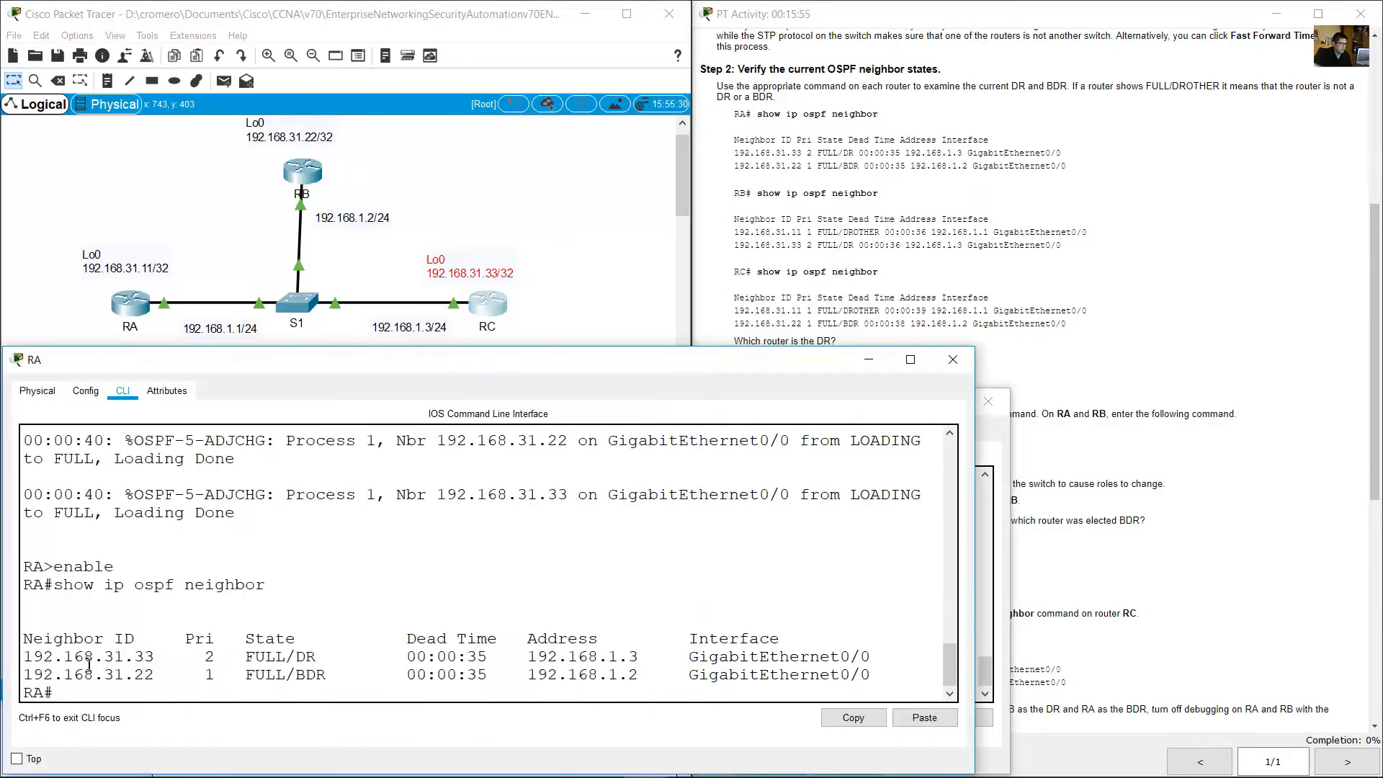
{"action": "left_click_drag", "start_coordinate": [95, 675], "coordinate": [153, 677]}
{"action": "left_click", "coordinate": [413, 184]}
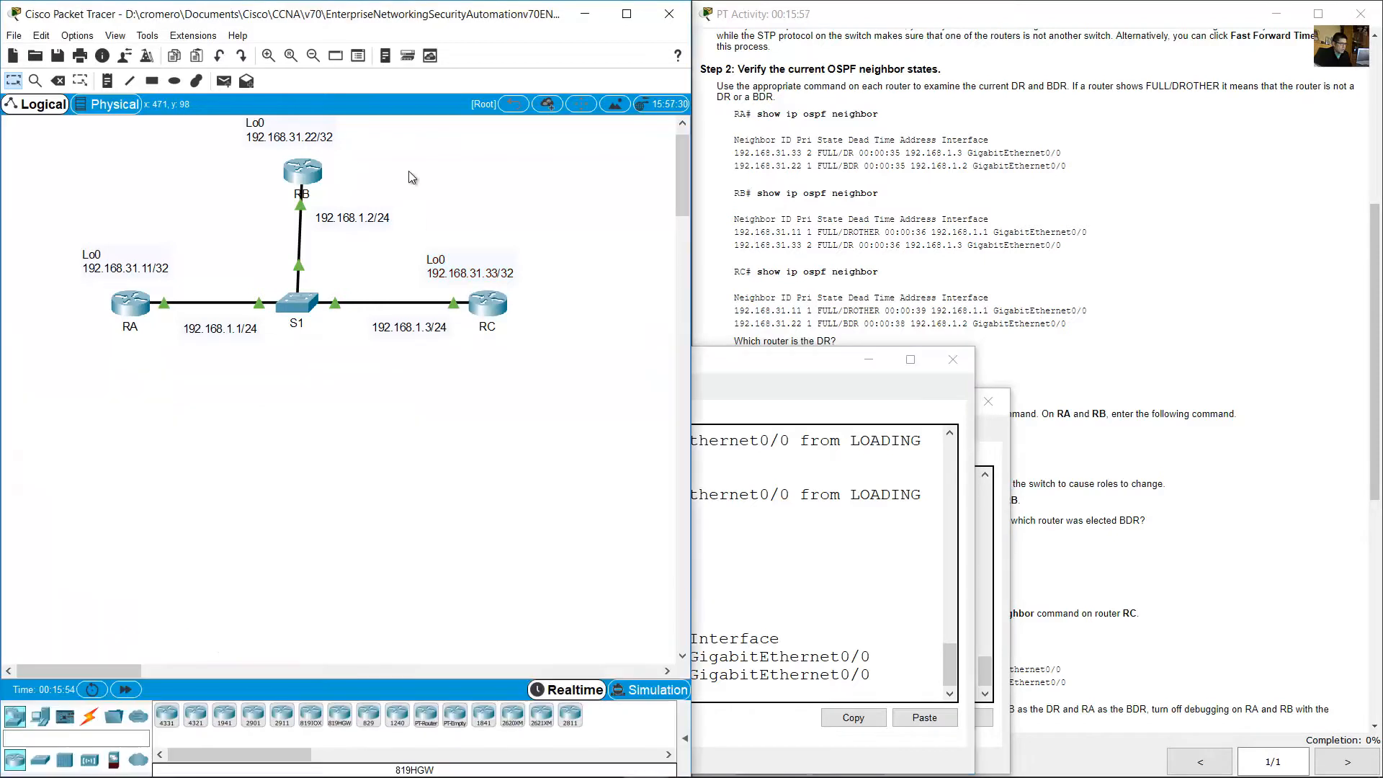
{"action": "left_click_drag", "start_coordinate": [408, 183], "coordinate": [254, 129]}
- Run show ip ospf interface on RA and find the beginning of the command's output
{"action": "left_click", "coordinate": [892, 619]}
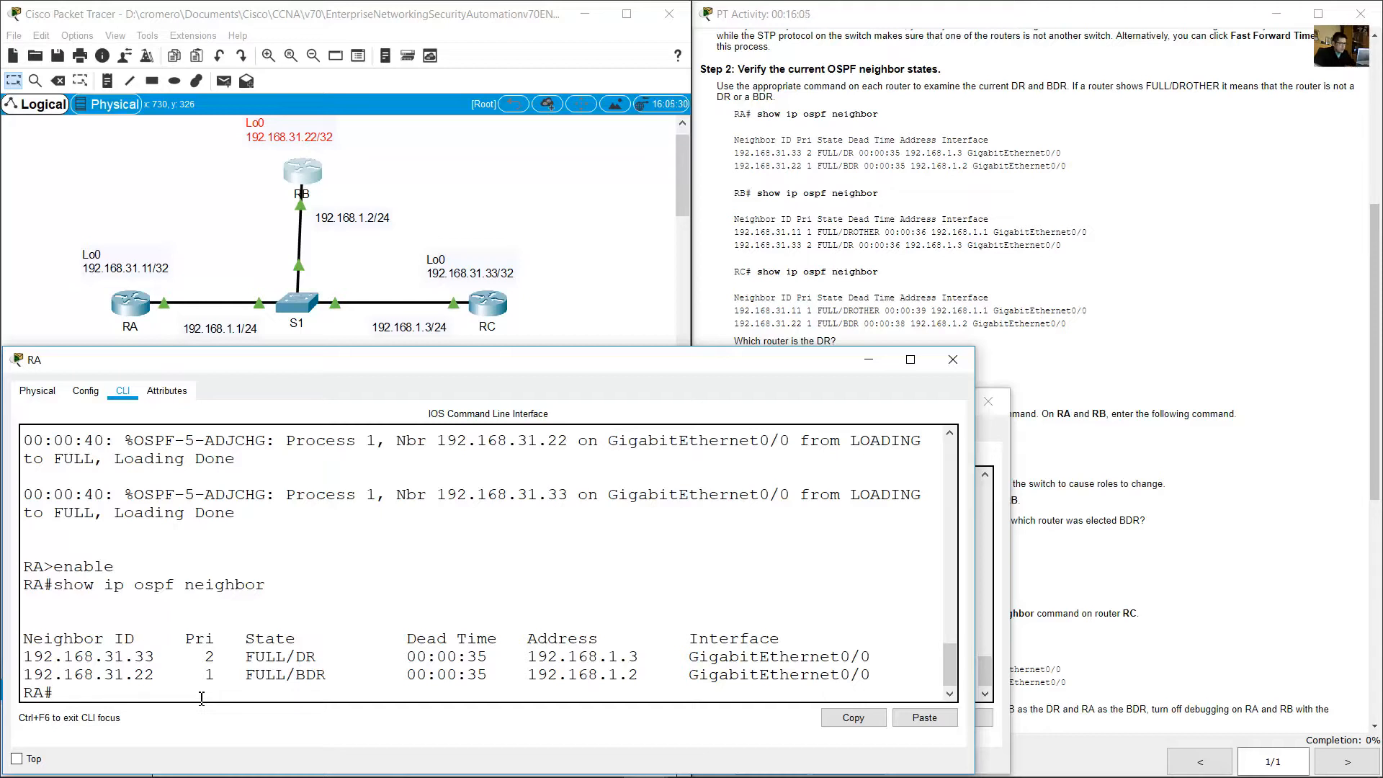
{"action": "type", "text": "show ip ospf interface"}
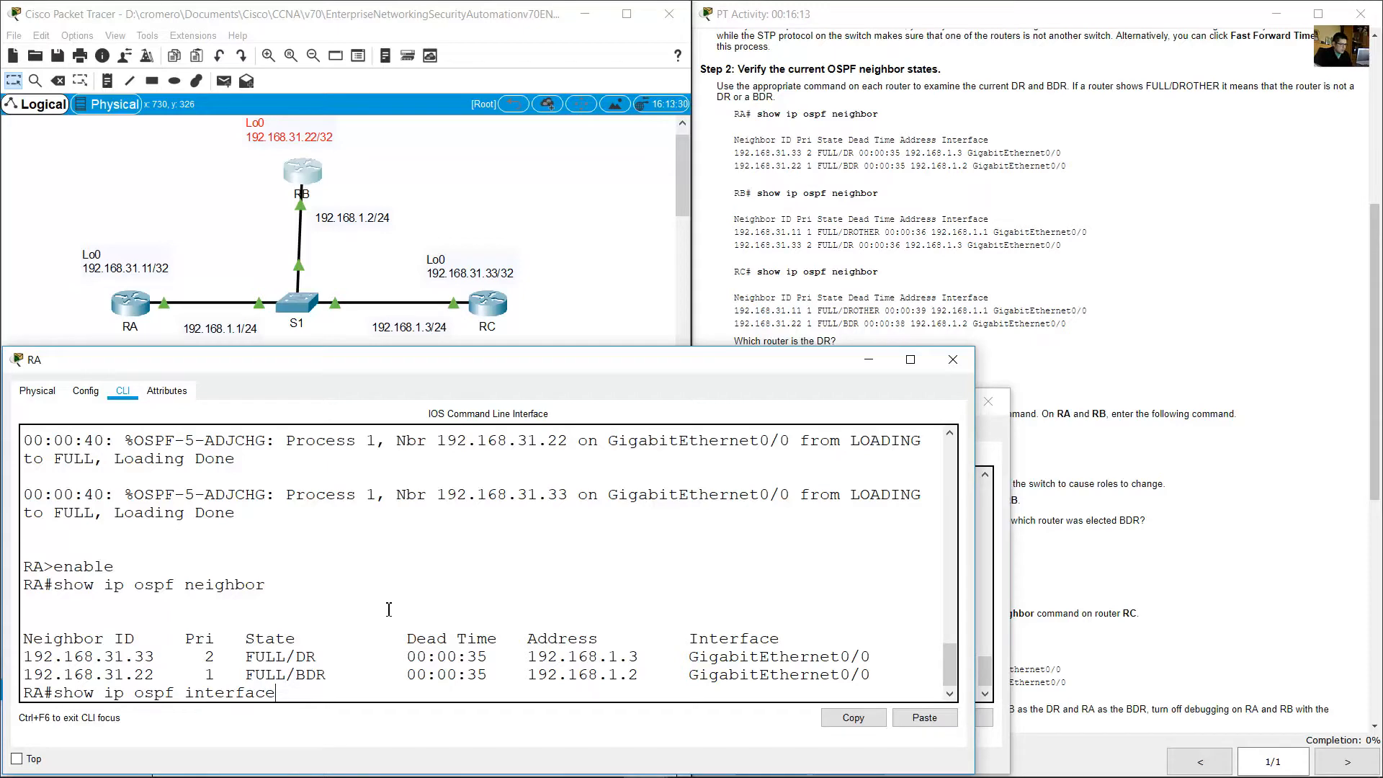
{"action": "key", "text": "Return"}
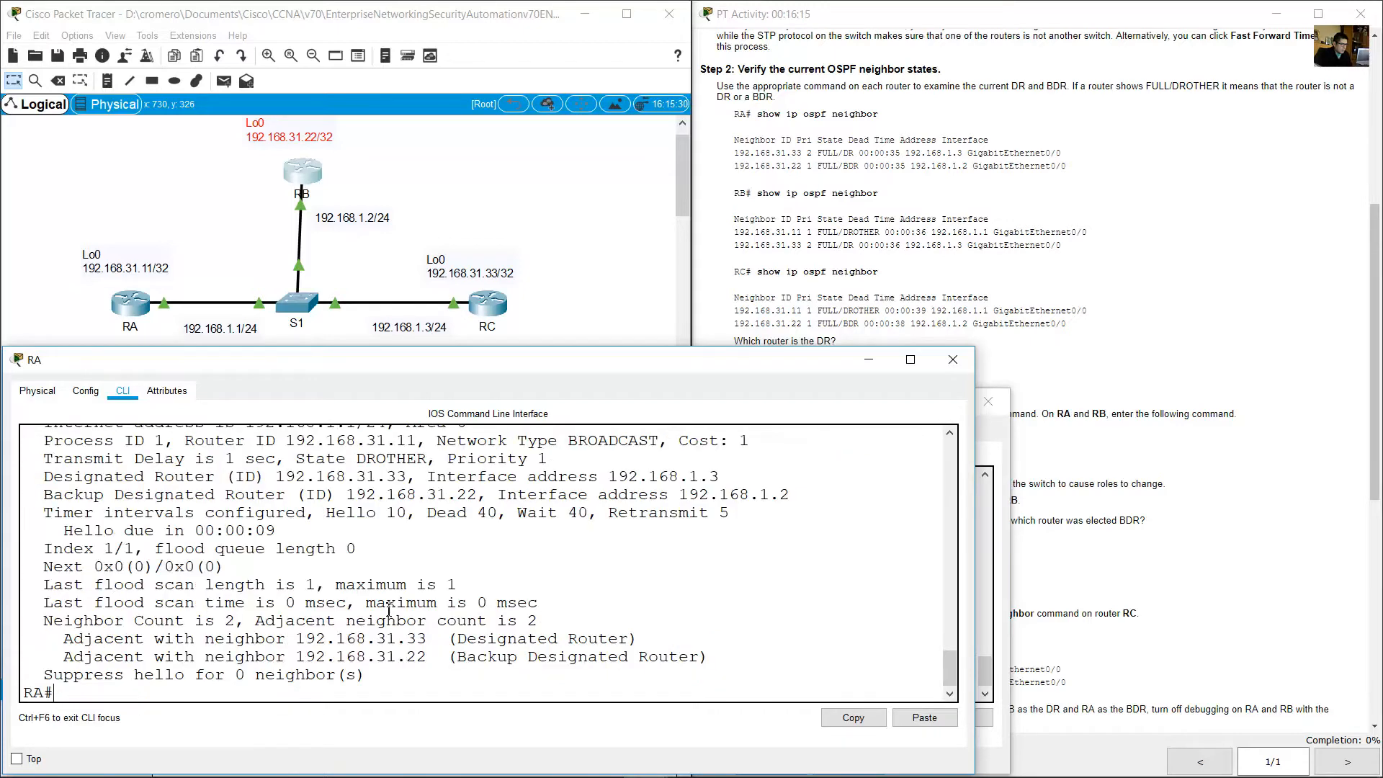
{"action": "scroll", "coordinate": [341, 616], "scroll_direction": "up", "scroll_amount": 5}
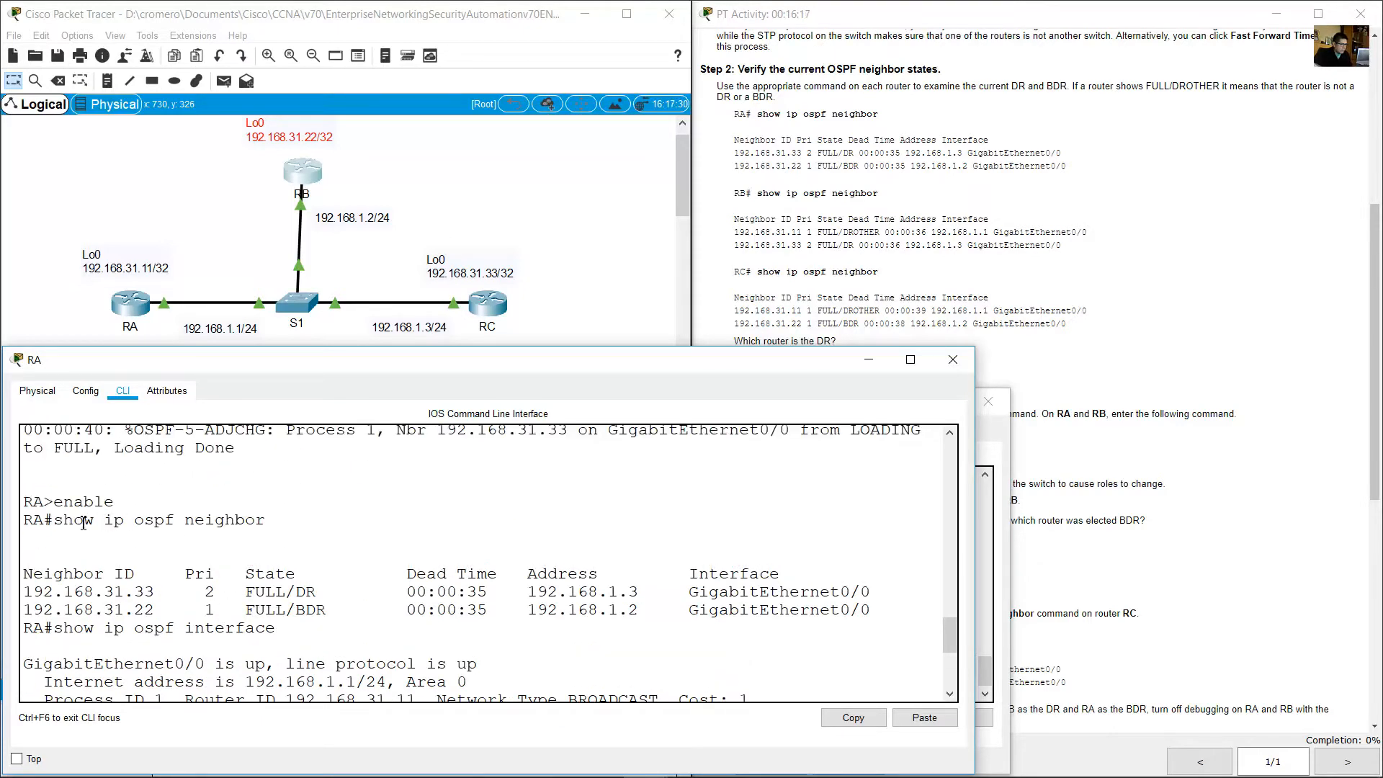
{"action": "scroll", "coordinate": [83, 523], "scroll_direction": "down", "scroll_amount": 3}
{"action": "left_click_drag", "start_coordinate": [62, 504], "coordinate": [256, 558]}
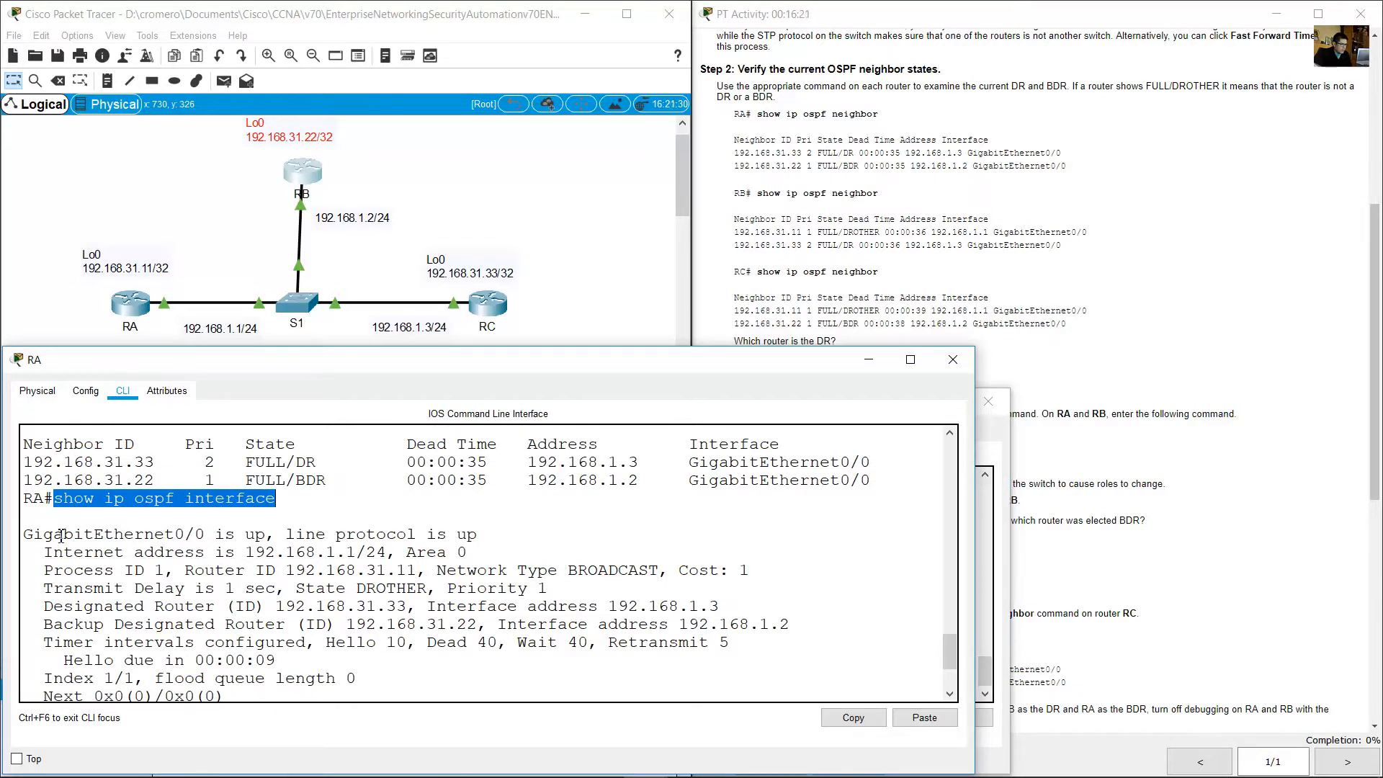
- Match GigabitEthernet0/0 in the output to RA's link in the topology and examine the interface's OSPF state
{"action": "left_click_drag", "start_coordinate": [24, 534], "coordinate": [207, 534]}
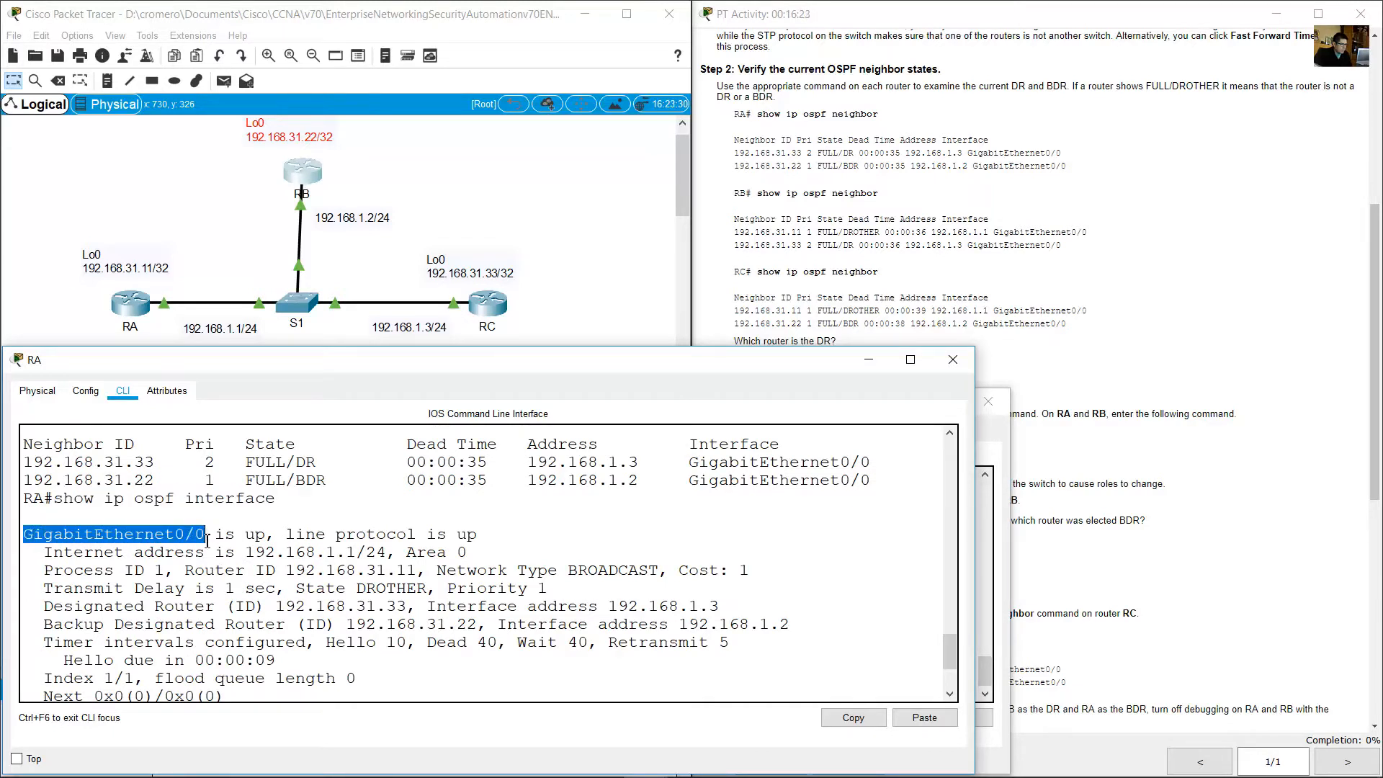
{"action": "left_click", "coordinate": [163, 304]}
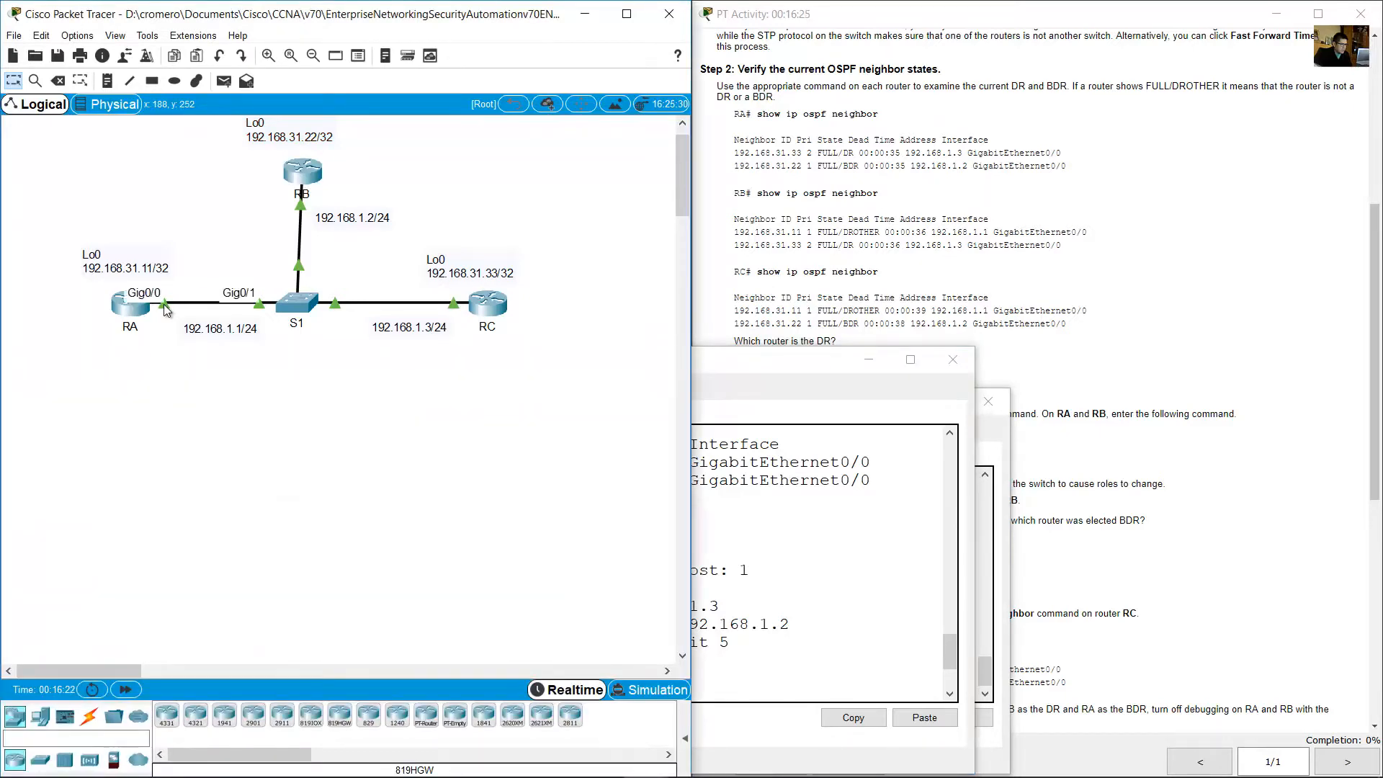
{"action": "left_click", "coordinate": [134, 306]}
{"action": "left_click", "coordinate": [830, 550]}
{"action": "scroll", "coordinate": [232, 592], "scroll_direction": "down", "scroll_amount": 1}
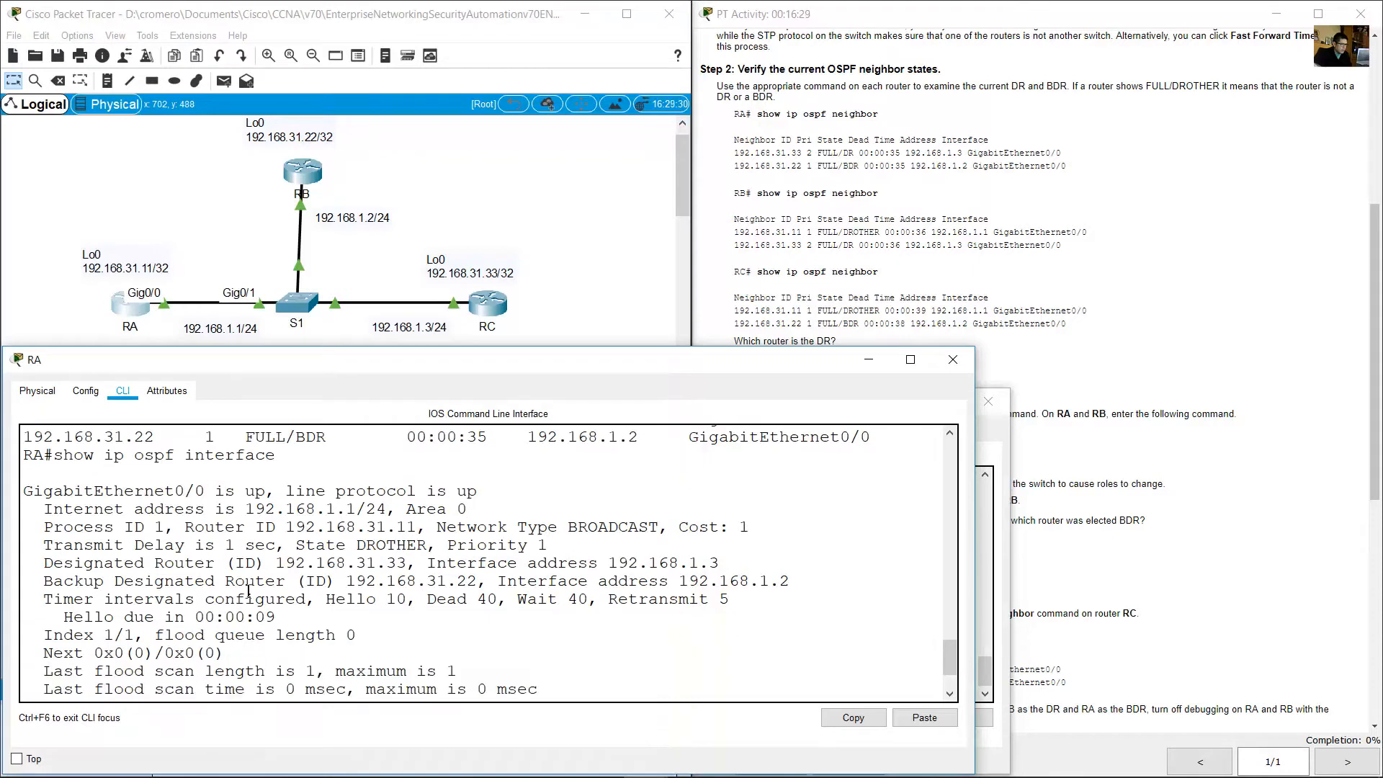
{"action": "left_click_drag", "start_coordinate": [304, 547], "coordinate": [436, 540]}
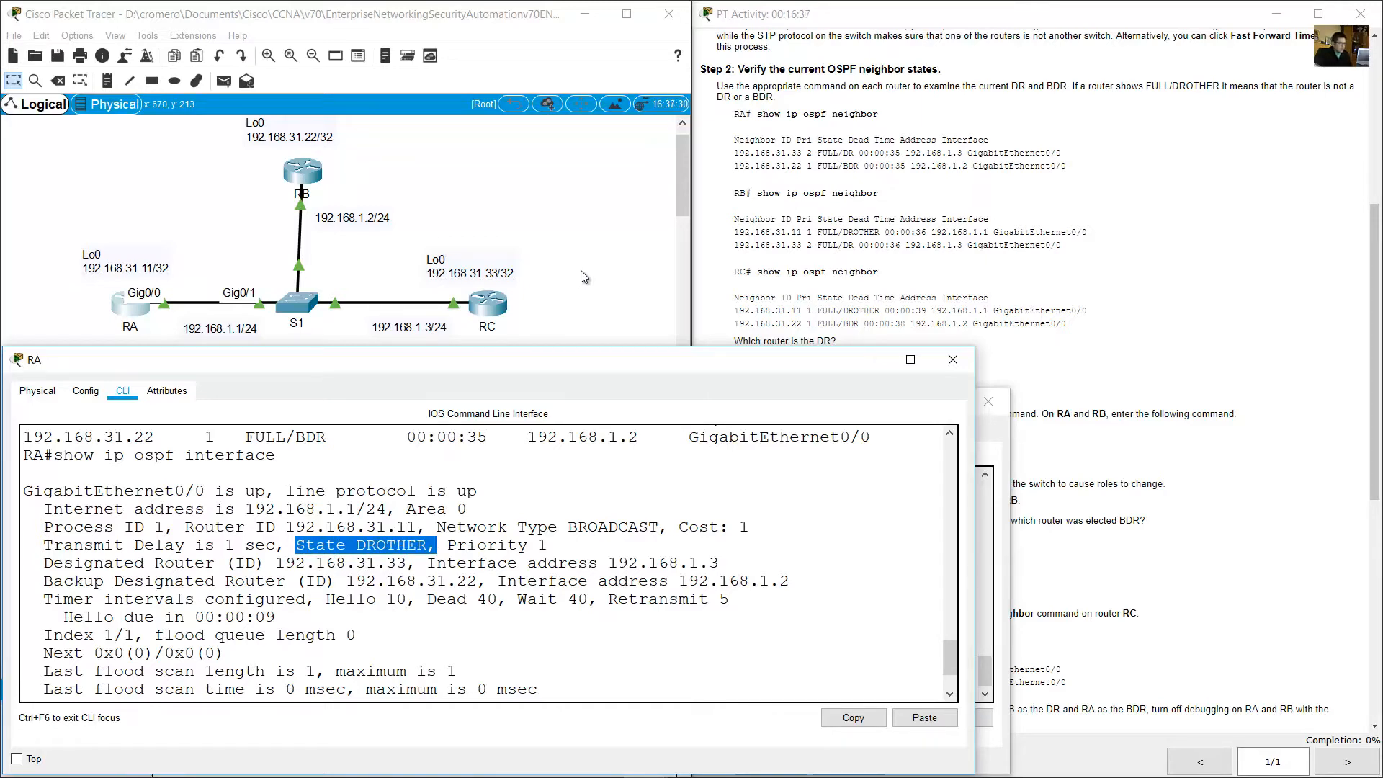
- Read the Step 3 instructions on turning on IP OSPF adjacency debugging and the command to enter on RA
{"action": "left_click", "coordinate": [953, 359]}
{"action": "left_click", "coordinate": [873, 371]}
{"action": "scroll", "coordinate": [873, 372], "scroll_direction": "down", "scroll_amount": 1}
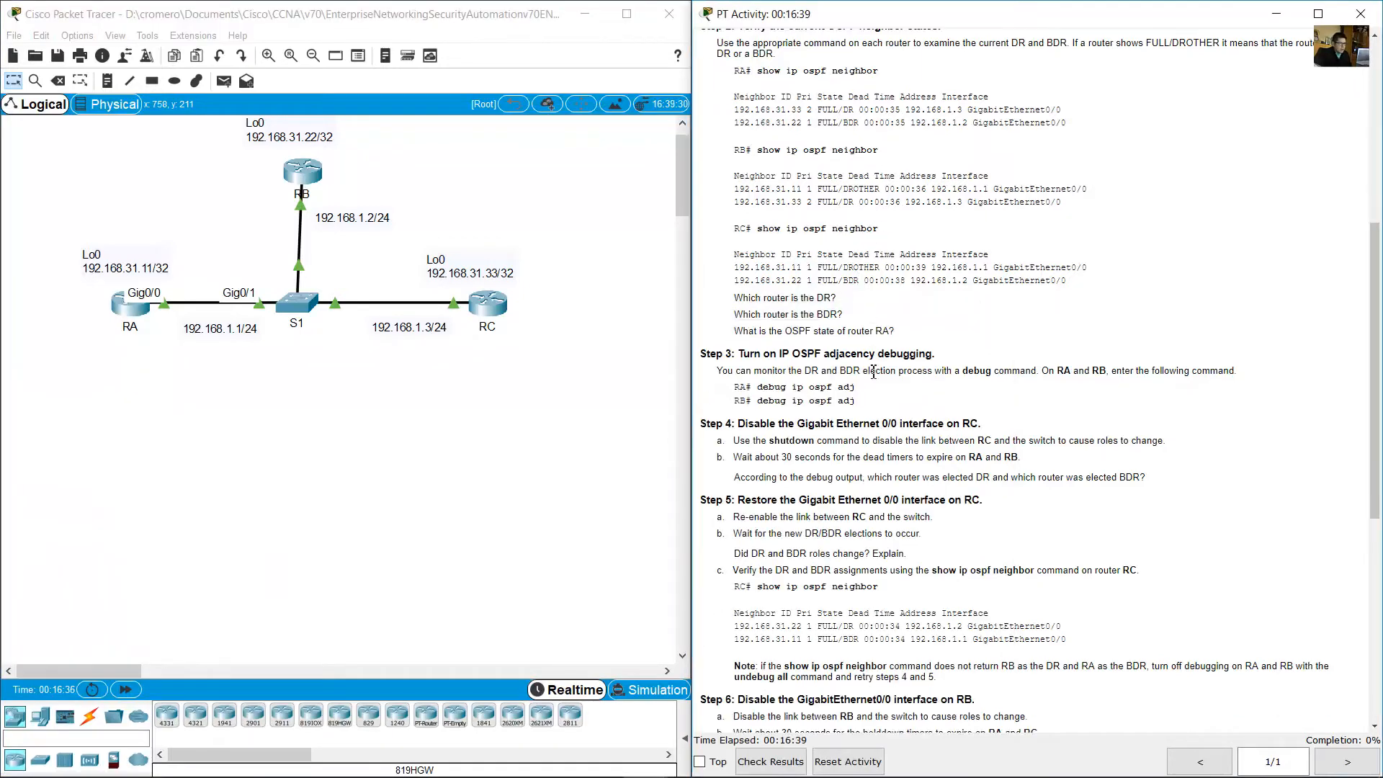
{"action": "scroll", "coordinate": [873, 371], "scroll_direction": "down", "scroll_amount": 4}
{"action": "left_click_drag", "start_coordinate": [742, 182], "coordinate": [899, 193]}
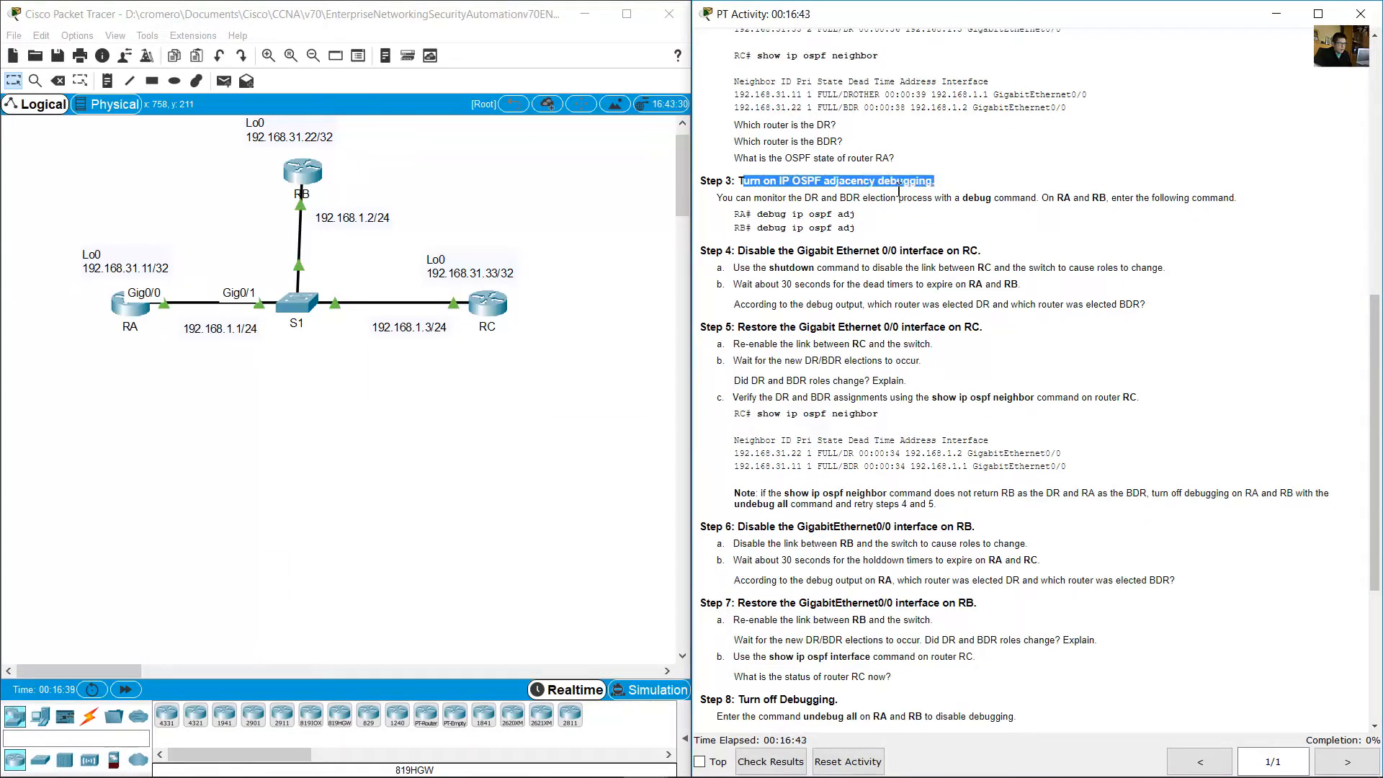
{"action": "left_click_drag", "start_coordinate": [775, 196], "coordinate": [1235, 195]}
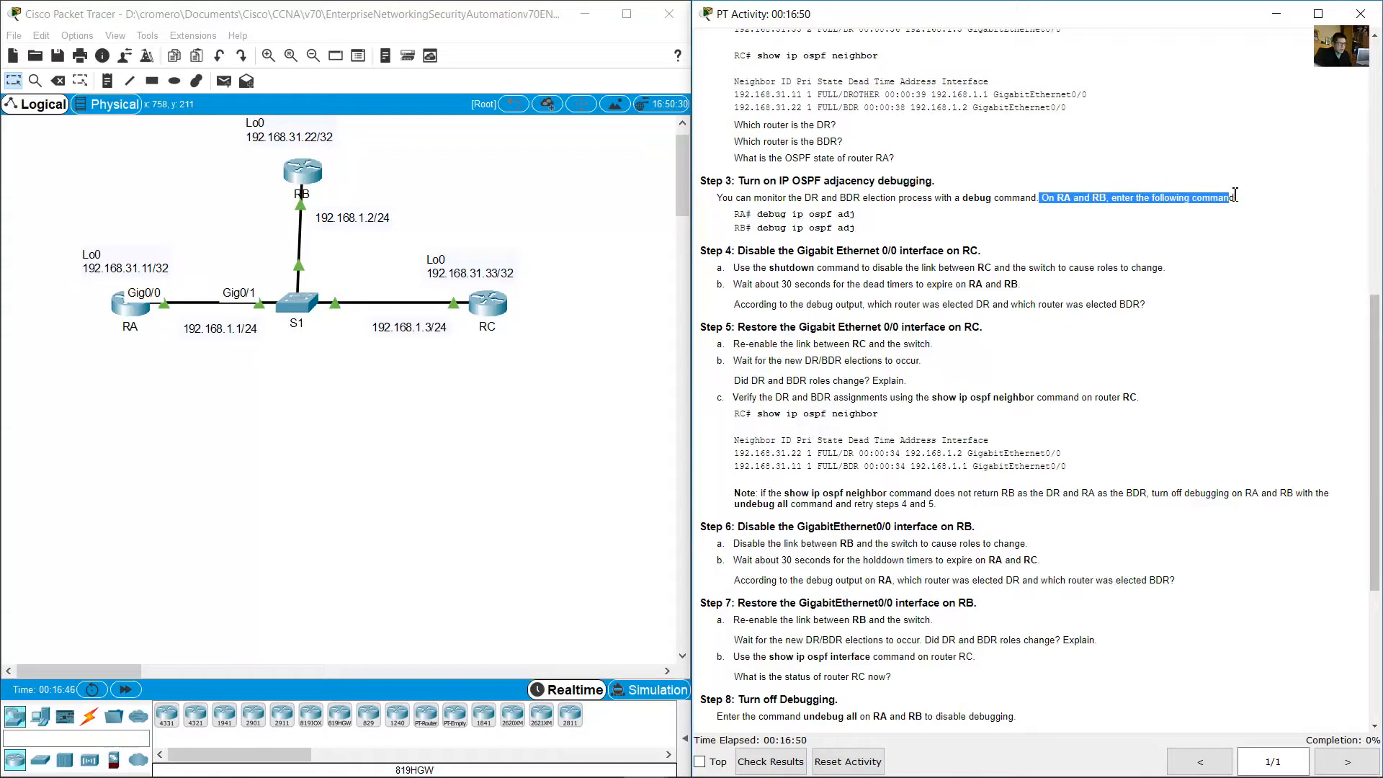
{"action": "left_click_drag", "start_coordinate": [735, 214], "coordinate": [866, 216]}
{"action": "left_click", "coordinate": [760, 215]}
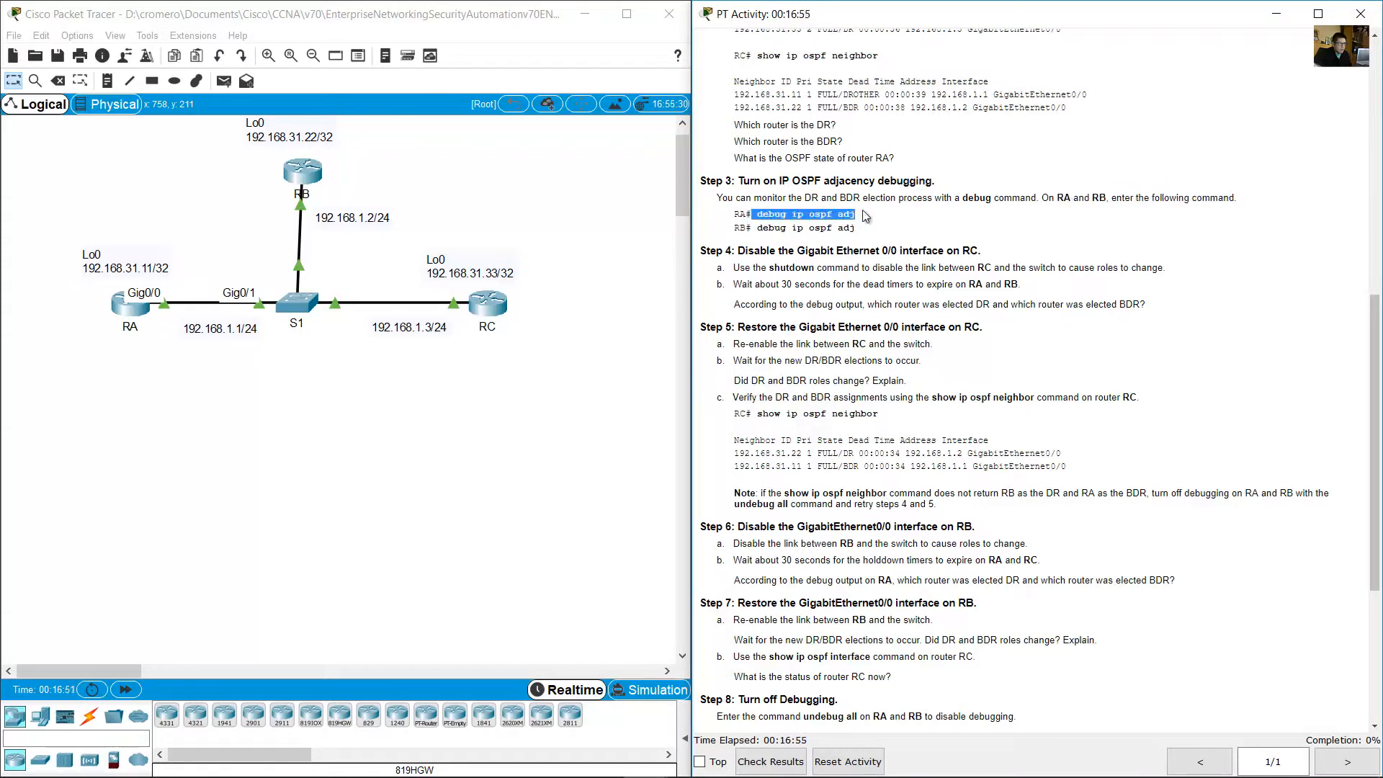
- Turn on OSPF adjacency debugging on RA with the command debug ip ospf adj
{"action": "left_click", "coordinate": [420, 214]}
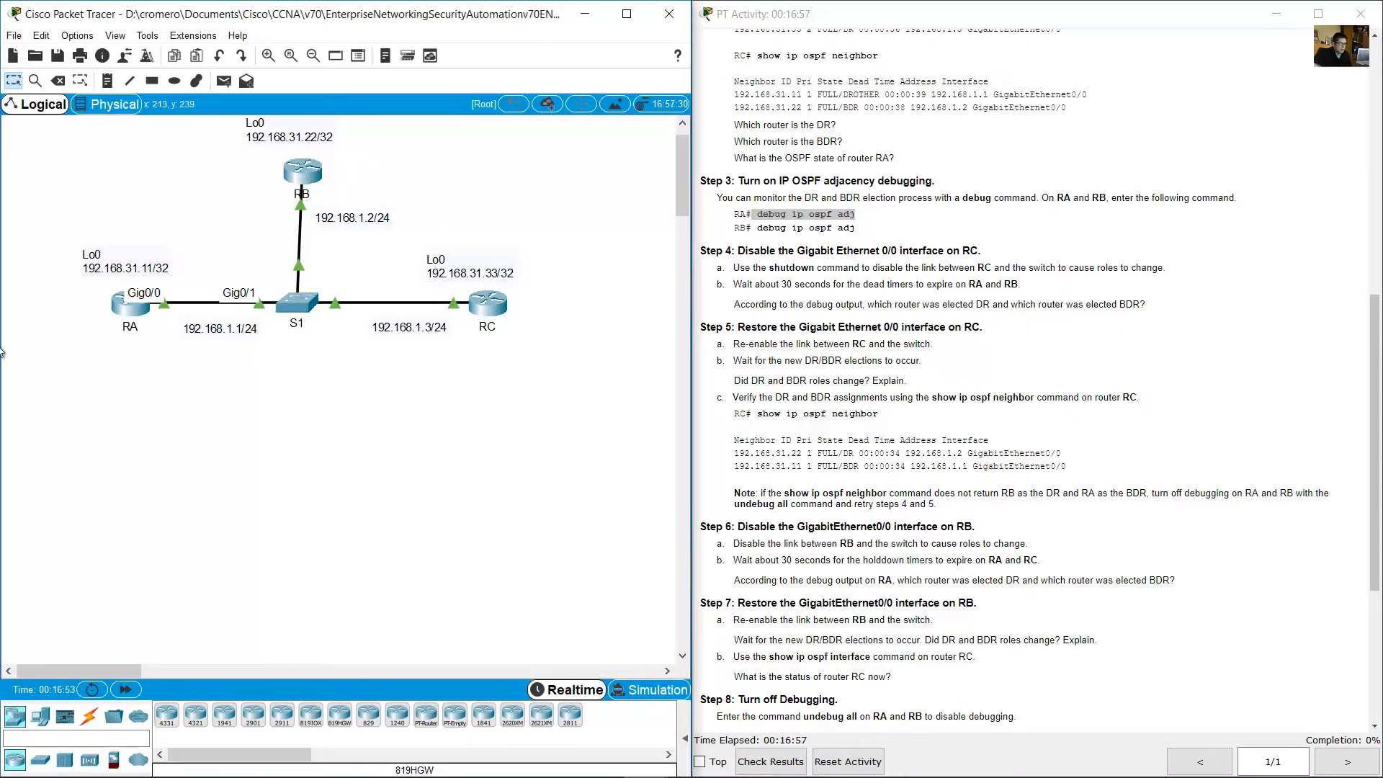
{"action": "left_click_drag", "start_coordinate": [178, 200], "coordinate": [3, 414]}
{"action": "left_click", "coordinate": [126, 317]}
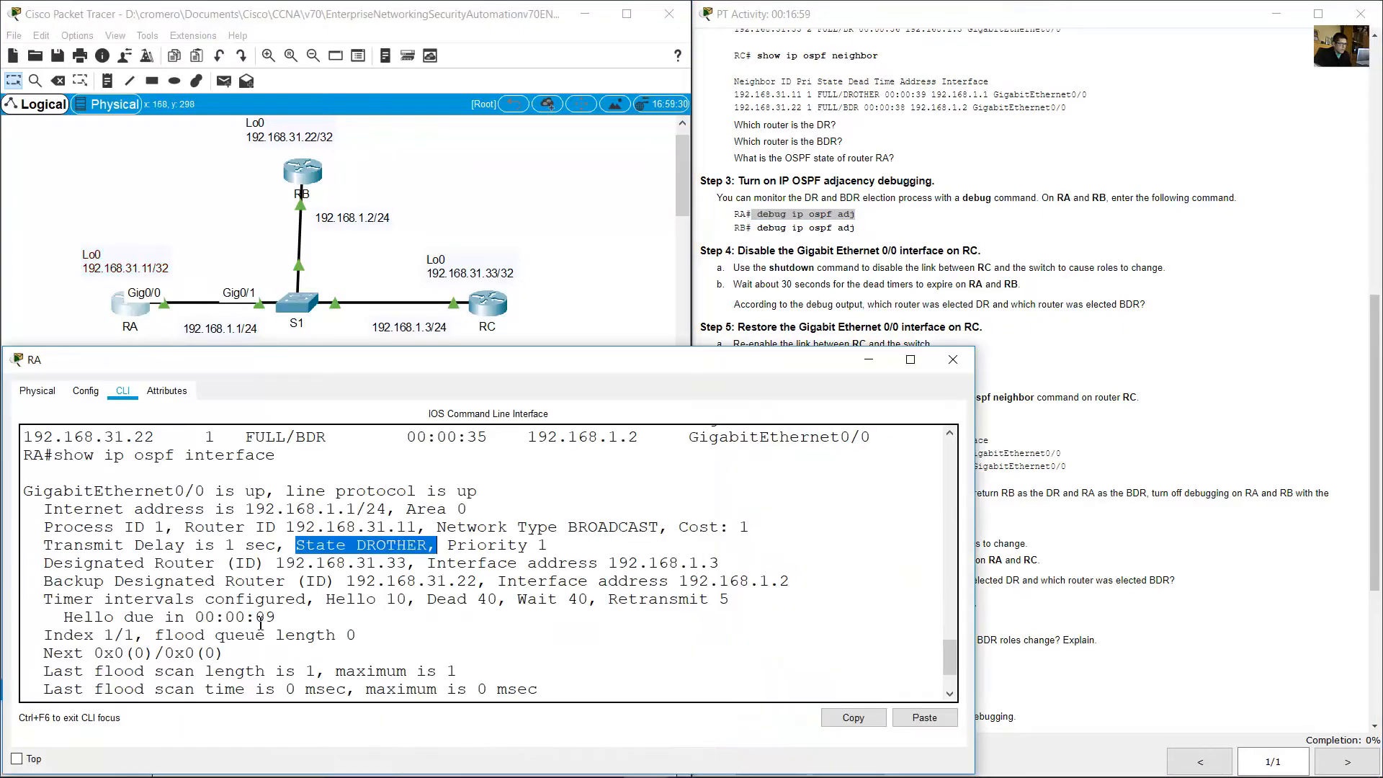
{"action": "key", "text": "Return"}
{"action": "type", "text": "s"}
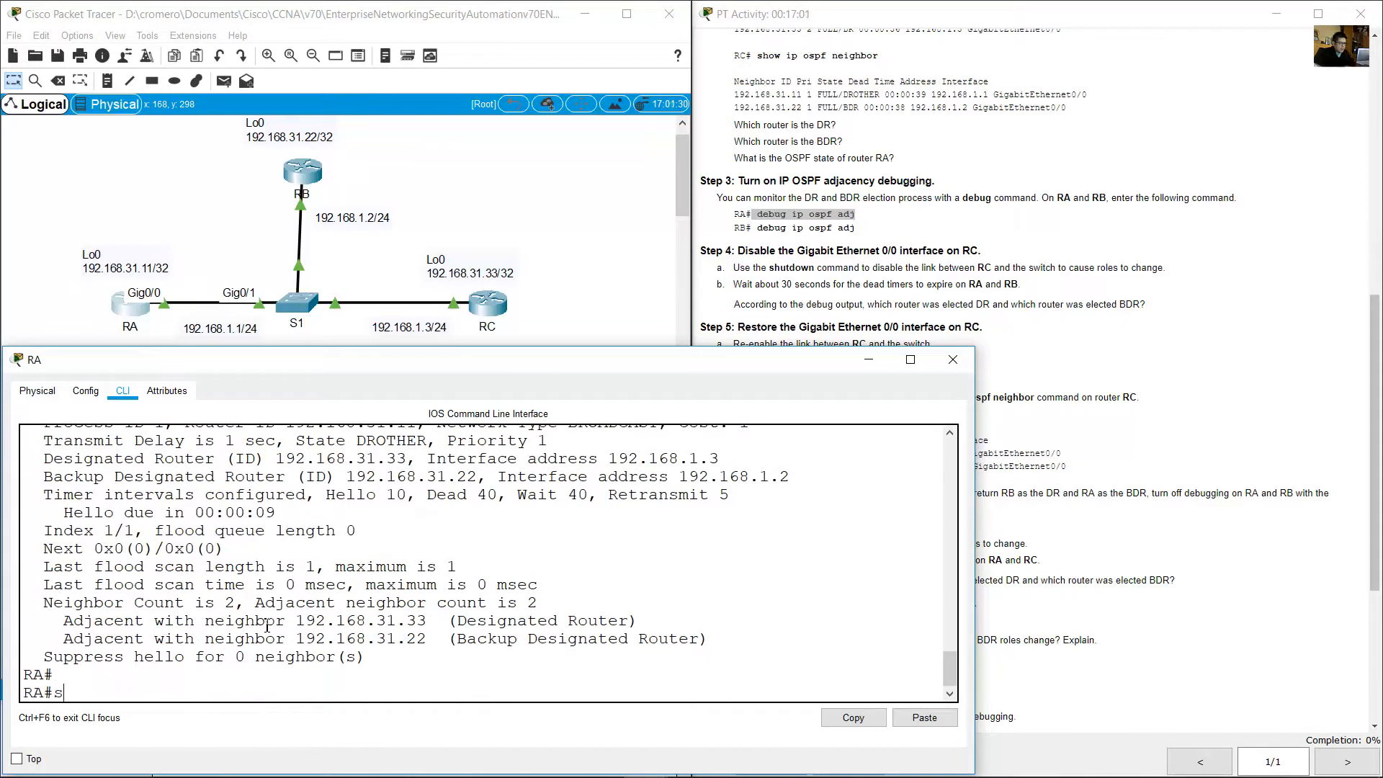
{"action": "key", "text": "BackSpace"}
{"action": "key", "text": "BackSpace"}
{"action": "key", "text": "BackSpace"}
{"action": "key", "text": "Return"}
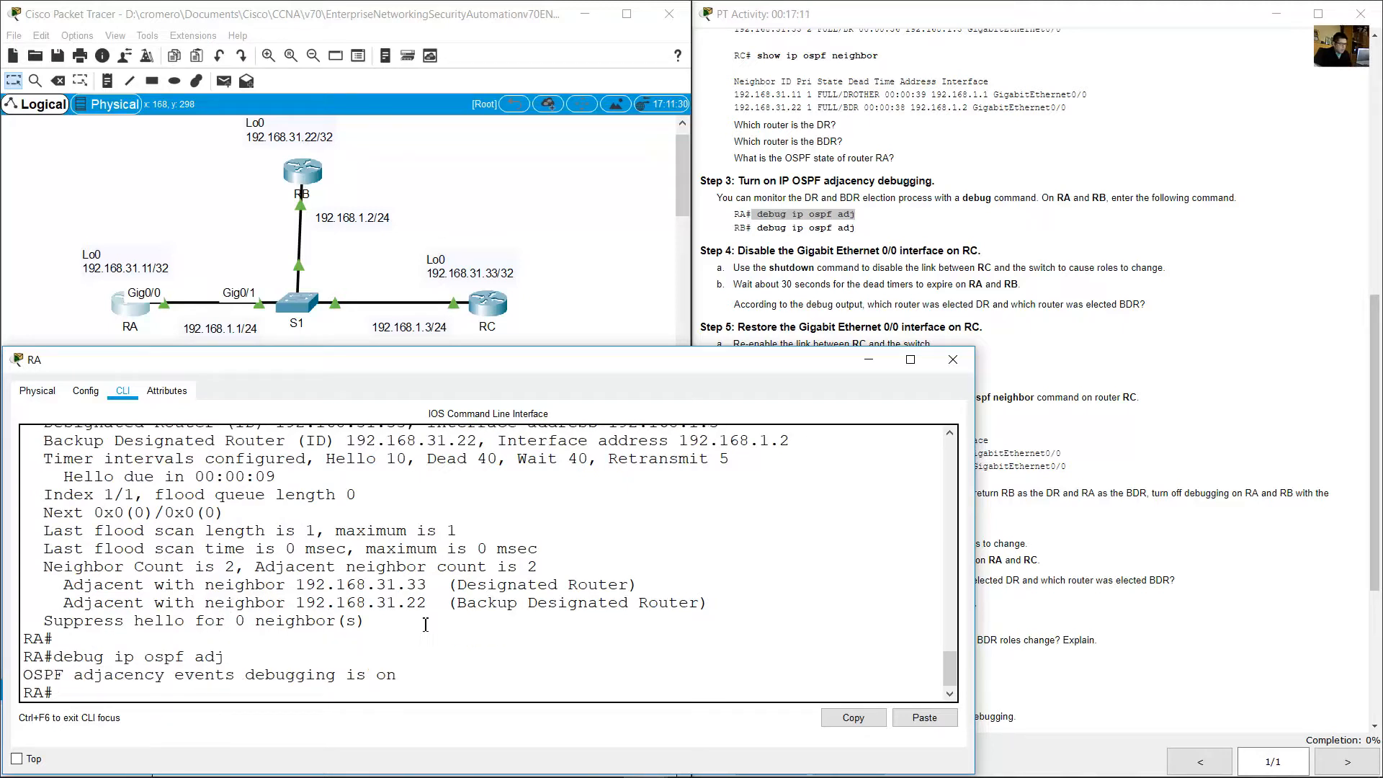
{"action": "left_click_drag", "start_coordinate": [35, 675], "coordinate": [411, 662]}
- Turn on OSPF adjacency debugging on RB with the command debug ip ospf adj
{"action": "left_click", "coordinate": [852, 177]}
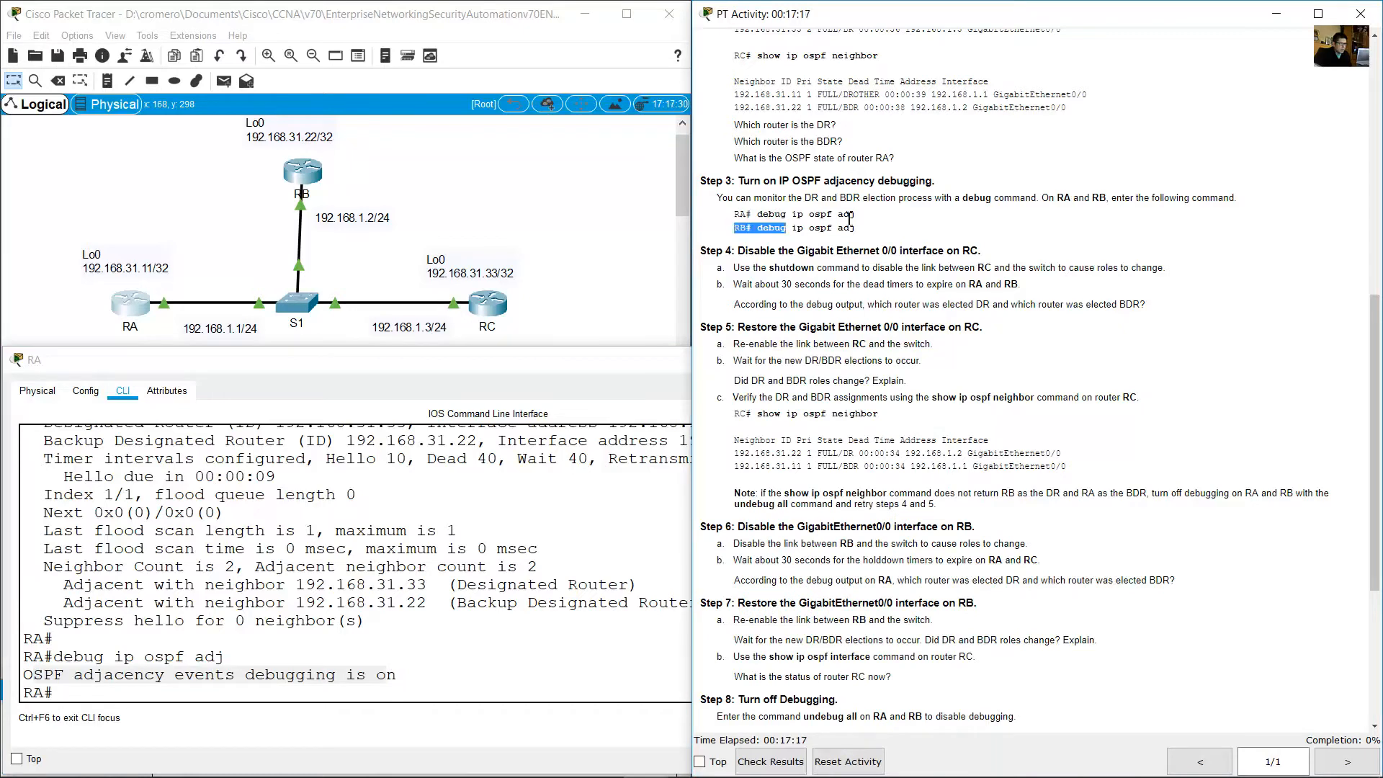
{"action": "left_click", "coordinate": [391, 184]}
{"action": "left_click", "coordinate": [292, 175]}
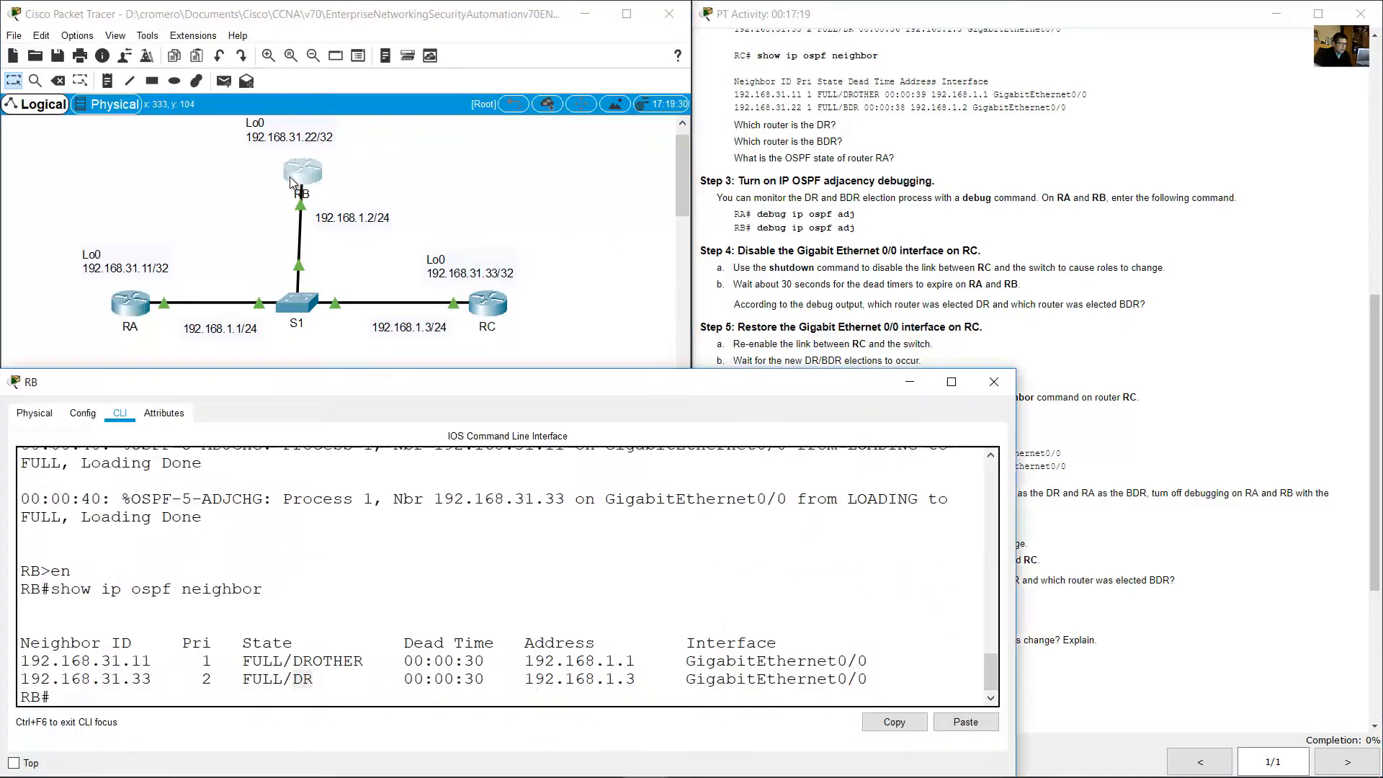
{"action": "type", "text": "sho"}
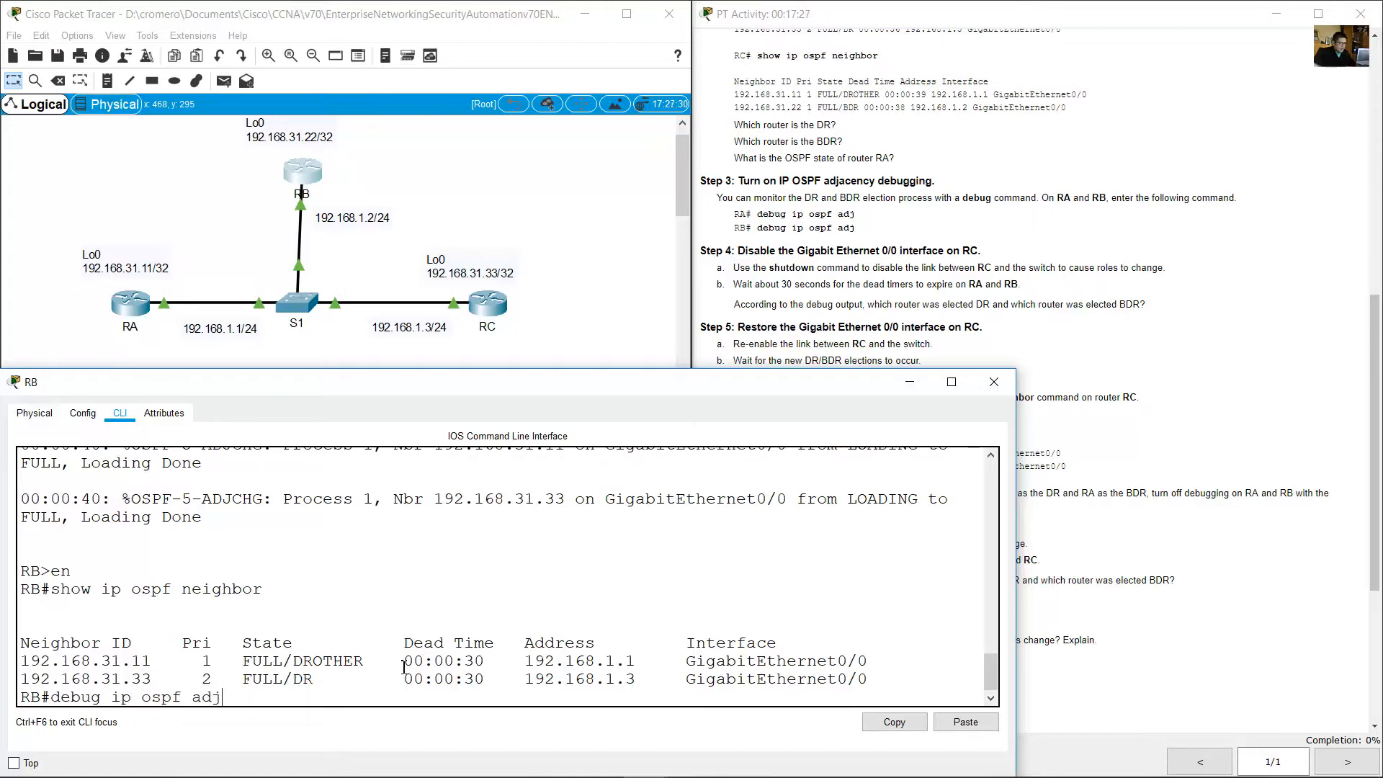
{"action": "key", "text": "Return"}
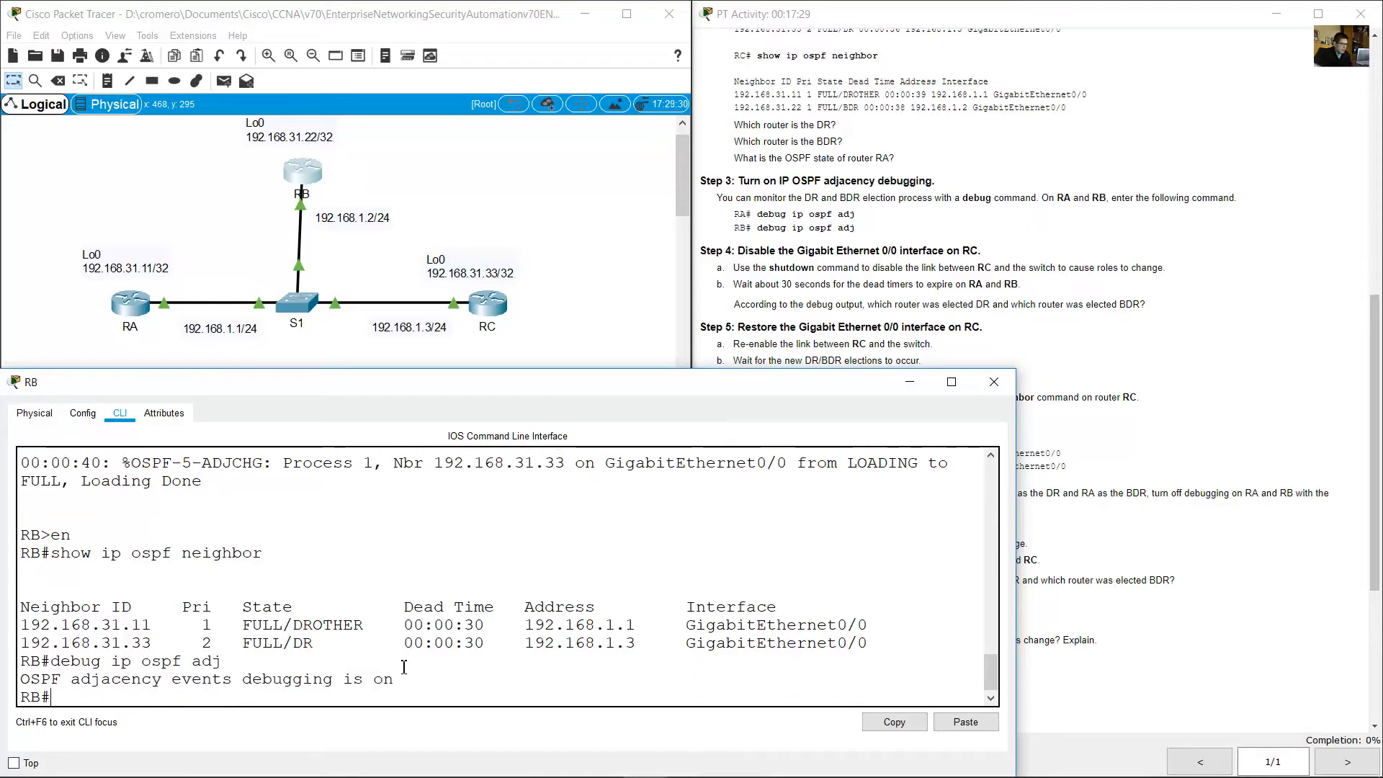
{"action": "left_click_drag", "start_coordinate": [328, 672], "coordinate": [401, 677]}
- Read the Step 4 instructions on disabling RC's Gigabit Ethernet 0/0 interface with the shutdown command
{"action": "left_click", "coordinate": [823, 272]}
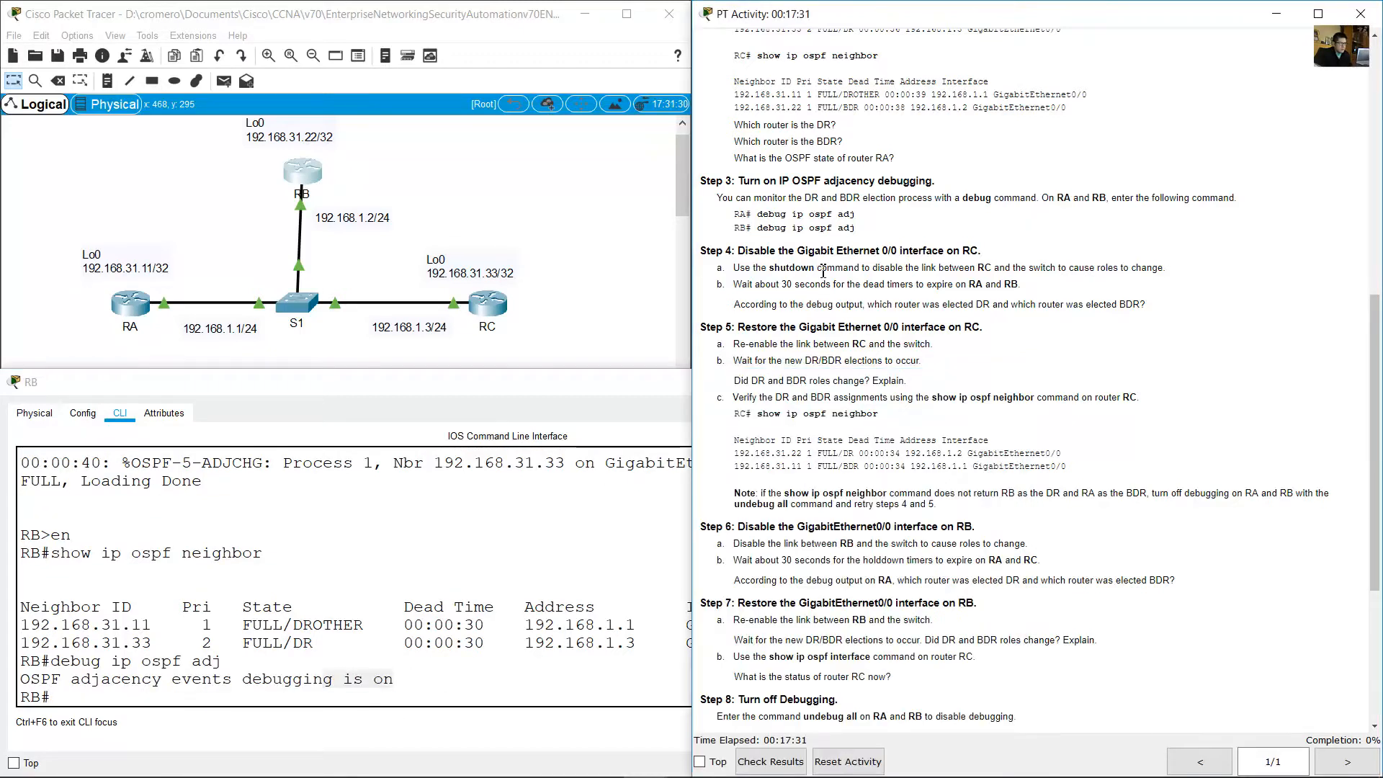
{"action": "left_click_drag", "start_coordinate": [742, 251], "coordinate": [982, 250]}
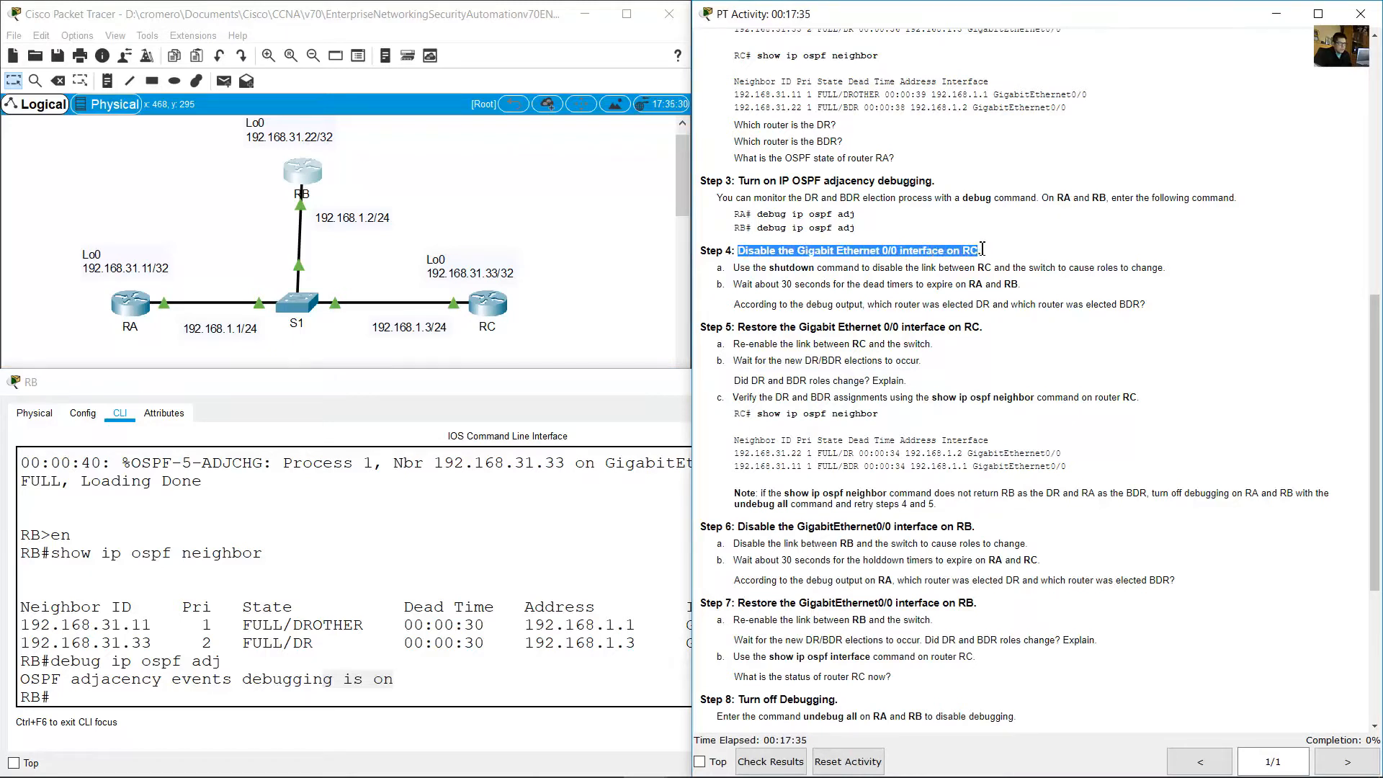
{"action": "left_click_drag", "start_coordinate": [769, 268], "coordinate": [876, 271]}
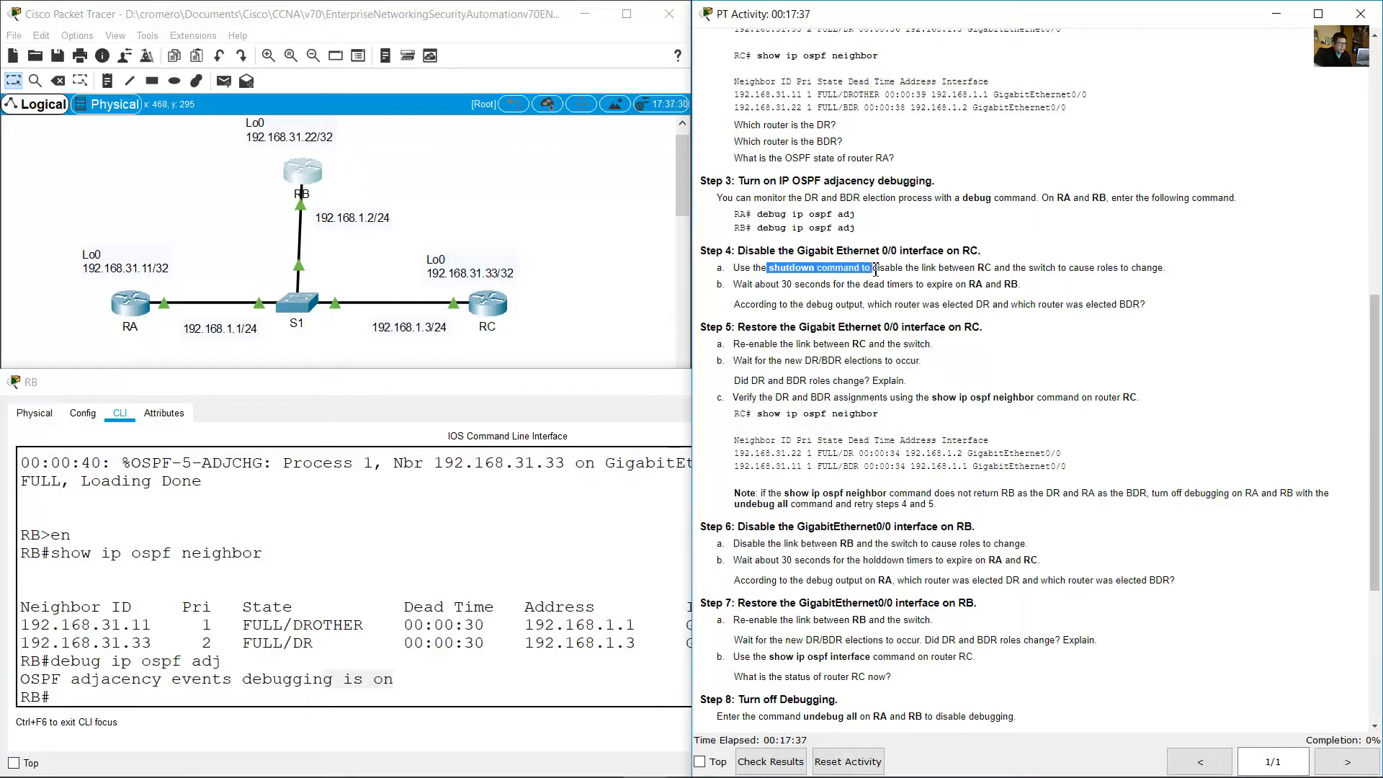
- Shut down interface g0/0 on RC from its interface configuration mode
{"action": "left_click", "coordinate": [569, 265]}
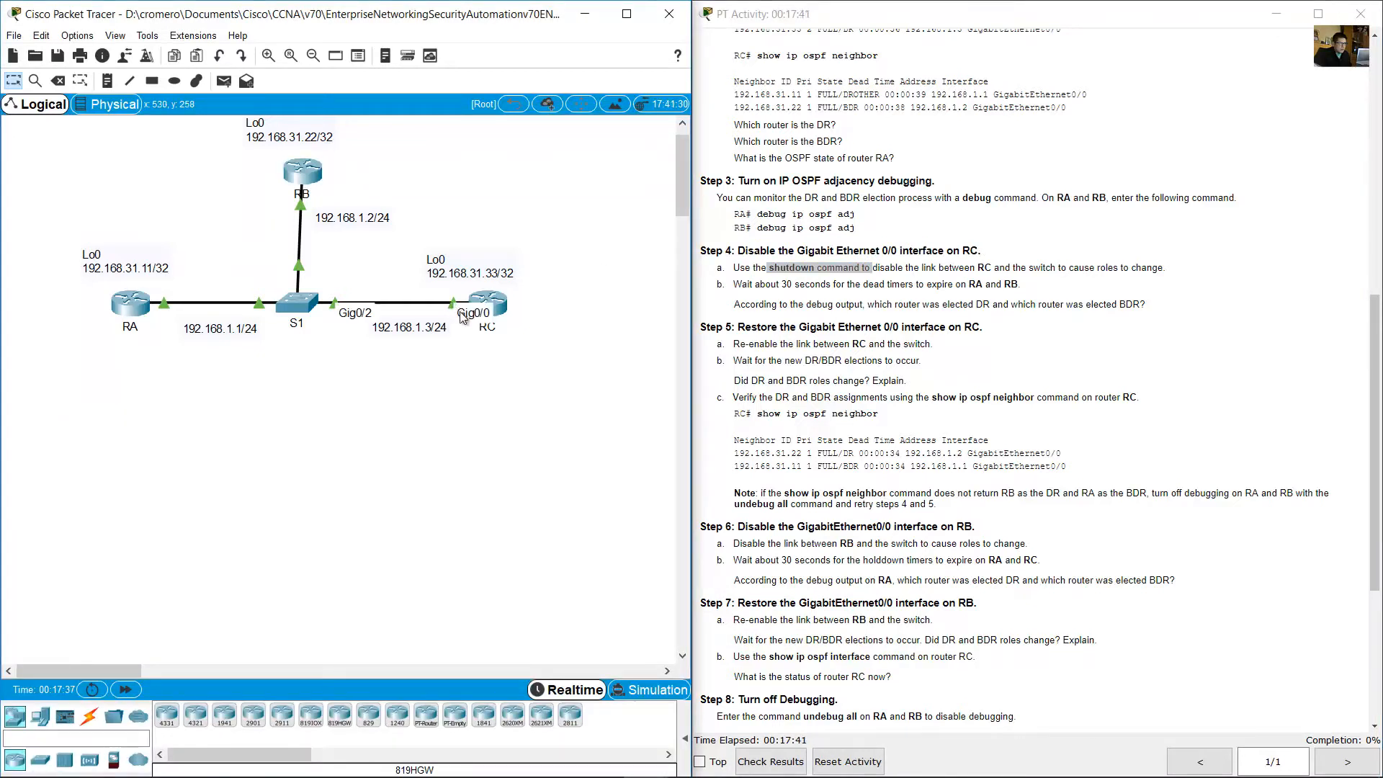
{"action": "left_click", "coordinate": [500, 308]}
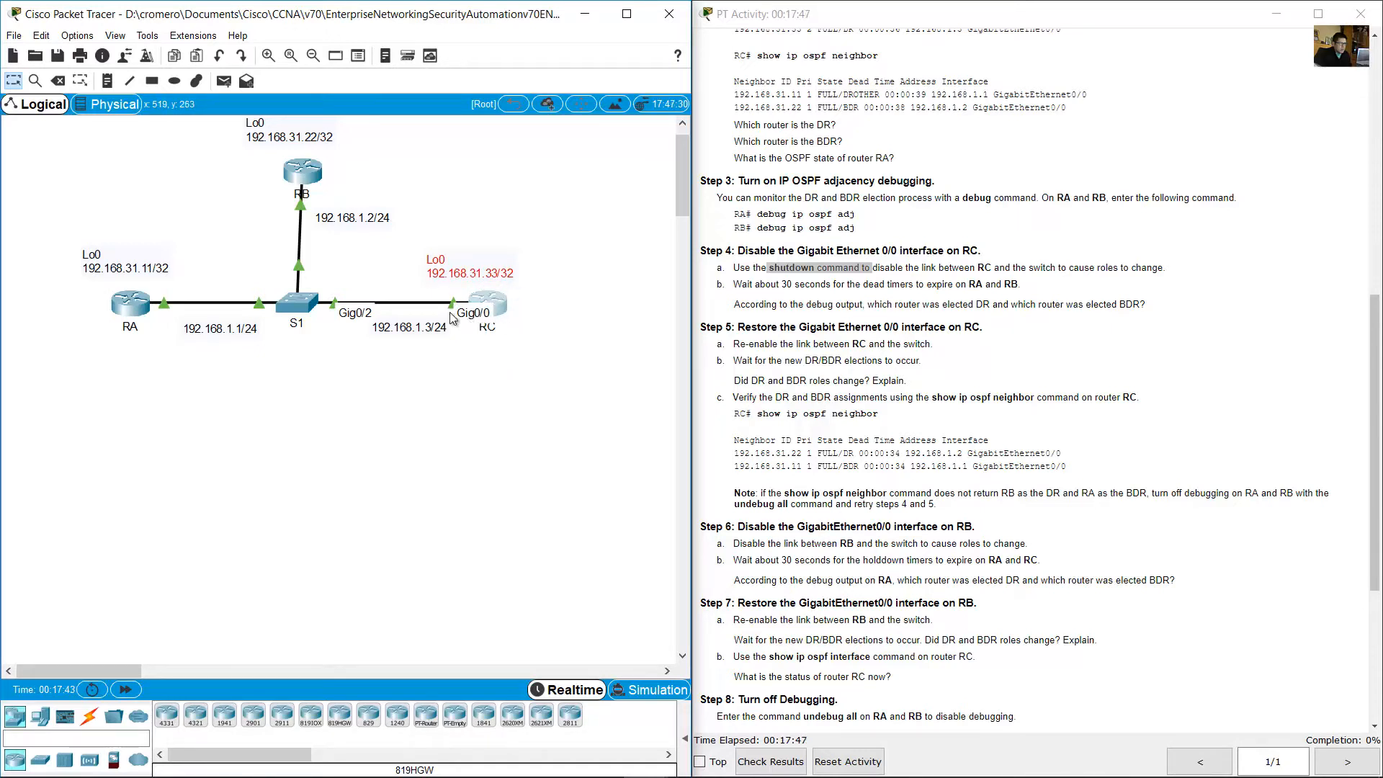
{"action": "left_click", "coordinate": [504, 309]}
{"action": "left_click", "coordinate": [459, 582]}
{"action": "type", "text": "conf term"}
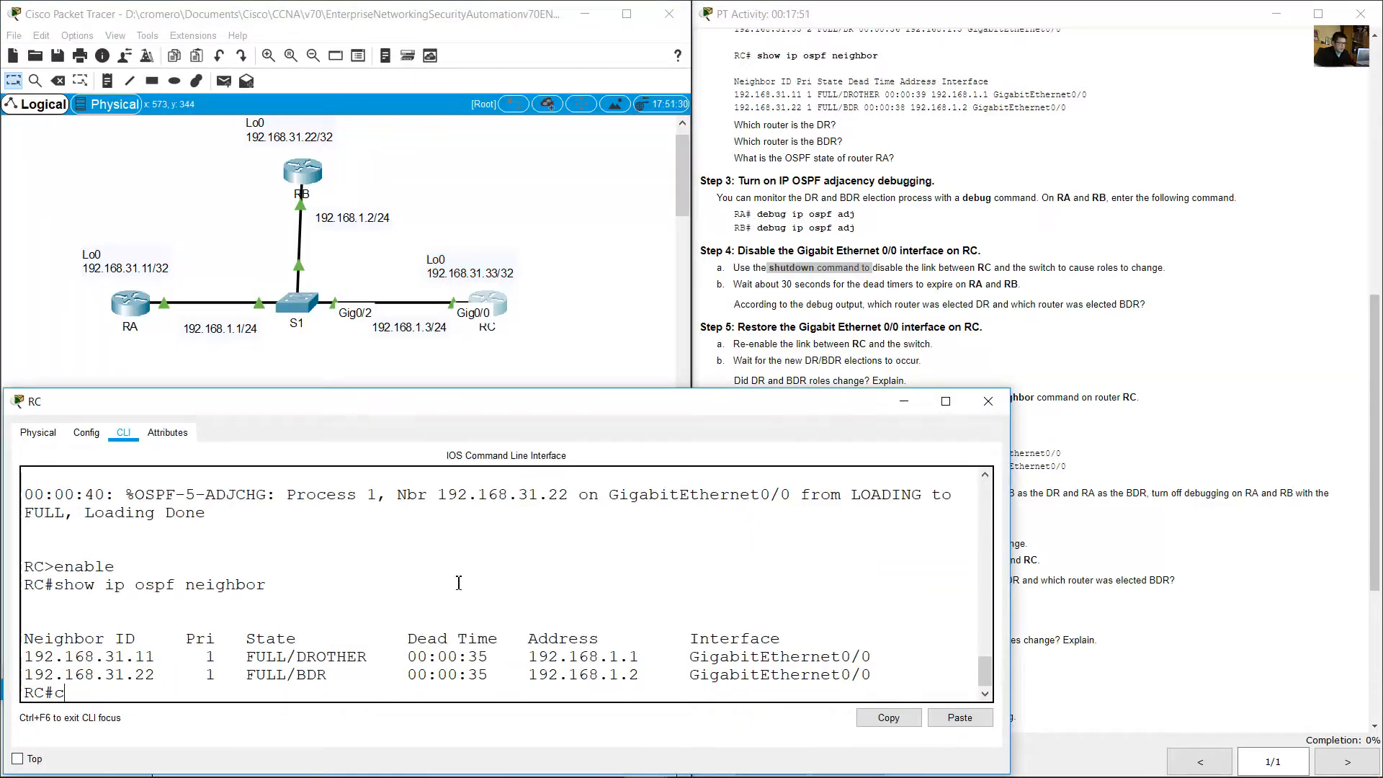
{"action": "key", "text": "Return"}
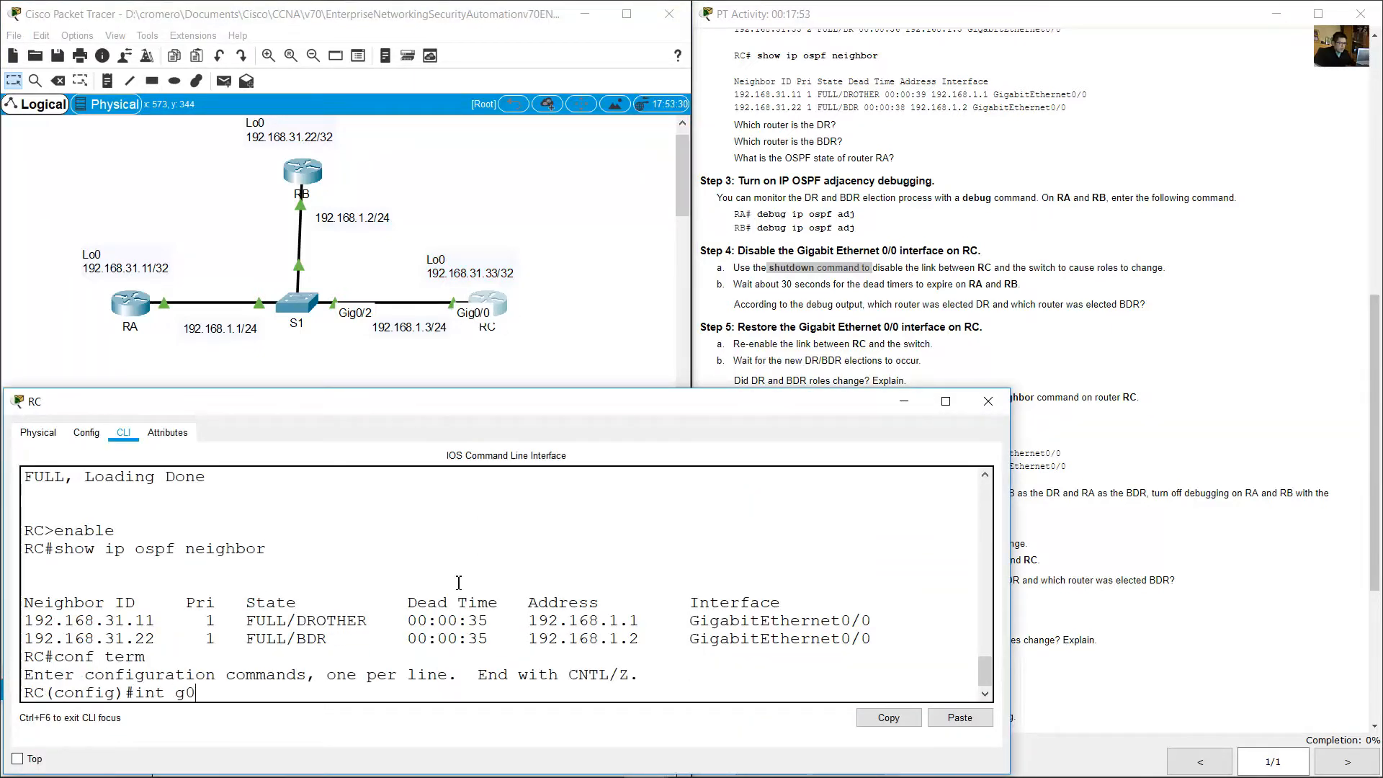
{"action": "type", "text": "int g0/0"}
{"action": "key", "text": "Return"}
{"action": "type", "text": "s"}
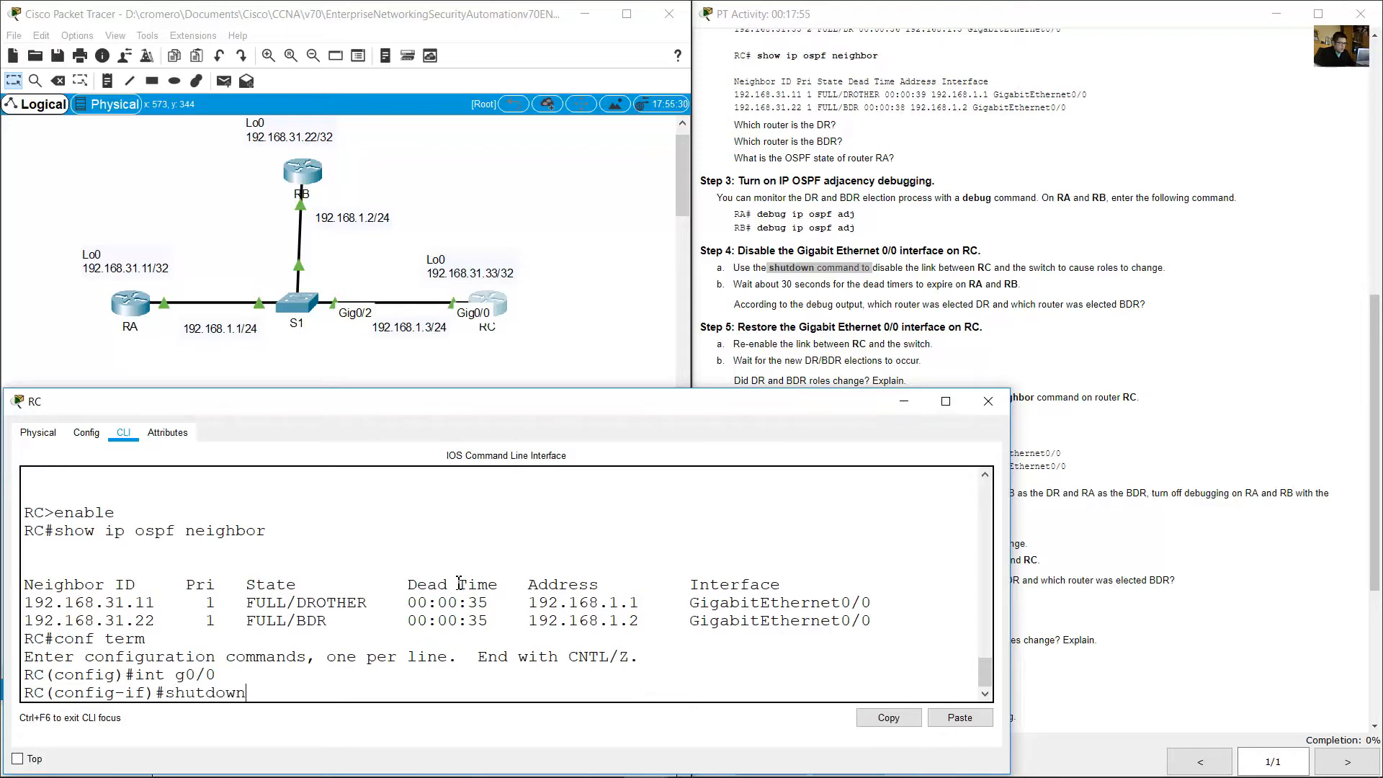
{"action": "type", "text": "hutdown"}
{"action": "key", "text": "Return"}
{"action": "key", "text": "Return"}
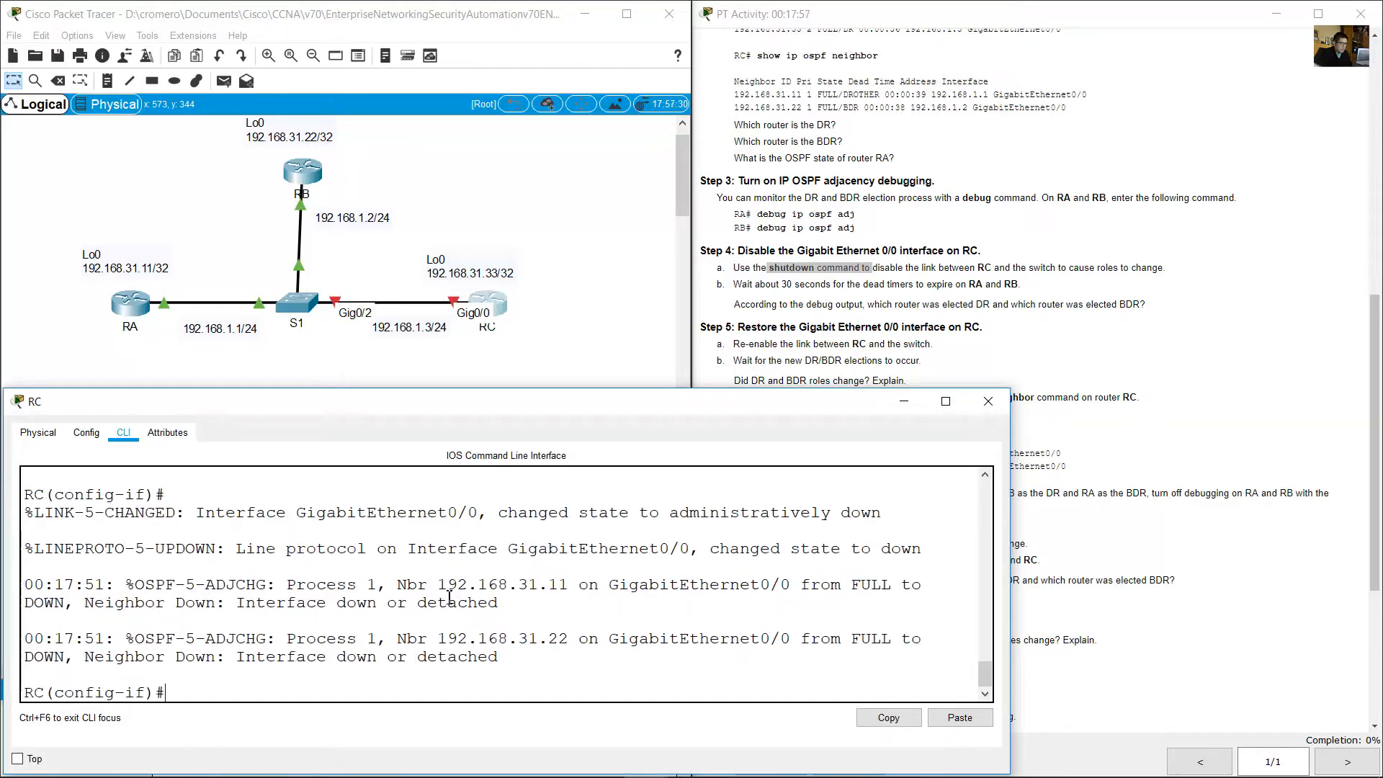
- Check the status of the link between S1 and RC in the topology
{"action": "left_click", "coordinate": [601, 336]}
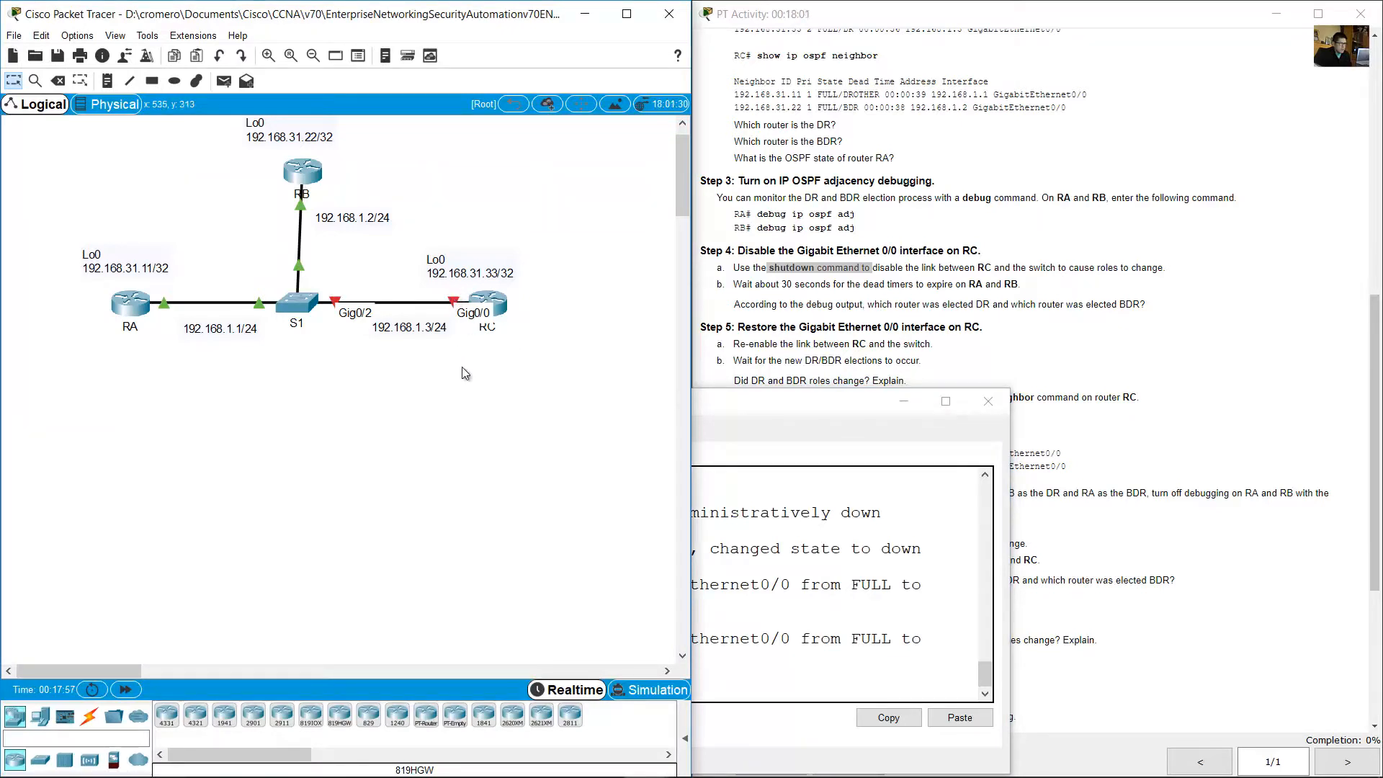
{"action": "left_click_drag", "start_coordinate": [461, 366], "coordinate": [321, 285]}
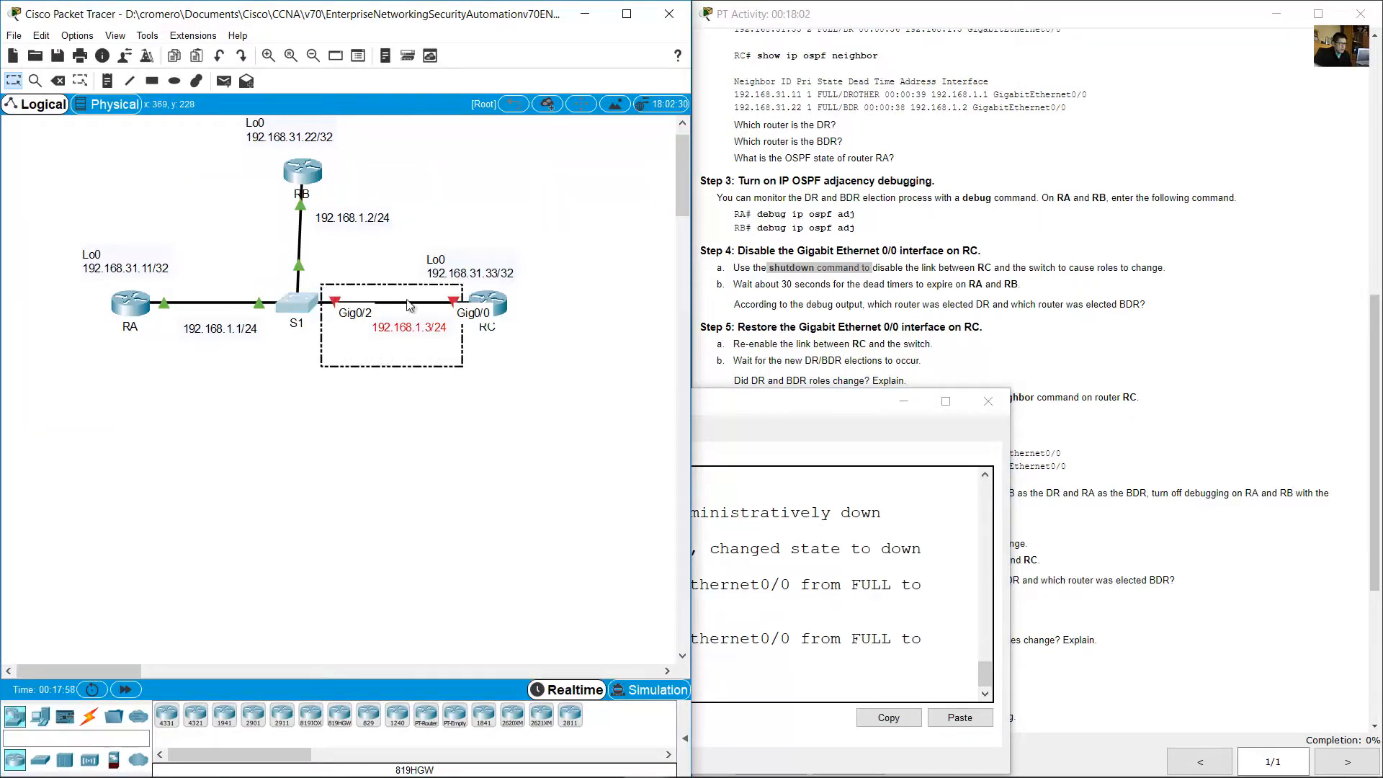
{"action": "left_click", "coordinate": [458, 299]}
- Read the Step 4 instruction on waiting for the dead timers and the question about the elected DR and BDR
{"action": "left_click", "coordinate": [1090, 304]}
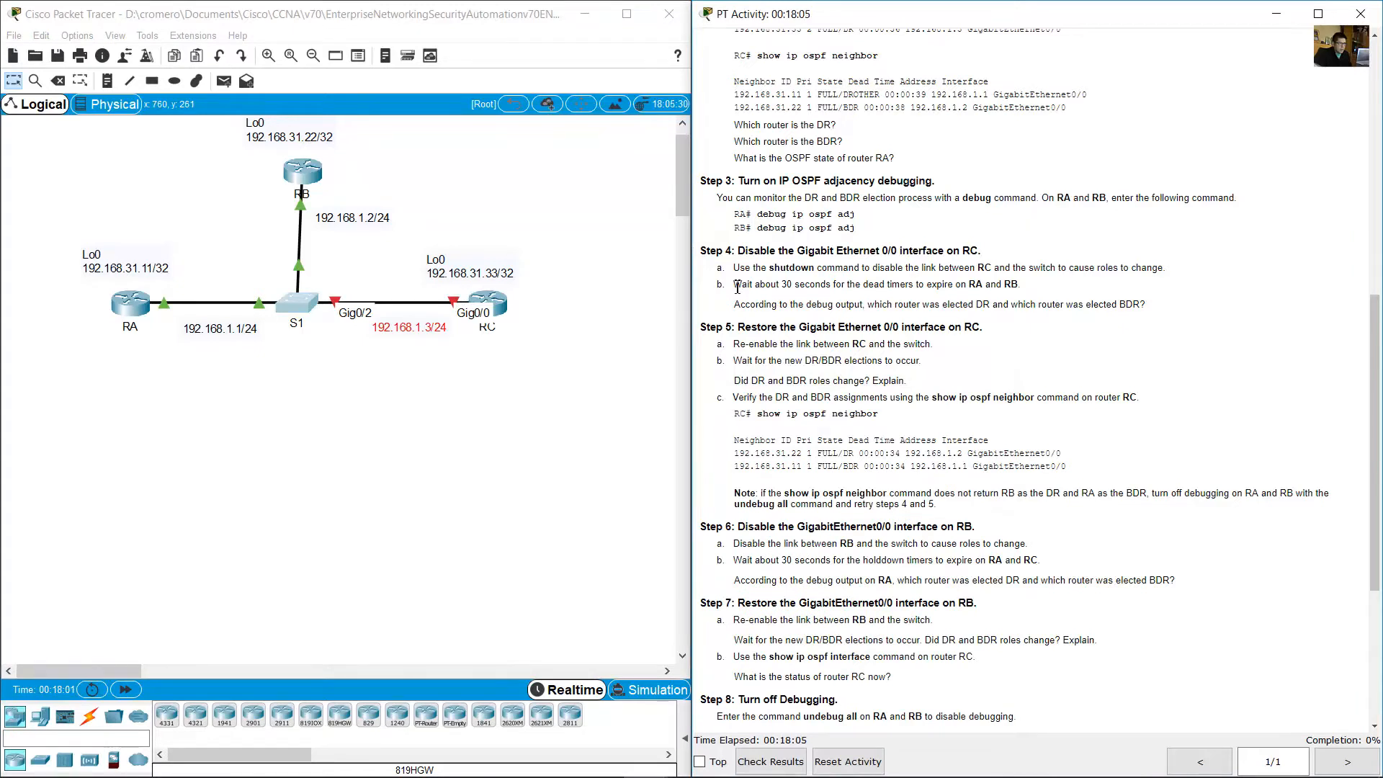
{"action": "left_click_drag", "start_coordinate": [734, 285], "coordinate": [1027, 288]}
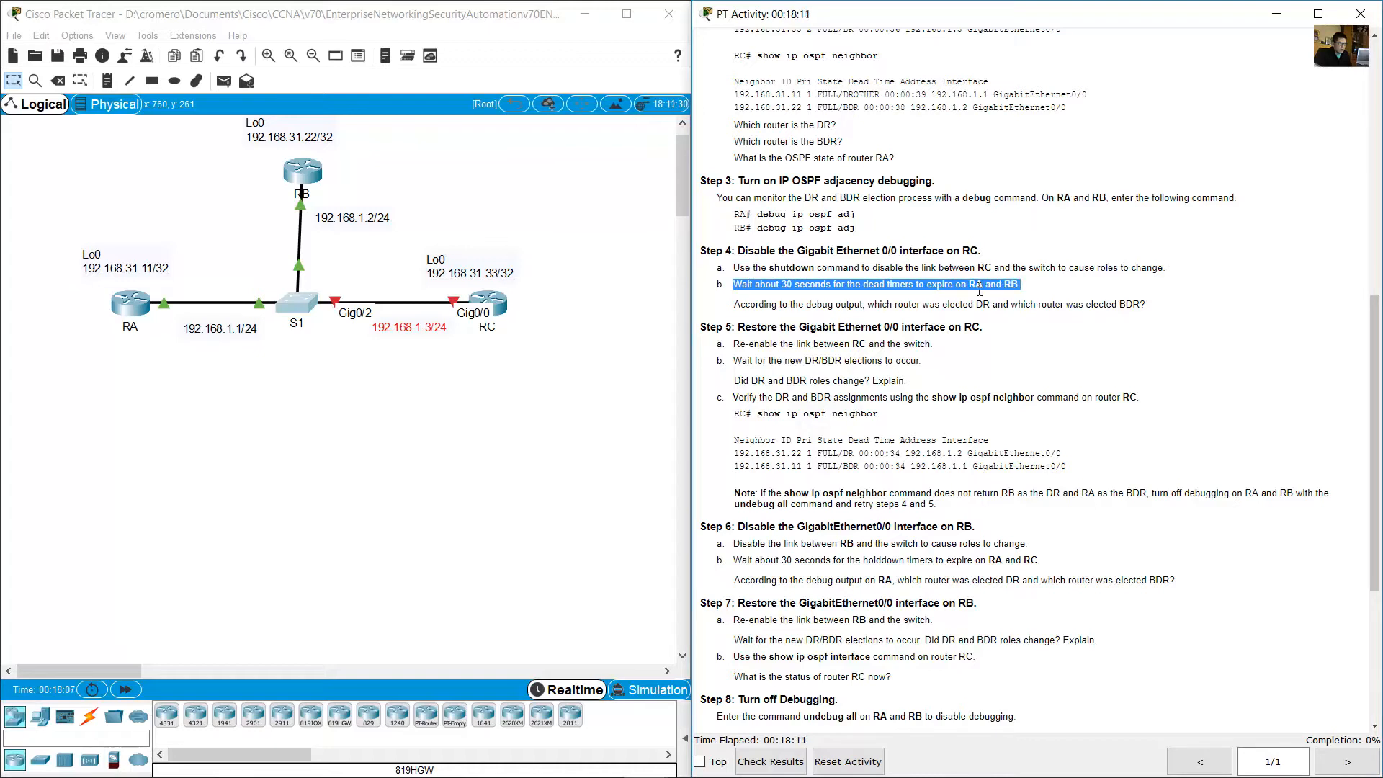
{"action": "left_click", "coordinate": [891, 322]}
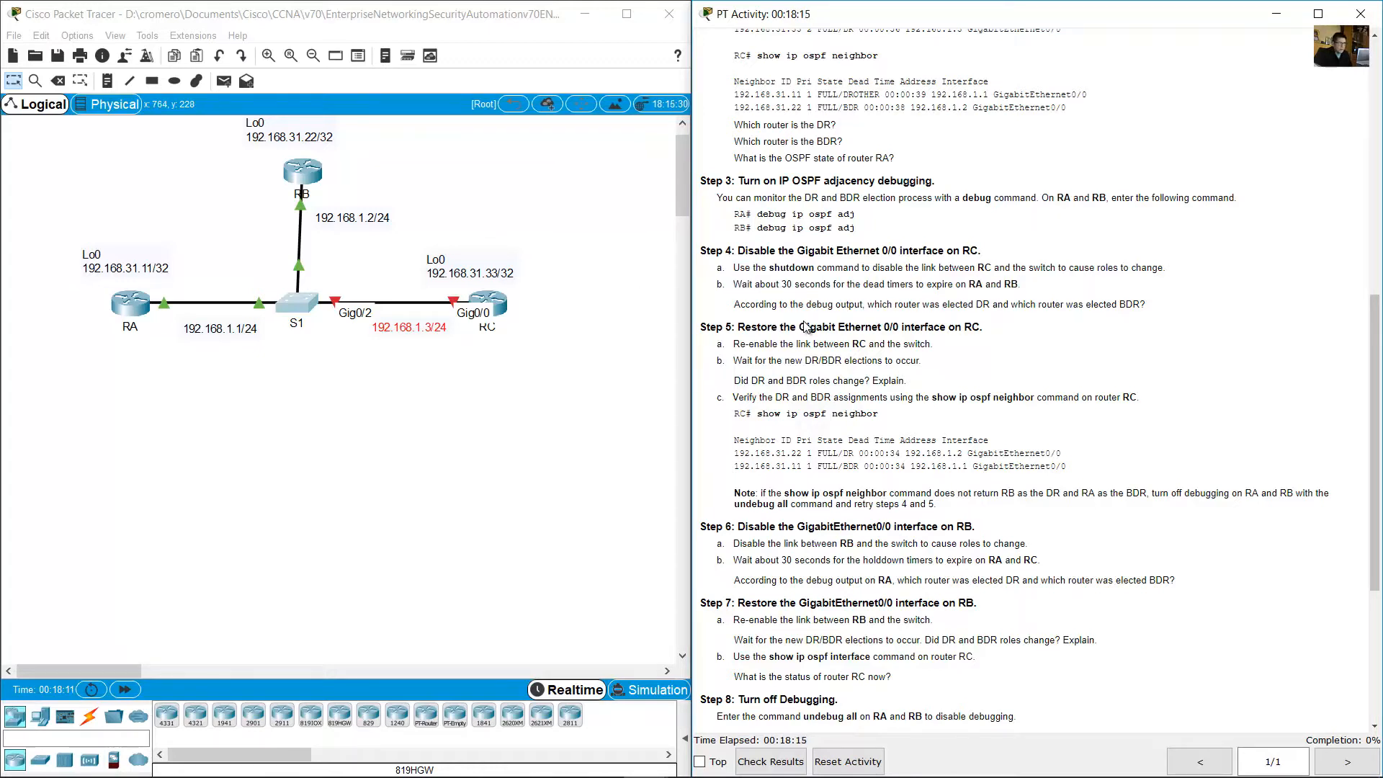
{"action": "left_click_drag", "start_coordinate": [734, 306], "coordinate": [1137, 305]}
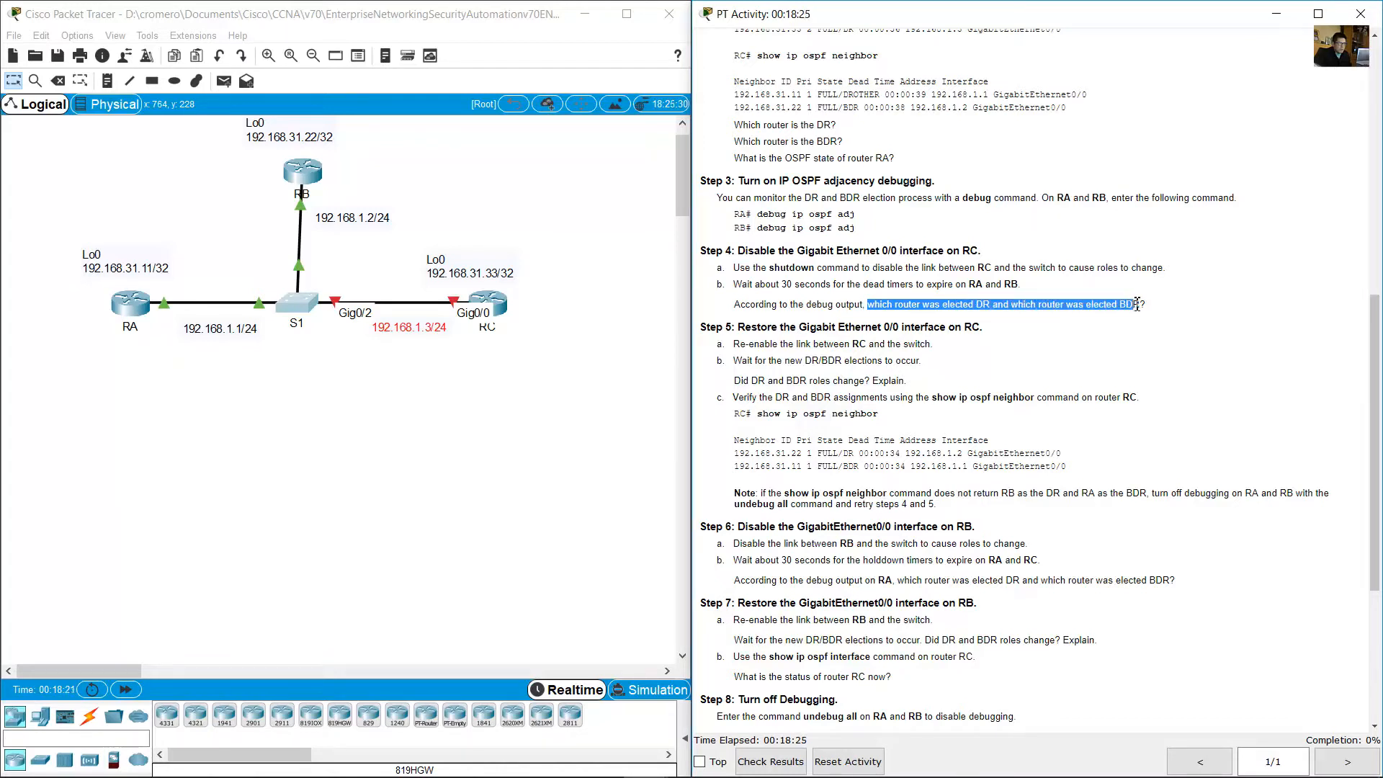
- Wait for the dead timers to expire on RA and RB while examining RC and its surrounding links in the topology
{"action": "left_click", "coordinate": [431, 364]}
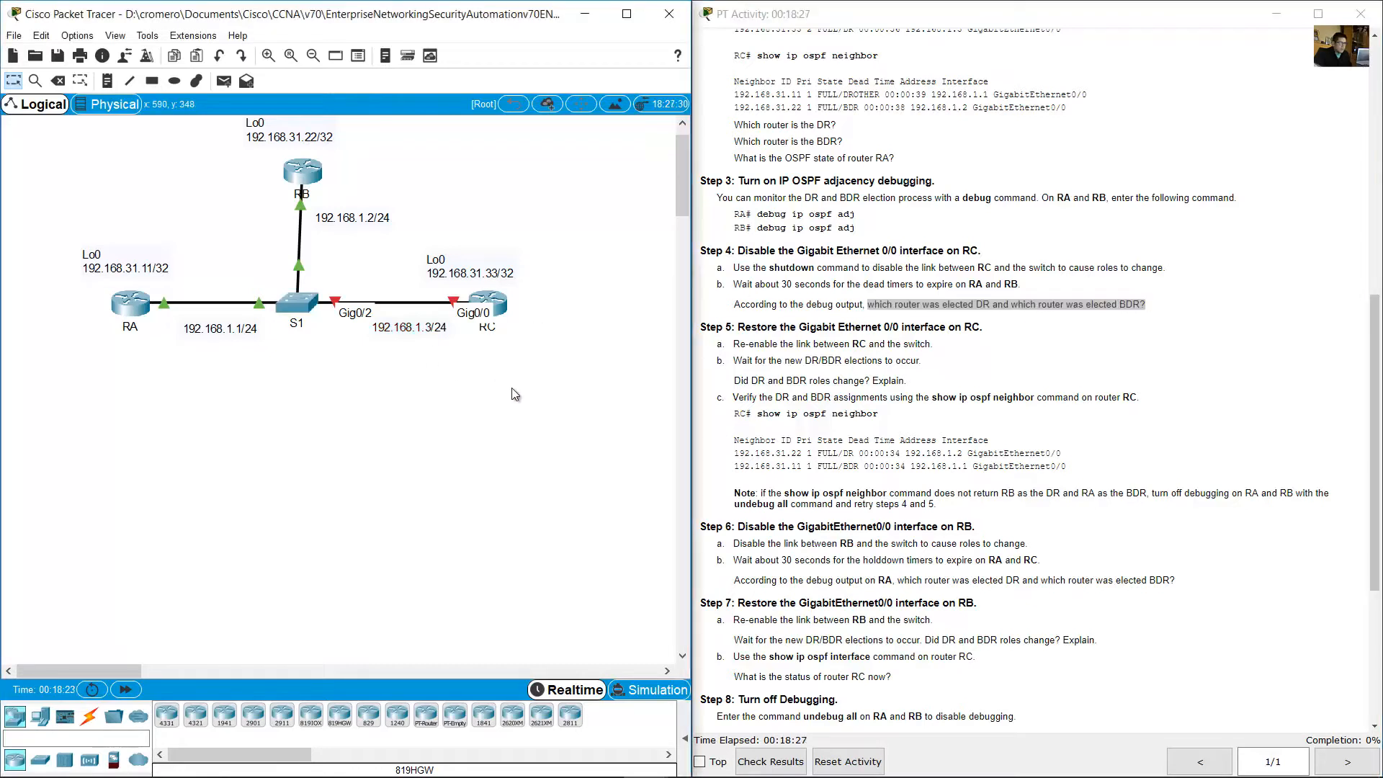
{"action": "left_click_drag", "start_coordinate": [540, 416], "coordinate": [504, 288]}
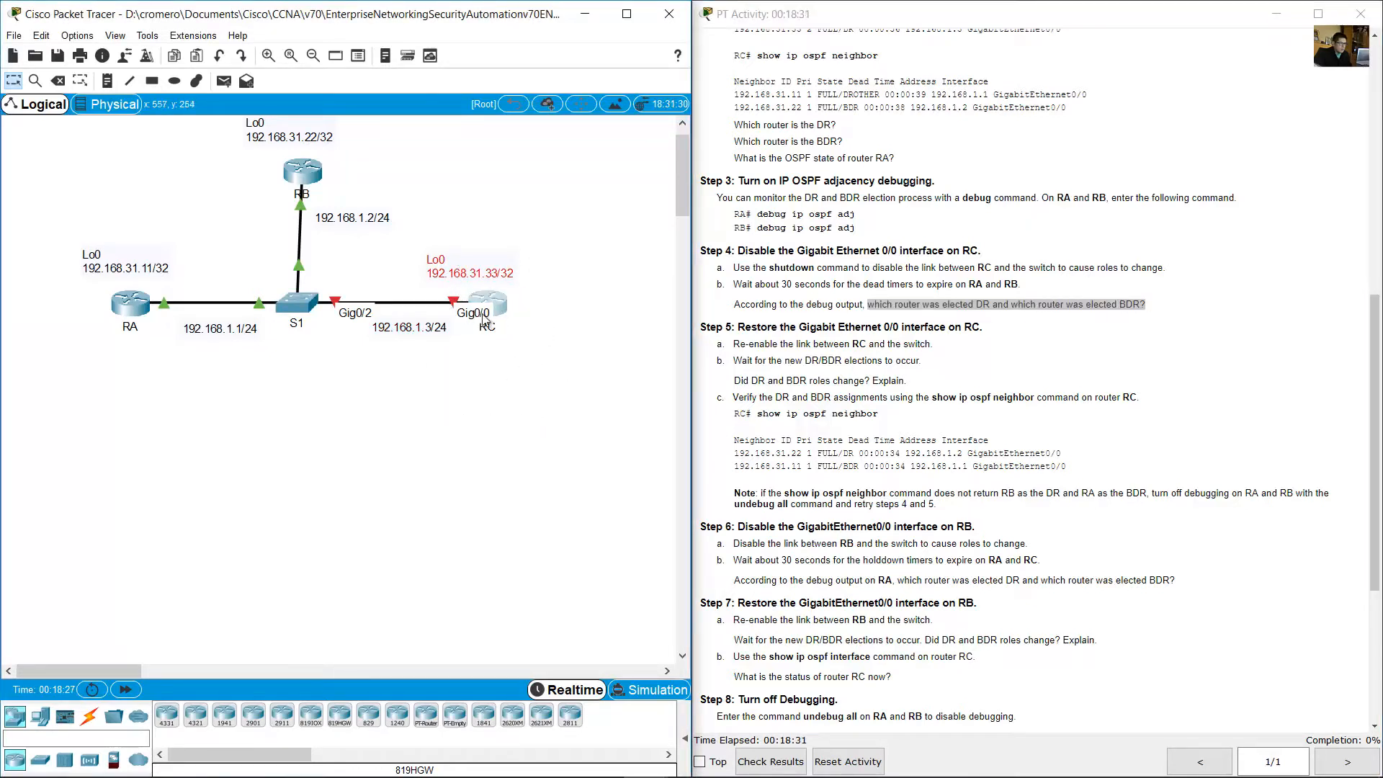
{"action": "left_click", "coordinate": [474, 405]}
{"action": "left_click_drag", "start_coordinate": [477, 366], "coordinate": [465, 291]}
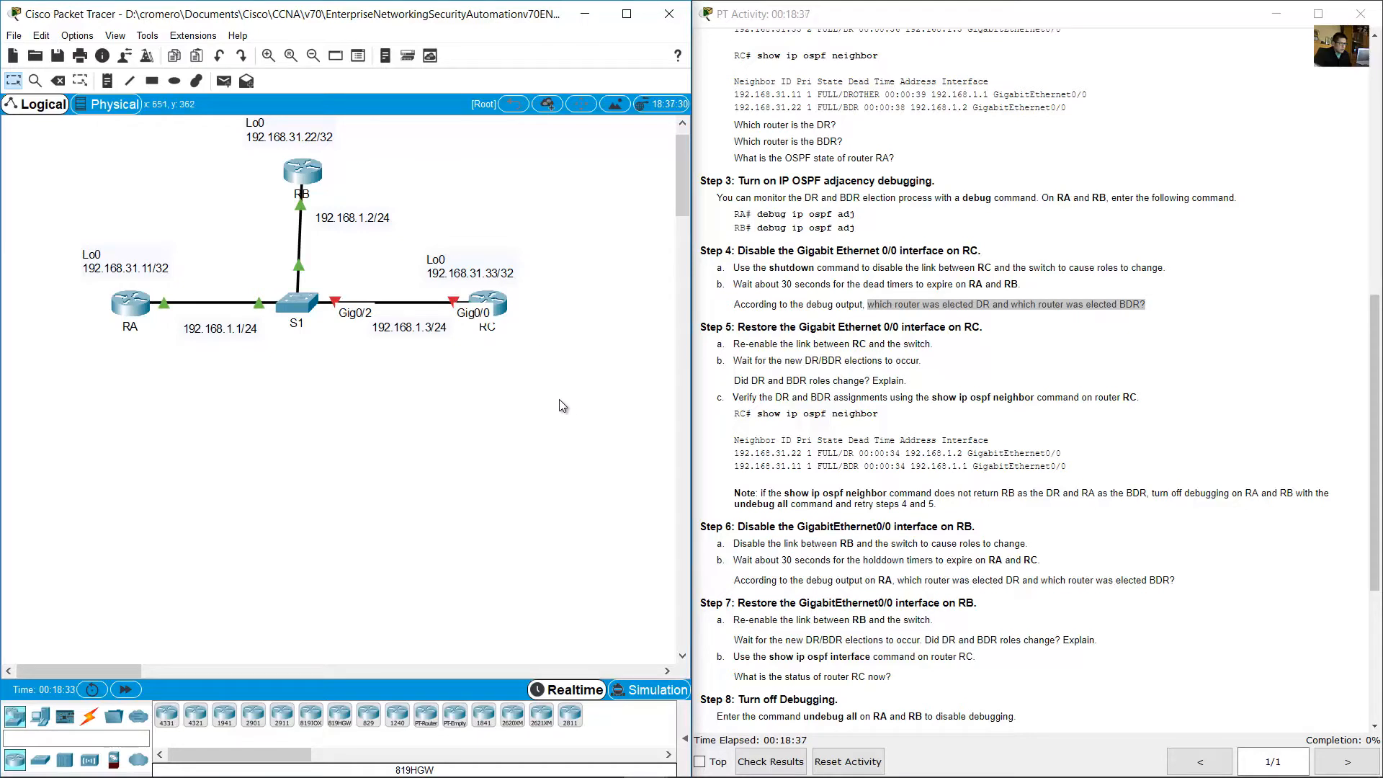
{"action": "left_click_drag", "start_coordinate": [548, 401], "coordinate": [424, 239]}
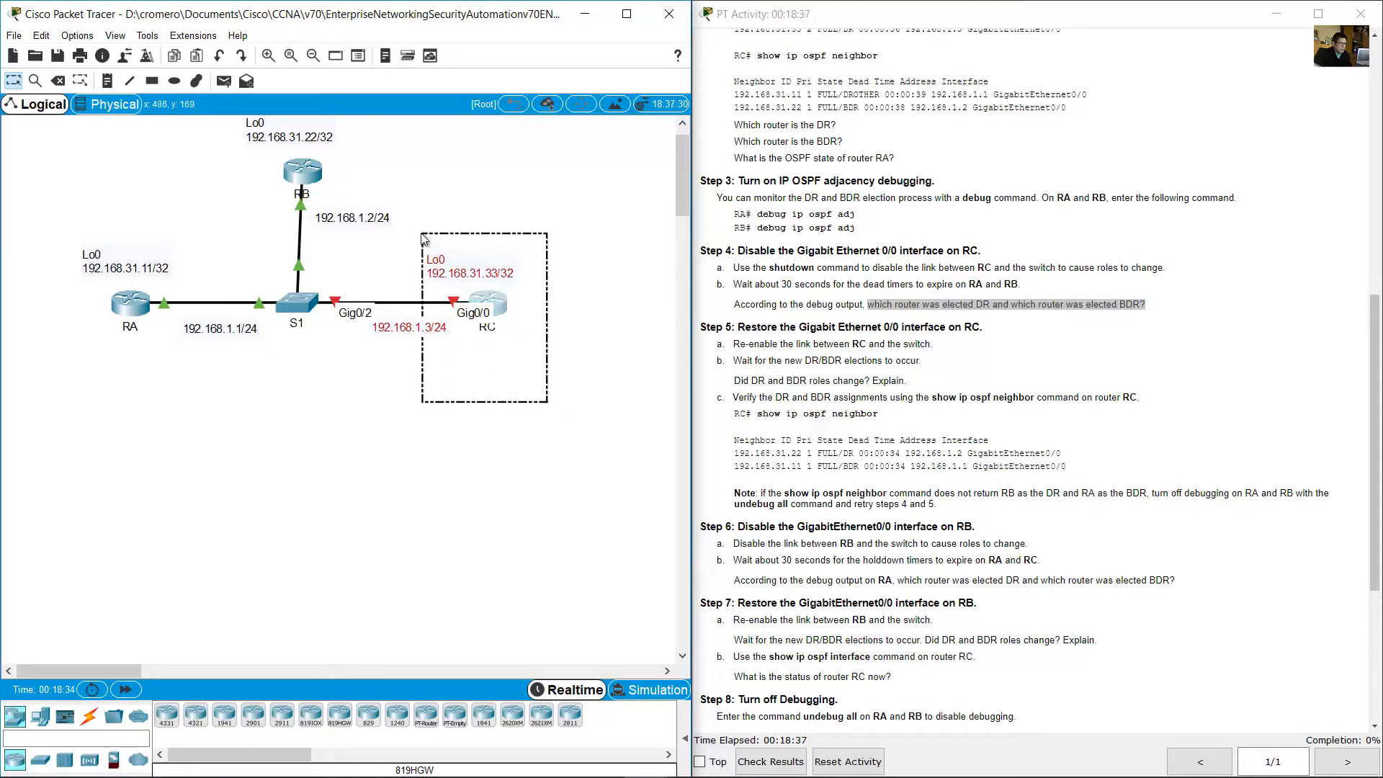
{"action": "left_click", "coordinate": [415, 389]}
{"action": "left_click_drag", "start_coordinate": [482, 459], "coordinate": [164, 203]}
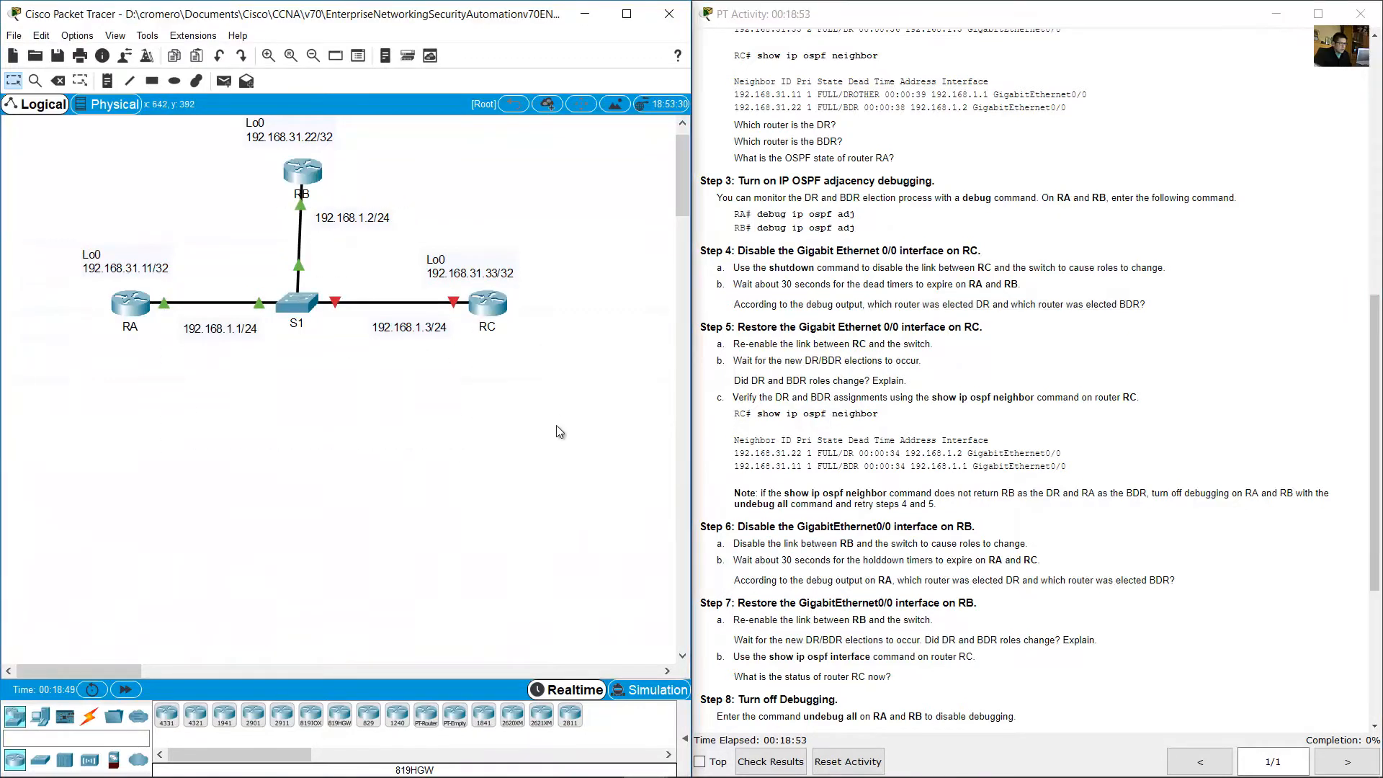
{"action": "left_click_drag", "start_coordinate": [557, 426], "coordinate": [325, 248]}
{"action": "left_click", "coordinate": [504, 292]}
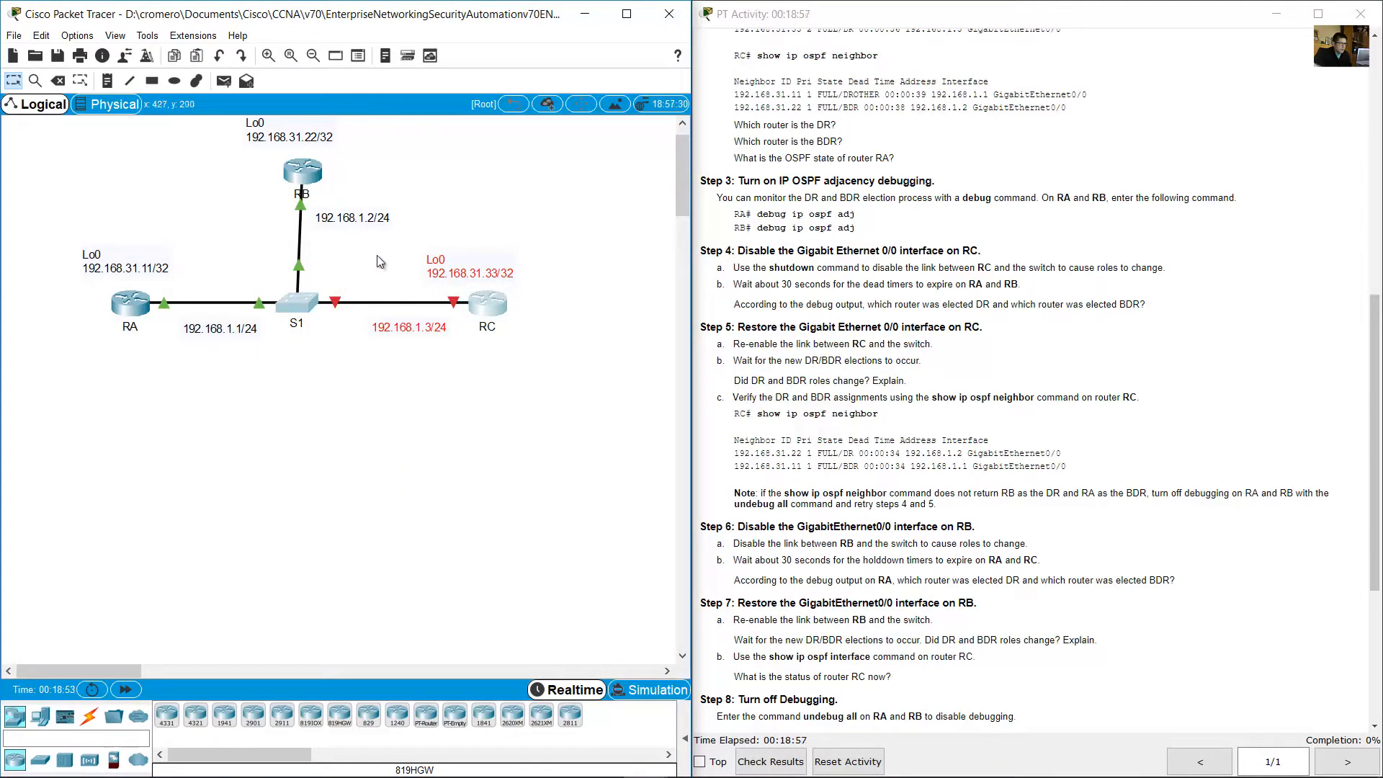
{"action": "left_click", "coordinate": [457, 199]}
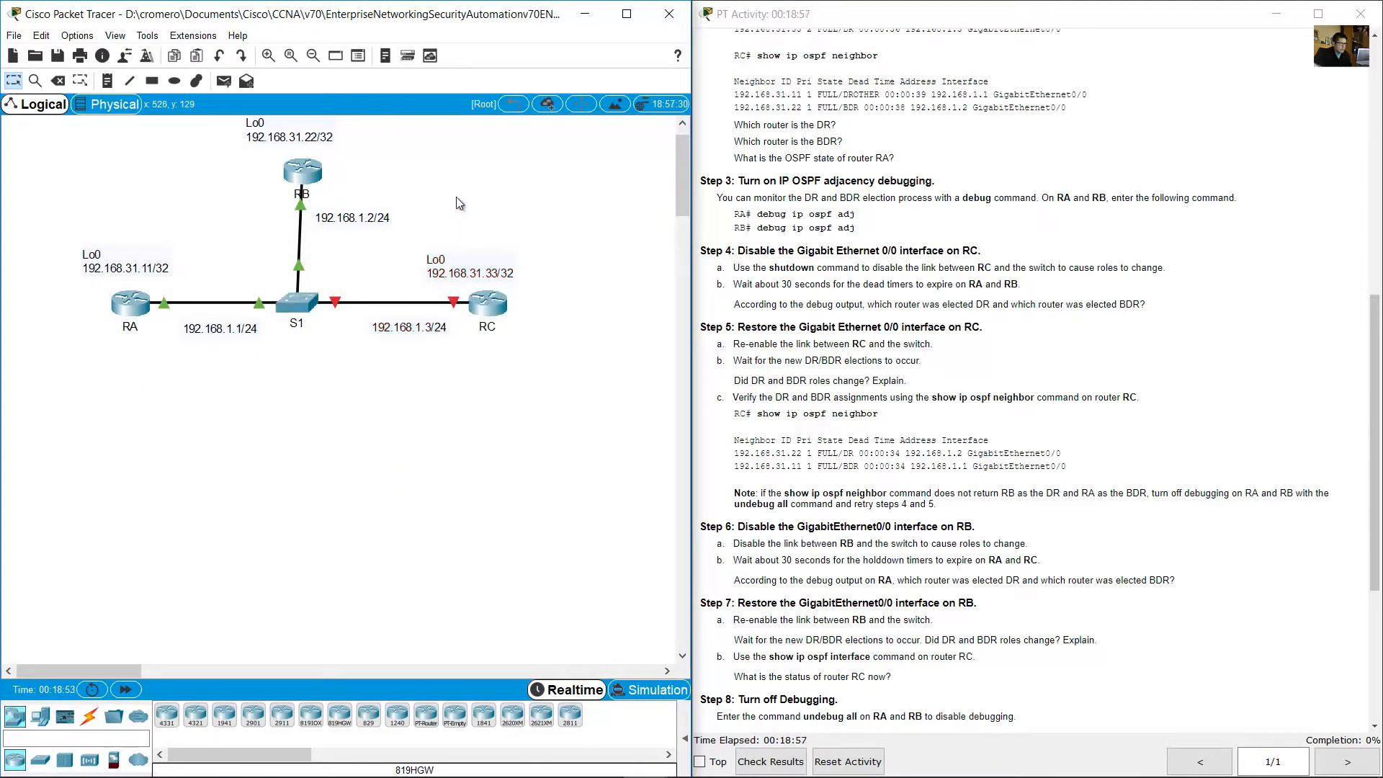
- Examine the debug output in RB's CLI for the DR/BDR election on GigabitEthernet0/0 and find the elected BDR
{"action": "left_click", "coordinate": [306, 175]}
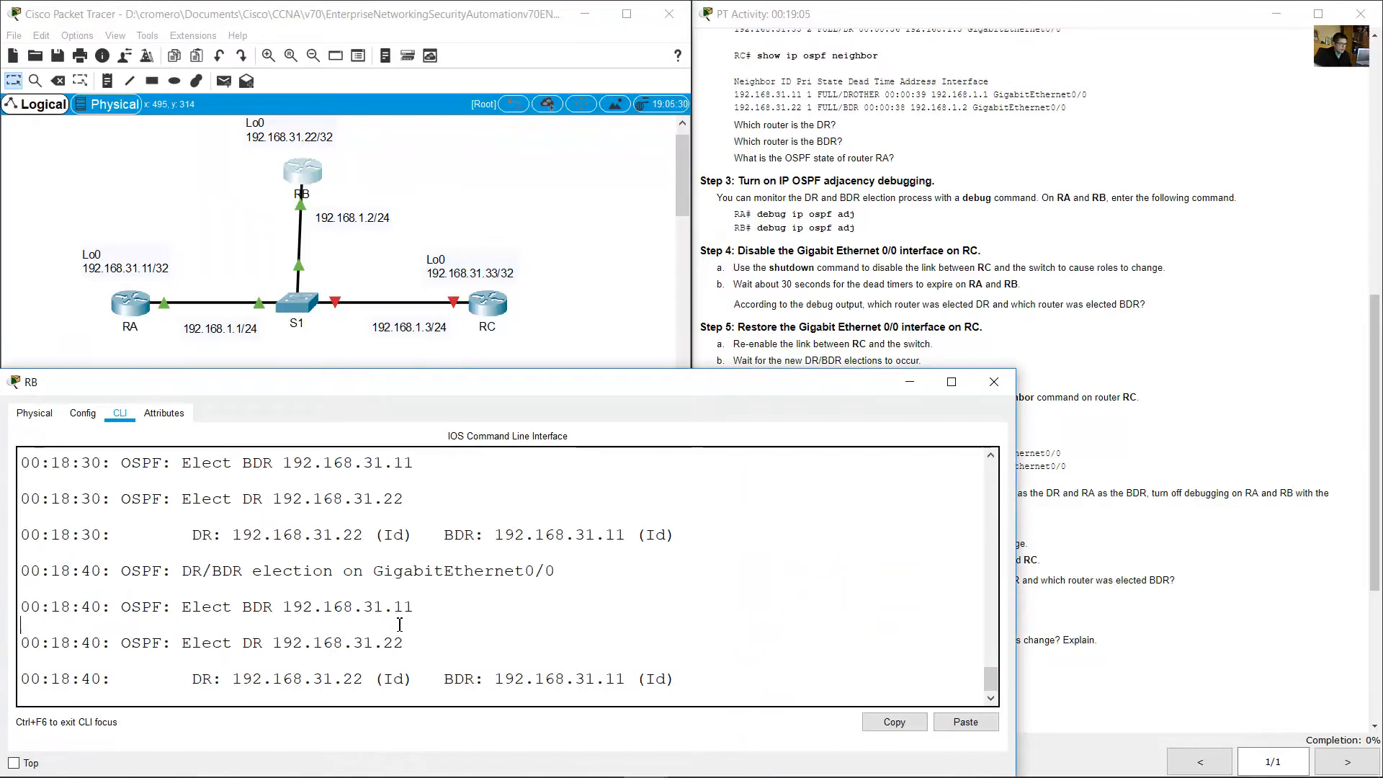
{"action": "scroll", "coordinate": [397, 613], "scroll_direction": "up", "scroll_amount": 2}
{"action": "scroll", "coordinate": [401, 605], "scroll_direction": "down", "scroll_amount": 2}
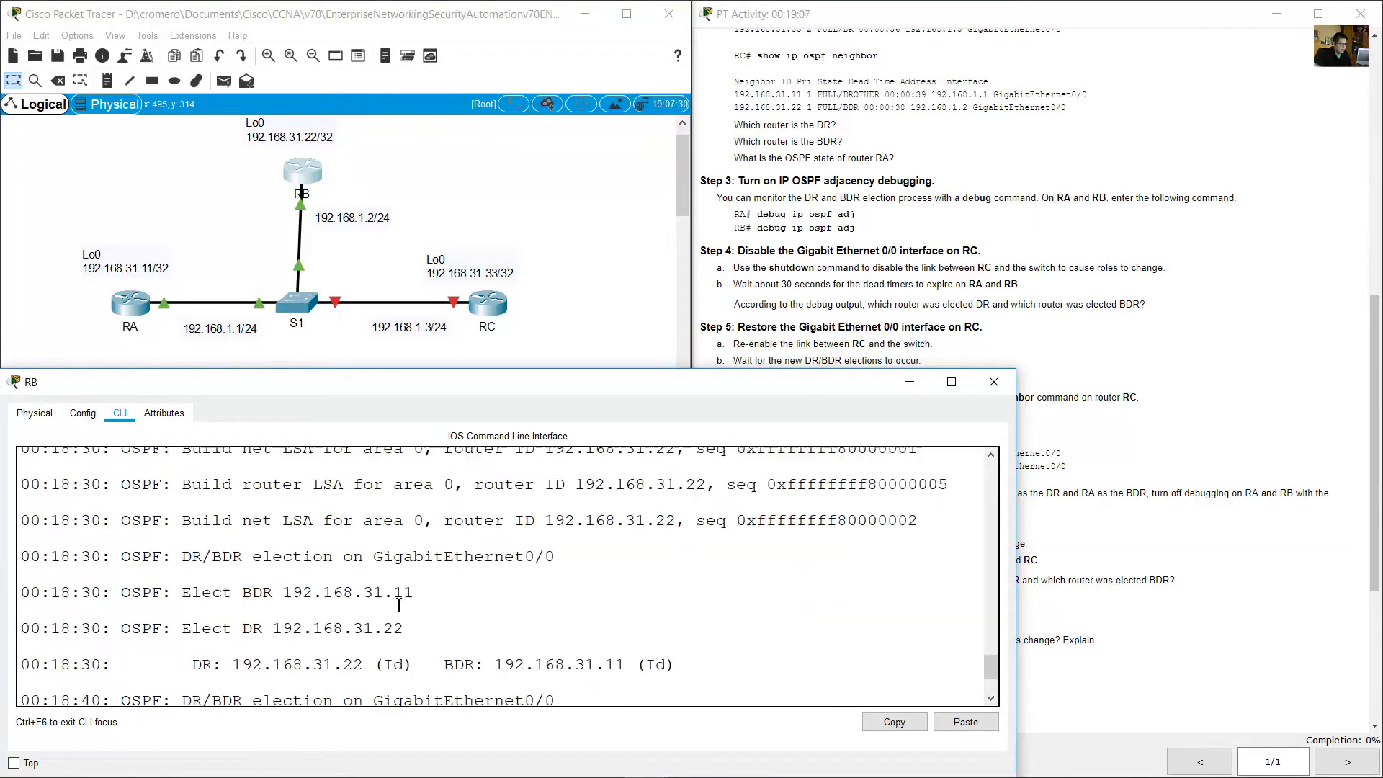
{"action": "scroll", "coordinate": [401, 605], "scroll_direction": "down", "scroll_amount": 1}
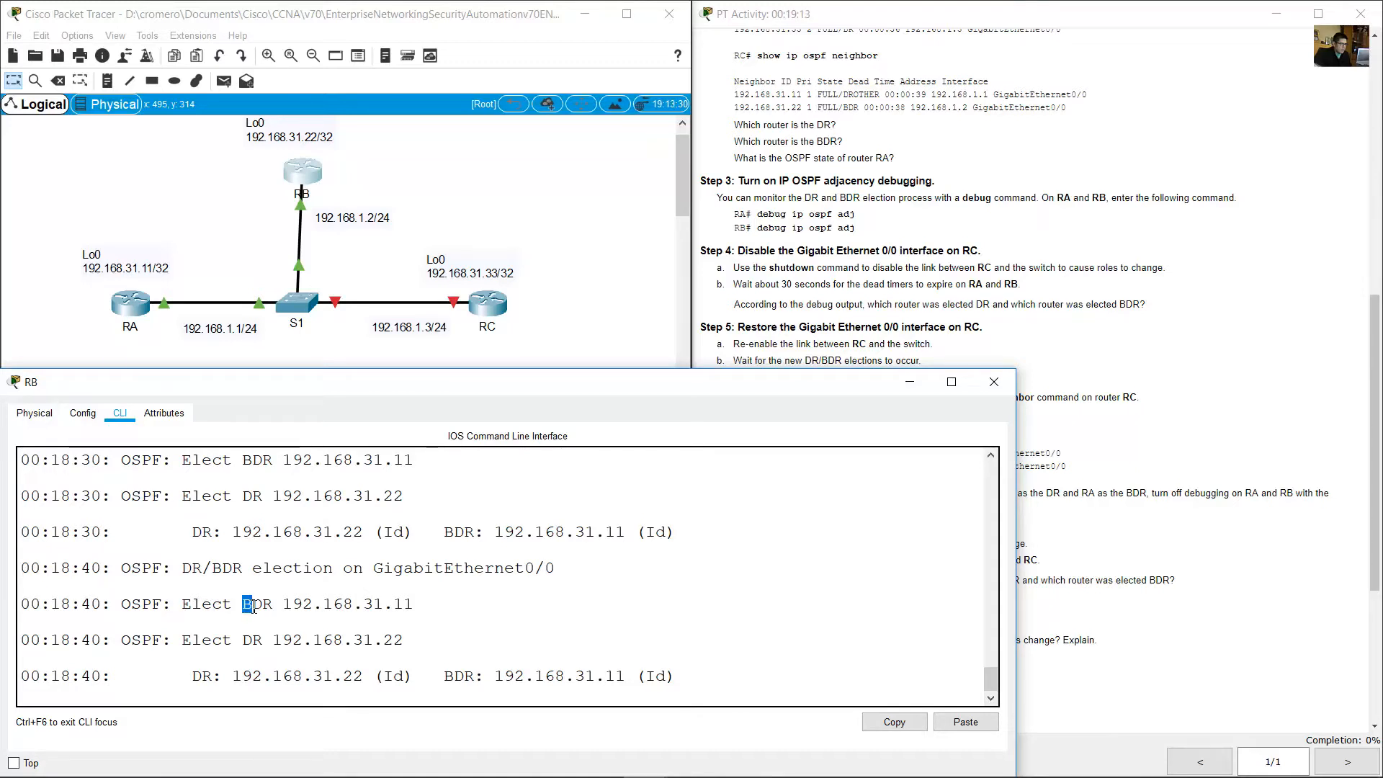
{"action": "left_click_drag", "start_coordinate": [253, 607], "coordinate": [408, 607]}
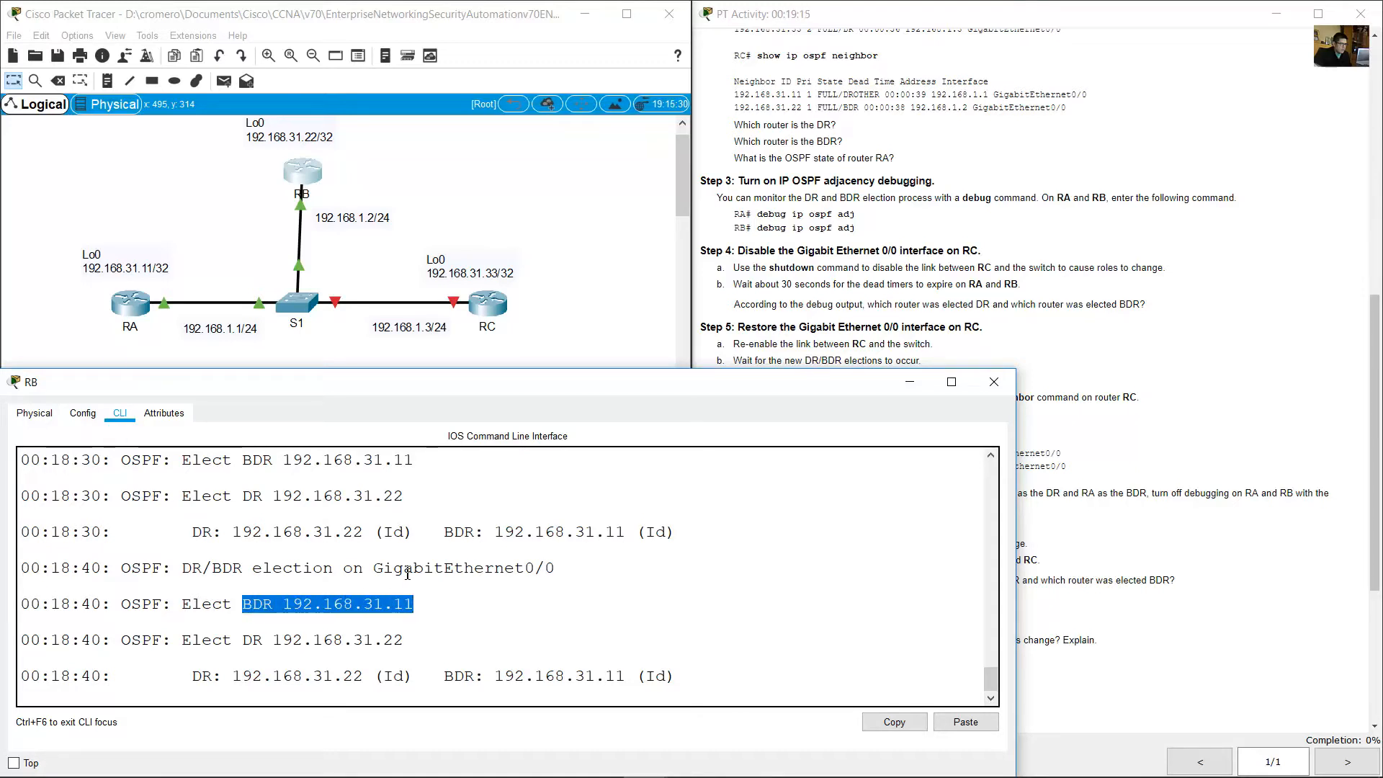
- Match the elected BDR's router ID to the router with that loopback address in the topology
{"action": "left_click", "coordinate": [216, 244]}
{"action": "left_click_drag", "start_coordinate": [185, 186], "coordinate": [61, 359]}
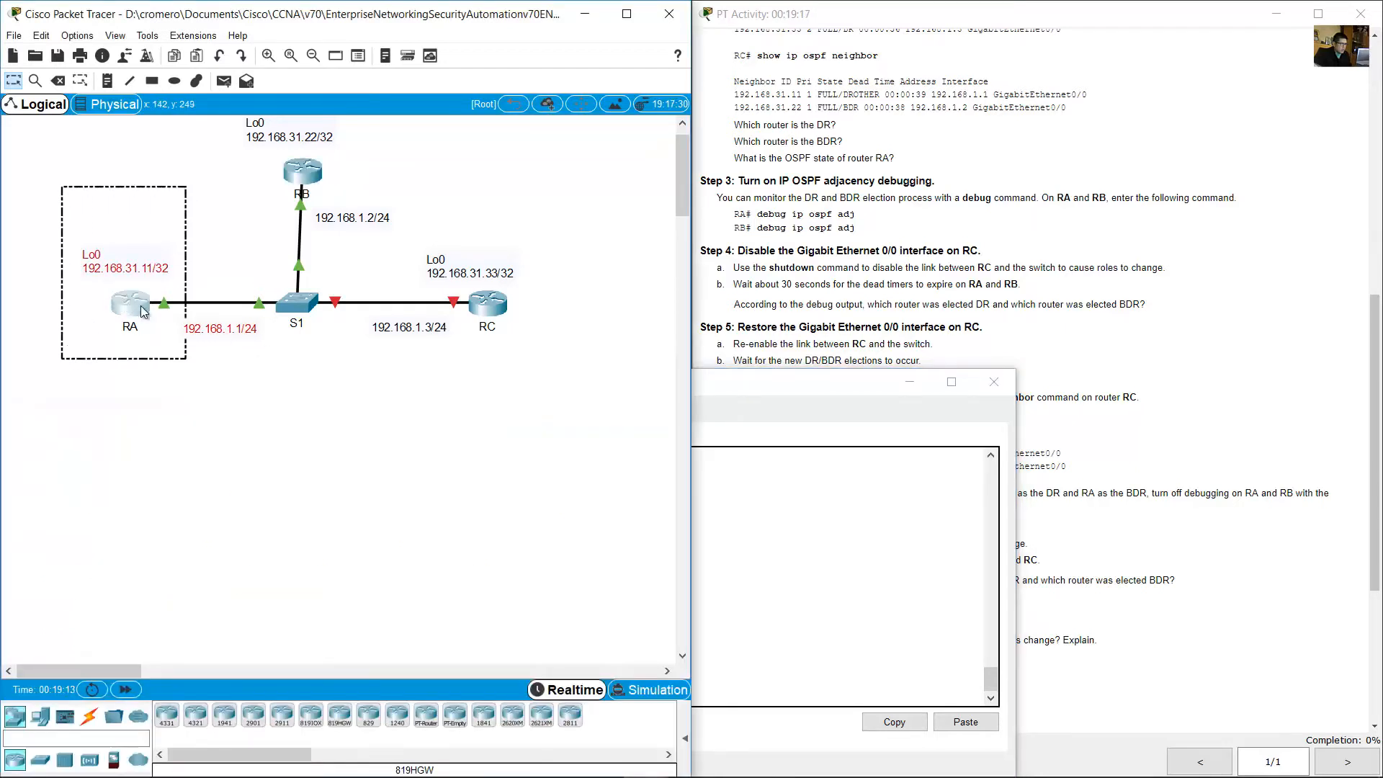
{"action": "left_click", "coordinate": [132, 272]}
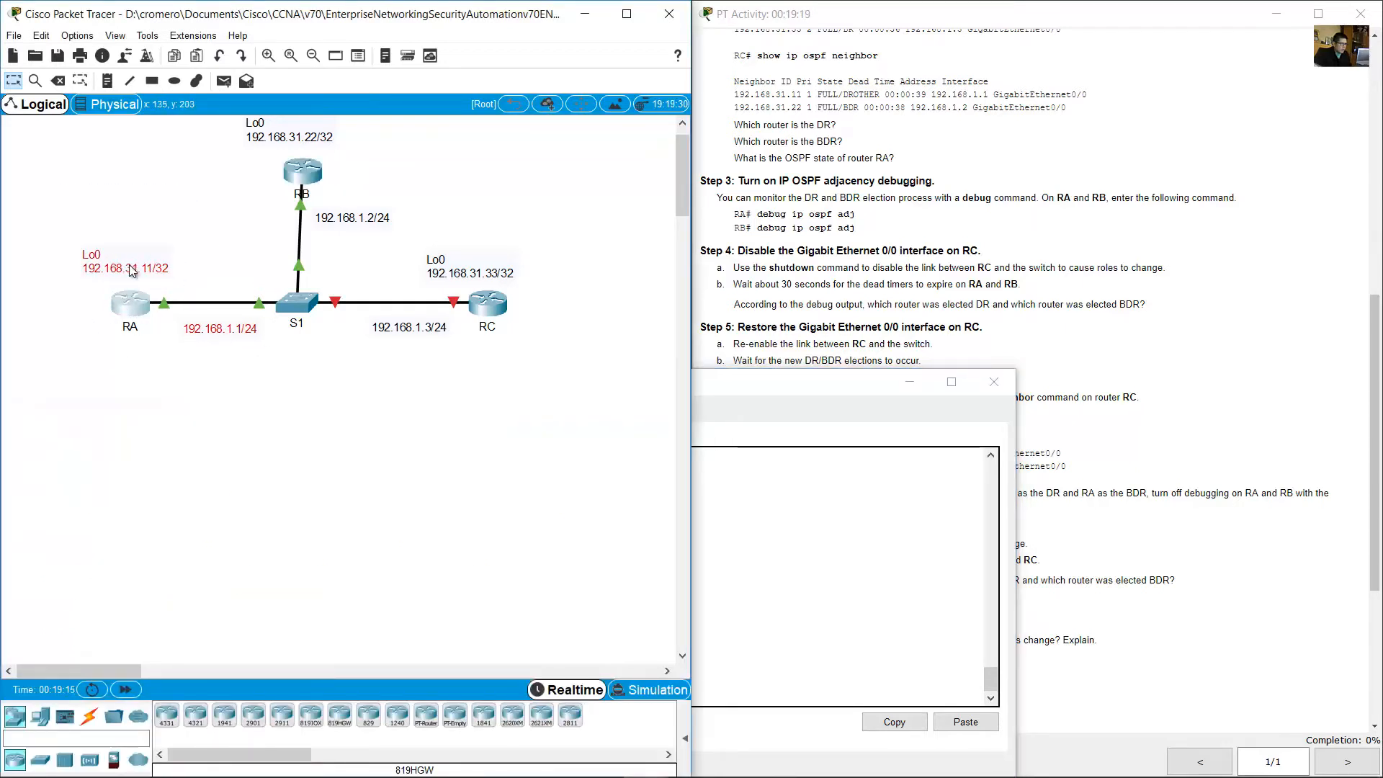
{"action": "left_click", "coordinate": [176, 402]}
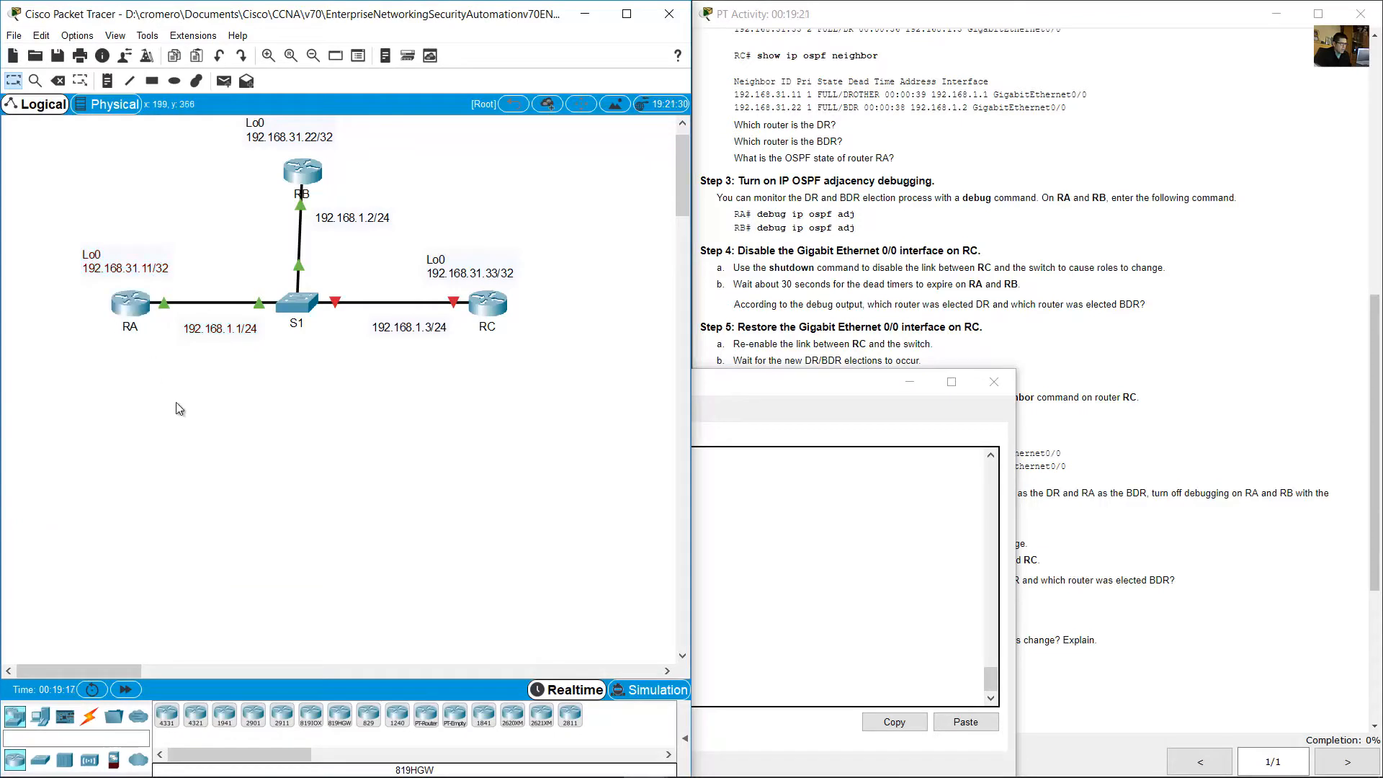
{"action": "left_click_drag", "start_coordinate": [190, 418], "coordinate": [40, 239]}
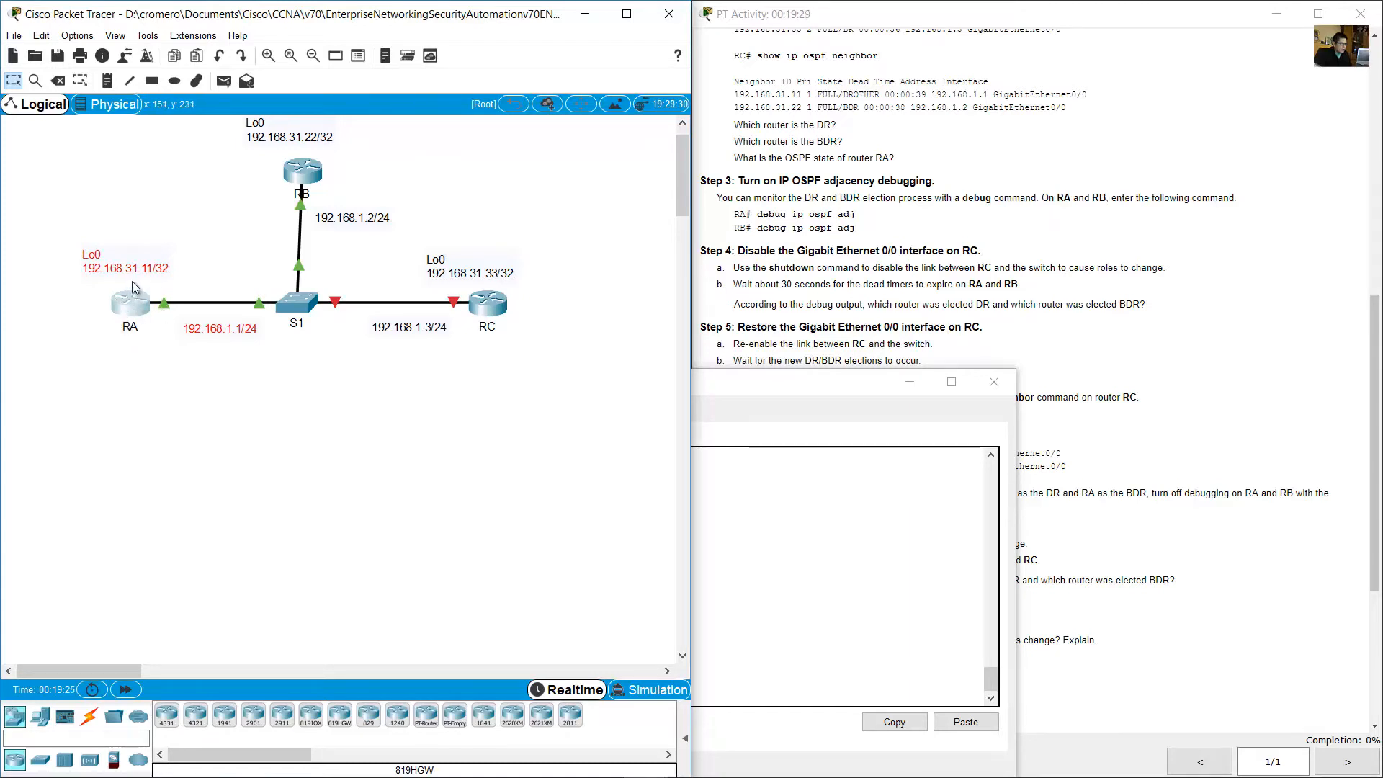
{"action": "left_click_drag", "start_coordinate": [191, 392], "coordinate": [92, 226]}
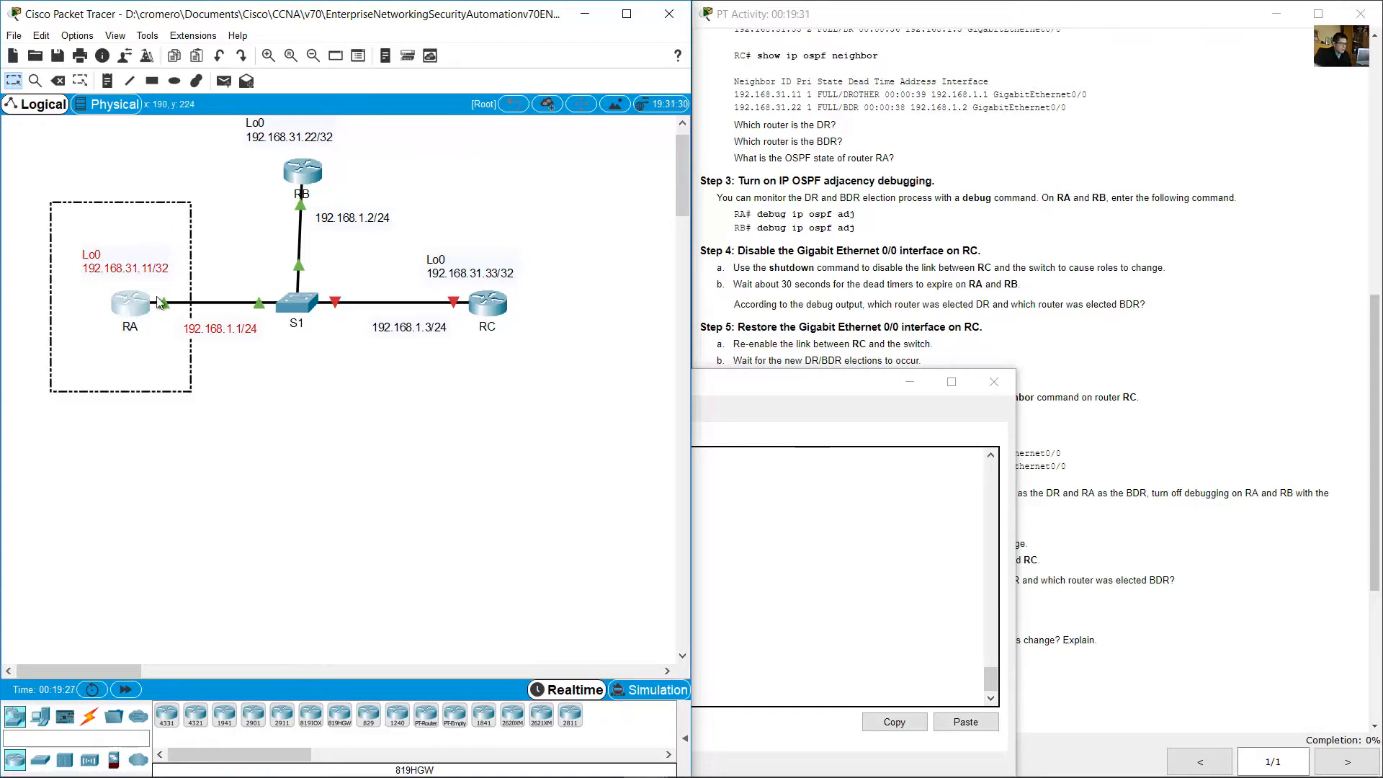
- Find the router ID of the elected DR in the latest GigabitEthernet0/0 election in RB's debug output
{"action": "left_click", "coordinate": [110, 257]}
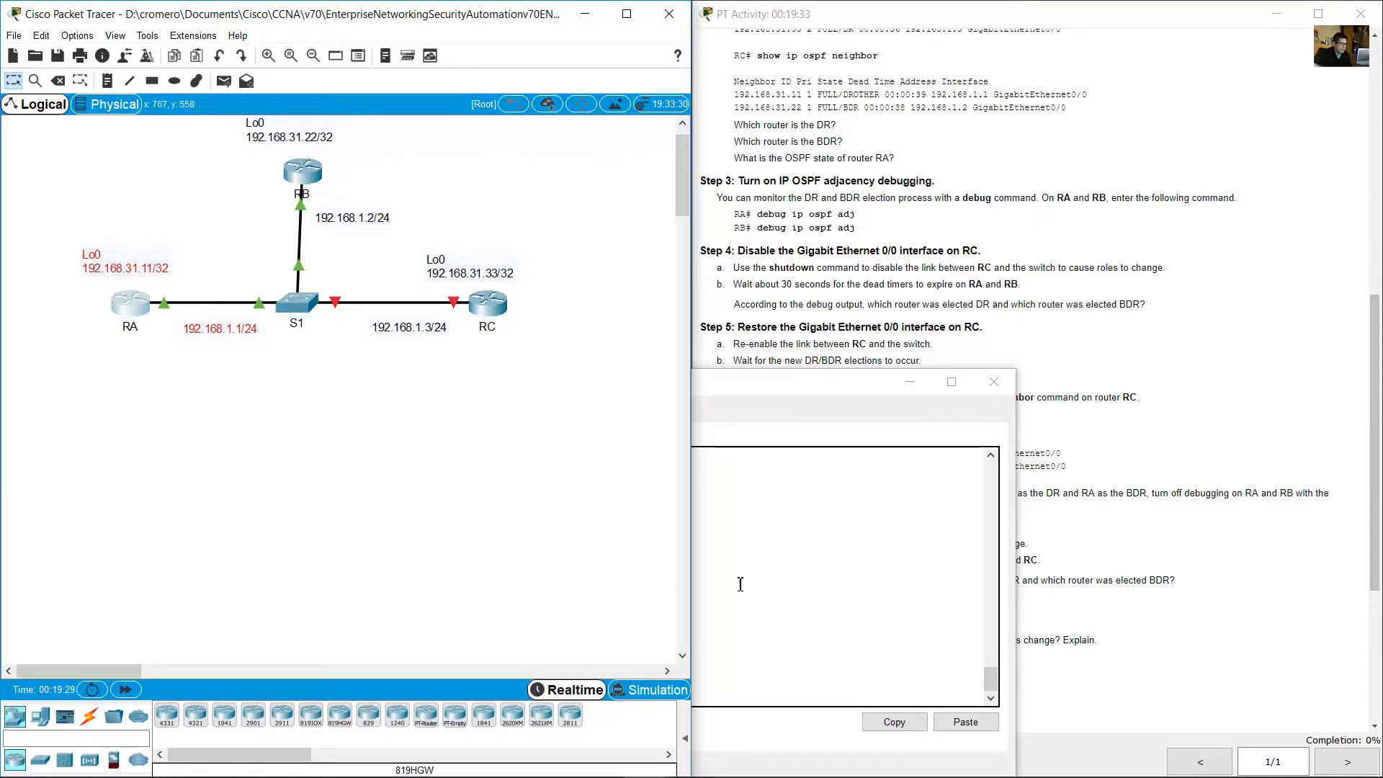
{"action": "double_click", "coordinate": [245, 640]}
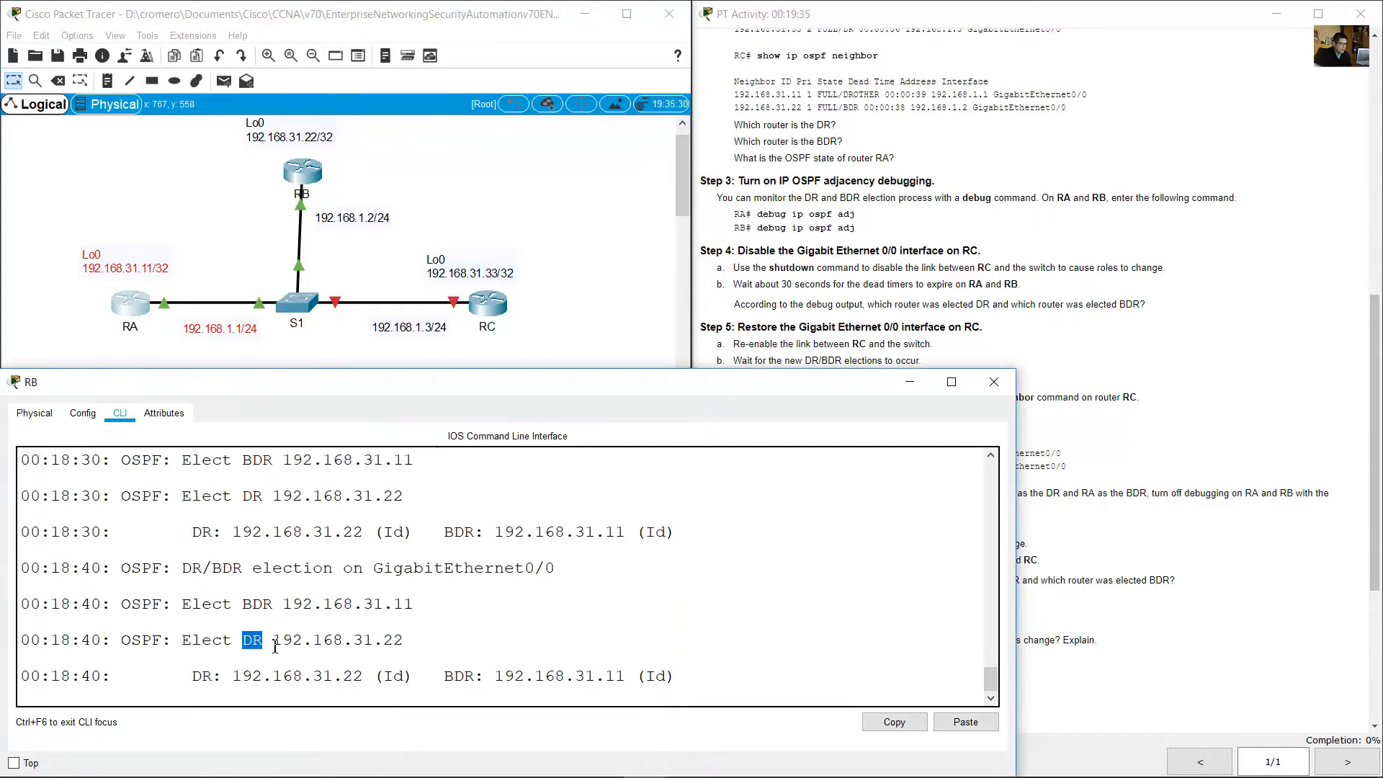
{"action": "left_click_drag", "start_coordinate": [274, 640], "coordinate": [406, 644]}
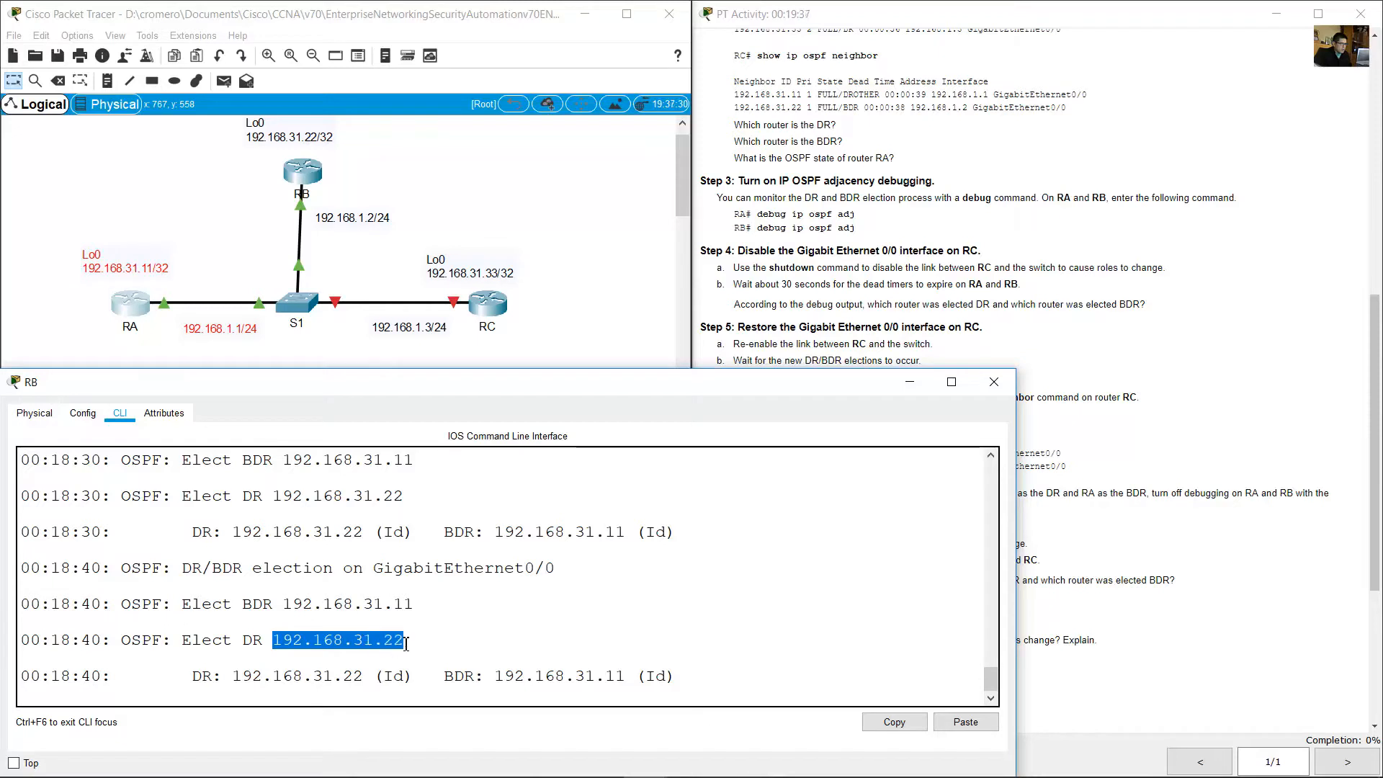
{"action": "left_click", "coordinate": [374, 181]}
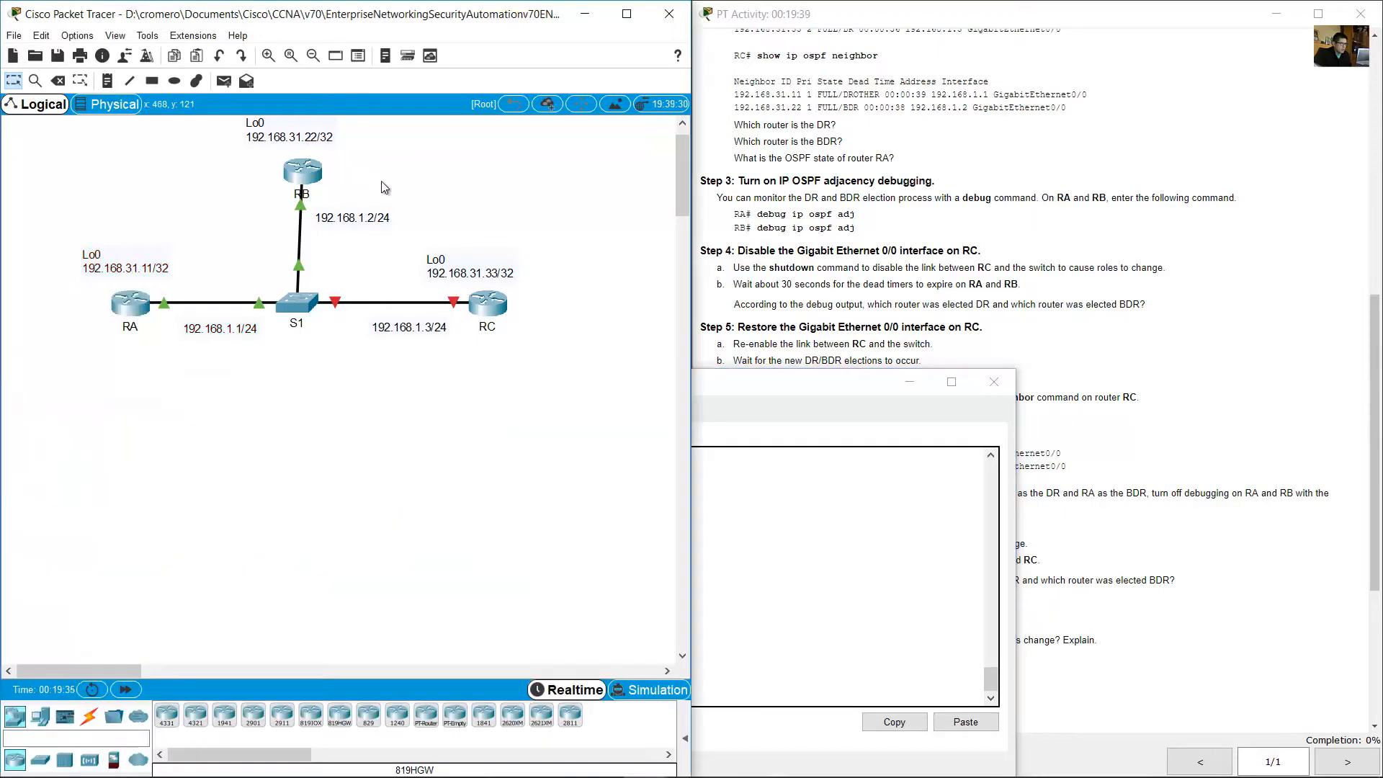
- Match the elected DR's router ID to the router with that loopback address in the topology and compare it with RC
{"action": "left_click_drag", "start_coordinate": [408, 191], "coordinate": [240, 122]}
{"action": "left_click", "coordinate": [369, 180]}
{"action": "left_click_drag", "start_coordinate": [393, 197], "coordinate": [198, 124]}
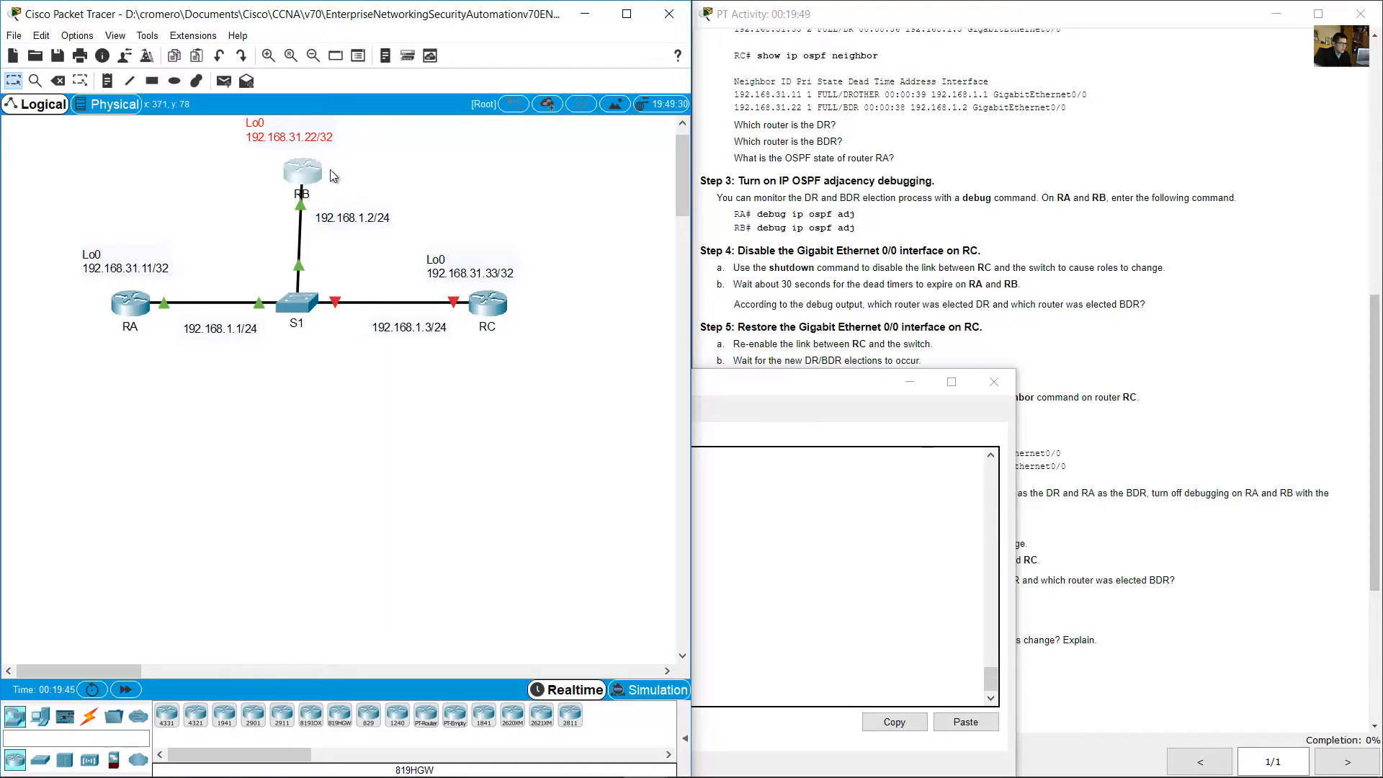
{"action": "left_click_drag", "start_coordinate": [384, 190], "coordinate": [224, 132]}
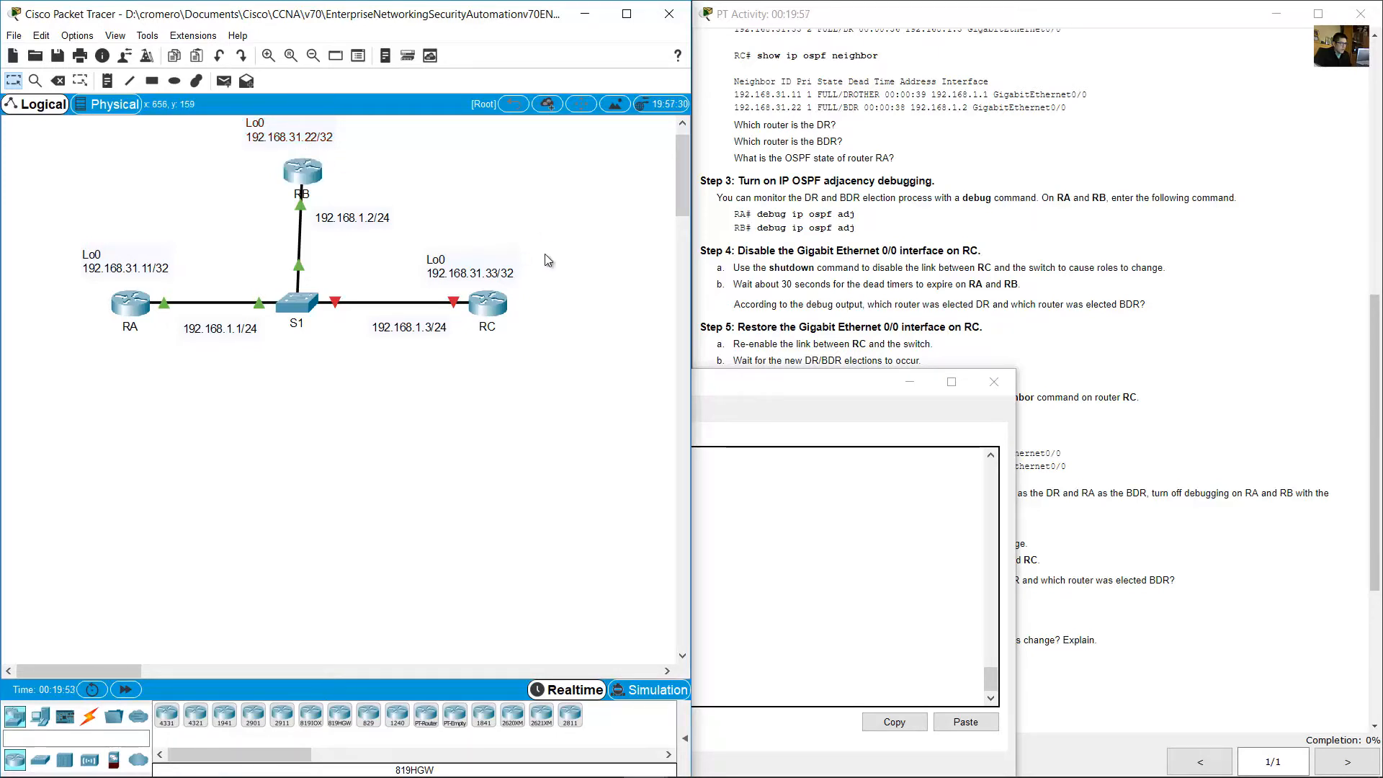
{"action": "left_click_drag", "start_coordinate": [570, 222], "coordinate": [438, 363]}
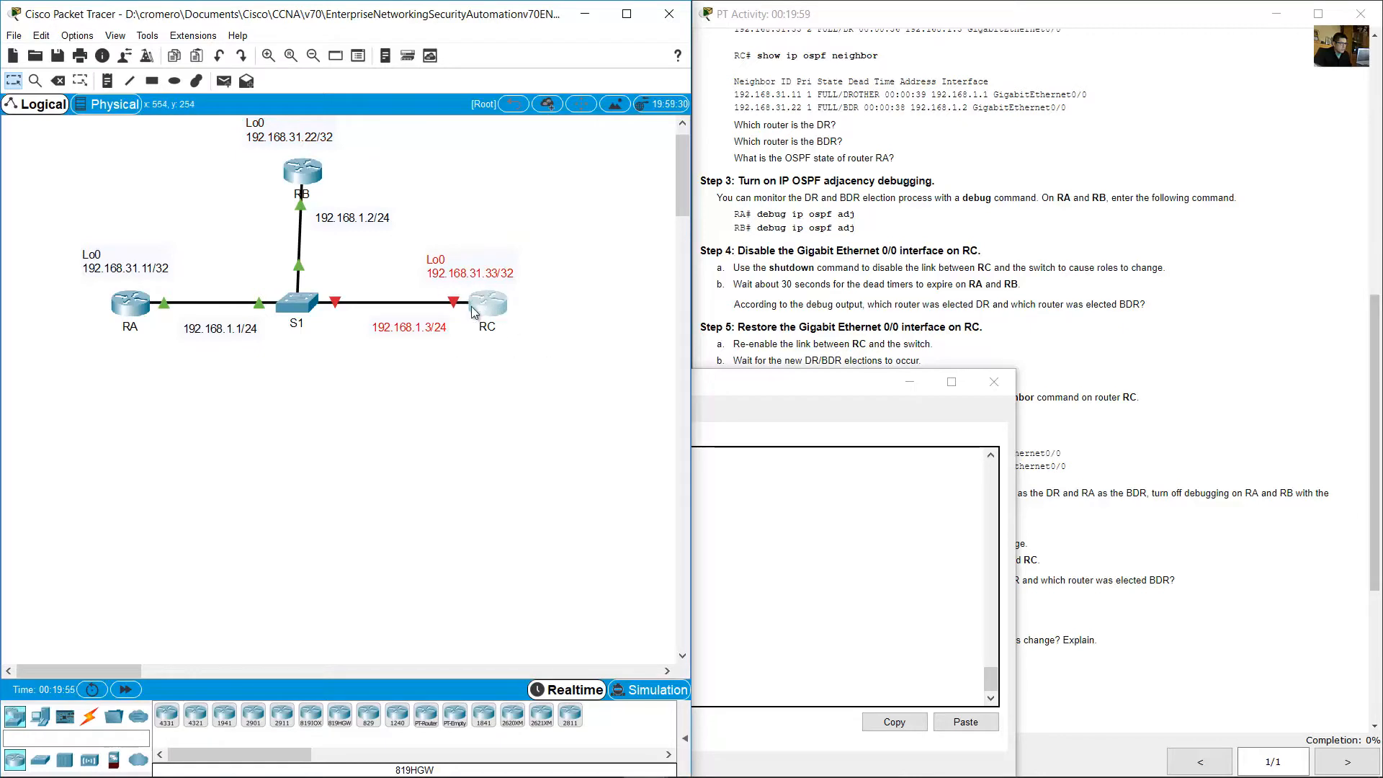
{"action": "left_click_drag", "start_coordinate": [415, 195], "coordinate": [232, 134]}
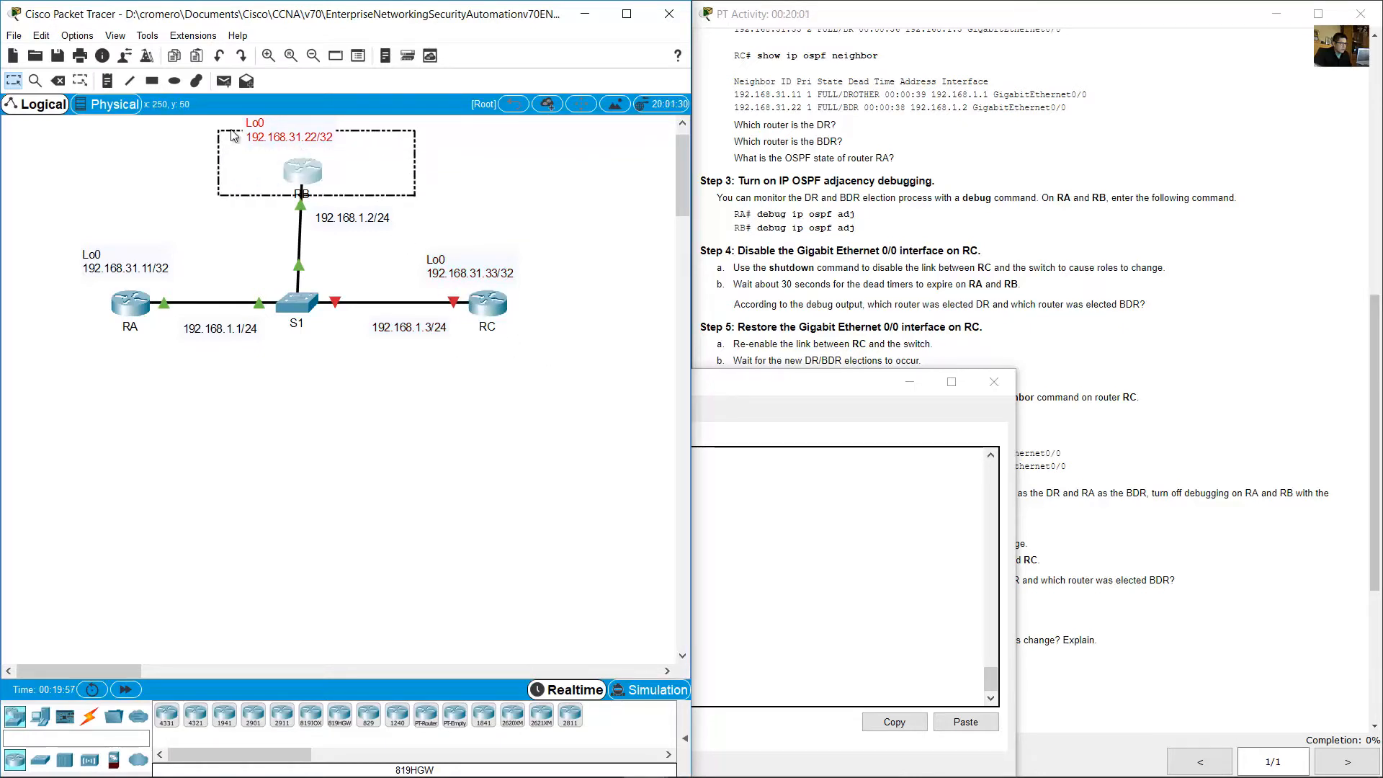
{"action": "left_click", "coordinate": [314, 169]}
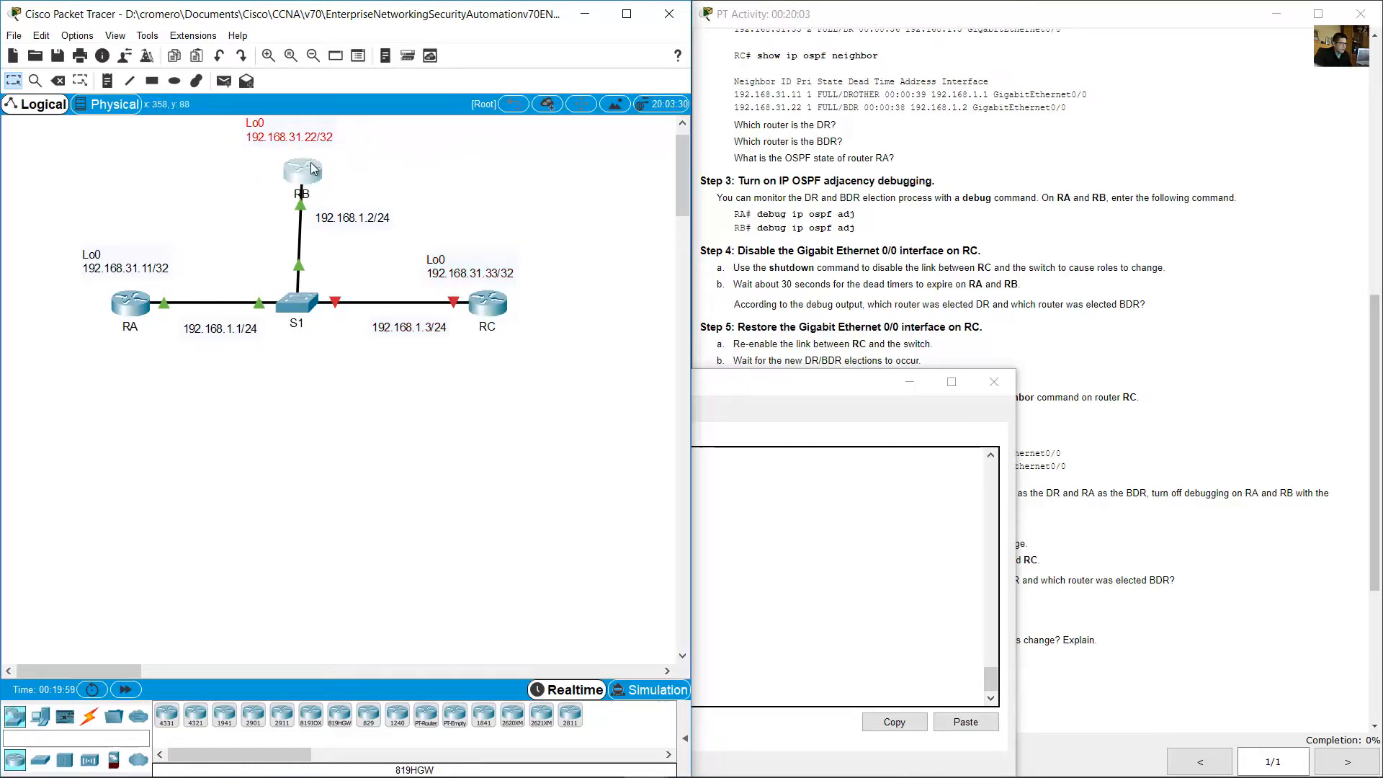
- Reread the Step 4 question about the elected DR and BDR and relate it to RA and RB in the topology
{"action": "left_click", "coordinate": [926, 299]}
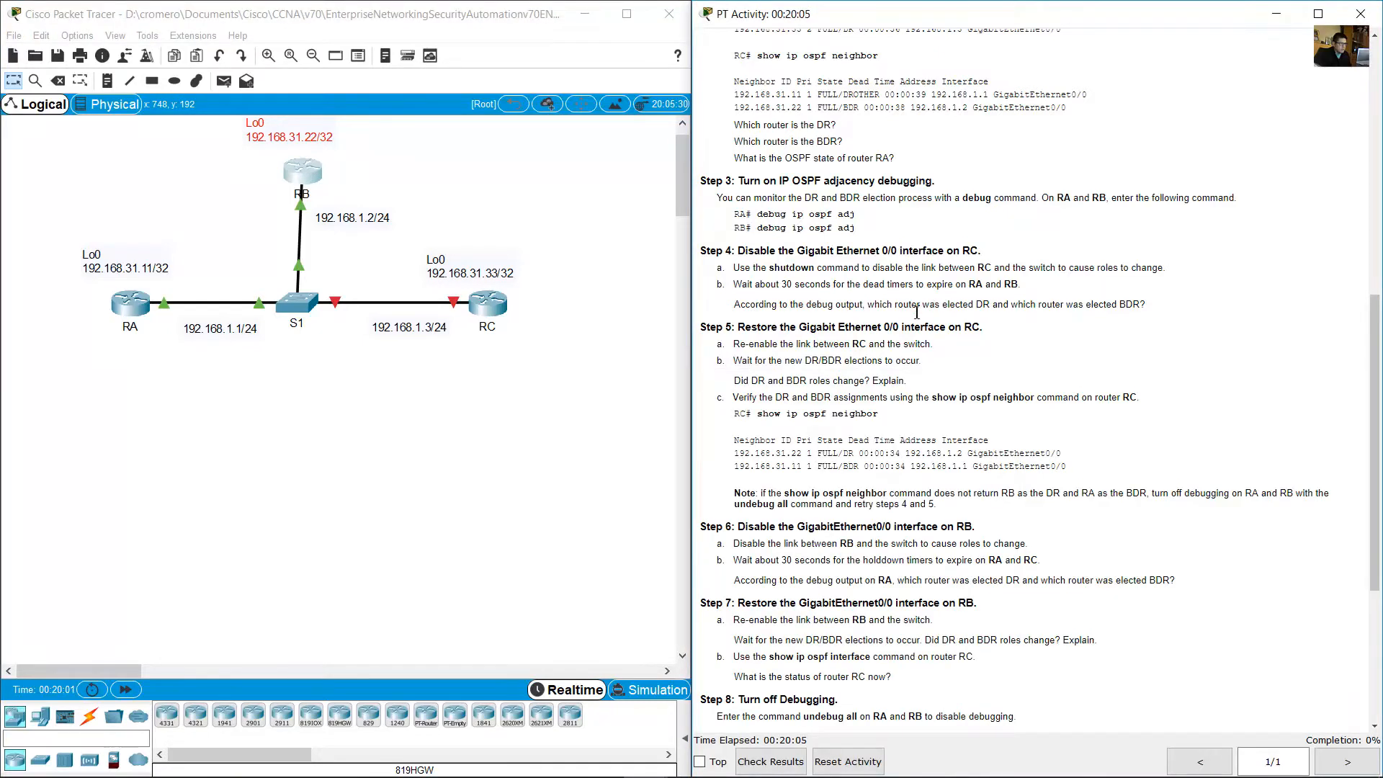
{"action": "left_click_drag", "start_coordinate": [734, 305], "coordinate": [1151, 308]}
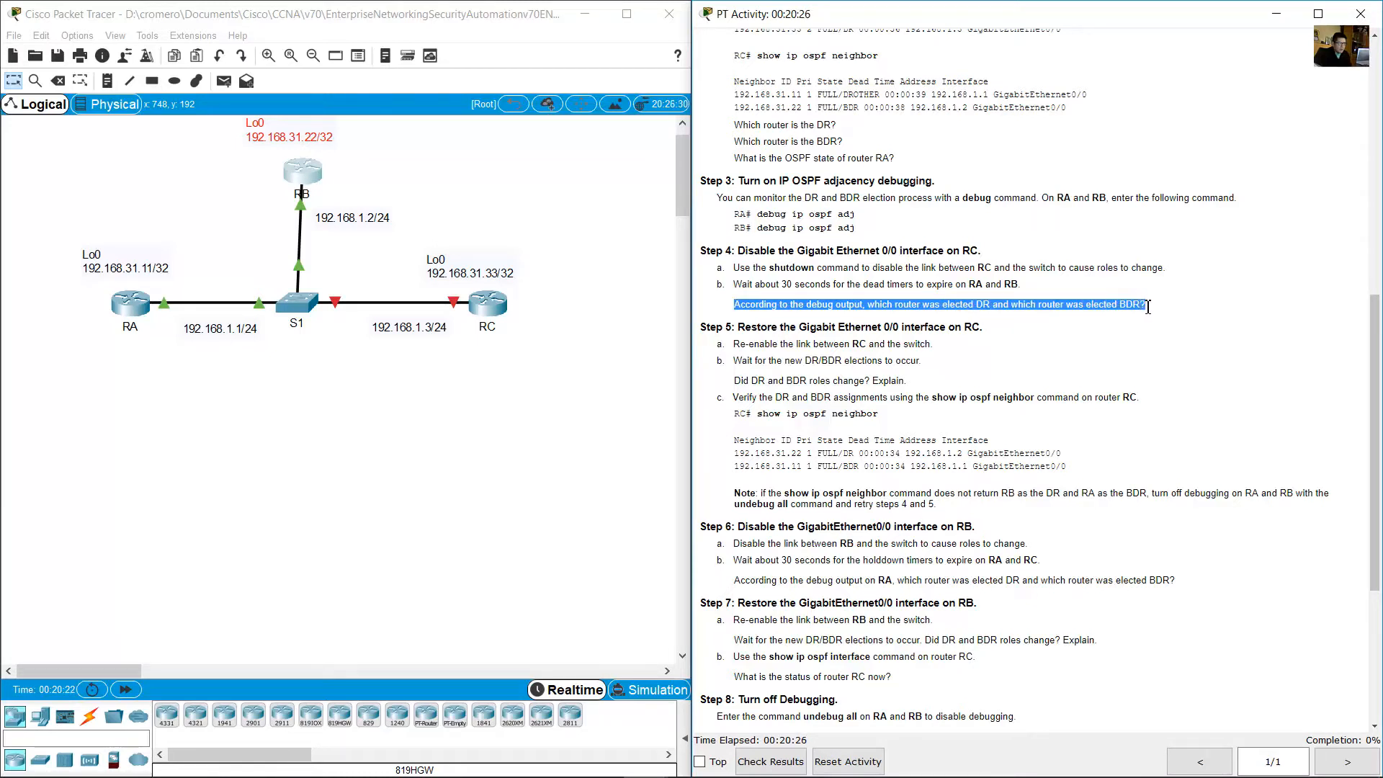
{"action": "left_click", "coordinate": [452, 215]}
{"action": "left_click_drag", "start_coordinate": [472, 211], "coordinate": [227, 137]}
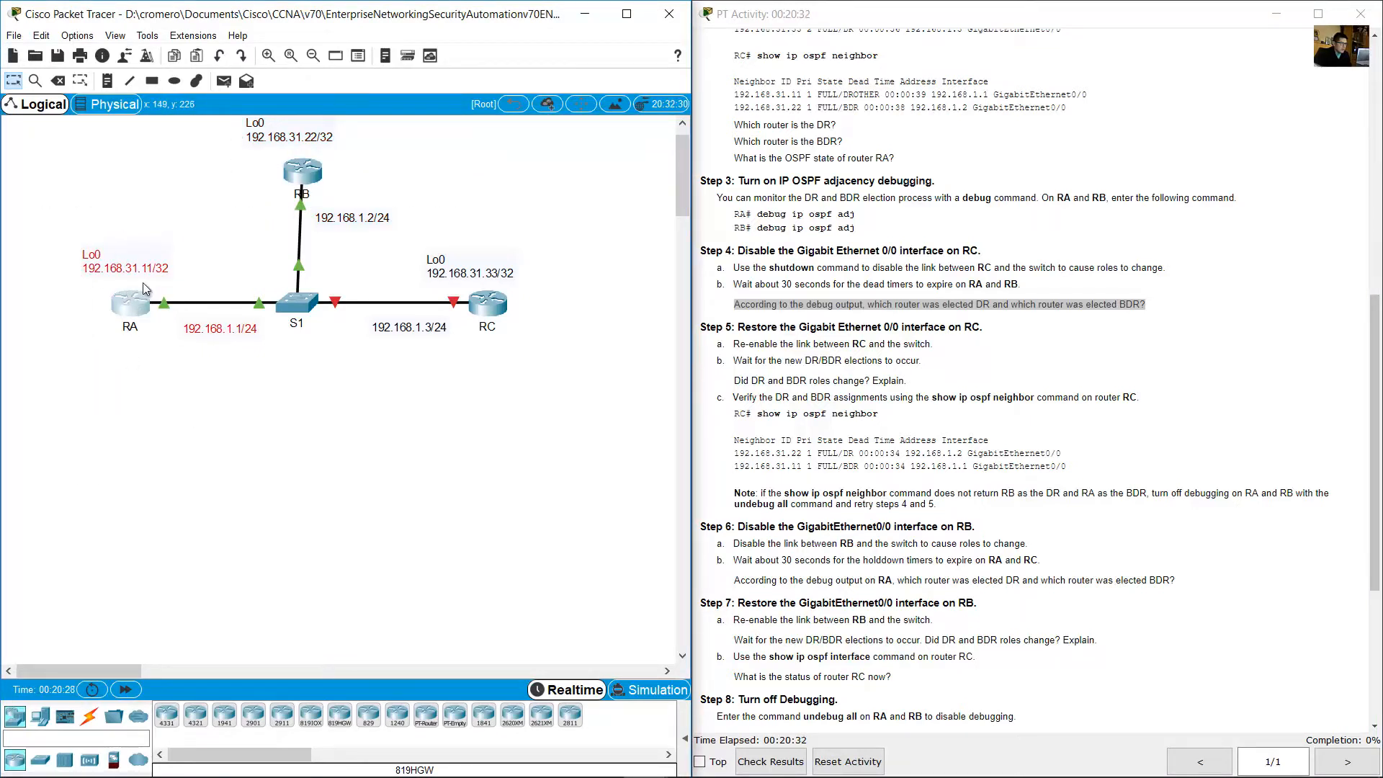
- Read the Step 5 instructions on restoring RC's Gigabit Ethernet 0/0 interface and re-enabling its link to the switch
{"action": "left_click", "coordinate": [801, 344]}
{"action": "scroll", "coordinate": [798, 310], "scroll_direction": "down", "scroll_amount": 2}
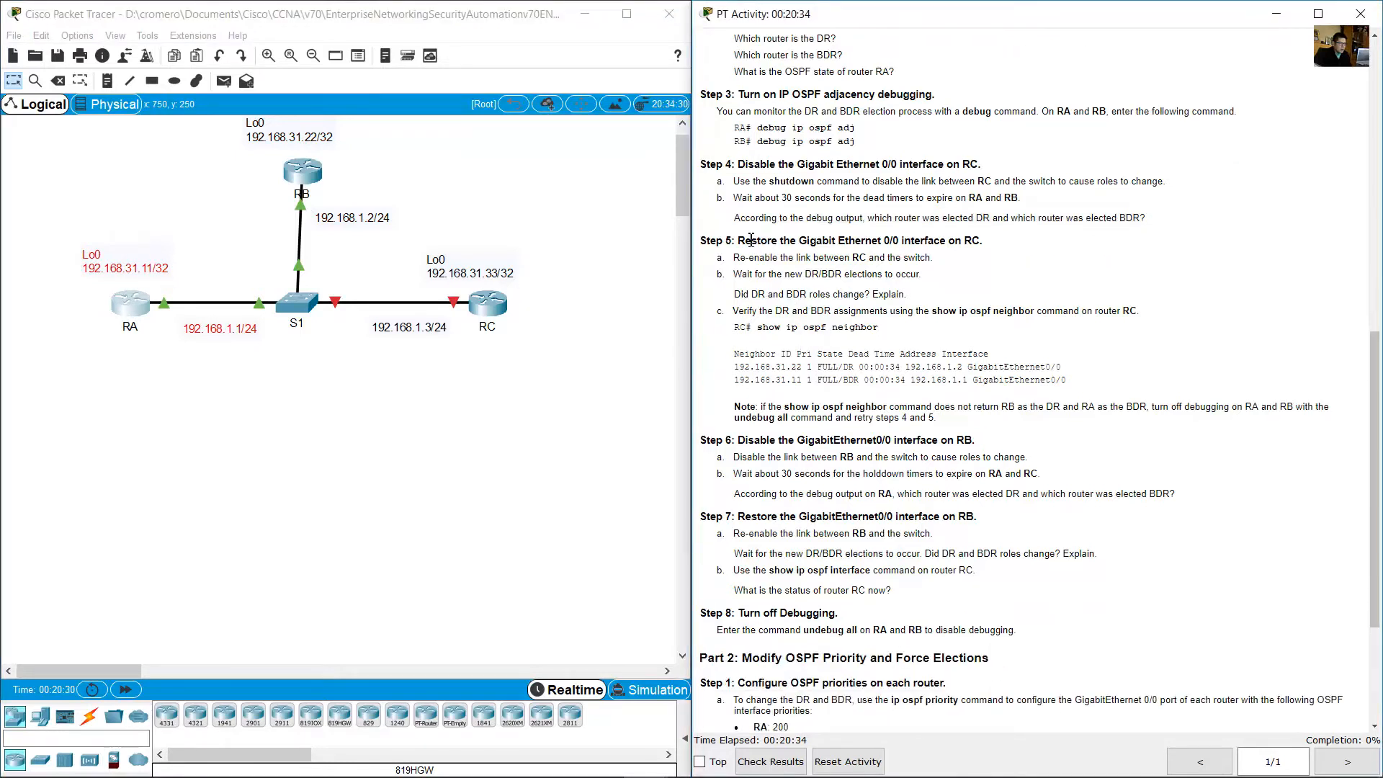
{"action": "left_click_drag", "start_coordinate": [745, 242], "coordinate": [929, 261]}
{"action": "scroll", "coordinate": [866, 264], "scroll_direction": "down", "scroll_amount": 1}
{"action": "left_click_drag", "start_coordinate": [747, 215], "coordinate": [928, 219]}
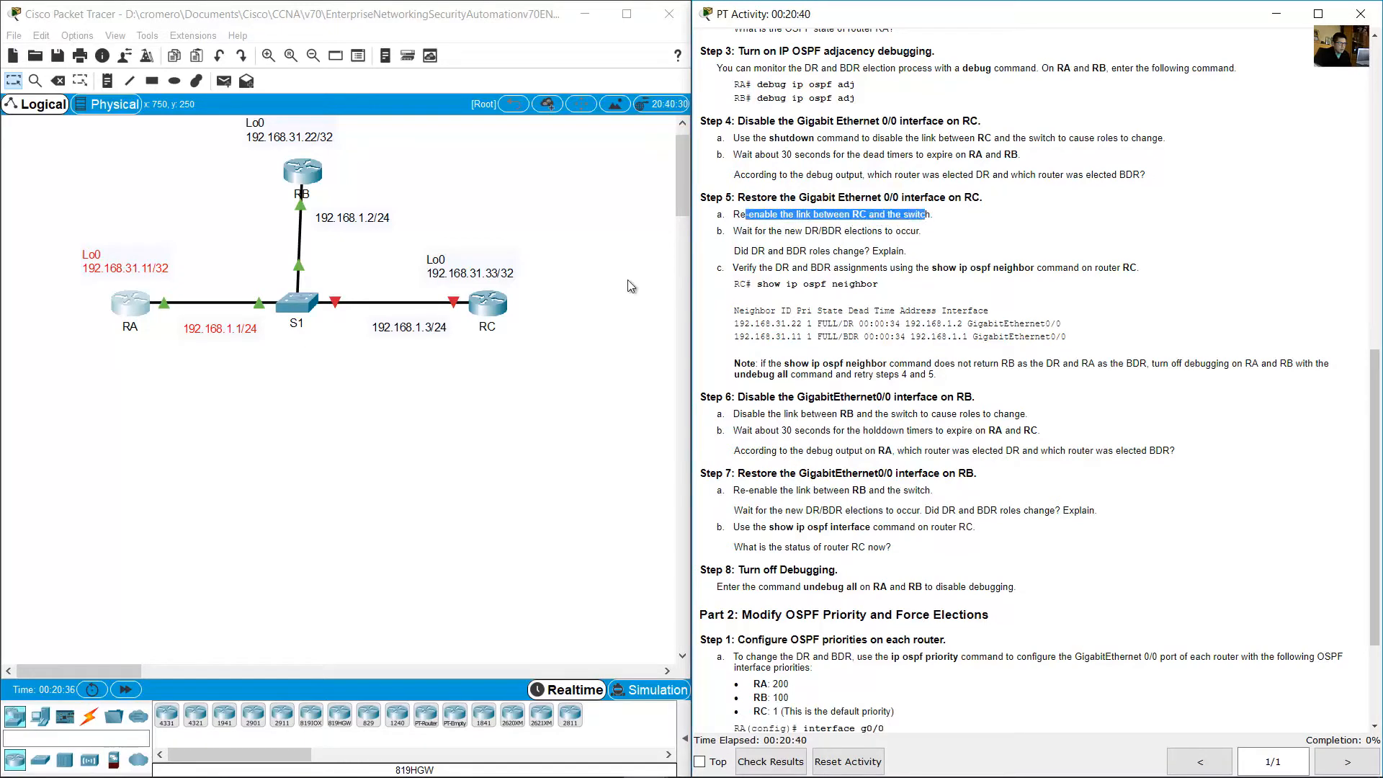
- Re-enable GigabitEthernet0/0 on RC by issuing int g0/0 and no shutdown in its CLI
{"action": "left_click", "coordinate": [479, 378]}
{"action": "left_click", "coordinate": [488, 303]}
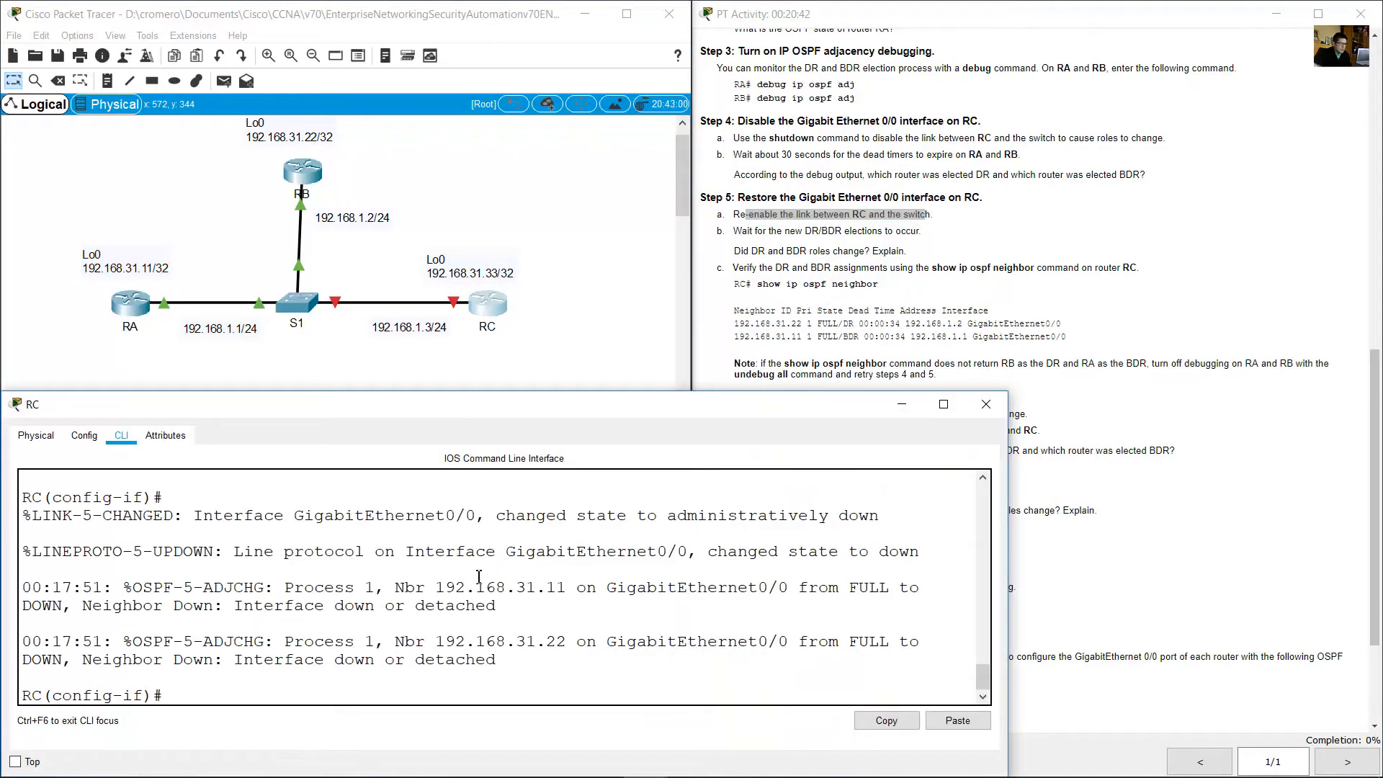
{"action": "key", "text": "Up"}
{"action": "key", "text": "Up"}
{"action": "key", "text": "Return"}
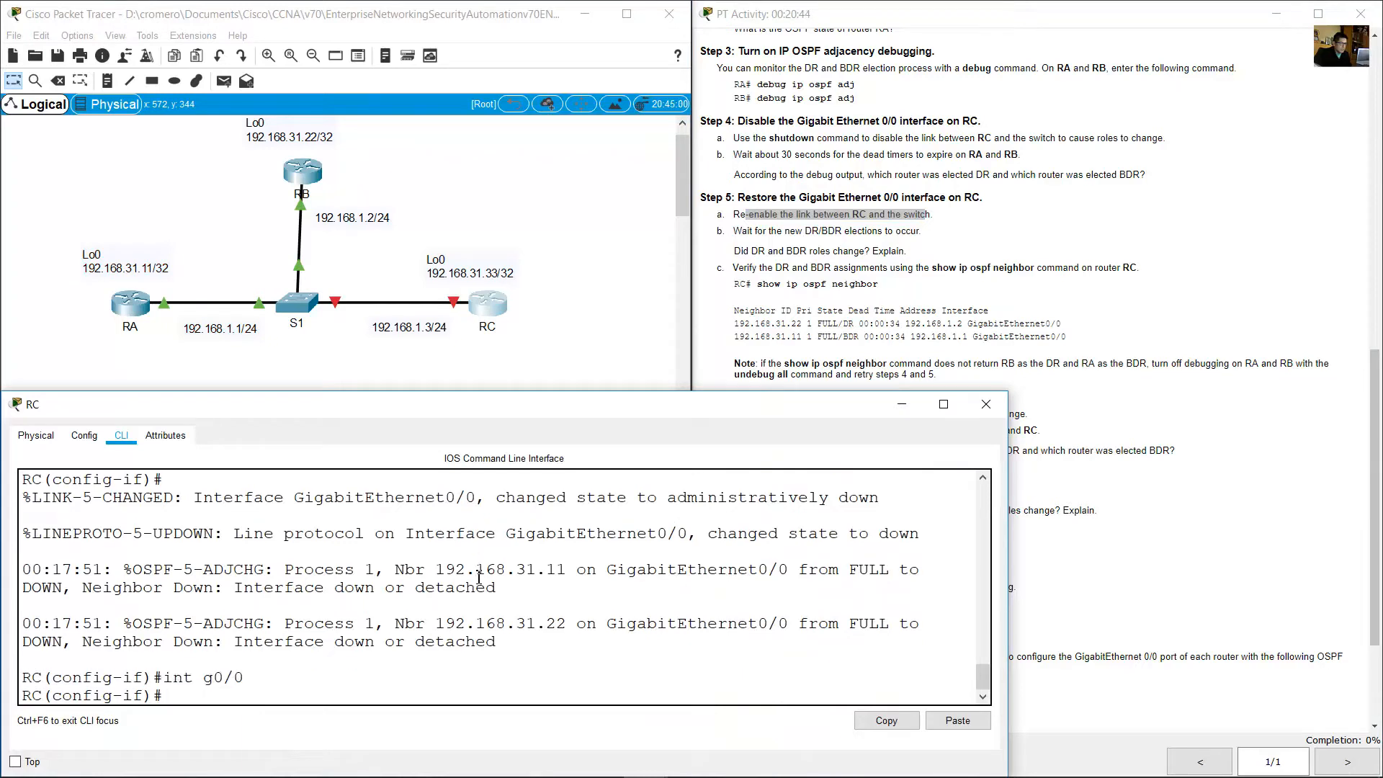
{"action": "key", "text": "Up"}
{"action": "key", "text": "Up"}
{"action": "type", "text": "no"}
{"action": "key", "text": "Return"}
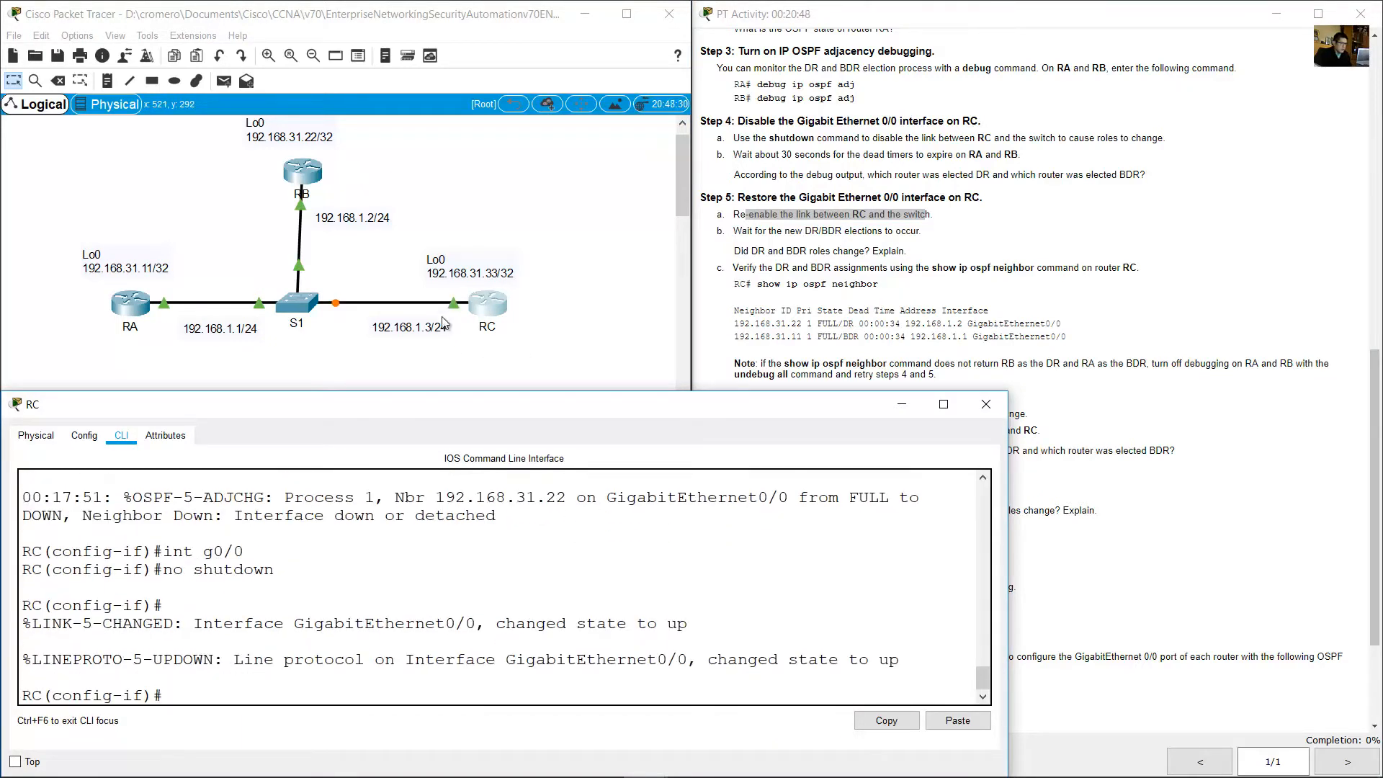
- Check the restored link between S1 and RC and read the Step 5 instruction to wait for the new DR/BDR elections
{"action": "left_click", "coordinate": [465, 223]}
{"action": "left_click_drag", "start_coordinate": [470, 401], "coordinate": [424, 294]}
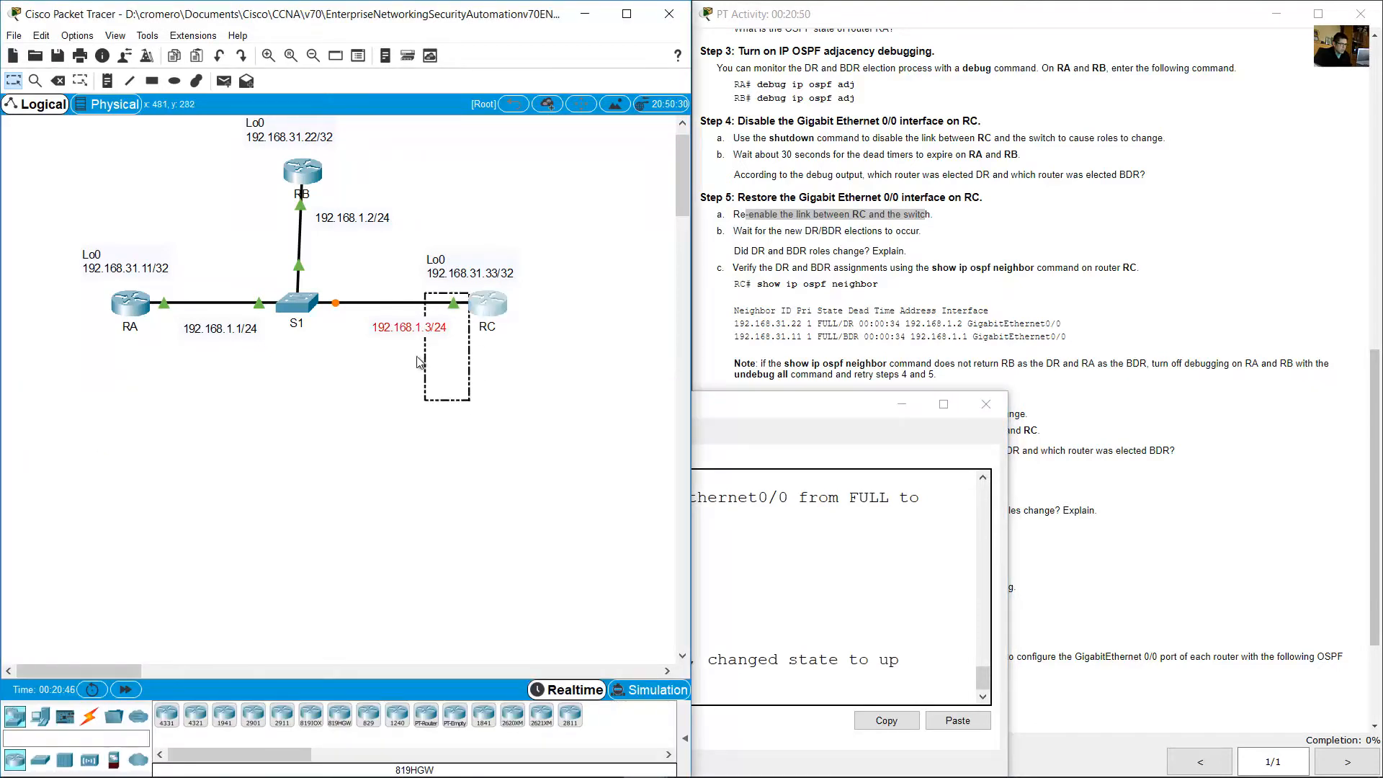
{"action": "left_click", "coordinate": [356, 390]}
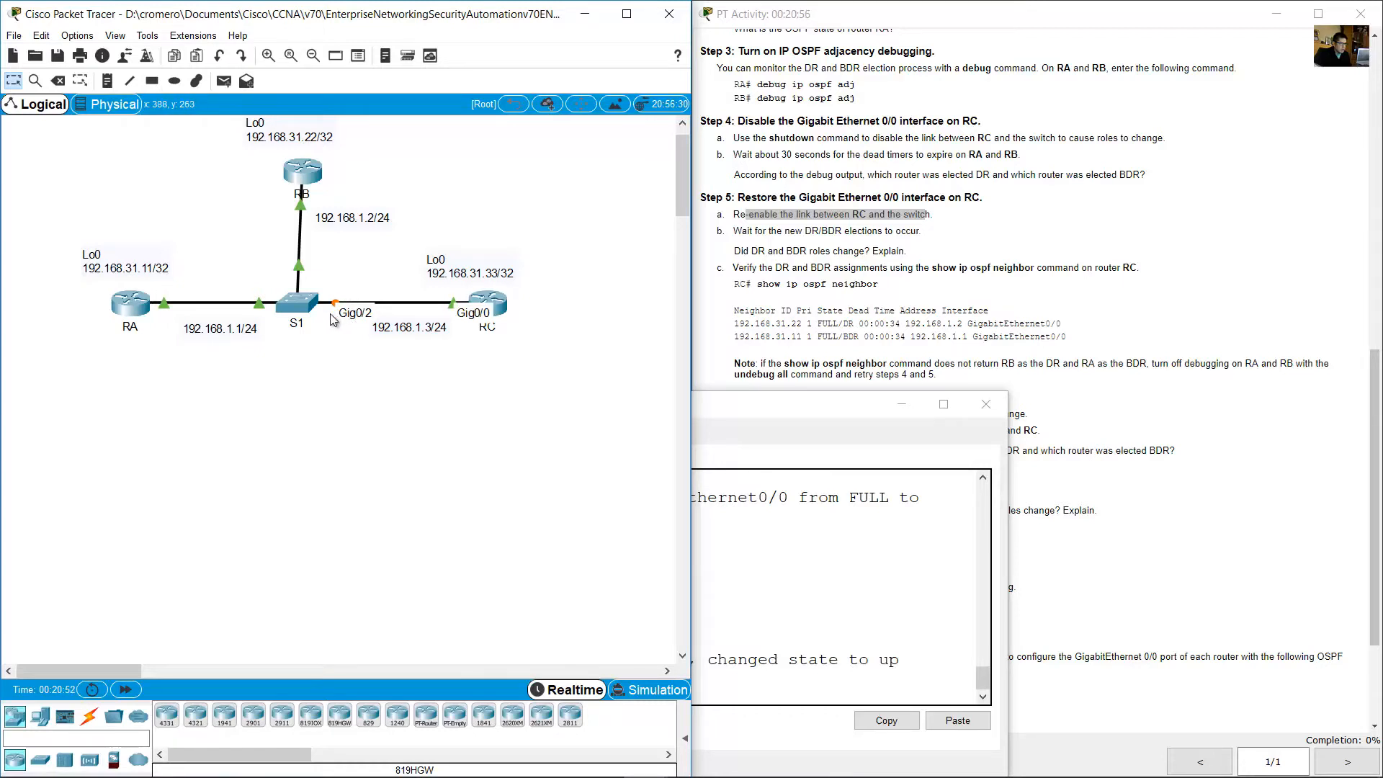
{"action": "left_click", "coordinate": [941, 308]}
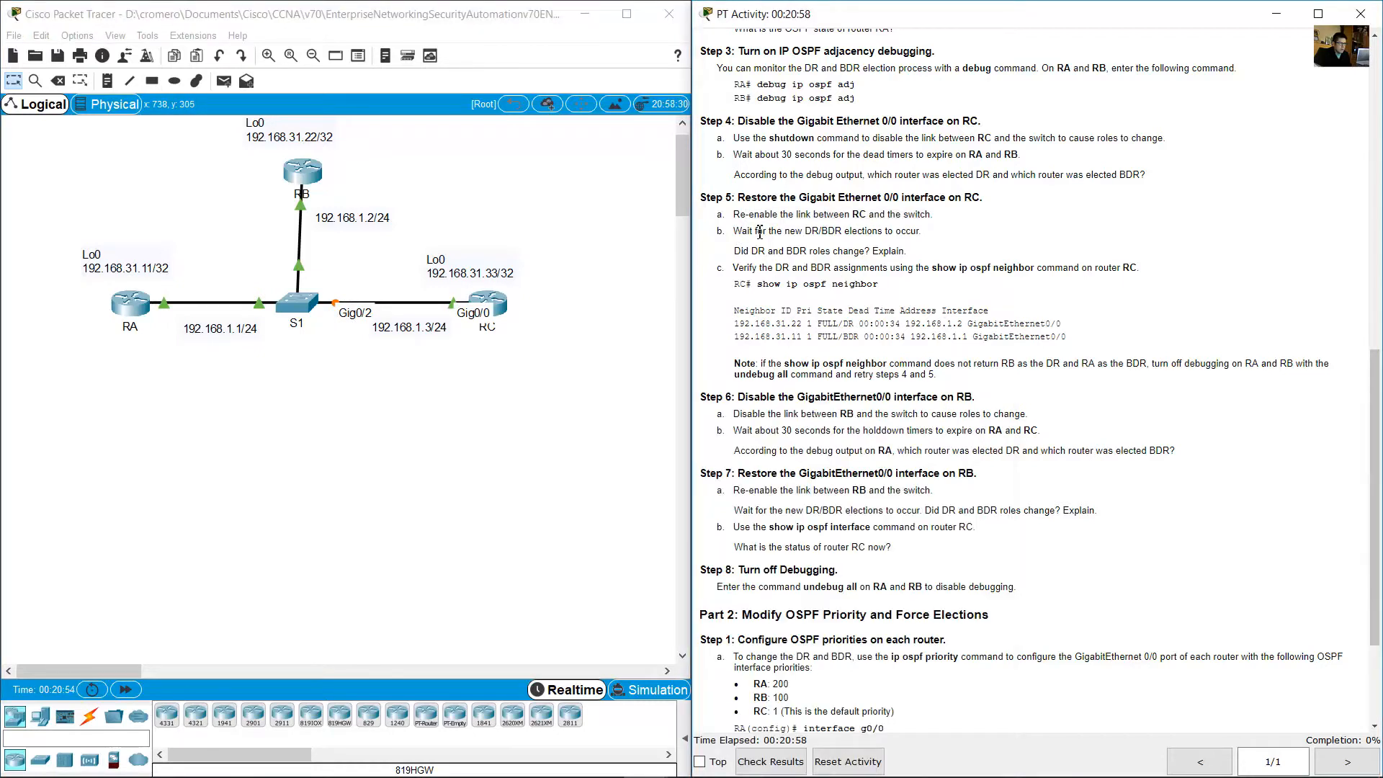
{"action": "left_click_drag", "start_coordinate": [734, 232], "coordinate": [924, 231]}
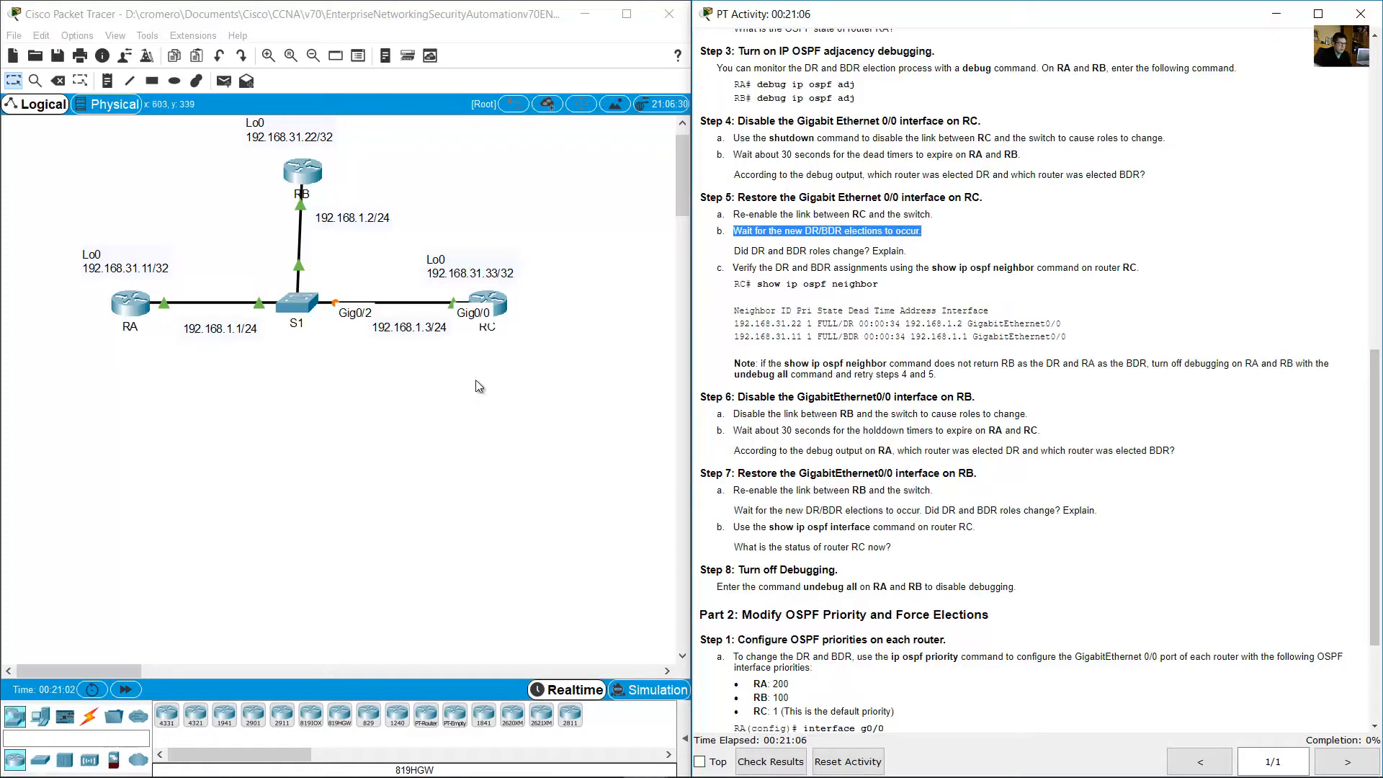
{"action": "left_click", "coordinate": [447, 381]}
{"action": "left_click_drag", "start_coordinate": [309, 326], "coordinate": [306, 341]}
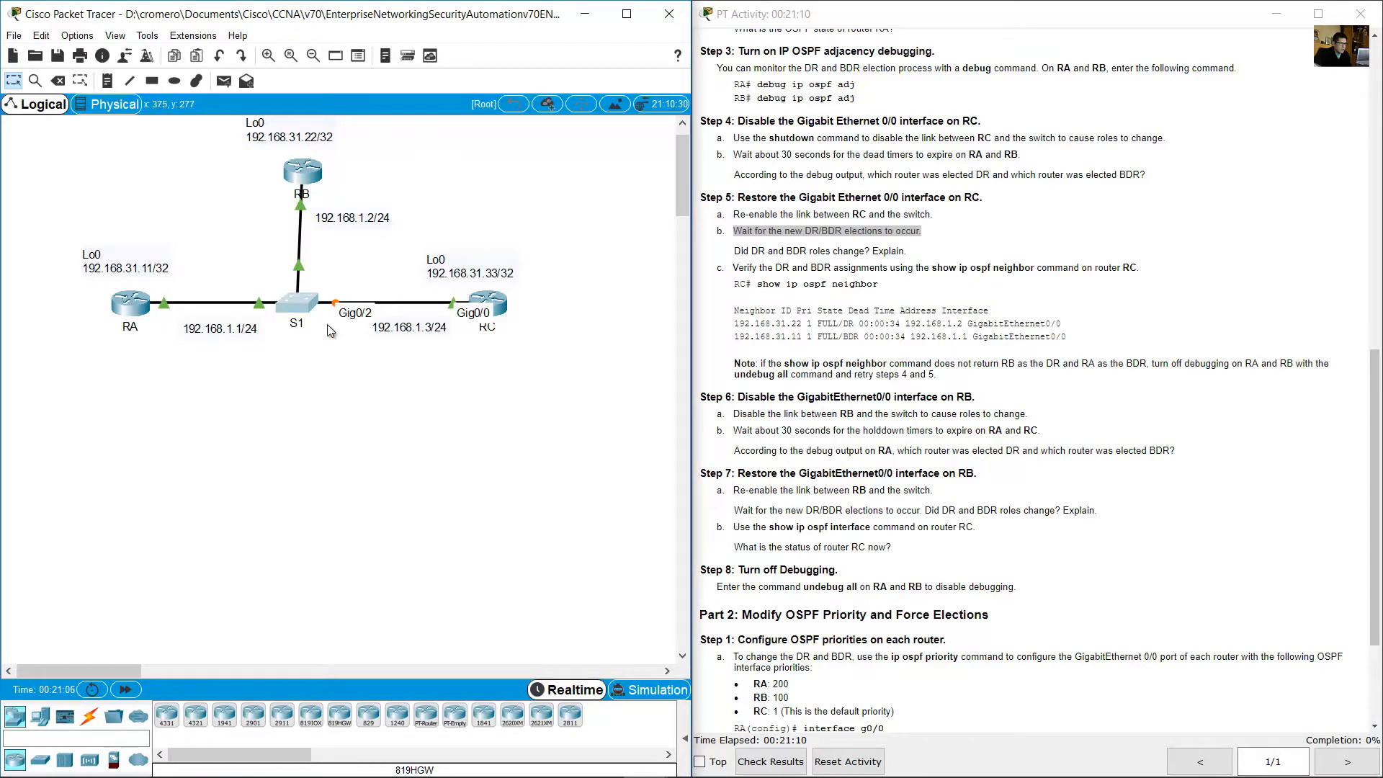
- Wait for S1's Gig0/2 port toward RC to come up while examining the link in the topology
{"action": "left_click", "coordinate": [934, 274]}
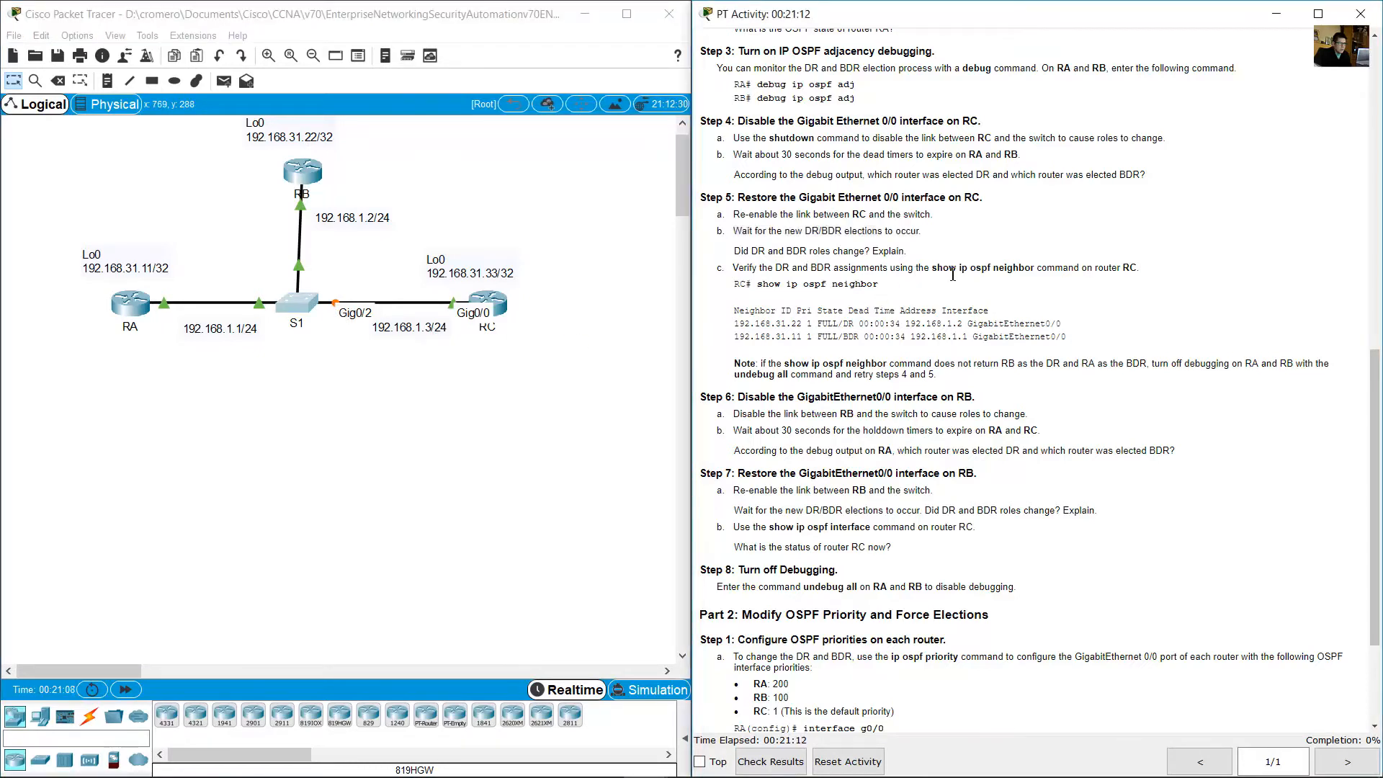
{"action": "left_click_drag", "start_coordinate": [553, 394], "coordinate": [312, 230]}
{"action": "left_click", "coordinate": [573, 199]}
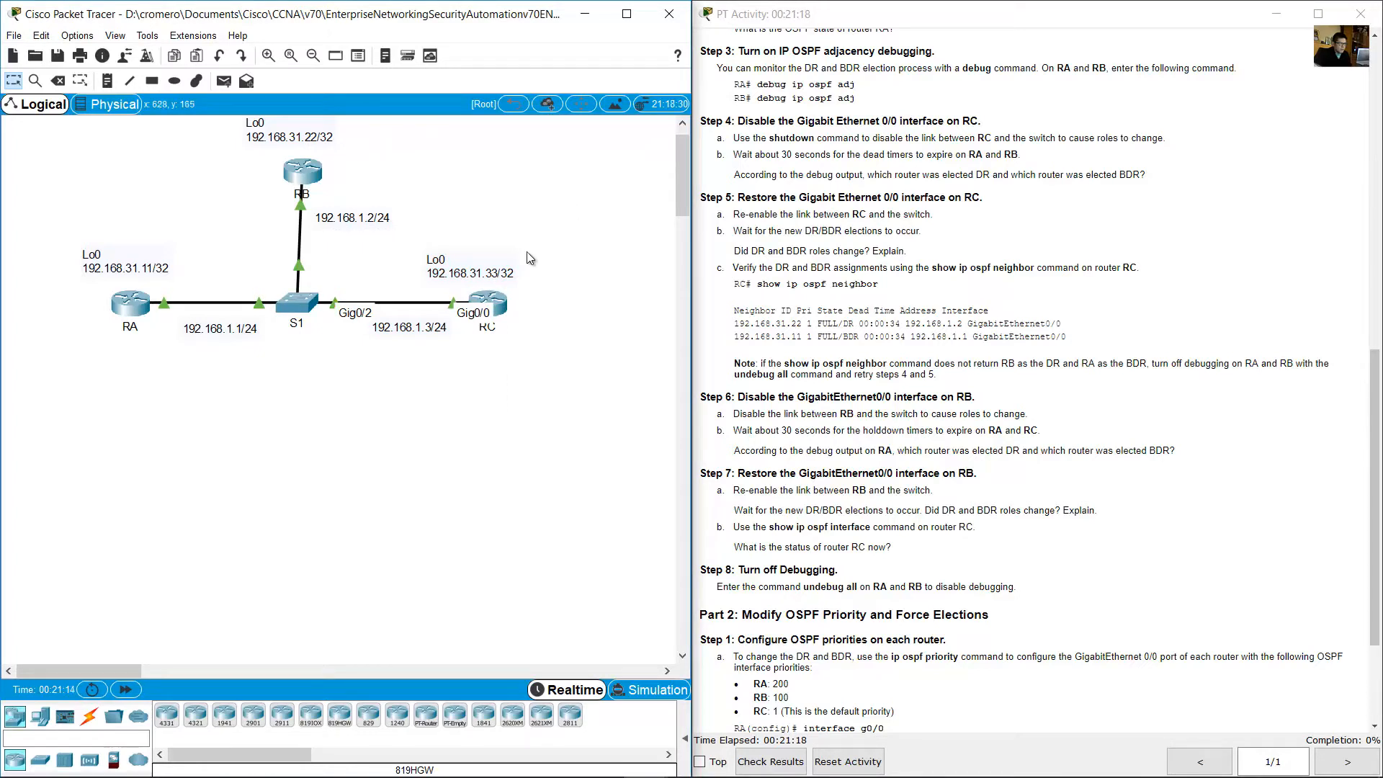
{"action": "left_click_drag", "start_coordinate": [314, 351], "coordinate": [447, 270]}
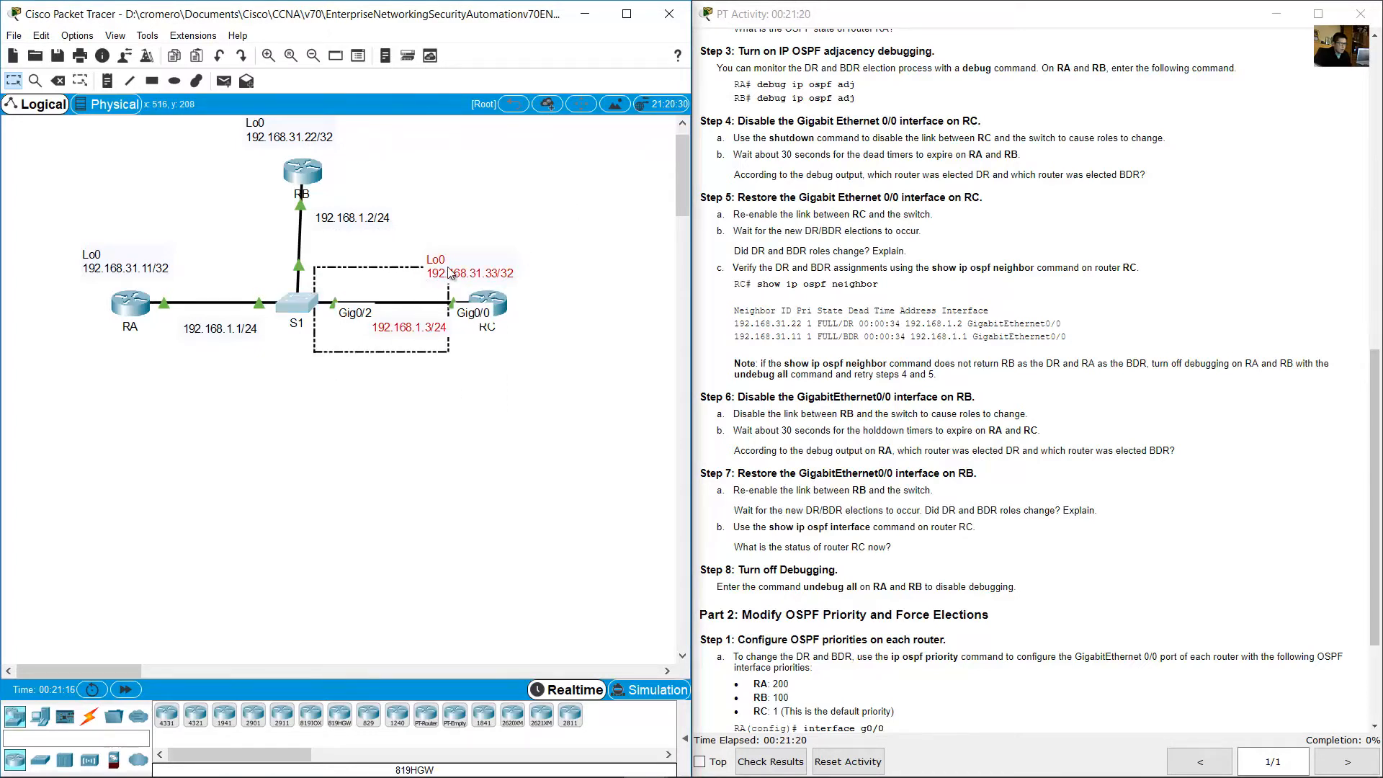
{"action": "left_click", "coordinate": [544, 283]}
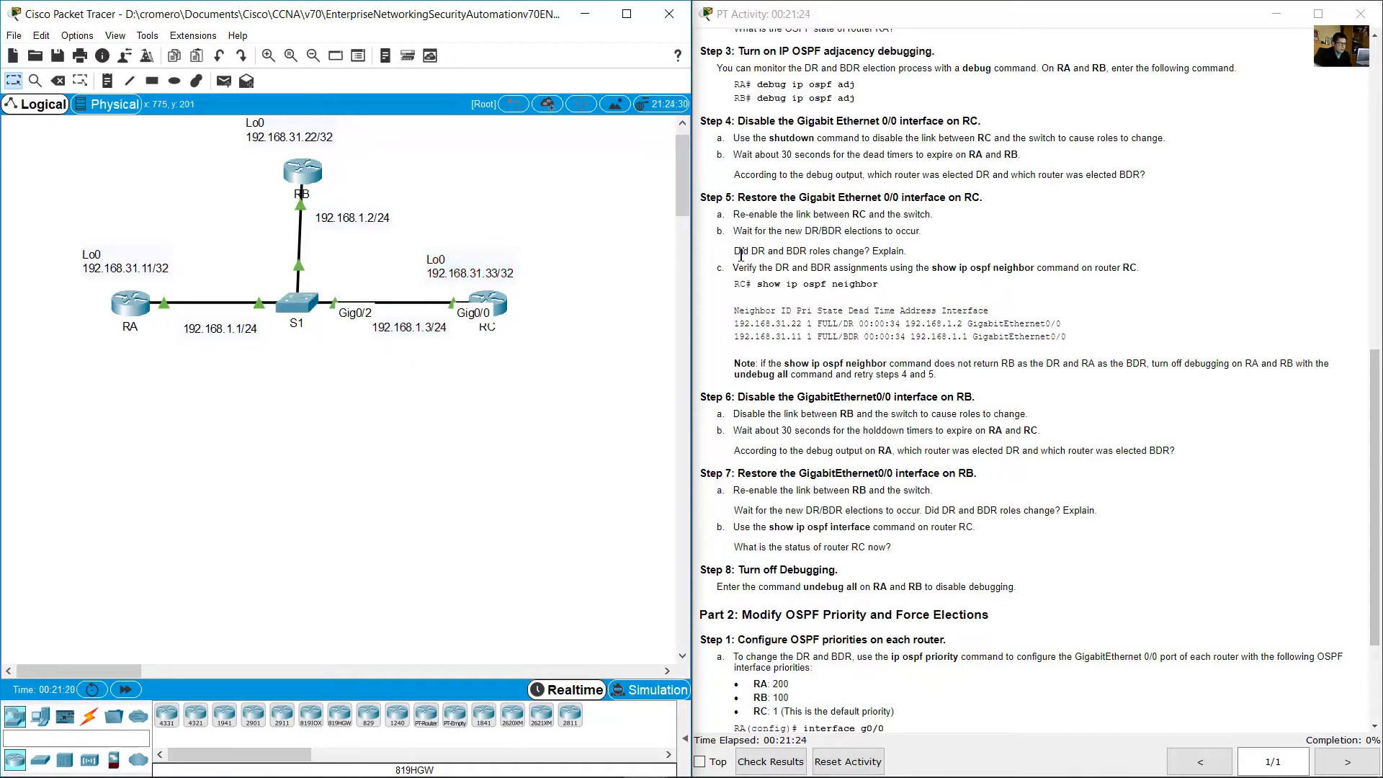
- Read the question about DR and BDR role changes, exit configuration mode on RC with end, and run show ip ospf neighbor
{"action": "left_click_drag", "start_coordinate": [735, 252], "coordinate": [926, 258]}
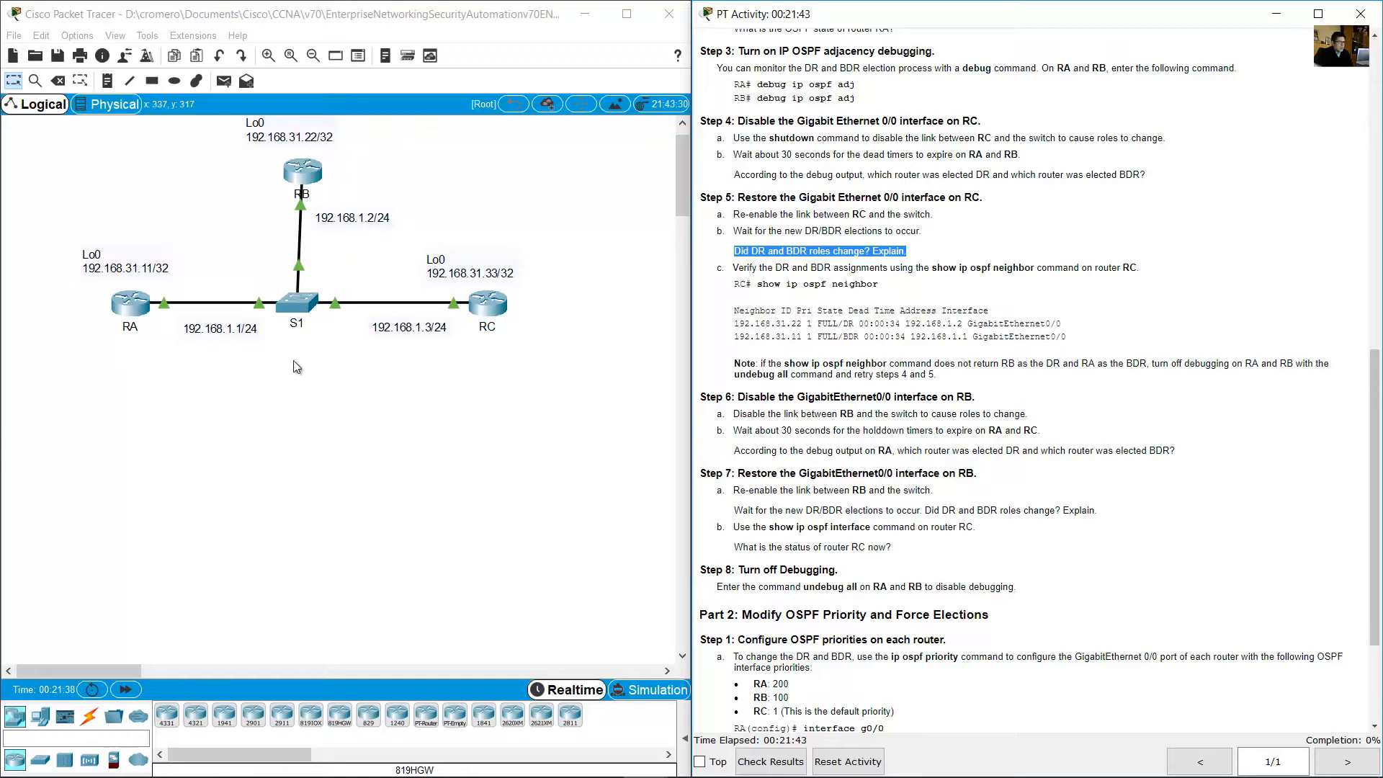
{"action": "left_click", "coordinate": [486, 304]}
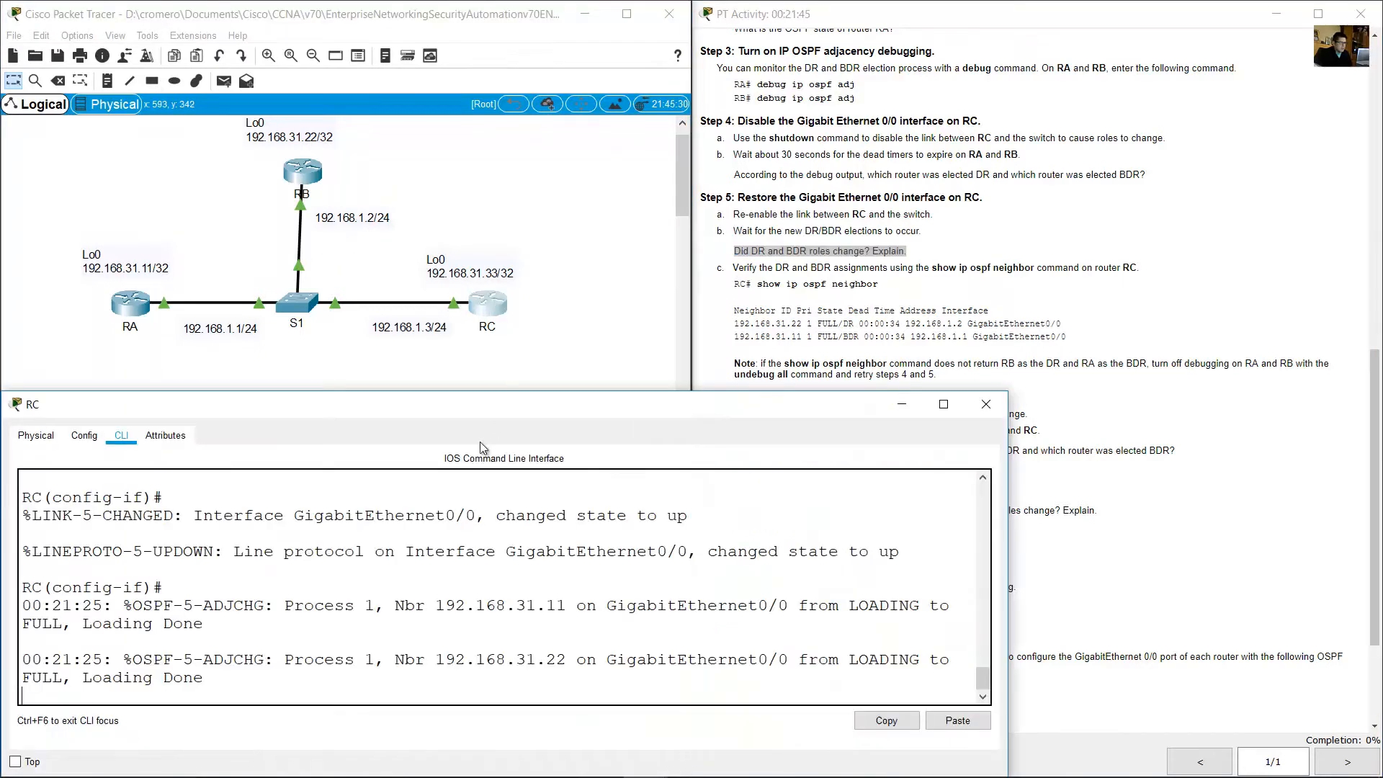
{"action": "key", "text": "Return"}
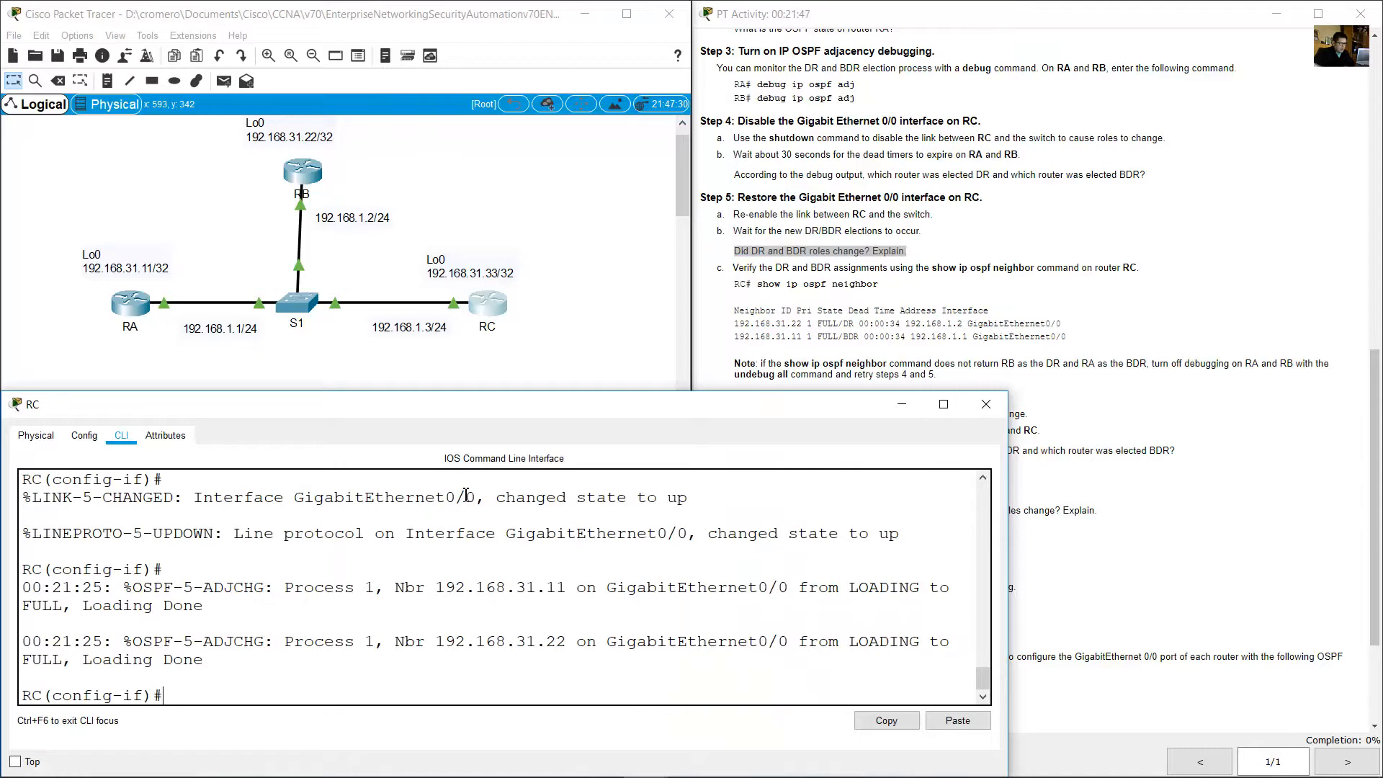
{"action": "key", "text": "Return"}
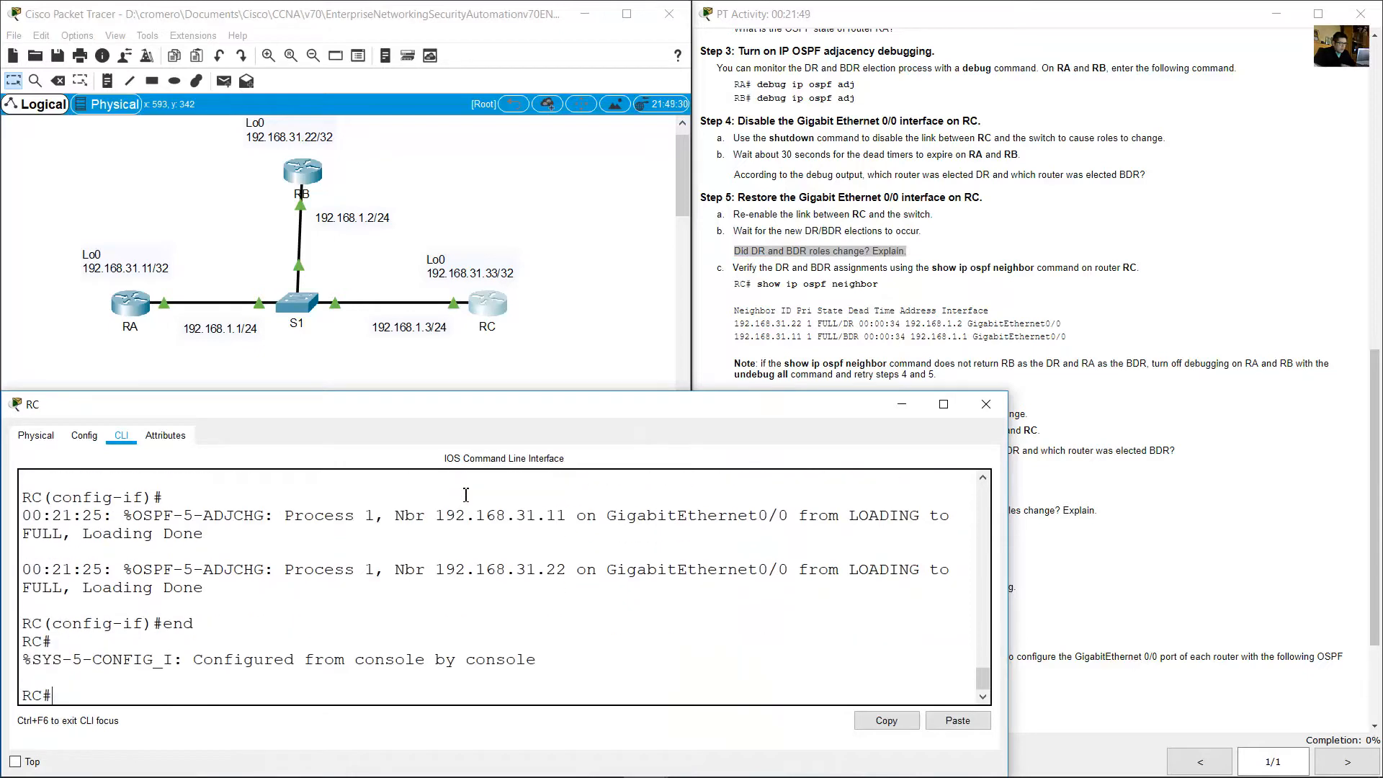
{"action": "type", "text": "show ip ospf neighbor"}
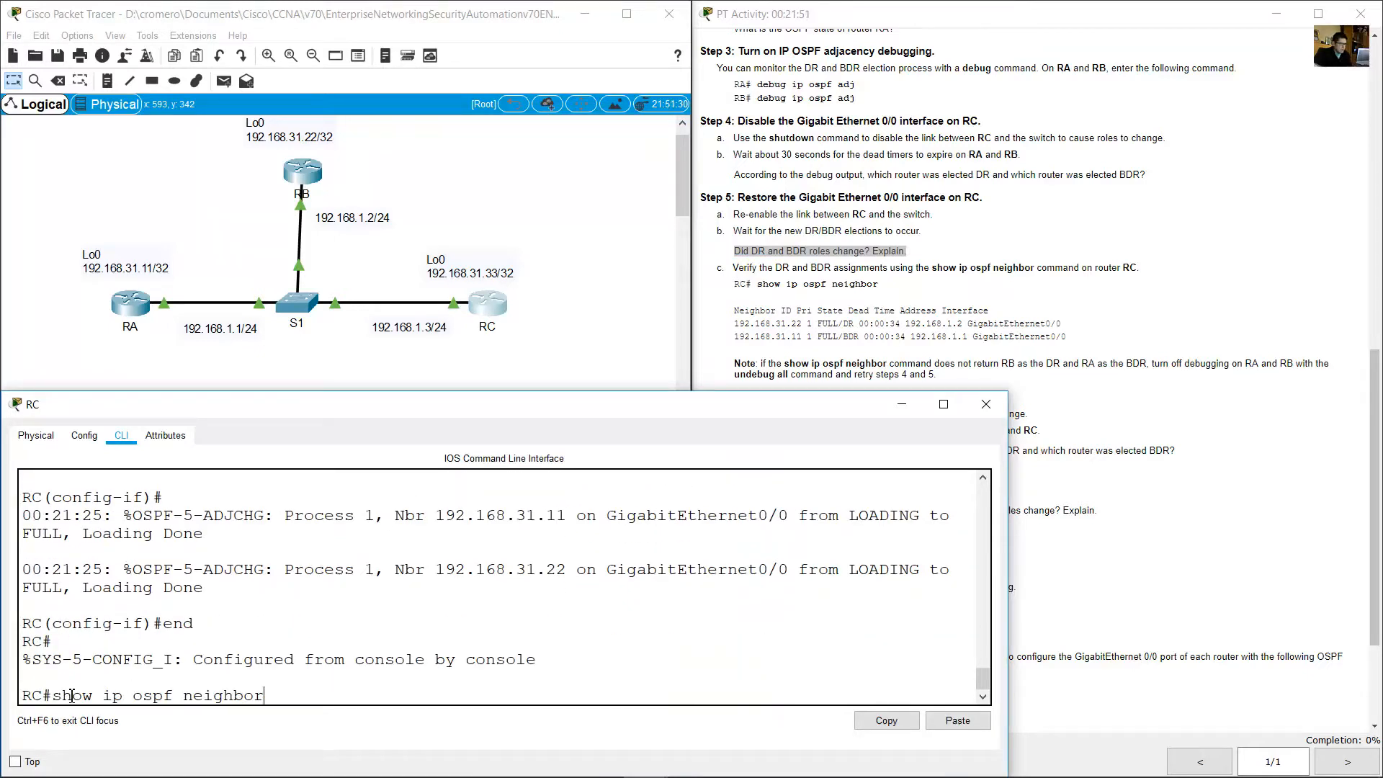
{"action": "left_click_drag", "start_coordinate": [60, 695], "coordinate": [263, 698]}
{"action": "key", "text": "Return"}
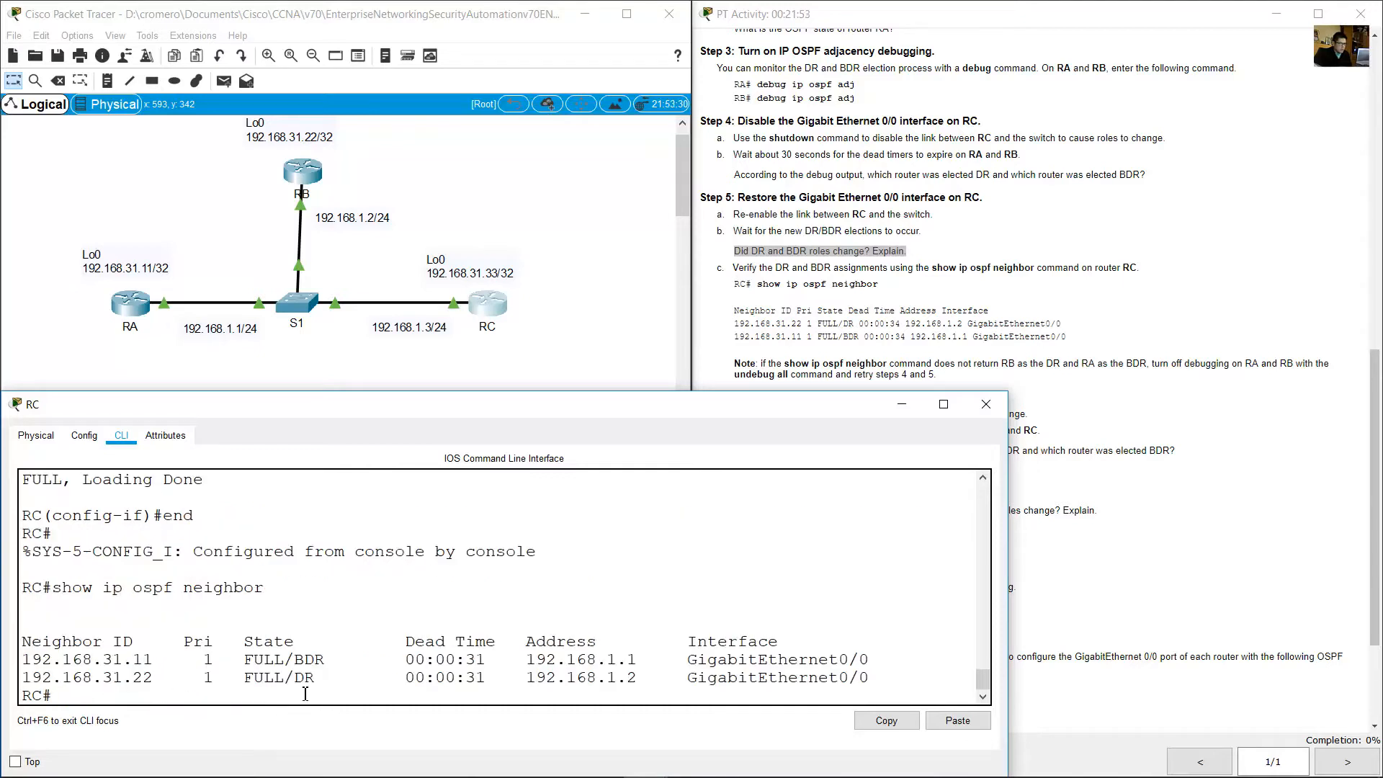
- Examine the DR and BDR states of RC's two OSPF neighbors and relate them to RC's place in the topology
{"action": "left_click_drag", "start_coordinate": [32, 659], "coordinate": [872, 677]}
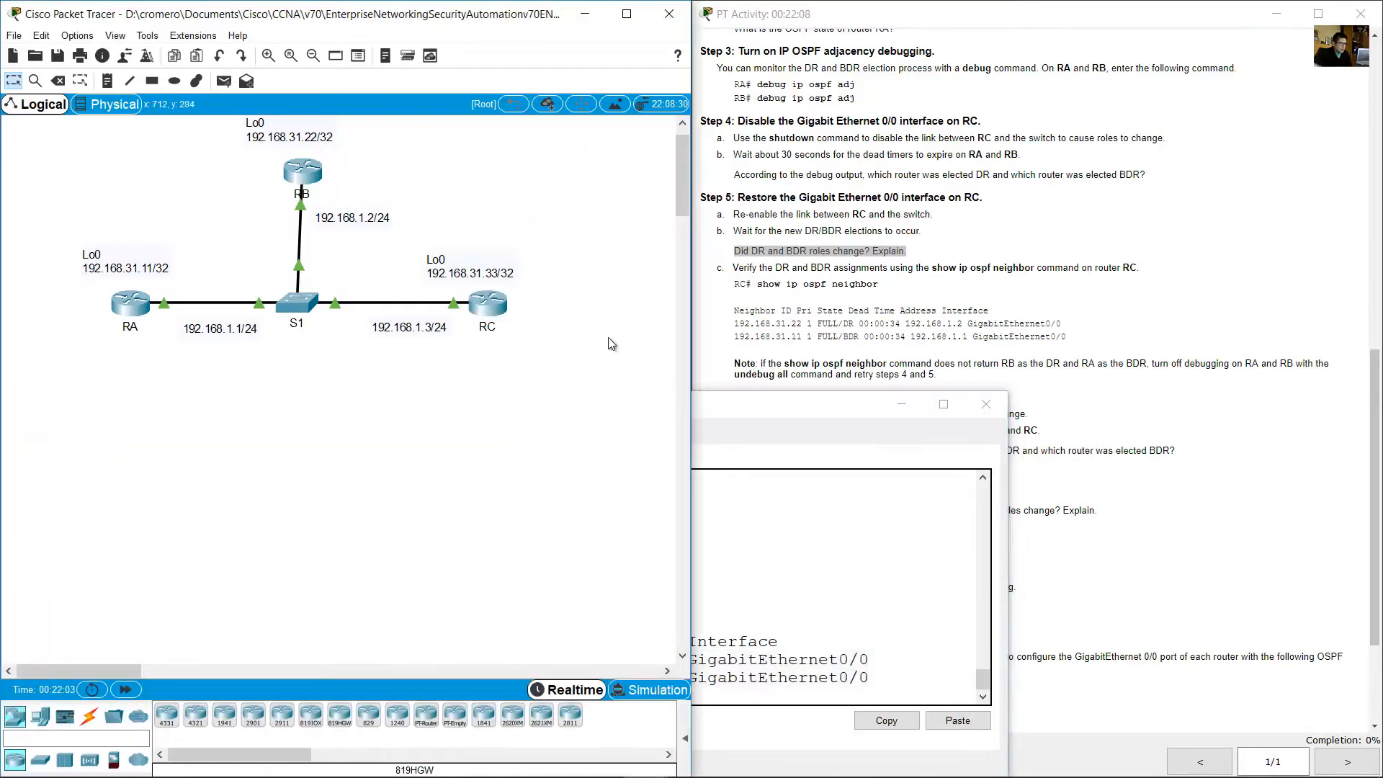
{"action": "left_click_drag", "start_coordinate": [555, 408], "coordinate": [454, 246]}
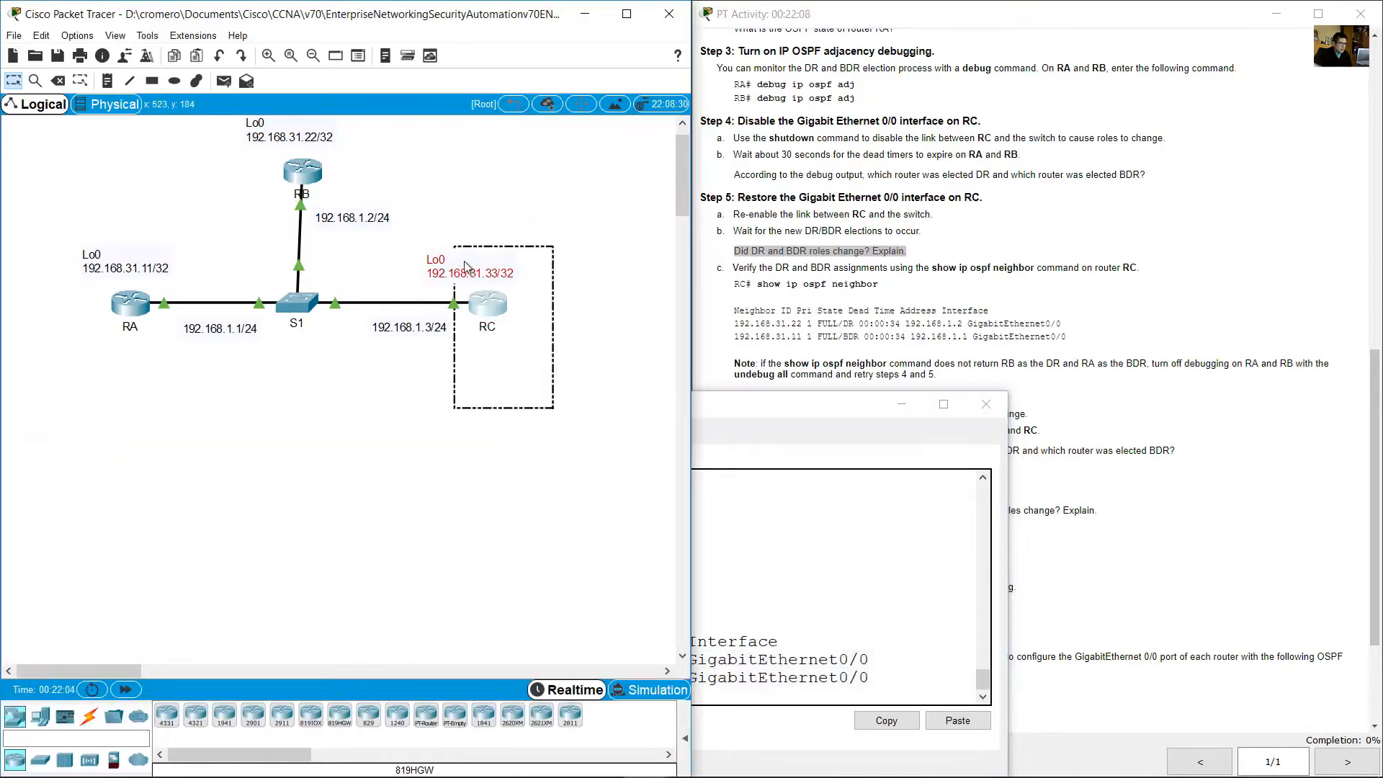
{"action": "left_click", "coordinate": [726, 568]}
{"action": "left_click_drag", "start_coordinate": [48, 665], "coordinate": [872, 679]}
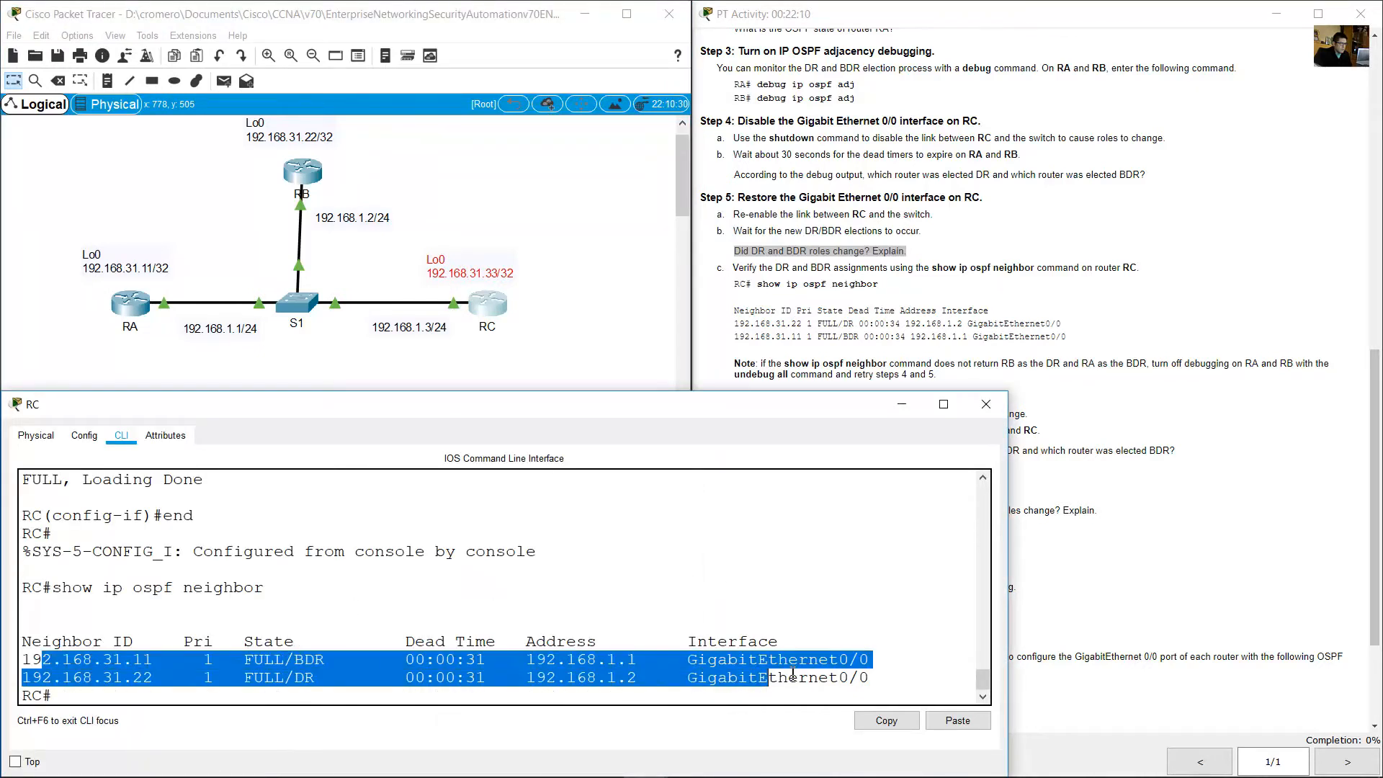
- Match neighbor 192.168.31.11 in RC's OSPF neighbor table to its router in the topology and check its DR/BDR state
{"action": "left_click", "coordinate": [627, 196]}
{"action": "left_click_drag", "start_coordinate": [423, 176], "coordinate": [285, 174]}
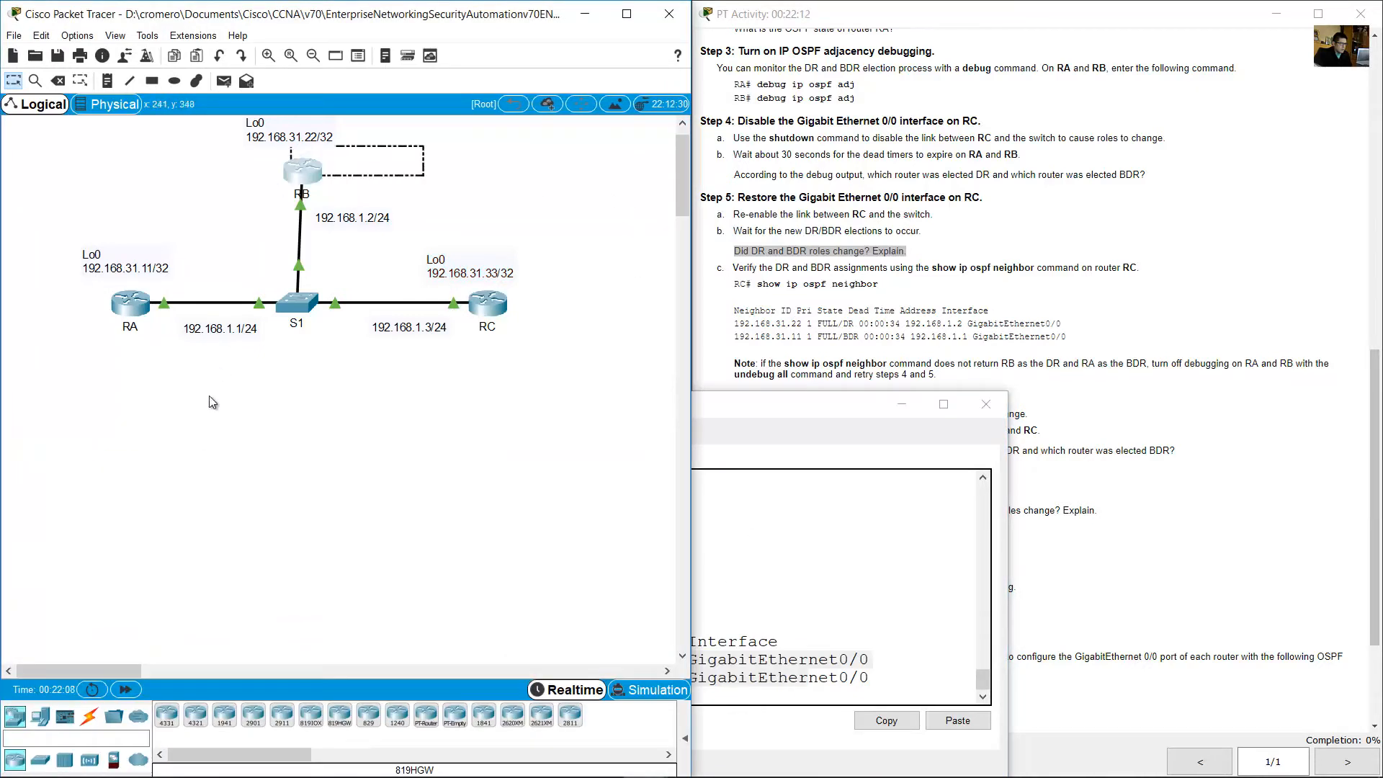
{"action": "left_click_drag", "start_coordinate": [201, 400], "coordinate": [133, 292]}
{"action": "left_click", "coordinate": [535, 407]}
{"action": "left_click", "coordinate": [856, 633]}
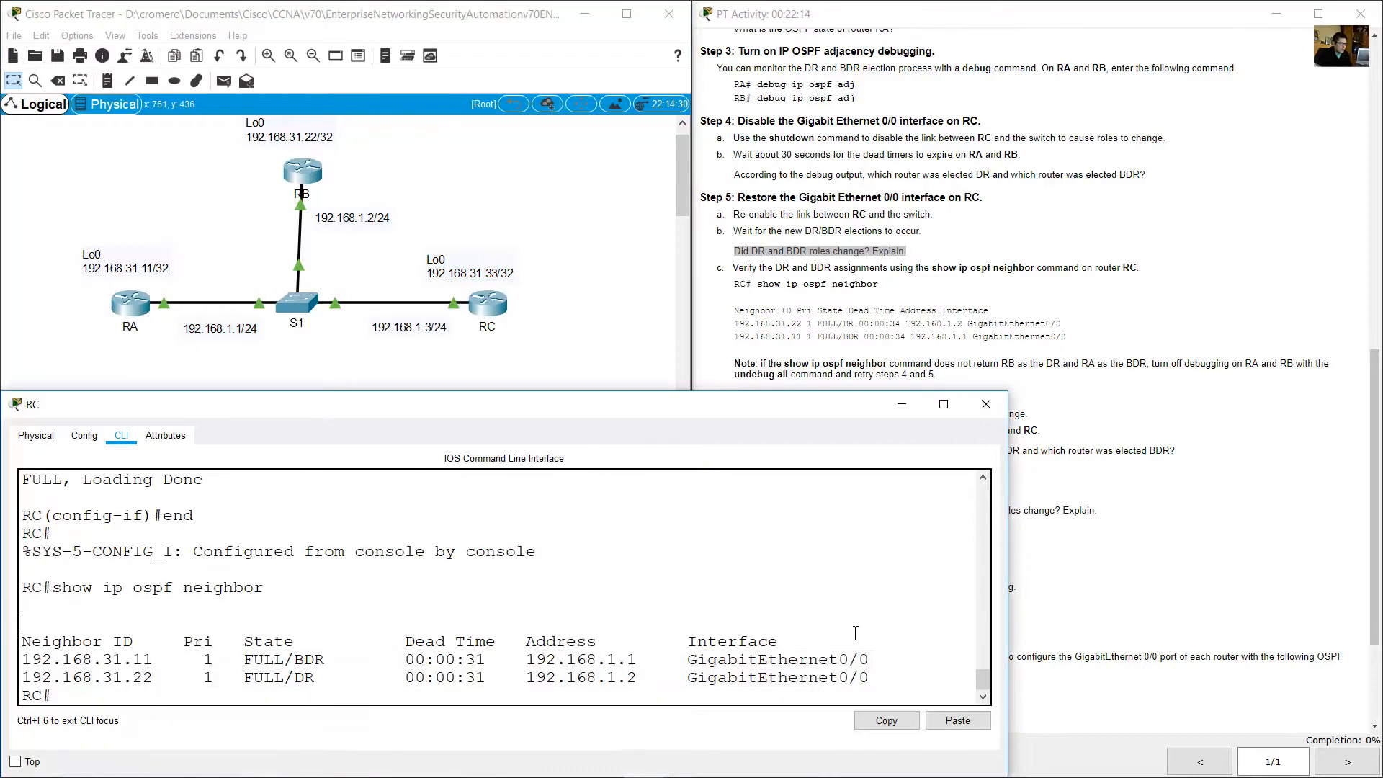
{"action": "left_click_drag", "start_coordinate": [98, 663], "coordinate": [153, 663]}
{"action": "left_click_drag", "start_coordinate": [201, 203], "coordinate": [98, 326]}
{"action": "left_click", "coordinate": [756, 611]}
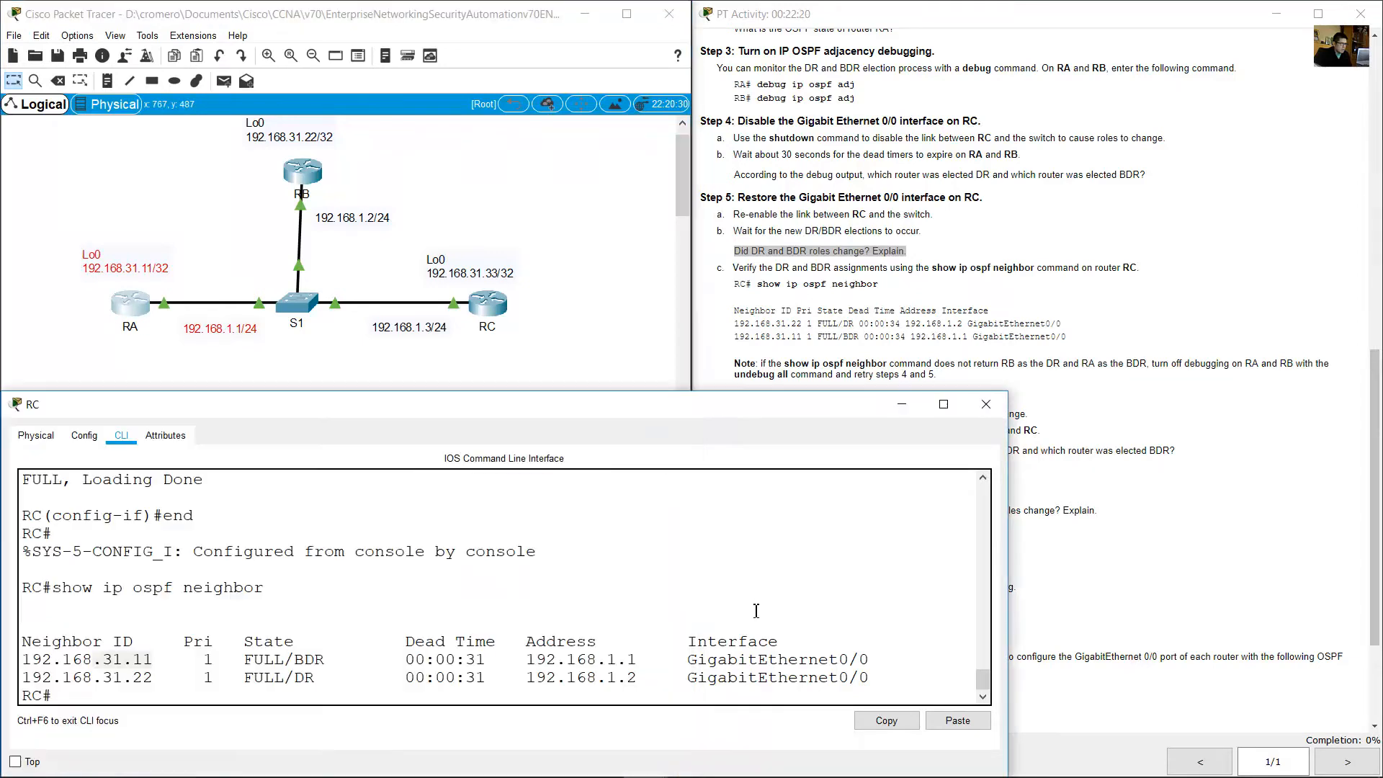
{"action": "double_click", "coordinate": [306, 662]}
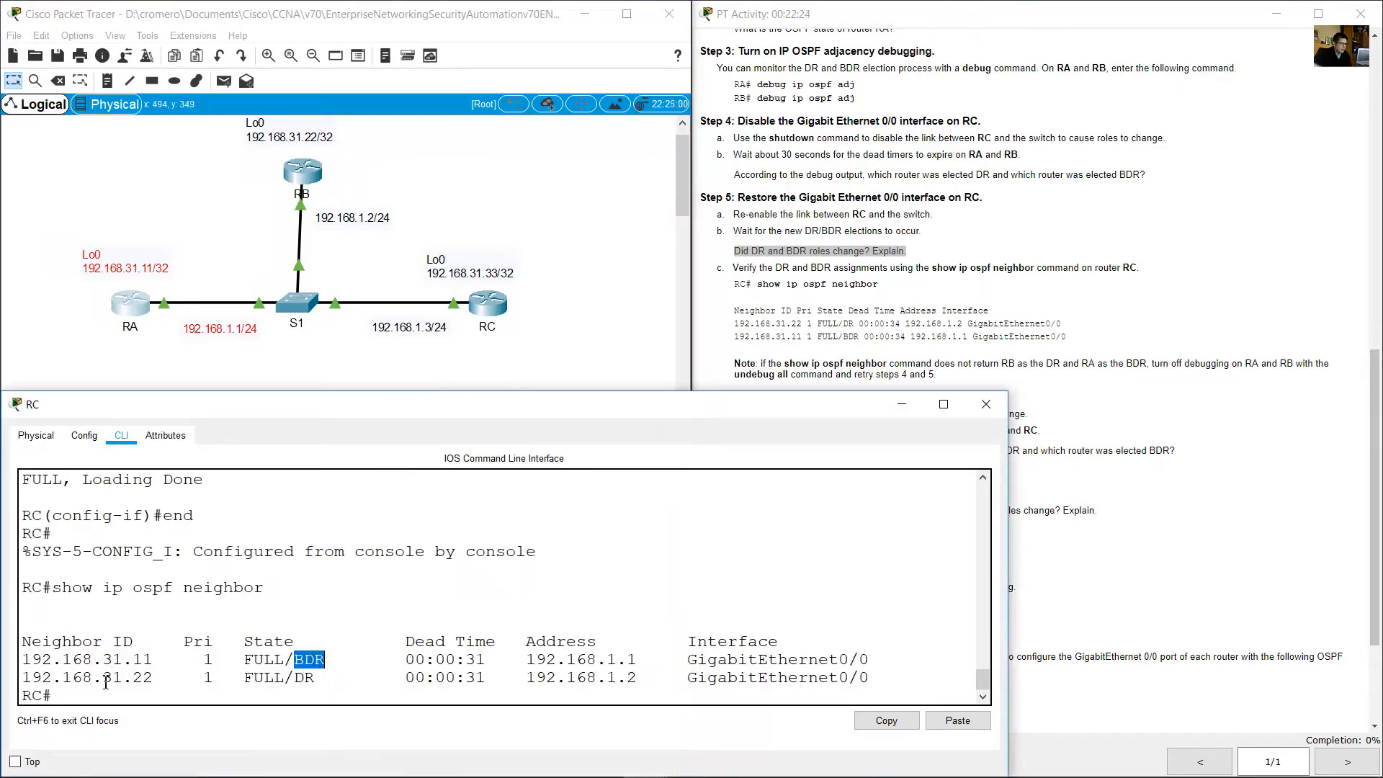
- Match neighbor 192.168.31.22 in RC's OSPF neighbor table to its router in the topology and check its DR/BDR state
{"action": "left_click_drag", "start_coordinate": [106, 682], "coordinate": [156, 681]}
{"action": "left_click", "coordinate": [446, 324]}
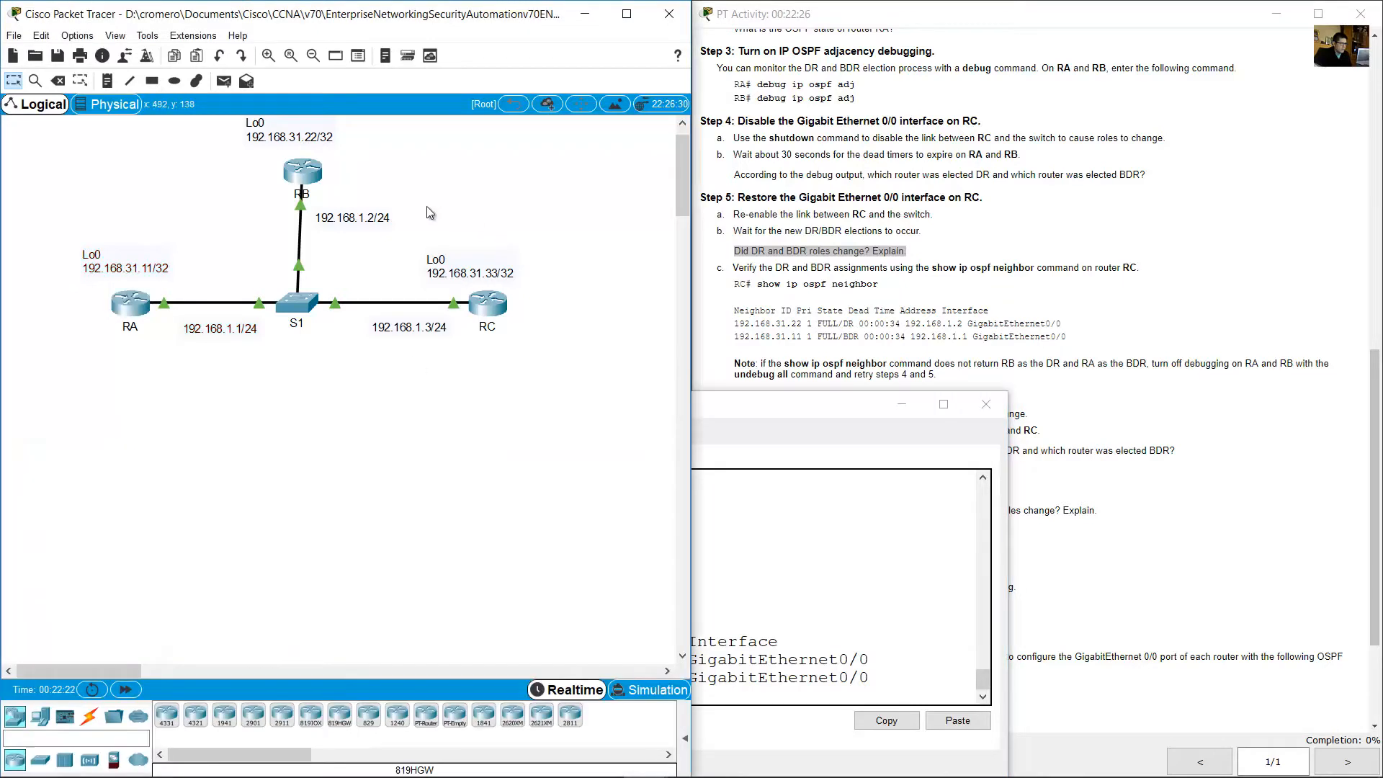
{"action": "left_click_drag", "start_coordinate": [379, 162], "coordinate": [248, 126]}
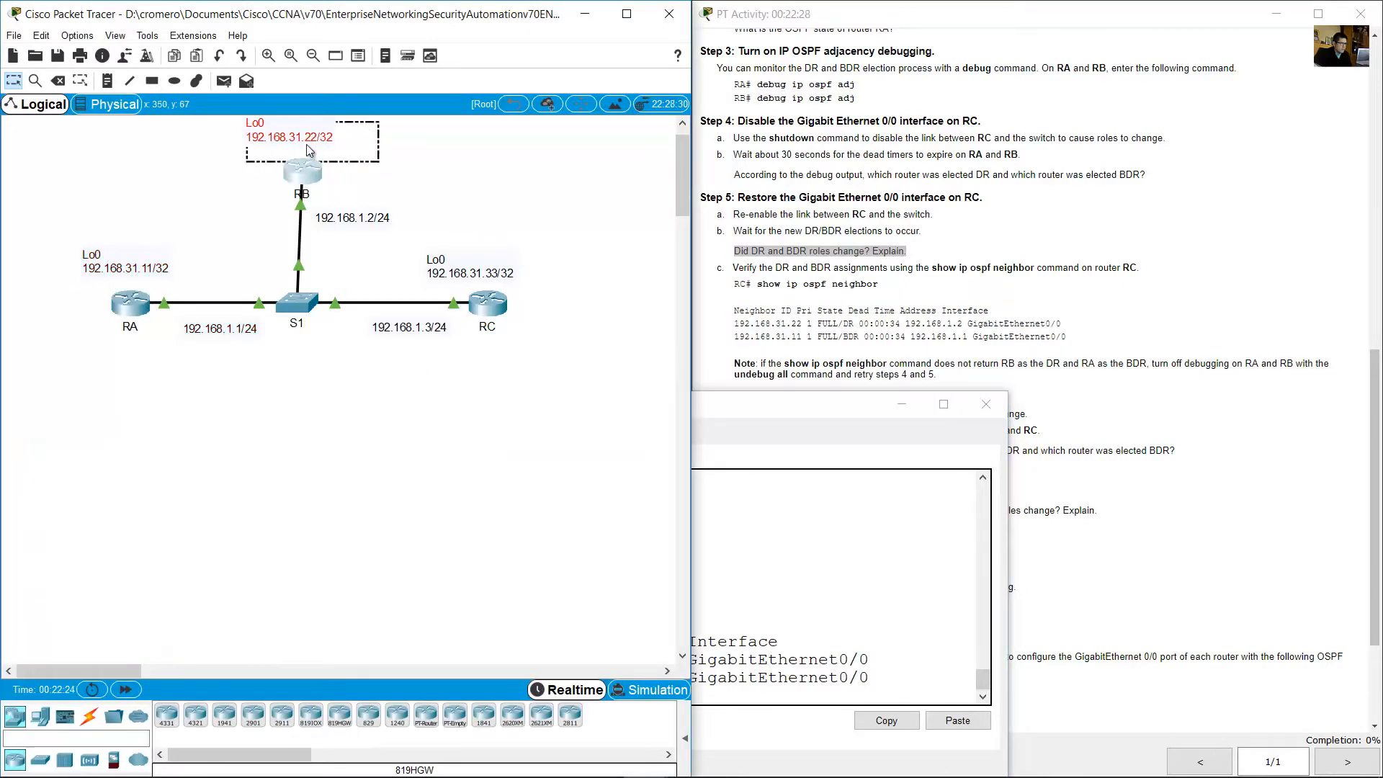
{"action": "left_click", "coordinate": [641, 642]}
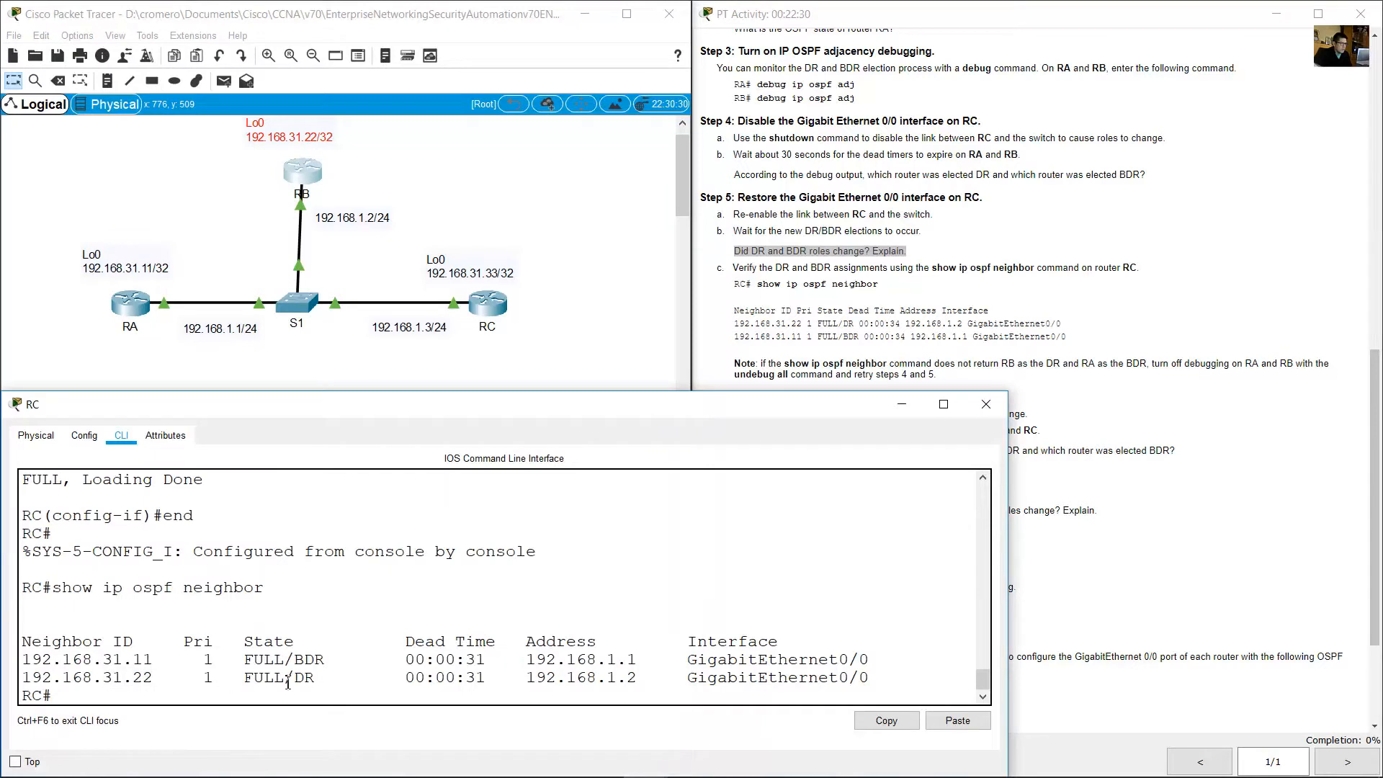
{"action": "left_click_drag", "start_coordinate": [294, 679], "coordinate": [317, 680]}
- Run show ip ospf interface on RC to inspect the router's own OSPF role
{"action": "left_click", "coordinate": [574, 318]}
{"action": "left_click_drag", "start_coordinate": [522, 400], "coordinate": [525, 355]}
{"action": "left_click", "coordinate": [860, 590]}
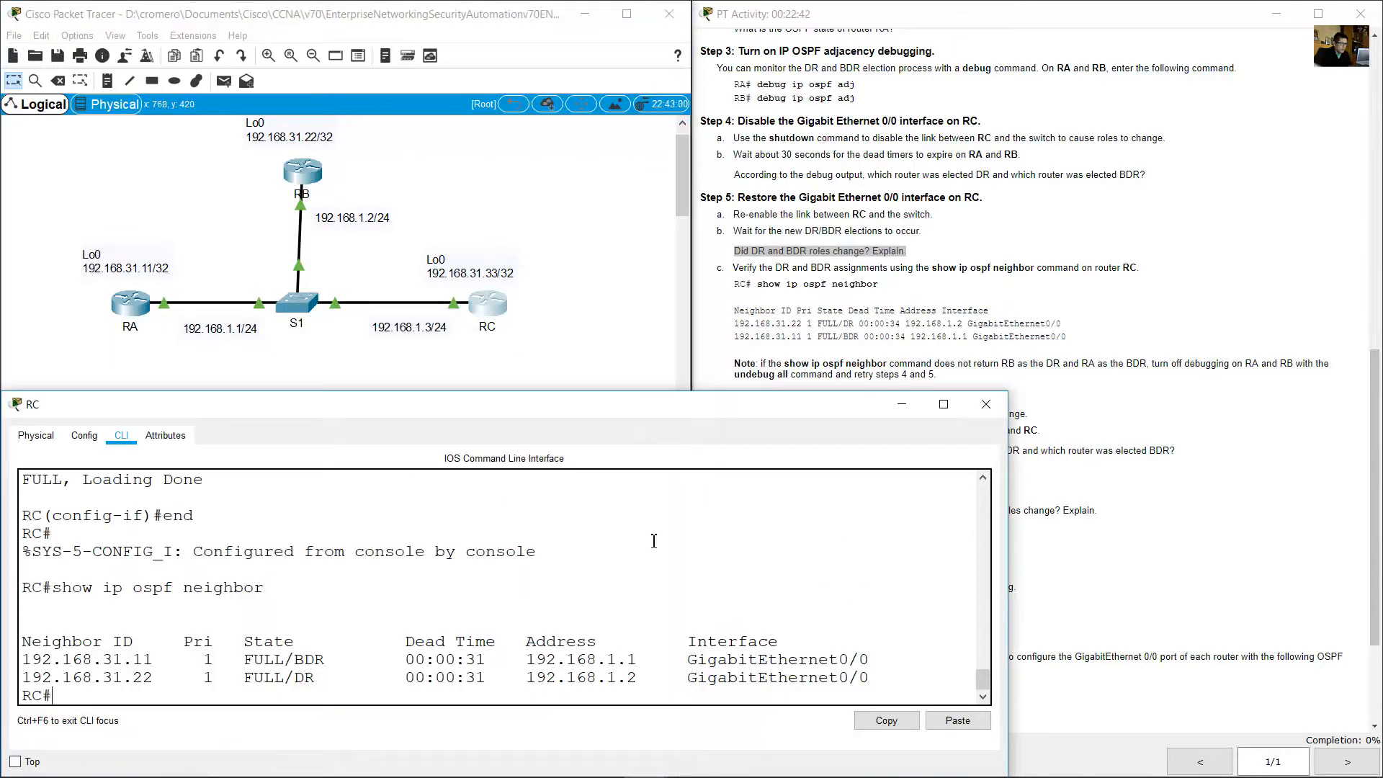
{"action": "type", "text": "show ip ospf i"}
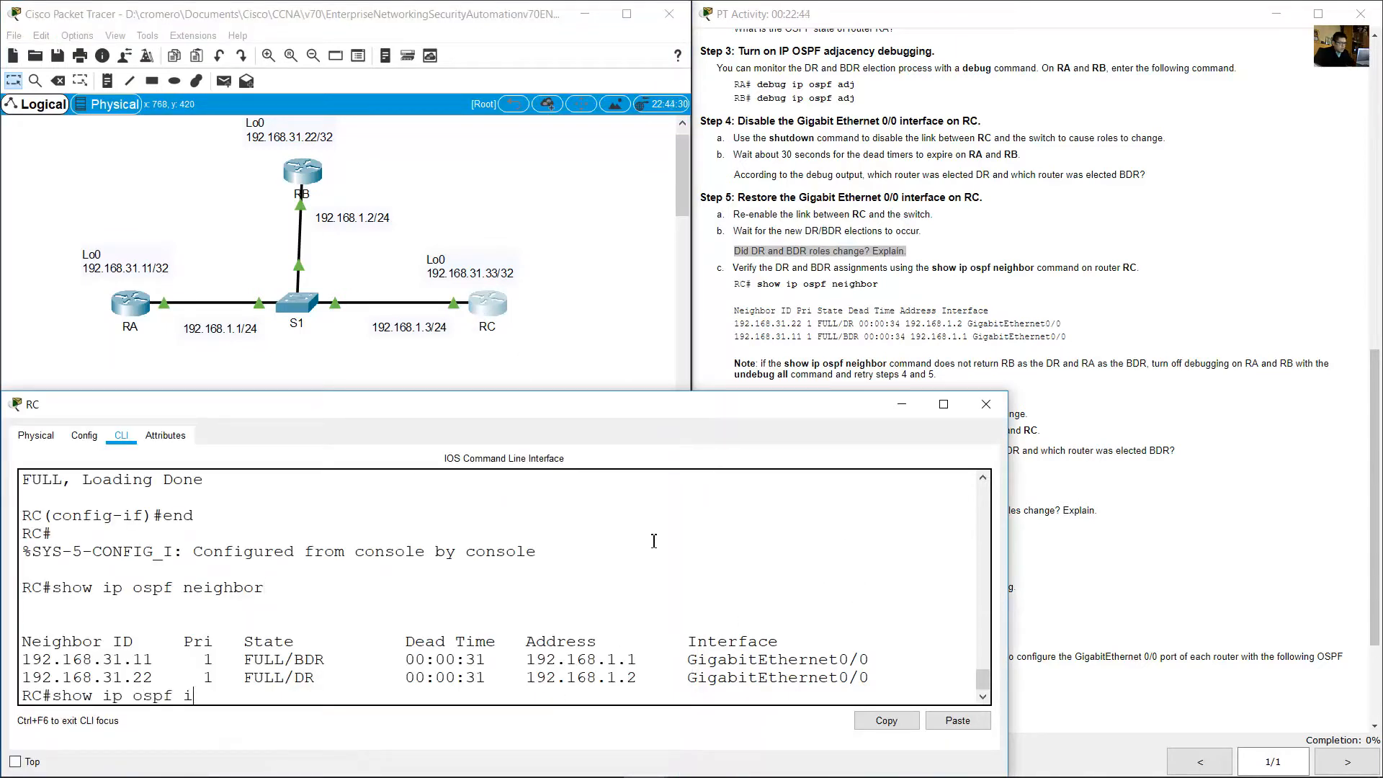
{"action": "type", "text": "nterface"}
{"action": "key", "text": "Return"}
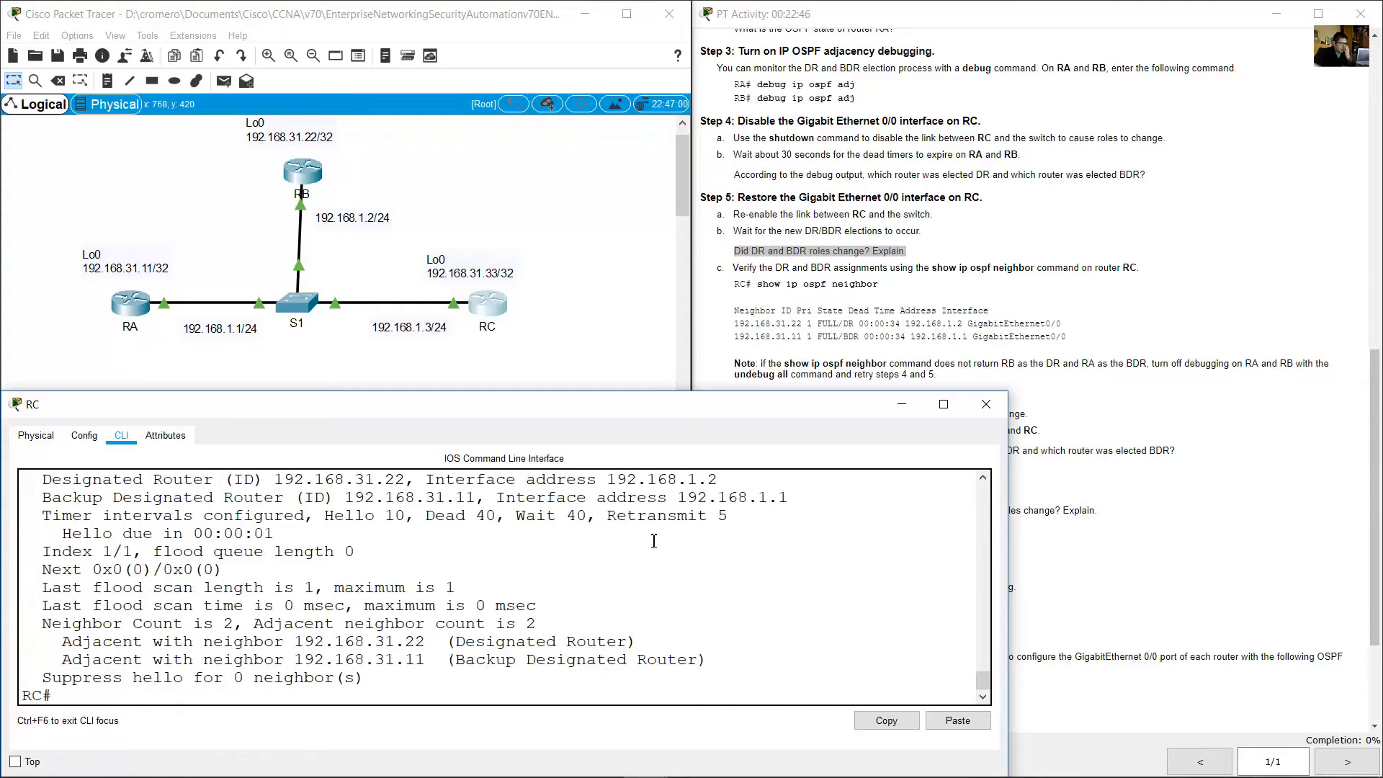
- Examine the GigabitEthernet0/0 entry in RC's OSPF interface output, relate it to the topology link, and check RC's state
{"action": "scroll", "coordinate": [669, 530], "scroll_direction": "up", "scroll_amount": 3}
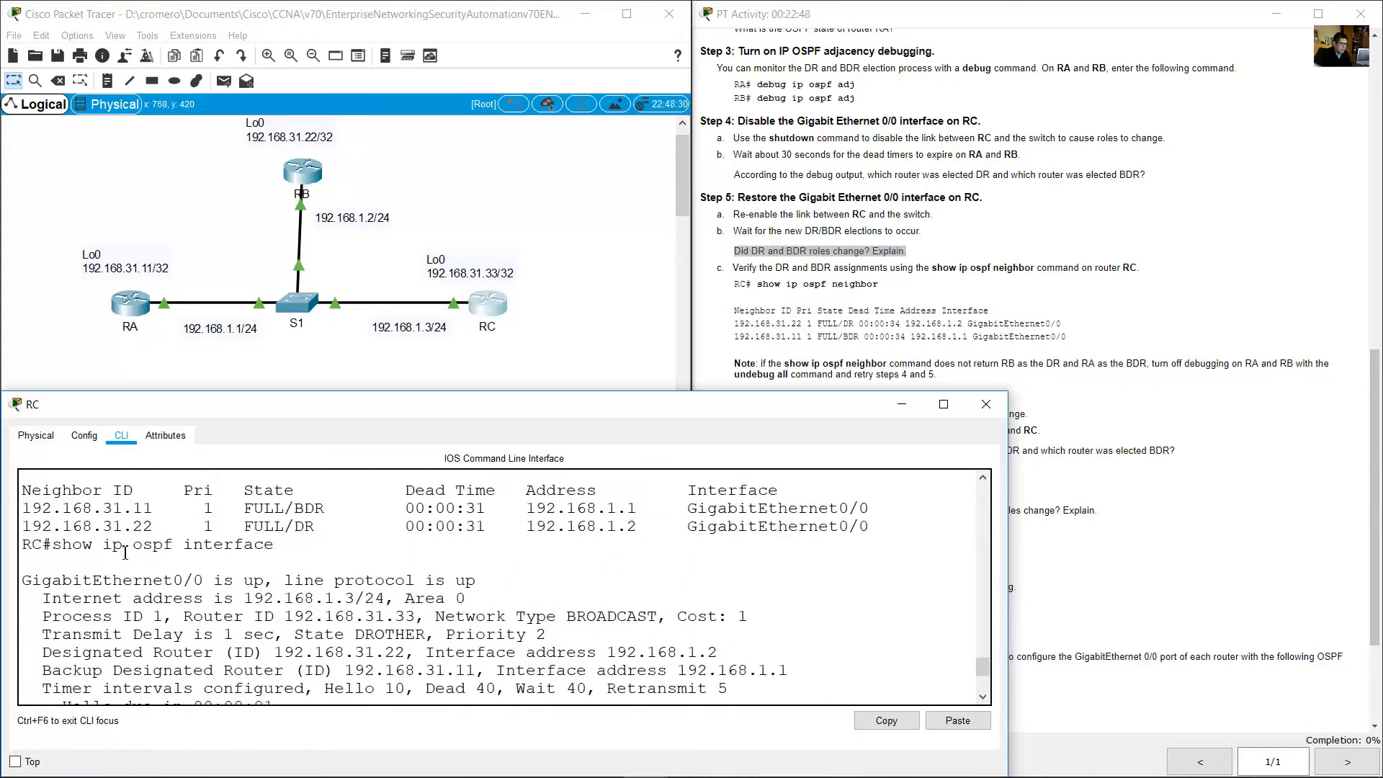
{"action": "left_click_drag", "start_coordinate": [53, 581], "coordinate": [204, 581]}
{"action": "left_click", "coordinate": [454, 315]}
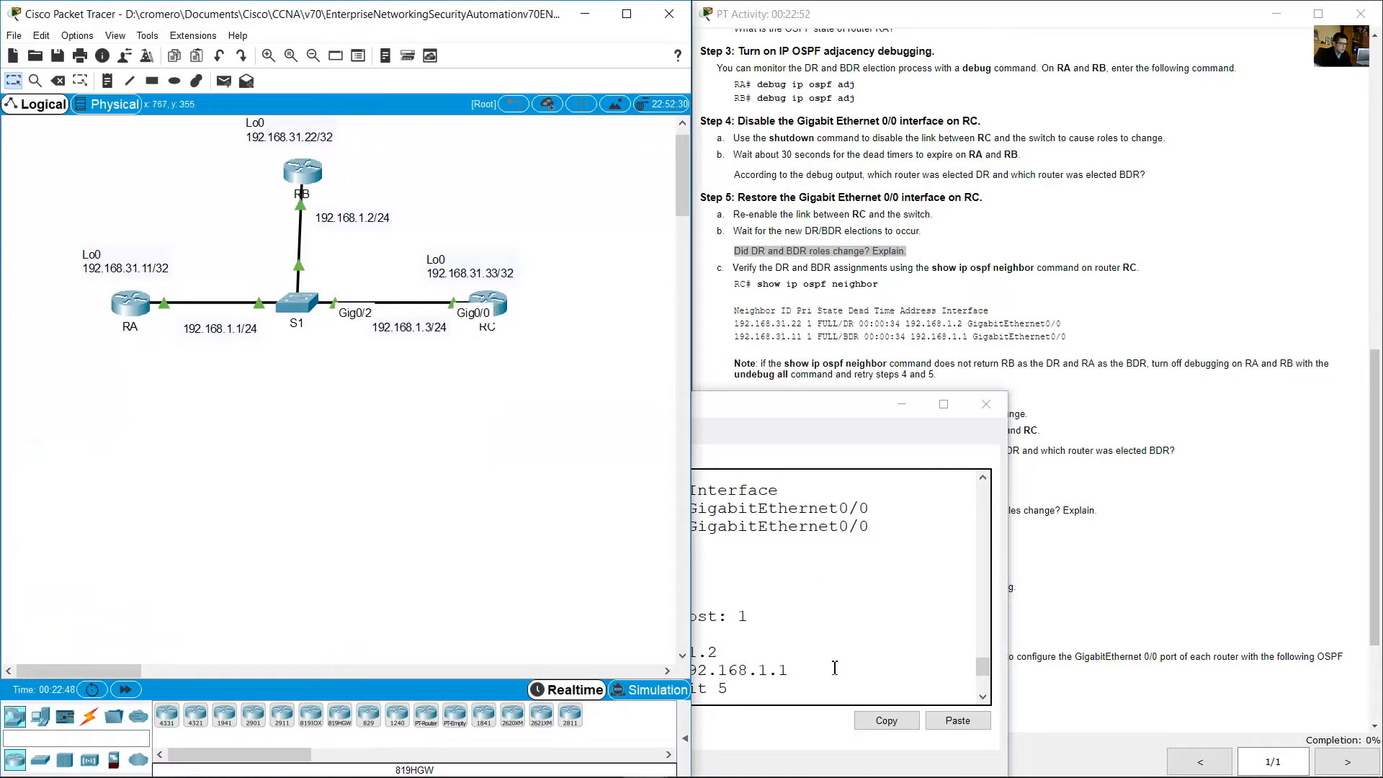
{"action": "left_click", "coordinate": [791, 660]}
{"action": "scroll", "coordinate": [224, 635], "scroll_direction": "down", "scroll_amount": 1}
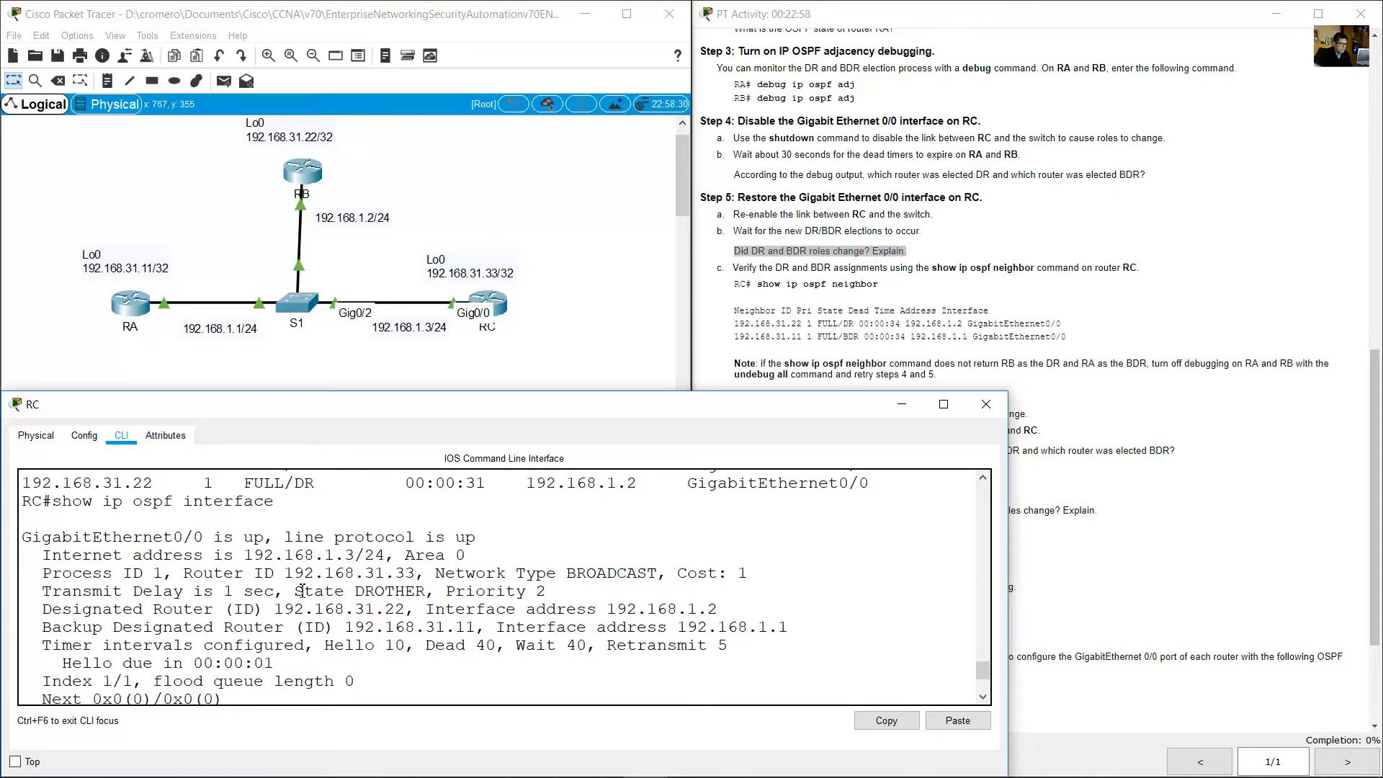
{"action": "left_click_drag", "start_coordinate": [296, 591], "coordinate": [436, 591]}
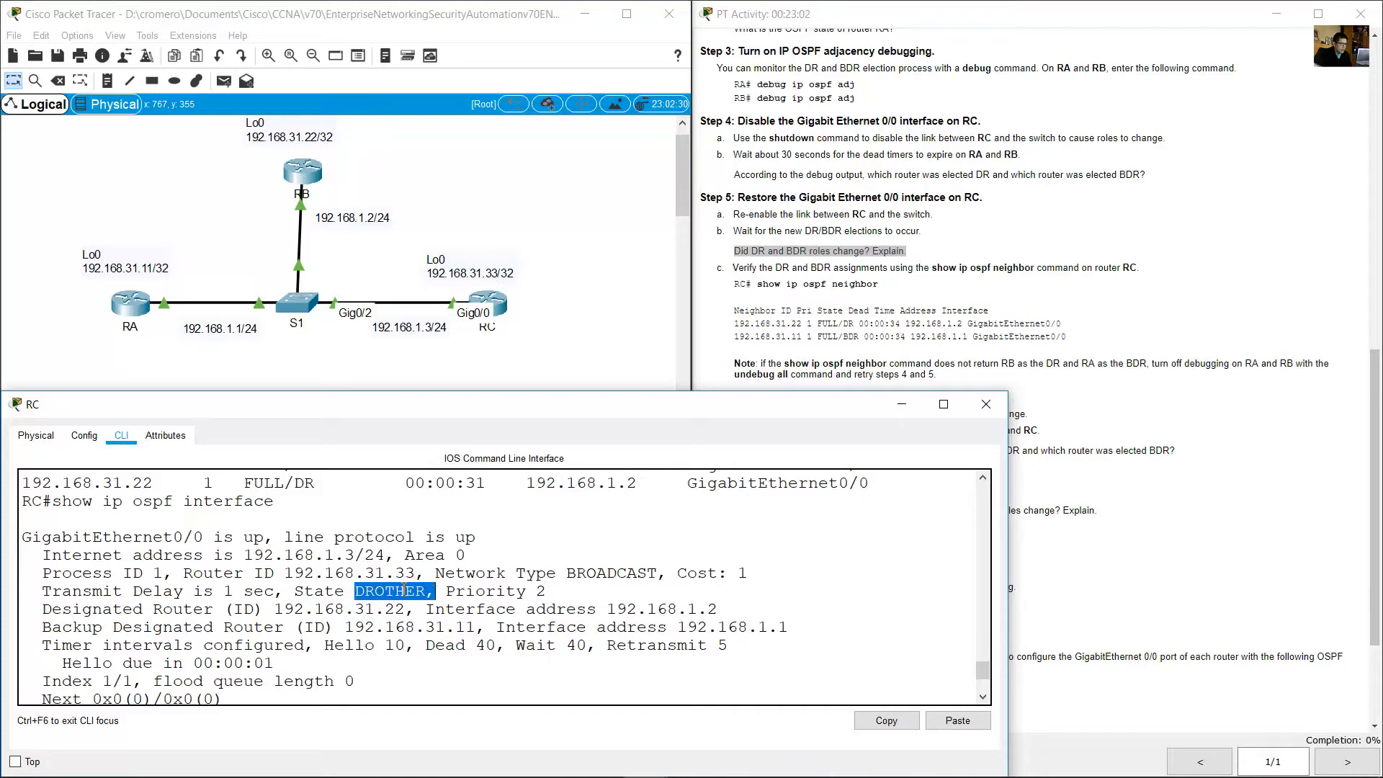
- Reread the Step 5 question asking whether the DR and BDR roles changed and why
{"action": "left_click", "coordinate": [578, 384]}
{"action": "left_click", "coordinate": [793, 330]}
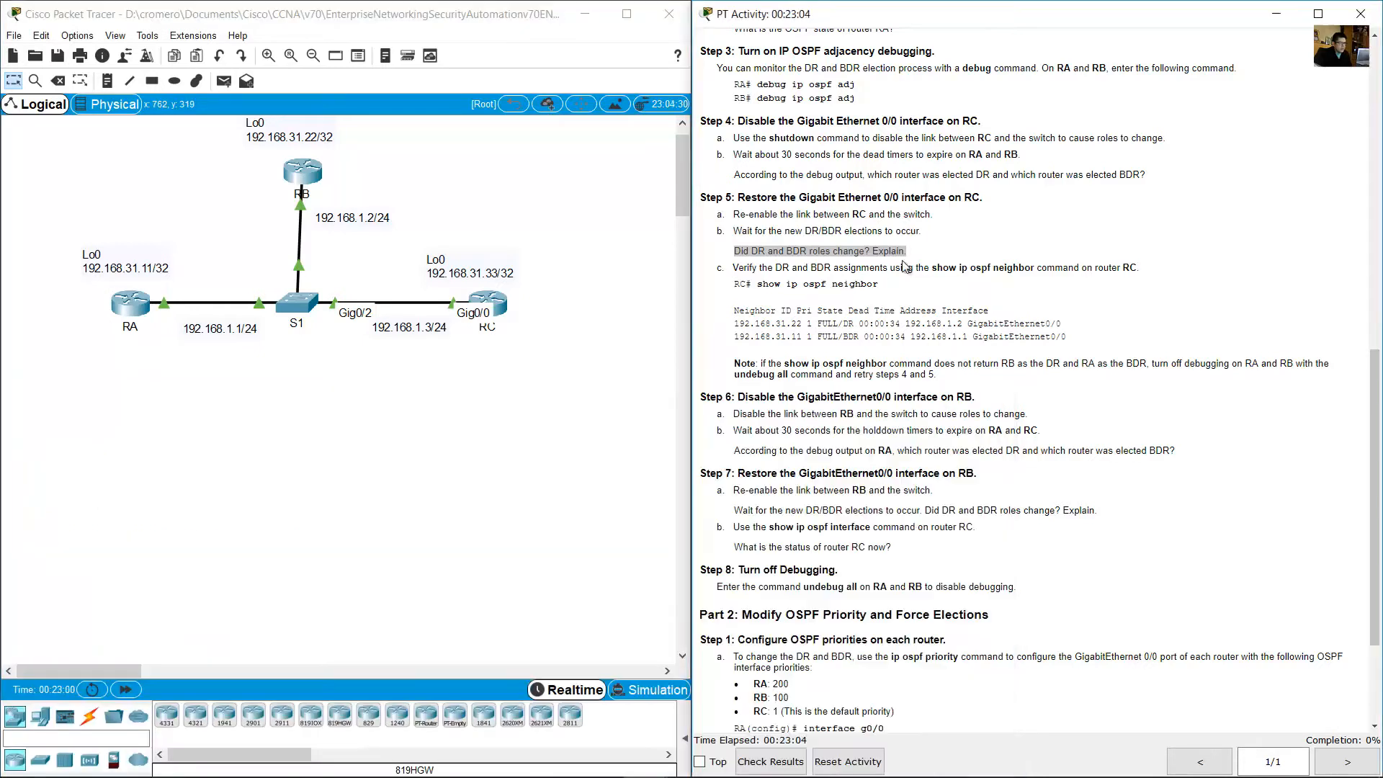
{"action": "scroll", "coordinate": [884, 291], "scroll_direction": "down", "scroll_amount": 1}
{"action": "left_click_drag", "start_coordinate": [734, 207], "coordinate": [940, 209]}
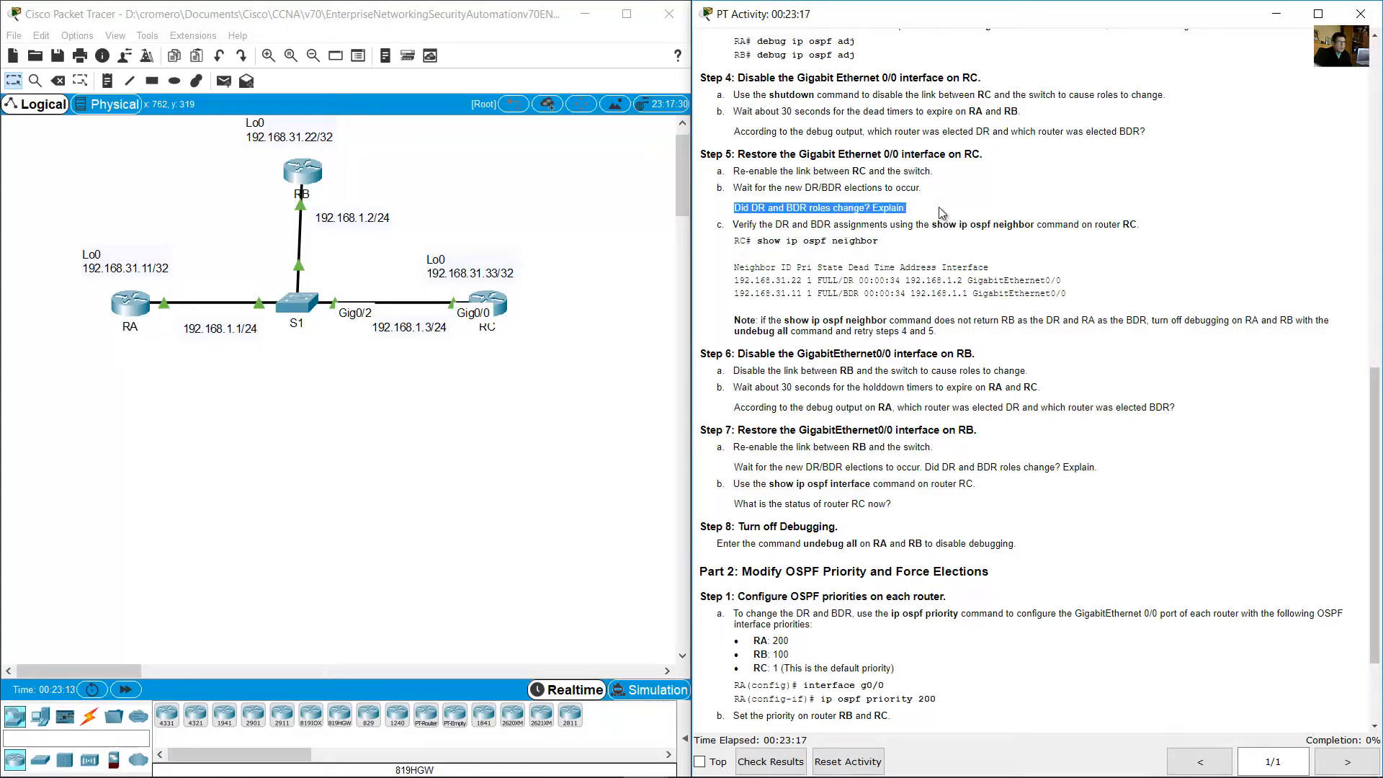
{"action": "left_click", "coordinate": [942, 212]}
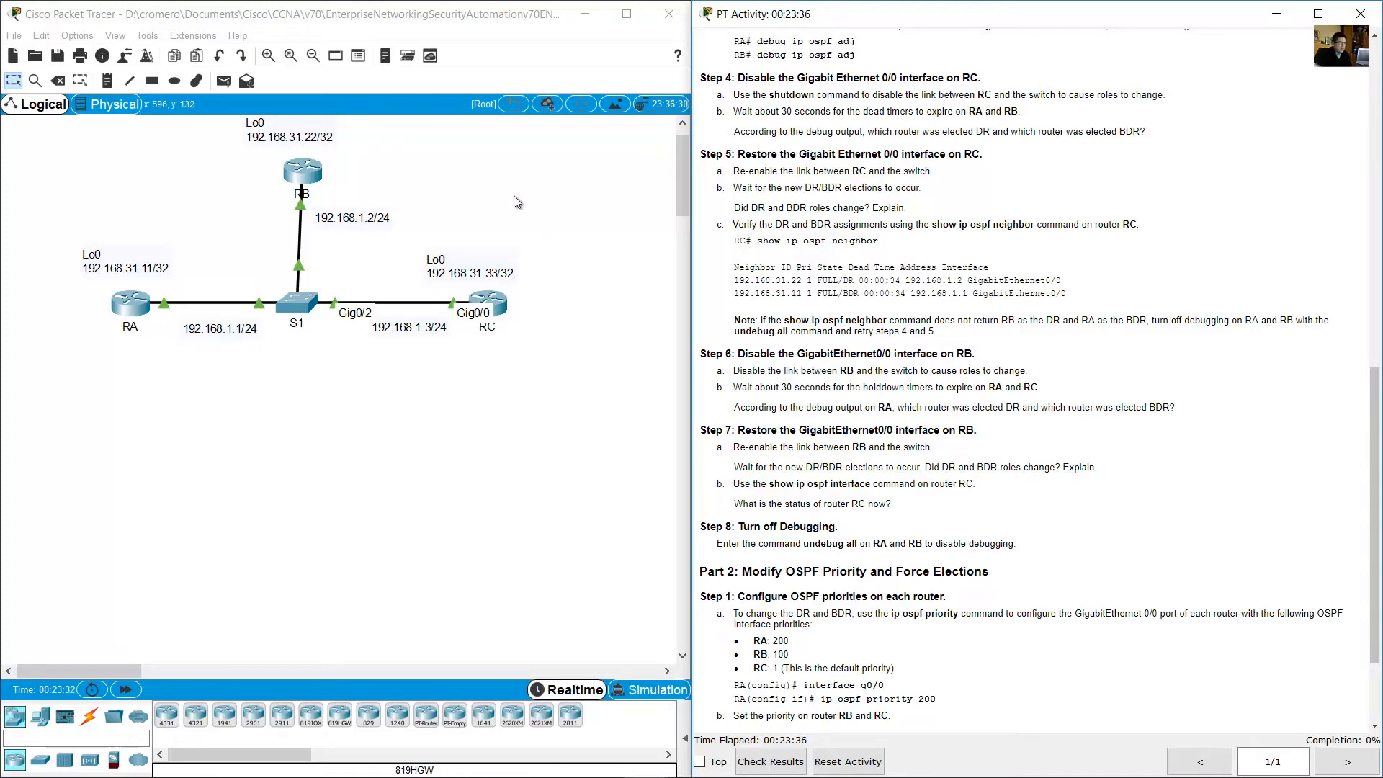
- Examine RB and RA in the topology to explain their DR and BDR roles after RC's link was restored
{"action": "left_click", "coordinate": [485, 191]}
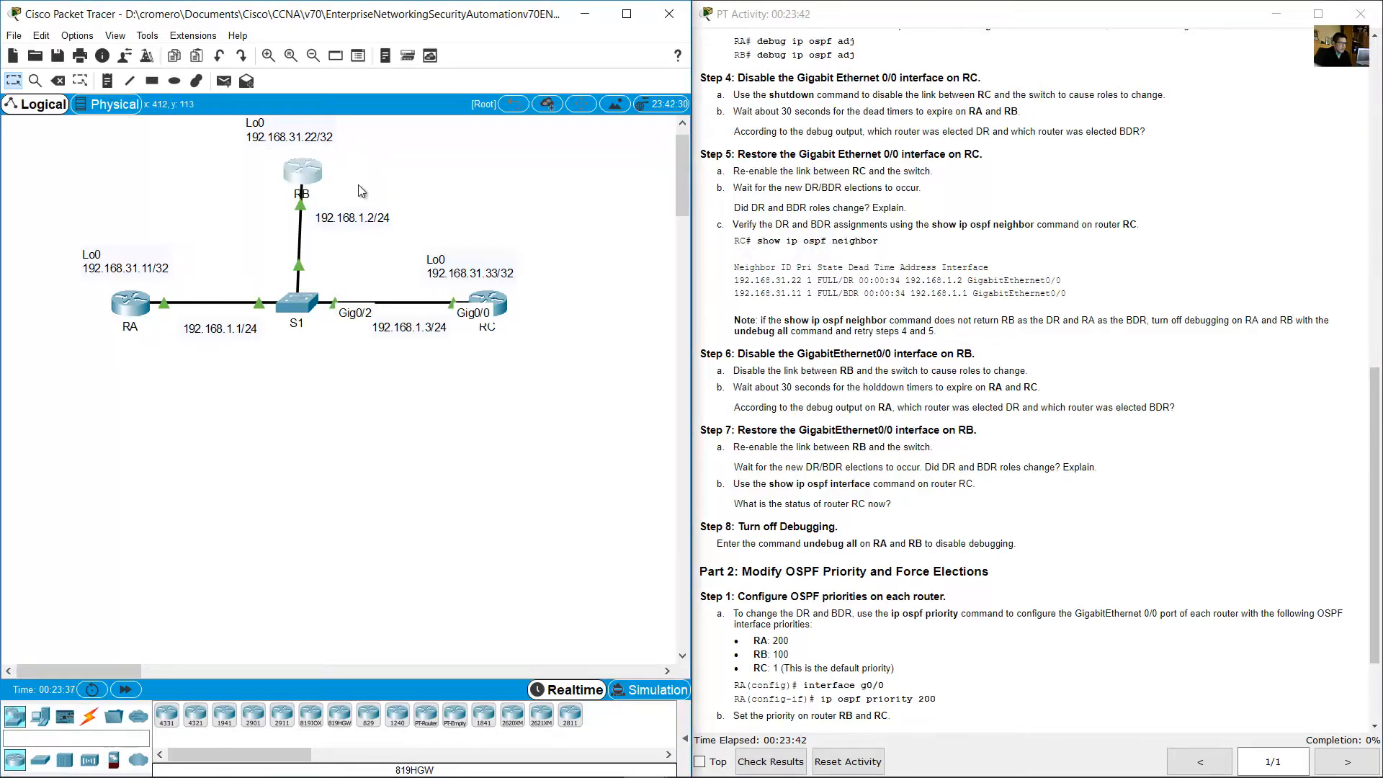
{"action": "left_click_drag", "start_coordinate": [411, 193], "coordinate": [231, 156]}
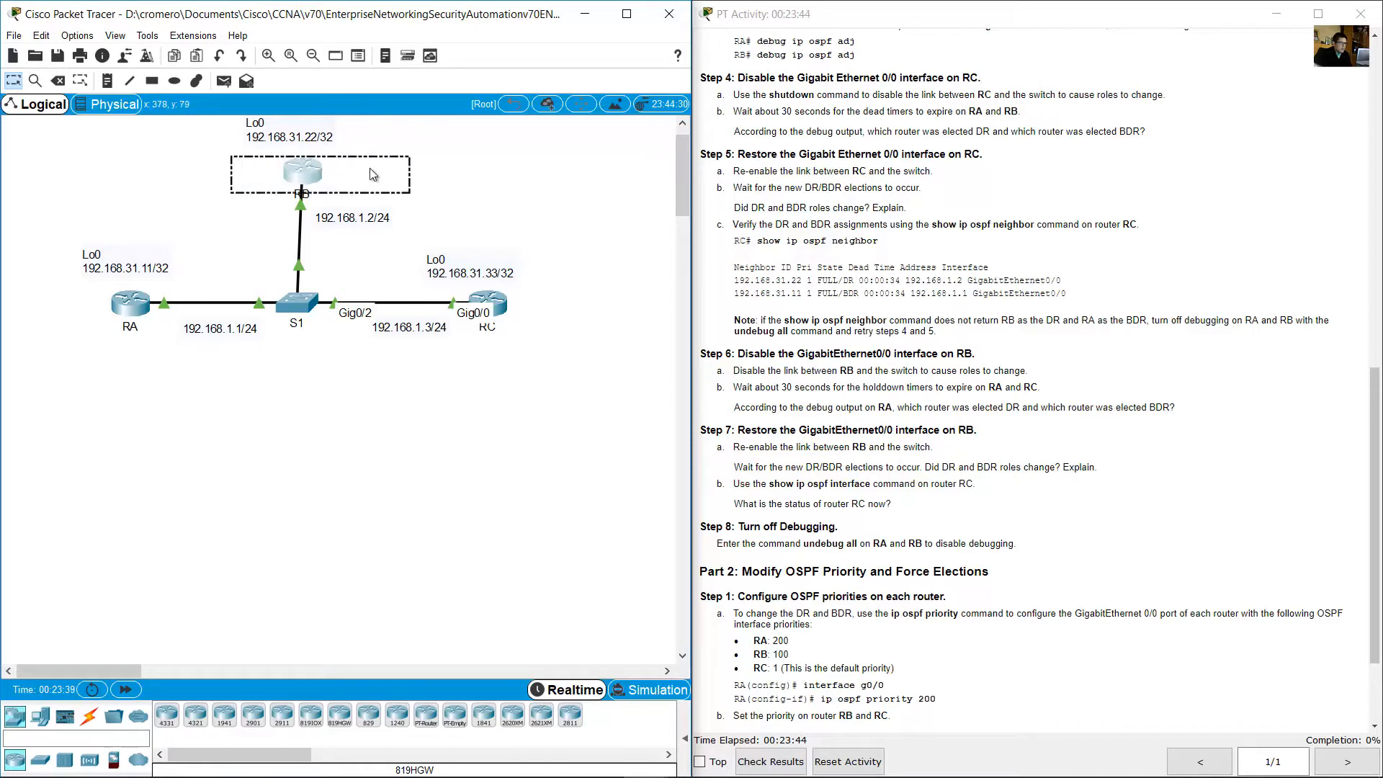
{"action": "left_click", "coordinate": [306, 171]}
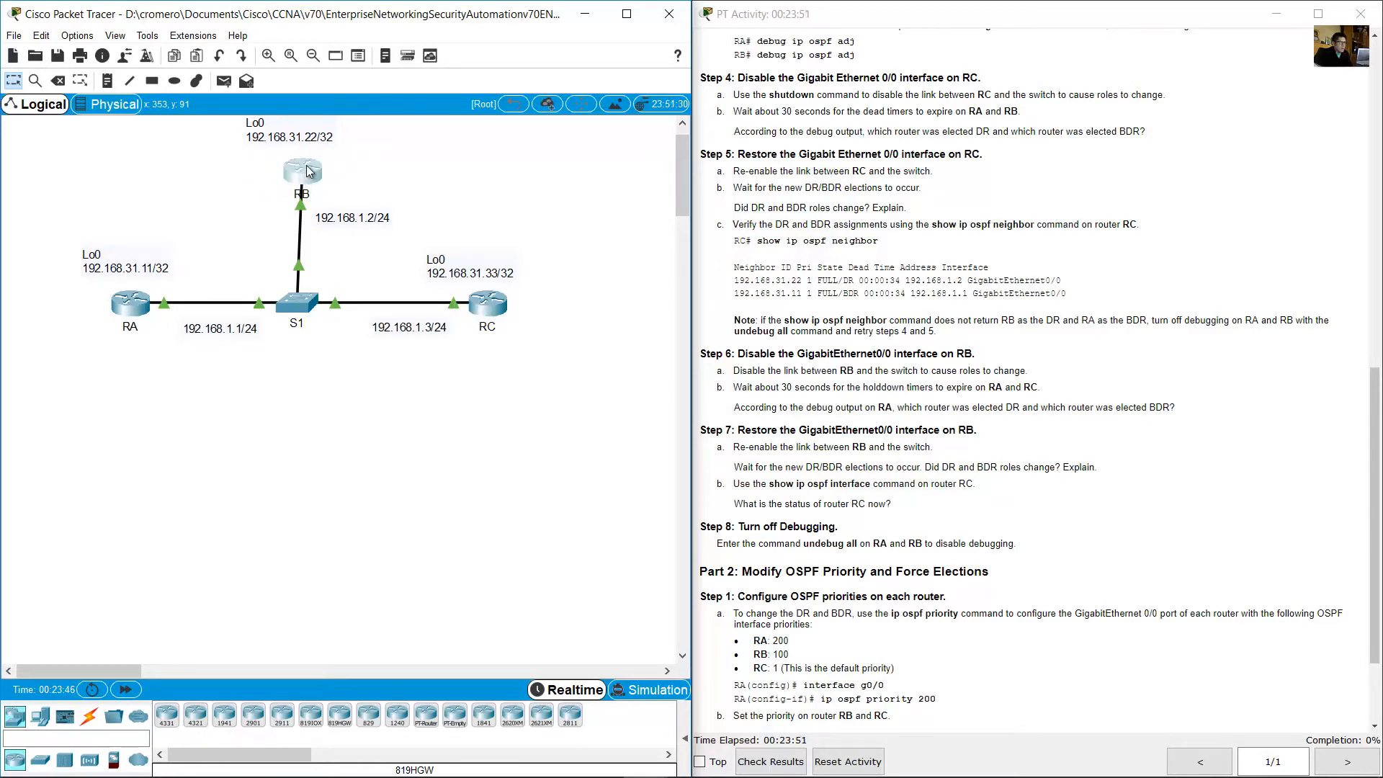
{"action": "left_click_drag", "start_coordinate": [437, 190], "coordinate": [249, 156]}
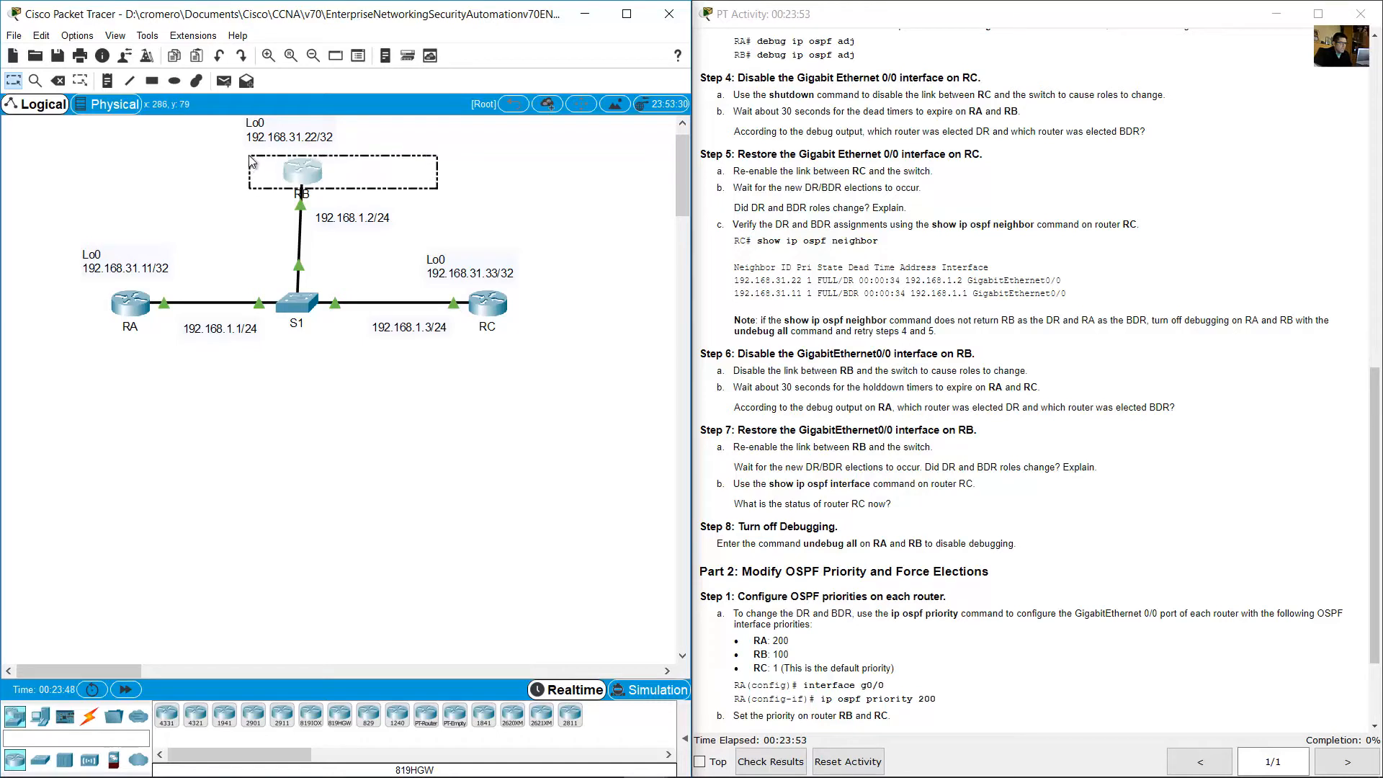
{"action": "left_click", "coordinate": [303, 167]}
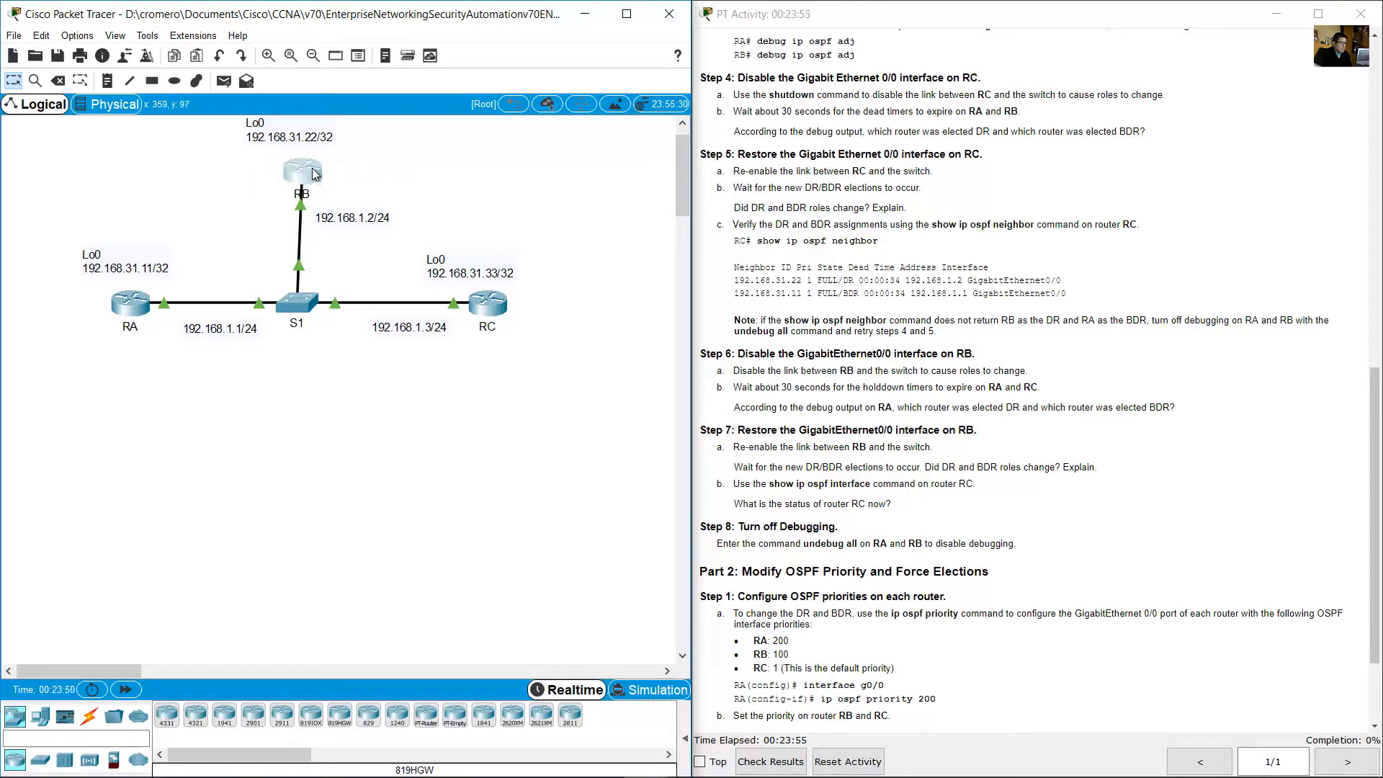
{"action": "left_click_drag", "start_coordinate": [397, 196], "coordinate": [238, 151]}
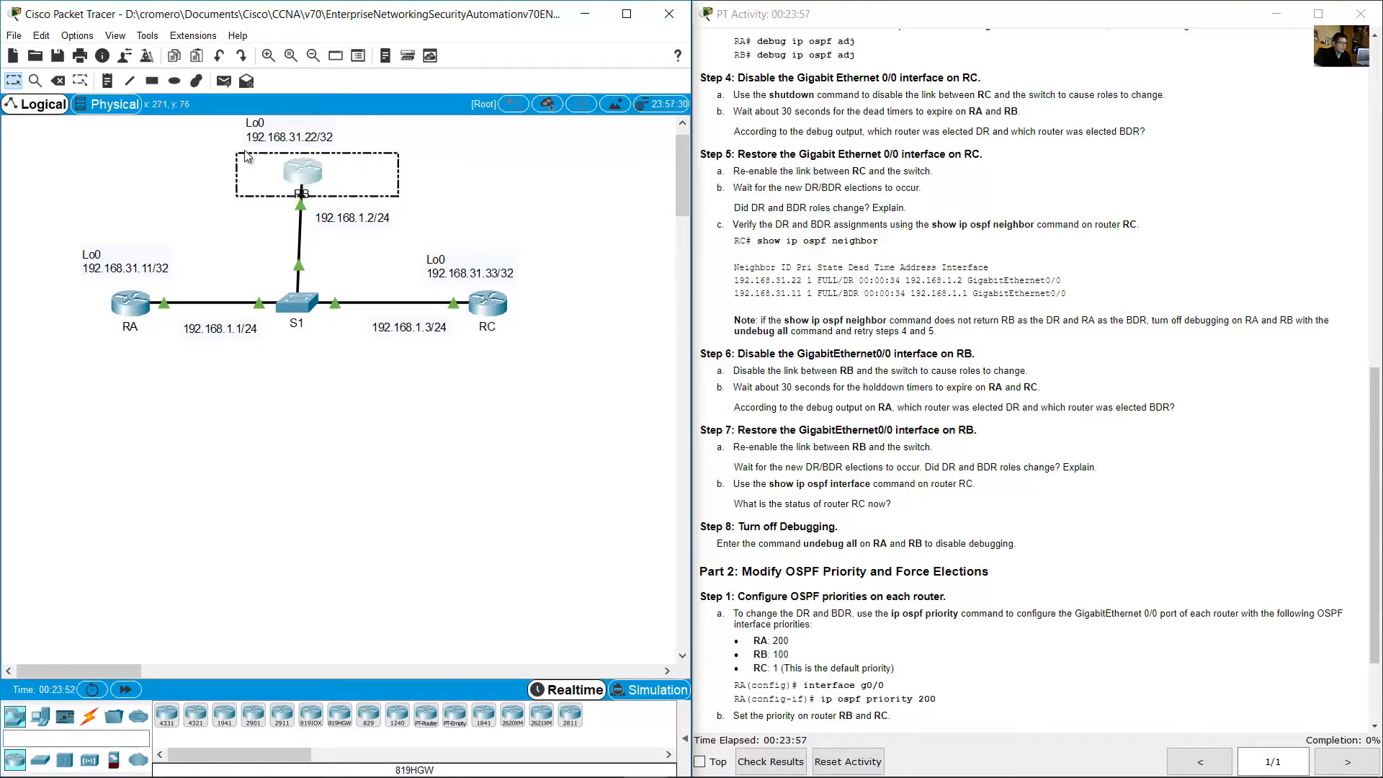
{"action": "left_click", "coordinate": [298, 177]}
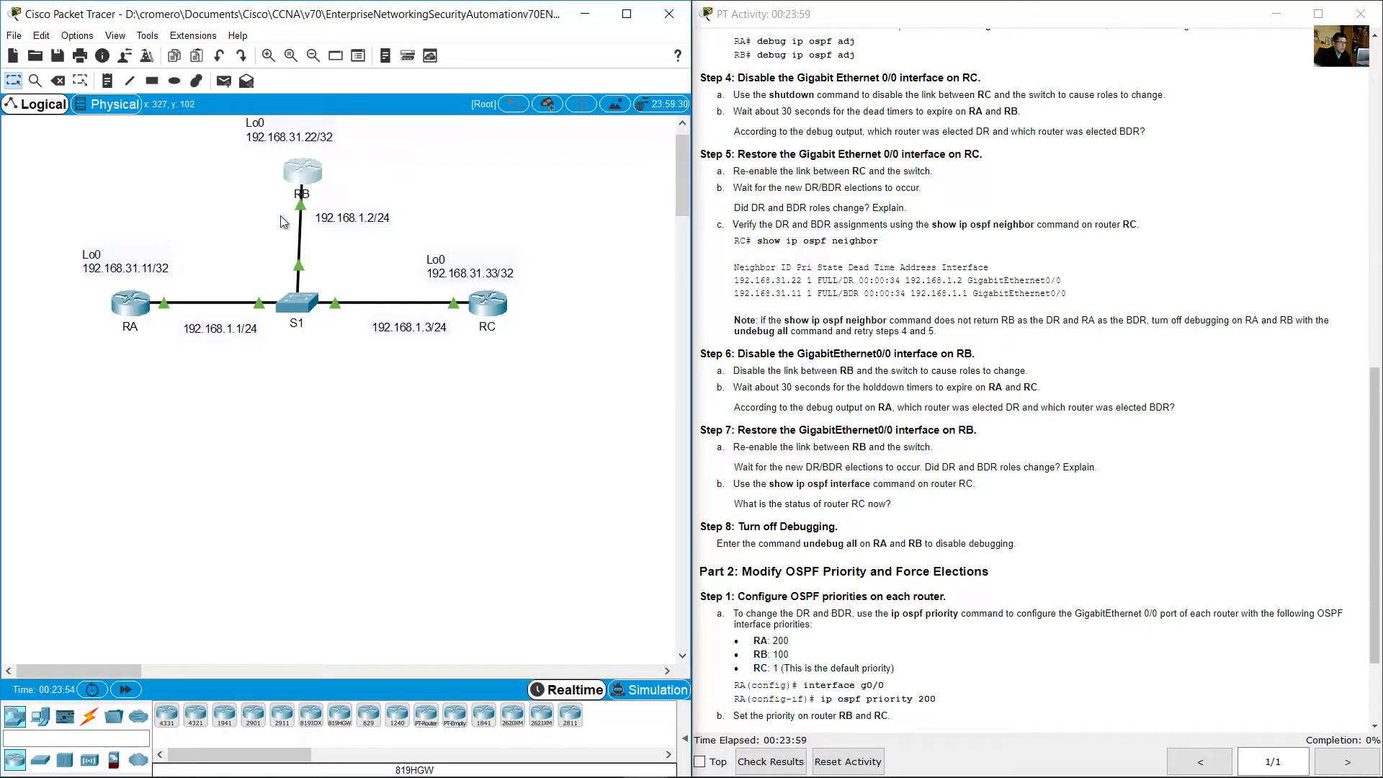
{"action": "left_click", "coordinate": [878, 358]}
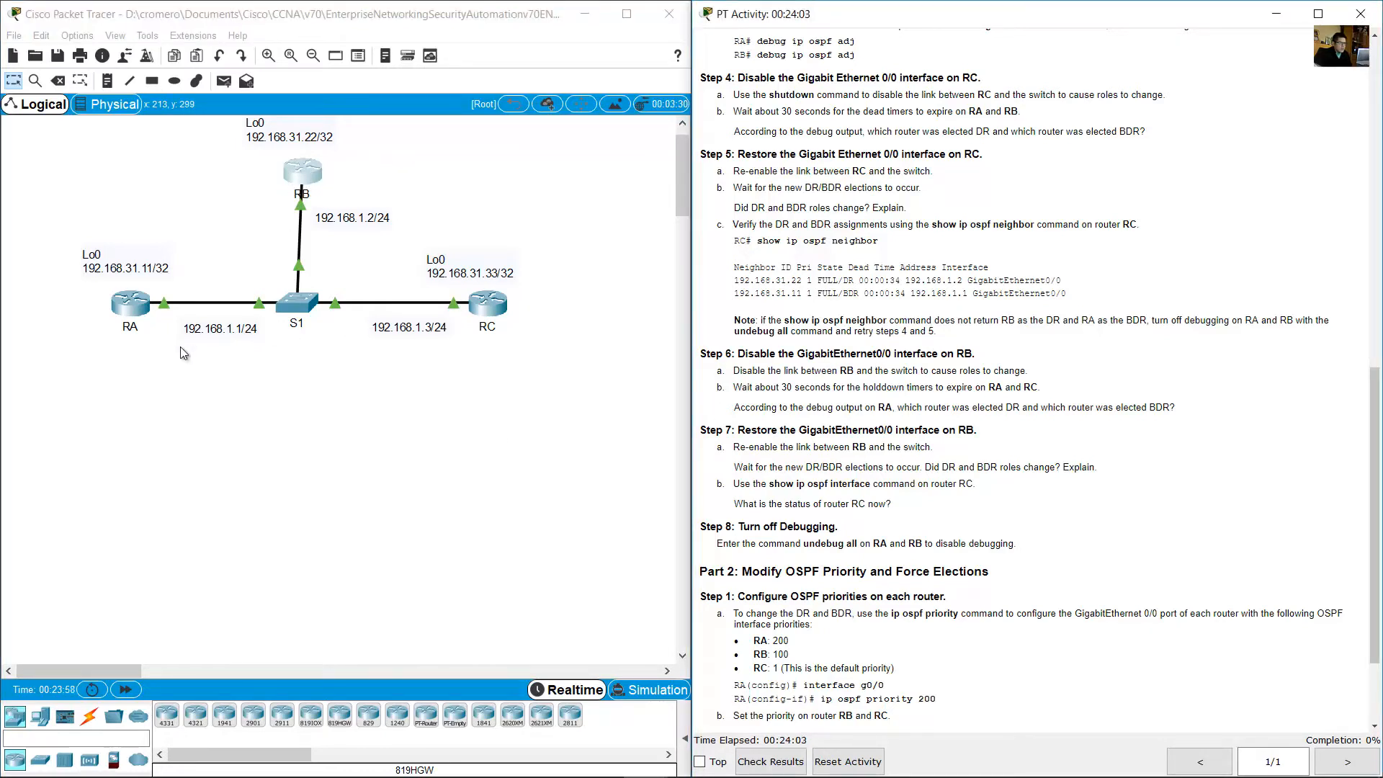
{"action": "left_click_drag", "start_coordinate": [176, 405], "coordinate": [57, 226]}
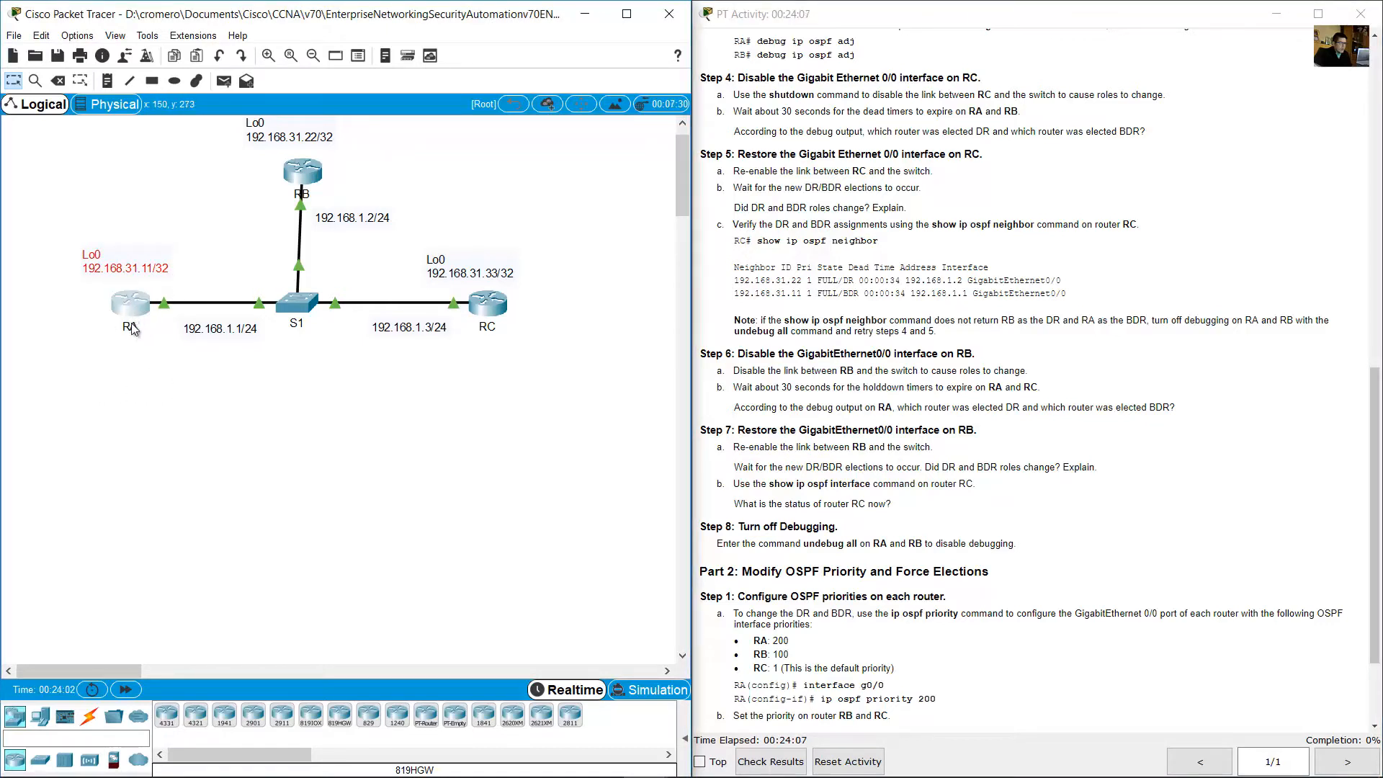
{"action": "left_click_drag", "start_coordinate": [215, 384], "coordinate": [29, 223]}
{"action": "left_click_drag", "start_coordinate": [223, 379], "coordinate": [72, 231]}
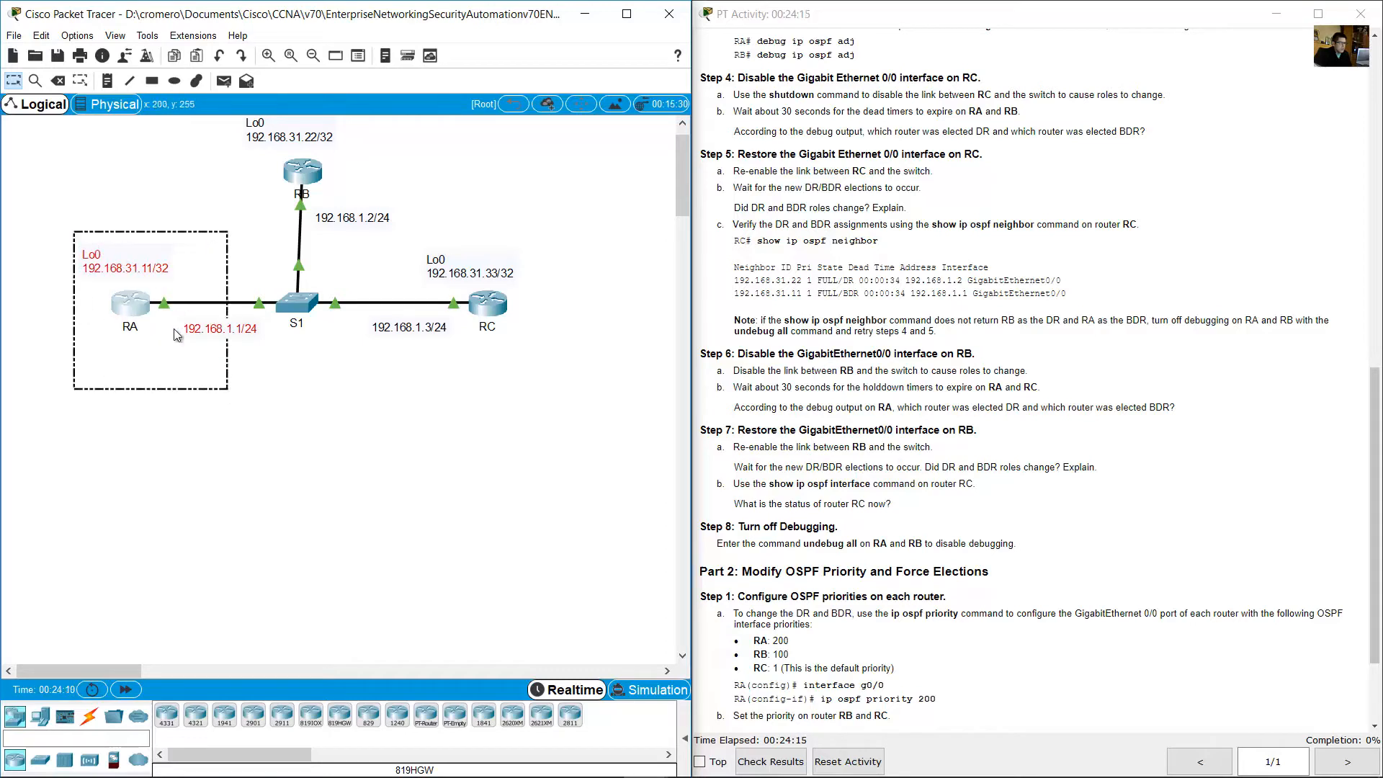
- Compare the sample show ip ospf neighbor output in Step 5 with the neighbor output in RC's console
{"action": "left_click", "coordinate": [948, 401]}
{"action": "scroll", "coordinate": [975, 374], "scroll_direction": "down", "scroll_amount": 2}
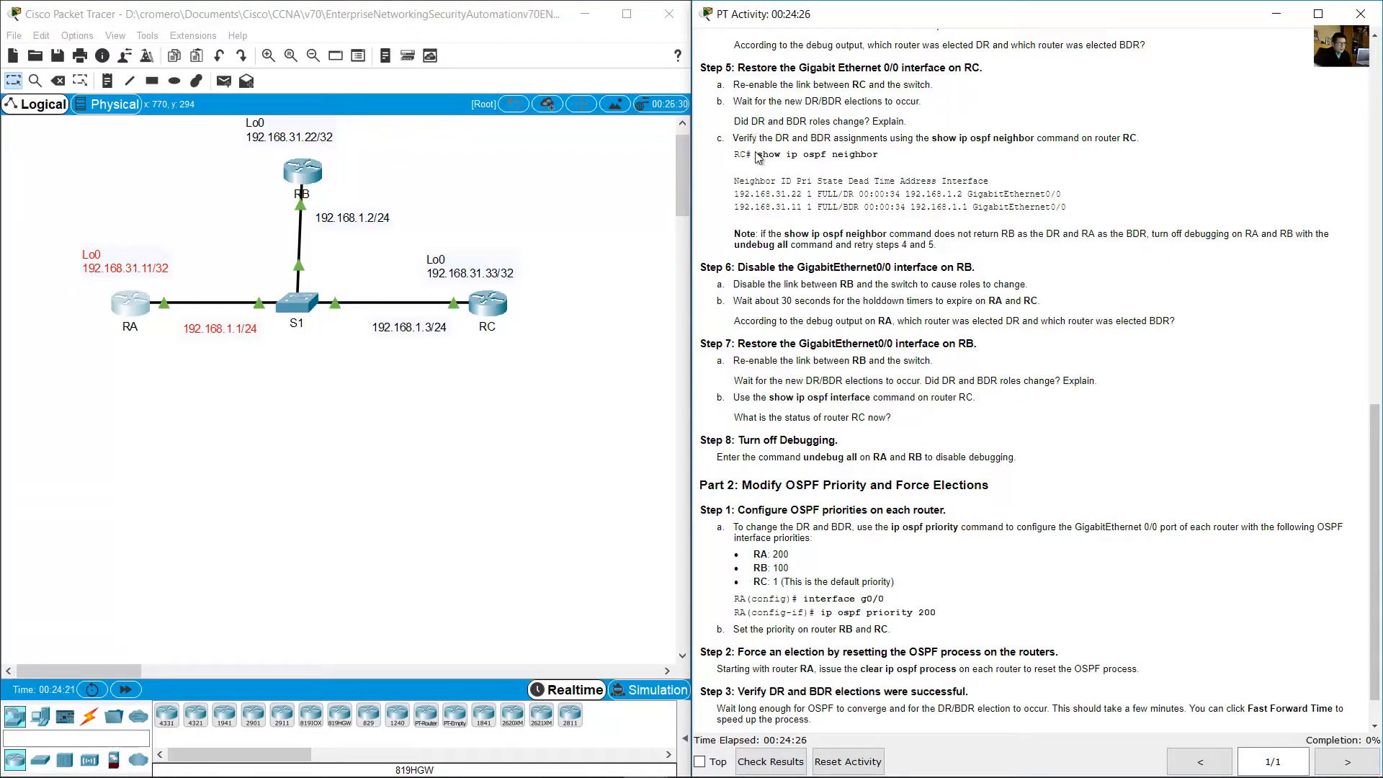
{"action": "left_click_drag", "start_coordinate": [749, 159], "coordinate": [1040, 207]}
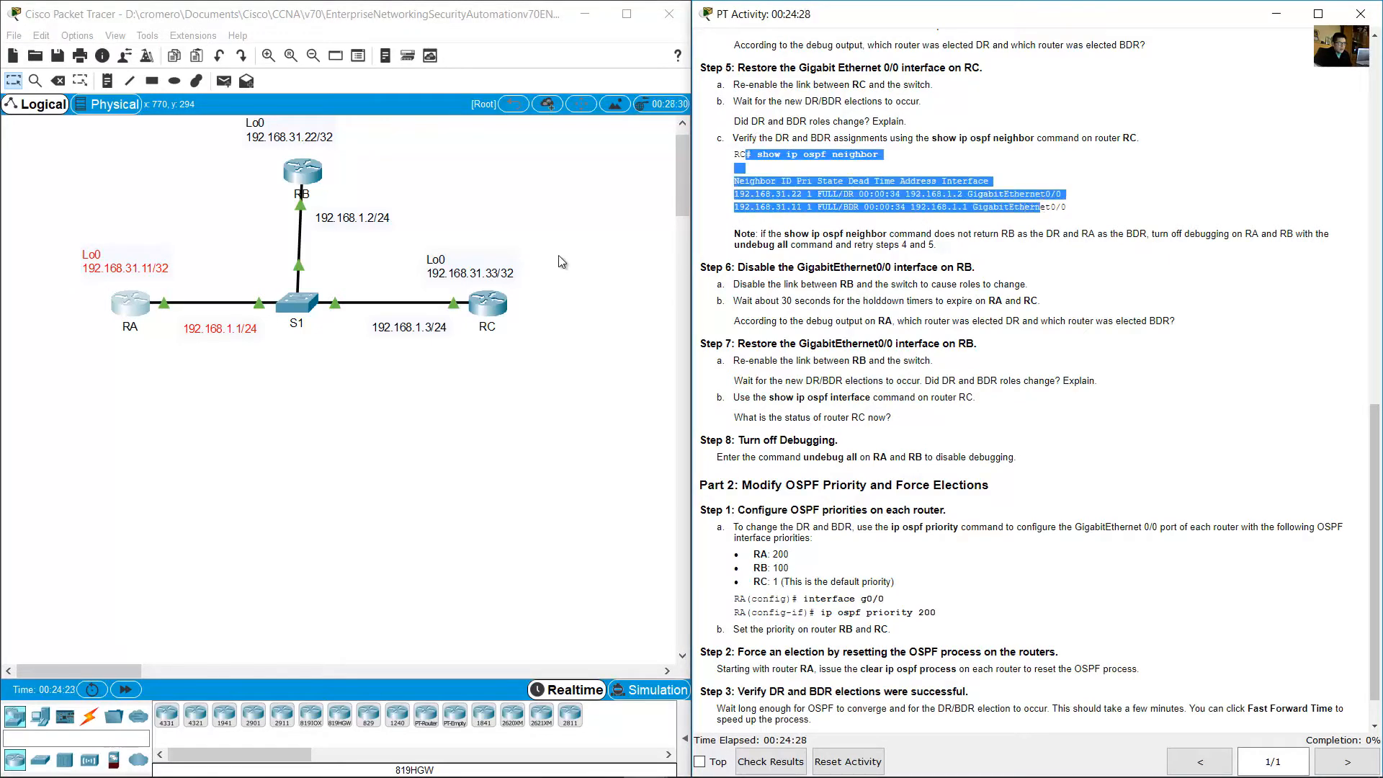
{"action": "left_click", "coordinate": [501, 307]}
{"action": "scroll", "coordinate": [102, 632], "scroll_direction": "up", "scroll_amount": 2}
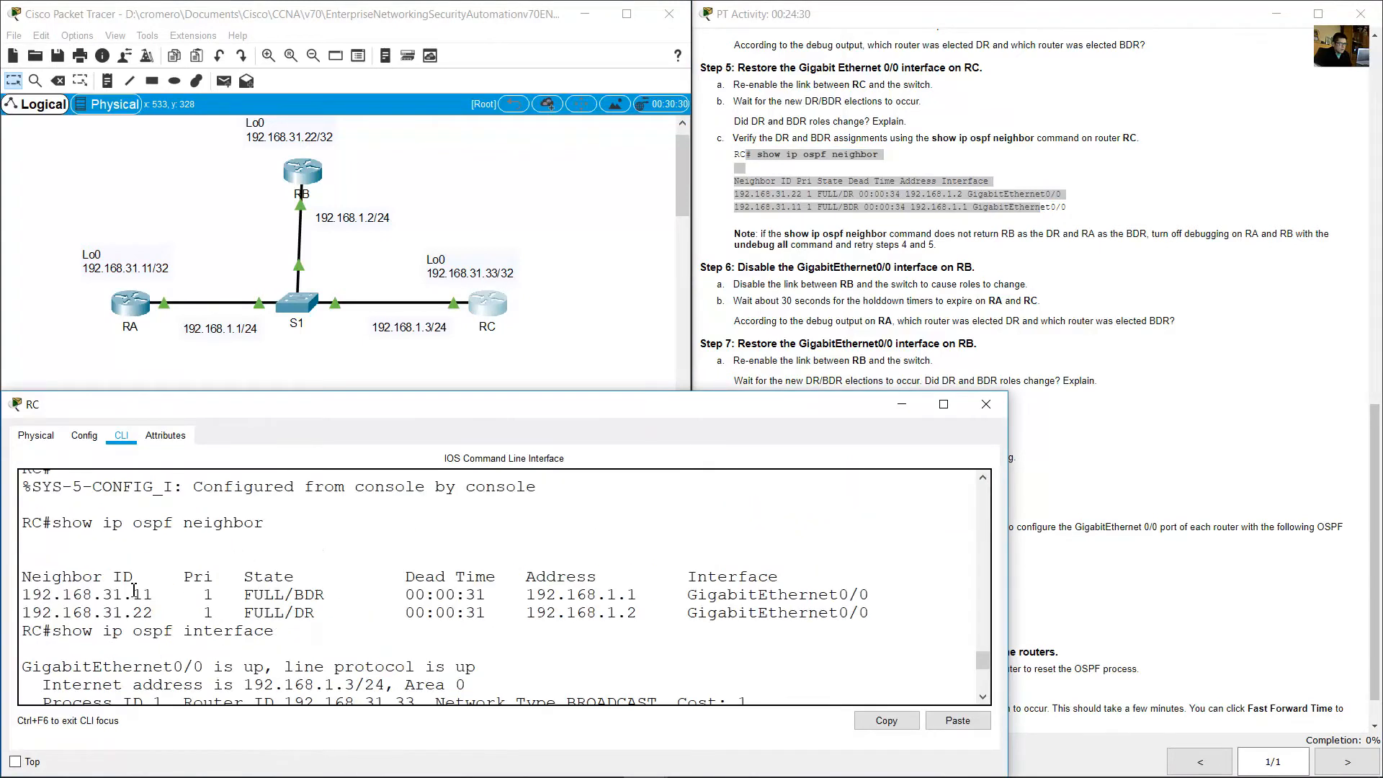
{"action": "left_click_drag", "start_coordinate": [37, 520], "coordinate": [277, 631]}
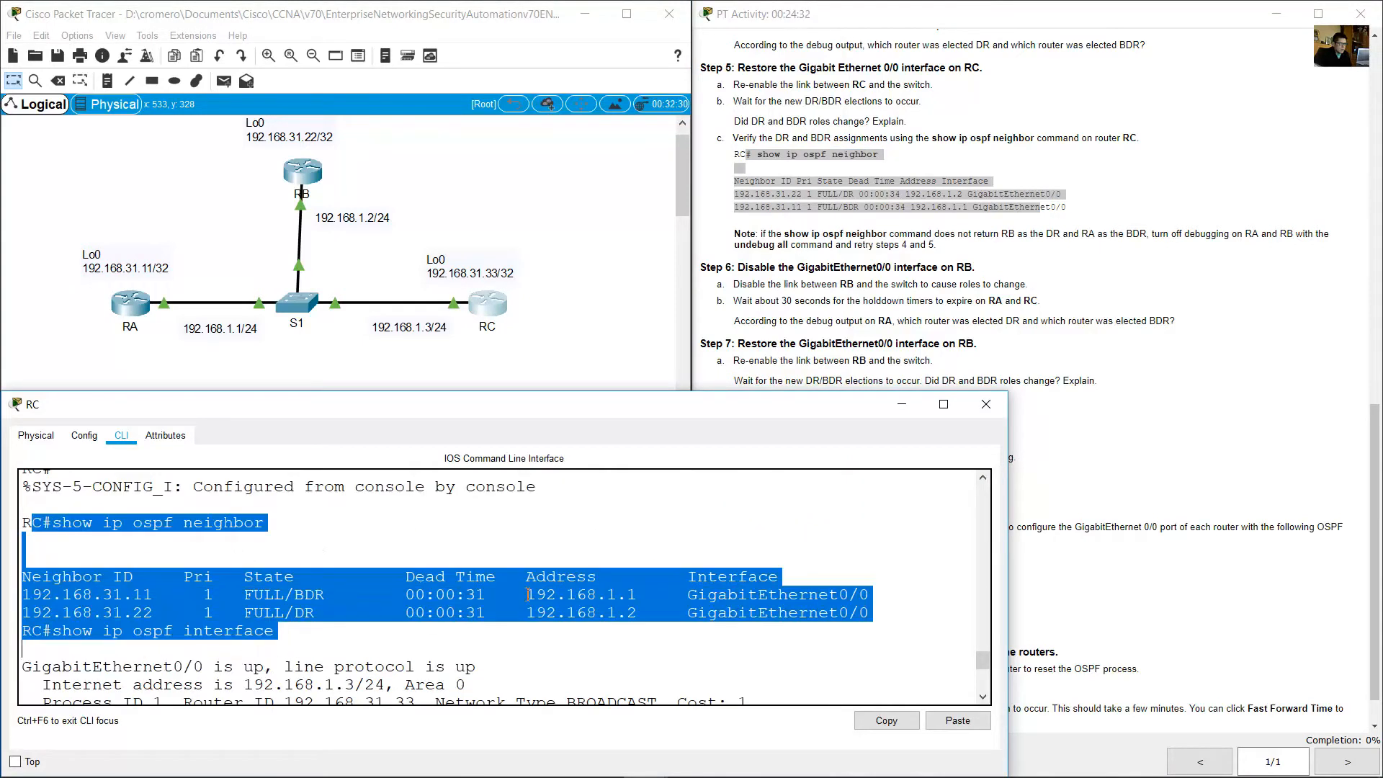
- Read the Step 6 instruction to disable GigabitEthernet0/0 on RB and locate RB's switch link in the topology
{"action": "left_click", "coordinate": [943, 323]}
{"action": "scroll", "coordinate": [828, 297], "scroll_direction": "down", "scroll_amount": 1}
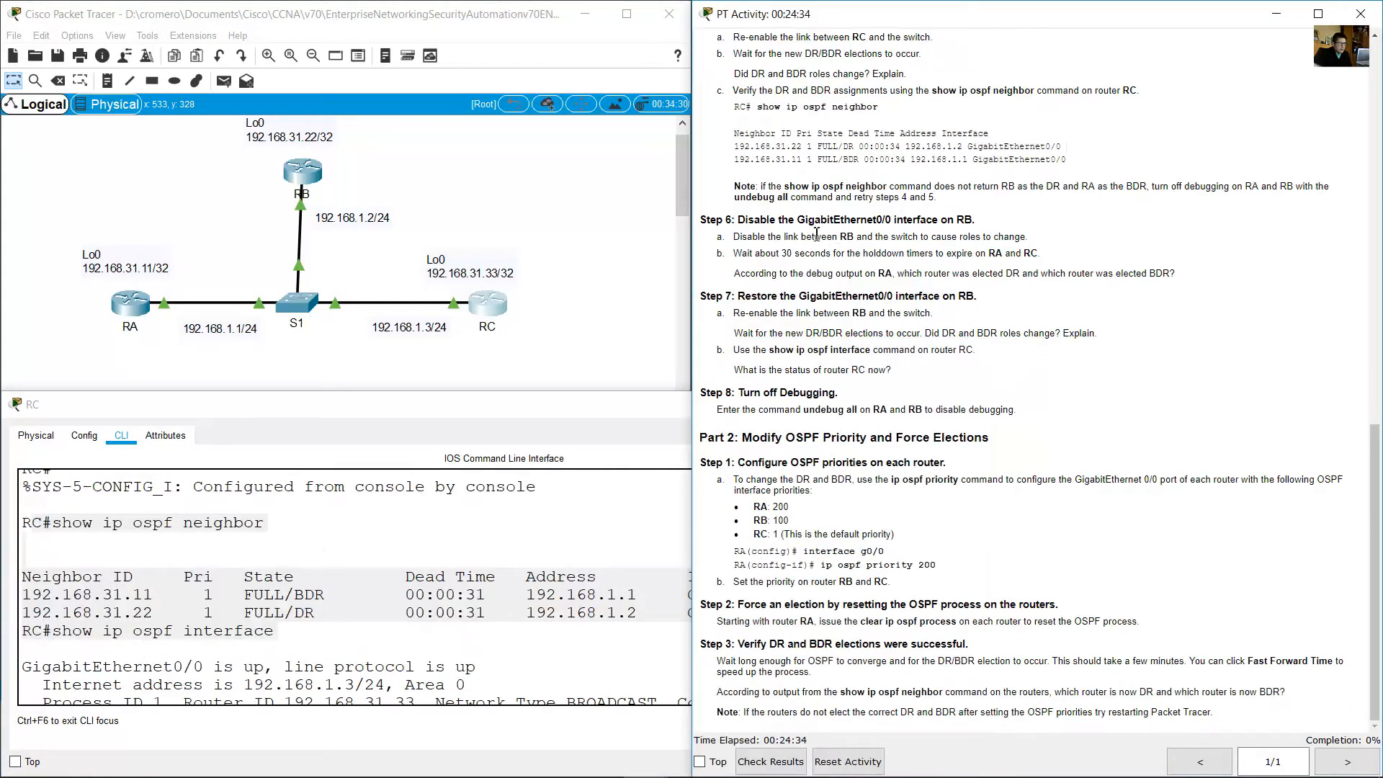
{"action": "left_click_drag", "start_coordinate": [747, 220], "coordinate": [975, 222]}
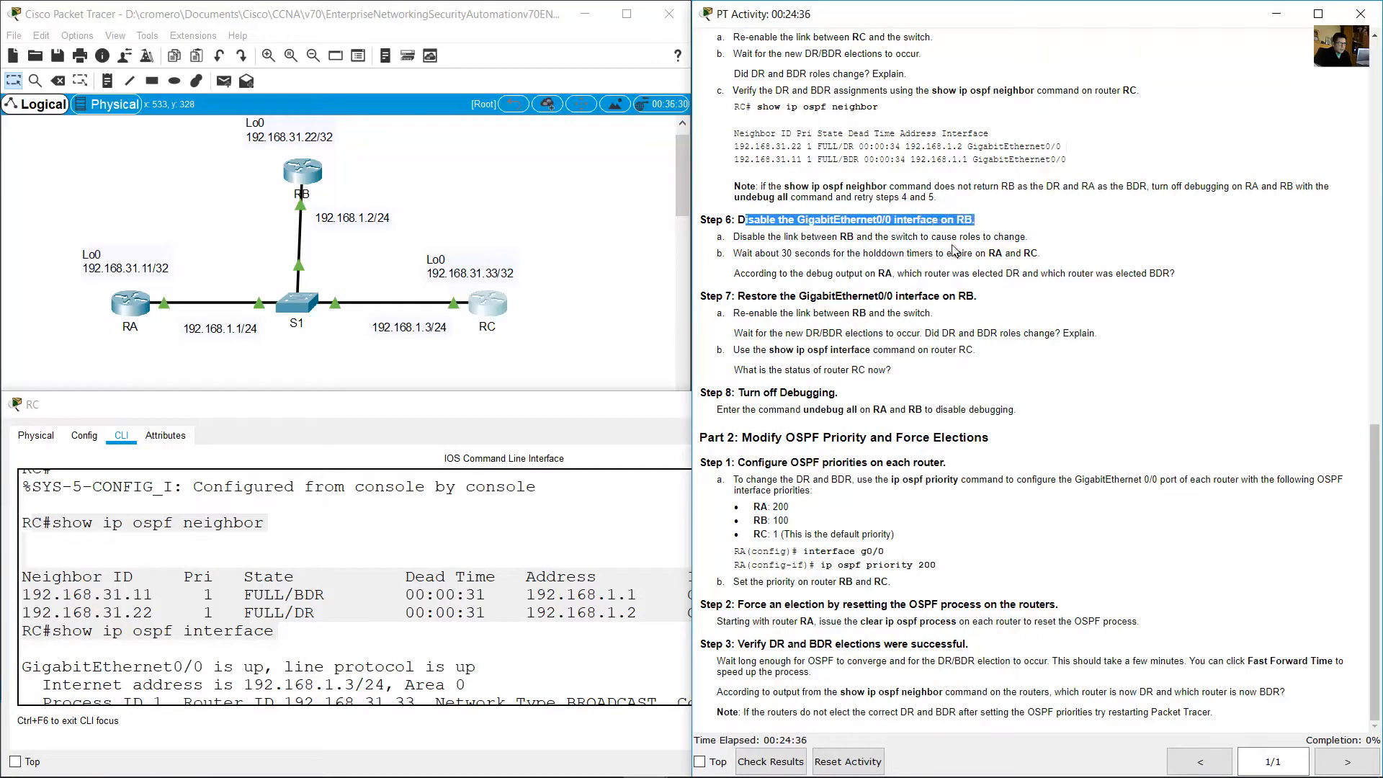
{"action": "left_click", "coordinate": [437, 166]}
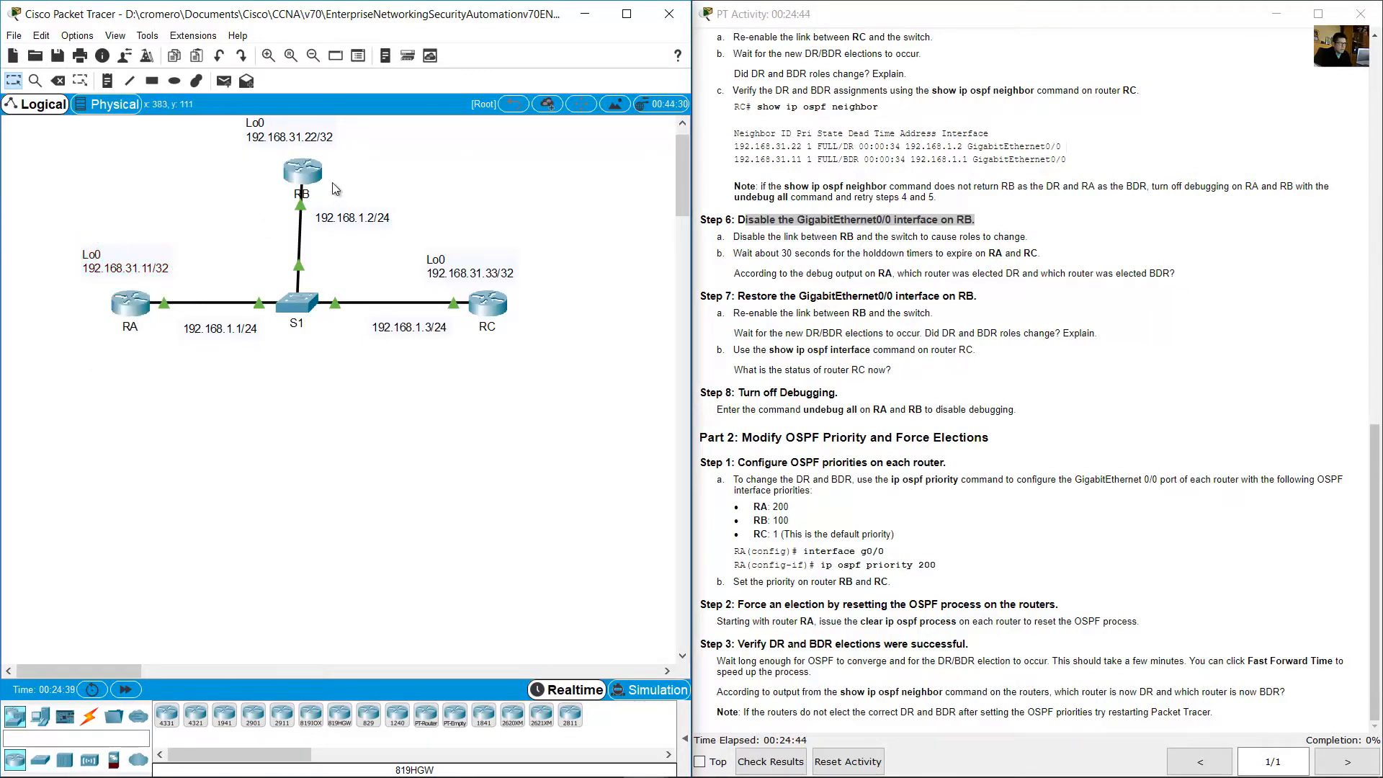
{"action": "left_click", "coordinate": [885, 238]}
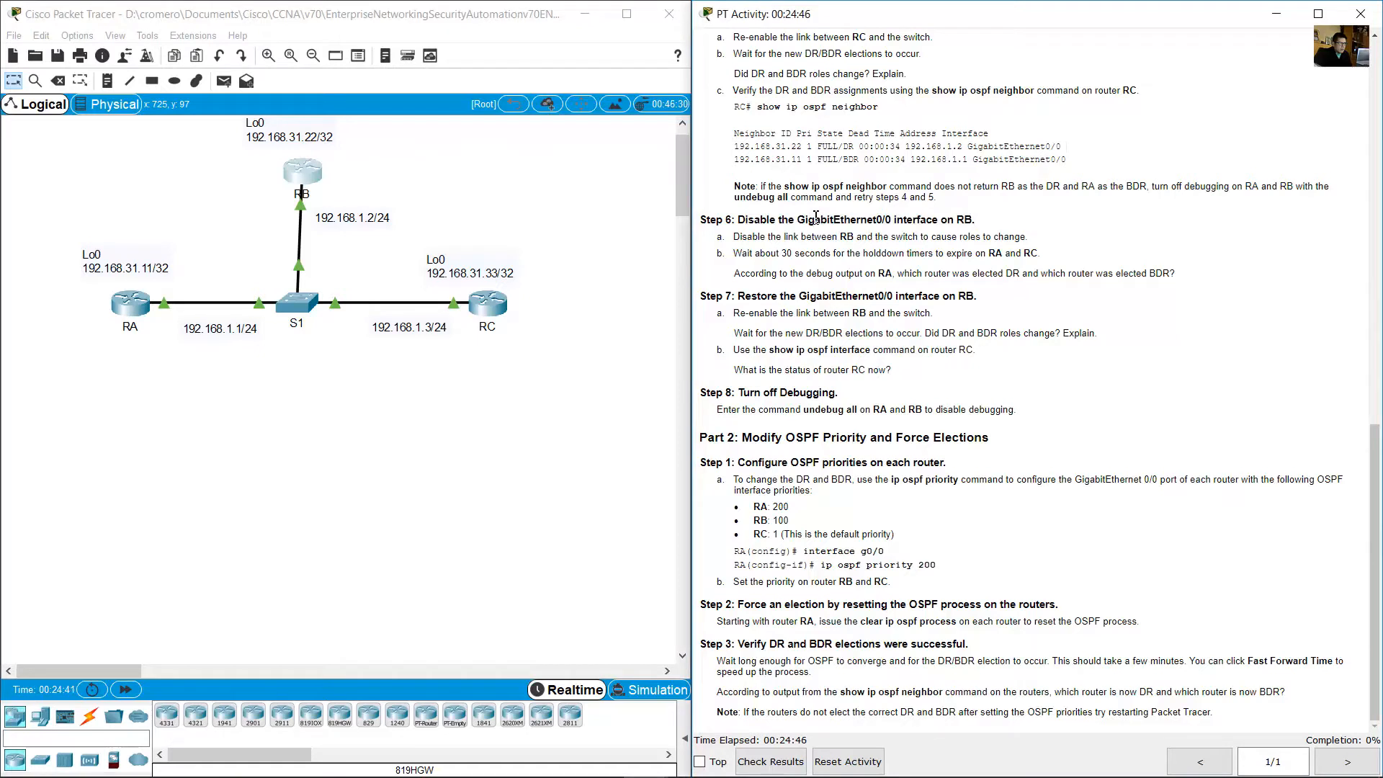
- Shut down interface GigabitEthernet0/0 on router RB from its command line to disable the link to the switch
{"action": "left_click_drag", "start_coordinate": [820, 220], "coordinate": [947, 219]}
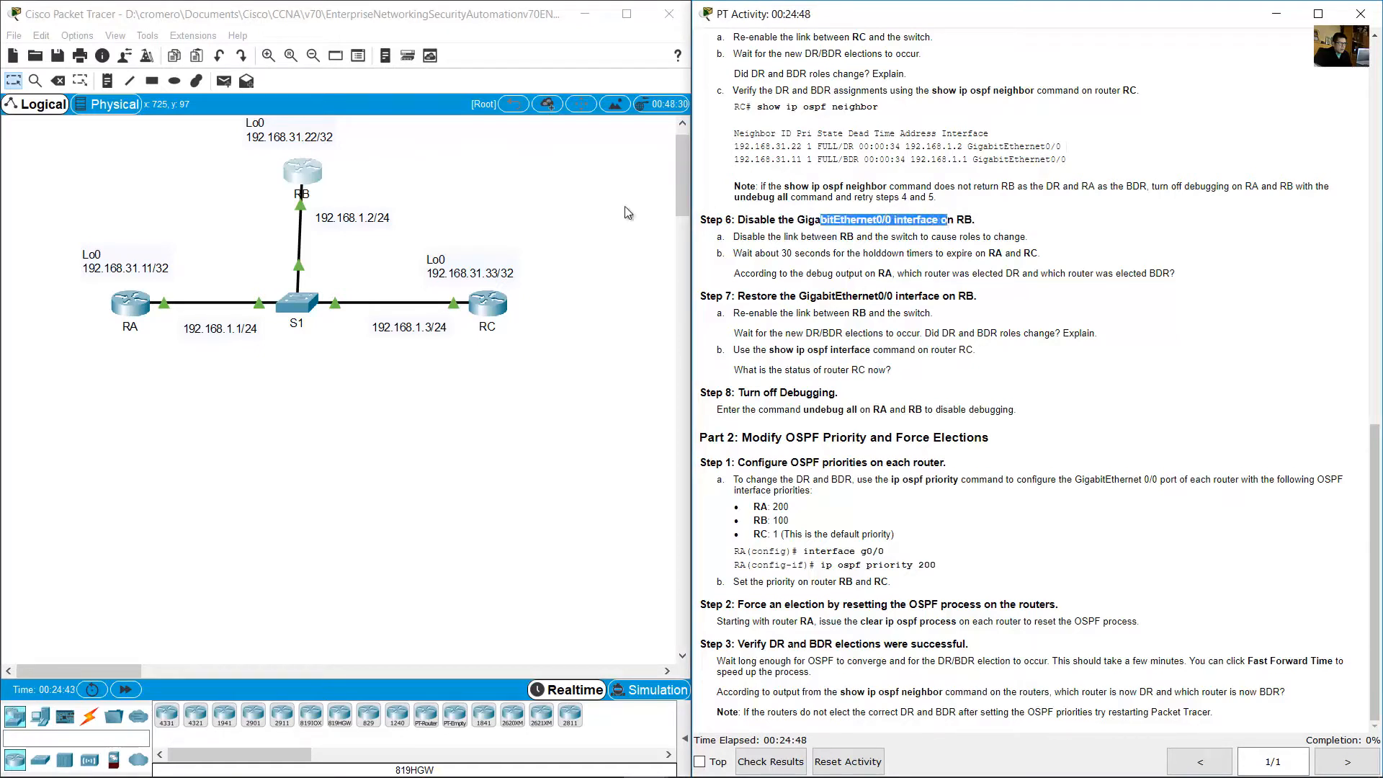
{"action": "left_click", "coordinate": [428, 187]}
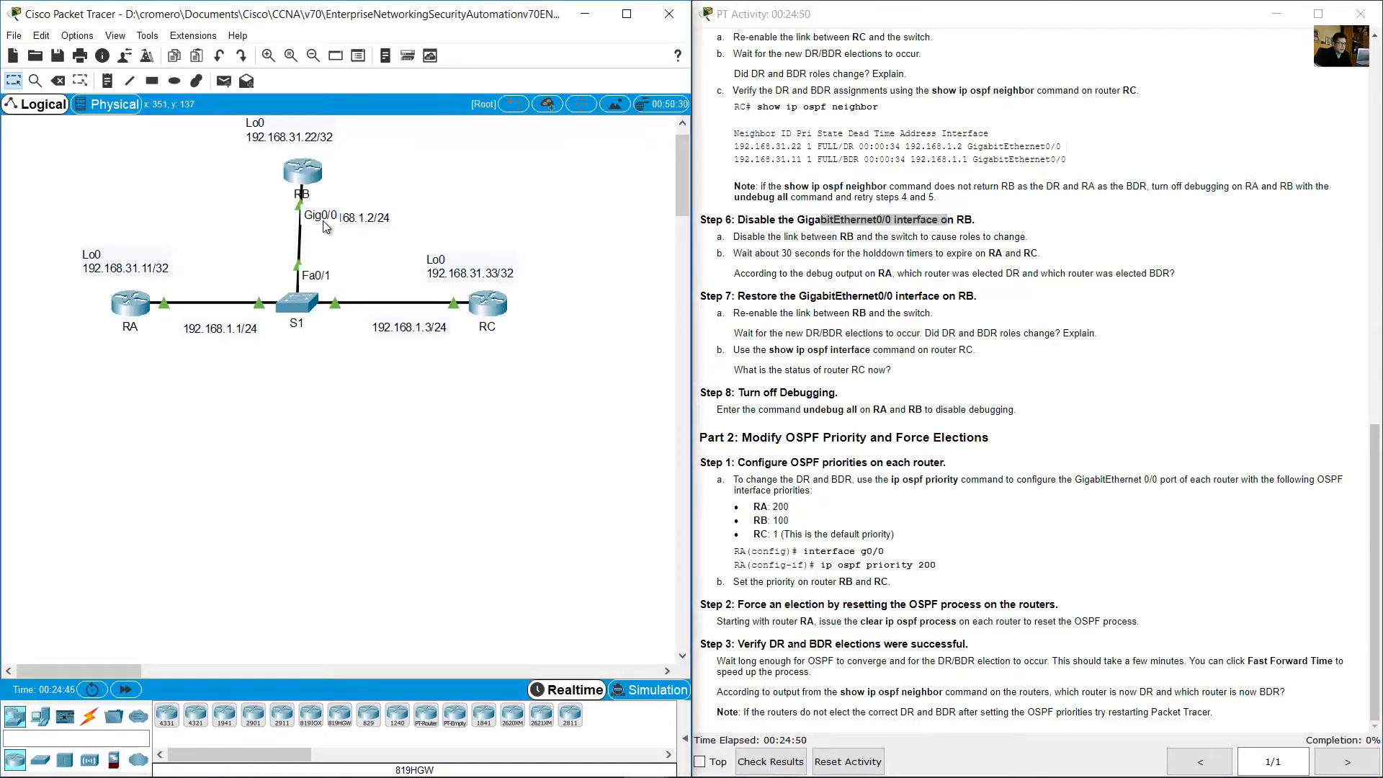
{"action": "left_click", "coordinate": [312, 190]}
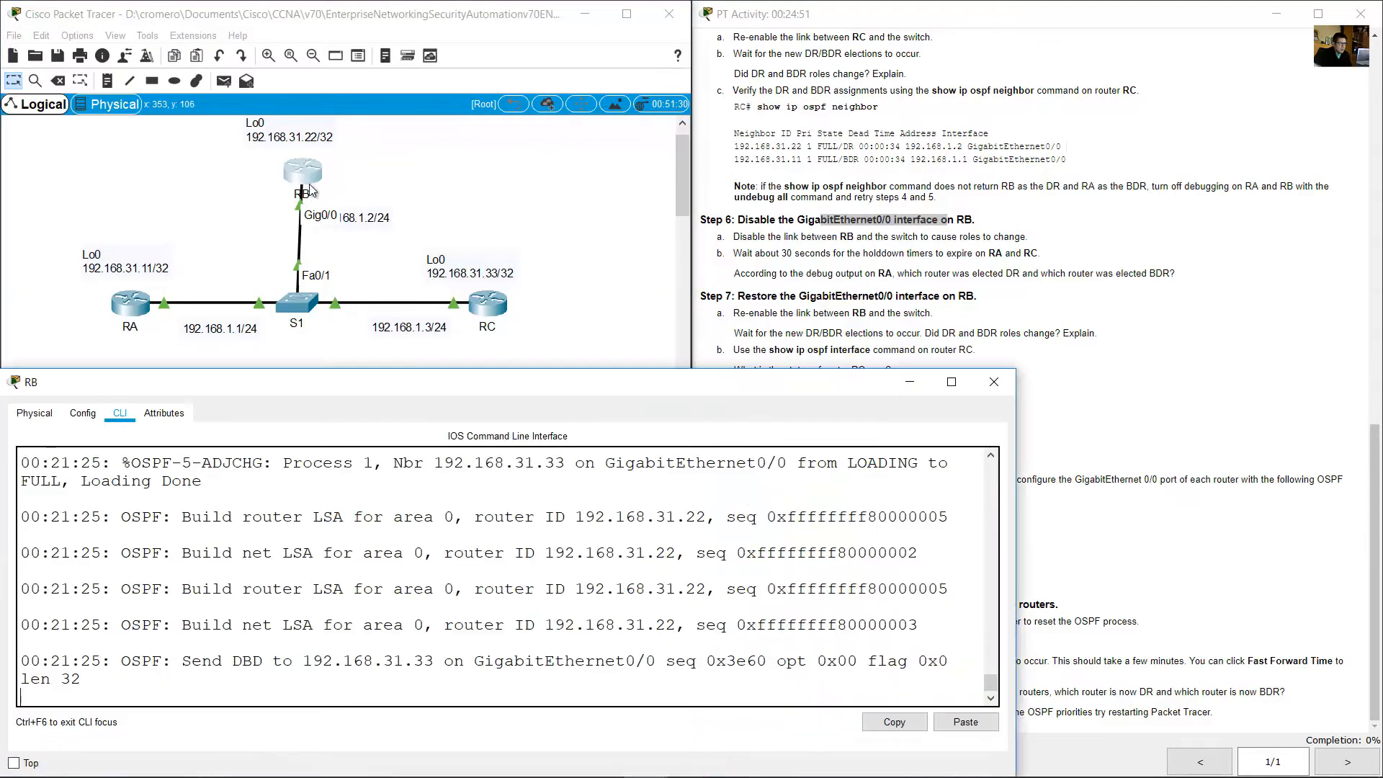
{"action": "left_click", "coordinate": [414, 582]}
{"action": "key", "text": "Return"}
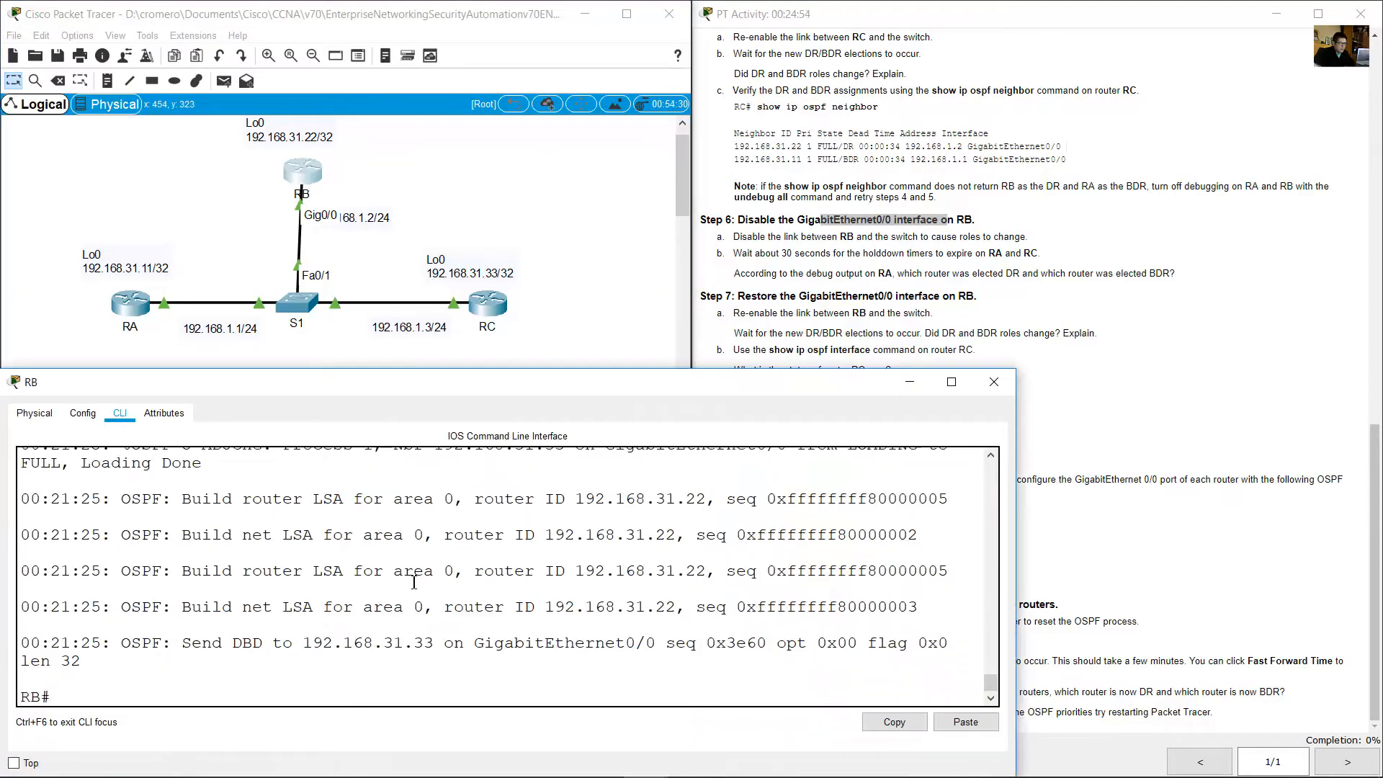
{"action": "type", "text": "conf term"}
{"action": "key", "text": "Return"}
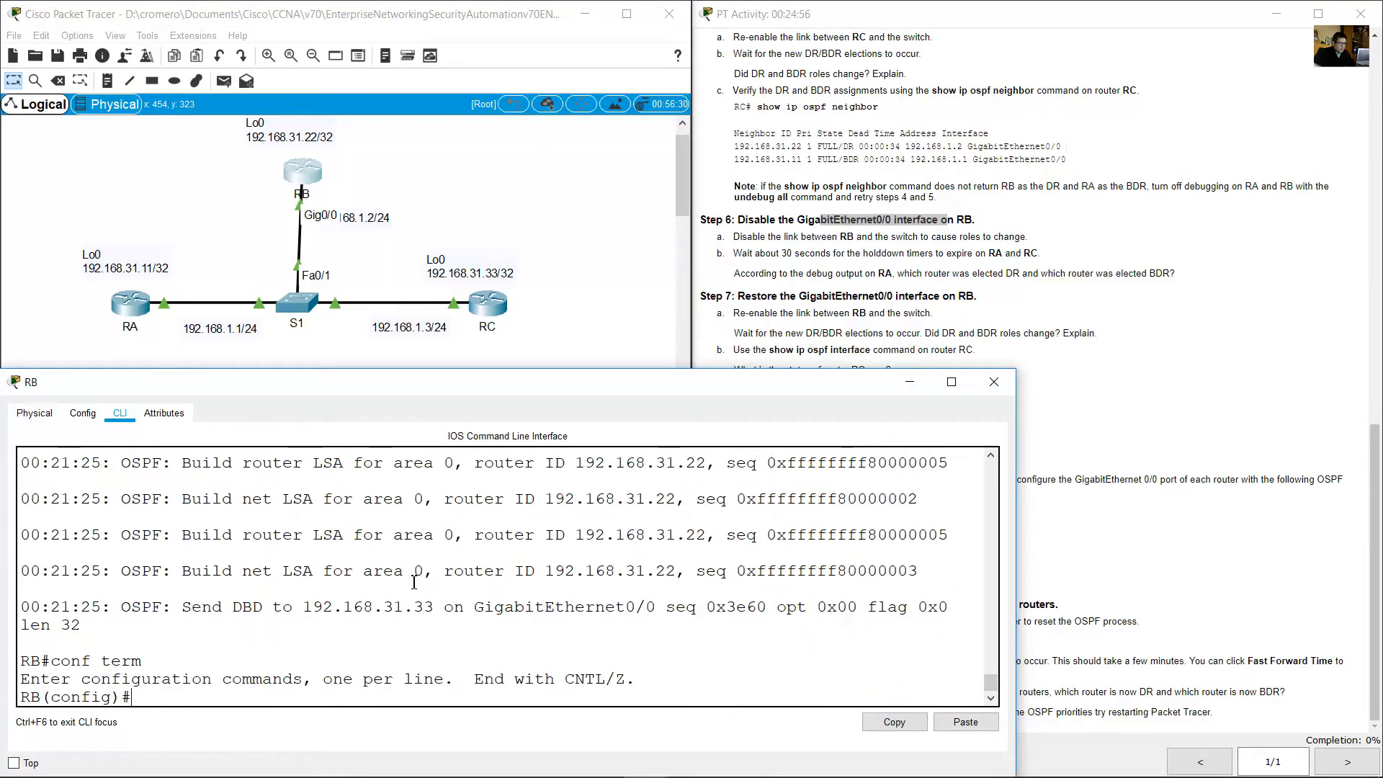
{"action": "type", "text": "int g0/0"}
{"action": "key", "text": "Return"}
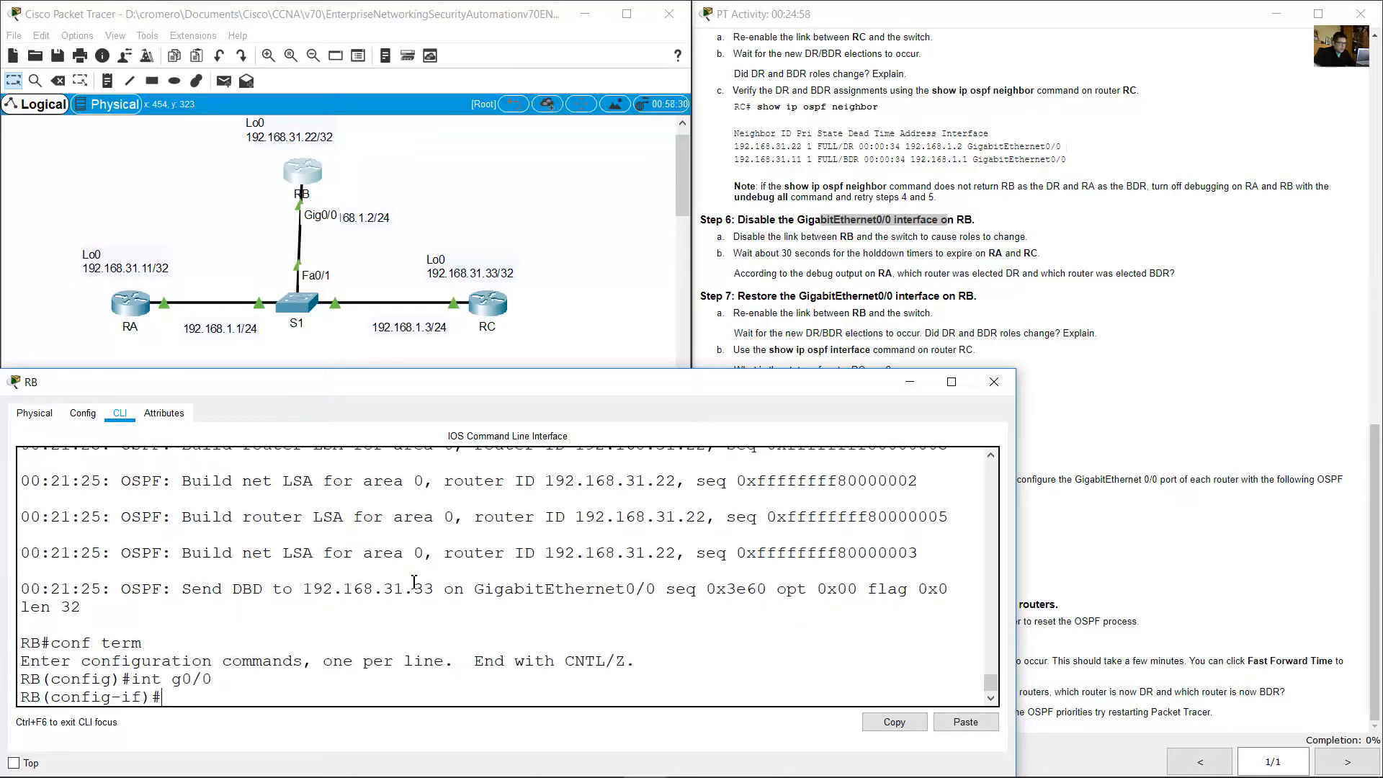
{"action": "type", "text": "shutdown"}
{"action": "key", "text": "Return"}
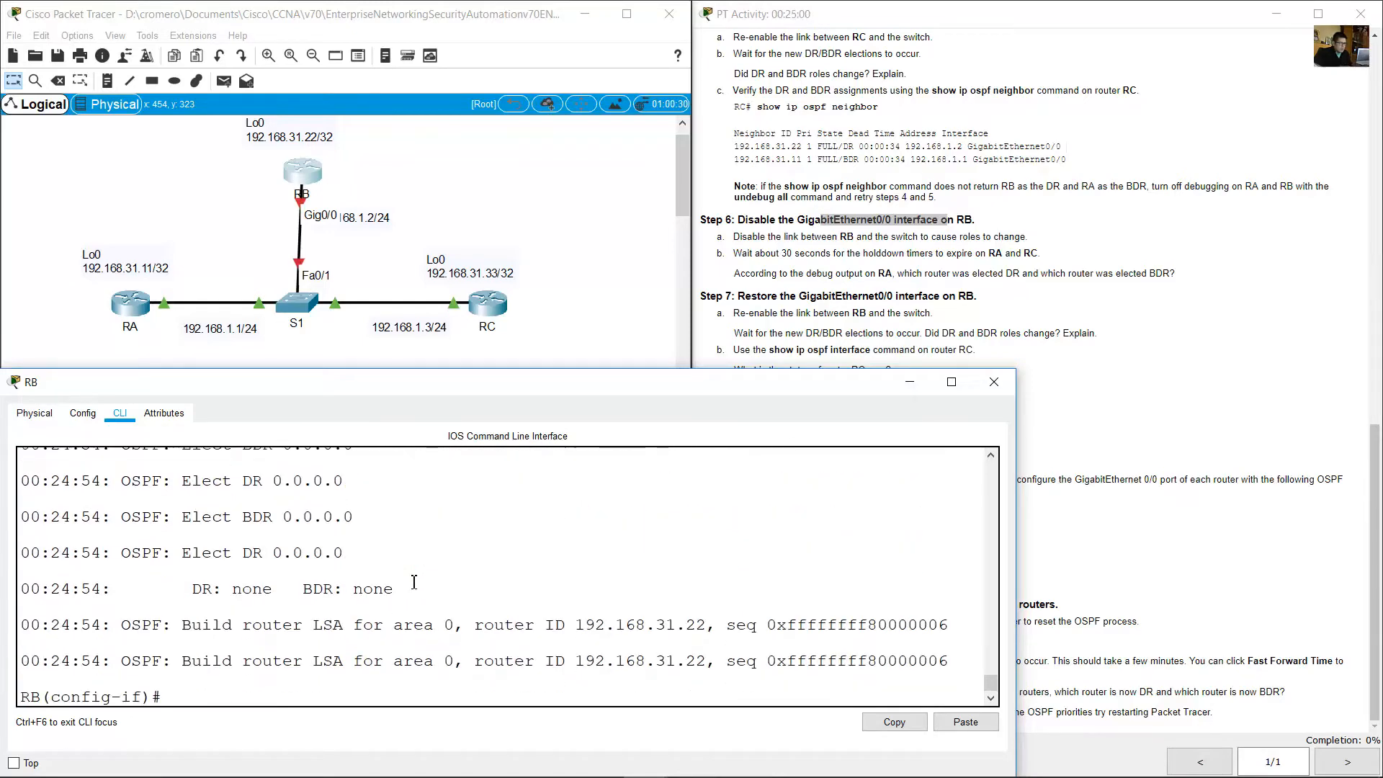
- Read Step 6's instruction to wait about 30 seconds and its question about the DR and BDR in RA's debug output
{"action": "left_click", "coordinate": [901, 300]}
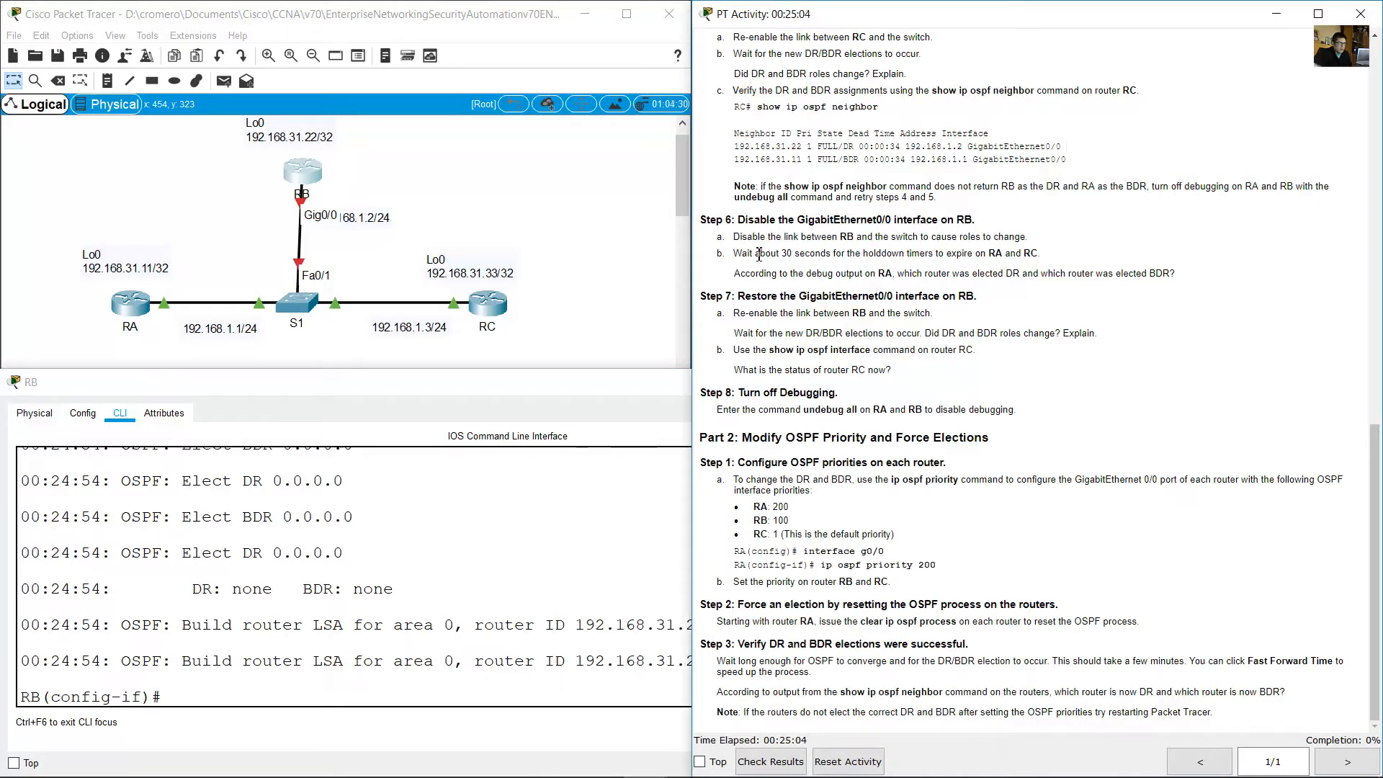
{"action": "left_click_drag", "start_coordinate": [741, 253], "coordinate": [866, 255]}
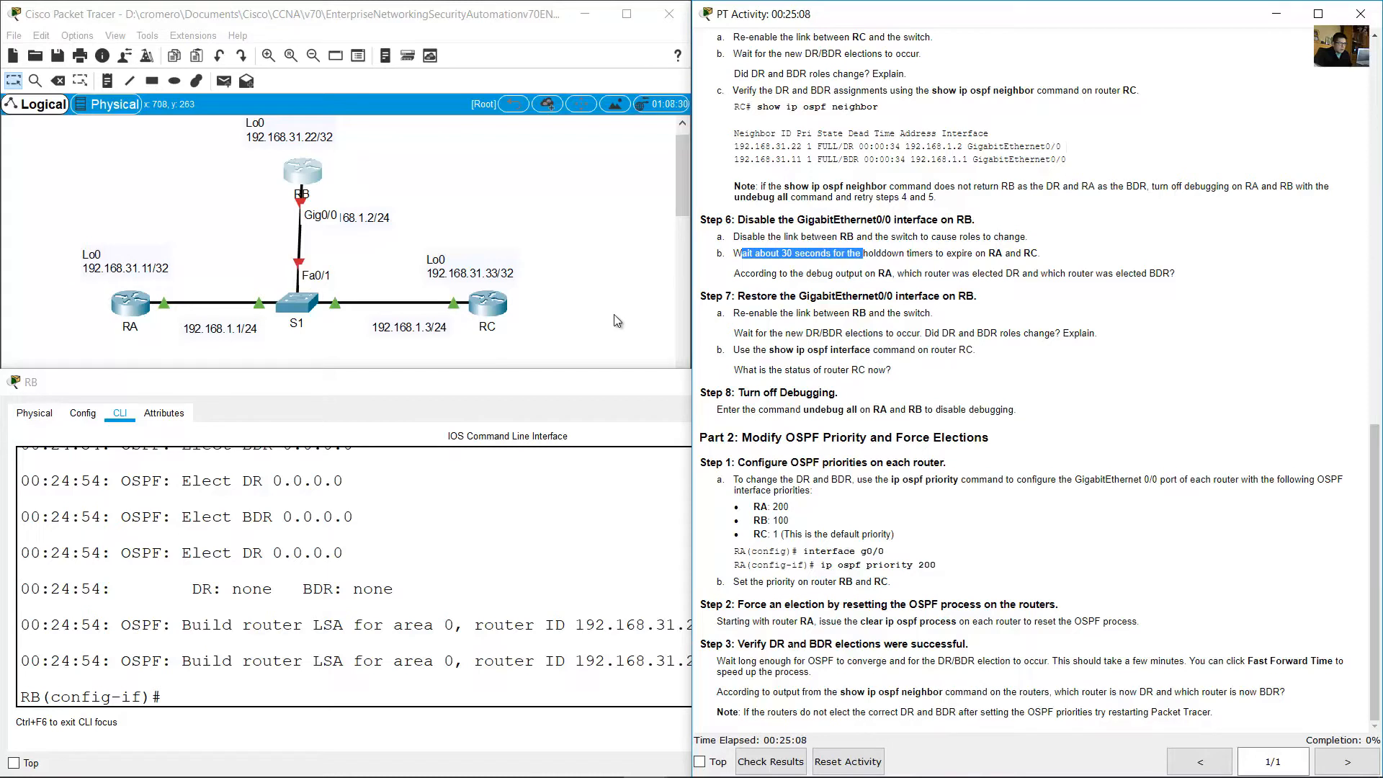
{"action": "left_click", "coordinate": [583, 495]}
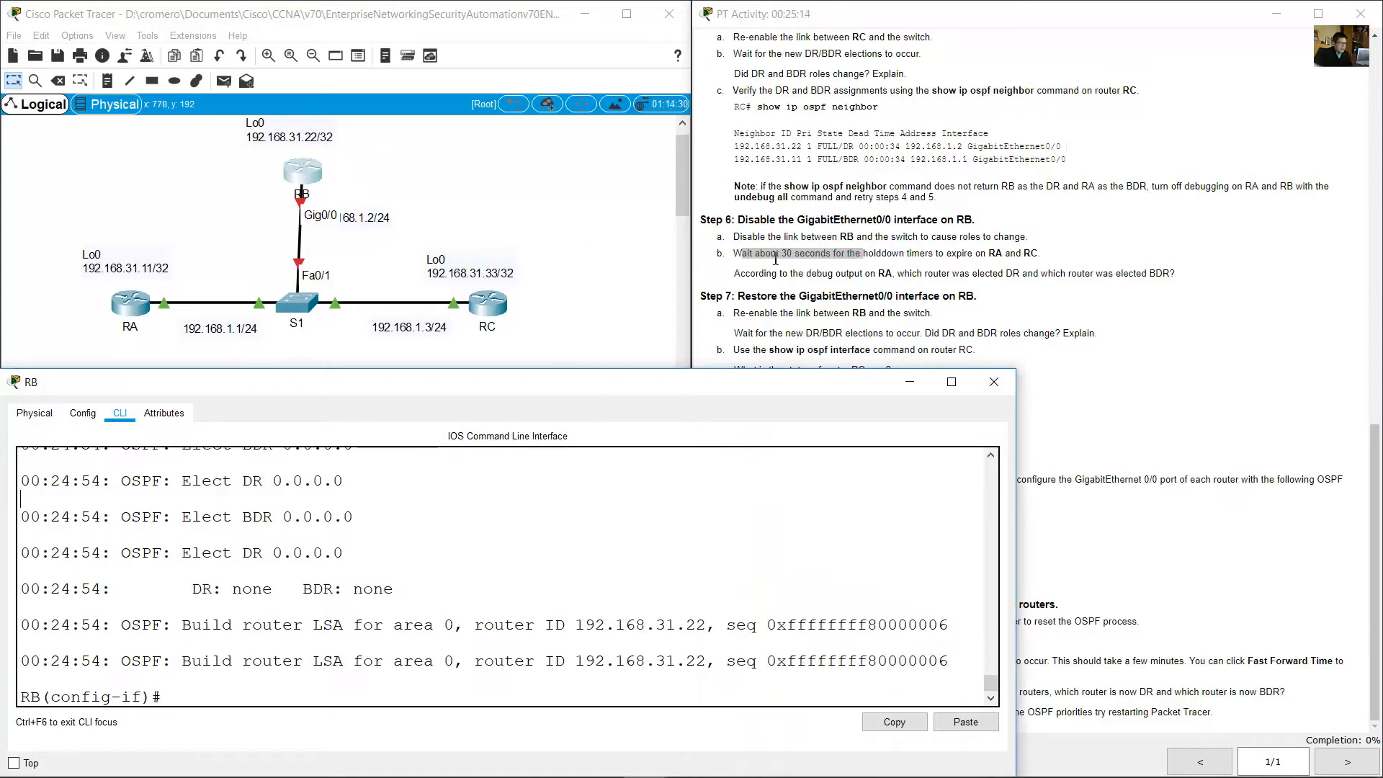
{"action": "left_click_drag", "start_coordinate": [366, 186], "coordinate": [330, 179]}
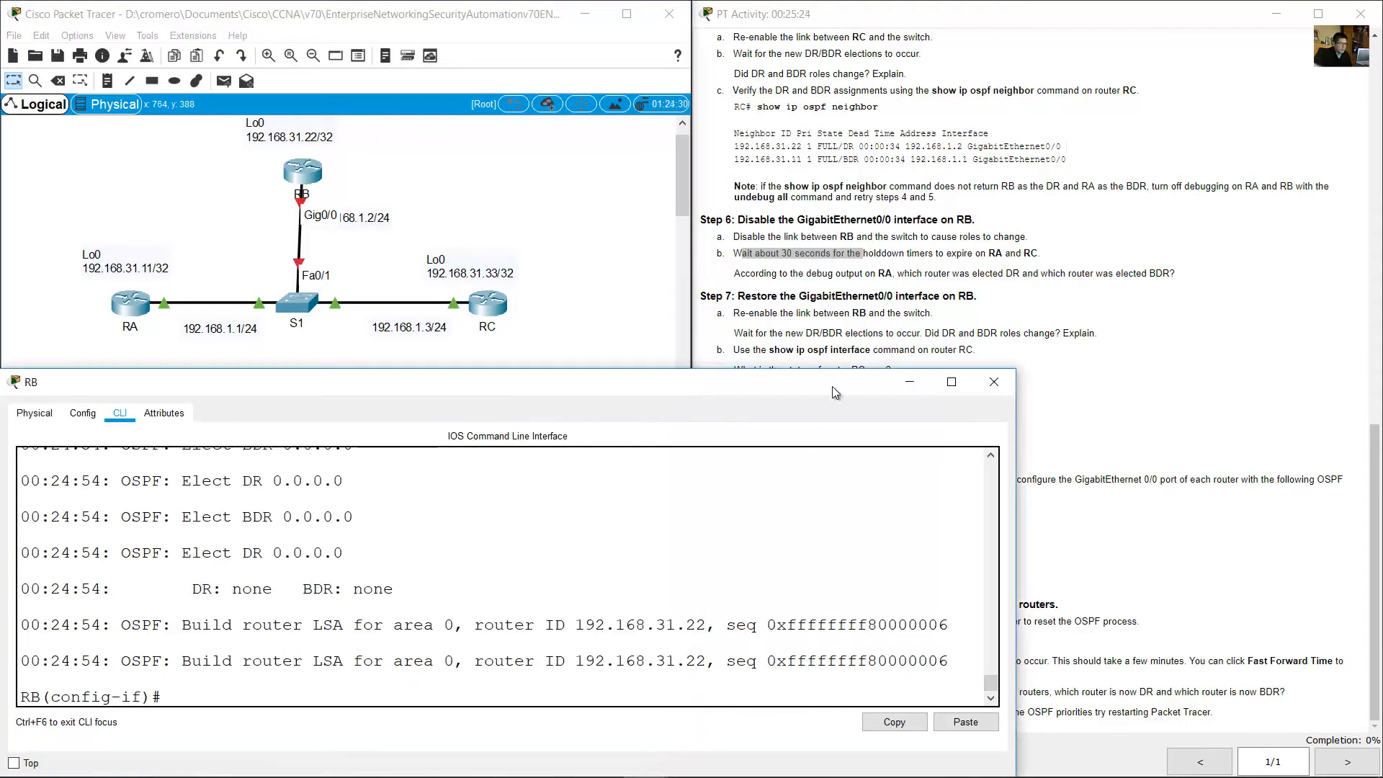
{"action": "left_click", "coordinate": [889, 296]}
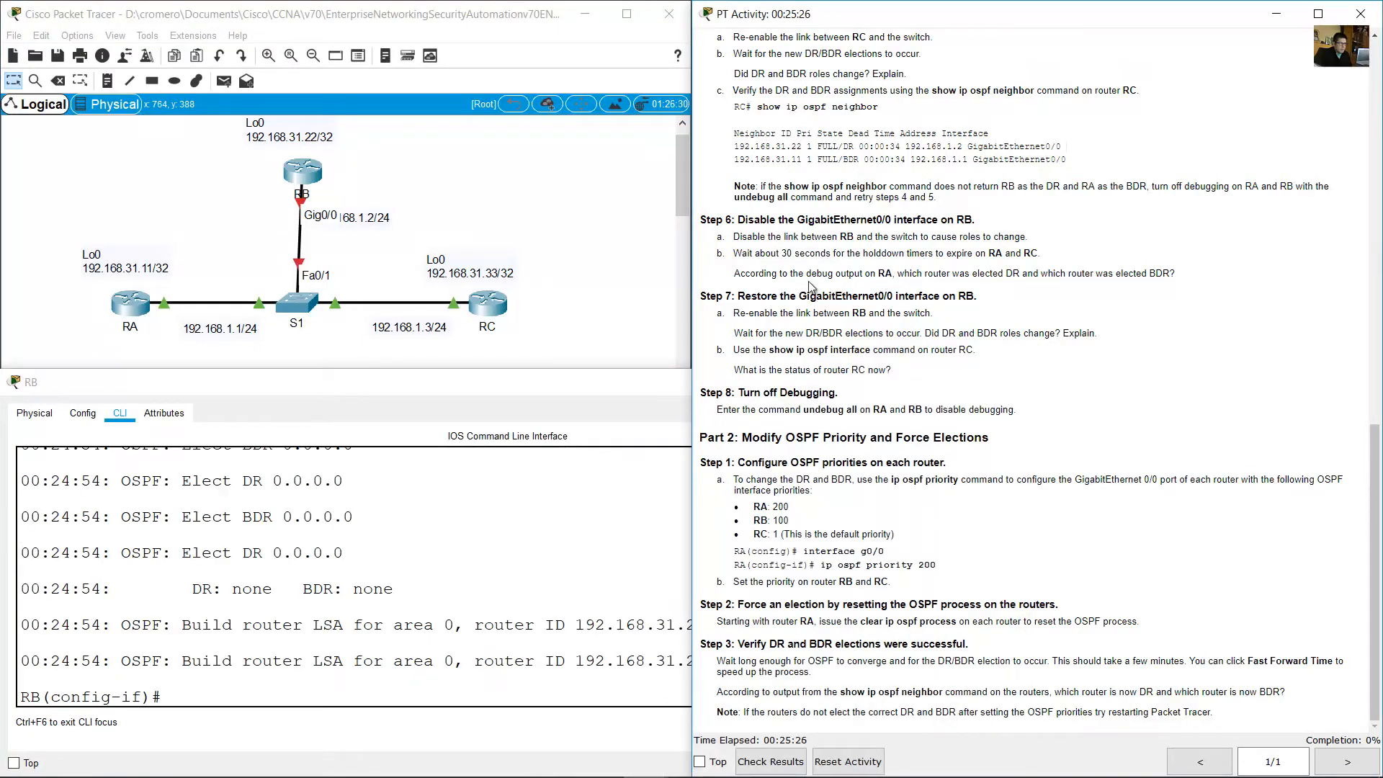
{"action": "left_click_drag", "start_coordinate": [734, 273], "coordinate": [1178, 273]}
{"action": "left_click", "coordinate": [472, 194]}
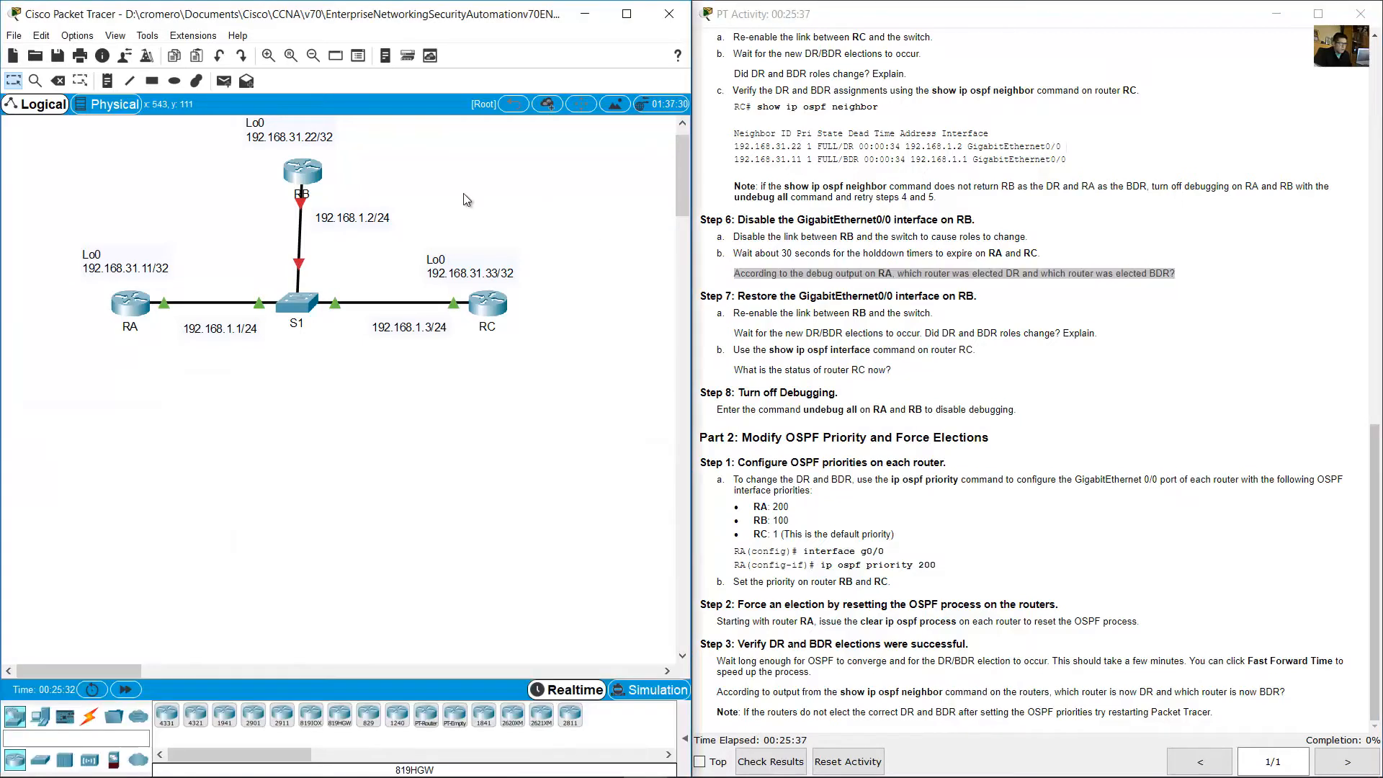
- Examine the latest DR/BDR election in RA's debug output and match the elected BDR's address to its router in the topology
{"action": "left_click", "coordinate": [136, 306]}
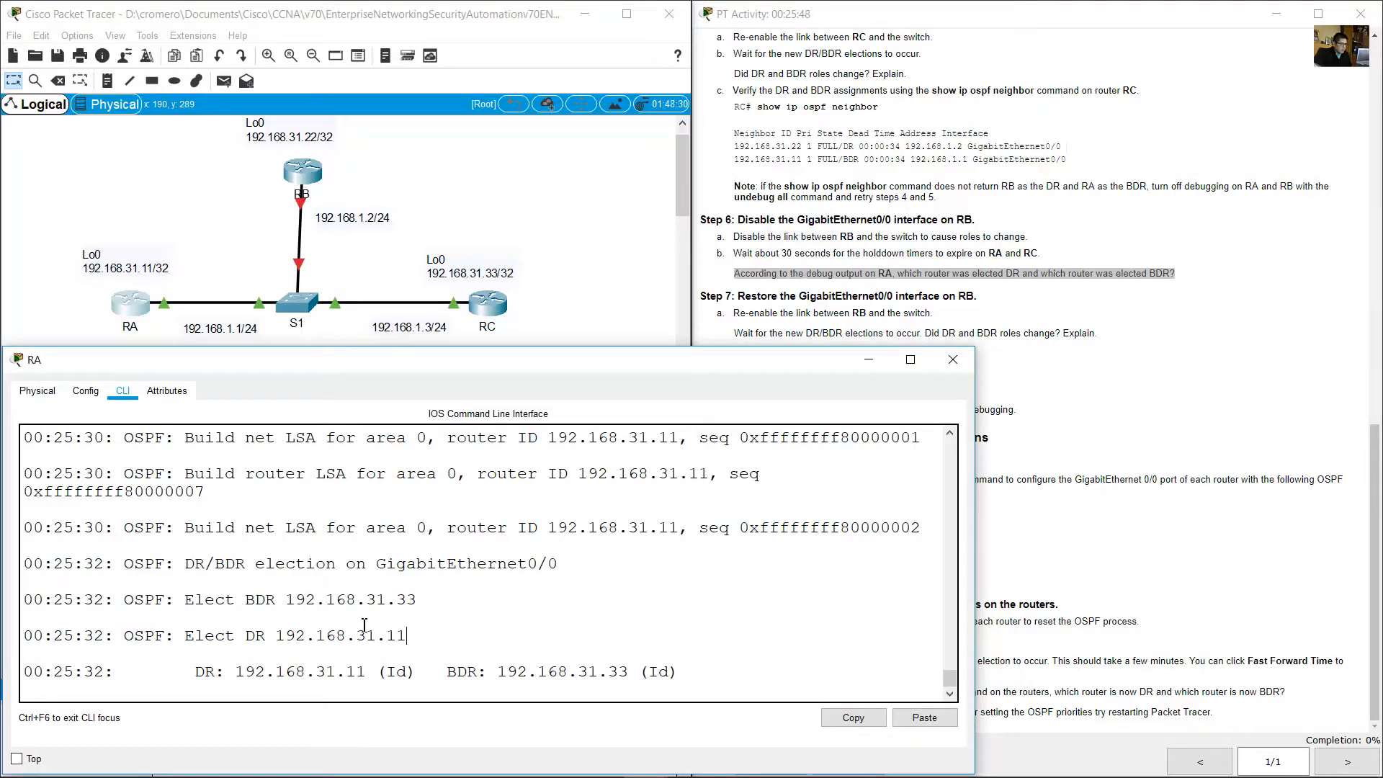
{"action": "left_click_drag", "start_coordinate": [243, 599], "coordinate": [418, 601]}
{"action": "left_click", "coordinate": [291, 601]}
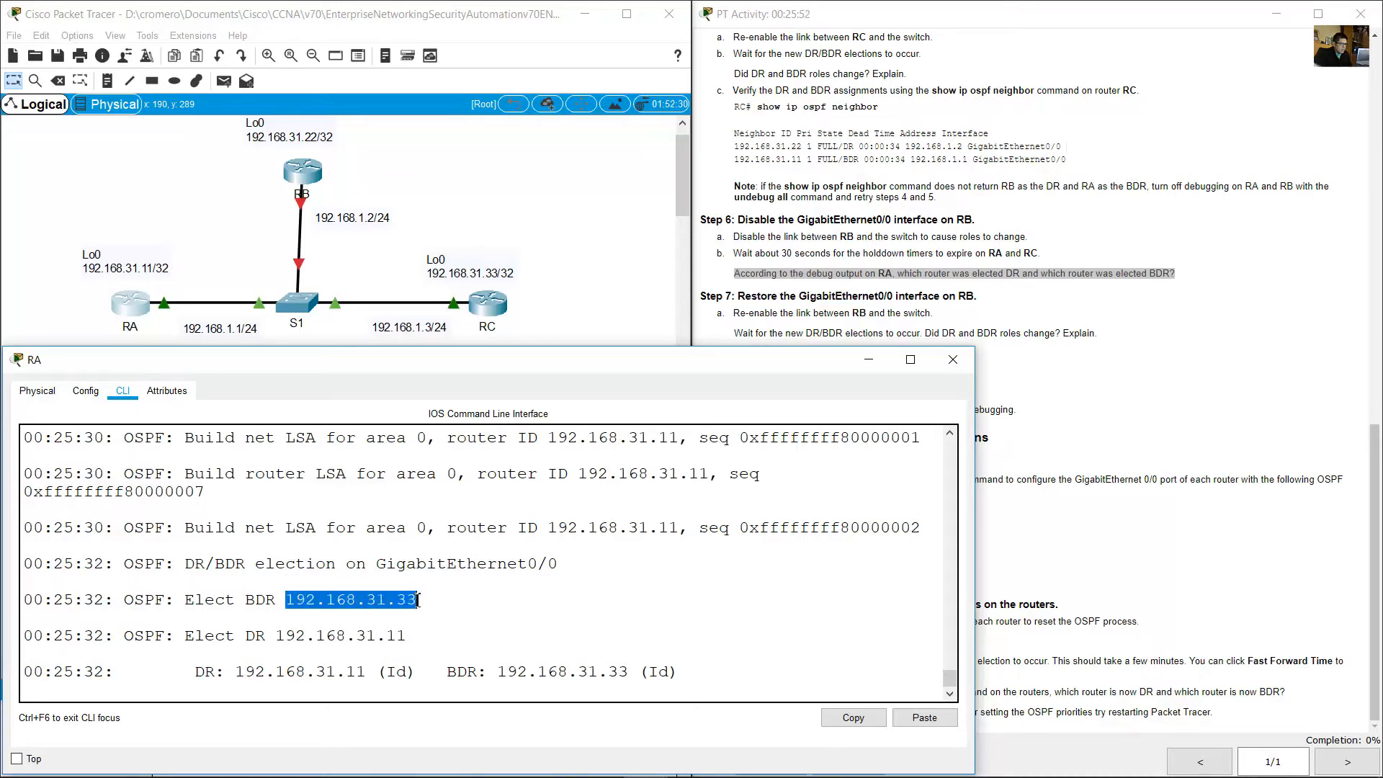
{"action": "left_click", "coordinate": [601, 208]}
{"action": "left_click_drag", "start_coordinate": [574, 214], "coordinate": [419, 363]}
{"action": "left_click", "coordinate": [747, 591]}
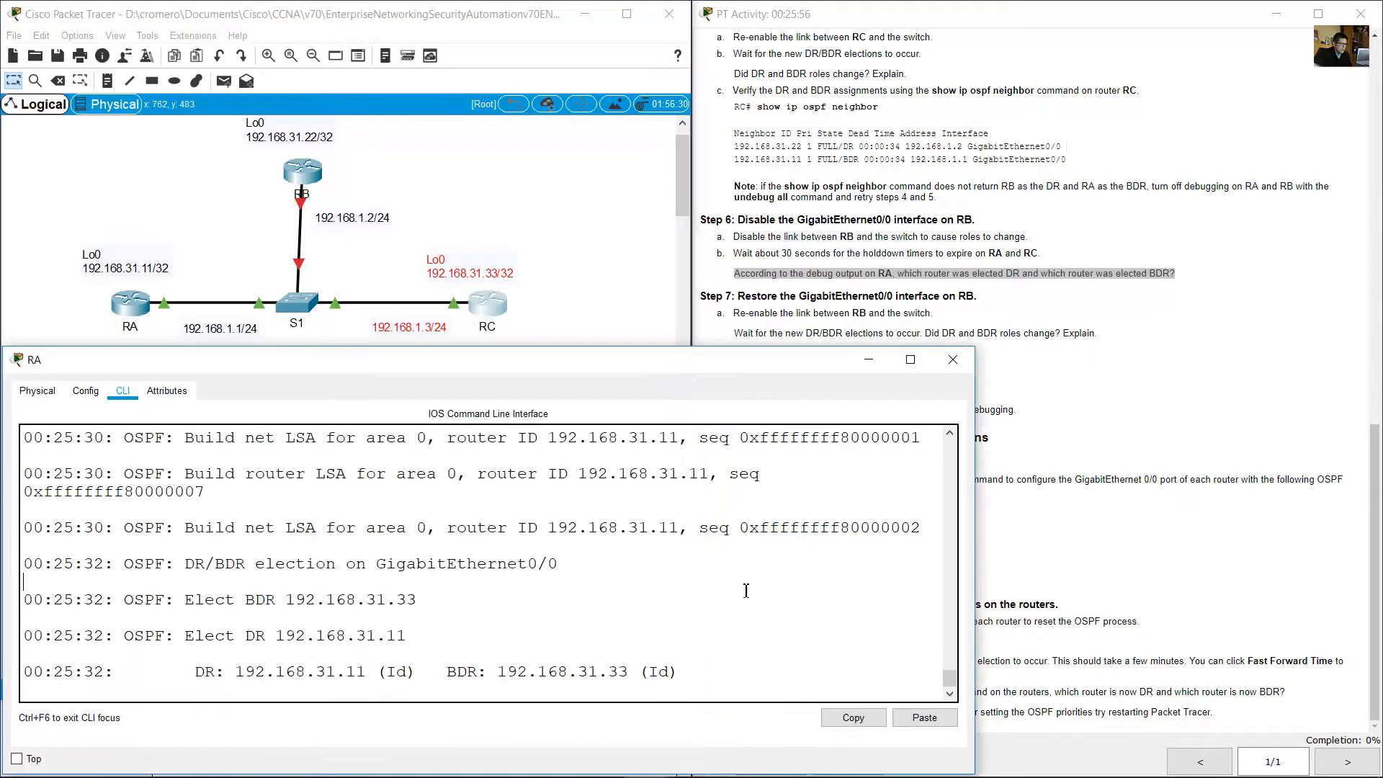
{"action": "double_click", "coordinate": [250, 599]}
{"action": "left_click_drag", "start_coordinate": [355, 600], "coordinate": [348, 601]}
{"action": "left_click_drag", "start_coordinate": [249, 636], "coordinate": [420, 626]}
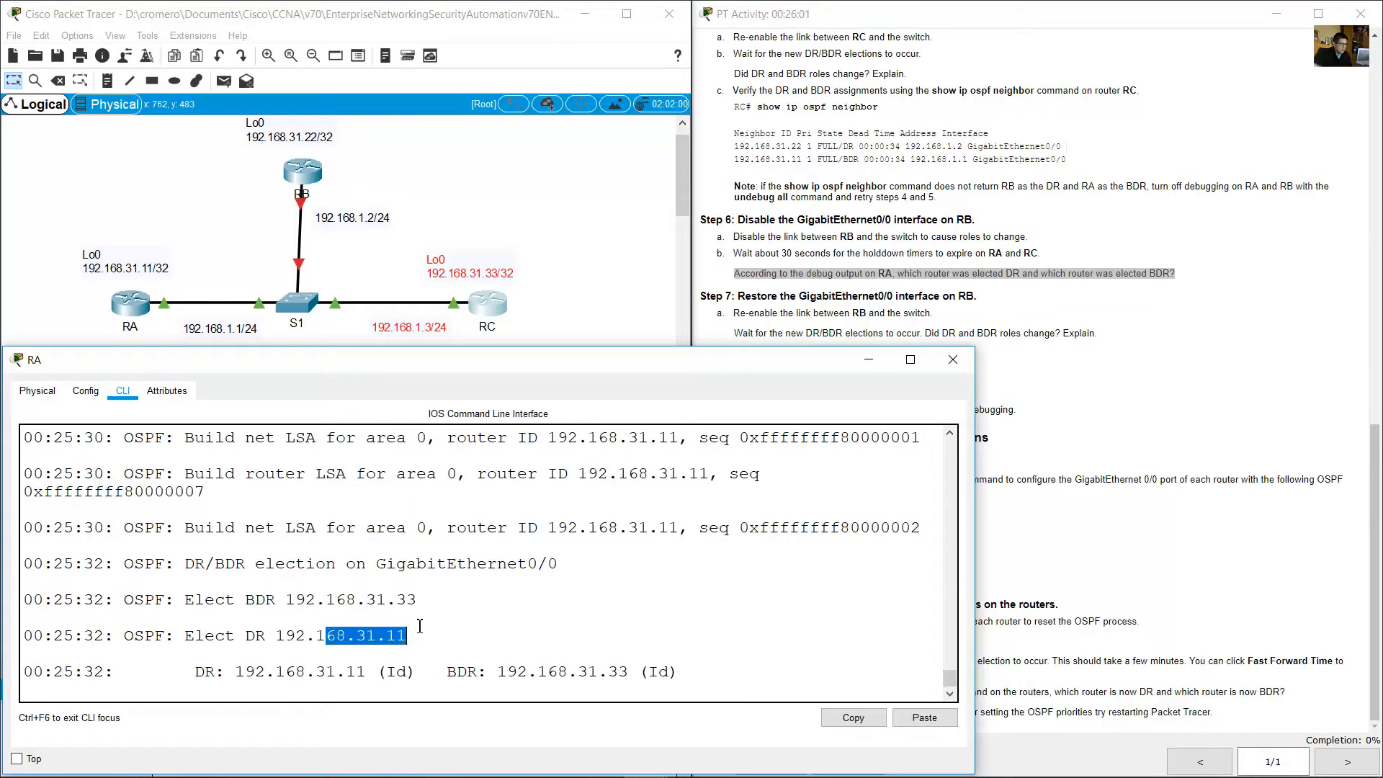
- Locate the newly elected DR and BDR routers in the topology by their loopback addresses
{"action": "left_click", "coordinate": [202, 228]}
{"action": "left_click_drag", "start_coordinate": [192, 198], "coordinate": [35, 347]}
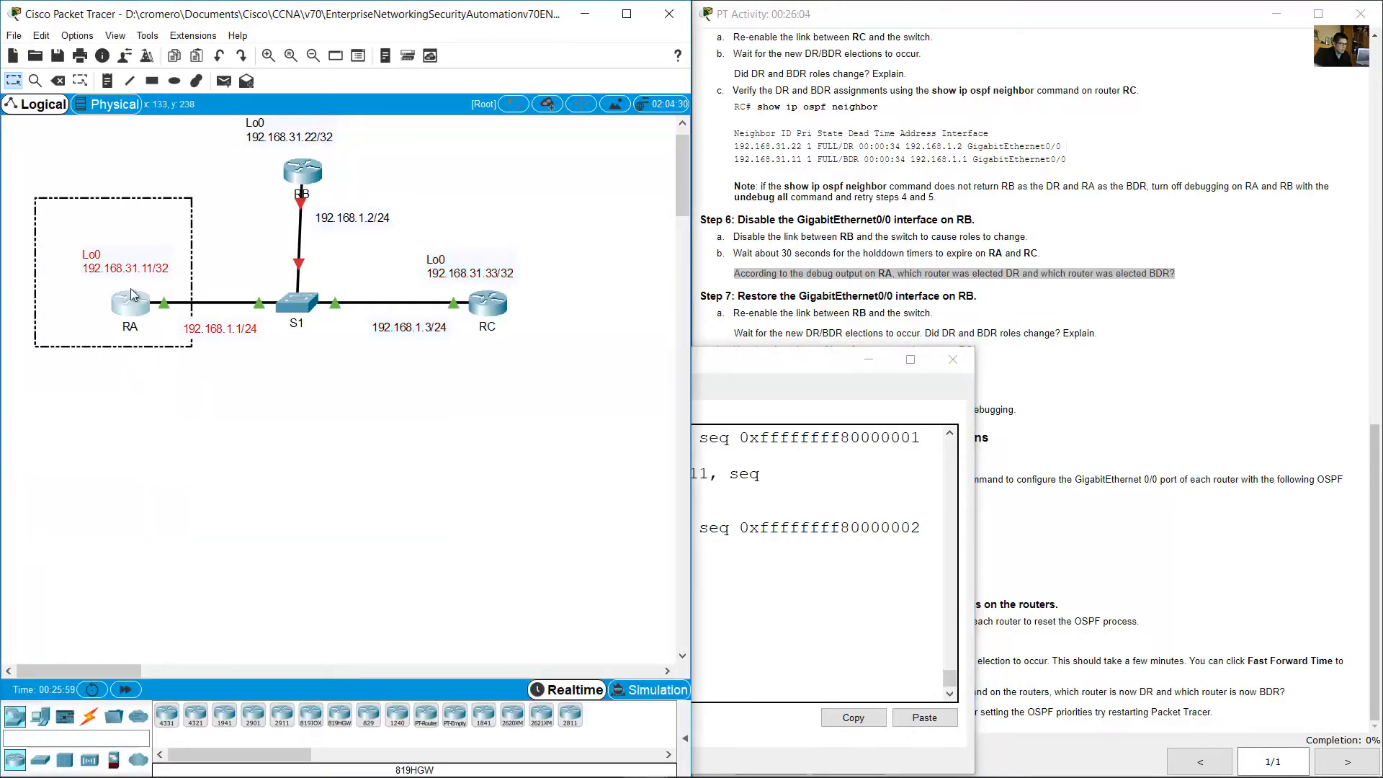
{"action": "left_click", "coordinate": [180, 416]}
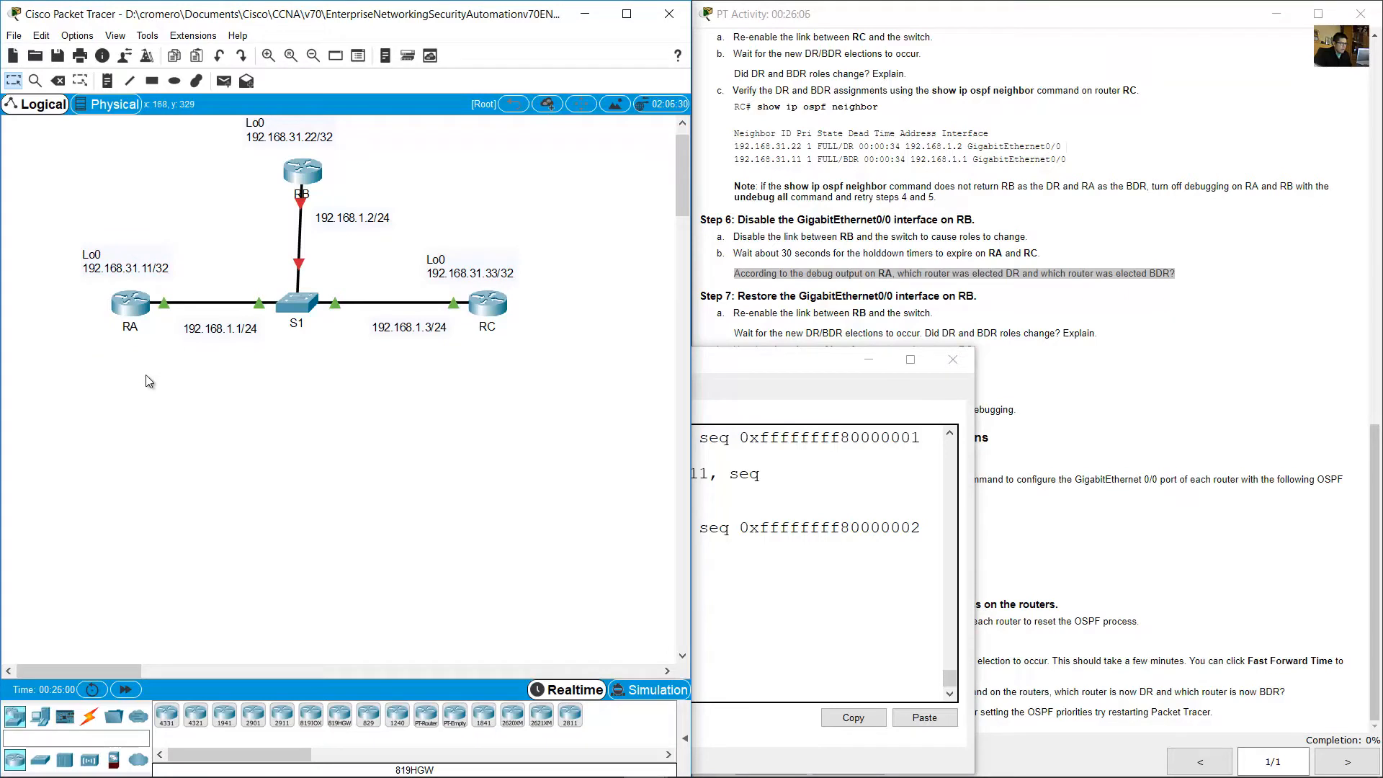
{"action": "left_click_drag", "start_coordinate": [158, 405], "coordinate": [63, 220]}
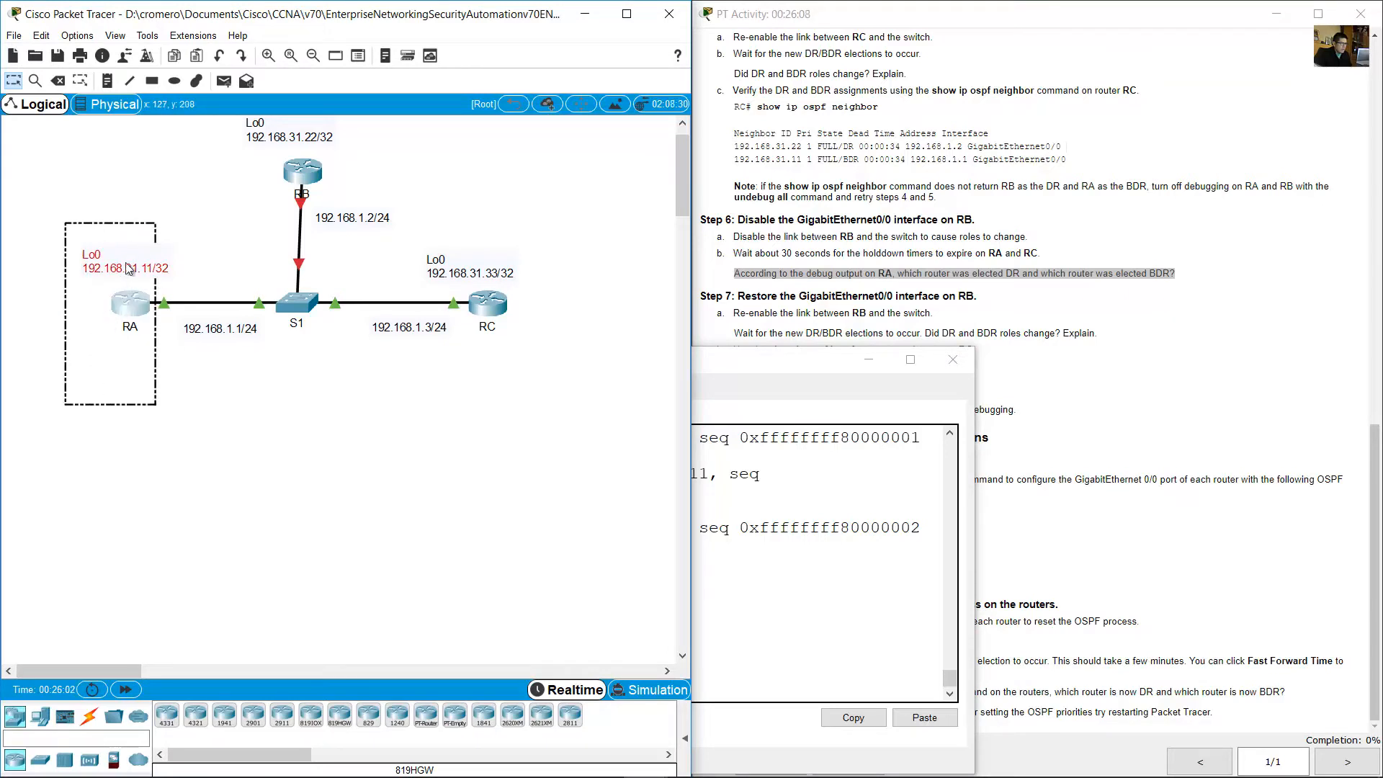
{"action": "left_click", "coordinate": [132, 303]}
{"action": "left_click_drag", "start_coordinate": [552, 454], "coordinate": [439, 233]}
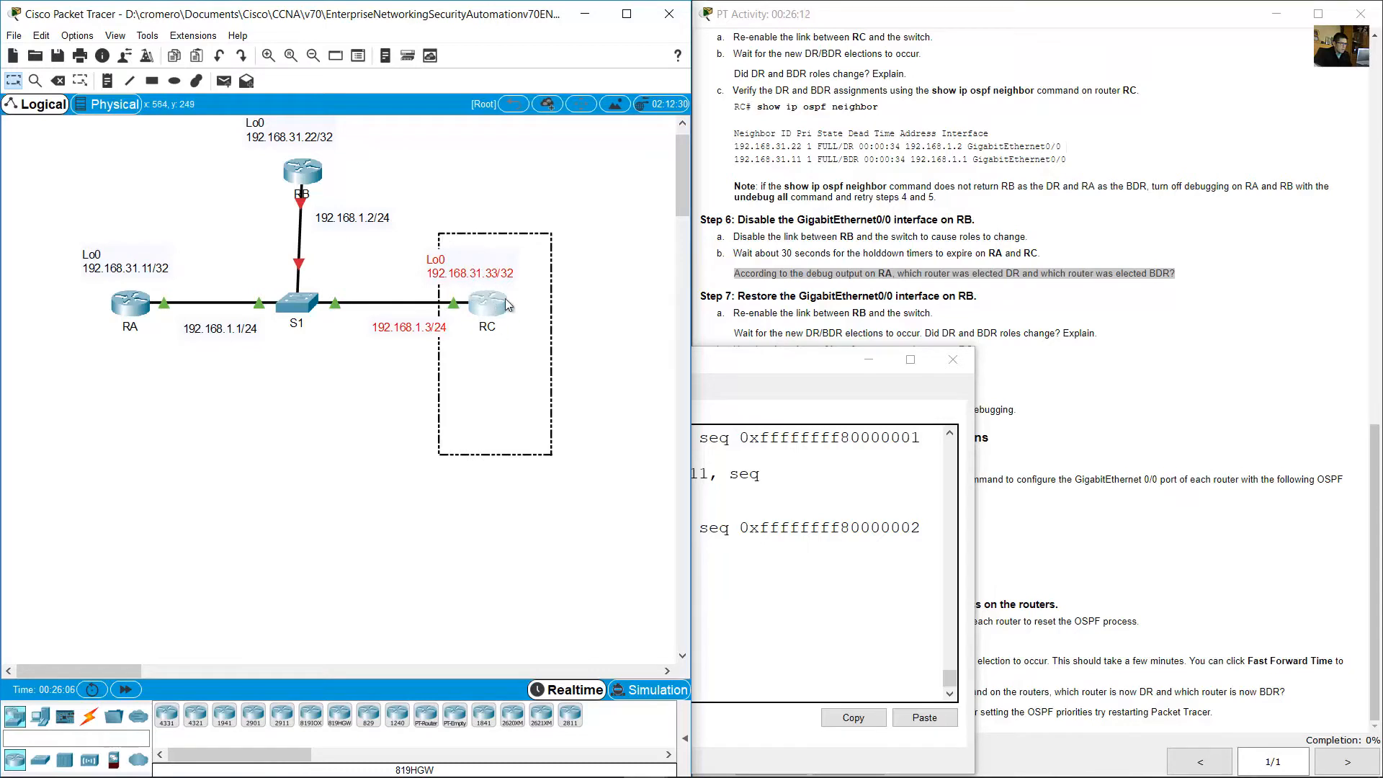
{"action": "left_click", "coordinate": [502, 306]}
- Follow Step 7 by re-enabling GigabitEthernet0/0 on router RB with the no shutdown command
{"action": "left_click", "coordinate": [1025, 307]}
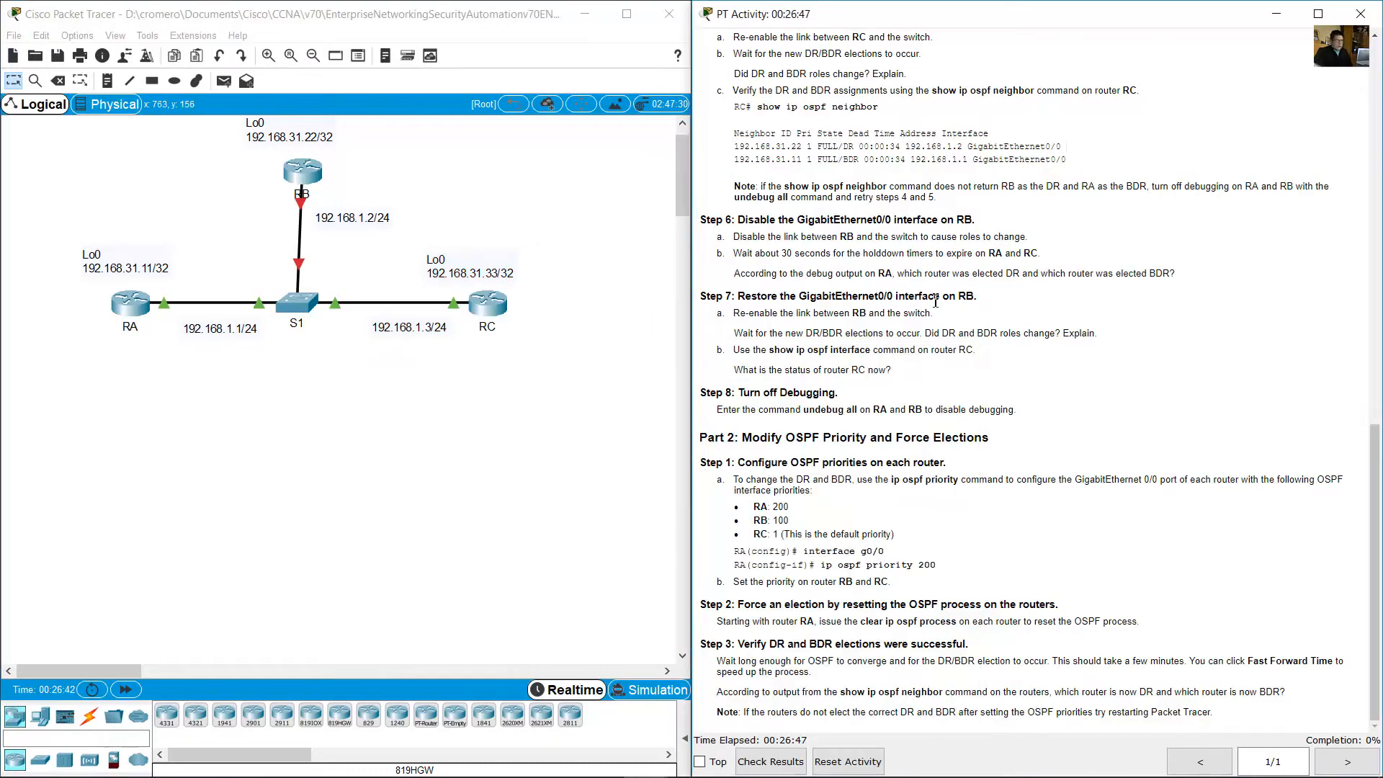
{"action": "left_click_drag", "start_coordinate": [736, 296], "coordinate": [980, 298]}
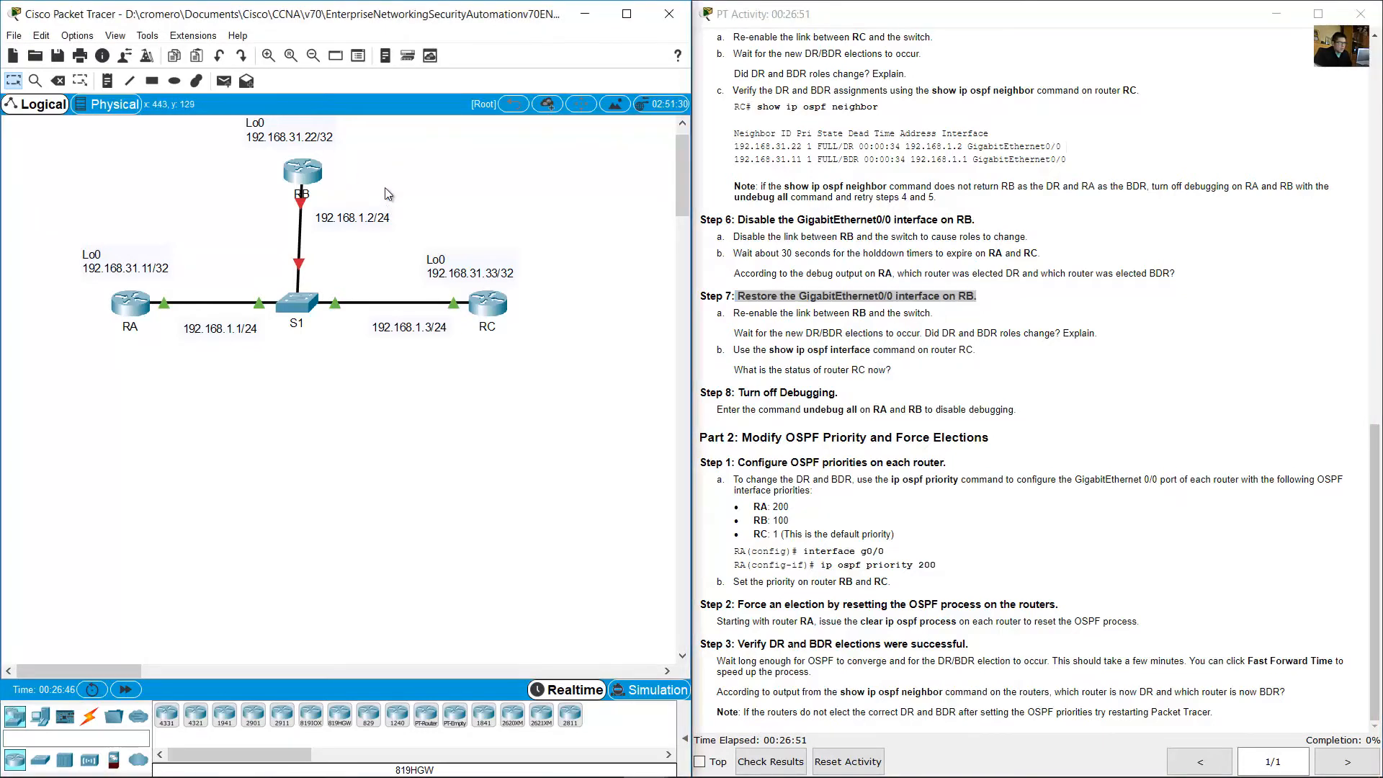
{"action": "left_click", "coordinate": [303, 173]}
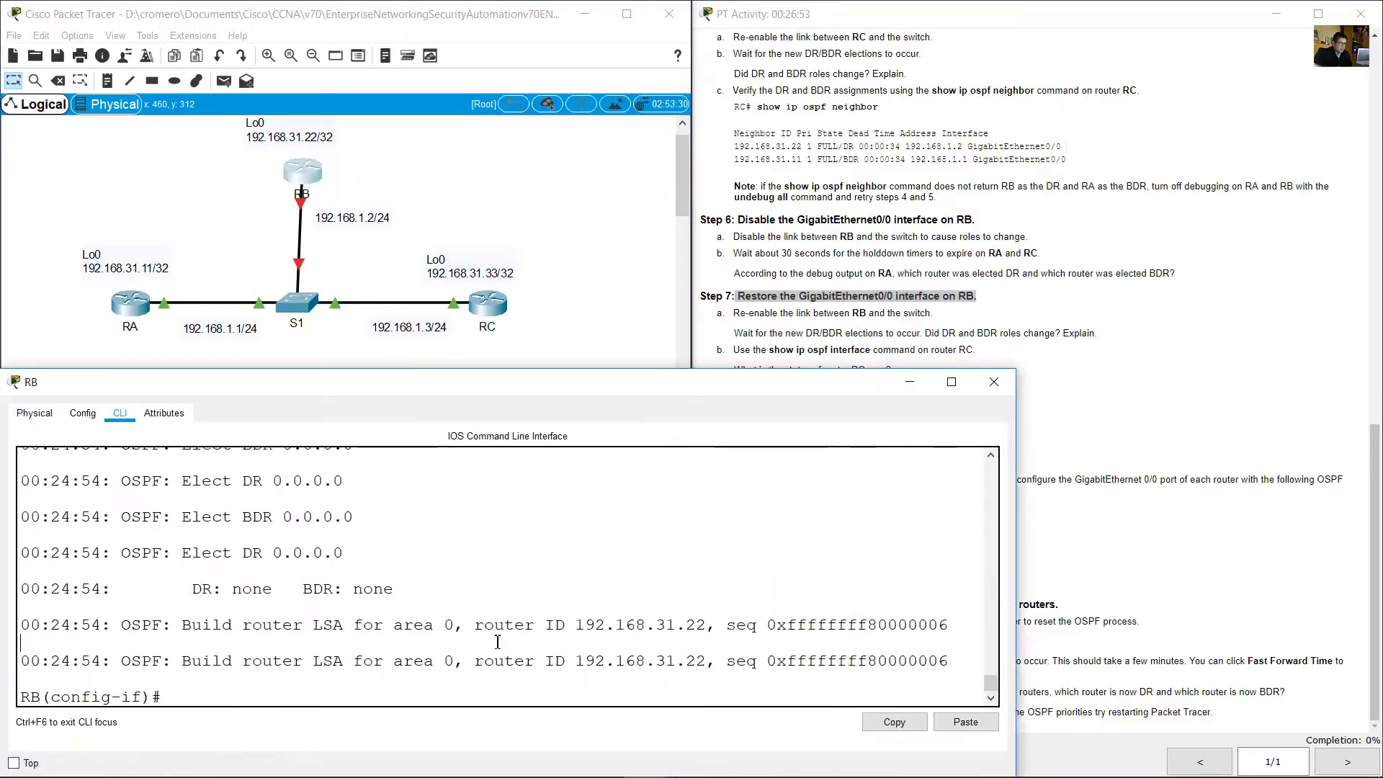
{"action": "key", "text": "Up"}
{"action": "key", "text": "Up"}
{"action": "key", "text": "Return"}
{"action": "key", "text": "Up"}
{"action": "key", "text": "Up"}
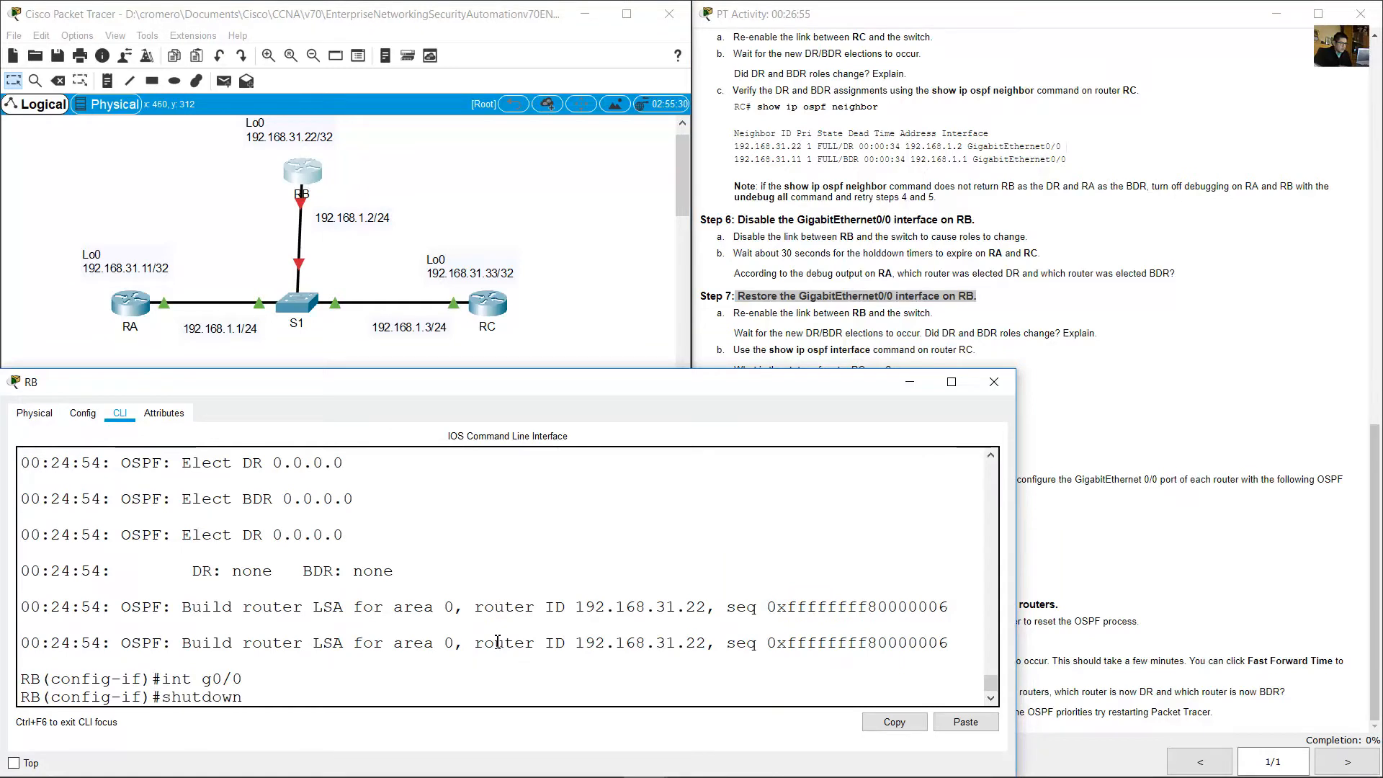
{"action": "type", "text": "no"}
{"action": "key", "text": "Return"}
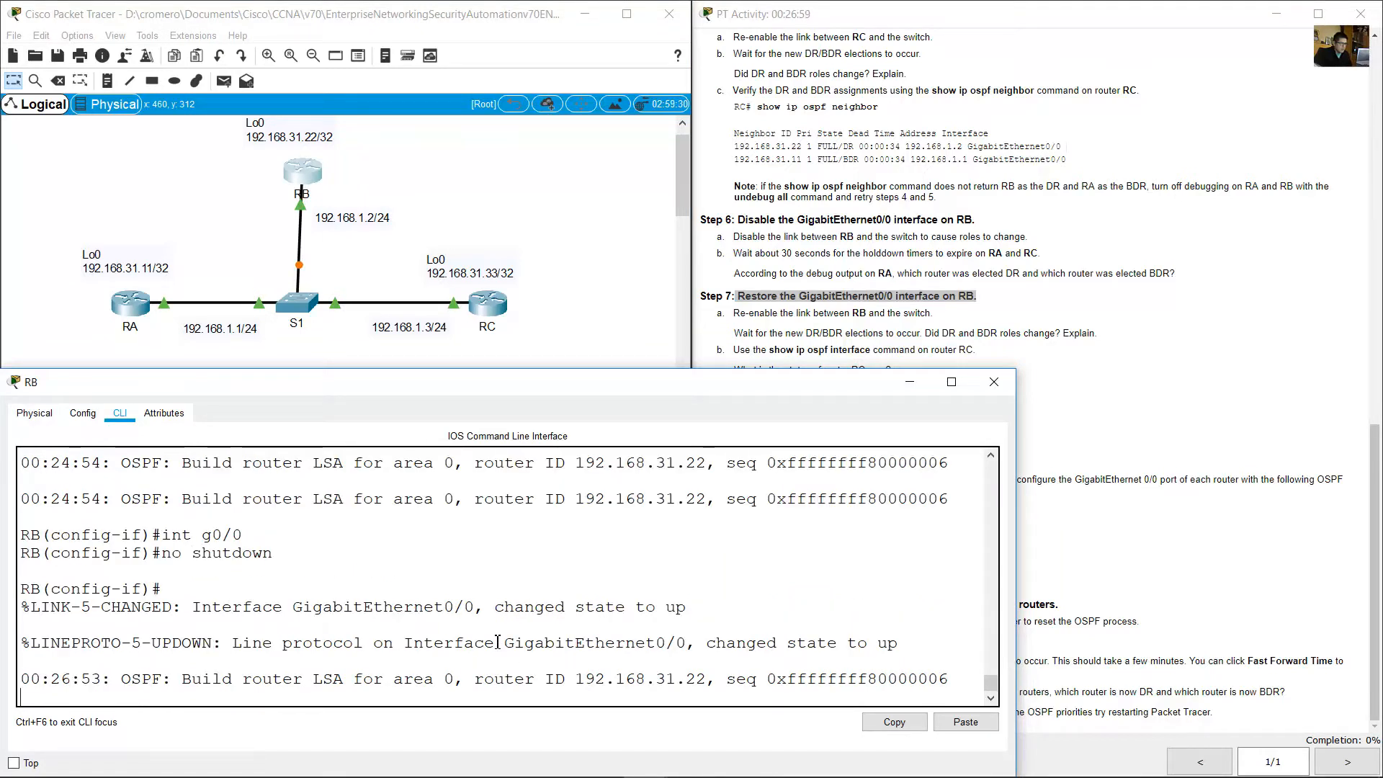
{"action": "key", "text": "Return"}
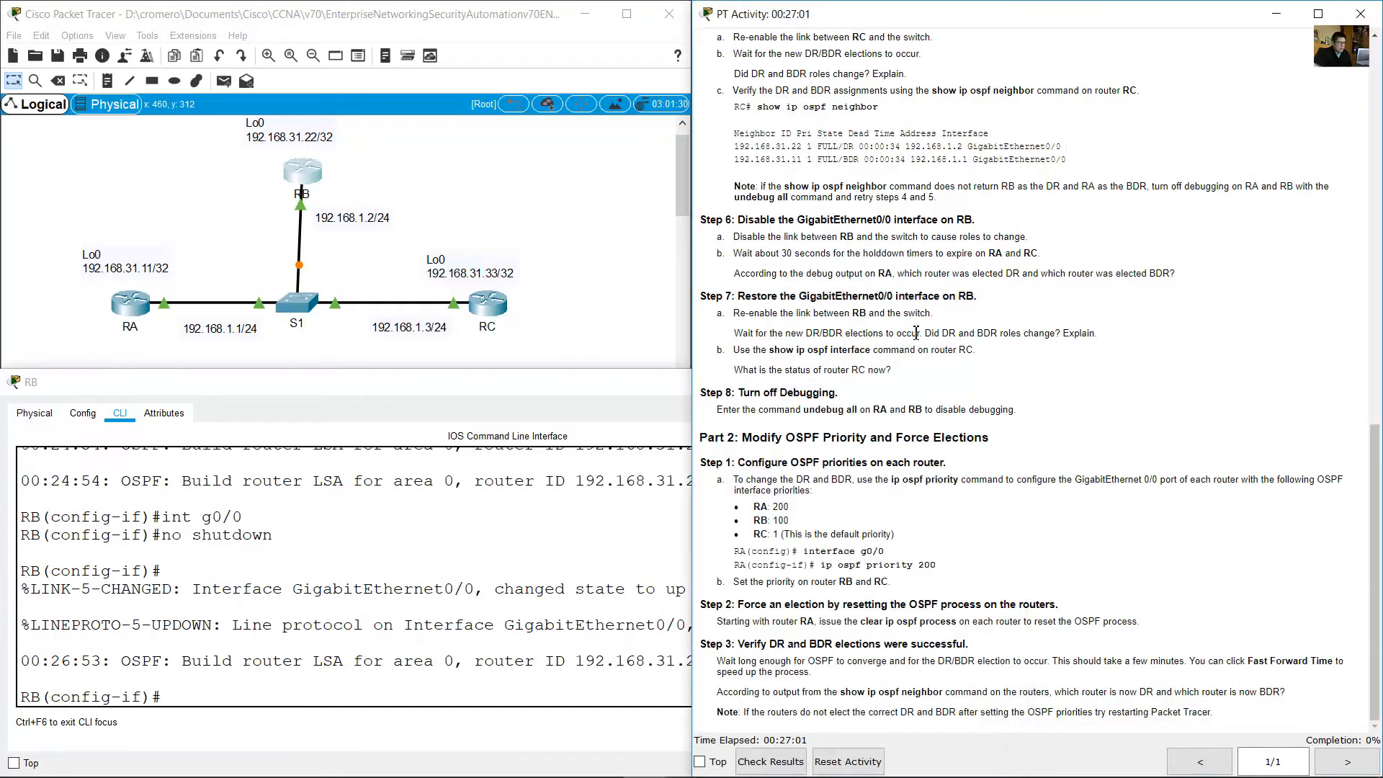
- Read Step 7's question on whether the DR and BDR roles changed and check the RB-to-S1 link state in the topology
{"action": "left_click", "coordinate": [869, 365]}
{"action": "left_click_drag", "start_coordinate": [734, 333], "coordinate": [1082, 332]}
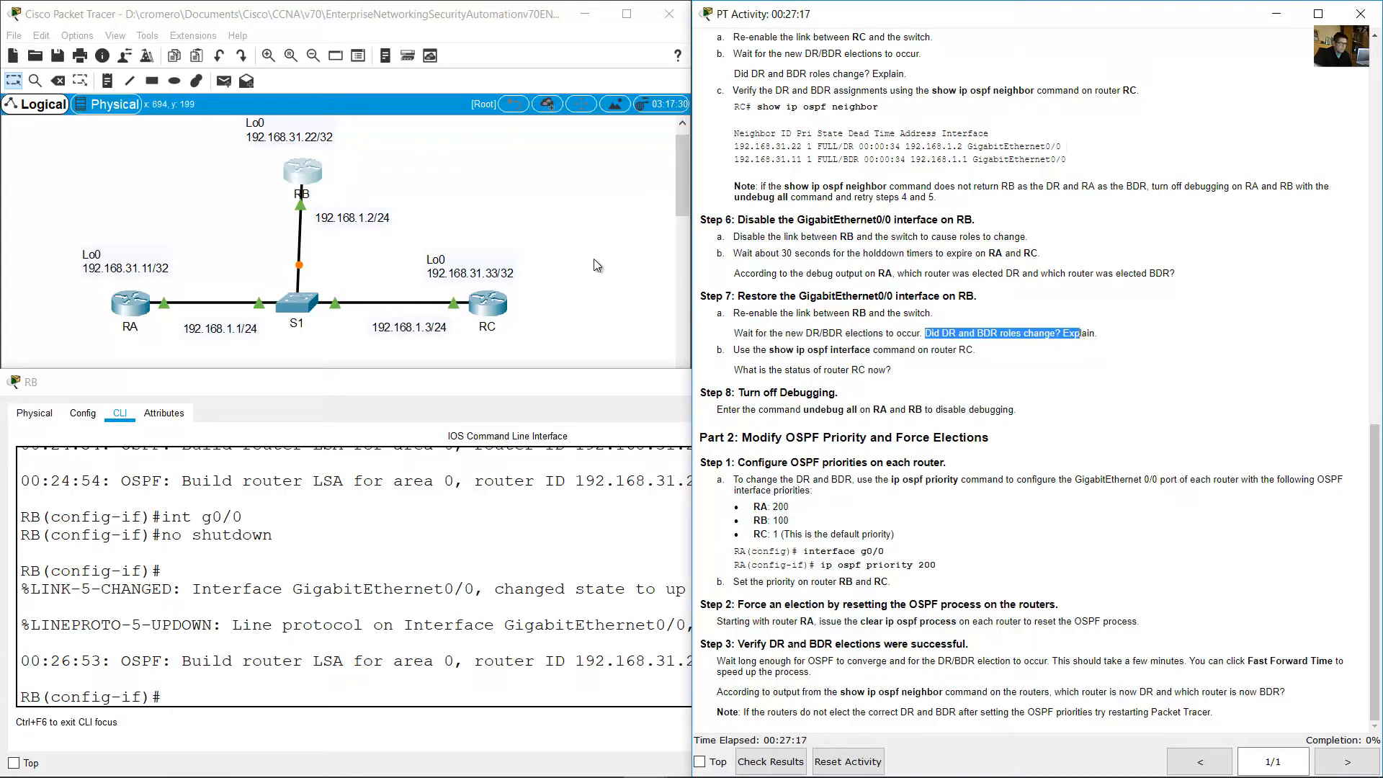
{"action": "left_click", "coordinate": [323, 260]}
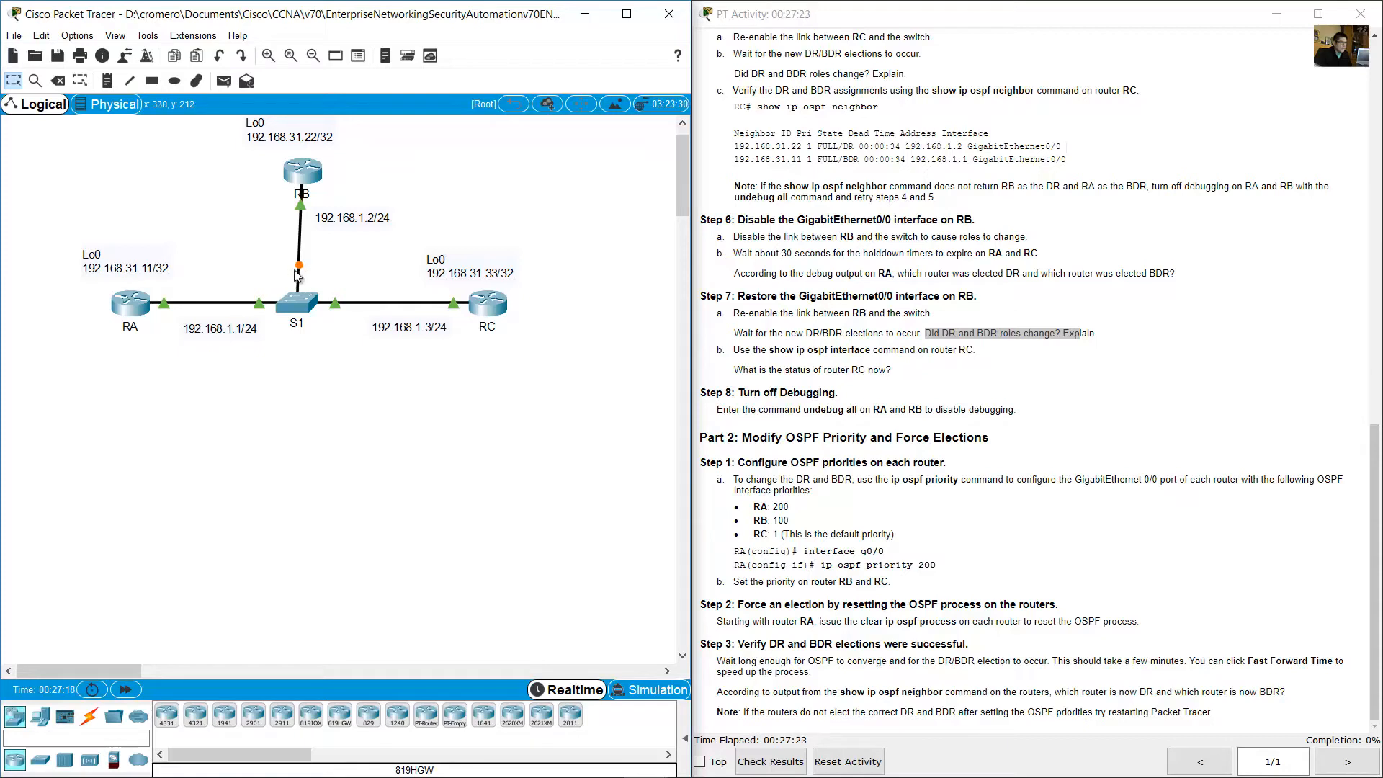
{"action": "mouse_move", "coordinate": [294, 276]}
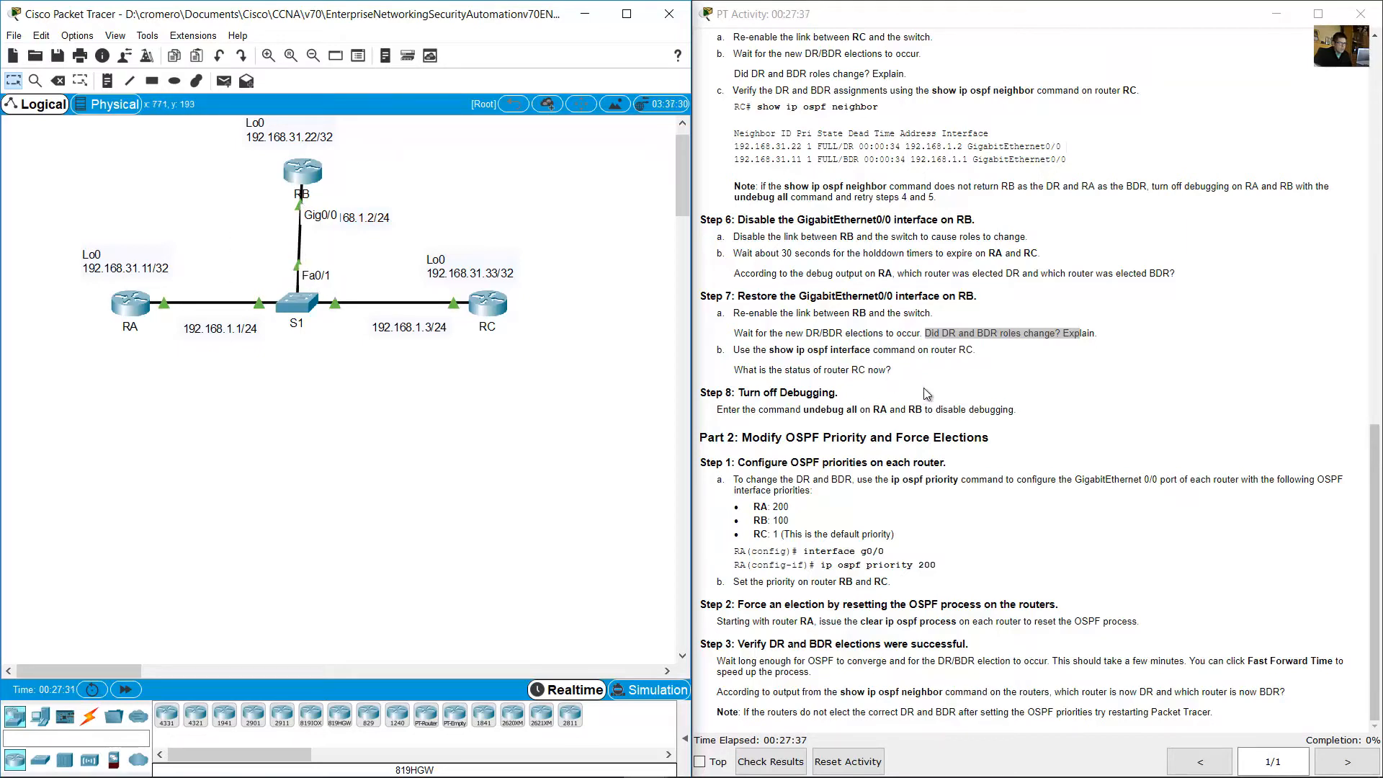
{"action": "left_click", "coordinate": [802, 336]}
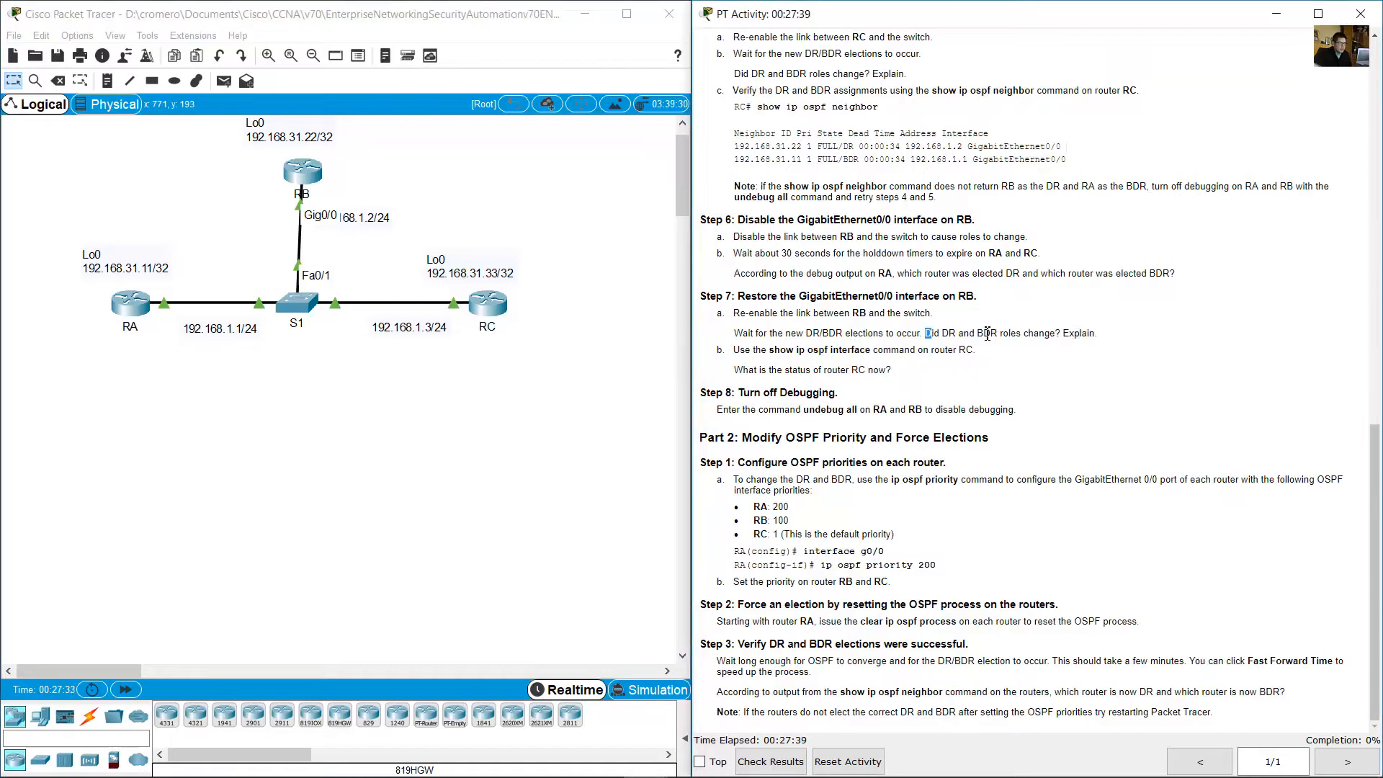
{"action": "left_click_drag", "start_coordinate": [928, 333], "coordinate": [1099, 334]}
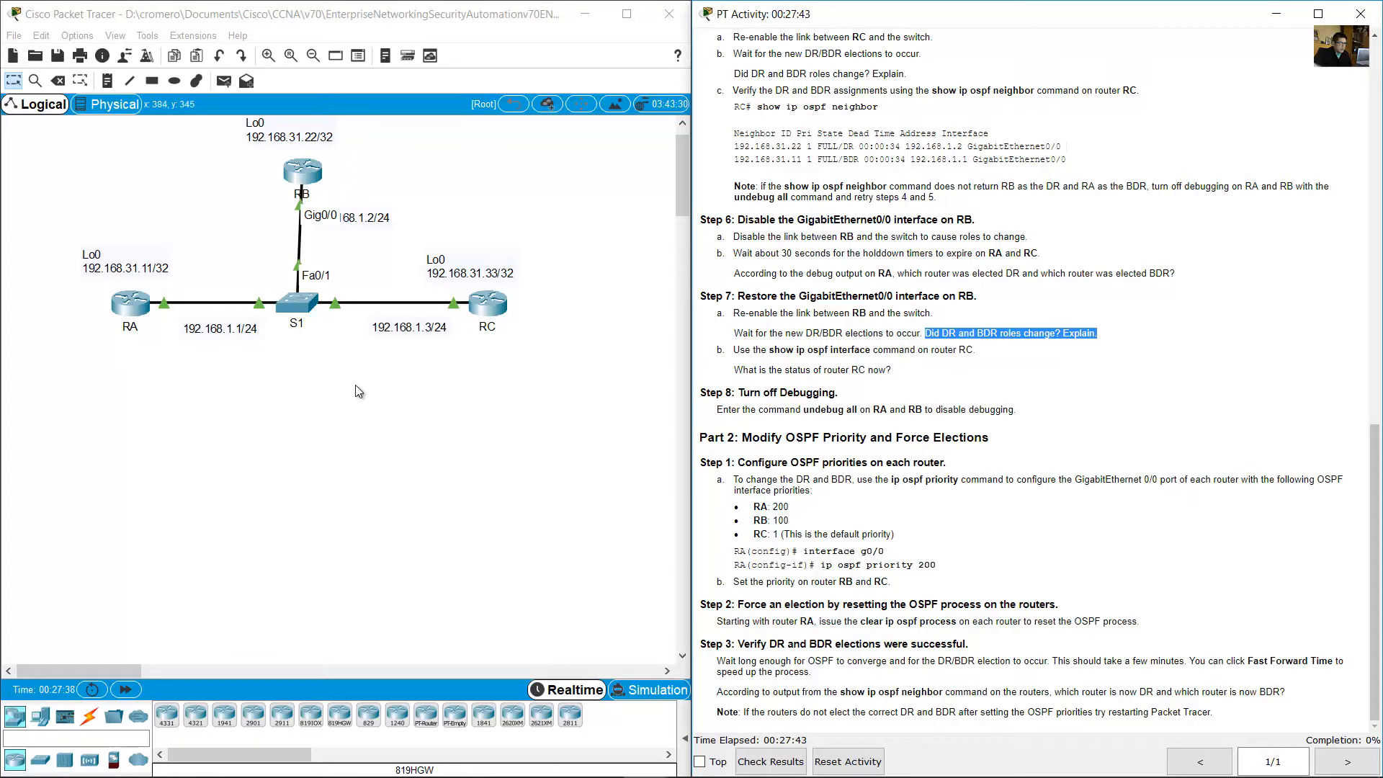
- Leave interface configuration mode on router RB with end and list its OSPF neighbors with show ip ospf neighbor
{"action": "left_click", "coordinate": [315, 186]}
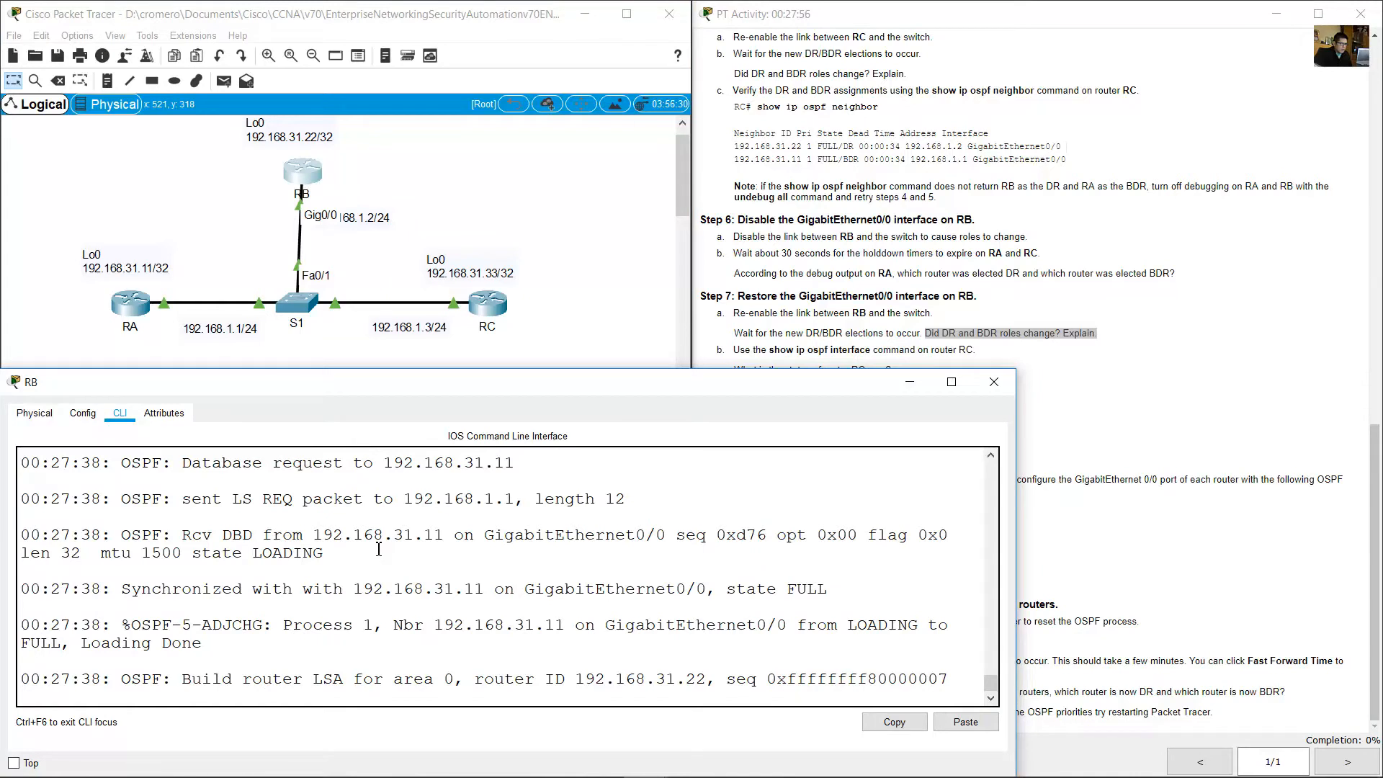
{"action": "key", "text": "Return"}
{"action": "type", "text": "e"}
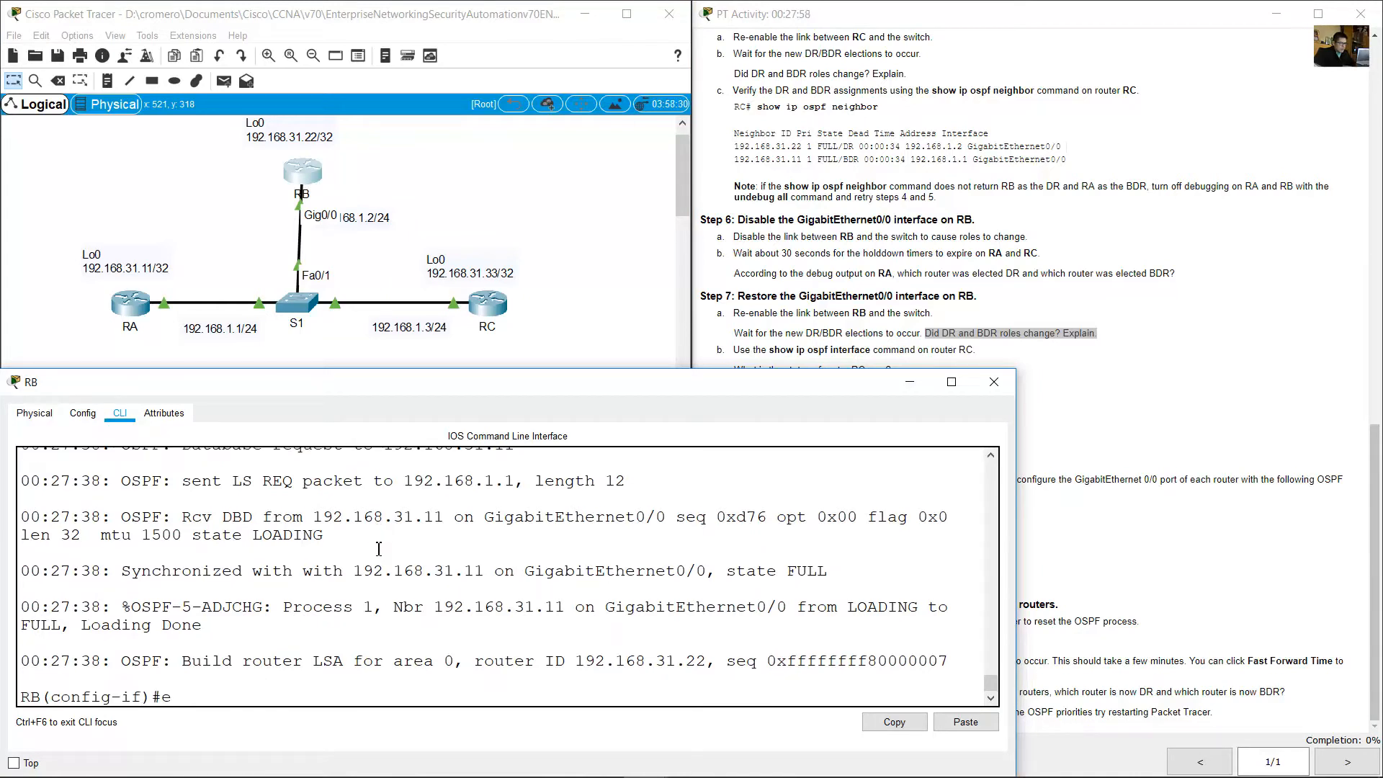
{"action": "type", "text": "nd"}
{"action": "key", "text": "Return"}
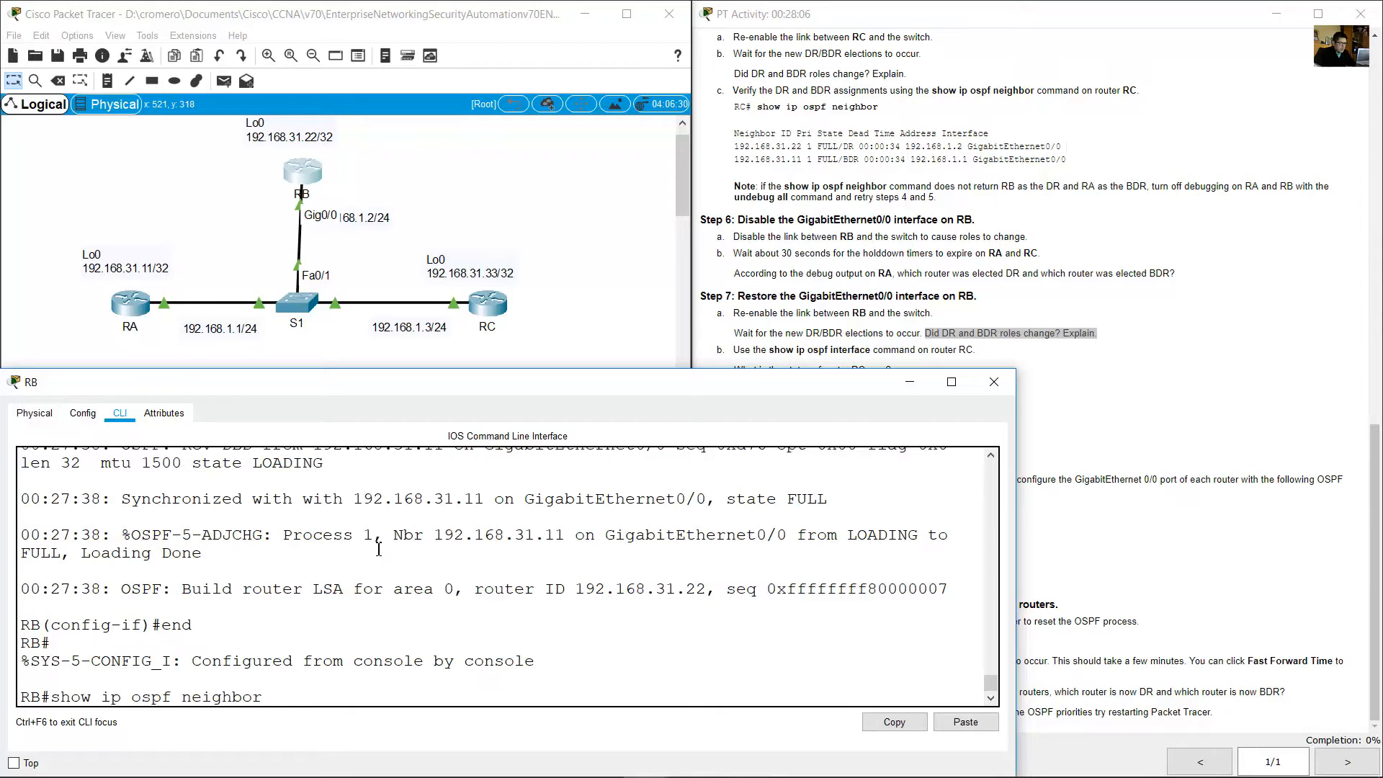
{"action": "key", "text": "Return"}
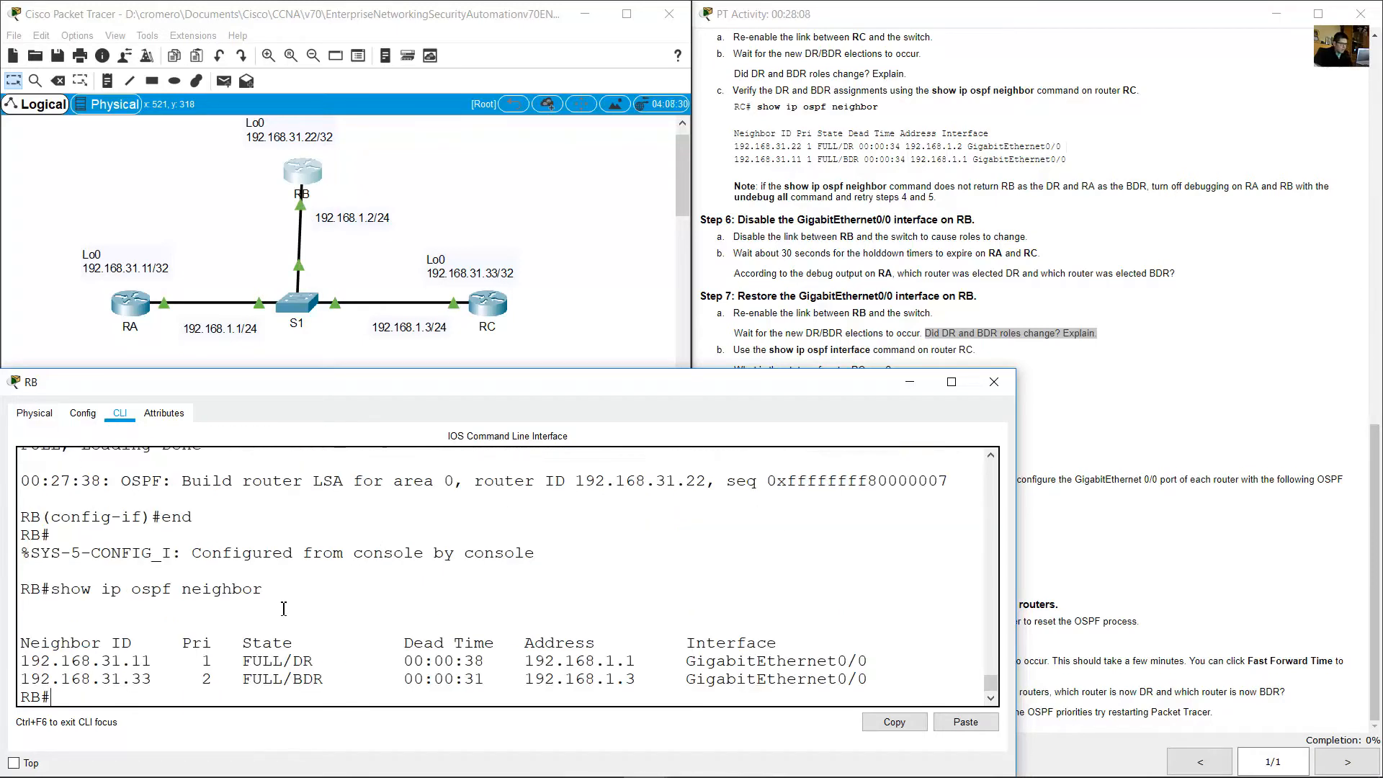
- Examine RB's OSPF neighbor table and match the DR neighbor's ID to its router in the topology
{"action": "left_click_drag", "start_coordinate": [39, 665], "coordinate": [869, 681]}
{"action": "left_click", "coordinate": [616, 348]}
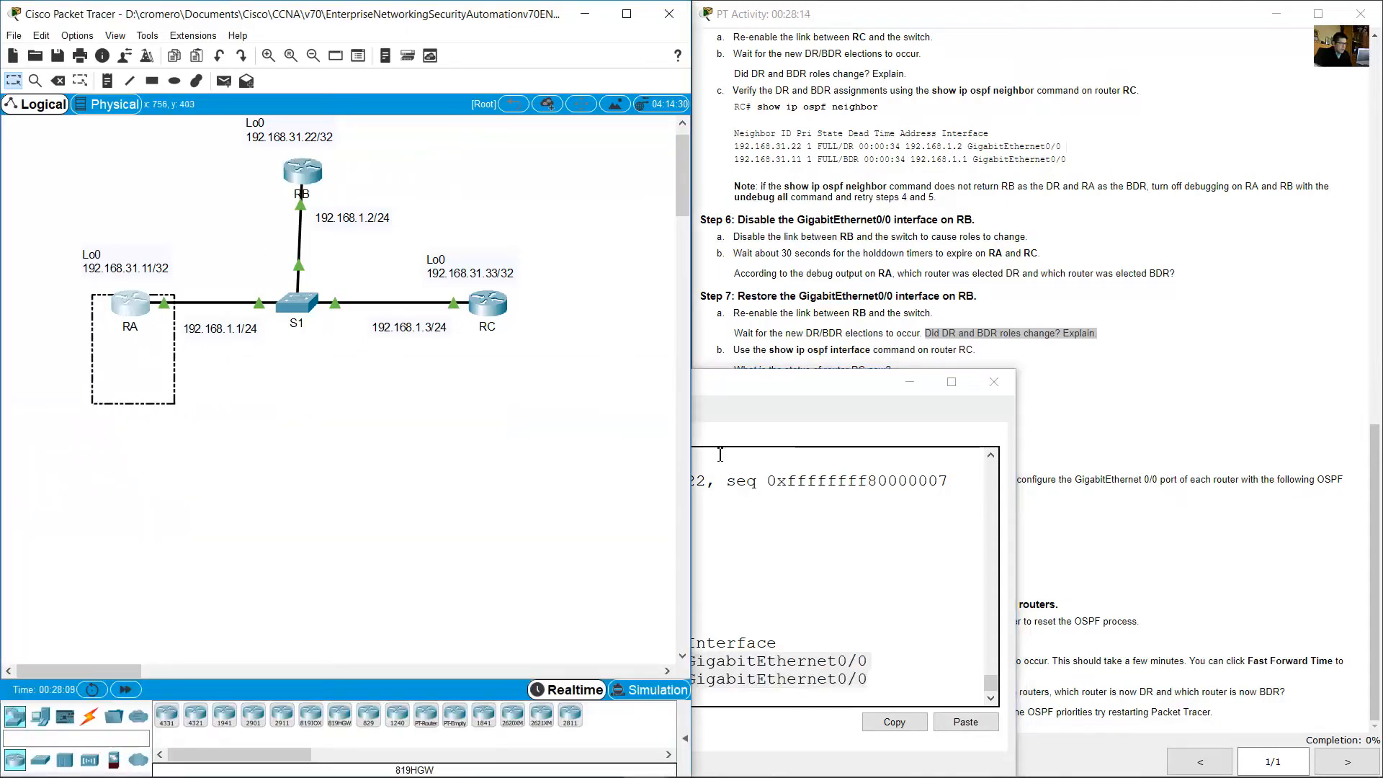
{"action": "left_click", "coordinate": [858, 656]}
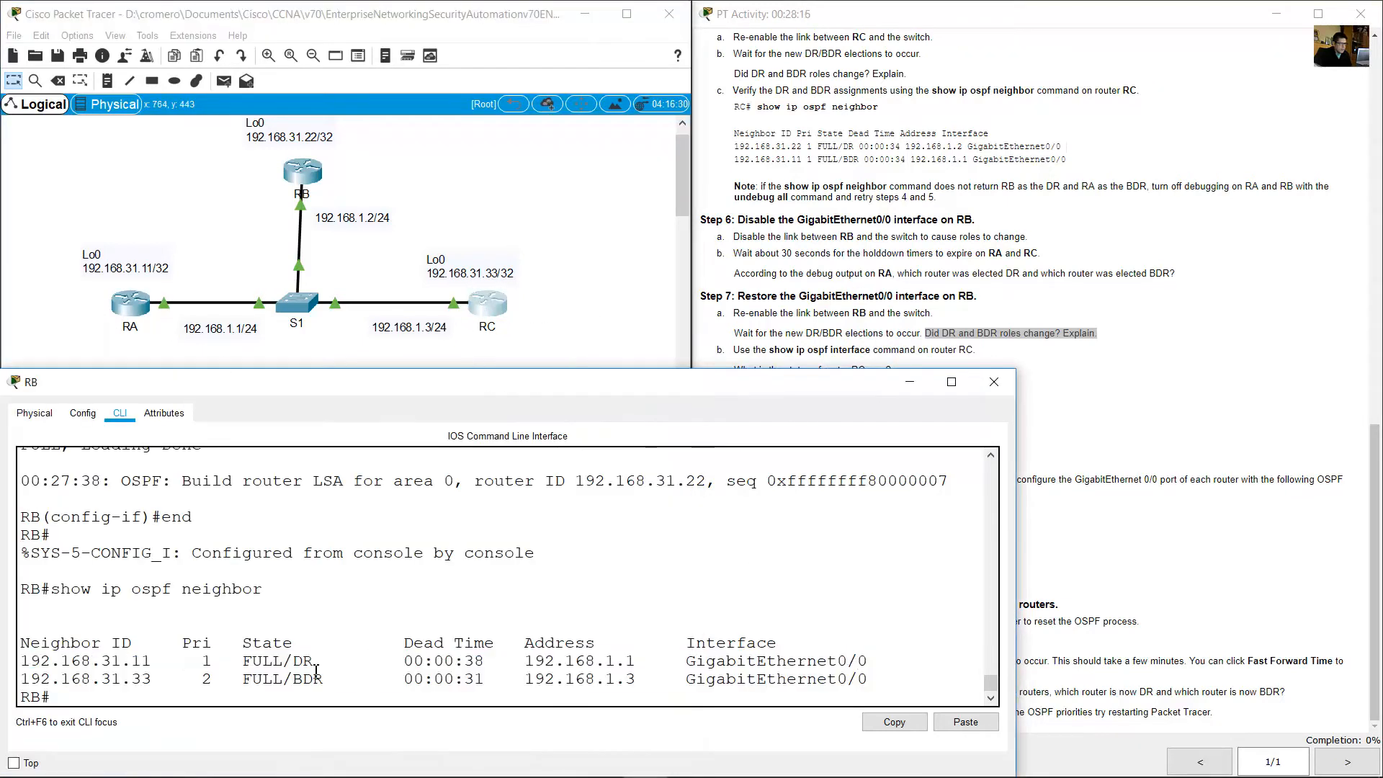
{"action": "left_click_drag", "start_coordinate": [61, 662], "coordinate": [152, 663]}
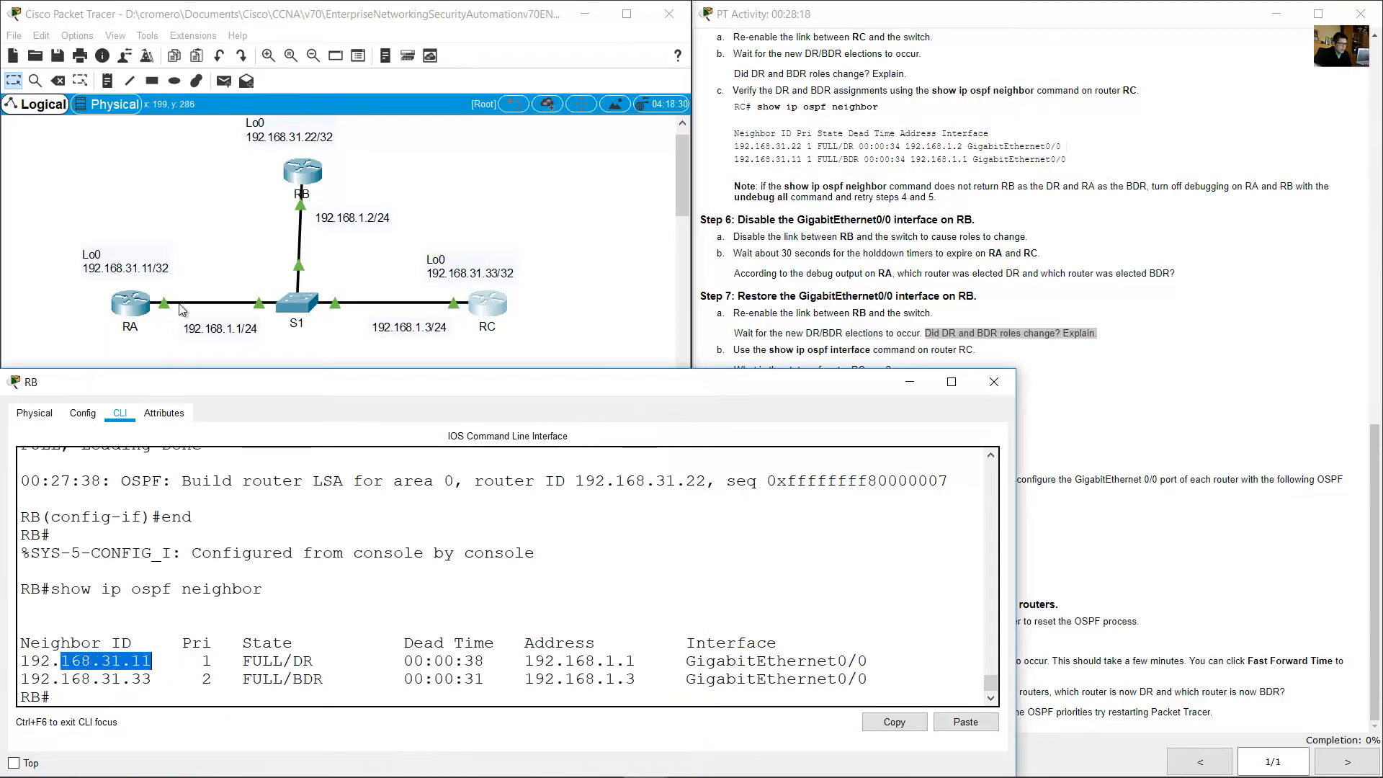
{"action": "left_click", "coordinate": [181, 238]}
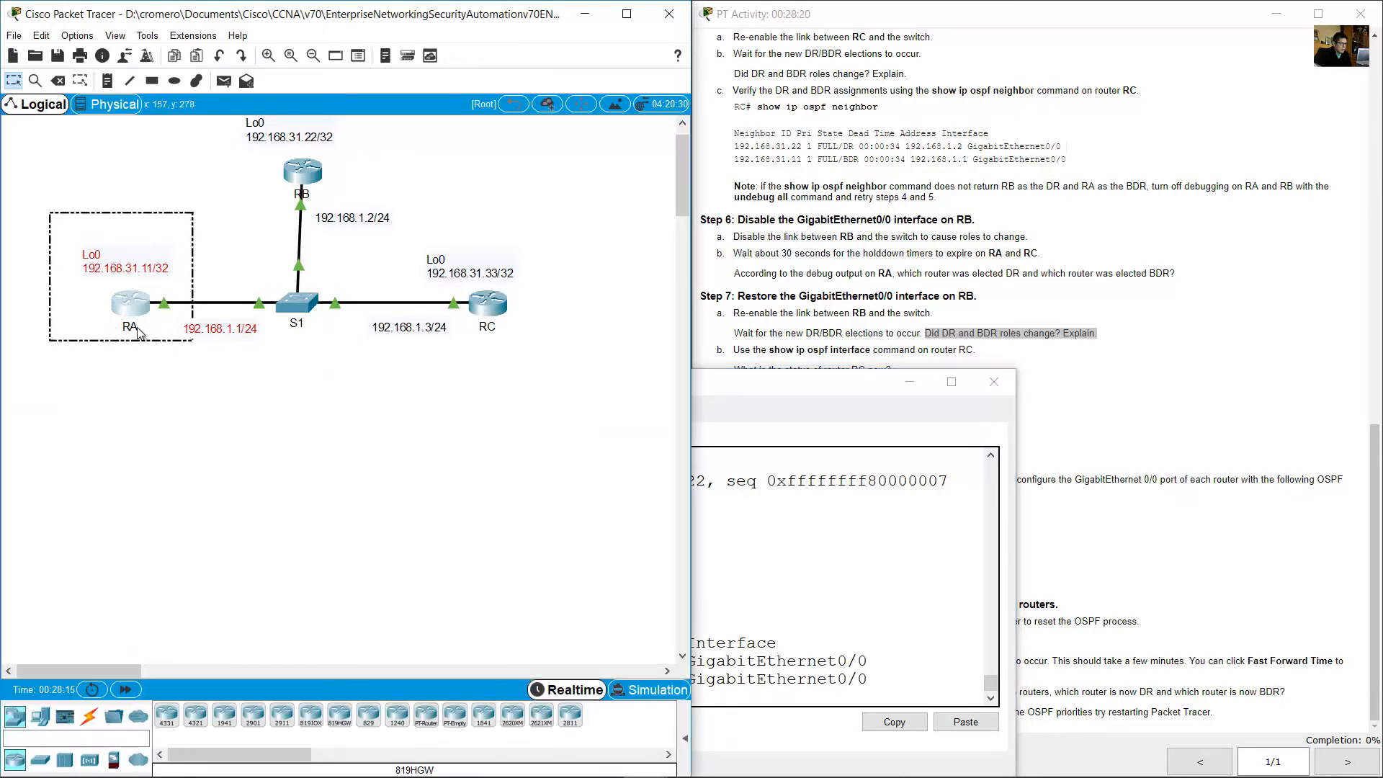
{"action": "left_click", "coordinate": [699, 575]}
{"action": "left_click_drag", "start_coordinate": [291, 667], "coordinate": [331, 664]}
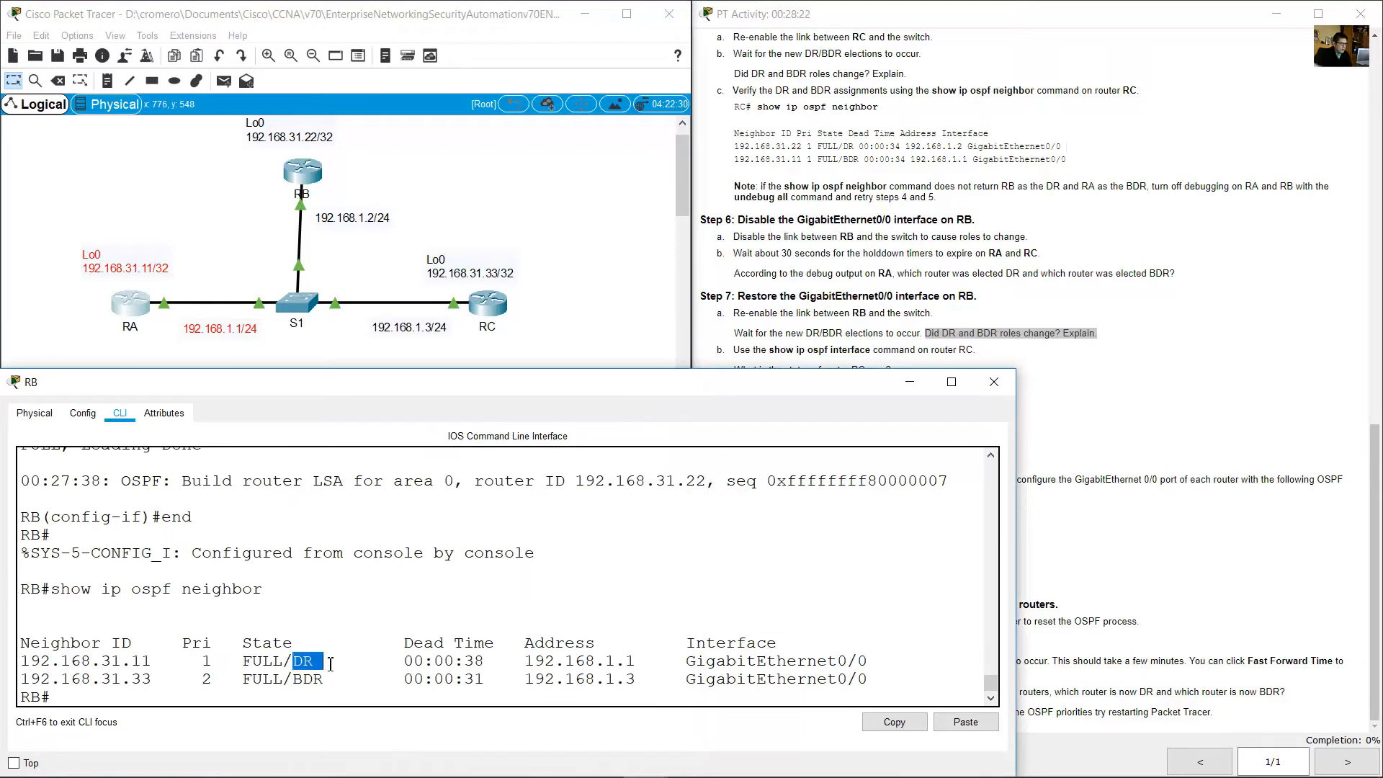
{"action": "left_click", "coordinate": [176, 182]}
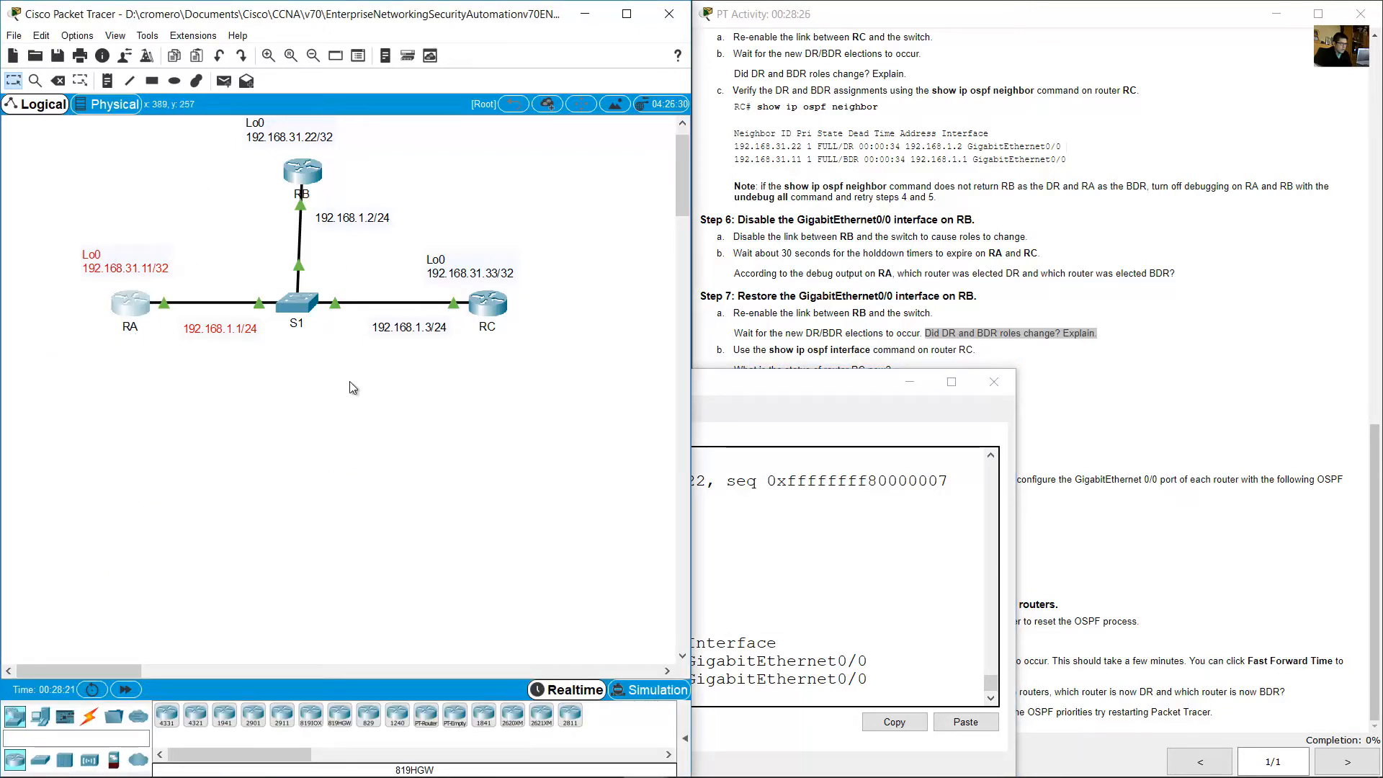
- Match the BDR neighbor's ID to its router in the topology and relate both roles to Step 7's question on role changes
{"action": "left_click", "coordinate": [786, 584]}
{"action": "left_click_drag", "start_coordinate": [80, 679], "coordinate": [151, 679]}
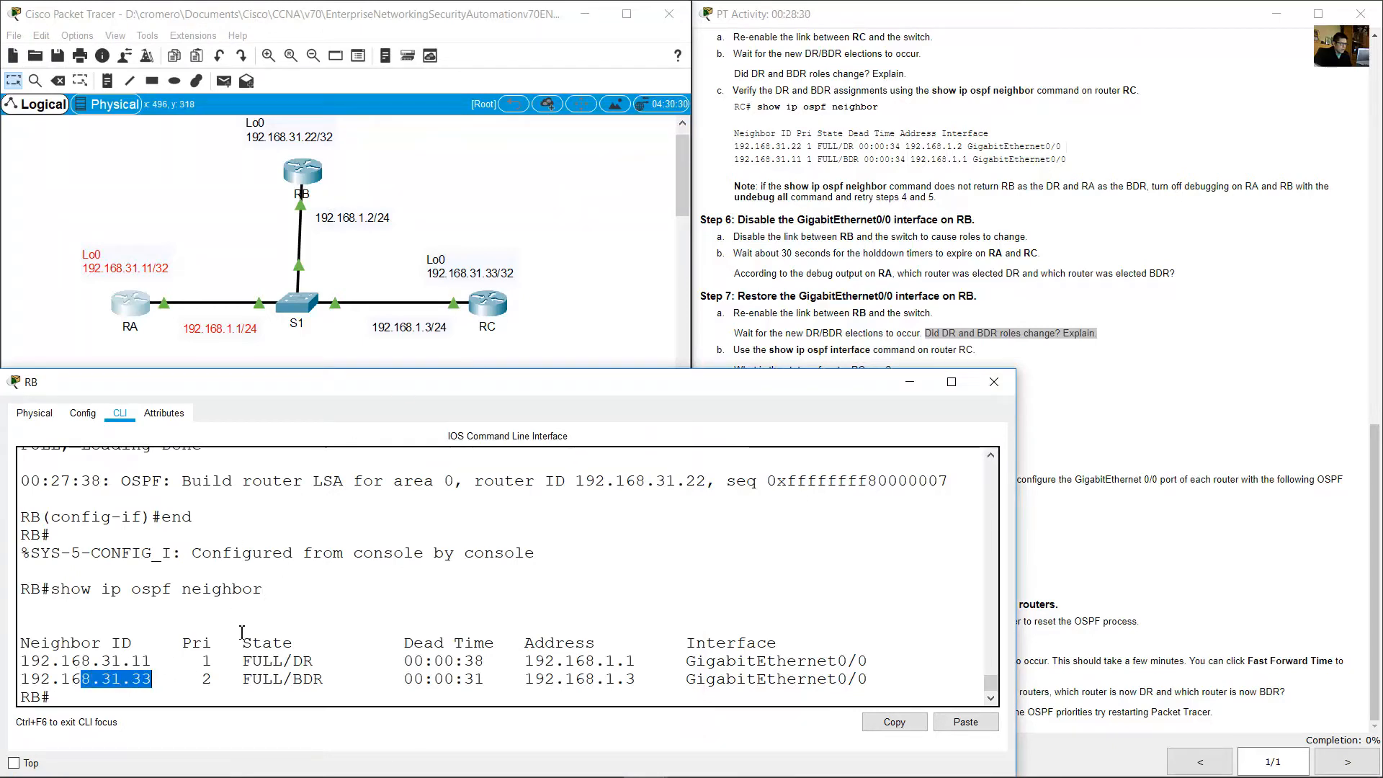
{"action": "left_click_drag", "start_coordinate": [293, 680], "coordinate": [328, 680]}
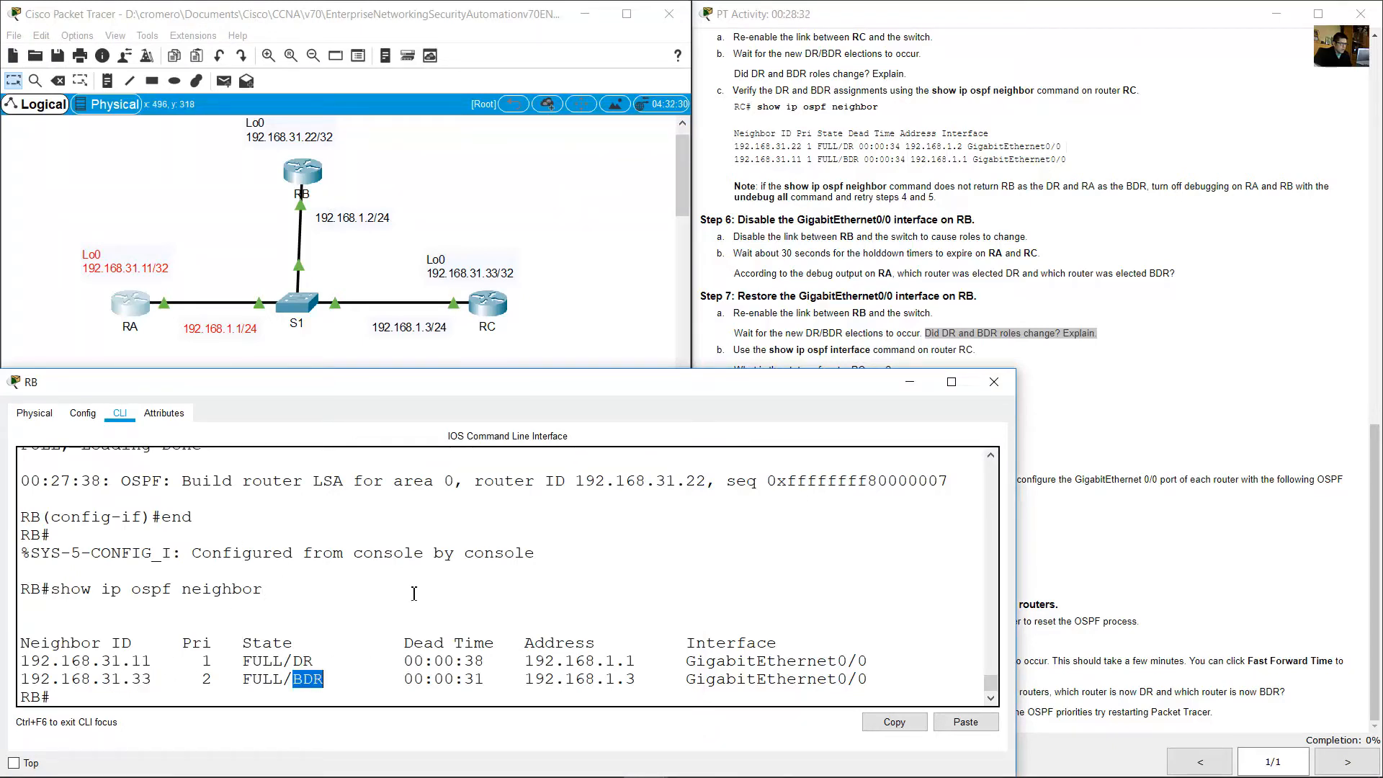
{"action": "left_click_drag", "start_coordinate": [575, 205], "coordinate": [431, 352]}
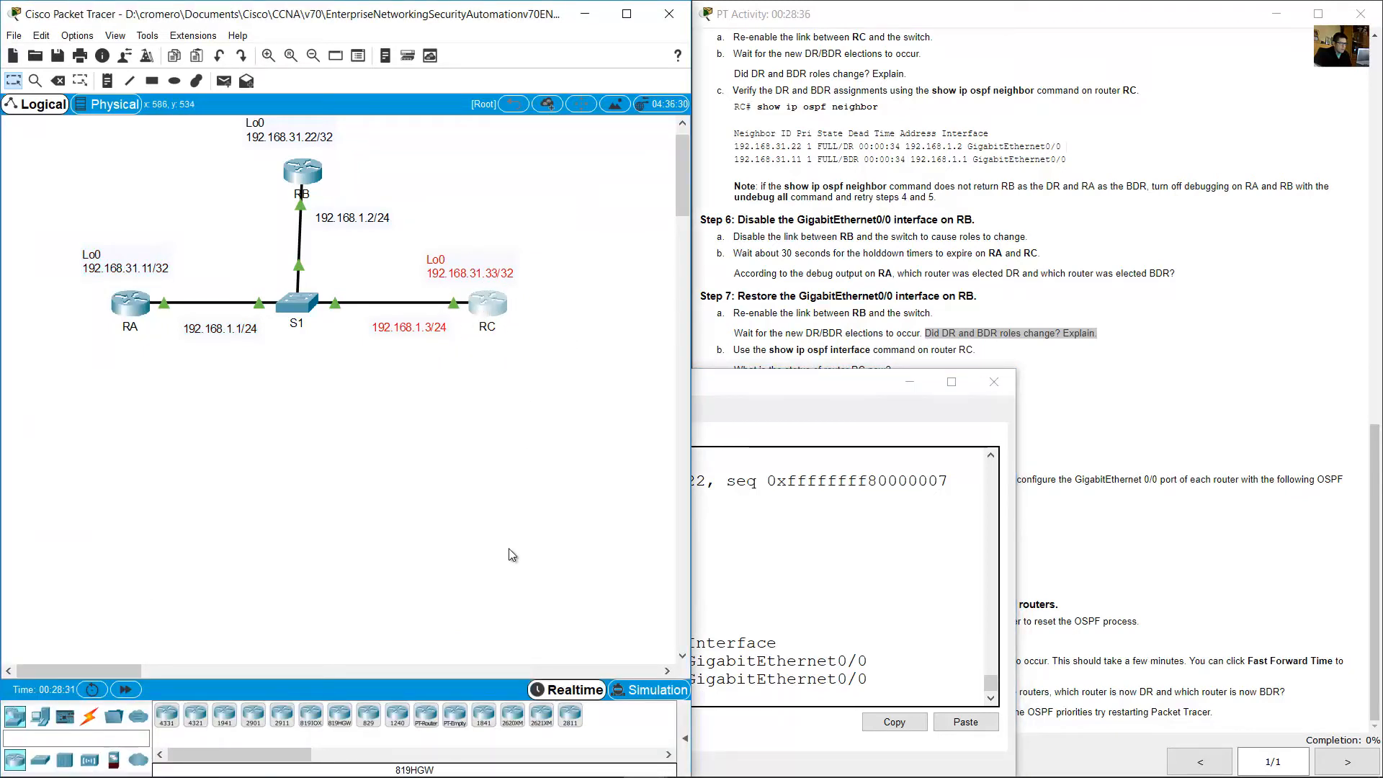
{"action": "left_click", "coordinate": [757, 628]}
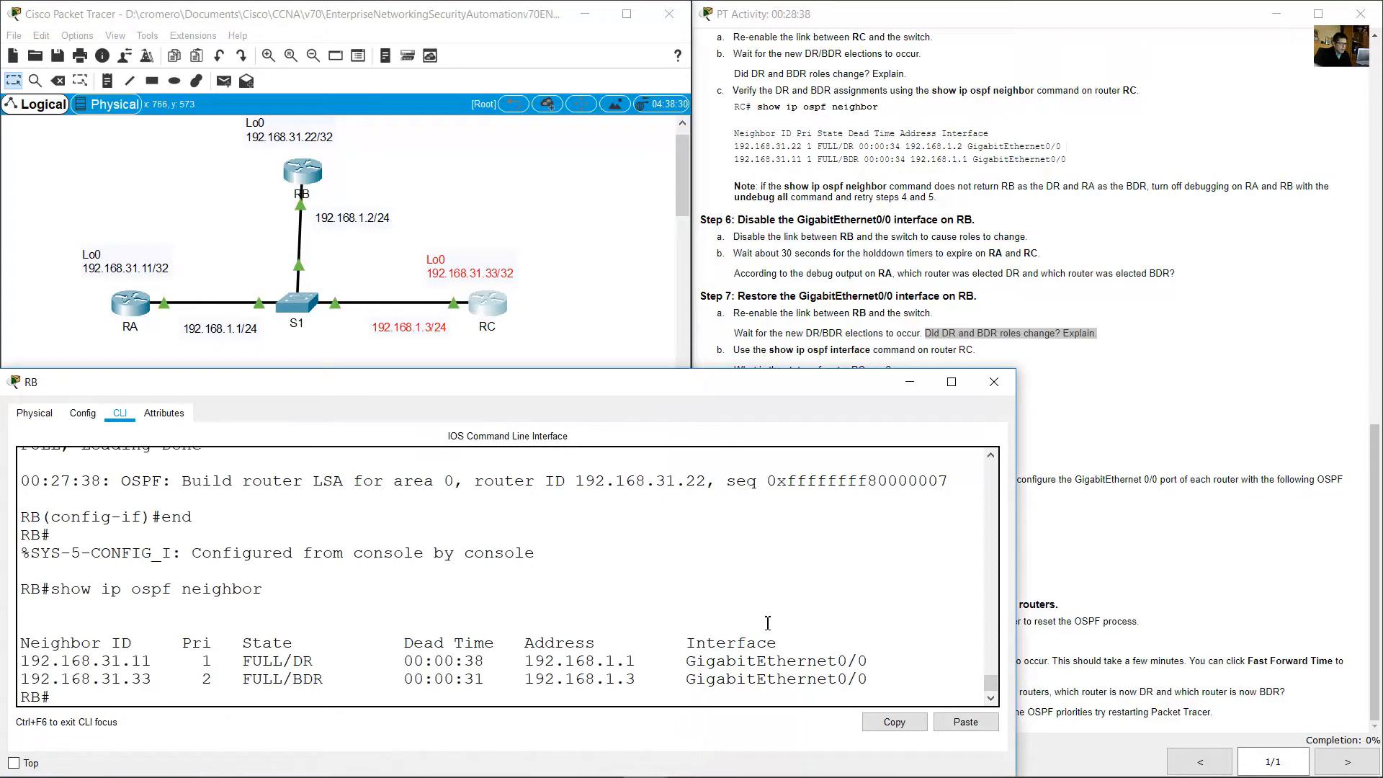
{"action": "left_click", "coordinate": [556, 289]}
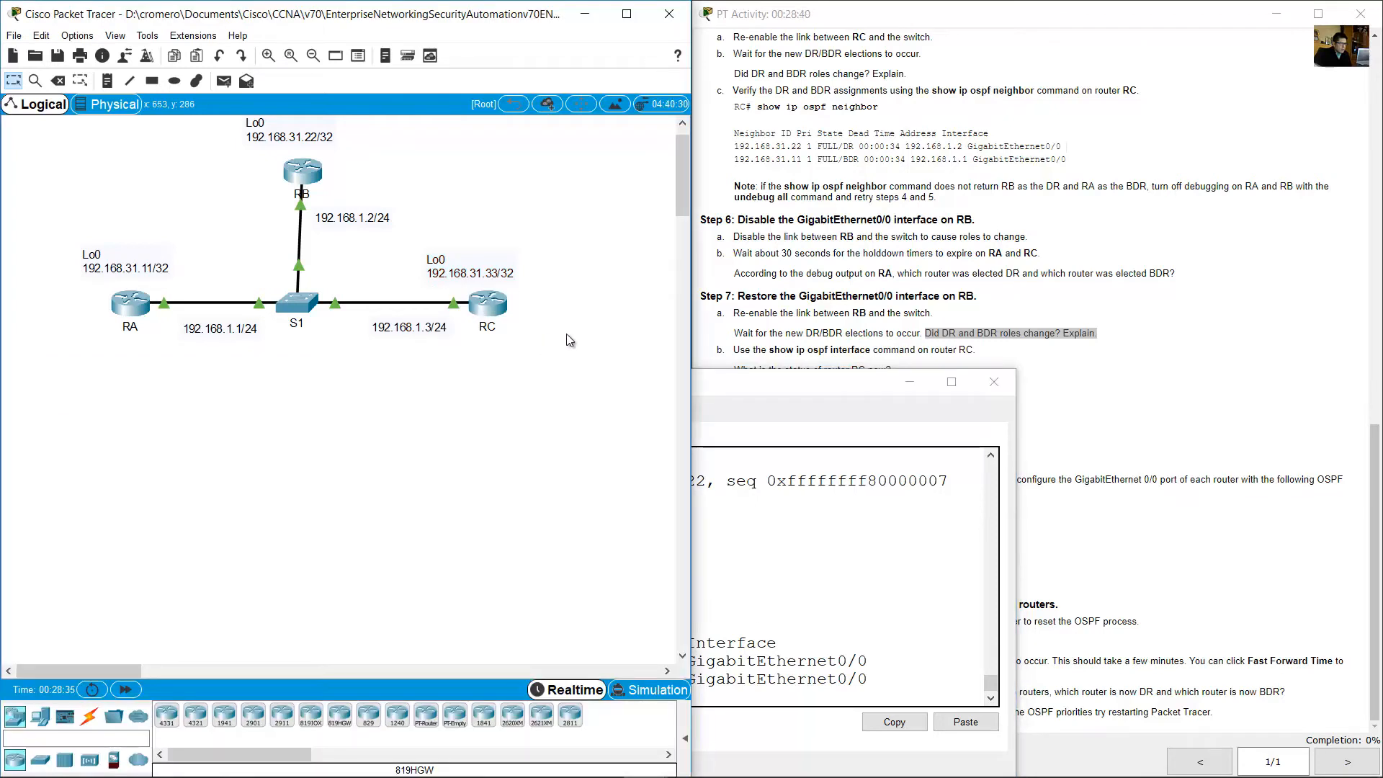
{"action": "left_click_drag", "start_coordinate": [566, 399], "coordinate": [133, 289]}
{"action": "left_click", "coordinate": [1000, 301]}
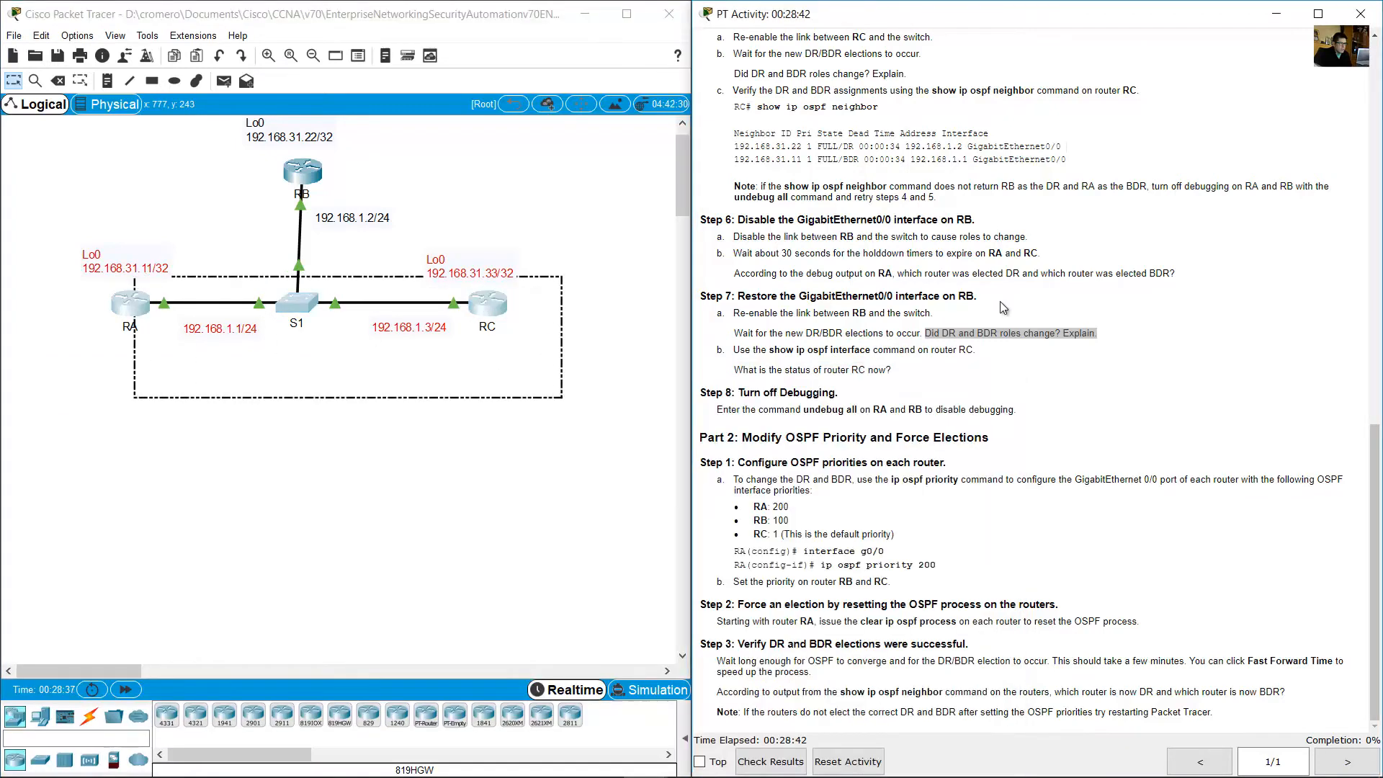
{"action": "left_click_drag", "start_coordinate": [929, 336], "coordinate": [1102, 340]}
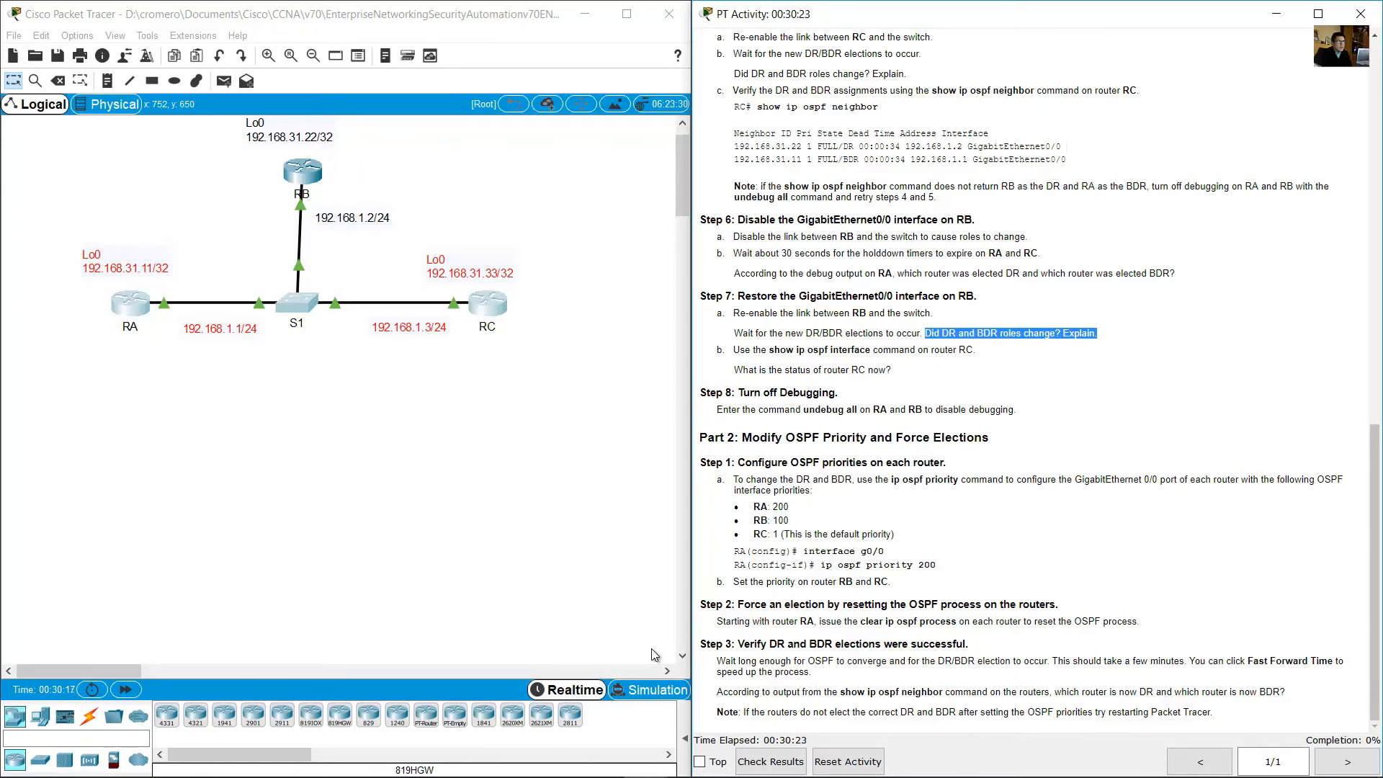
{"action": "left_click", "coordinate": [952, 430]}
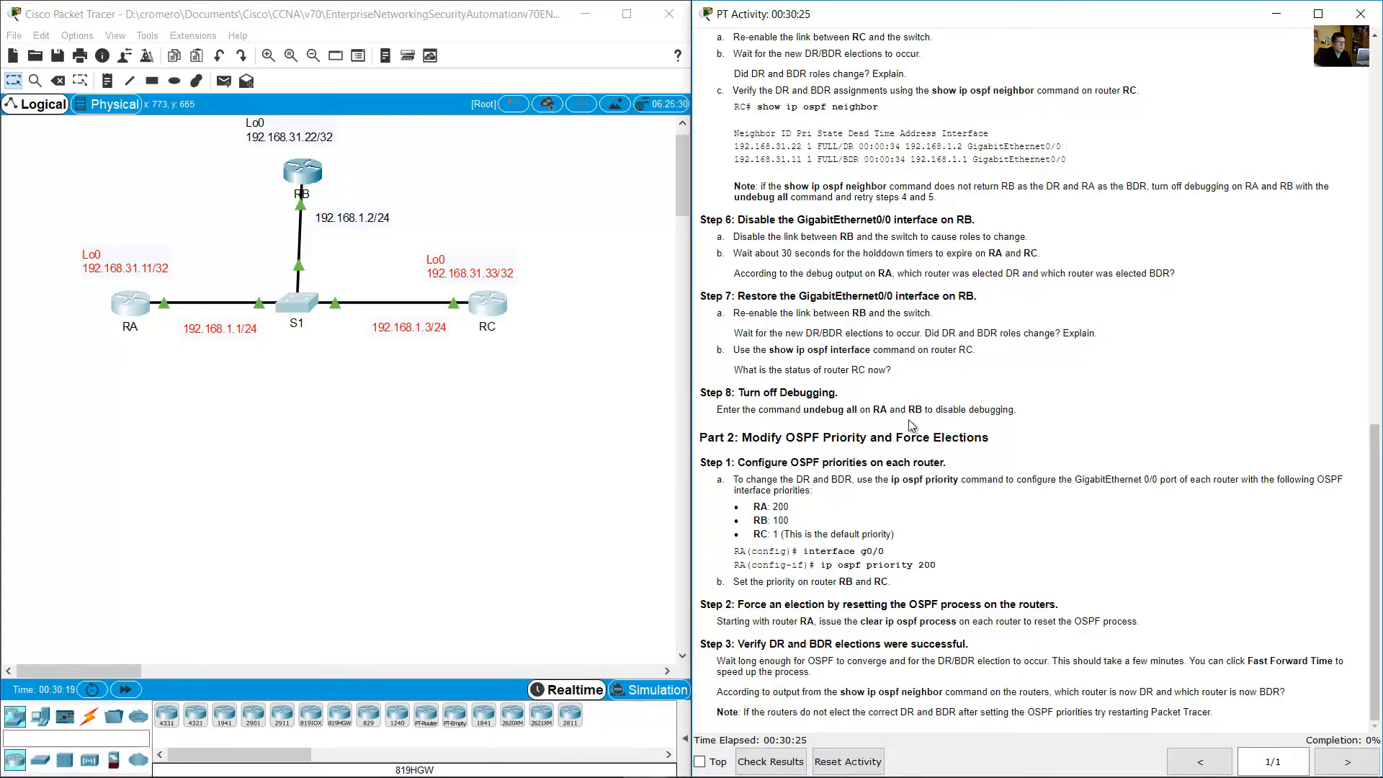
- Follow Step 7b by running show ip ospf interface on router RC
{"action": "left_click_drag", "start_coordinate": [769, 351], "coordinate": [977, 350]}
{"action": "left_click", "coordinate": [551, 387]}
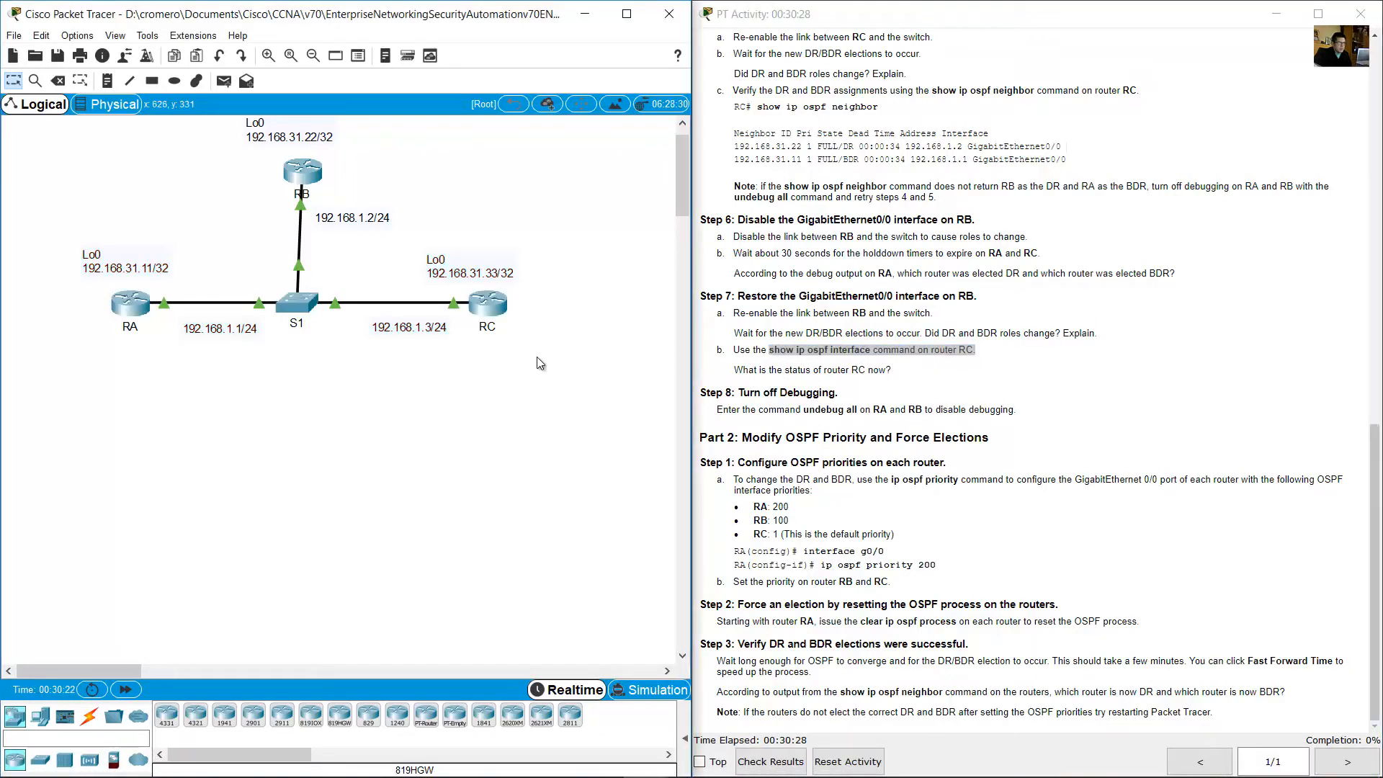
{"action": "left_click", "coordinate": [497, 306]}
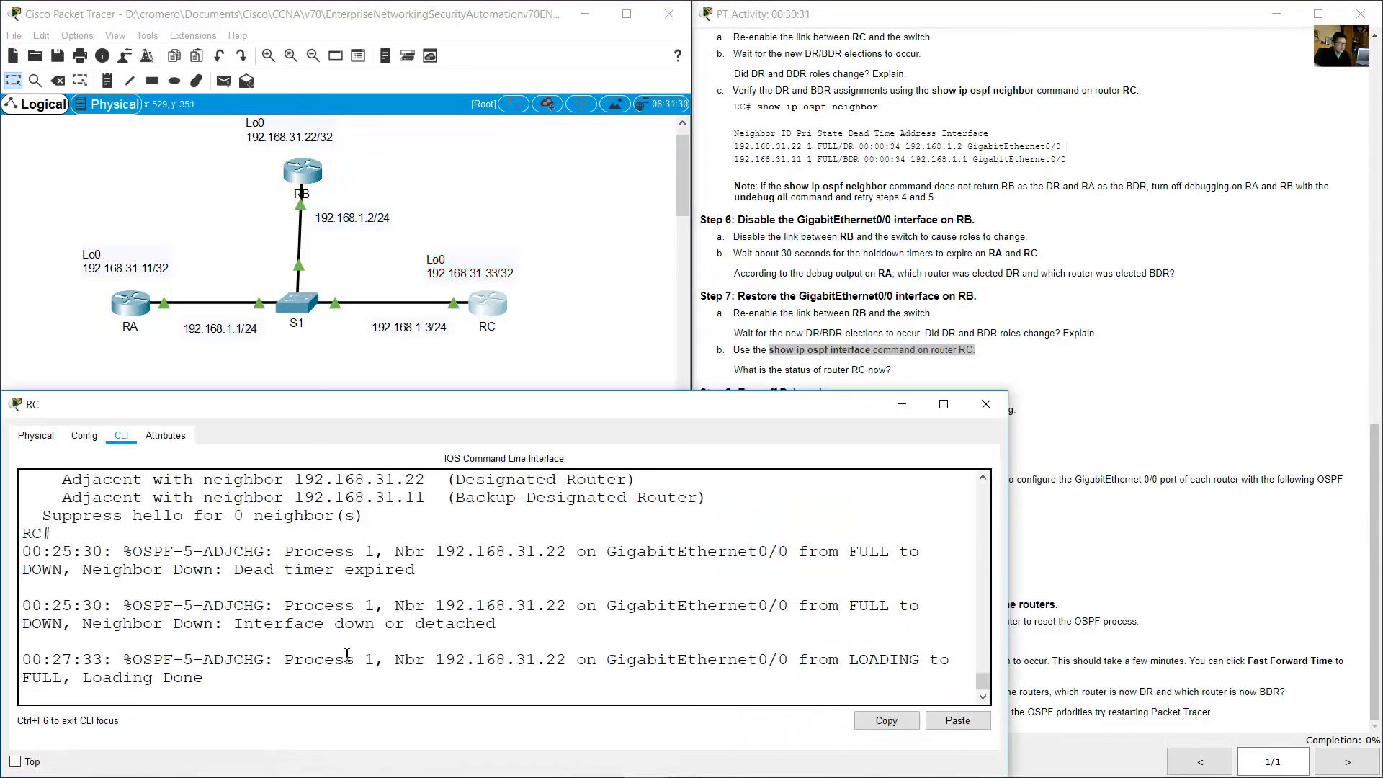
{"action": "key", "text": "Return"}
{"action": "type", "text": "show ip ospf interface"}
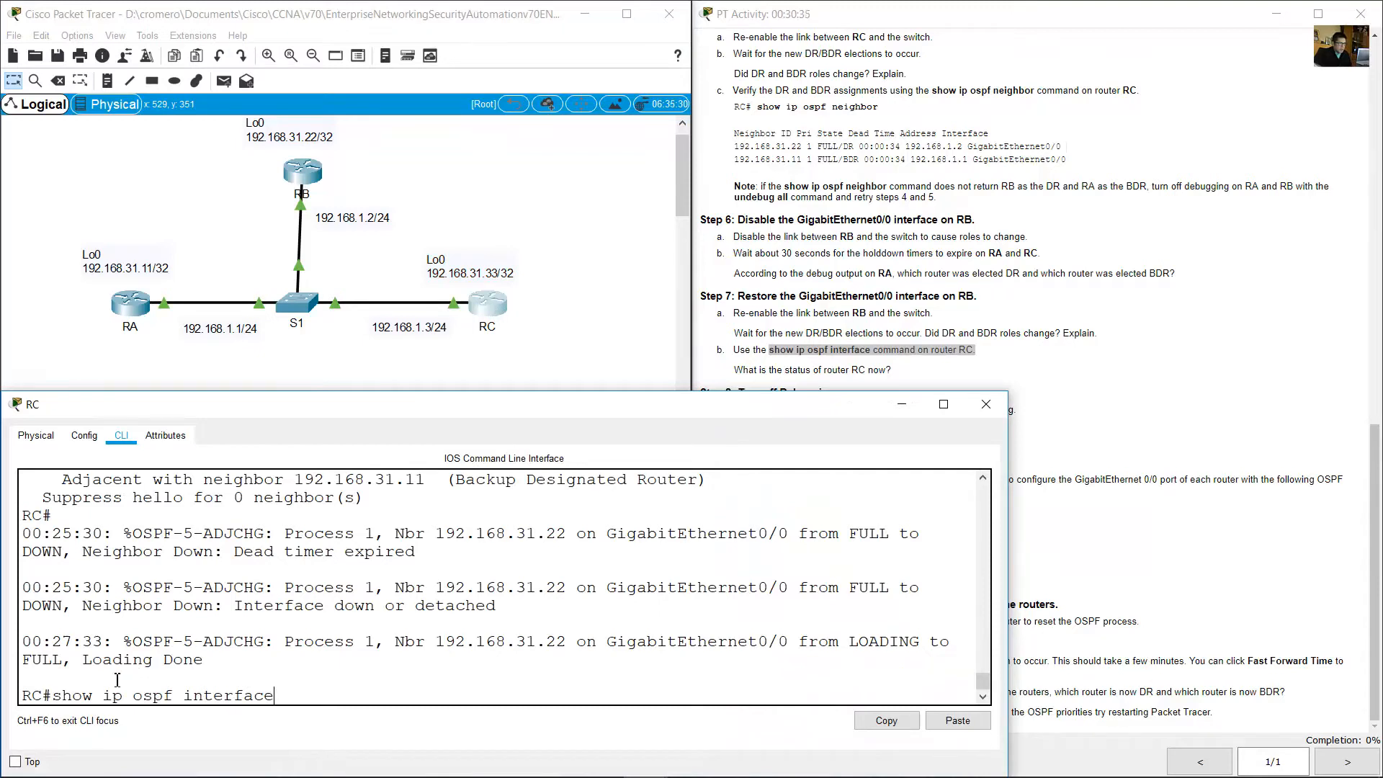
{"action": "left_click_drag", "start_coordinate": [62, 698], "coordinate": [328, 699]}
{"action": "left_click", "coordinate": [332, 698]}
{"action": "key", "text": "Return"}
- Examine RC's OSPF output for GigabitEthernet0/0 to find the router state that answers Step 7's question on RC's status
{"action": "left_click", "coordinate": [994, 369]}
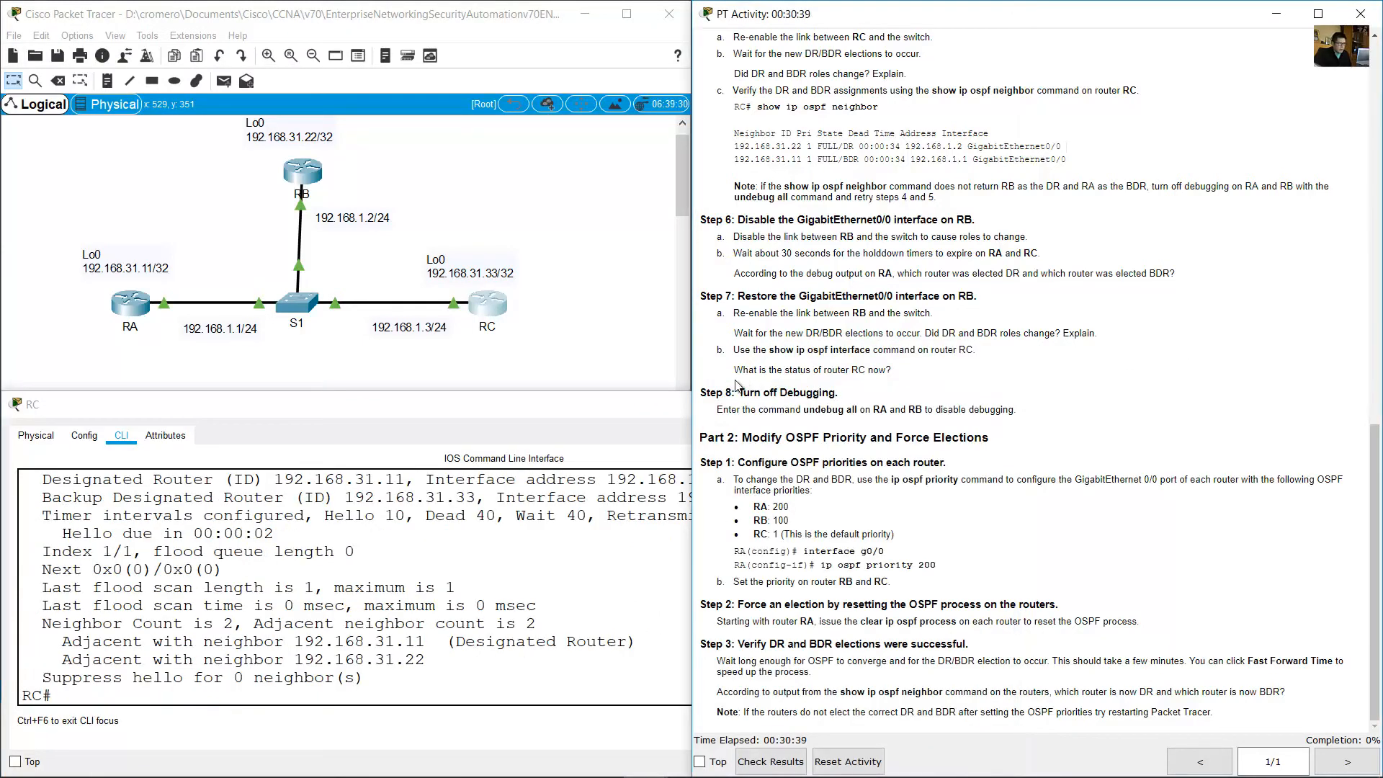
{"action": "left_click_drag", "start_coordinate": [733, 370], "coordinate": [892, 368]}
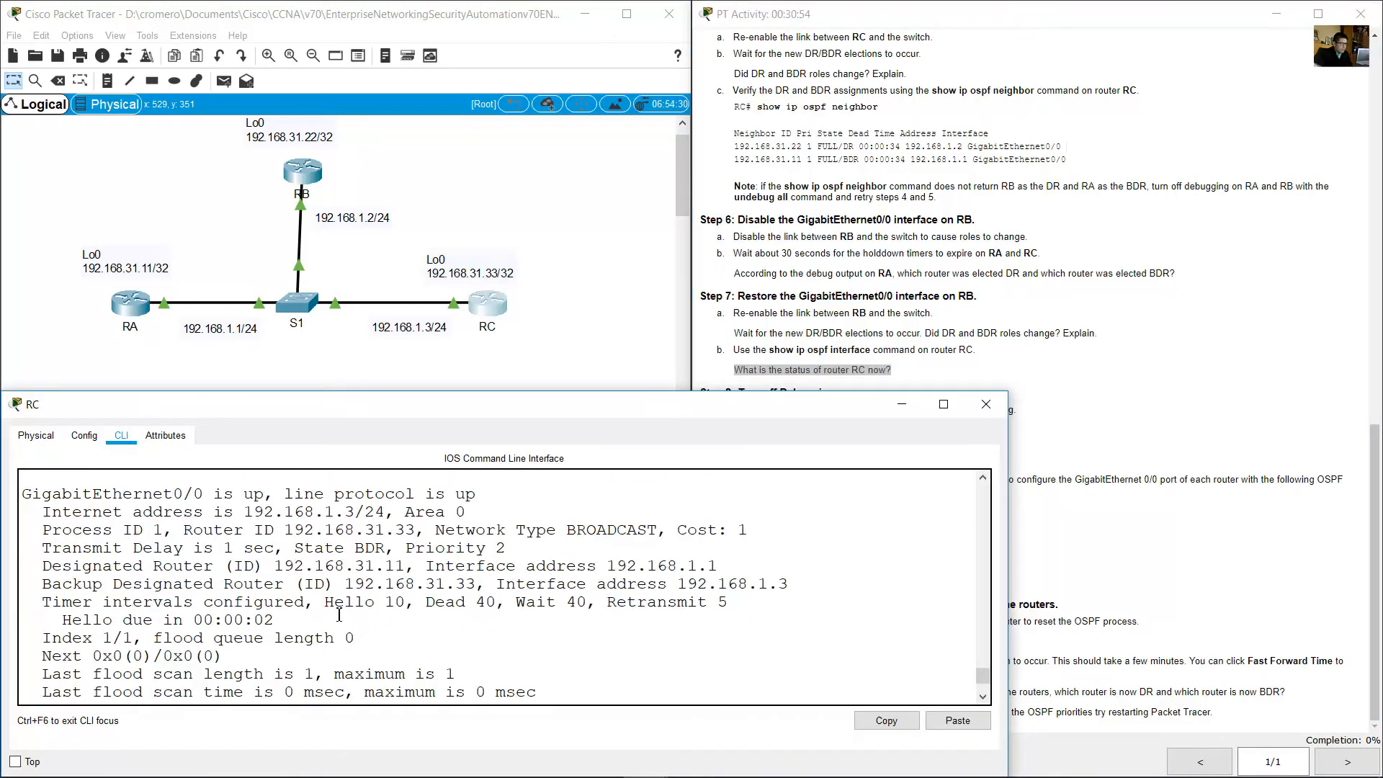
{"action": "left_click_drag", "start_coordinate": [44, 496], "coordinate": [204, 495]}
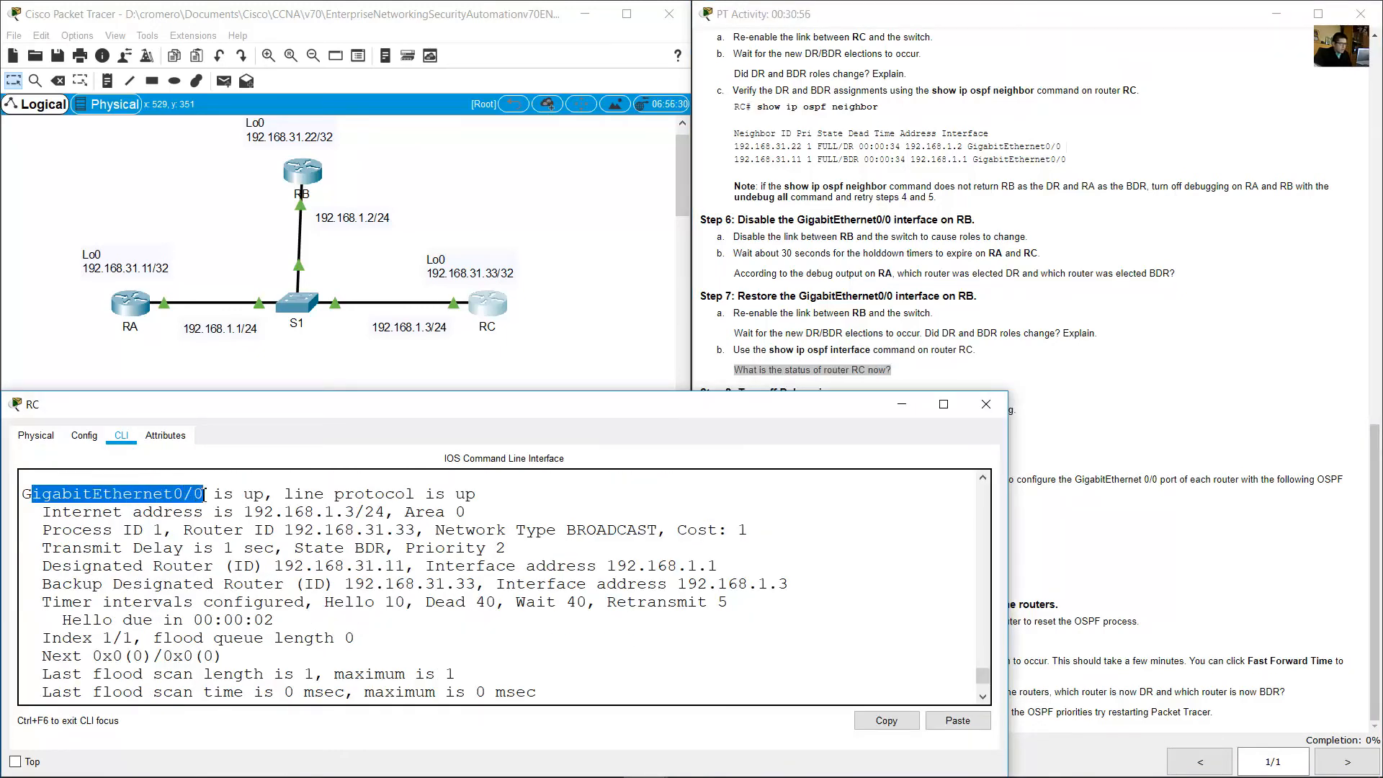
{"action": "scroll", "coordinate": [299, 534], "scroll_direction": "down", "scroll_amount": 2}
{"action": "scroll", "coordinate": [299, 534], "scroll_direction": "up", "scroll_amount": 2}
{"action": "scroll", "coordinate": [294, 540], "scroll_direction": "down", "scroll_amount": 2}
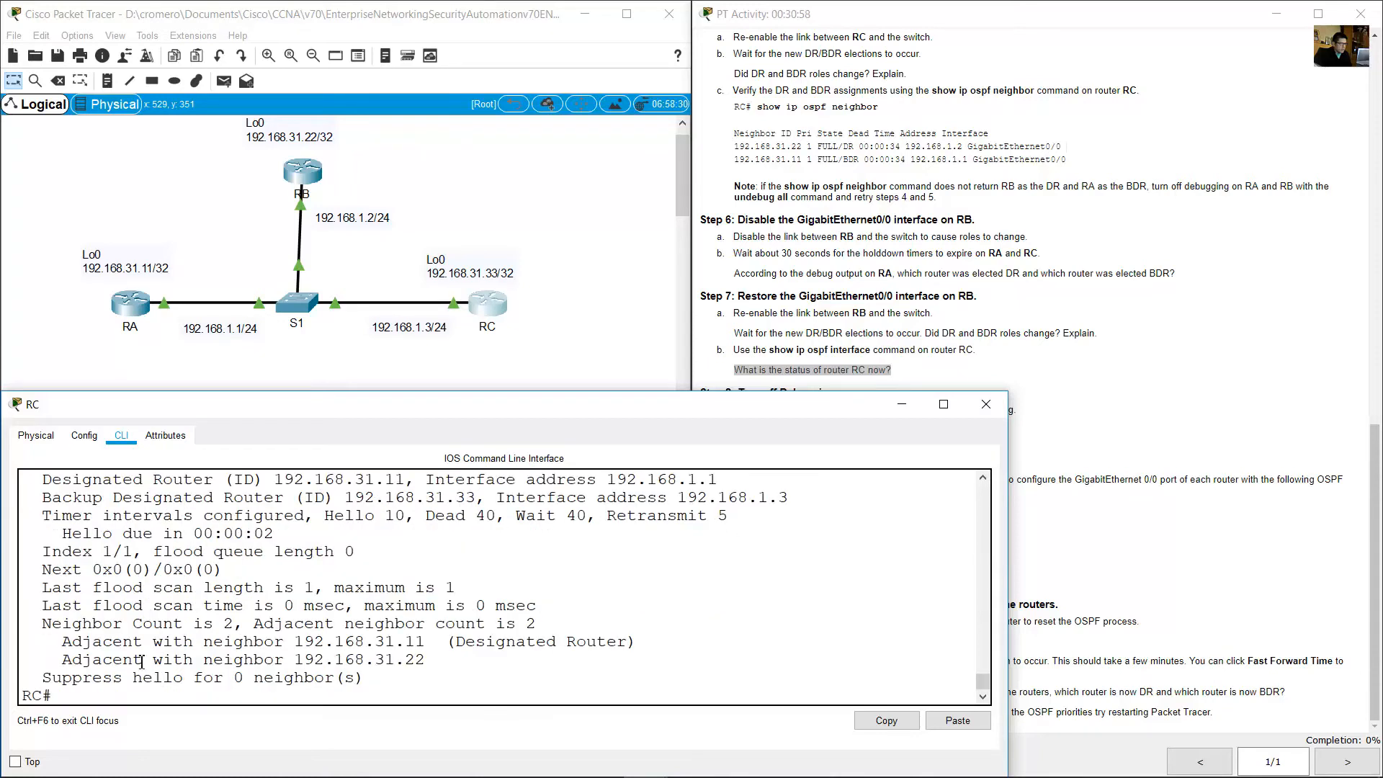
{"action": "scroll", "coordinate": [261, 616], "scroll_direction": "up", "scroll_amount": 3}
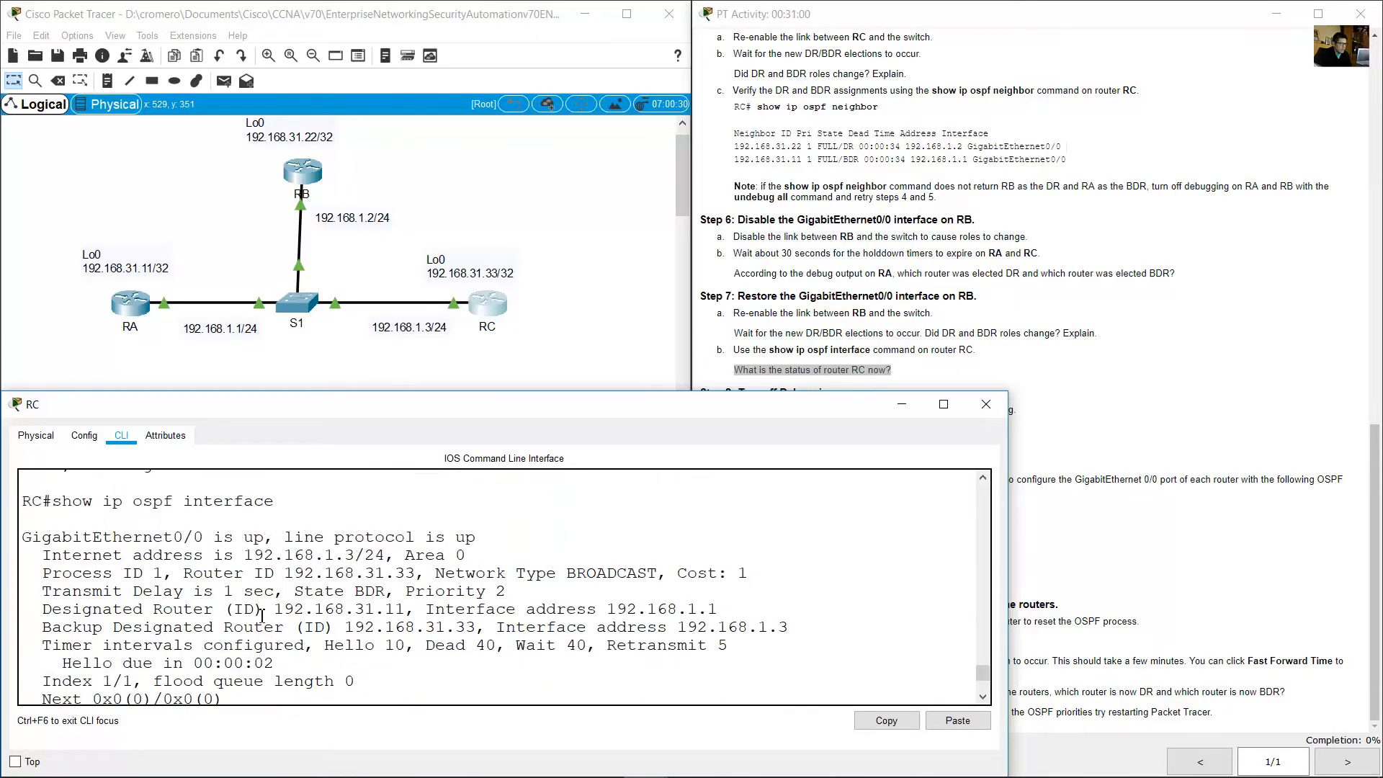
{"action": "scroll", "coordinate": [261, 615], "scroll_direction": "down", "scroll_amount": 1}
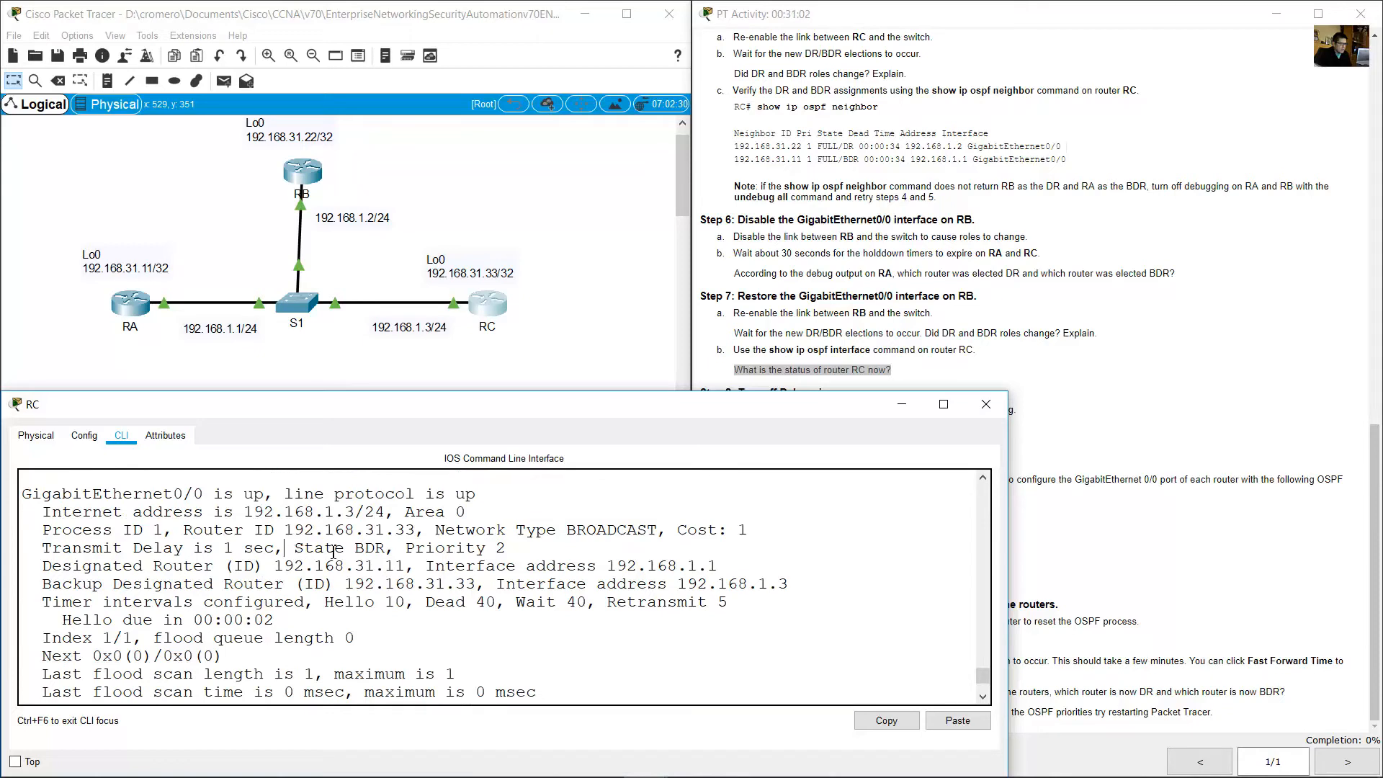
{"action": "left_click_drag", "start_coordinate": [285, 549], "coordinate": [389, 548]}
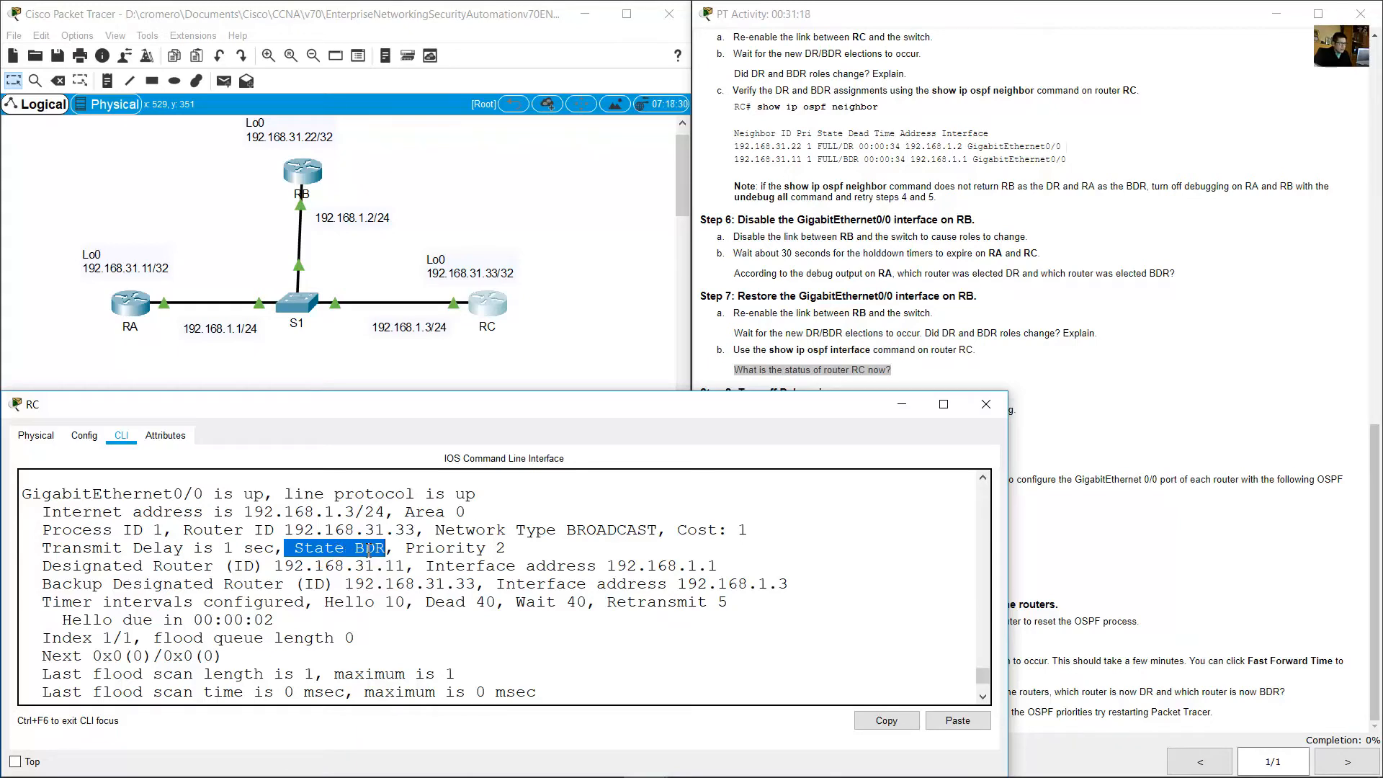
- Follow Step 8 on router RA by entering privileged EXEC mode and disabling debugging with undebug all
{"action": "left_click", "coordinate": [867, 292]}
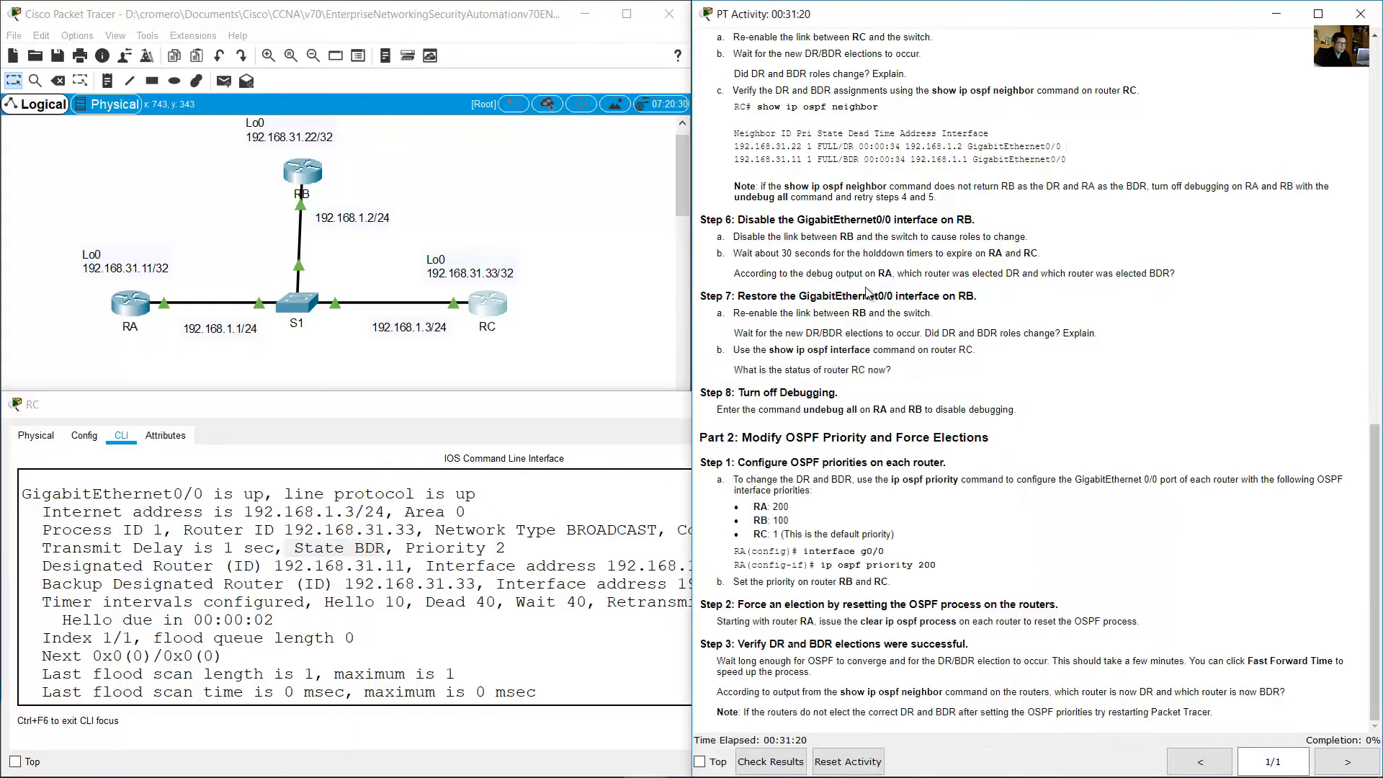
{"action": "left_click_drag", "start_coordinate": [740, 398], "coordinate": [840, 398]}
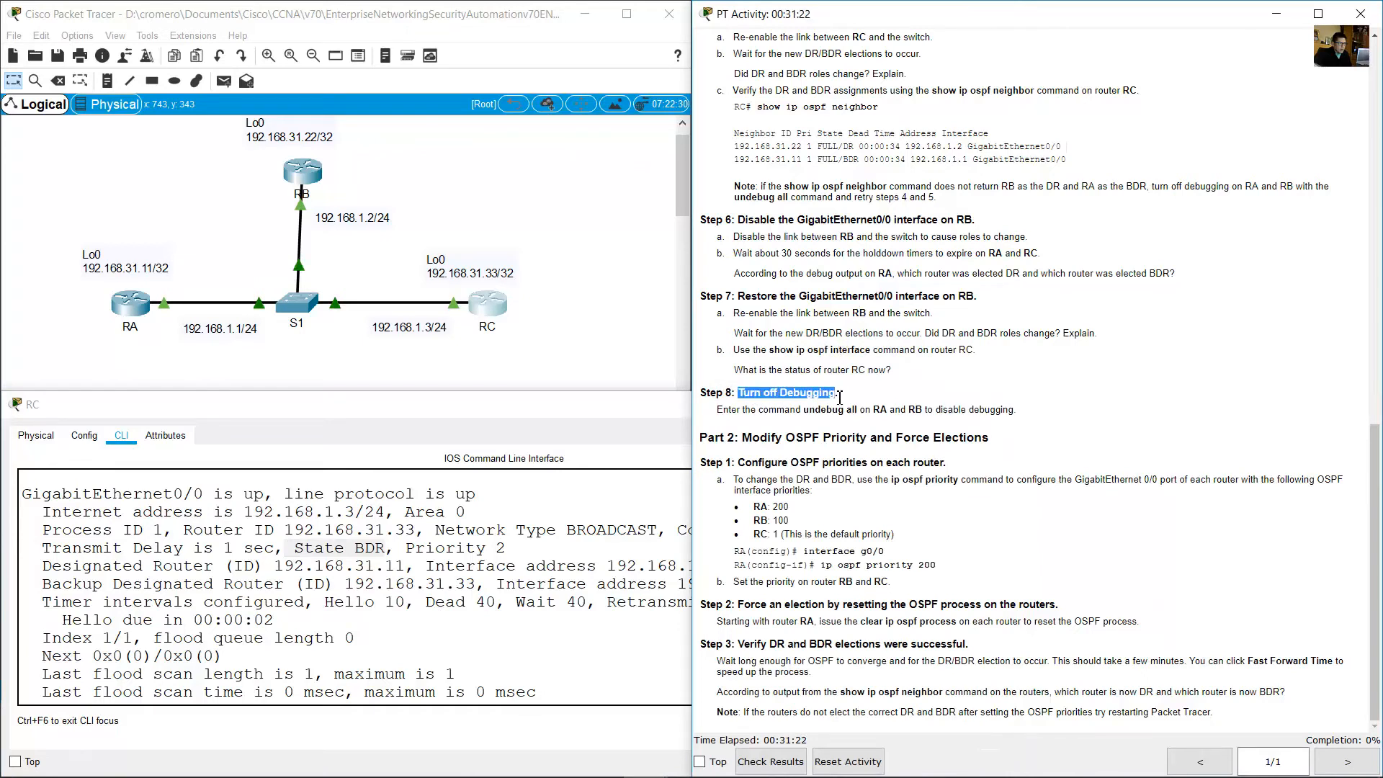
{"action": "left_click", "coordinate": [774, 422]}
{"action": "left_click_drag", "start_coordinate": [730, 410], "coordinate": [965, 409]}
{"action": "left_click", "coordinate": [583, 329]}
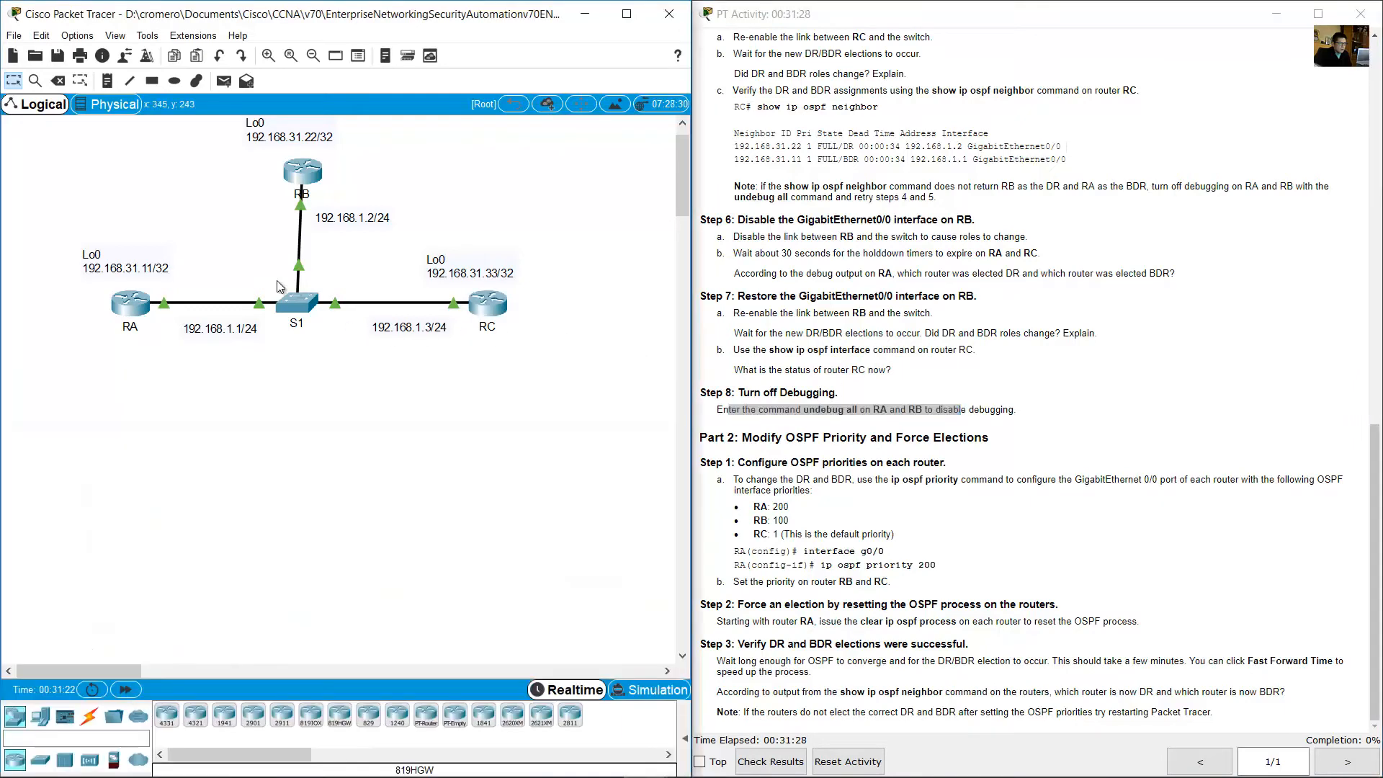
{"action": "left_click", "coordinate": [137, 303]}
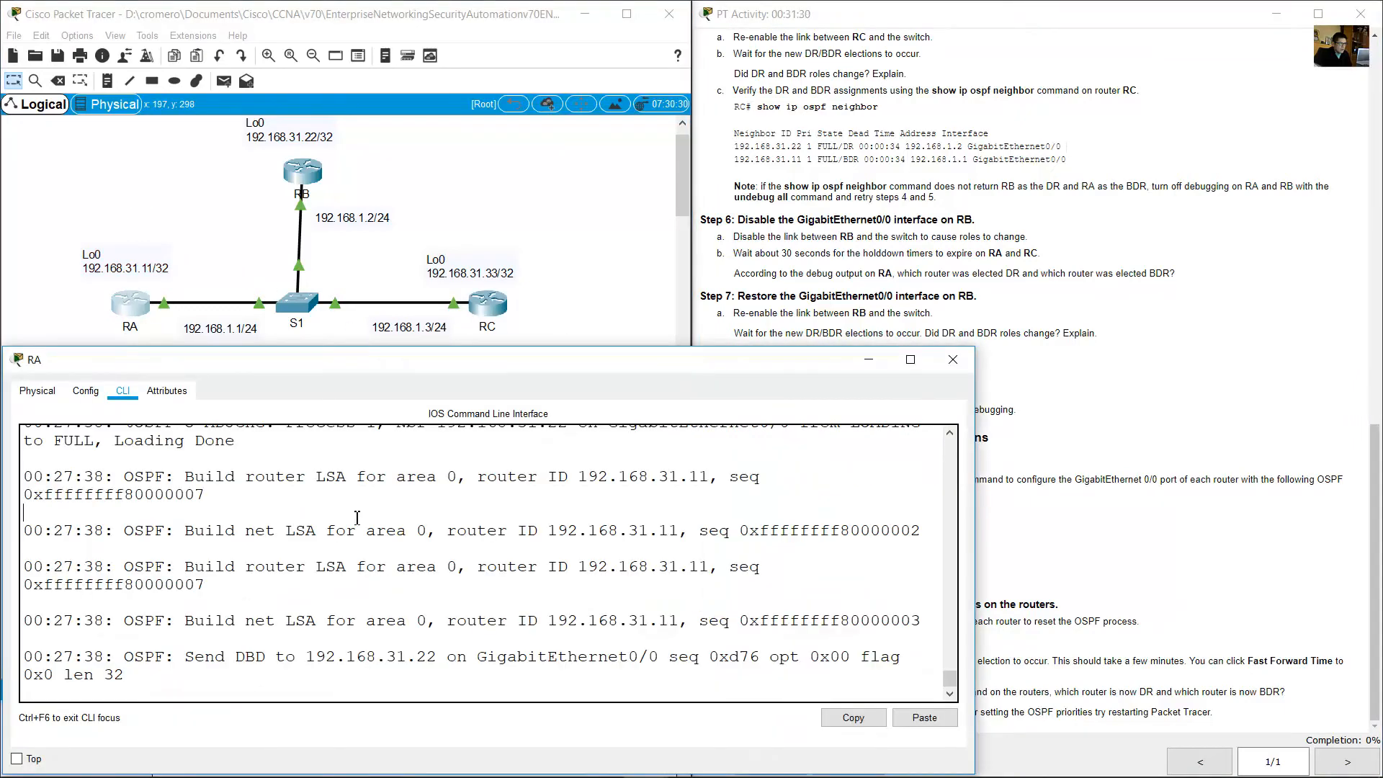
{"action": "key", "text": "Return"}
{"action": "type", "text": "en"}
{"action": "key", "text": "Return"}
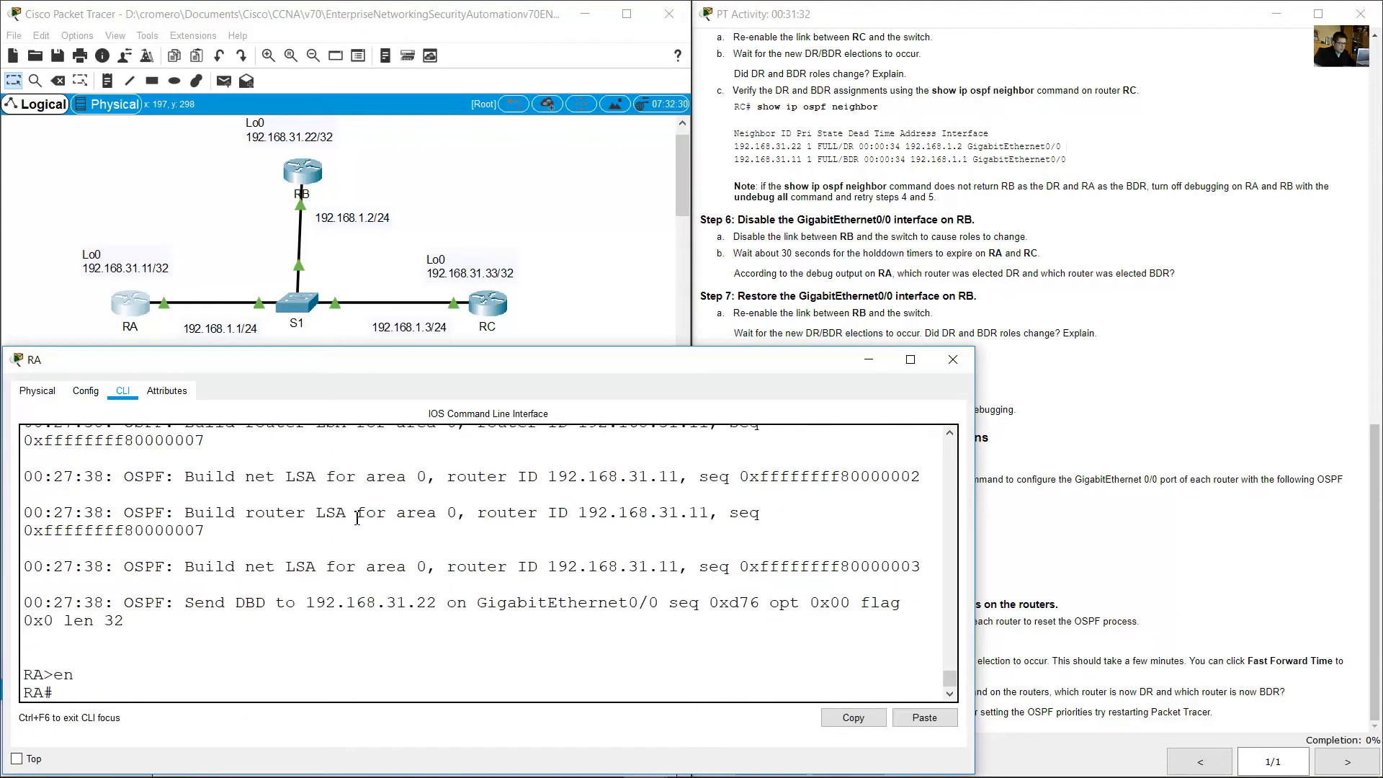
{"action": "type", "text": "undebug all"}
{"action": "key", "text": "Return"}
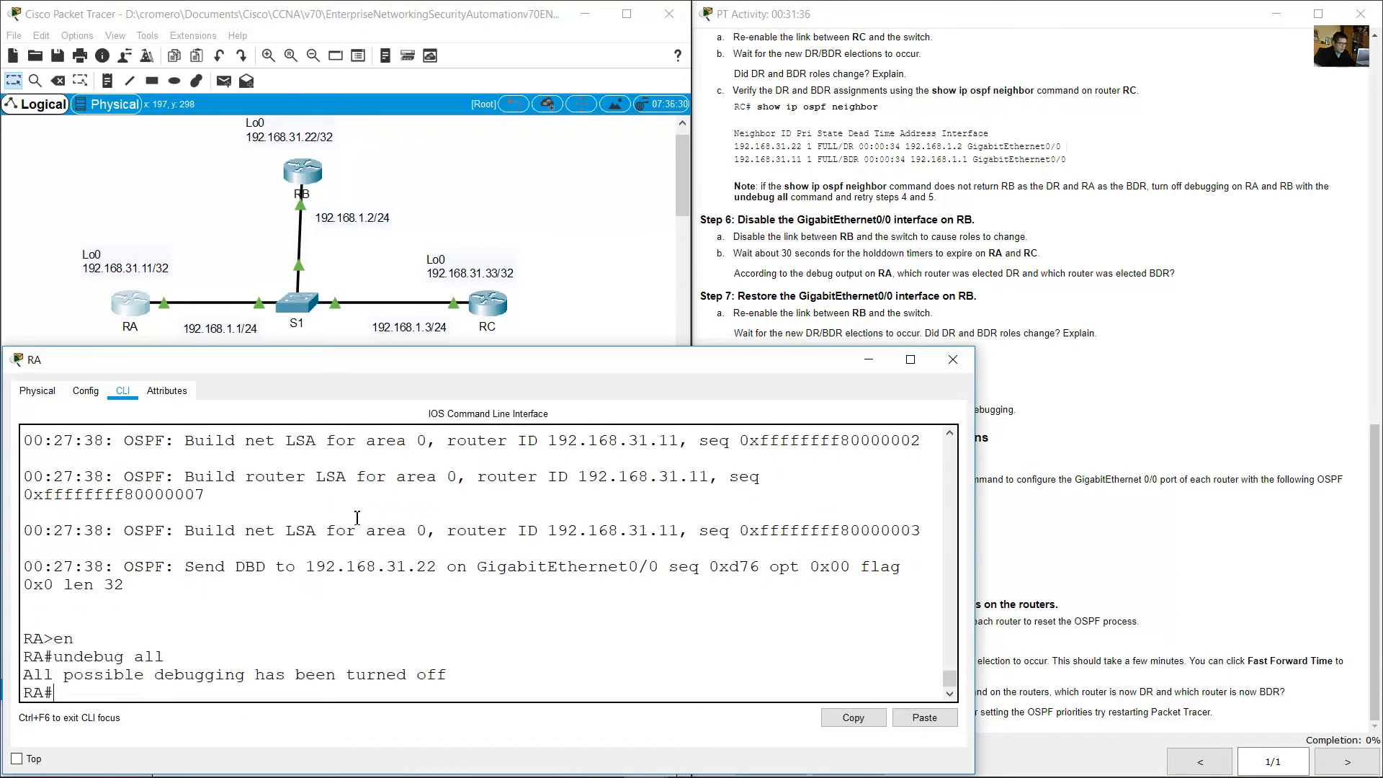
{"action": "left_click", "coordinate": [399, 151]}
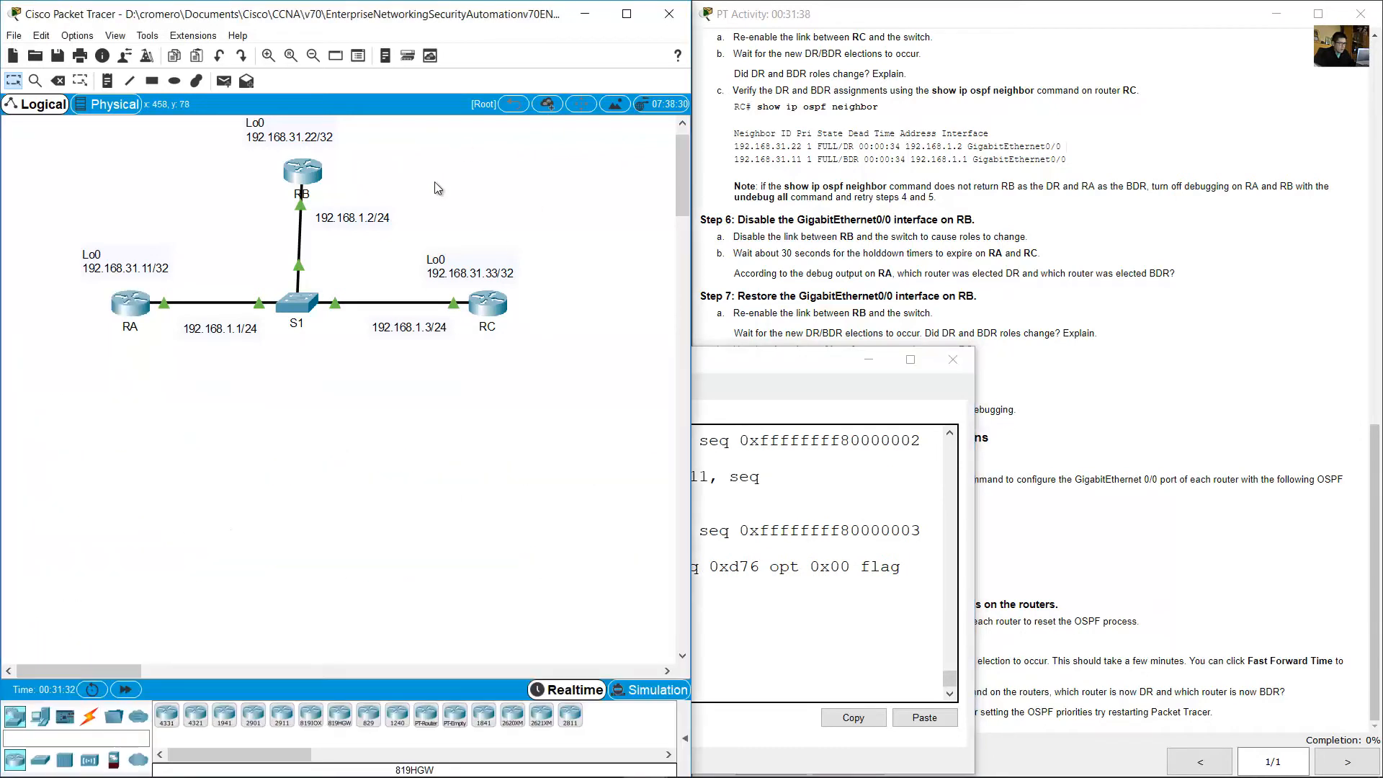
- Complete Step 8 on router RB by disabling all debugging with undebug all
{"action": "left_click", "coordinate": [953, 359]}
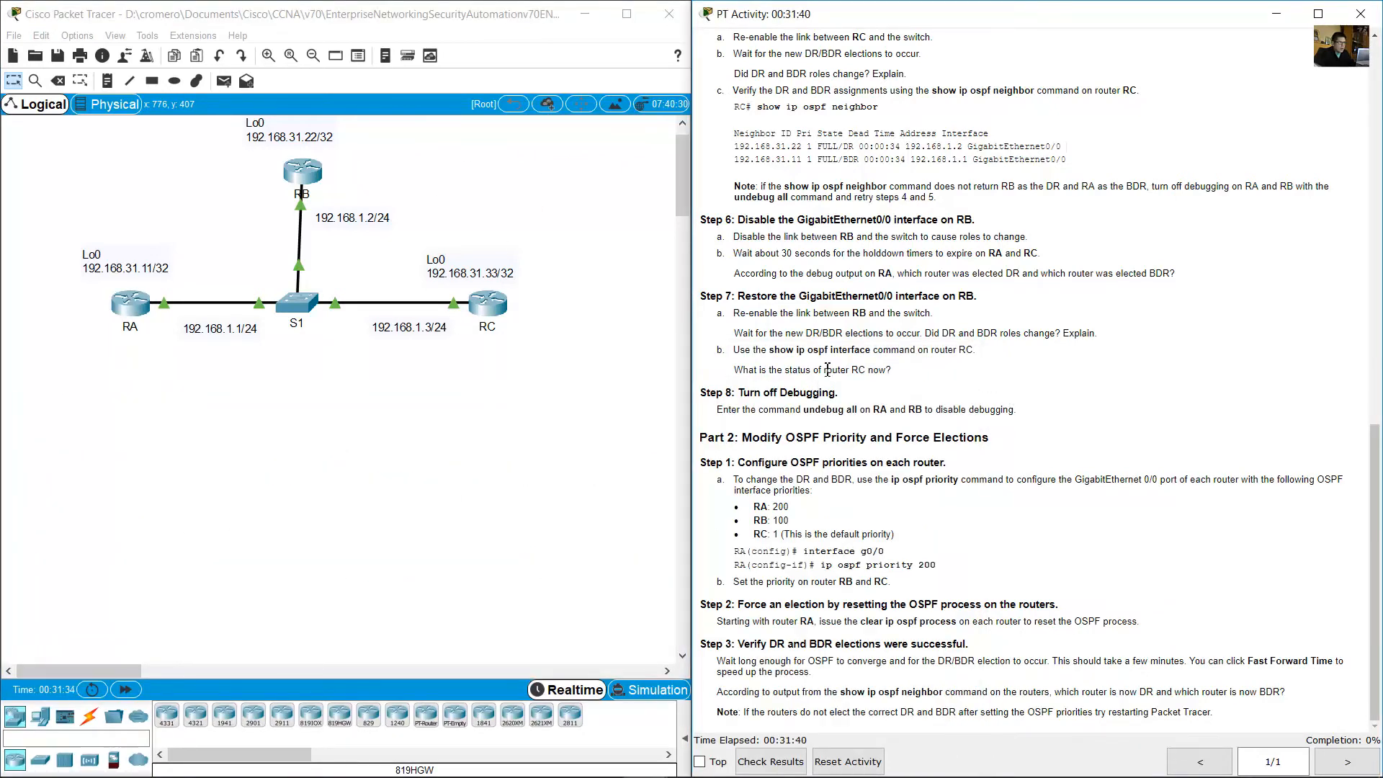
{"action": "left_click_drag", "start_coordinate": [895, 410], "coordinate": [925, 411]}
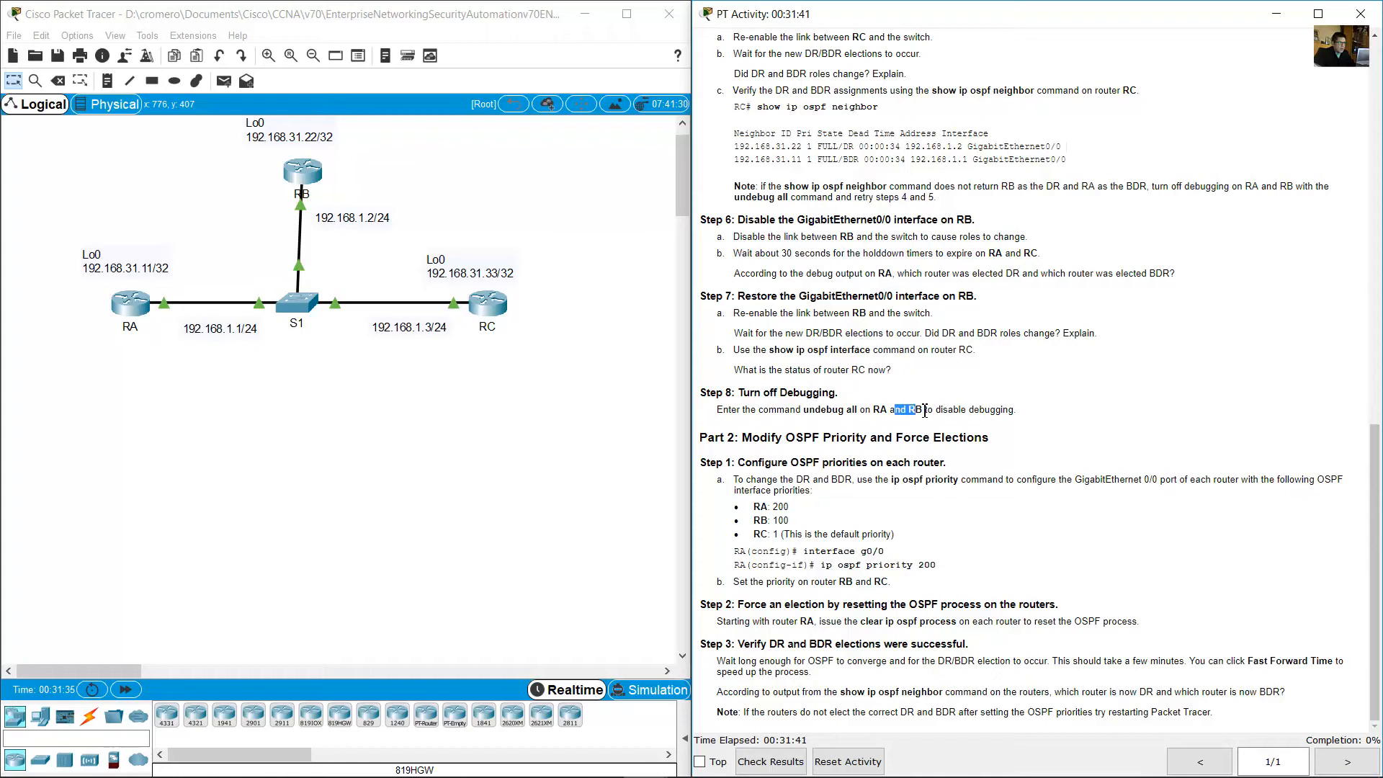
{"action": "left_click", "coordinate": [304, 173]}
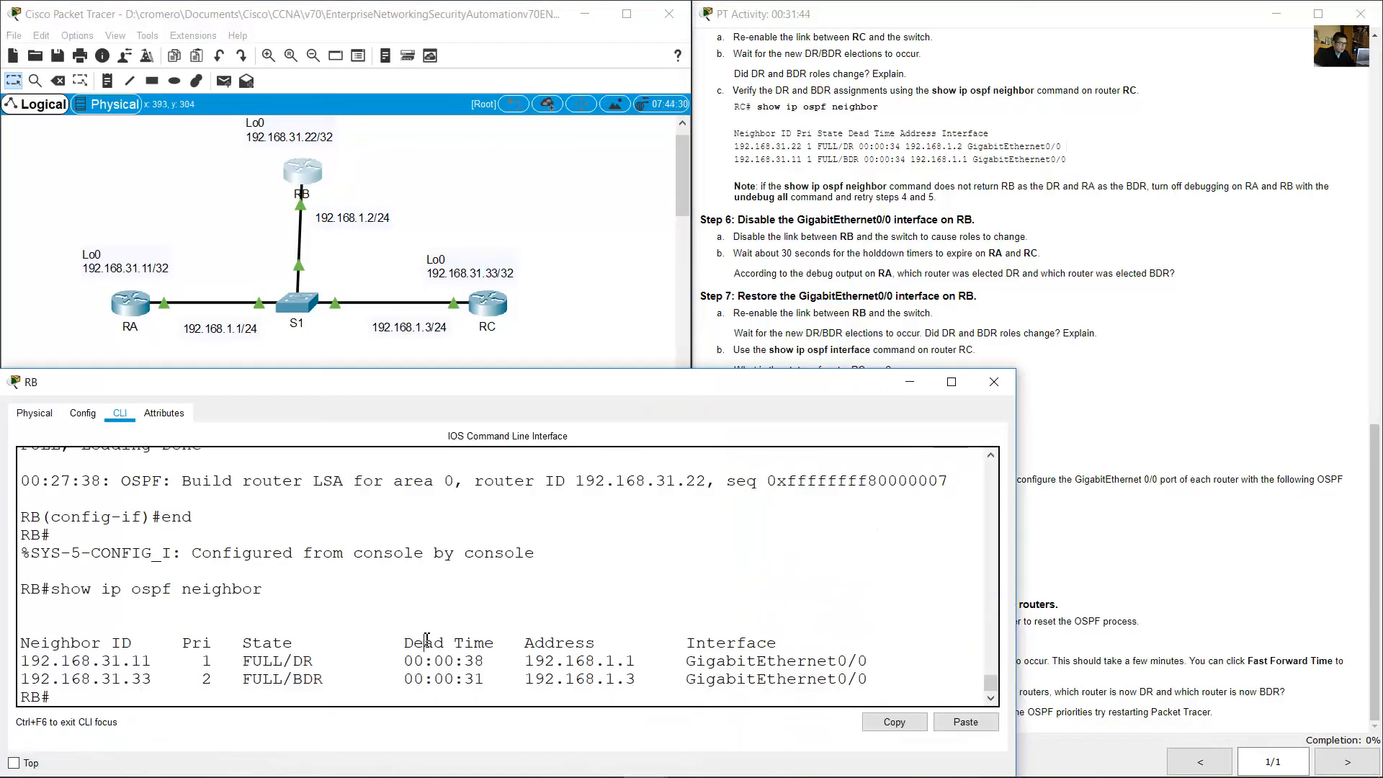
{"action": "type", "text": "nde"}
{"action": "key", "text": "BackSpace"}
{"action": "type", "text": "undebug all"}
{"action": "key", "text": "Return"}
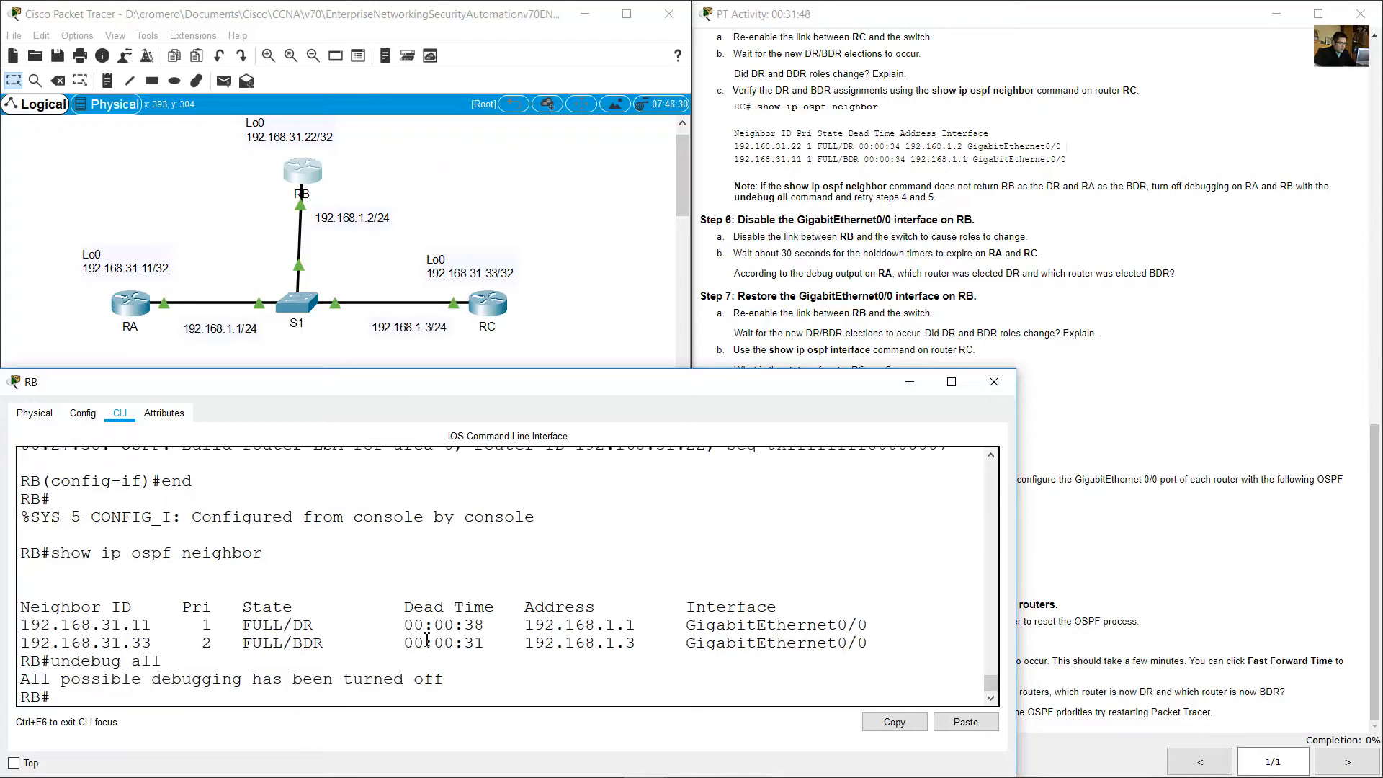
{"action": "left_click_drag", "start_coordinate": [331, 680], "coordinate": [446, 680]}
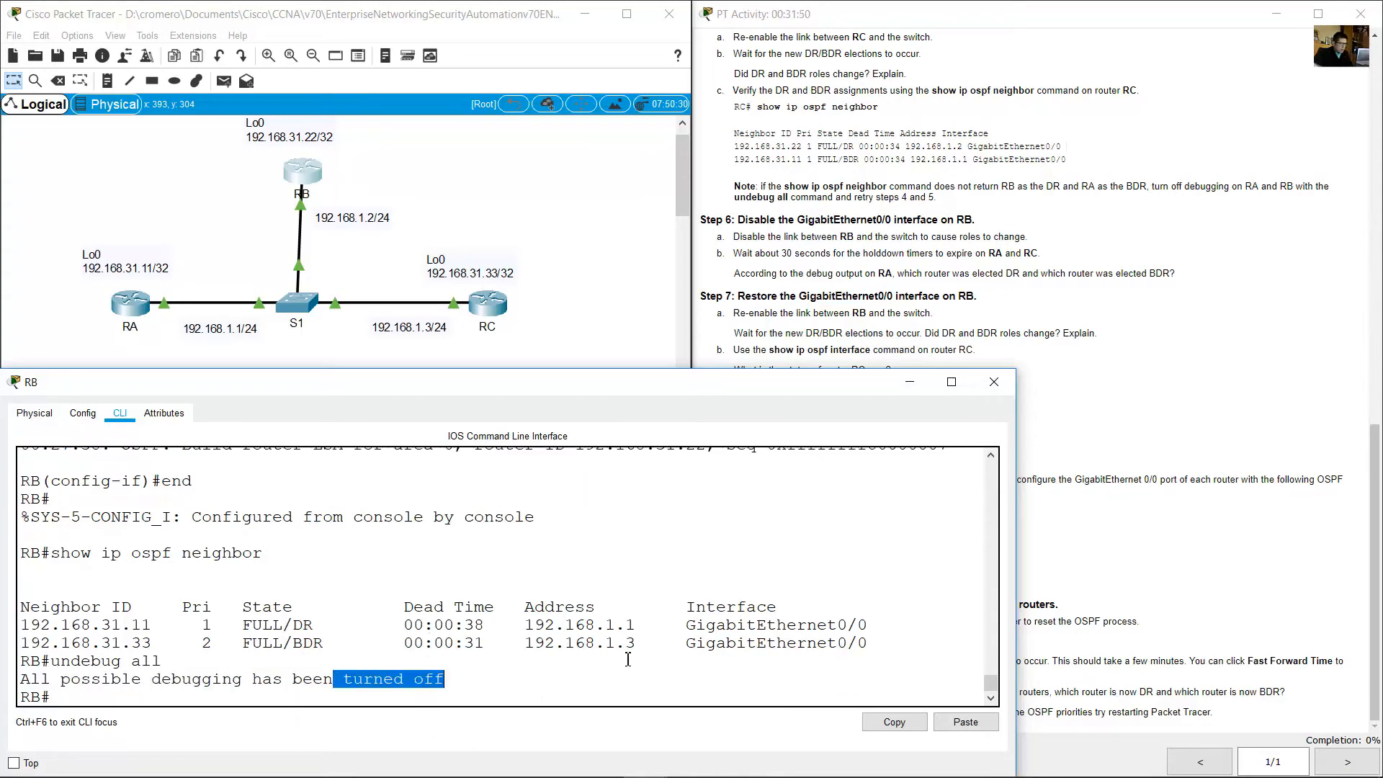
- Read Part 2, Step 1 of the instructions for the OSPF priority assigned to each router
{"action": "left_click", "coordinate": [1143, 477]}
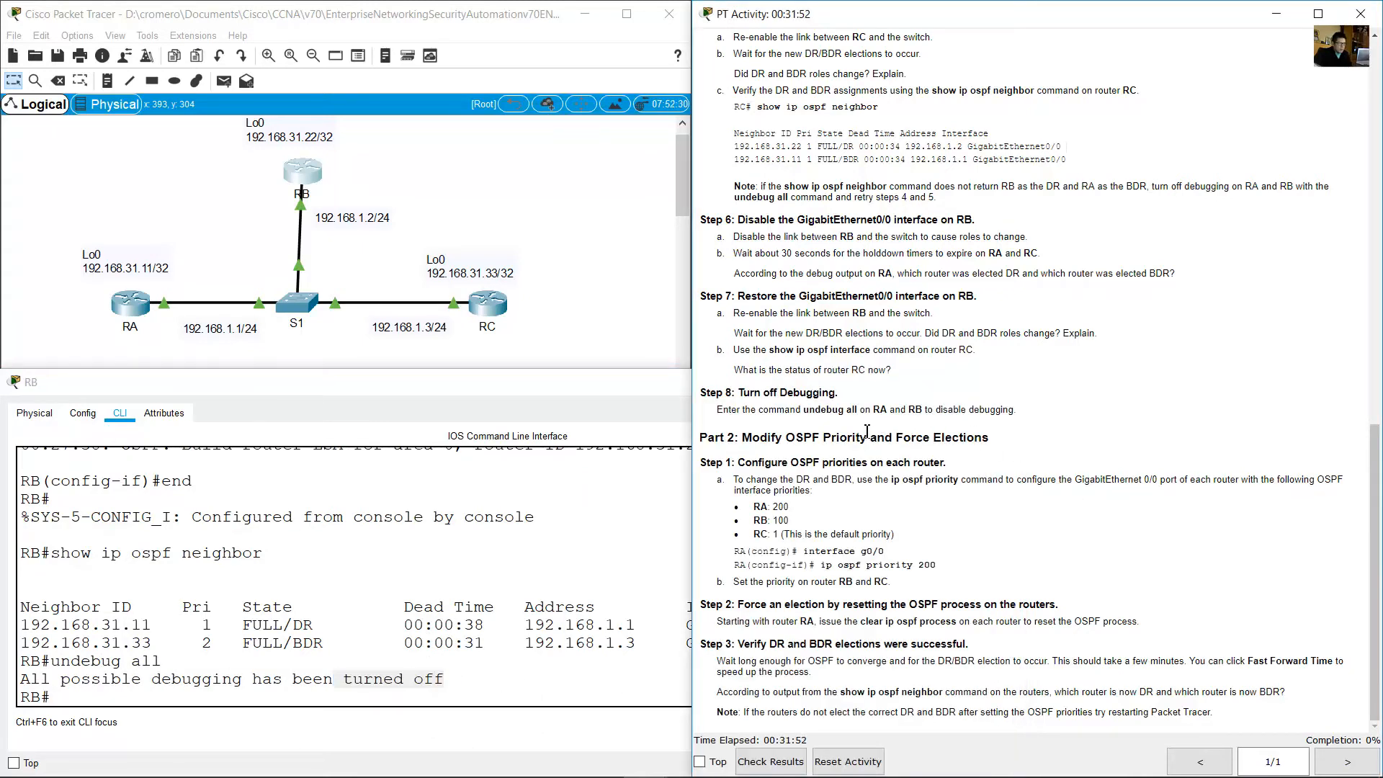
{"action": "left_click_drag", "start_coordinate": [752, 438], "coordinate": [987, 440]}
{"action": "left_click", "coordinate": [1029, 453]}
{"action": "left_click_drag", "start_coordinate": [737, 463], "coordinate": [926, 467]}
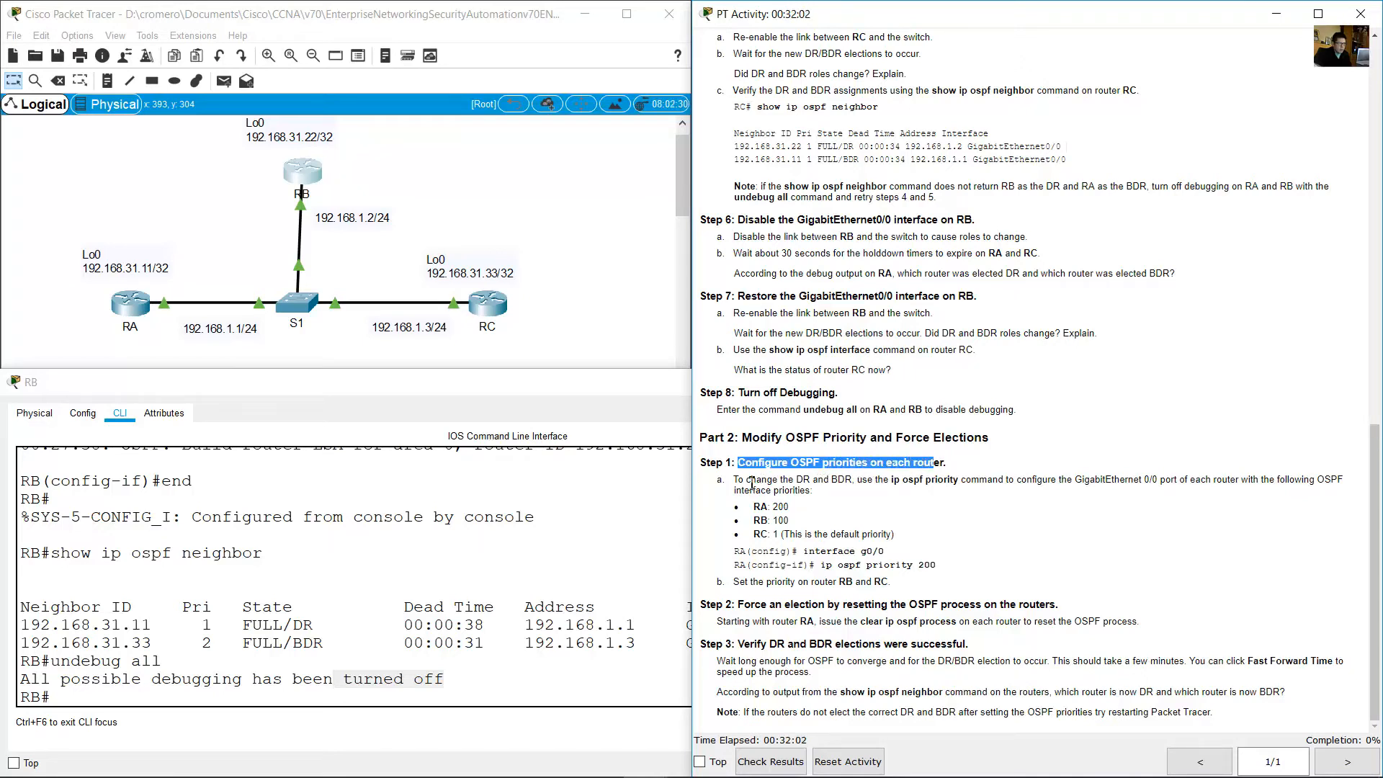
{"action": "left_click_drag", "start_coordinate": [747, 481], "coordinate": [791, 507]}
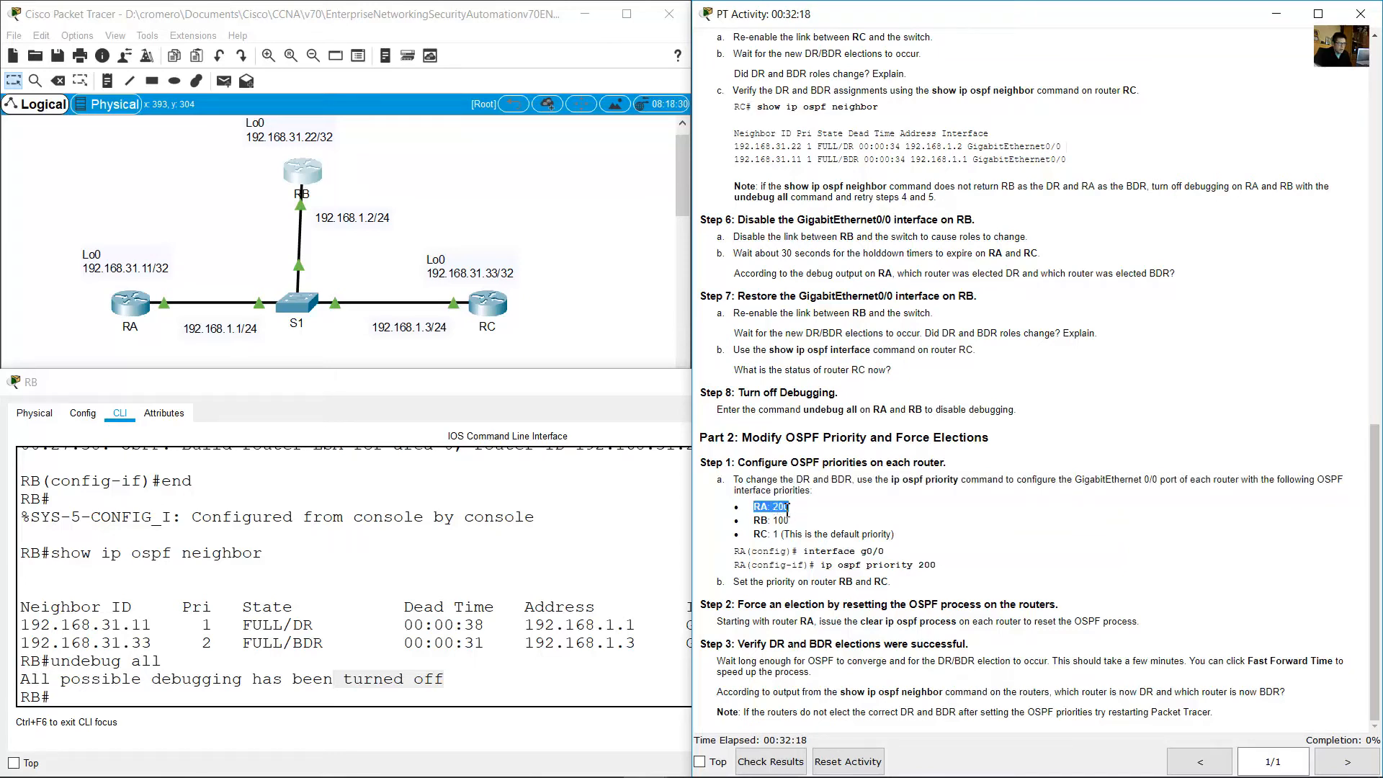
{"action": "left_click_drag", "start_coordinate": [755, 520], "coordinate": [782, 537]}
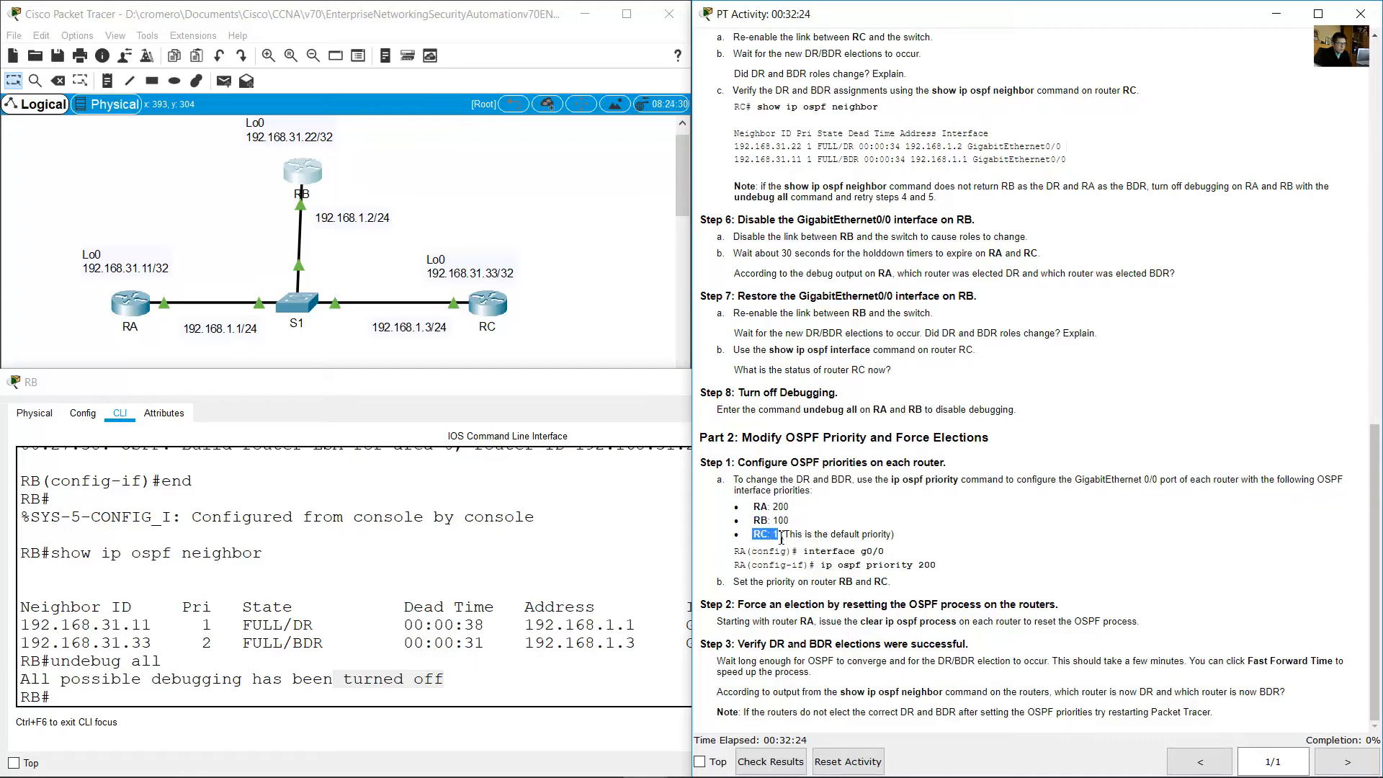
{"action": "left_click", "coordinate": [794, 537]}
{"action": "left_click_drag", "start_coordinate": [782, 533], "coordinate": [910, 537]}
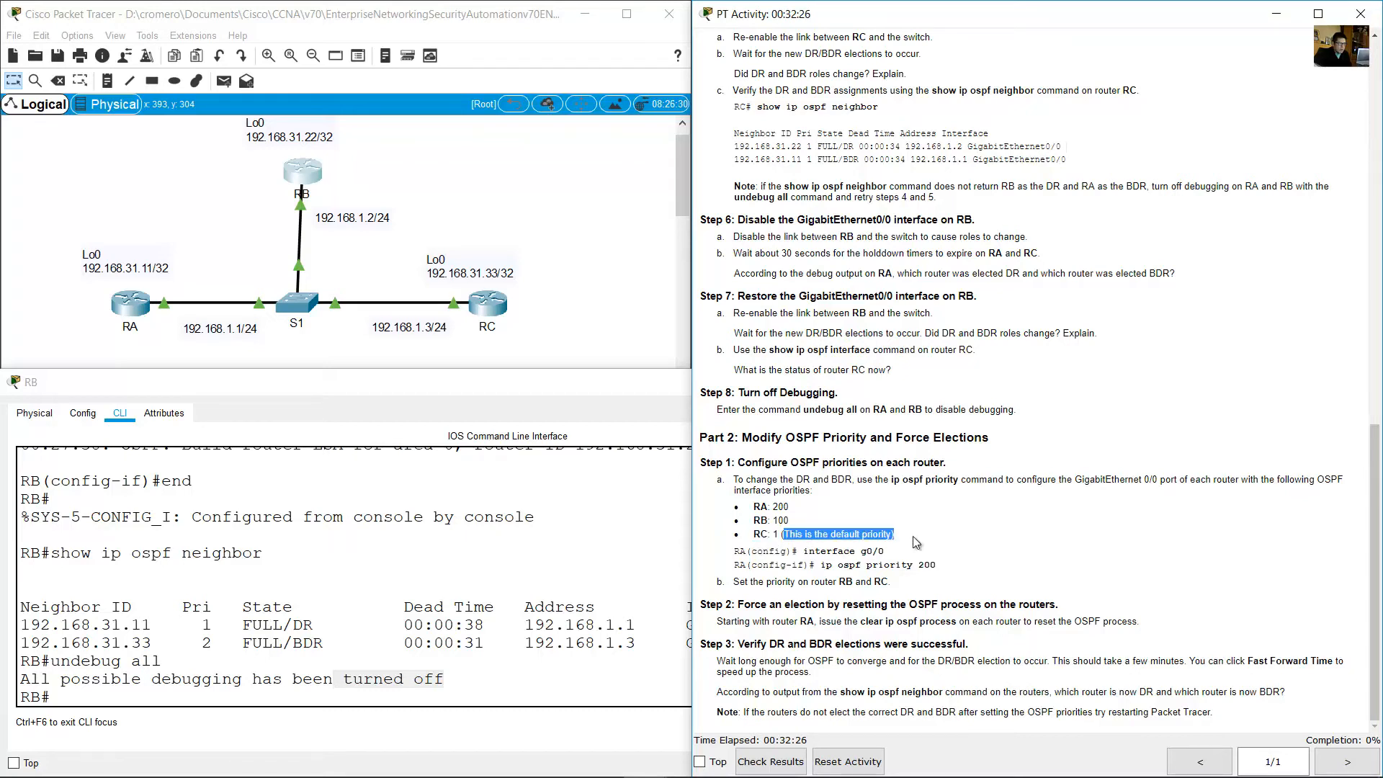
- Study the example interface and ip ospf priority commands for RA, along with Step 1b's instruction for RB and RC
{"action": "left_click", "coordinate": [915, 545]}
{"action": "left_click_drag", "start_coordinate": [756, 554], "coordinate": [950, 567]}
{"action": "left_click", "coordinate": [829, 553]}
{"action": "left_click_drag", "start_coordinate": [806, 552], "coordinate": [936, 565]}
{"action": "left_click", "coordinate": [828, 566]}
{"action": "left_click", "coordinate": [934, 565]}
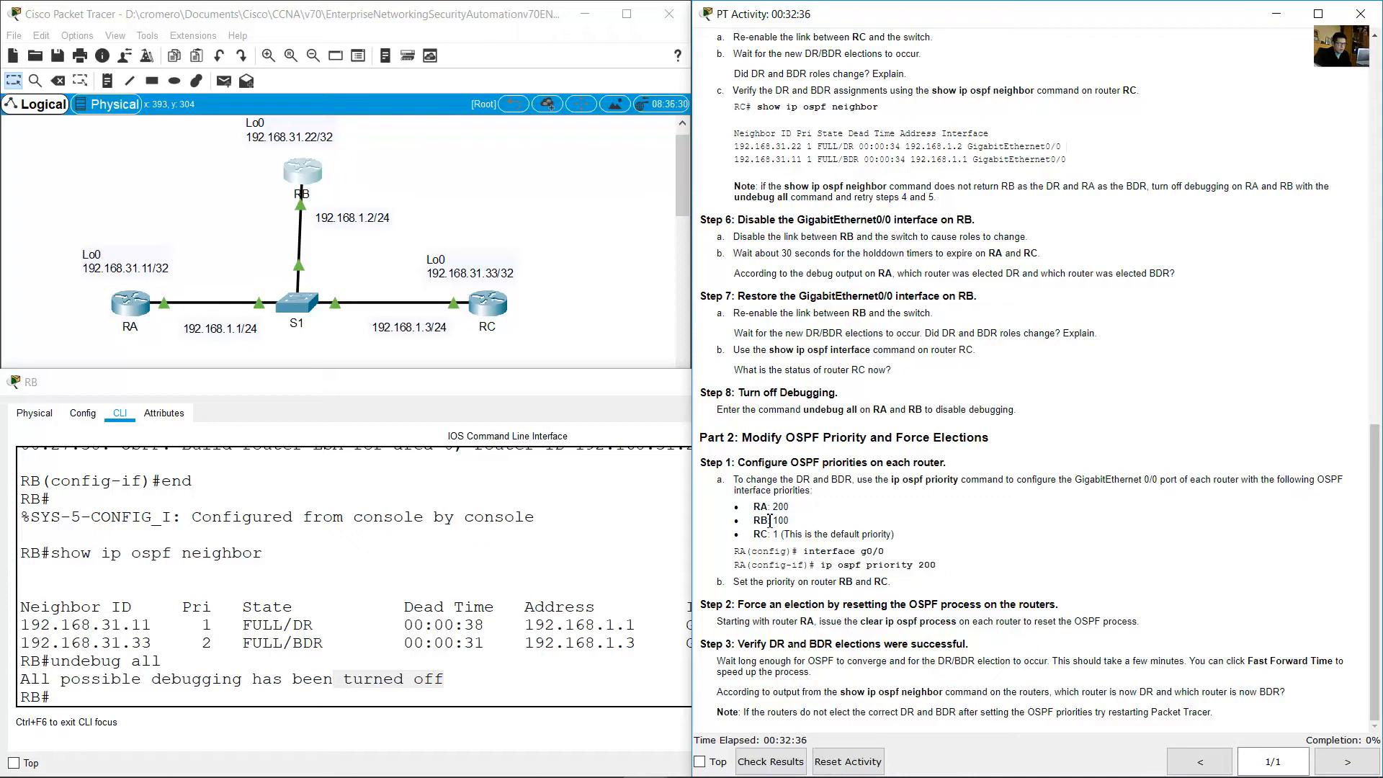
{"action": "left_click_drag", "start_coordinate": [754, 506], "coordinate": [790, 507]}
{"action": "left_click", "coordinate": [860, 534]}
{"action": "left_click_drag", "start_coordinate": [734, 584], "coordinate": [891, 582]}
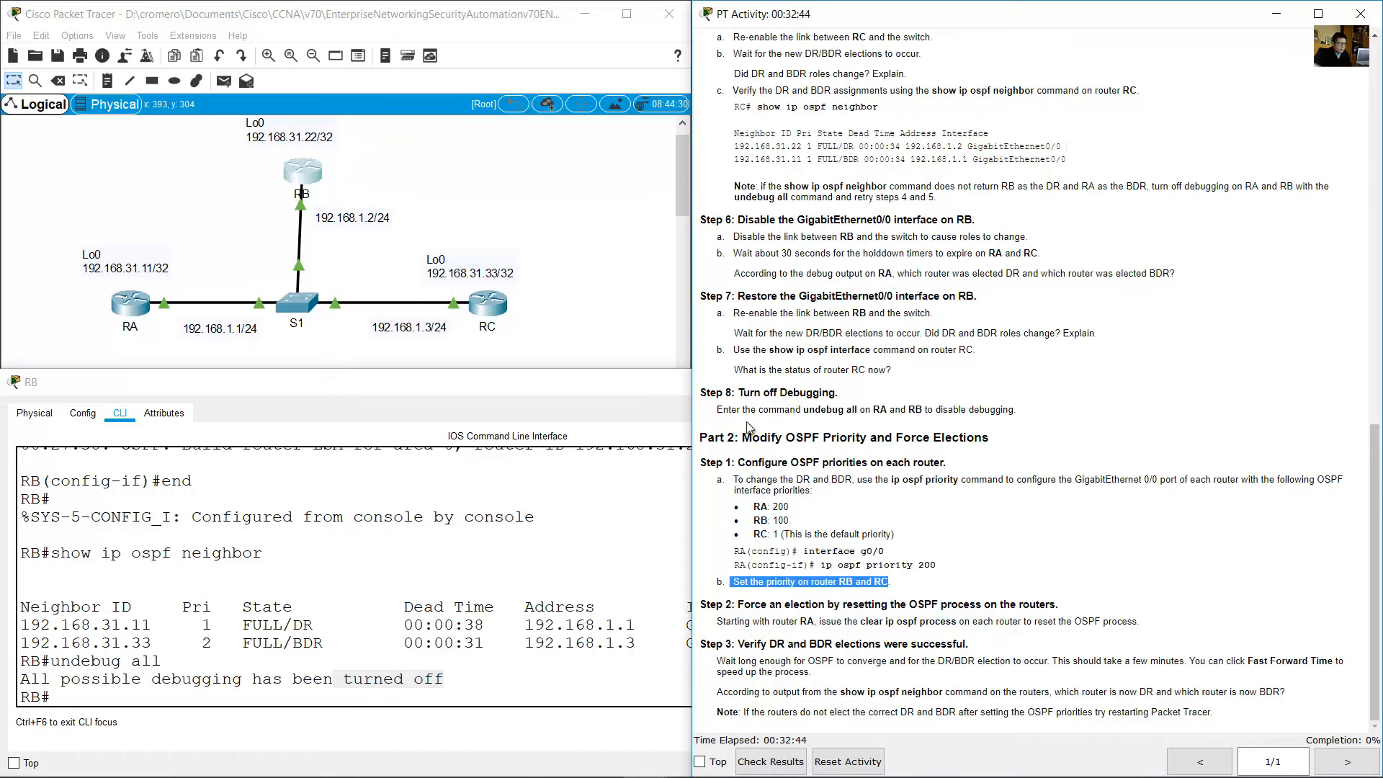
- On router RA, enter interface configuration mode for g0/0, checking in the topology which port connects to S1
{"action": "left_click", "coordinate": [512, 216]}
{"action": "left_click", "coordinate": [128, 308]}
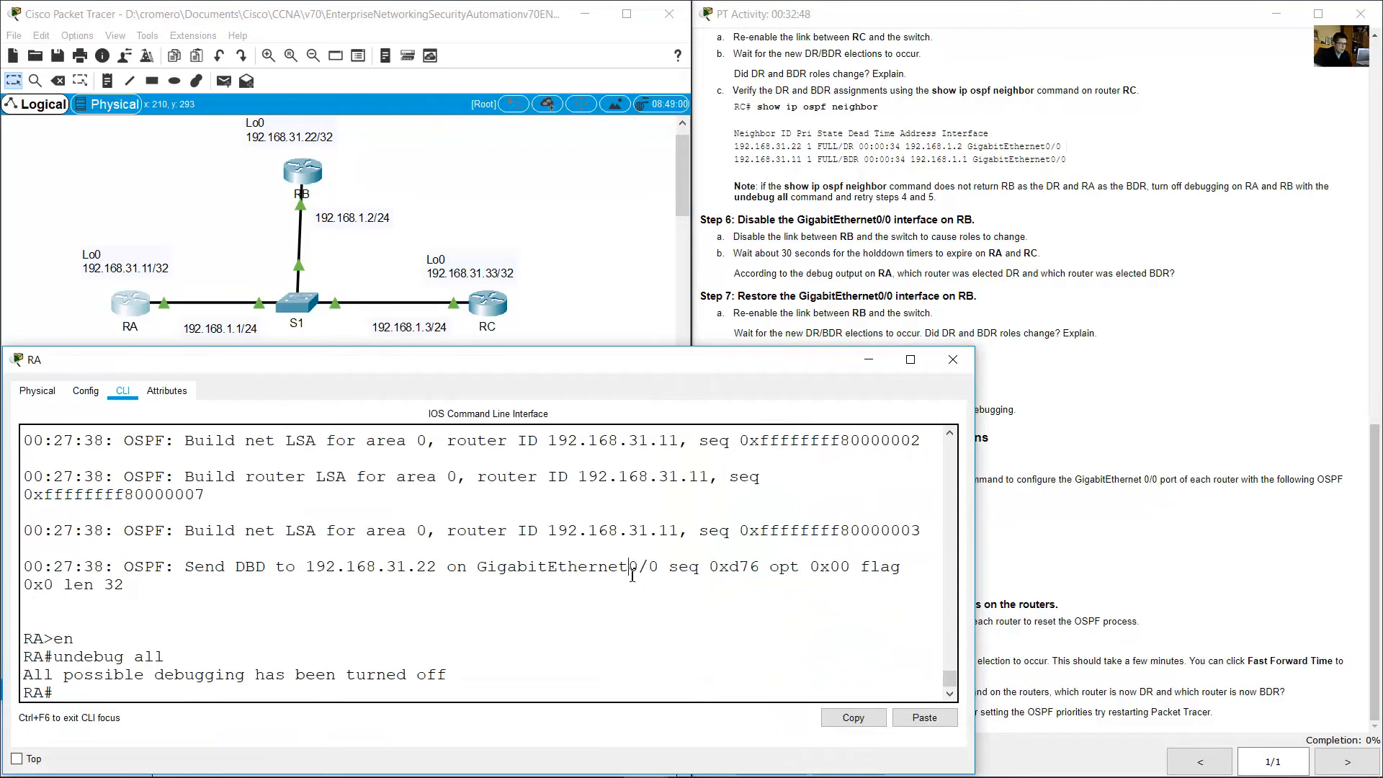
{"action": "type", "text": "conf t"}
{"action": "key", "text": "Return"}
{"action": "left_click", "coordinate": [218, 260]}
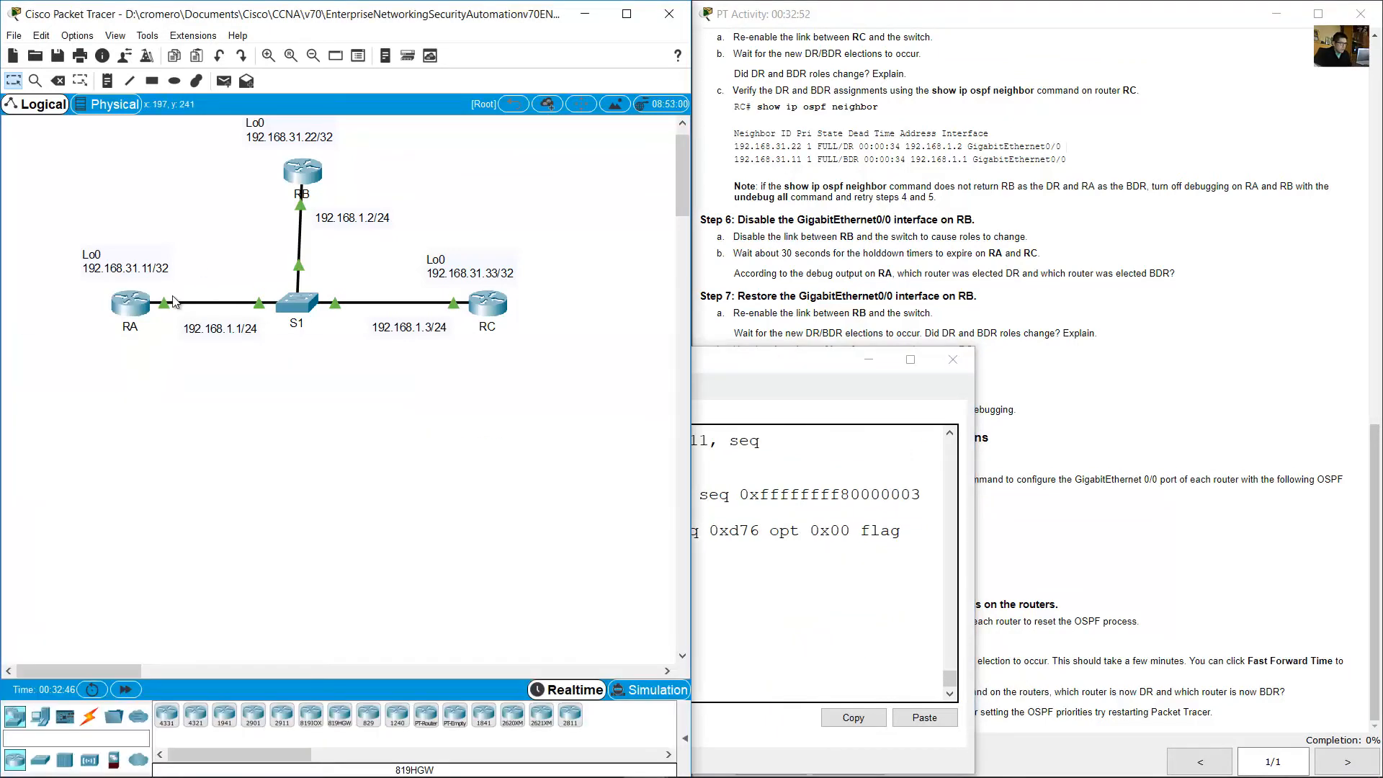
{"action": "mouse_move", "coordinate": [165, 302]}
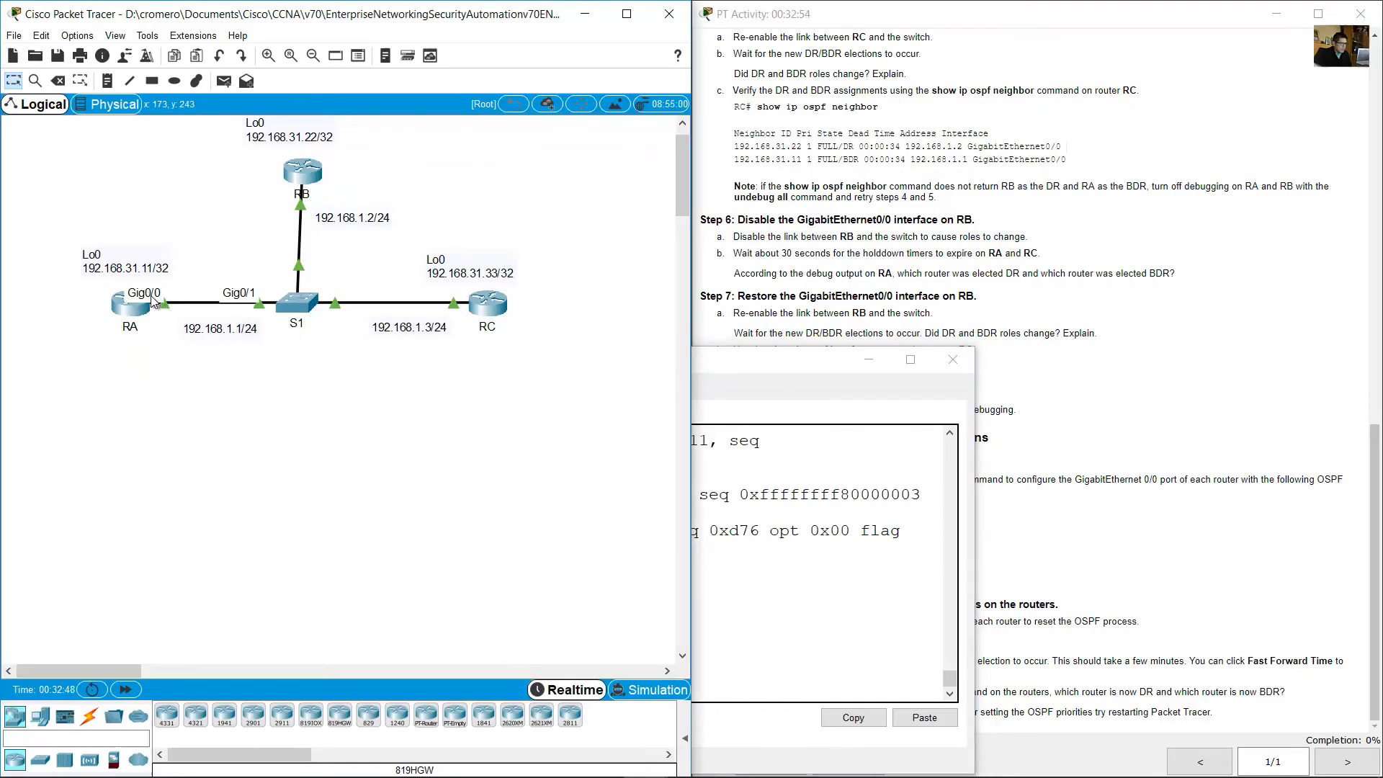
{"action": "left_click", "coordinate": [769, 544]}
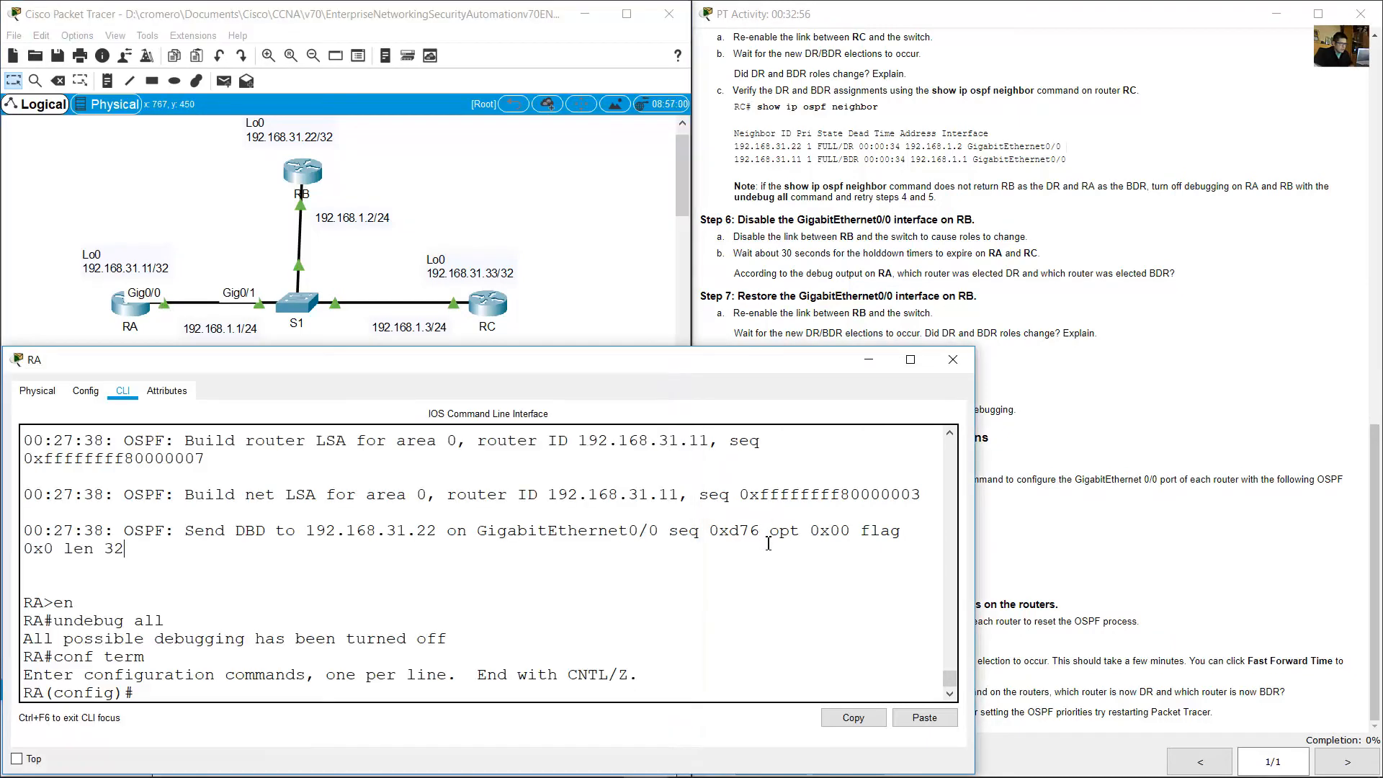
{"action": "type", "text": "int g0/0"}
{"action": "key", "text": "Return"}
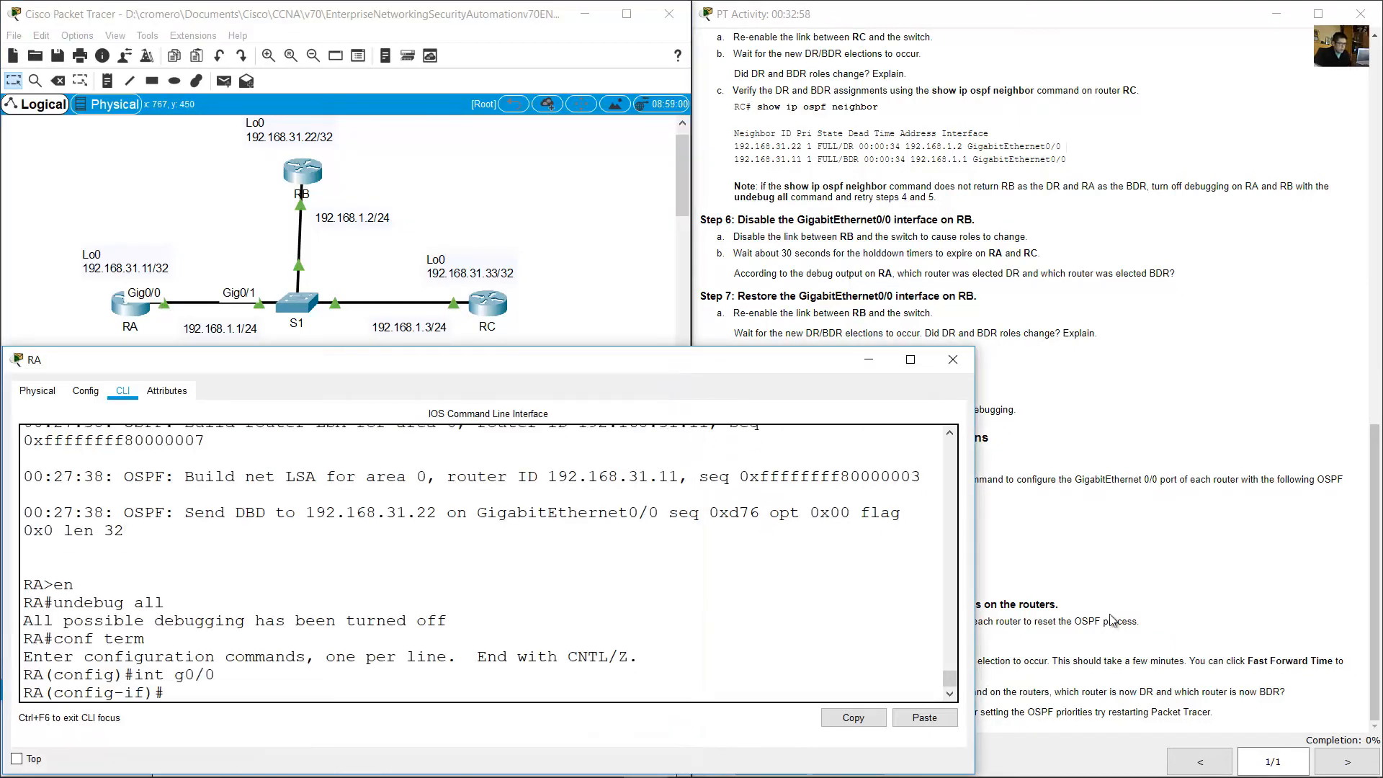
- Set the OSPF priority of RA's g0/0 interface to 200, as listed in Step 1
{"action": "left_click", "coordinate": [1191, 438]}
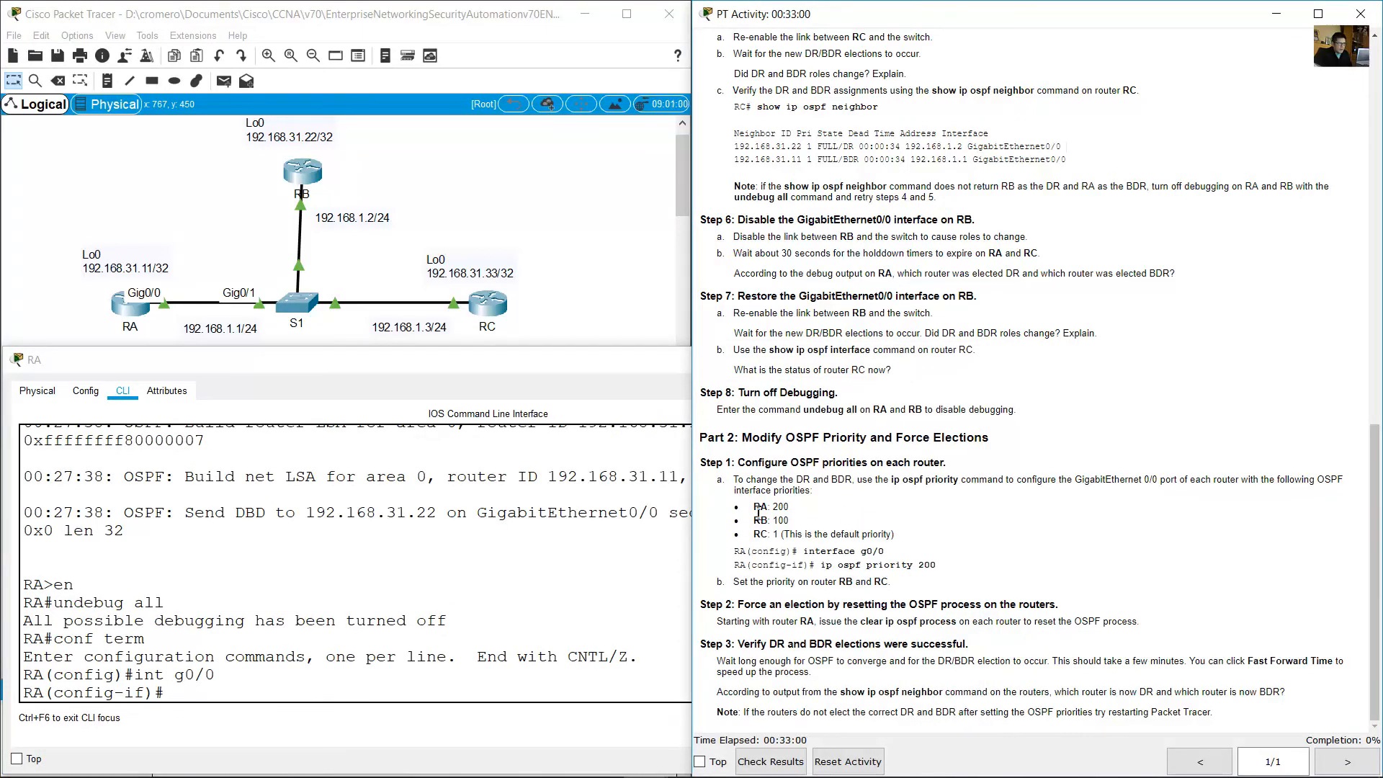
{"action": "left_click_drag", "start_coordinate": [752, 508], "coordinate": [791, 508]}
{"action": "left_click", "coordinate": [532, 657]}
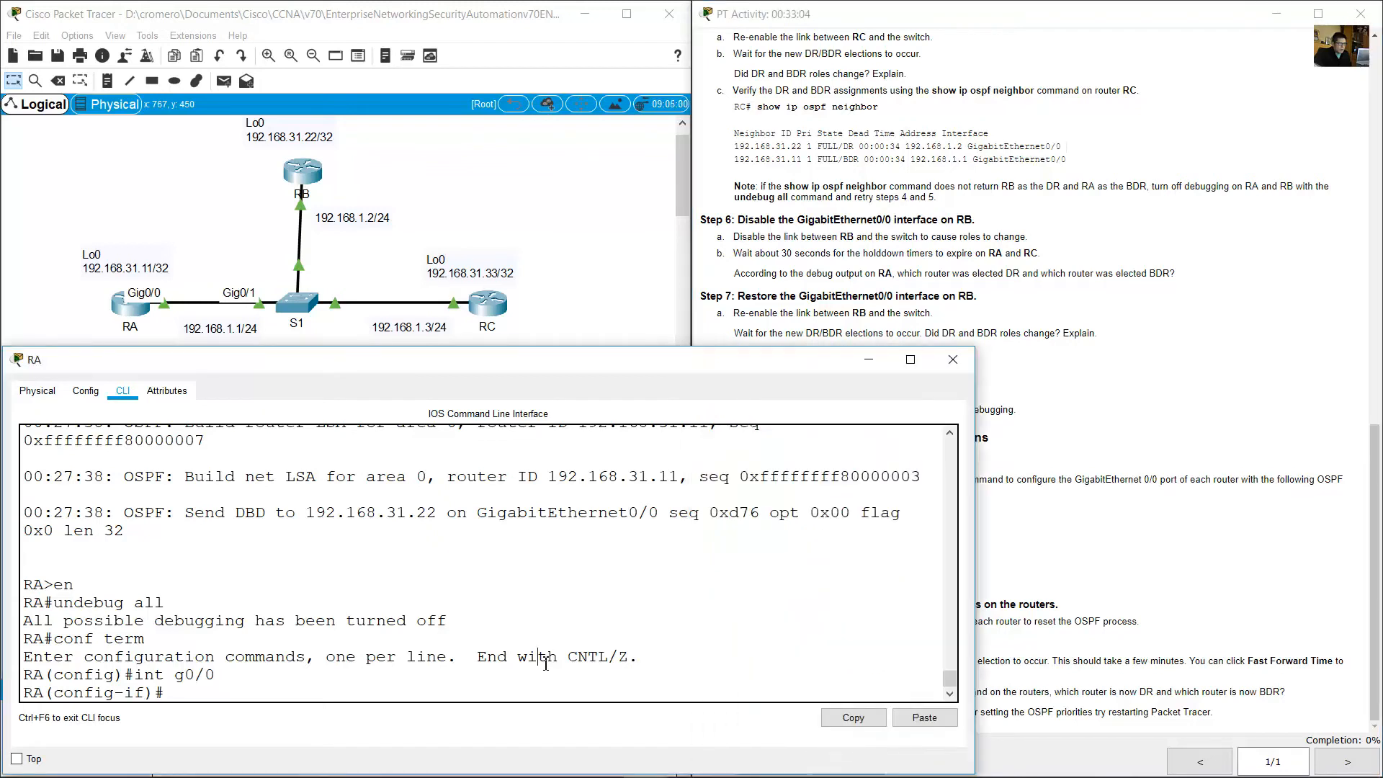
{"action": "type", "text": "ip sop"}
{"action": "key", "text": "BackSpace"}
{"action": "key", "text": "BackSpace"}
{"action": "type", "text": "ospf priority 299"}
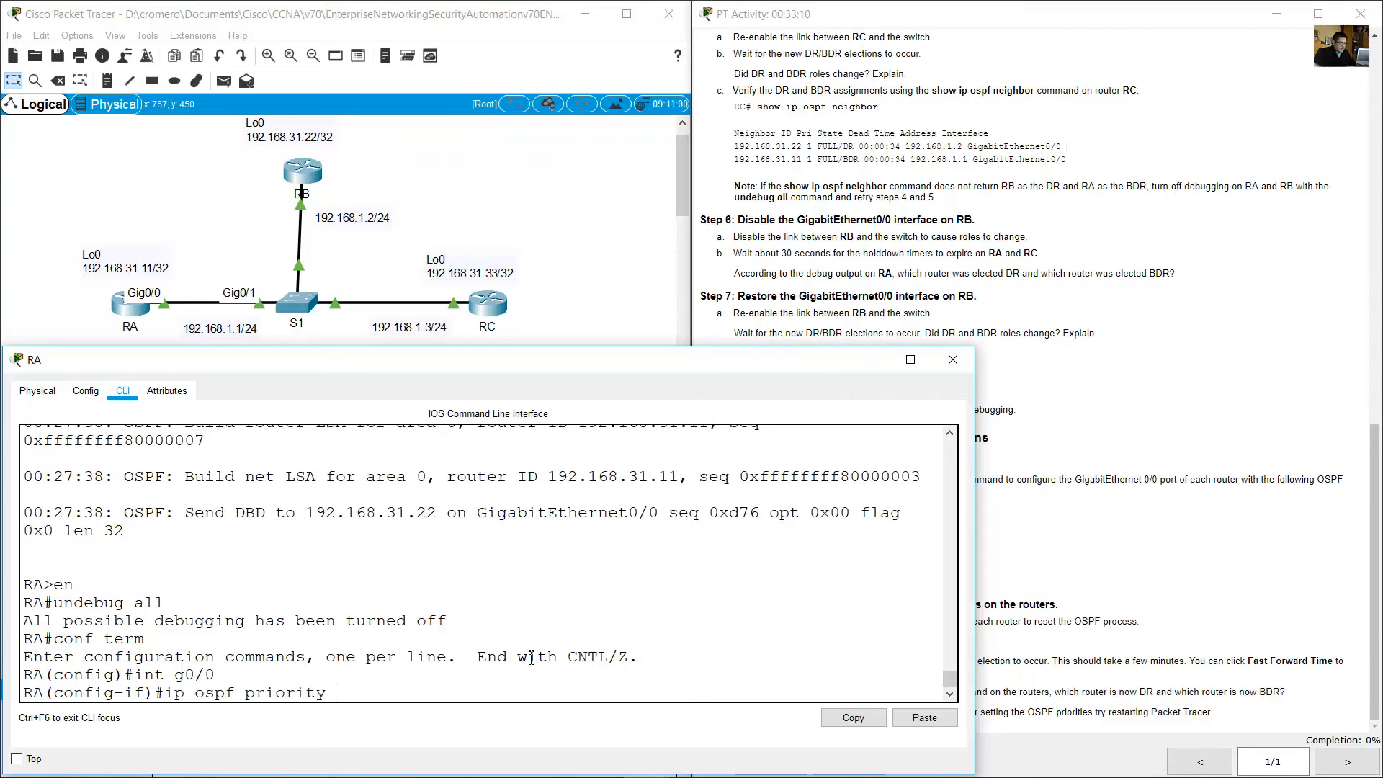
{"action": "key", "text": "BackSpace"}
{"action": "key", "text": "BackSpace"}
{"action": "type", "text": "00"}
{"action": "key", "text": "Return"}
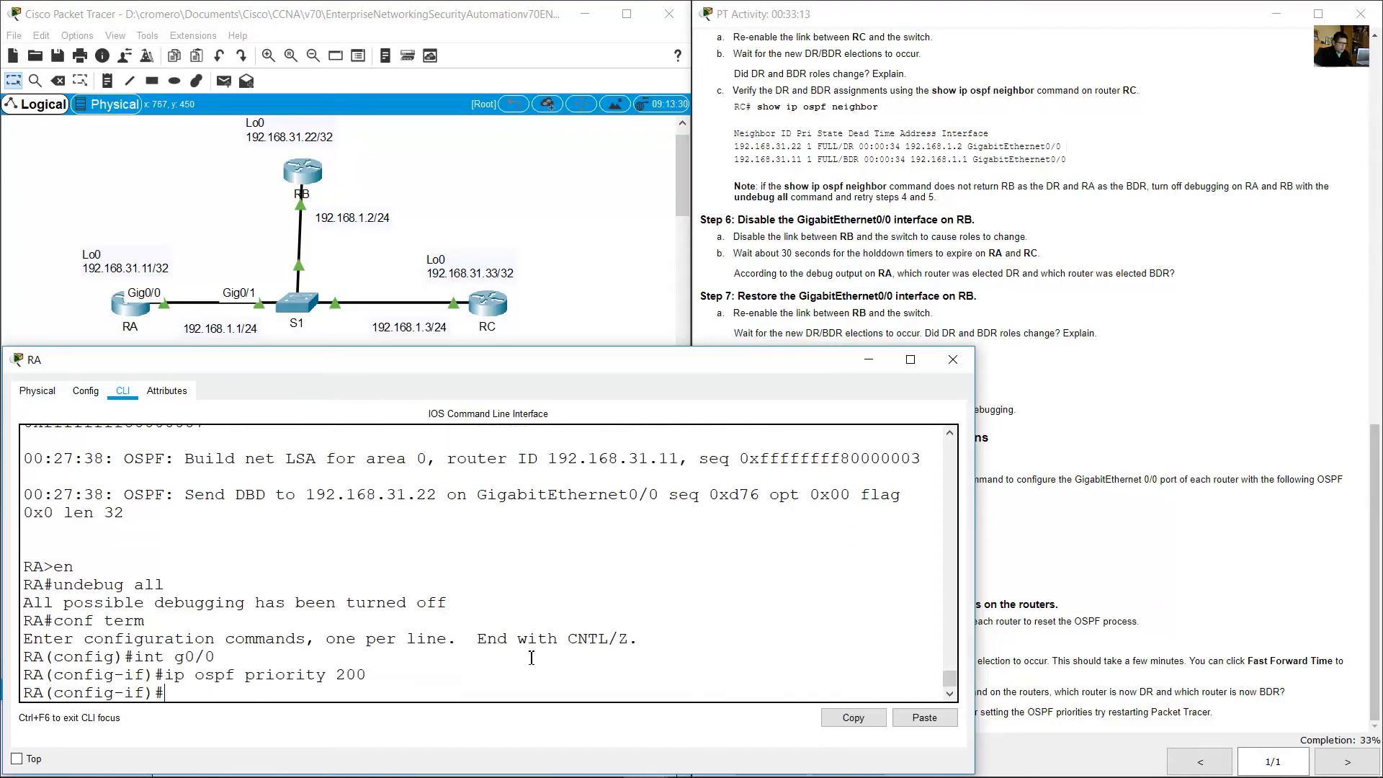
- Configure router RB's g0/0 interface with the OSPF priority of 100 listed in Step 1
{"action": "left_click", "coordinate": [1171, 486]}
{"action": "left_click_drag", "start_coordinate": [754, 520], "coordinate": [788, 520]}
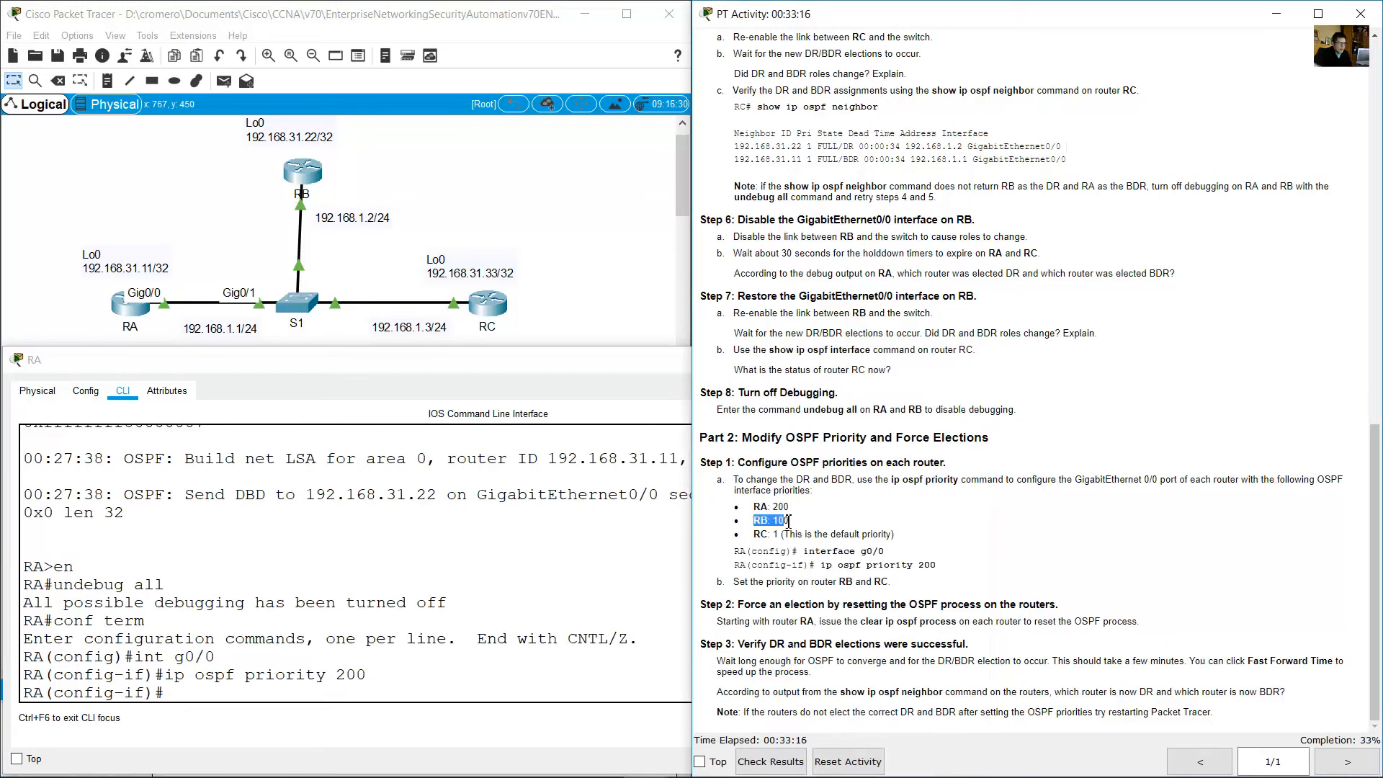
{"action": "left_click", "coordinate": [595, 294]}
{"action": "left_click", "coordinate": [304, 170]}
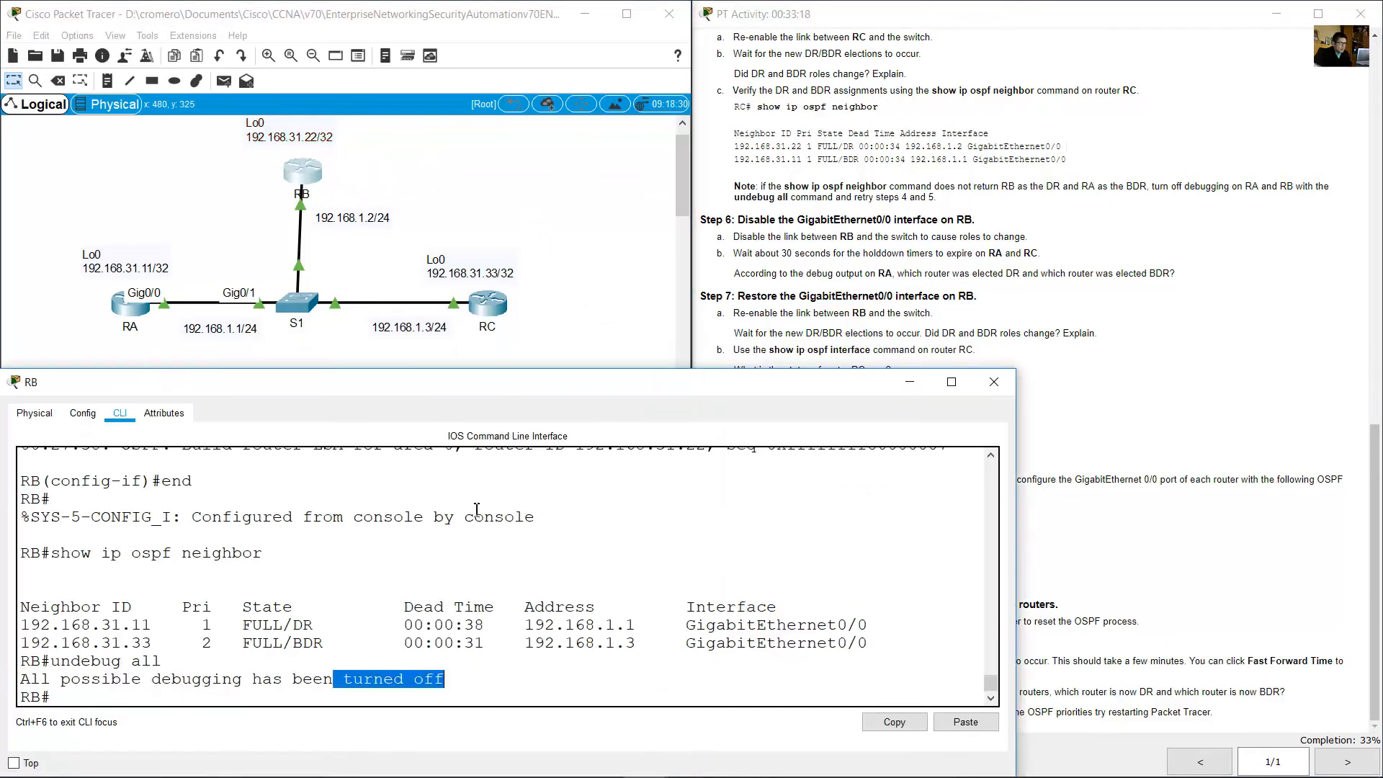
{"action": "left_click", "coordinate": [492, 562]}
{"action": "type", "text": "erm"}
{"action": "key", "text": "Return"}
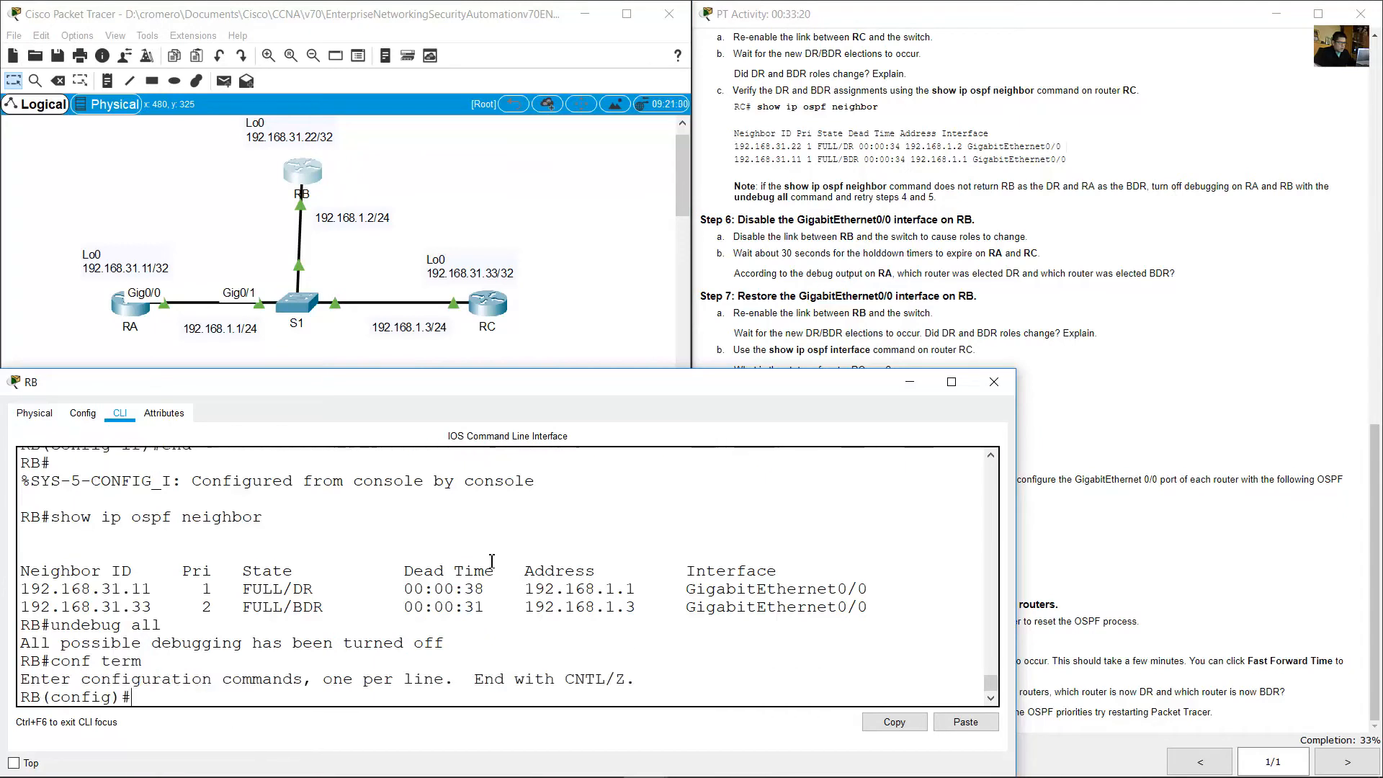
{"action": "type", "text": "int g0/0"}
{"action": "key", "text": "Return"}
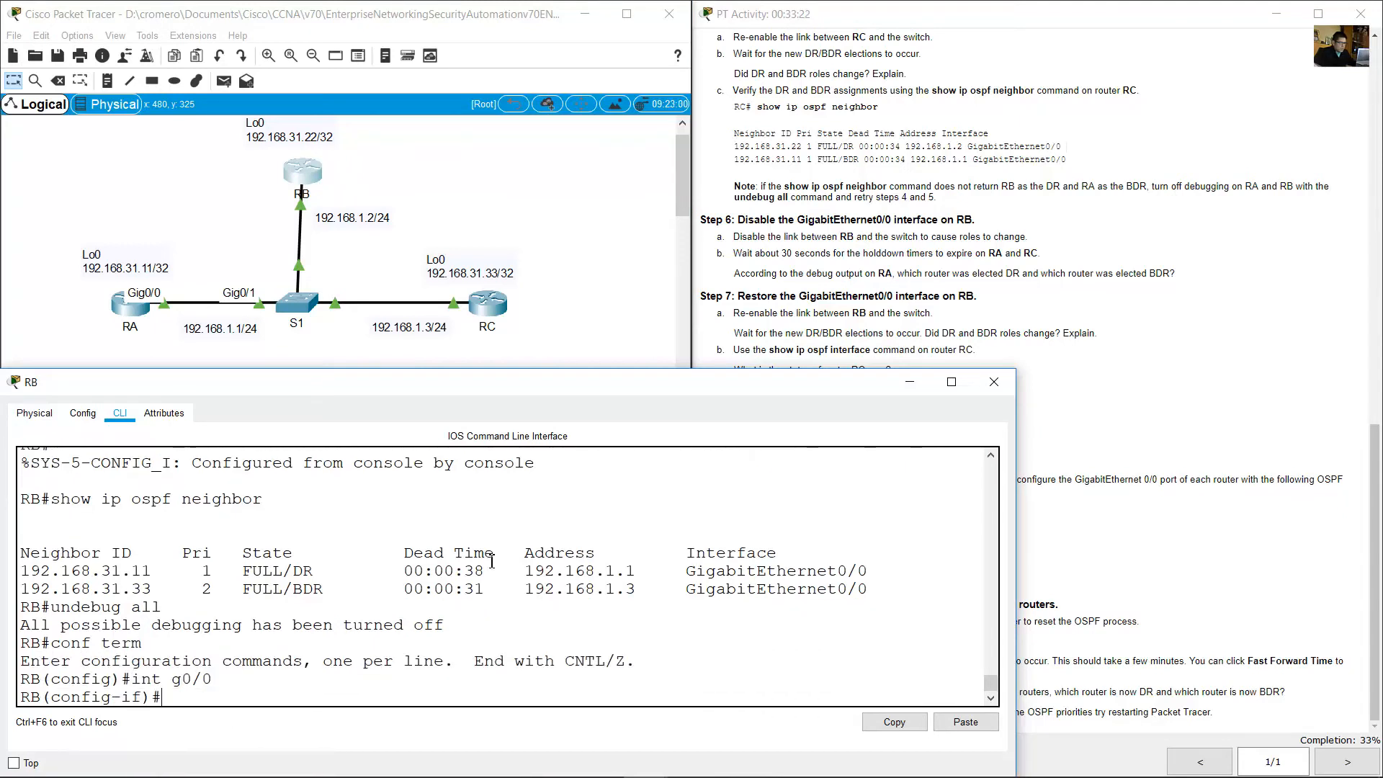
{"action": "type", "text": "ip ospf priorit"}
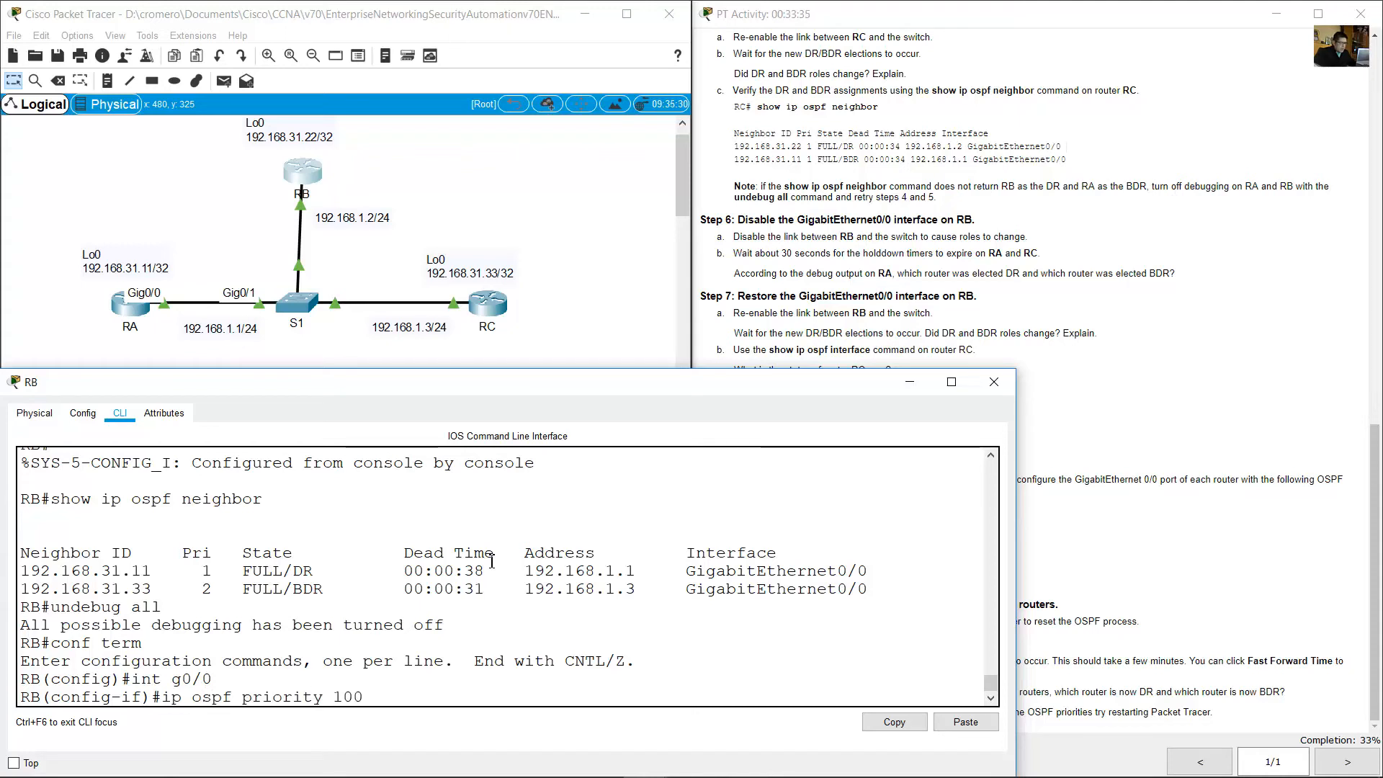
{"action": "type", "text": "y 100"}
{"action": "key", "text": "Return"}
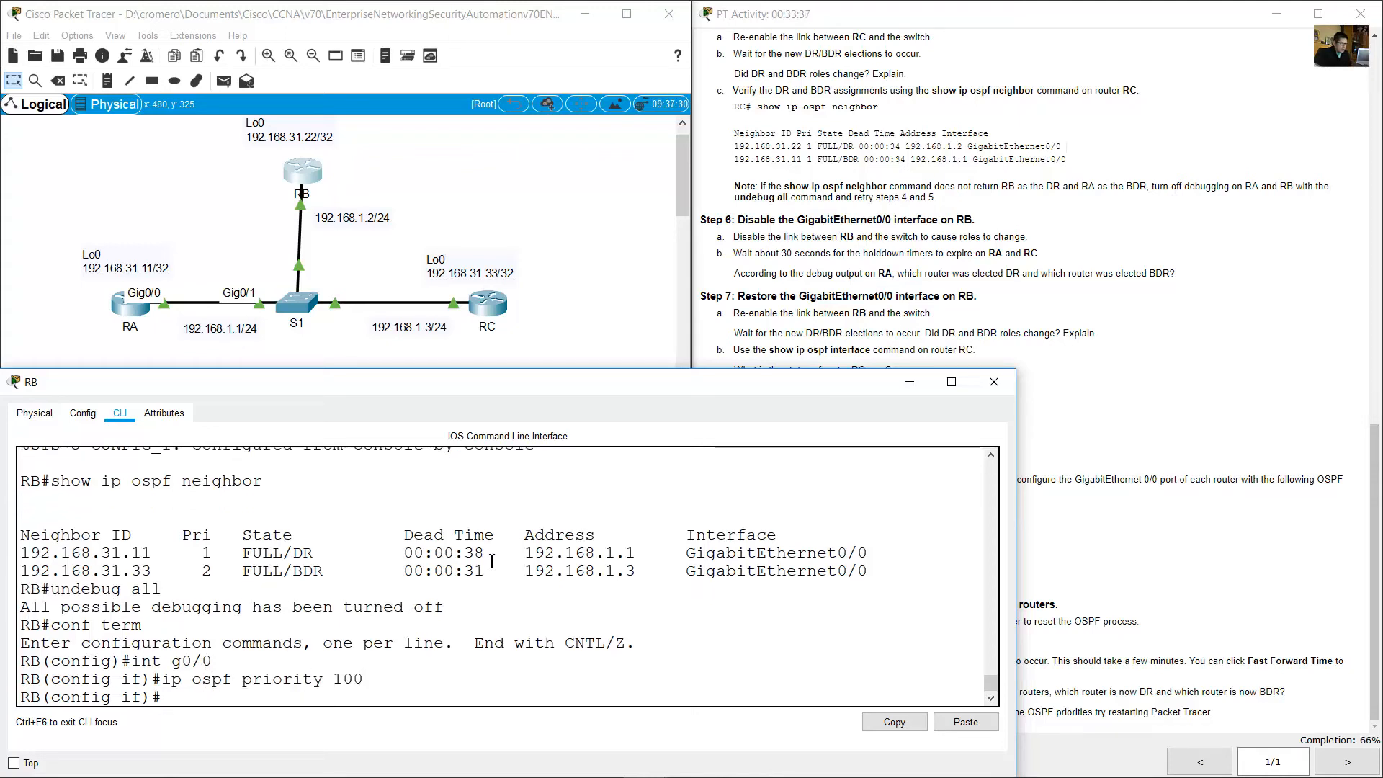
- Check RC's assigned priority in Step 1 and enter global configuration mode on router RC
{"action": "left_click", "coordinate": [1198, 480]}
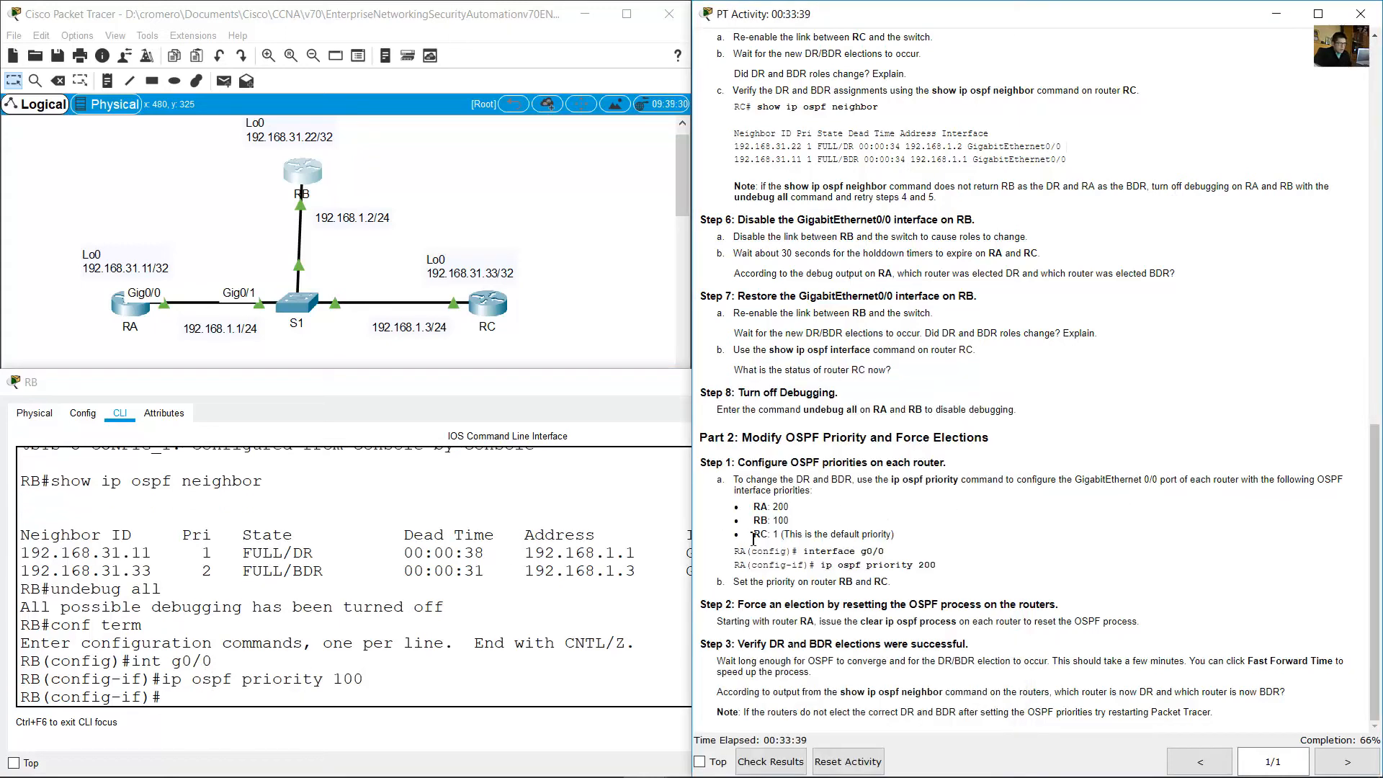
{"action": "left_click_drag", "start_coordinate": [753, 533], "coordinate": [905, 537]}
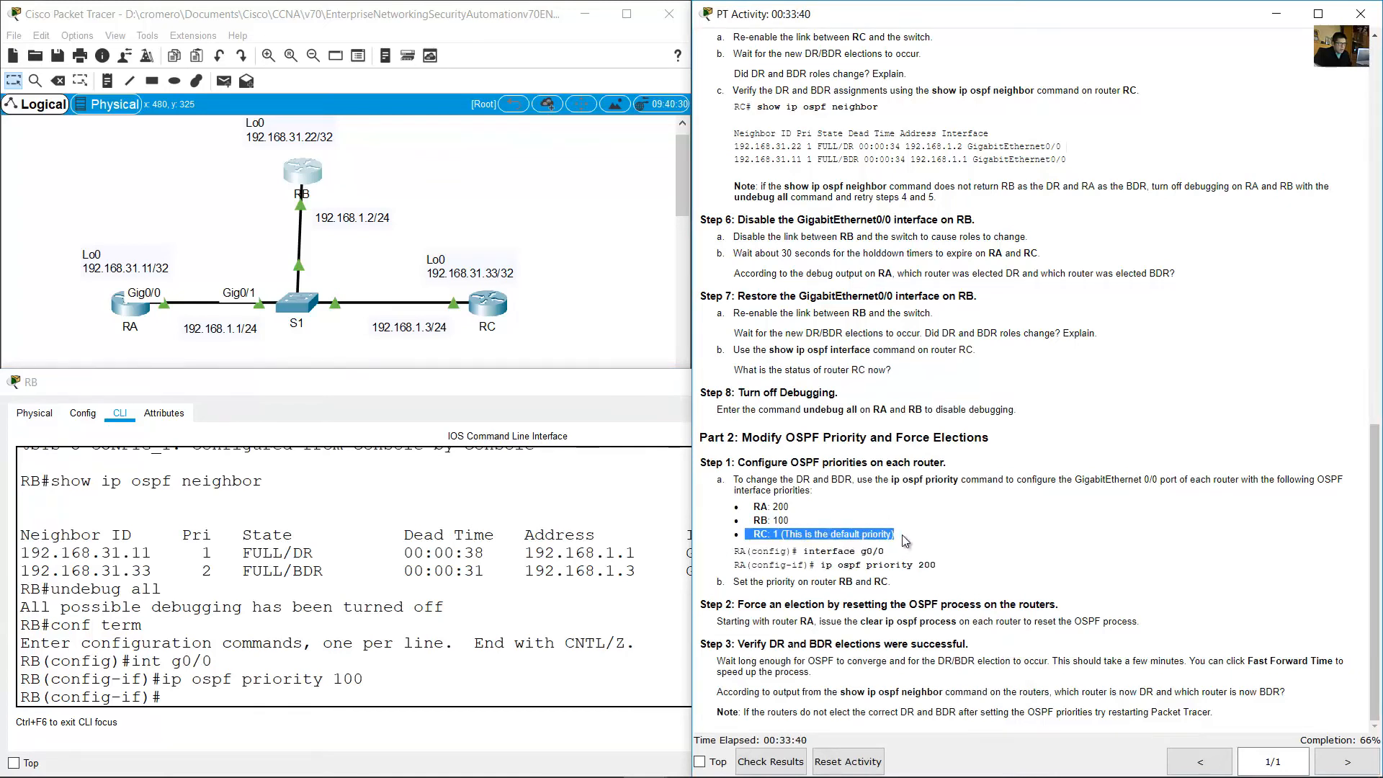
{"action": "left_click", "coordinate": [542, 312]}
{"action": "left_click_drag", "start_coordinate": [566, 397], "coordinate": [447, 300]}
{"action": "left_click", "coordinate": [491, 307]}
{"action": "left_click", "coordinate": [445, 622]}
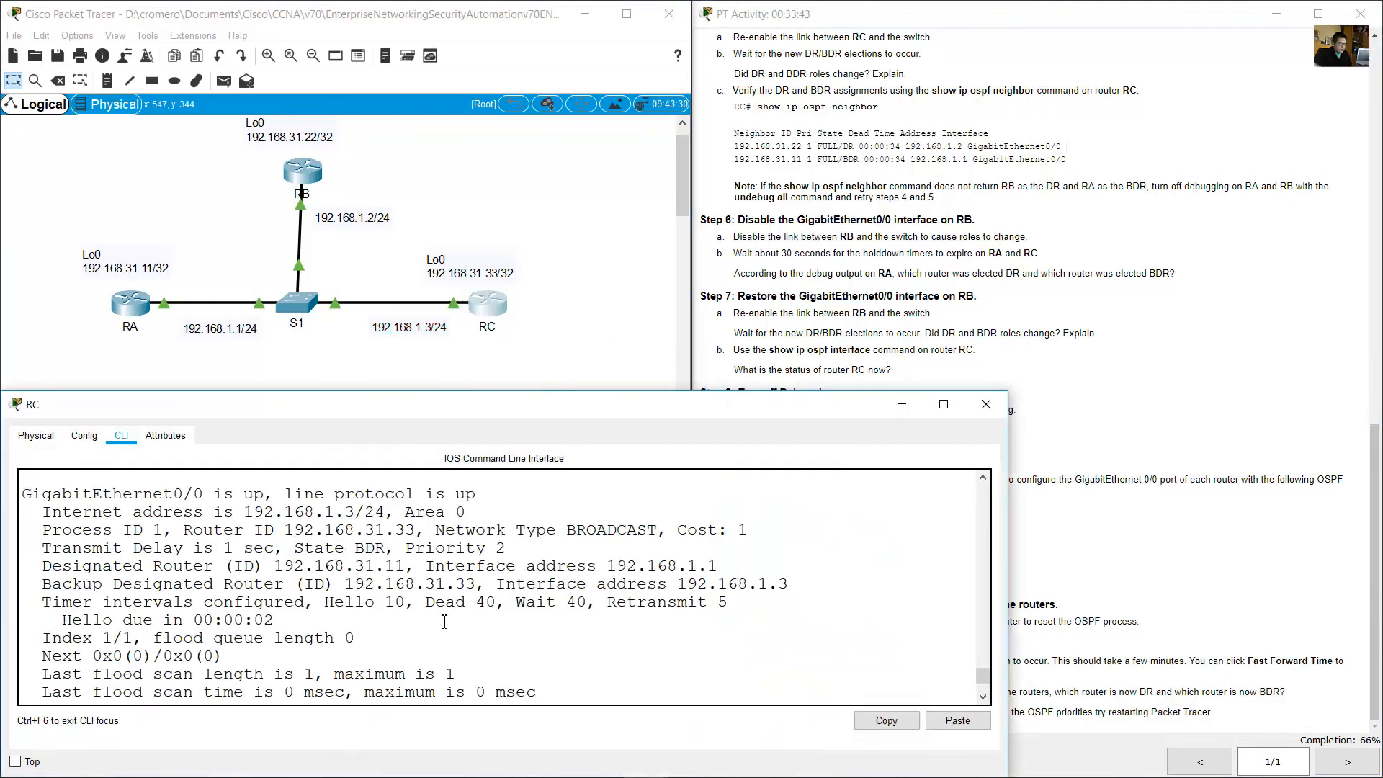
{"action": "key", "text": "Return"}
{"action": "type", "text": "conf te"}
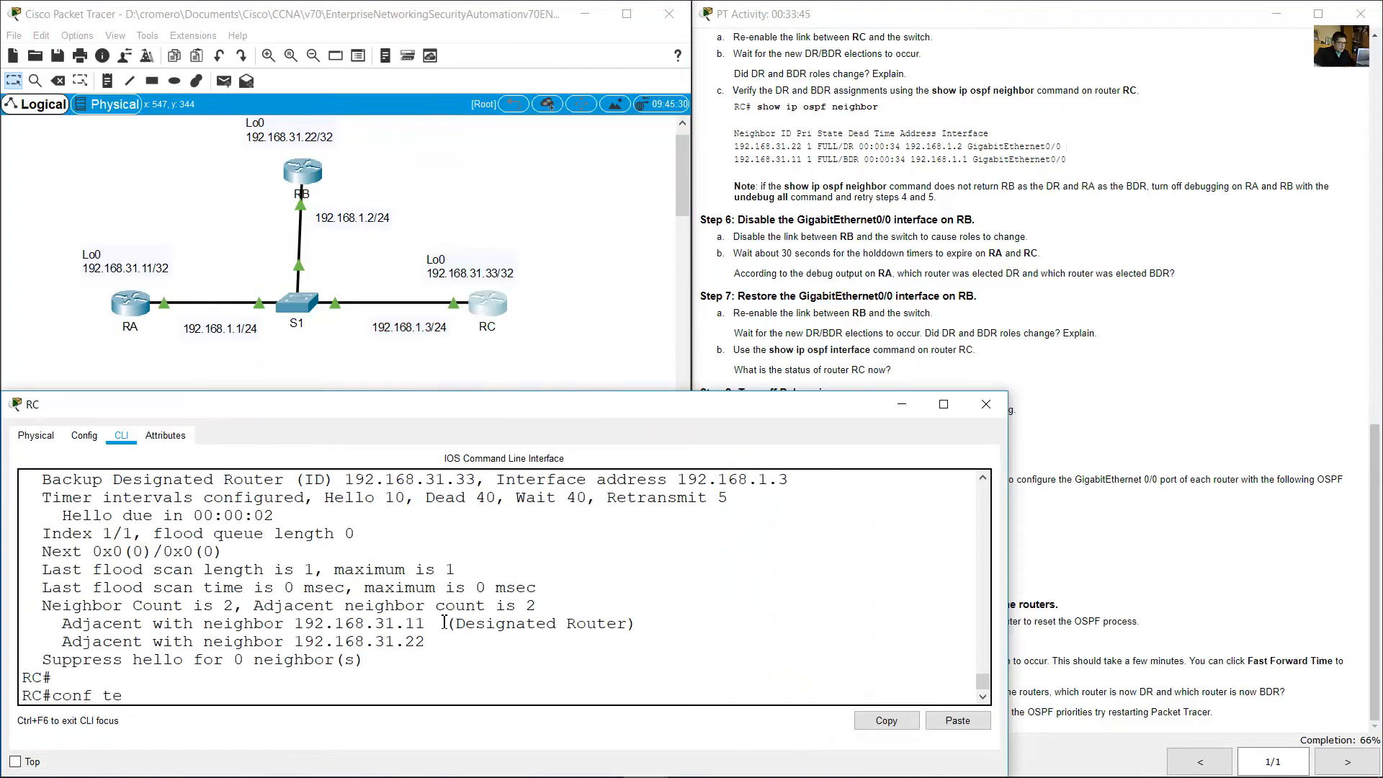
{"action": "type", "text": "rm"}
{"action": "key", "text": "Return"}
- Set the OSPF priority of RC's g0/0 interface to 1 and put RC's window away
{"action": "type", "text": "int"}
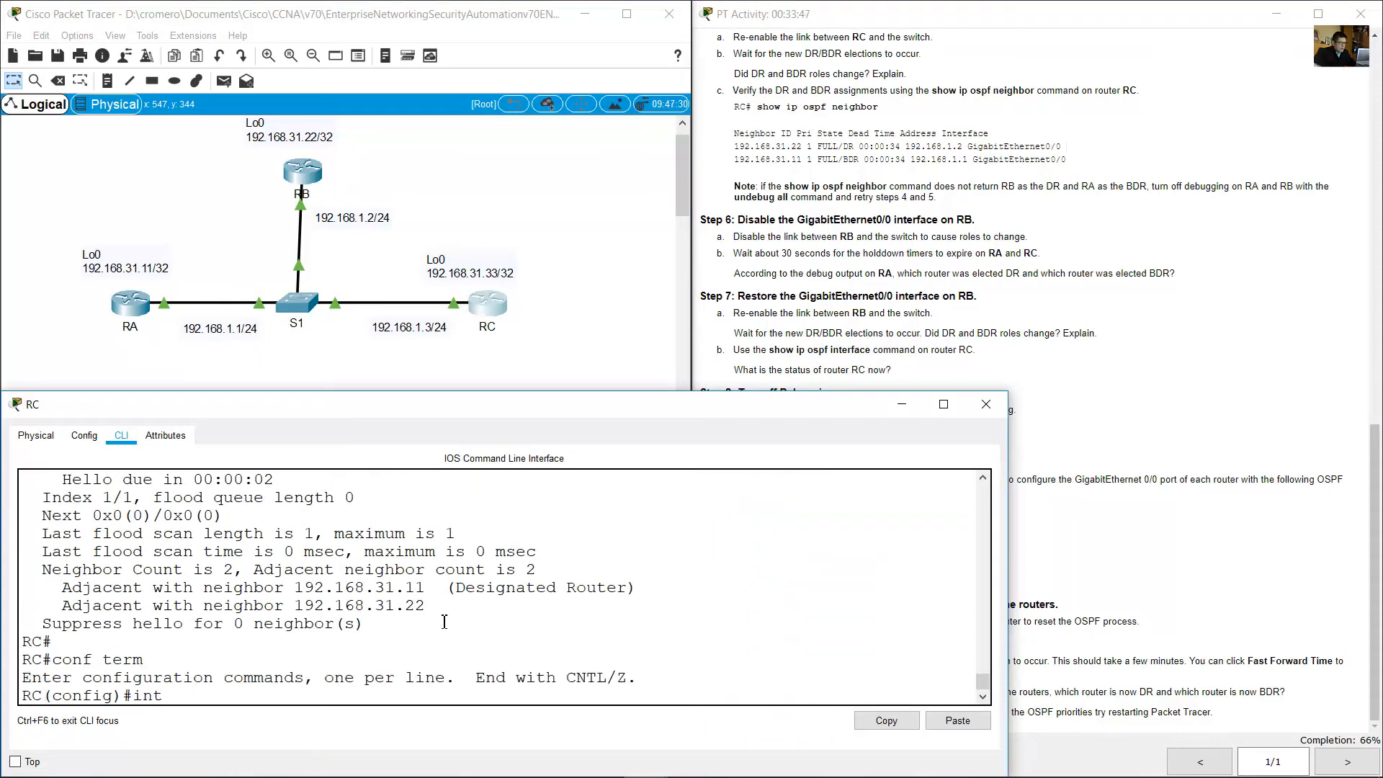
{"action": "type", "text": " g0/0"}
{"action": "key", "text": "Return"}
{"action": "type", "text": "ip "}
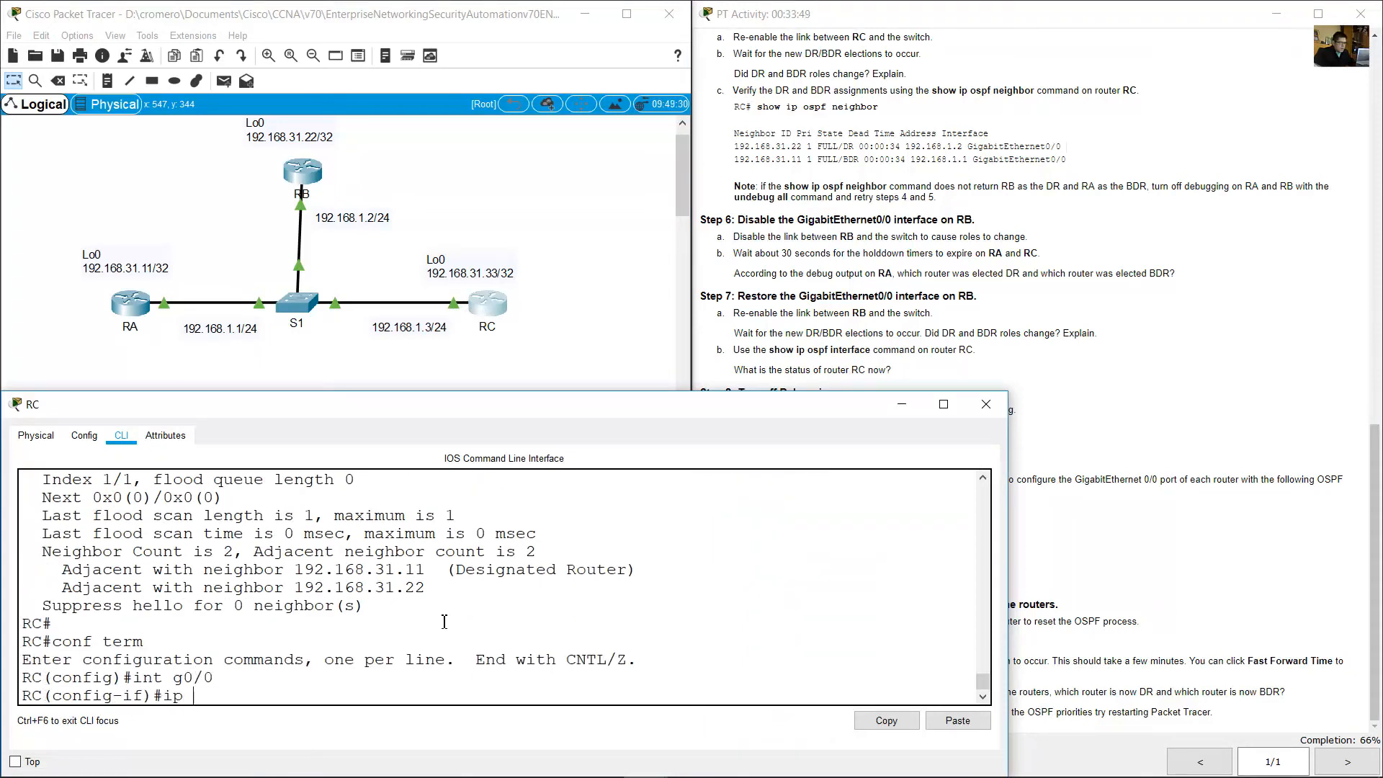
{"action": "type", "text": "ospf priori"}
{"action": "key", "text": "Return"}
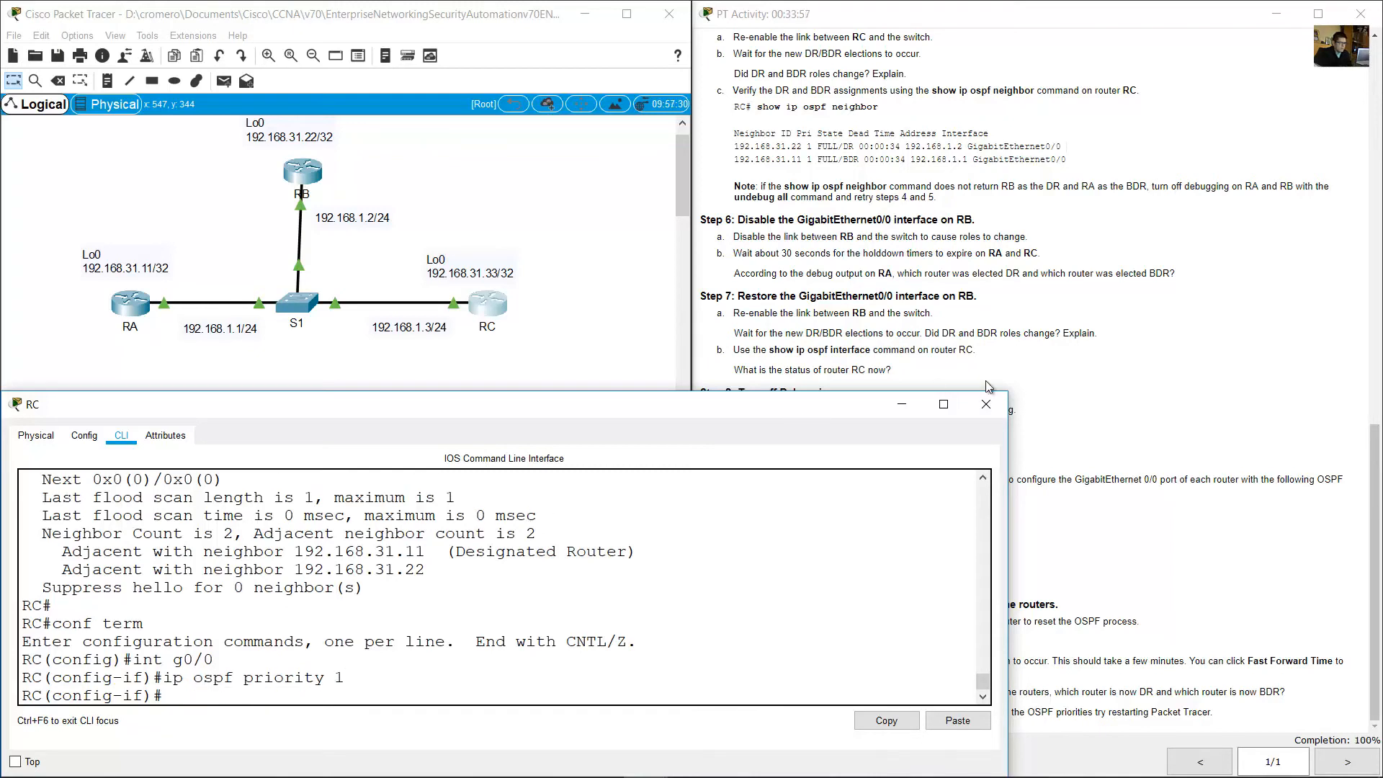
{"action": "left_click", "coordinate": [907, 404]}
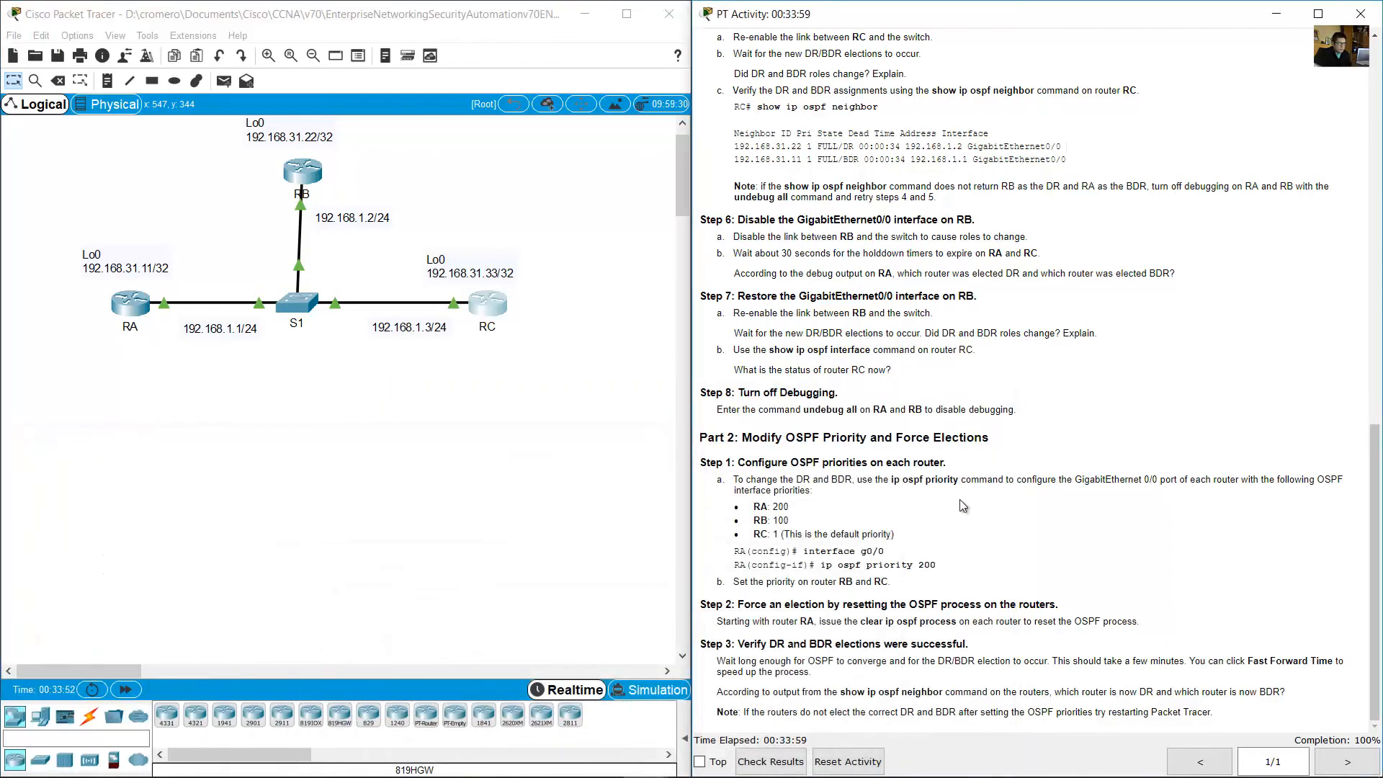
- Read the Part 2 Step 2 instructions on forcing an election and return router RA to privileged EXEC mode
{"action": "left_click_drag", "start_coordinate": [745, 605], "coordinate": [978, 608]}
{"action": "left_click", "coordinate": [784, 619]}
{"action": "left_click_drag", "start_coordinate": [726, 623], "coordinate": [1129, 625]}
{"action": "left_click", "coordinate": [829, 623]}
{"action": "left_click", "coordinate": [547, 487]}
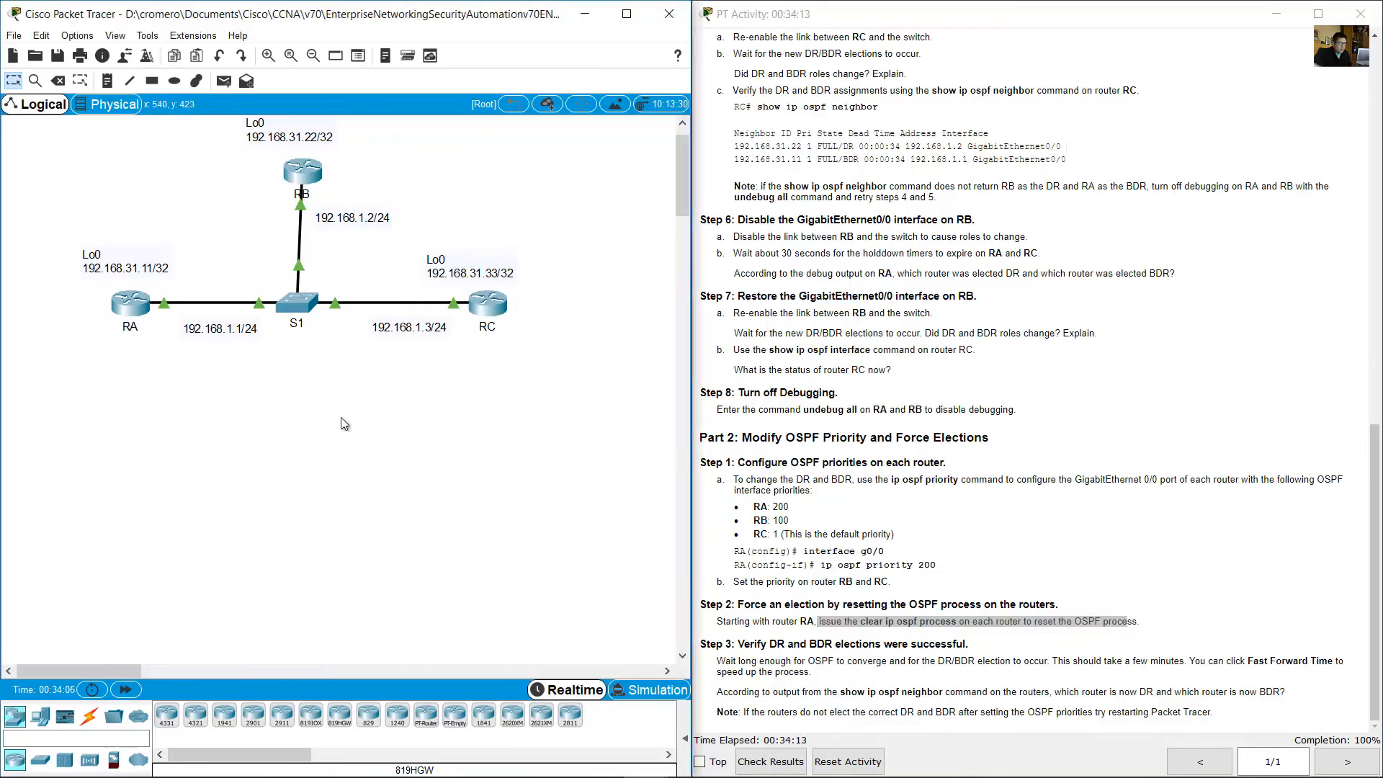
{"action": "left_click", "coordinate": [132, 309]}
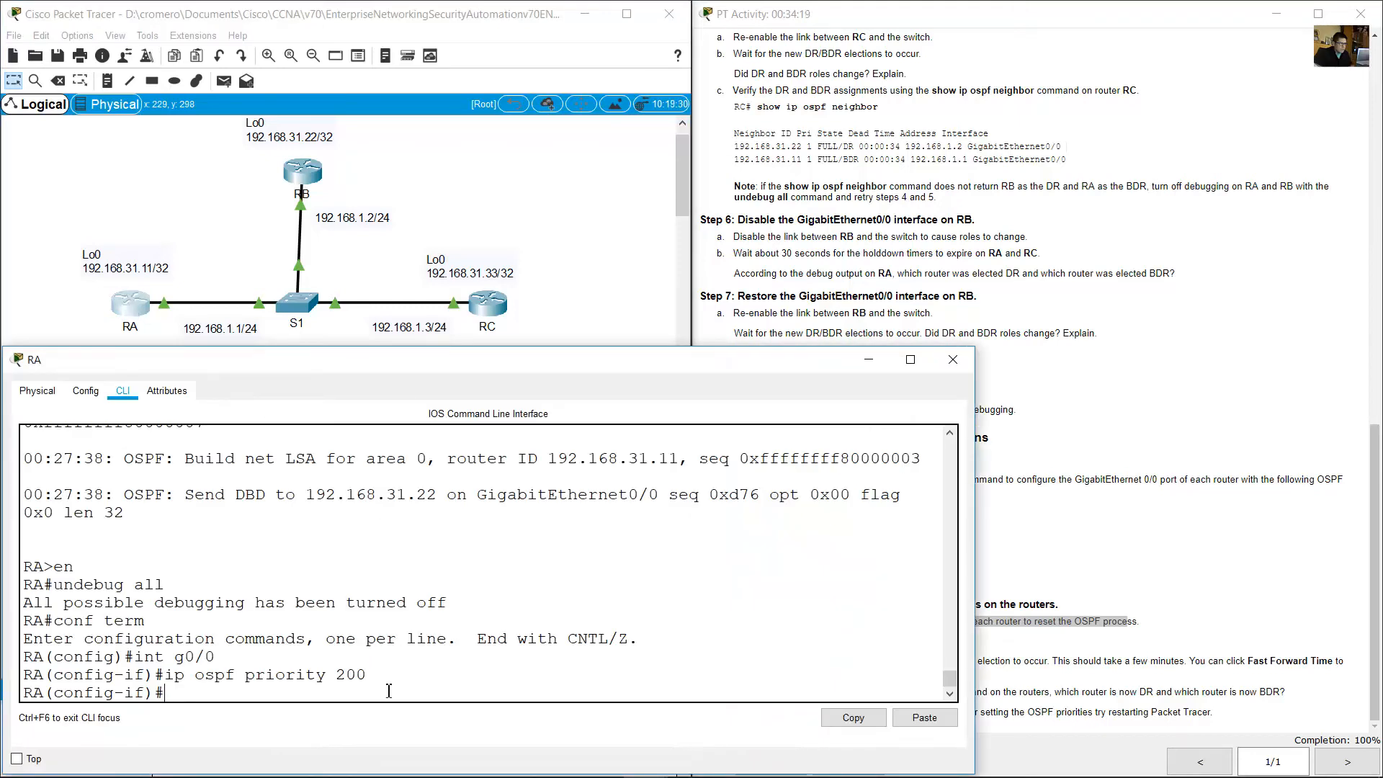
{"action": "type", "text": "end"}
{"action": "key", "text": "Return"}
{"action": "key", "text": "Return"}
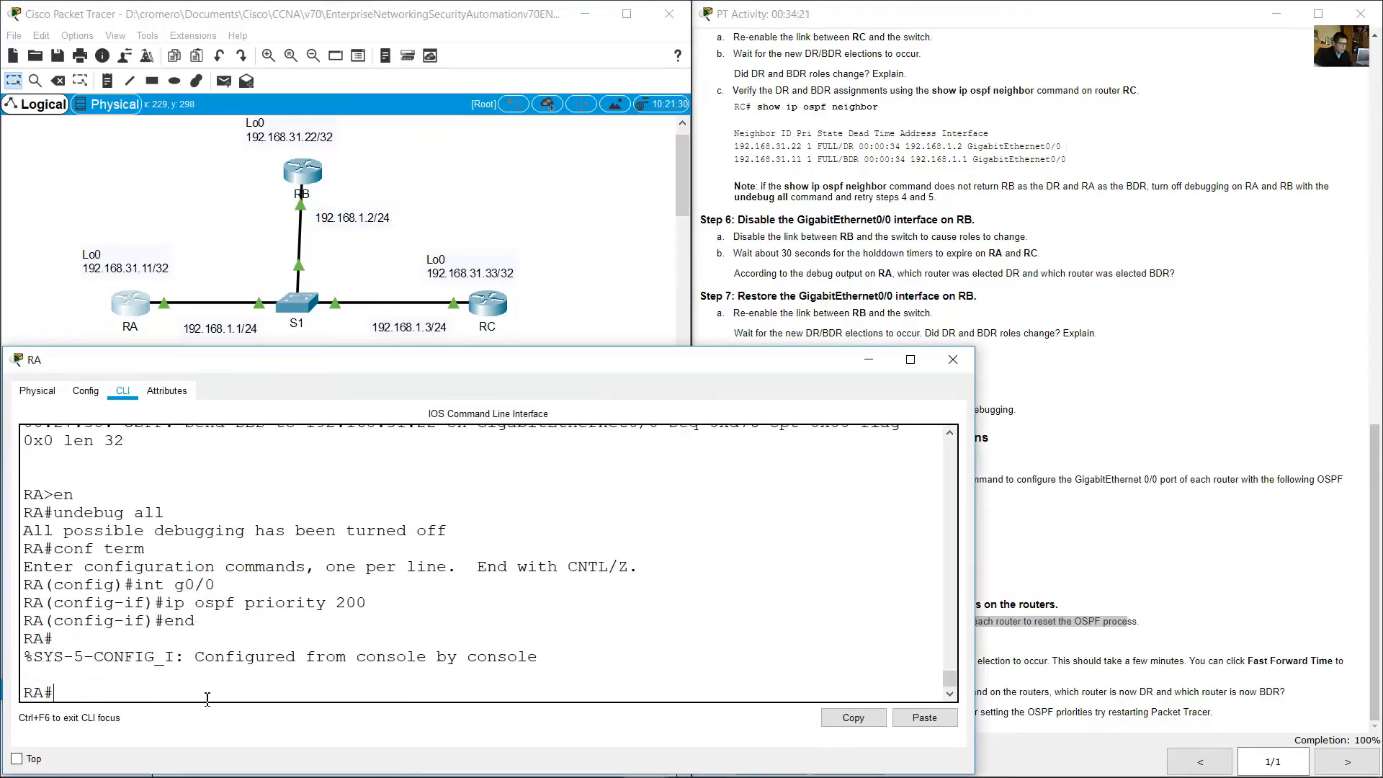
- Reset all OSPF processes on router RA with clear ip ospf process, answering yes to the confirmation
{"action": "double_click", "coordinate": [80, 691]}
{"action": "left_click", "coordinate": [1028, 477]}
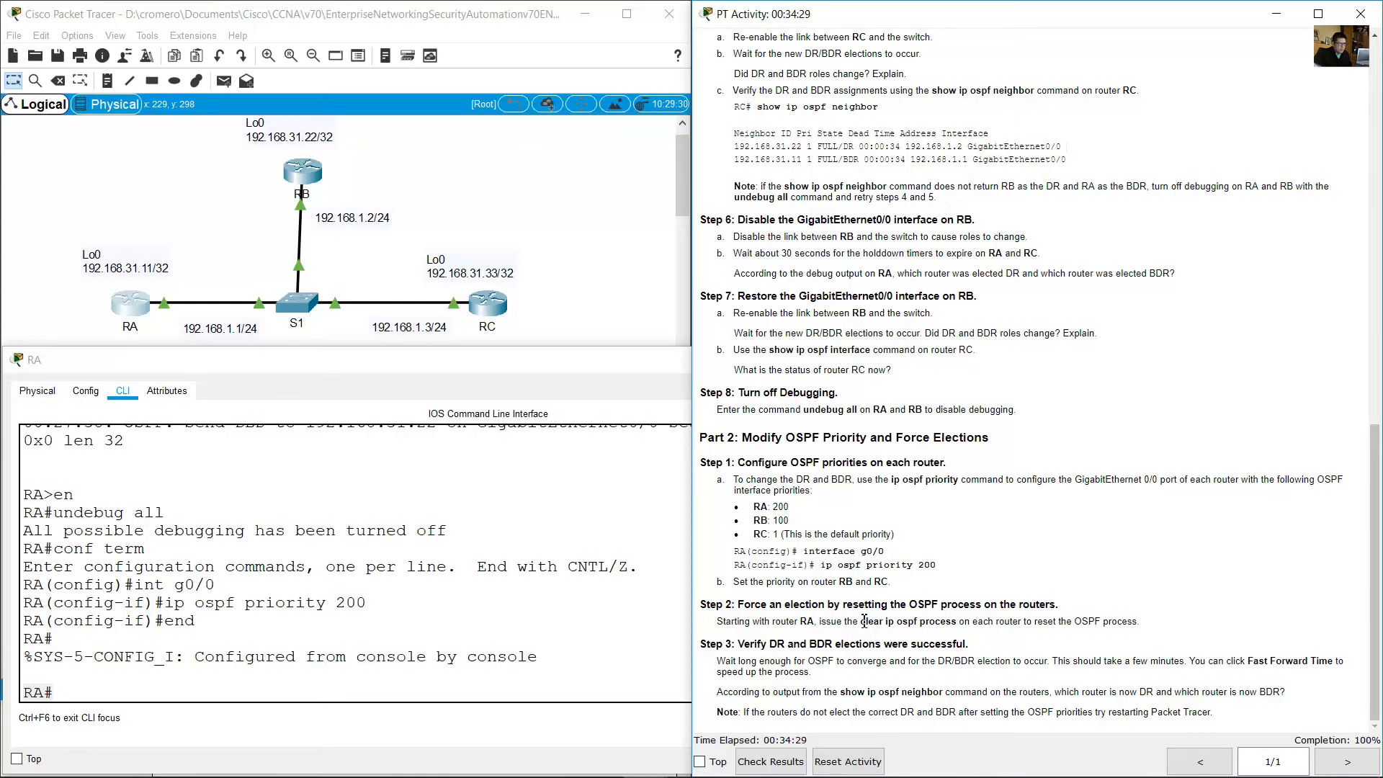
{"action": "left_click_drag", "start_coordinate": [862, 621], "coordinate": [960, 621]}
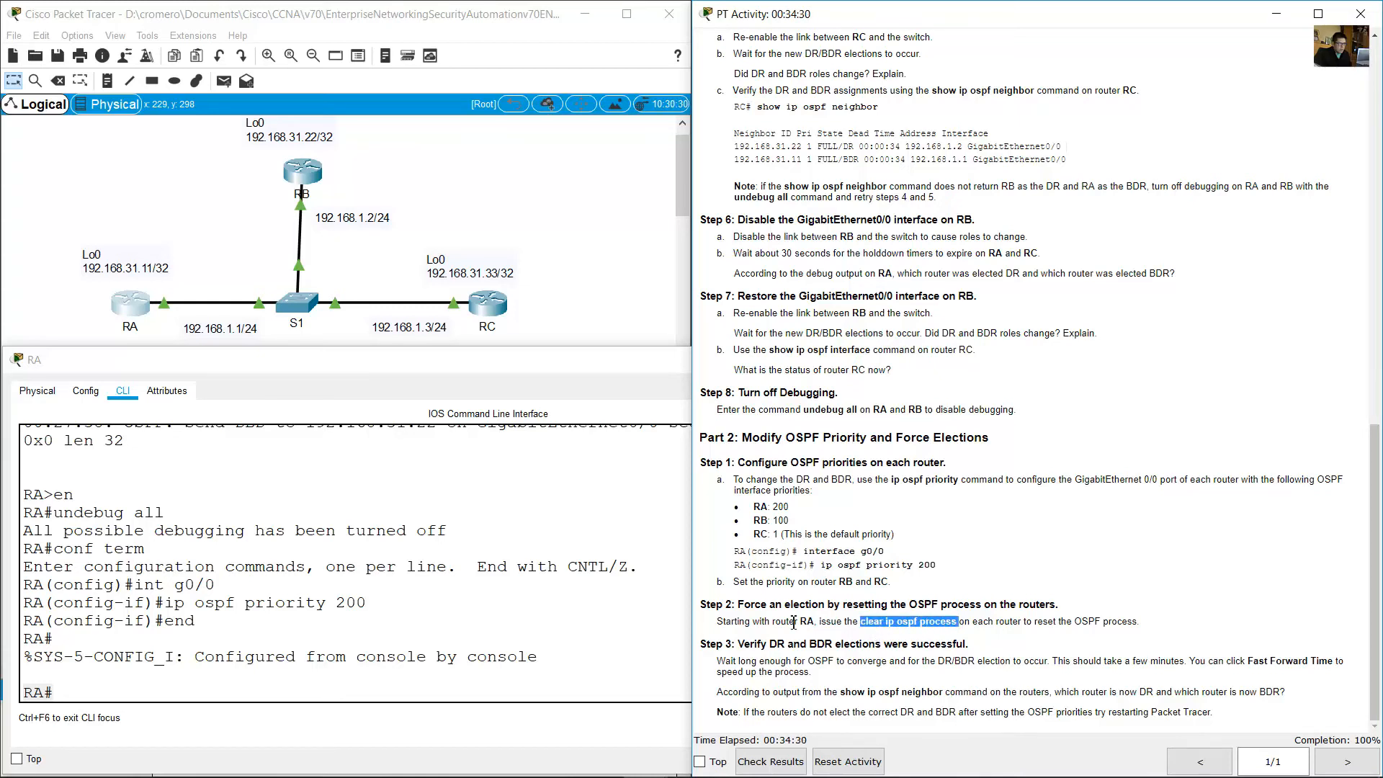
{"action": "left_click", "coordinate": [456, 662]}
{"action": "type", "text": "clear ip o"}
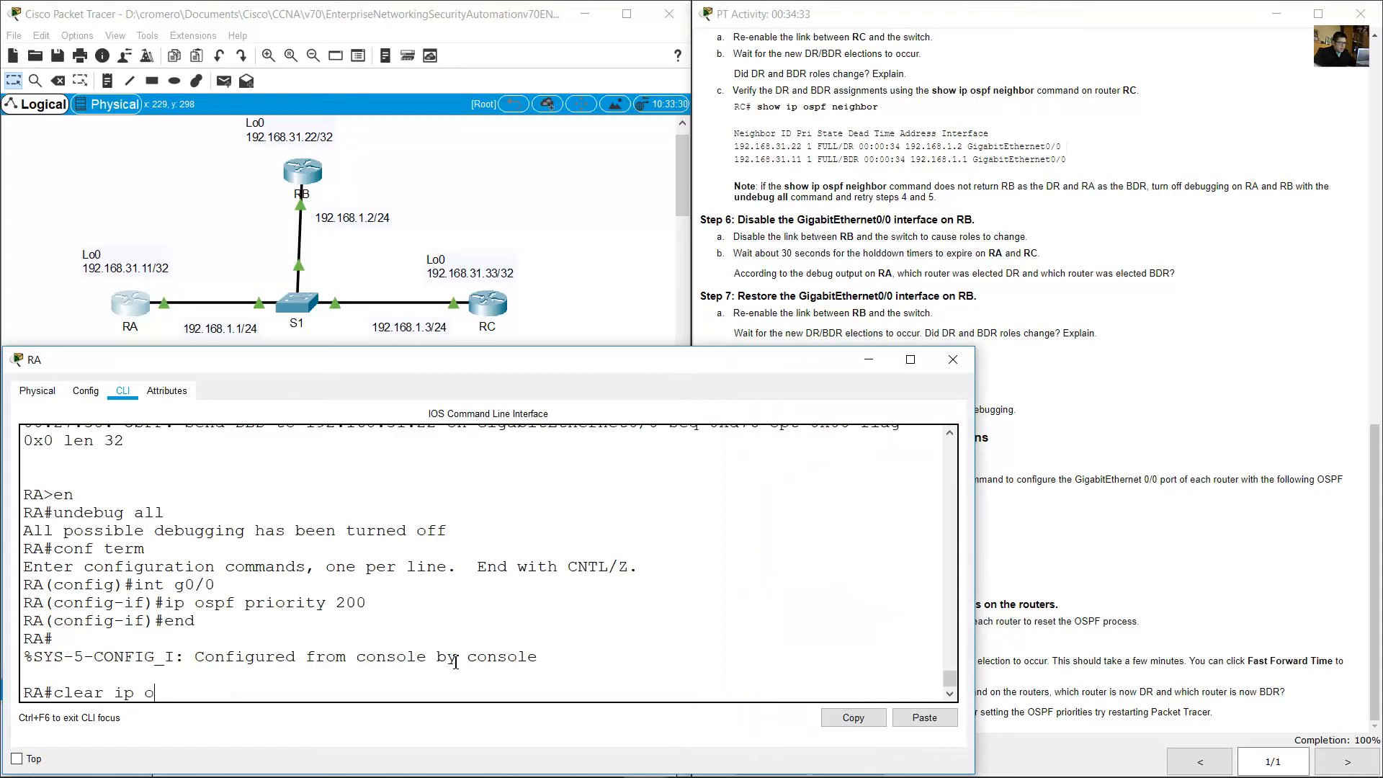
{"action": "type", "text": "spf process"}
{"action": "key", "text": "Return"}
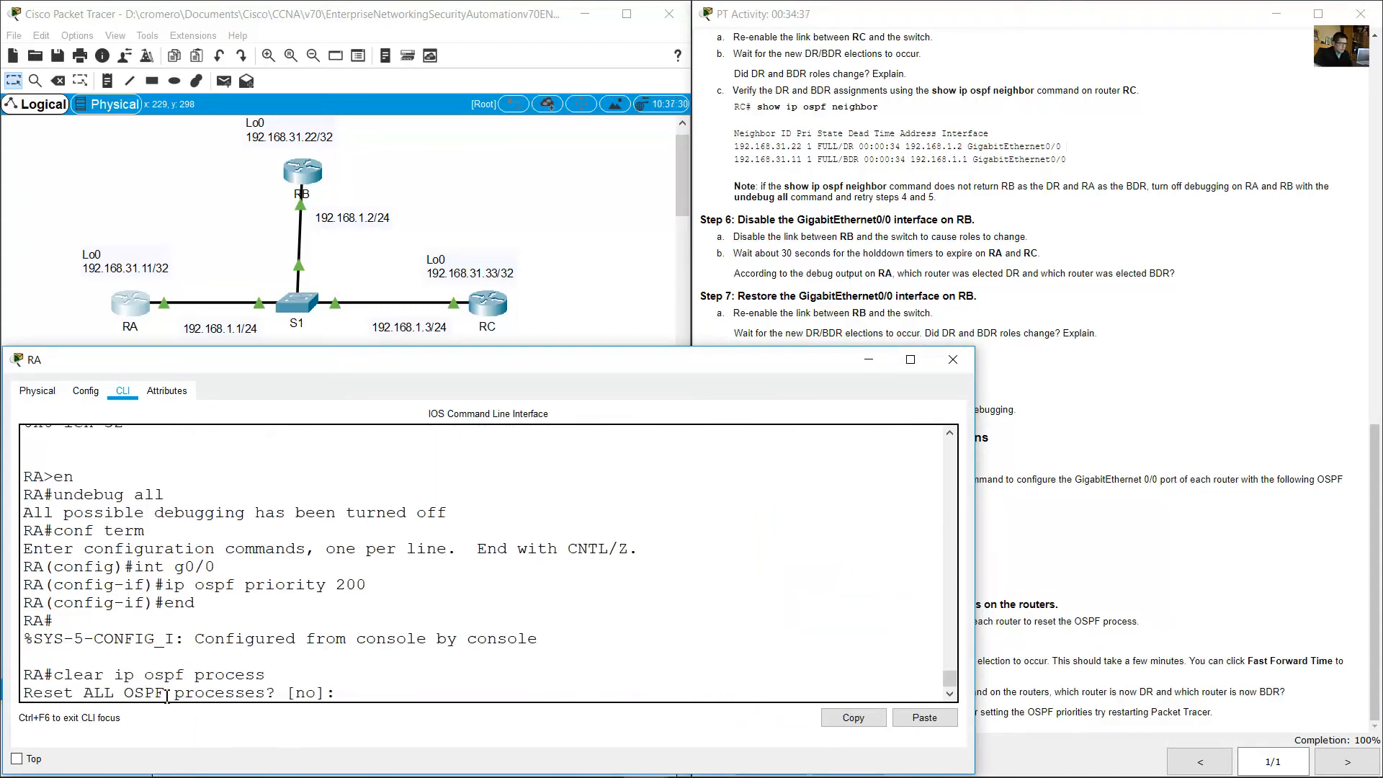
{"action": "left_click_drag", "start_coordinate": [167, 696], "coordinate": [314, 695]}
{"action": "type", "text": "yes"}
{"action": "key", "text": "Return"}
- Open router RB's command line and leave interface configuration mode for privileged EXEC mode
{"action": "left_click", "coordinate": [425, 196]}
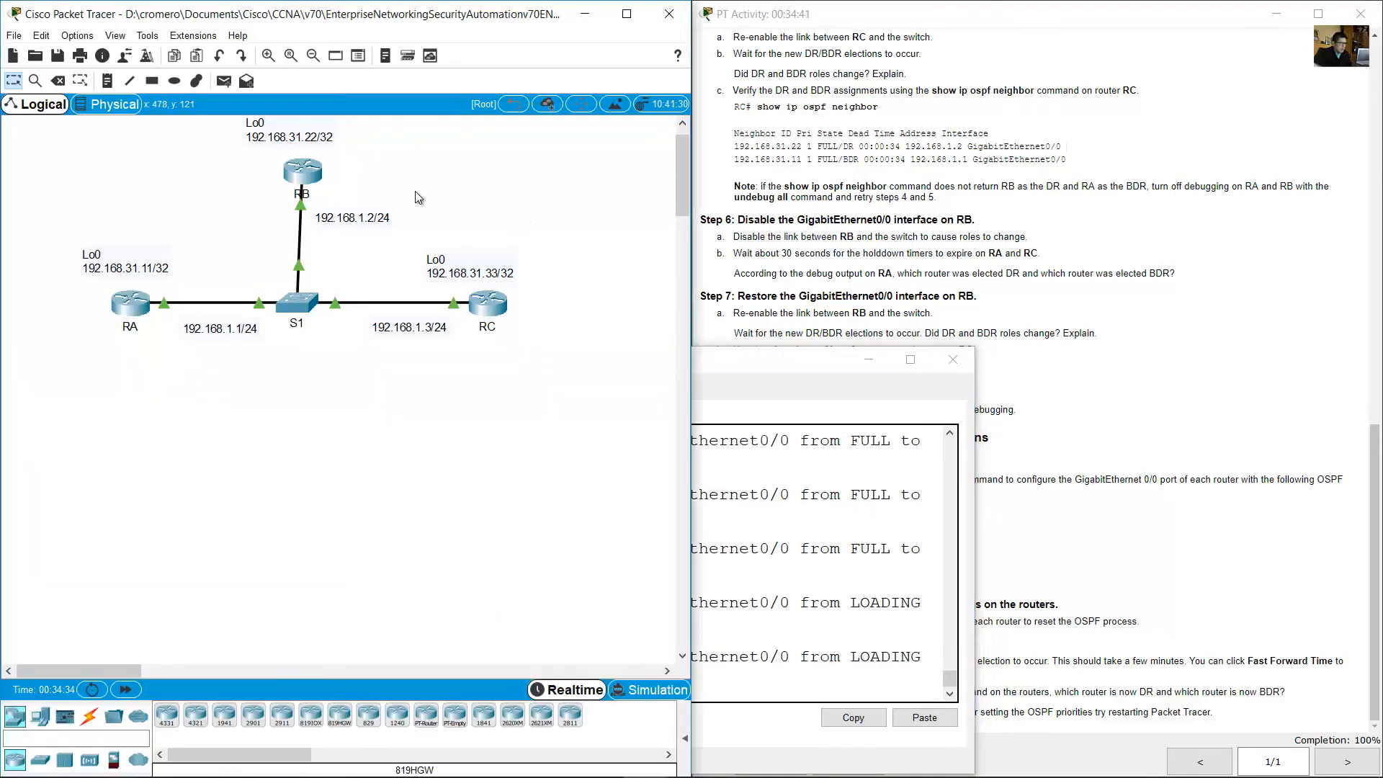
{"action": "left_click", "coordinate": [306, 177]}
{"action": "key", "text": "Return"}
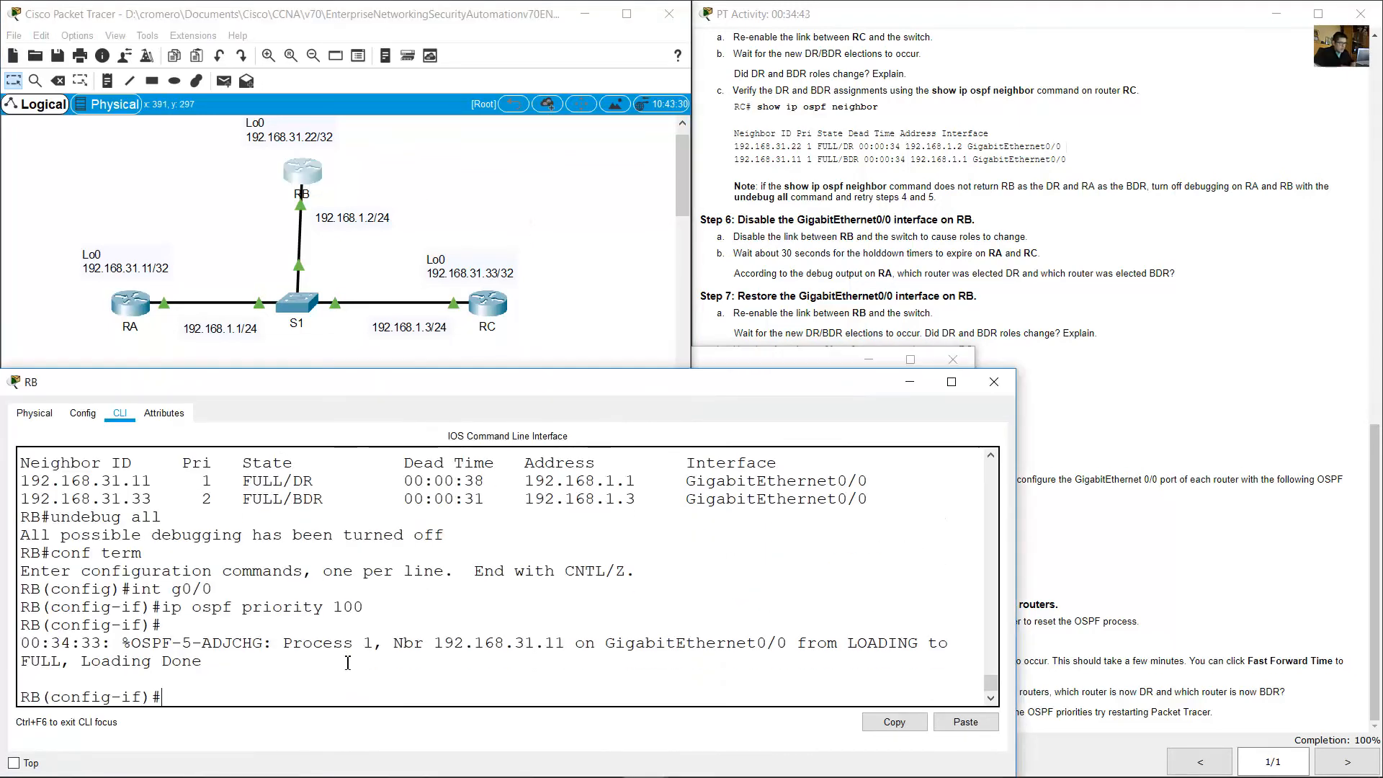
{"action": "type", "text": "end"}
{"action": "key", "text": "Return"}
{"action": "key", "text": "Return"}
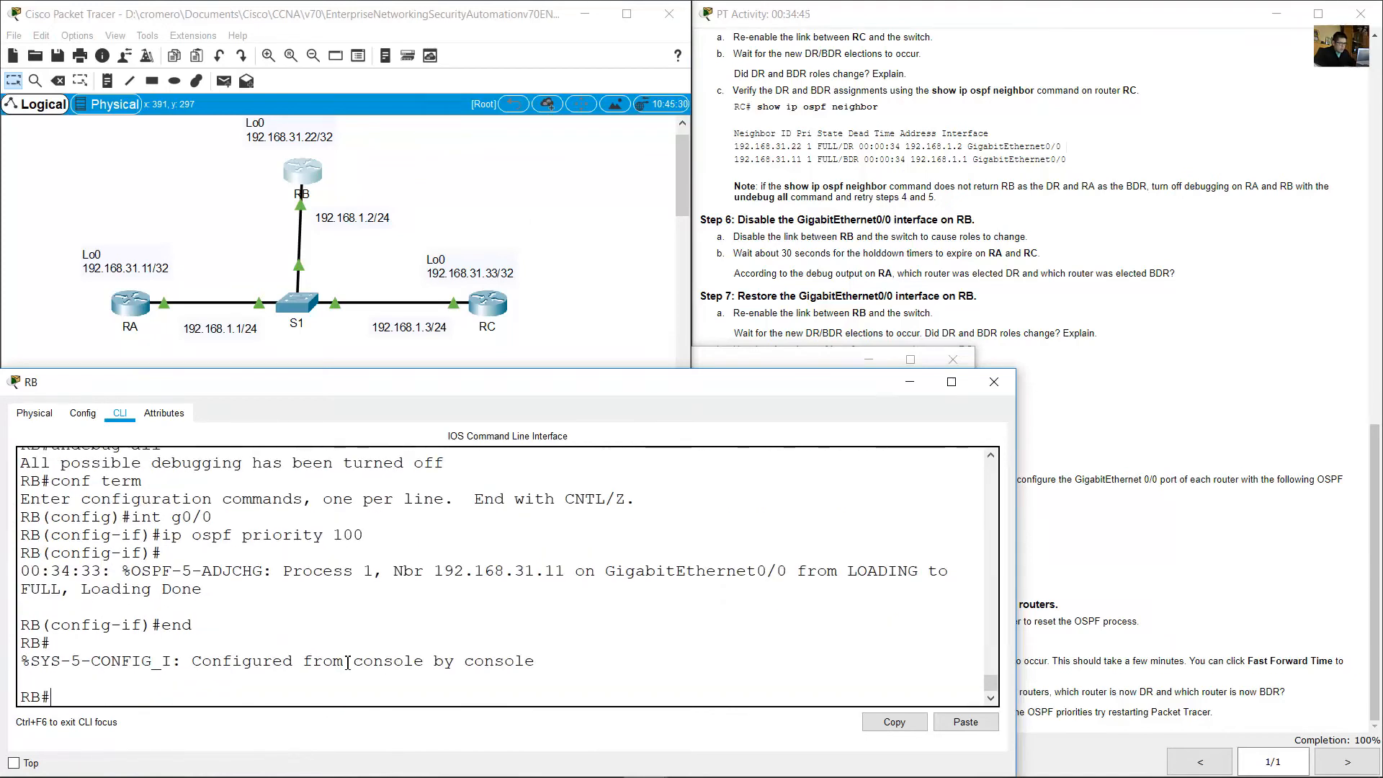
- Reset all OSPF processes on router RB with clear ip ospf process, answering yes to the confirmation
{"action": "type", "text": "clear ip ospf process"}
{"action": "key", "text": "Return"}
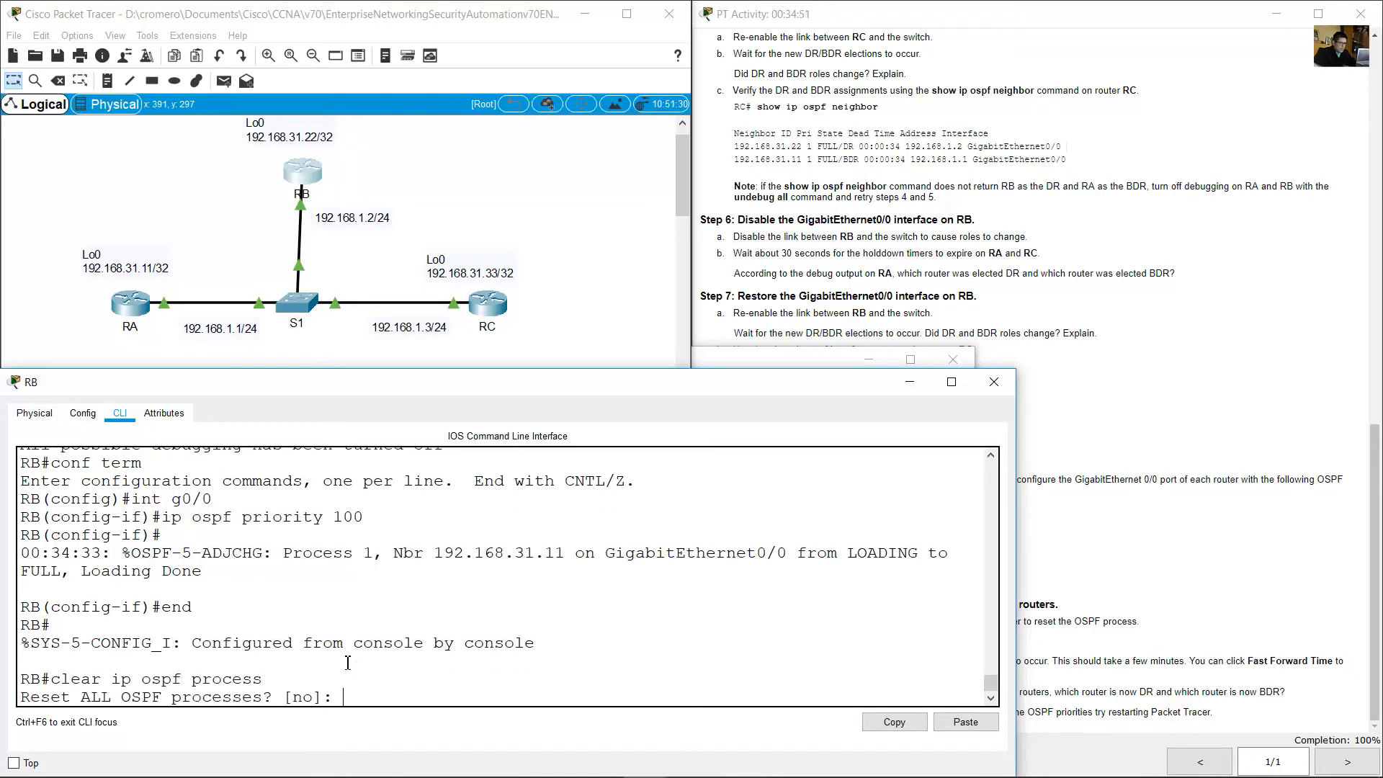
{"action": "type", "text": "yes"}
{"action": "key", "text": "Return"}
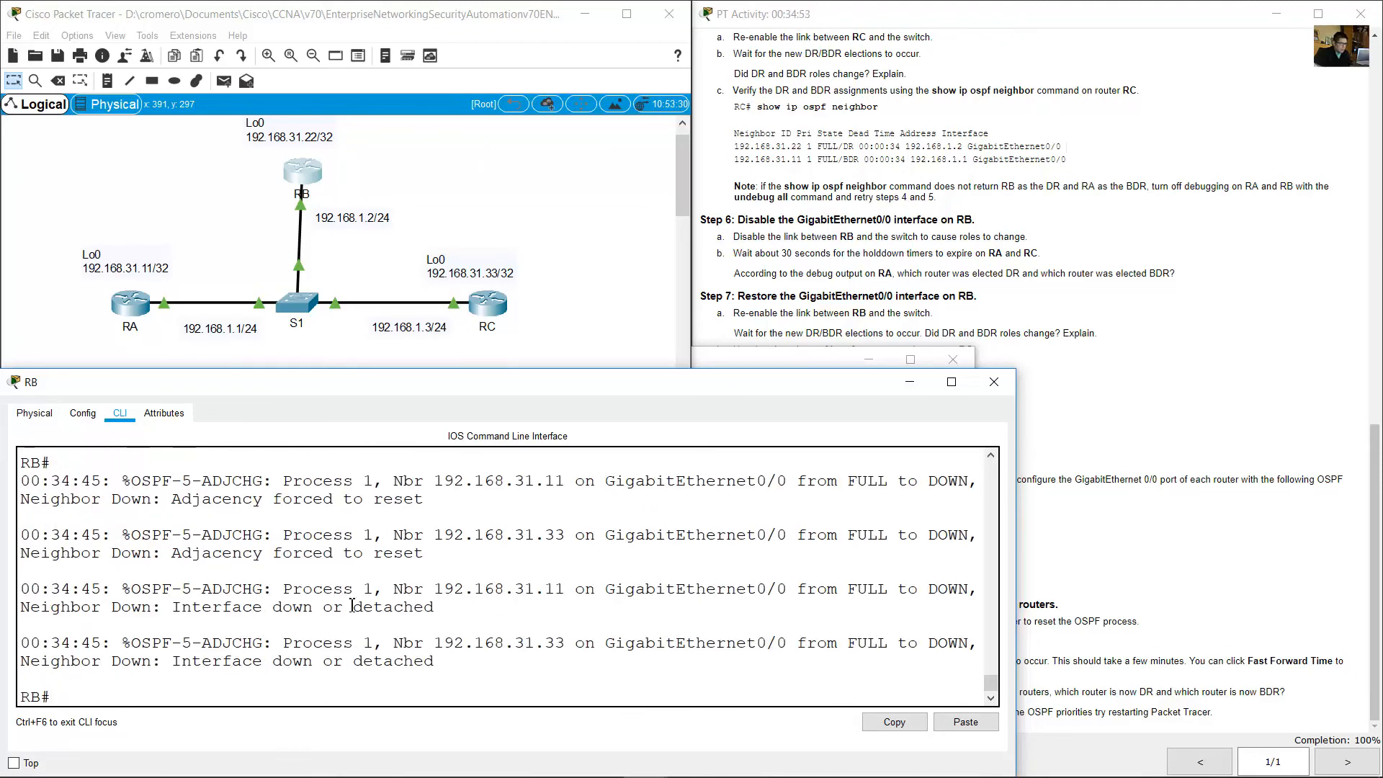
- Open router RC's command line and leave interface configuration mode for privileged EXEC mode
{"action": "left_click", "coordinate": [488, 305]}
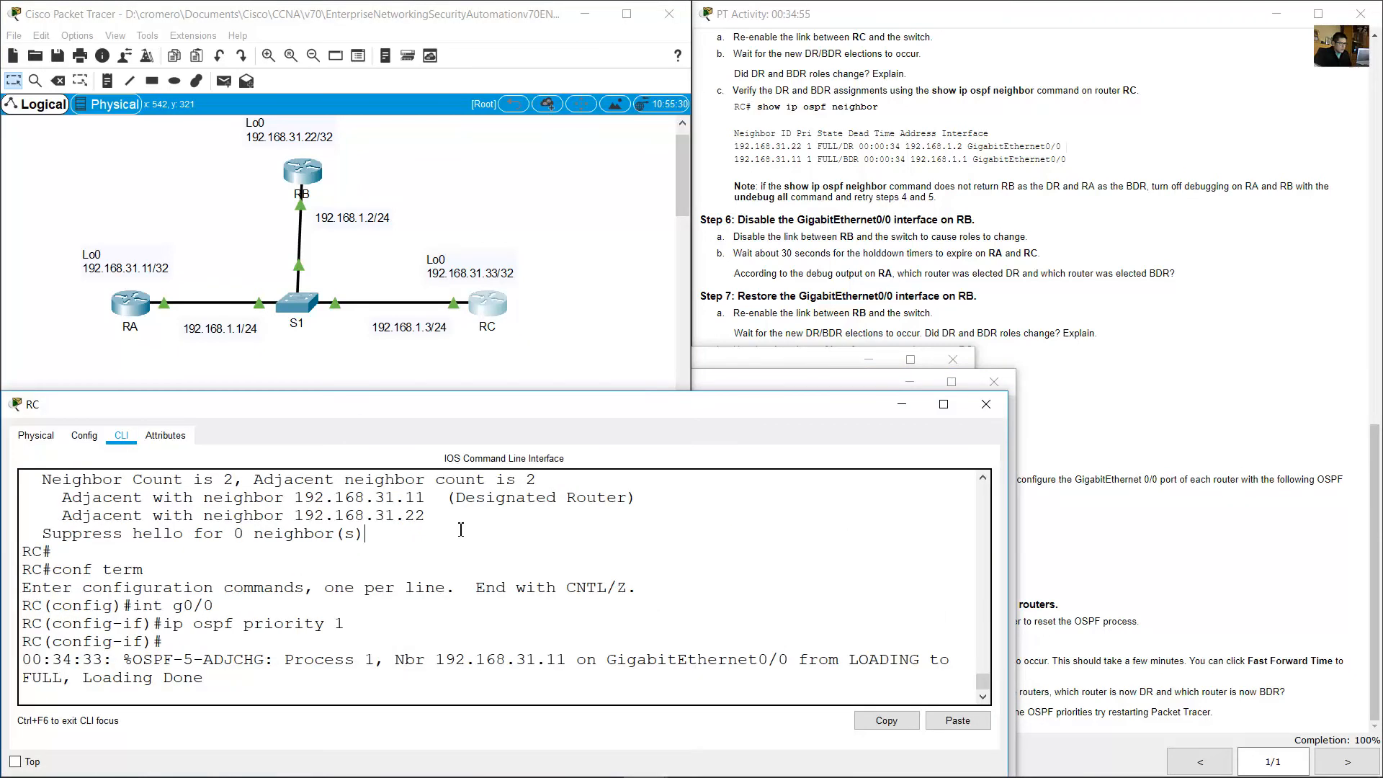
{"action": "key", "text": "Return"}
{"action": "type", "text": "end"}
{"action": "key", "text": "Return"}
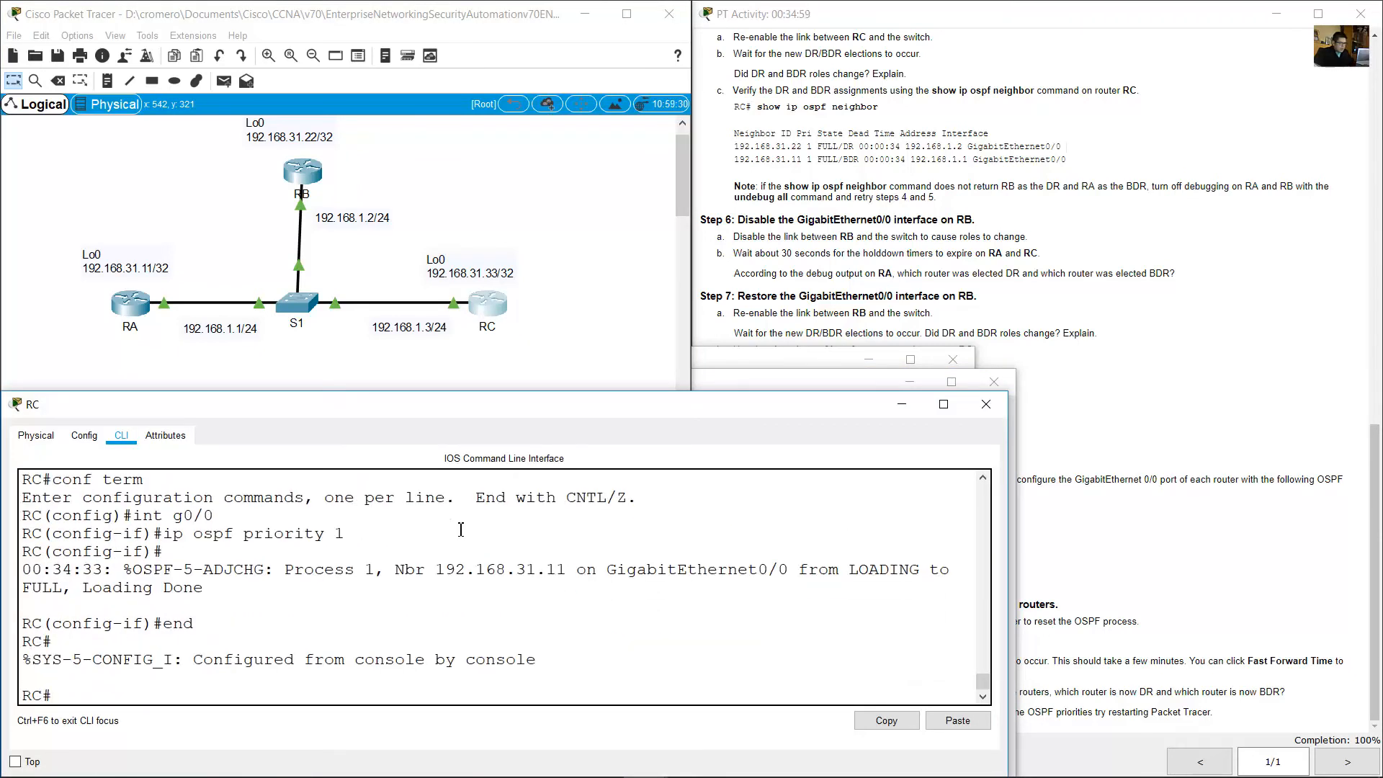
{"action": "type", "text": "clear ip ospf"}
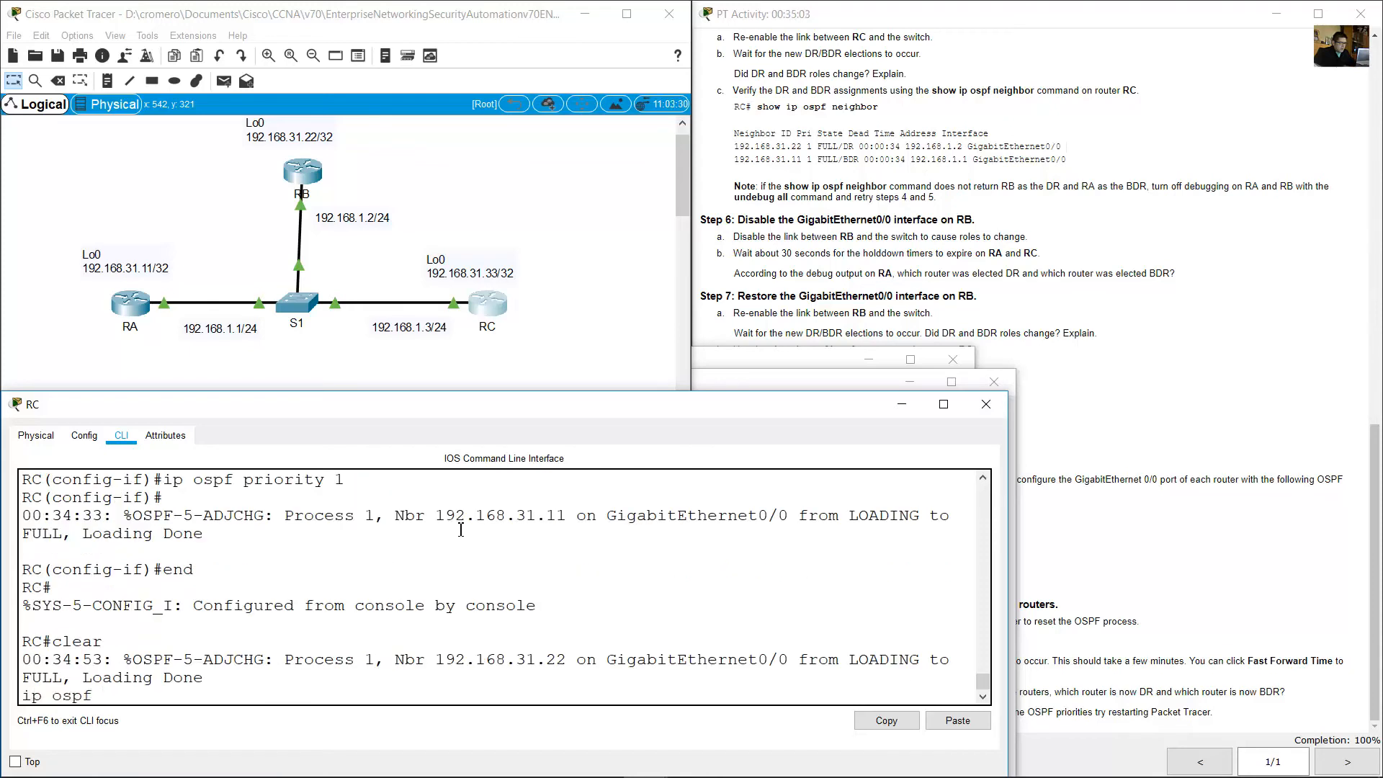
{"action": "key", "text": "BackSpace"}
{"action": "key", "text": "BackSpace"}
{"action": "key", "text": "BackSpace"}
{"action": "key", "text": "BackSpace"}
{"action": "key", "text": "BackSpace"}
{"action": "key", "text": "BackSpace"}
{"action": "key", "text": "BackSpace"}
{"action": "key", "text": "BackSpace"}
{"action": "key", "text": "BackSpace"}
{"action": "key", "text": "BackSpace"}
{"action": "key", "text": "Return"}
{"action": "key", "text": "Return"}
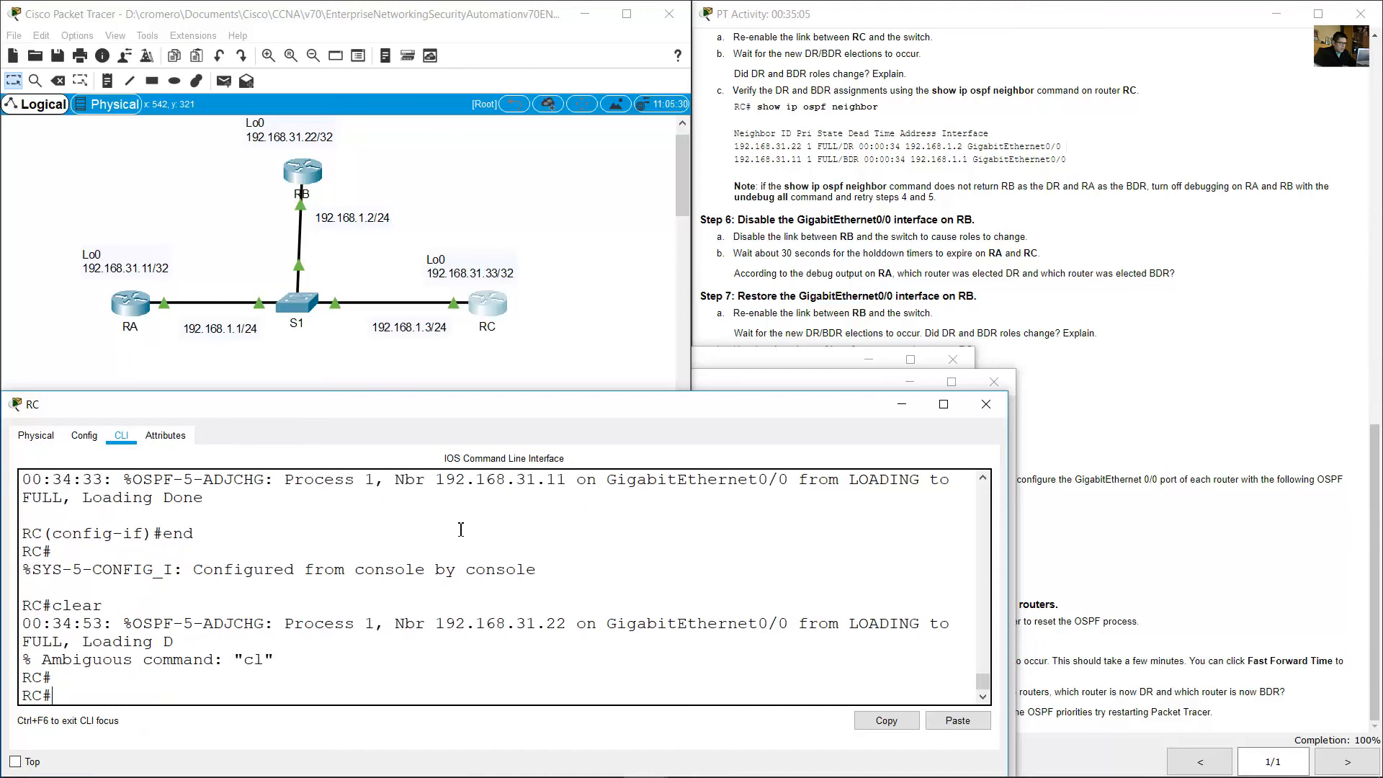
- Reset all OSPF processes on router RC with clear ip ospf process, answering yes to the confirmation
{"action": "type", "text": "clear ip ospf process"}
{"action": "key", "text": "Return"}
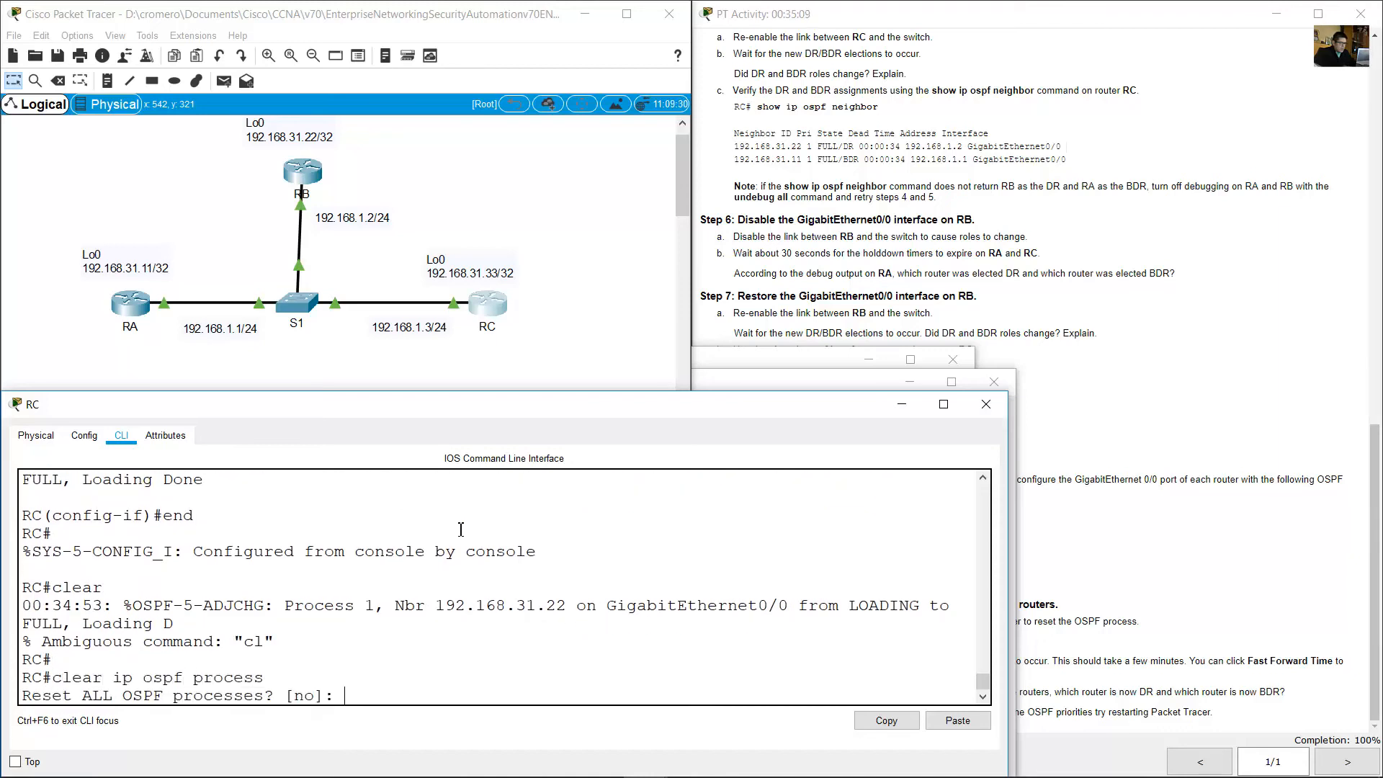
{"action": "type", "text": "y"}
{"action": "key", "text": "Return"}
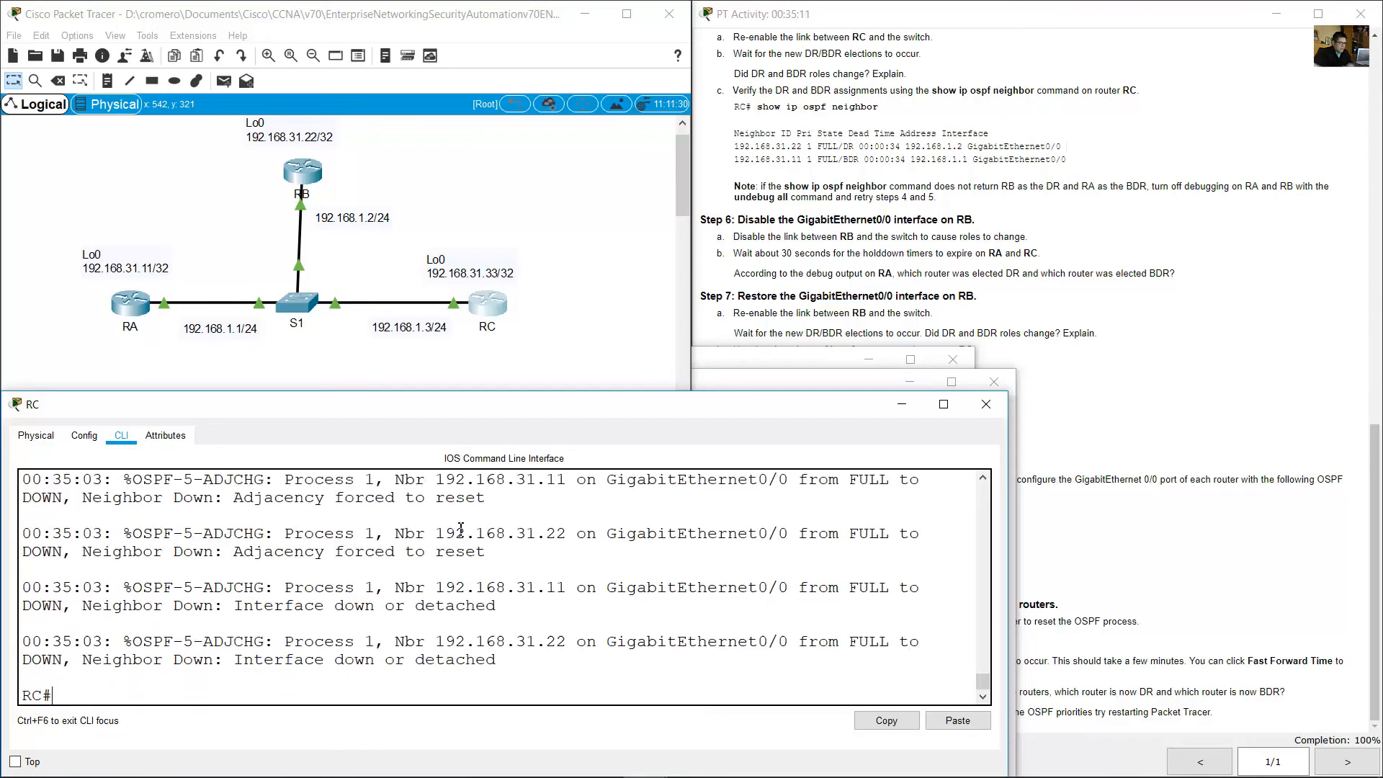
{"action": "scroll", "coordinate": [446, 573], "scroll_direction": "up", "scroll_amount": 2}
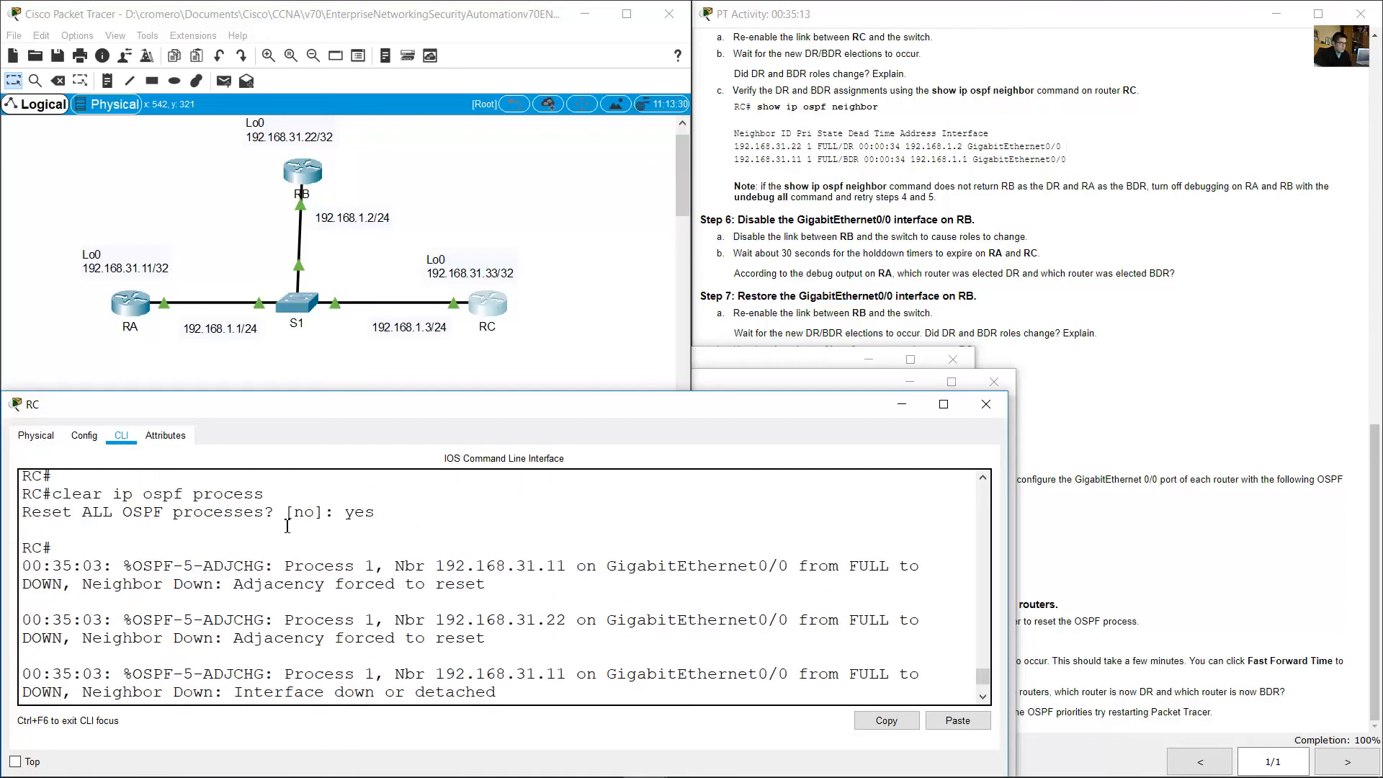
{"action": "scroll", "coordinate": [404, 561], "scroll_direction": "down", "scroll_amount": 2}
- Read the Part 2 Step 3 instructions on waiting for OSPF convergence and verifying the DR and BDR elections
{"action": "left_click", "coordinate": [900, 274]}
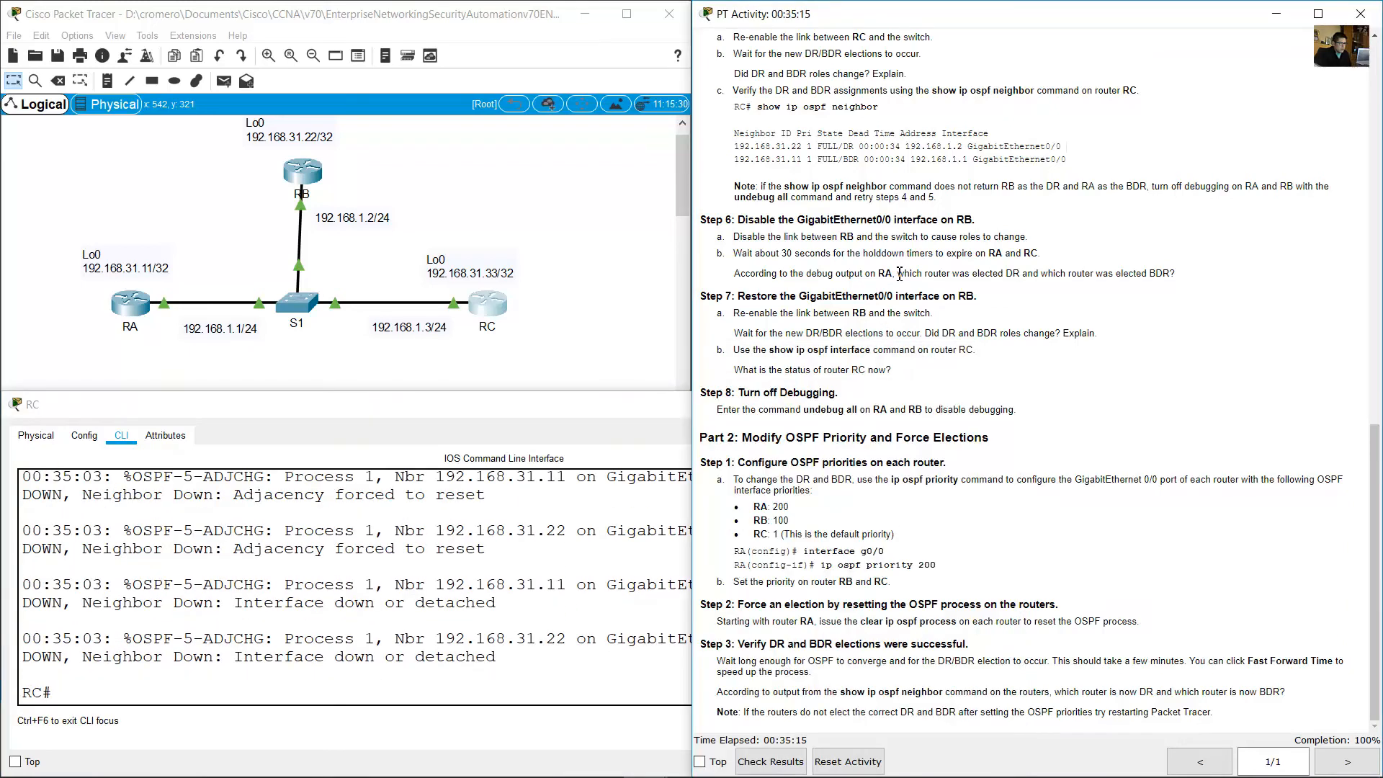
{"action": "left_click", "coordinate": [612, 327]}
{"action": "left_click", "coordinate": [995, 555]}
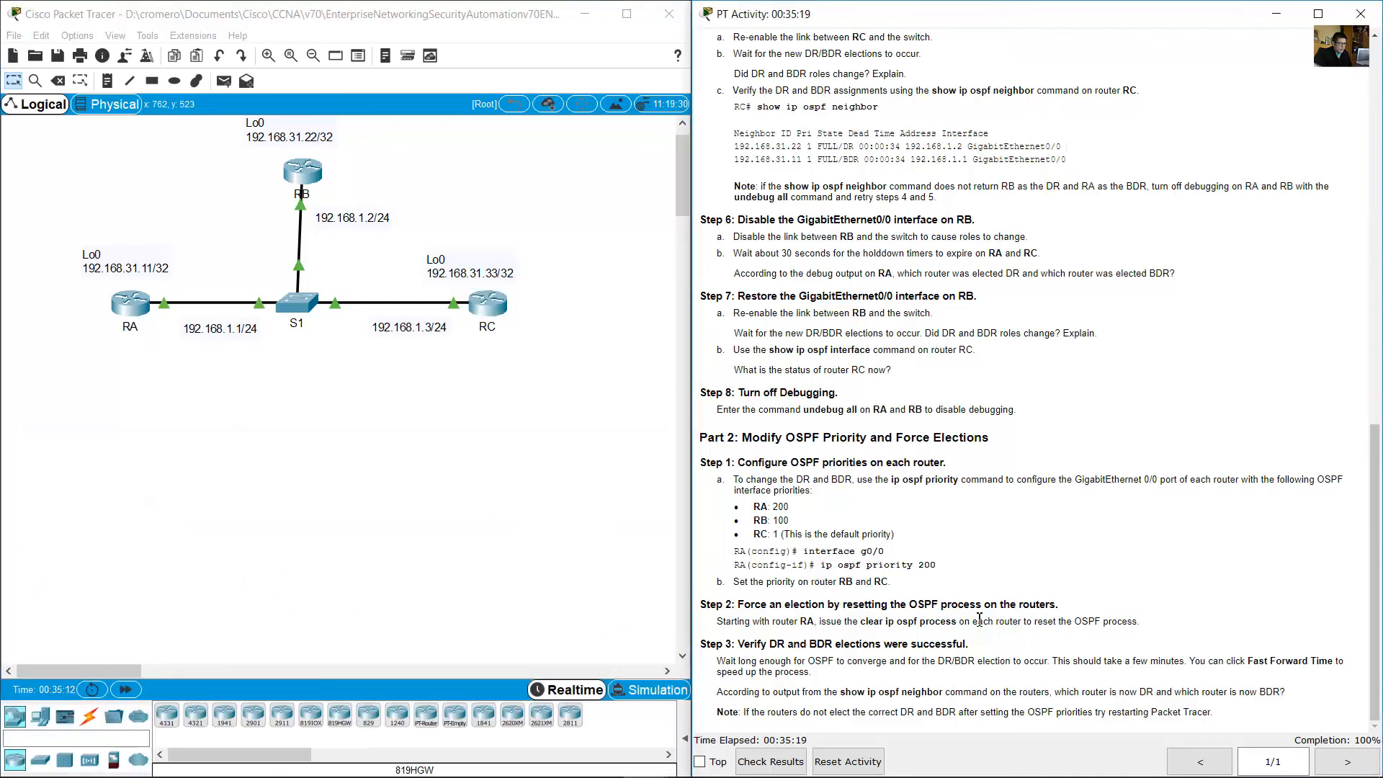
{"action": "left_click_drag", "start_coordinate": [744, 643], "coordinate": [979, 653]}
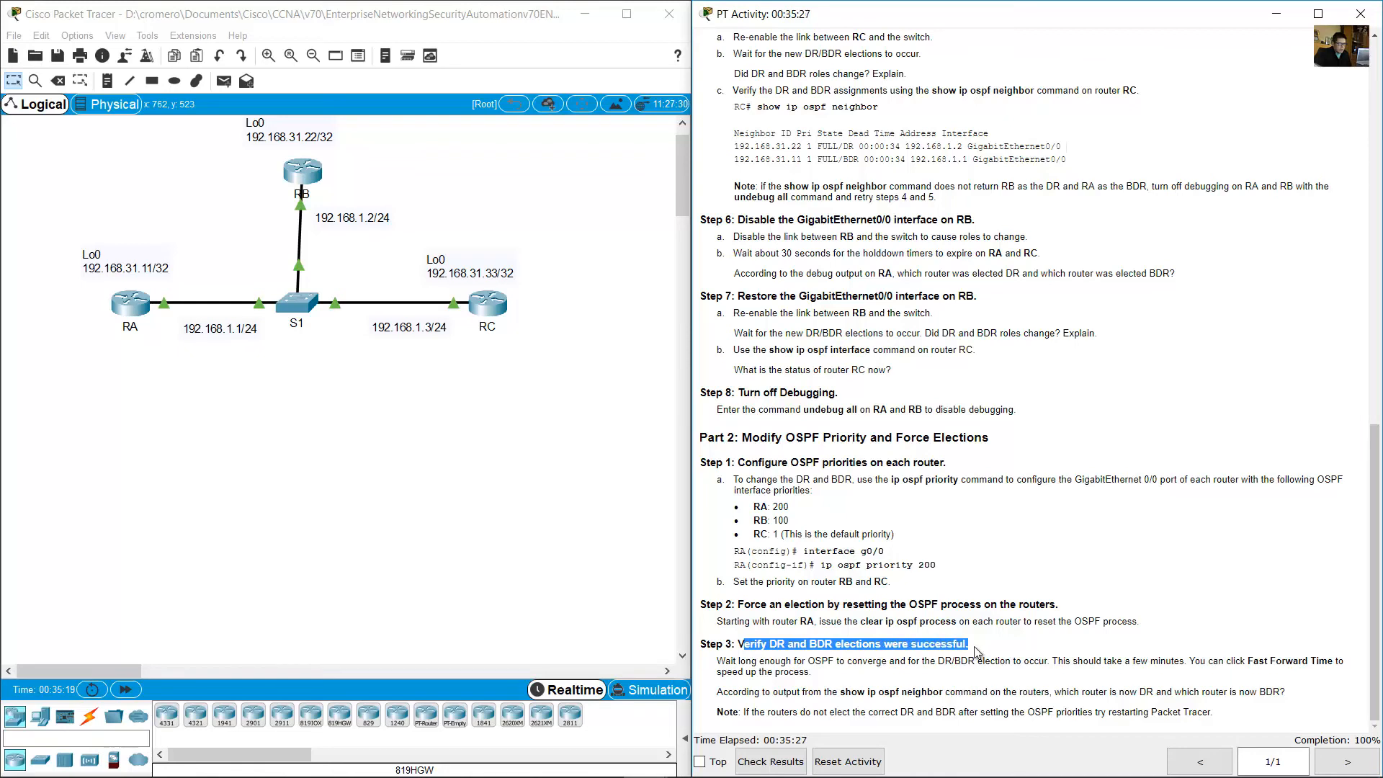
{"action": "left_click", "coordinate": [898, 676]}
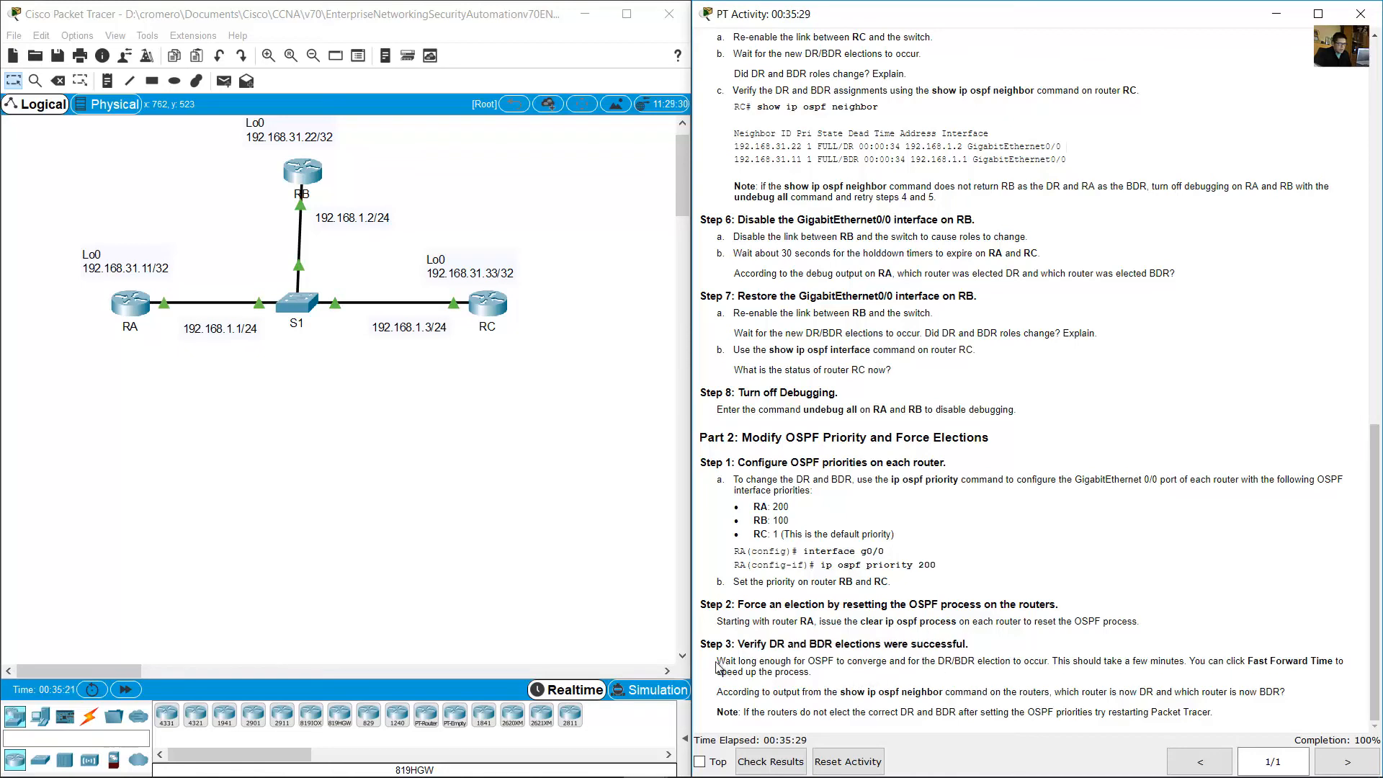
{"action": "left_click_drag", "start_coordinate": [718, 661], "coordinate": [1059, 667]}
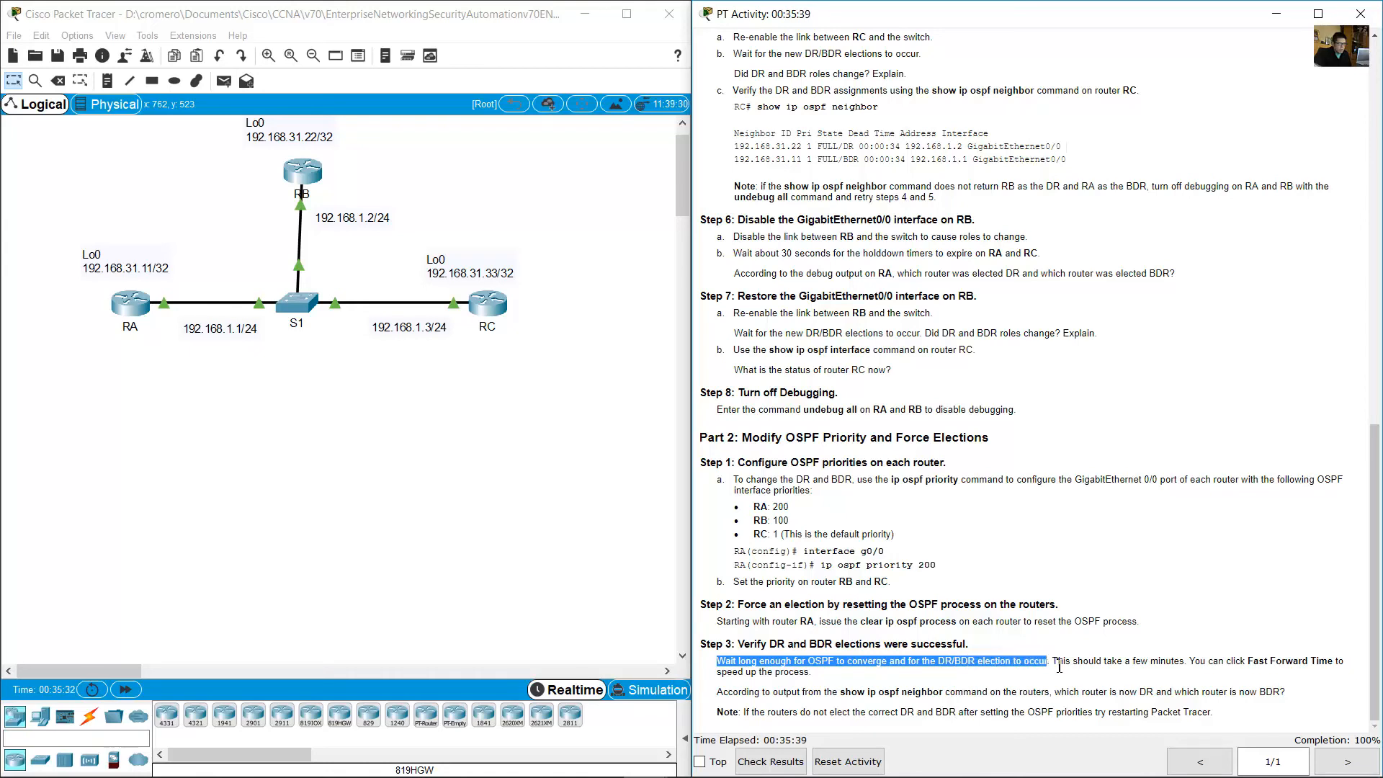
{"action": "left_click", "coordinate": [1059, 665]}
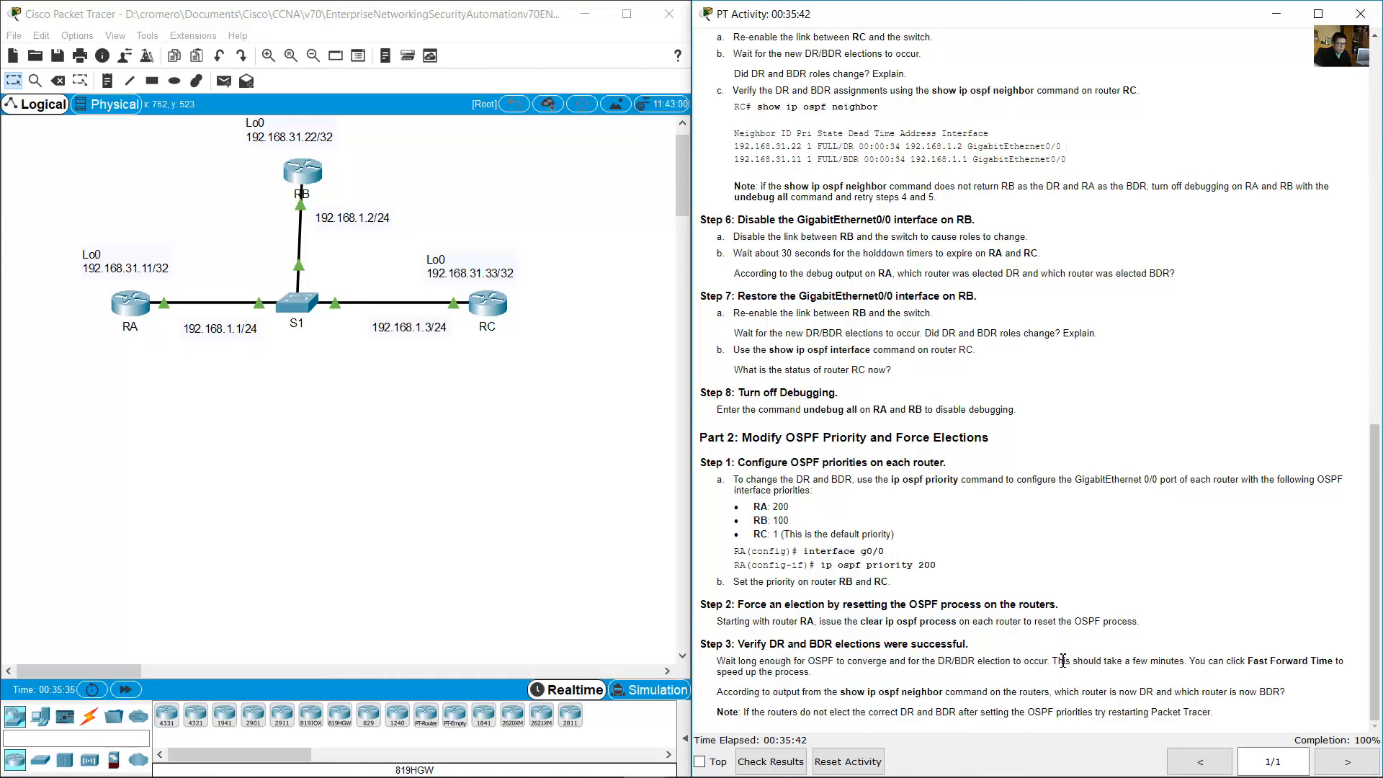
{"action": "left_click_drag", "start_coordinate": [1062, 660], "coordinate": [1181, 661]}
{"action": "left_click", "coordinate": [1178, 661]}
{"action": "left_click_drag", "start_coordinate": [717, 691], "coordinate": [1287, 693]}
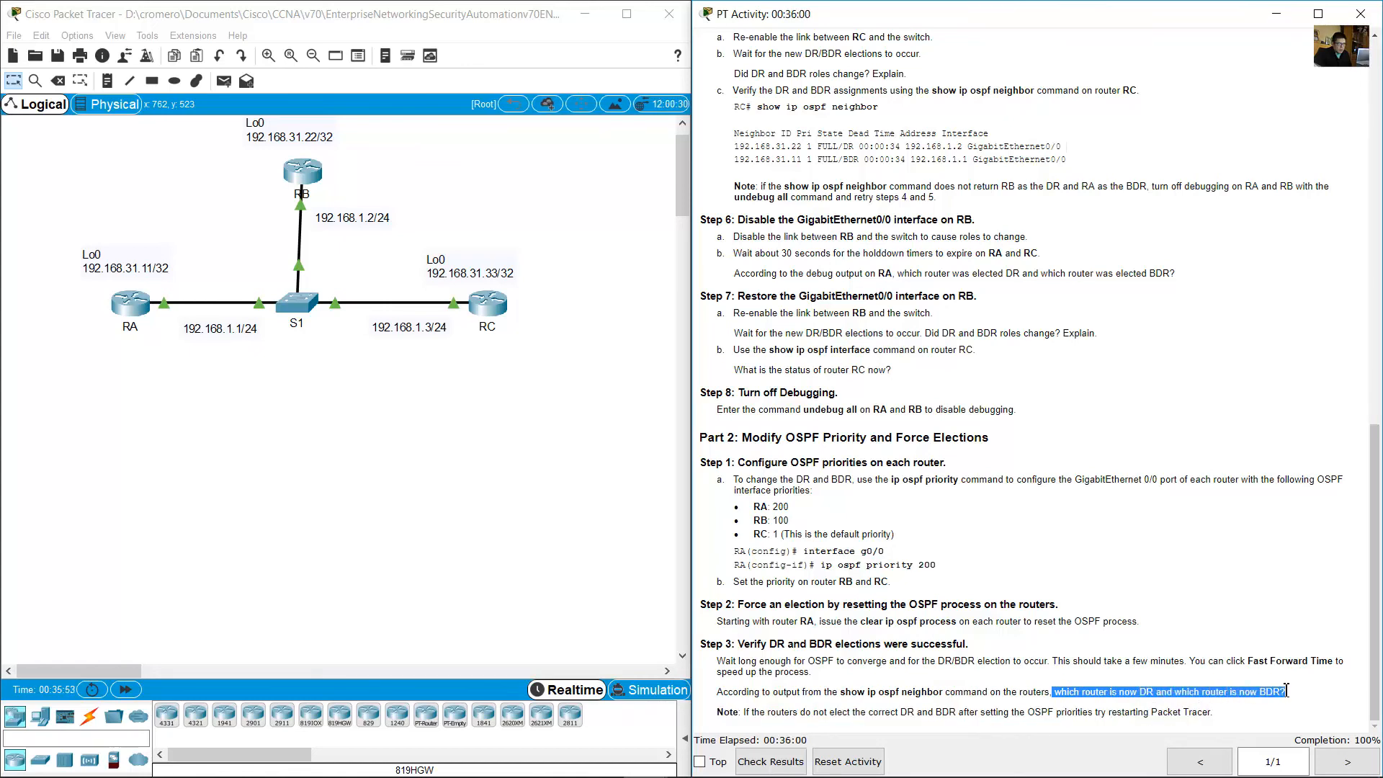
{"action": "left_click", "coordinate": [1032, 676]}
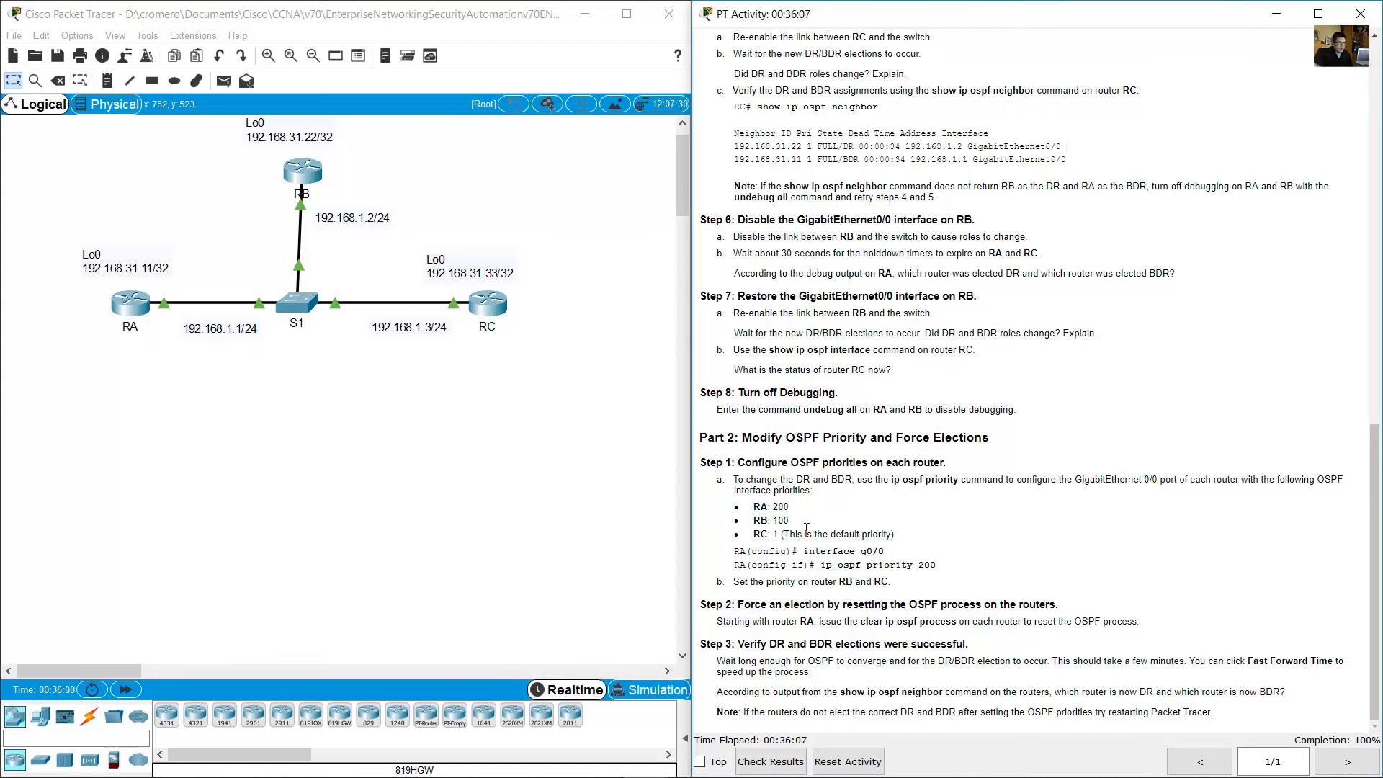
- Match the priorities listed in Step 1 for RA, RB and RC to the routers in the topology to predict their roles
{"action": "triple_click", "coordinate": [789, 507]}
{"action": "left_click_drag", "start_coordinate": [220, 392], "coordinate": [79, 270]}
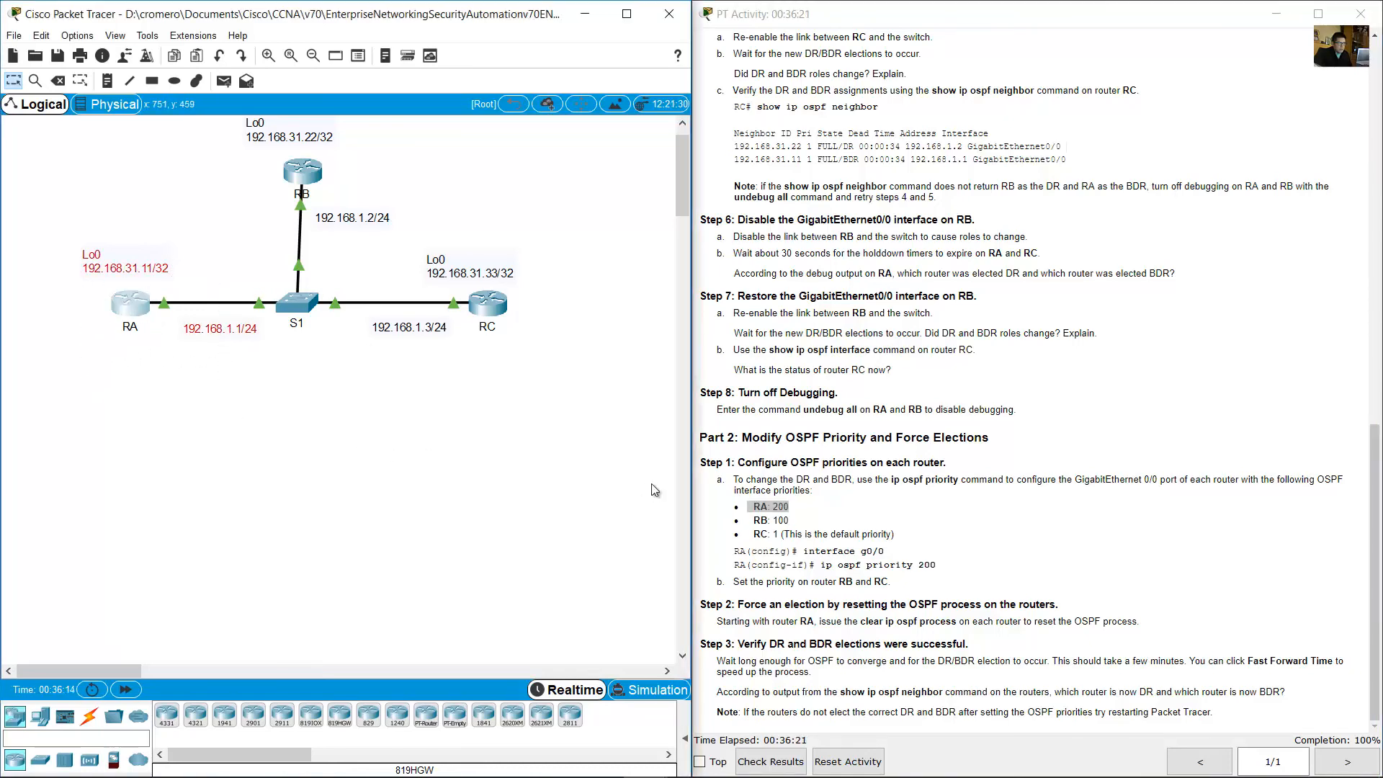
{"action": "left_click", "coordinate": [763, 520]}
{"action": "left_click_drag", "start_coordinate": [763, 521], "coordinate": [790, 520]}
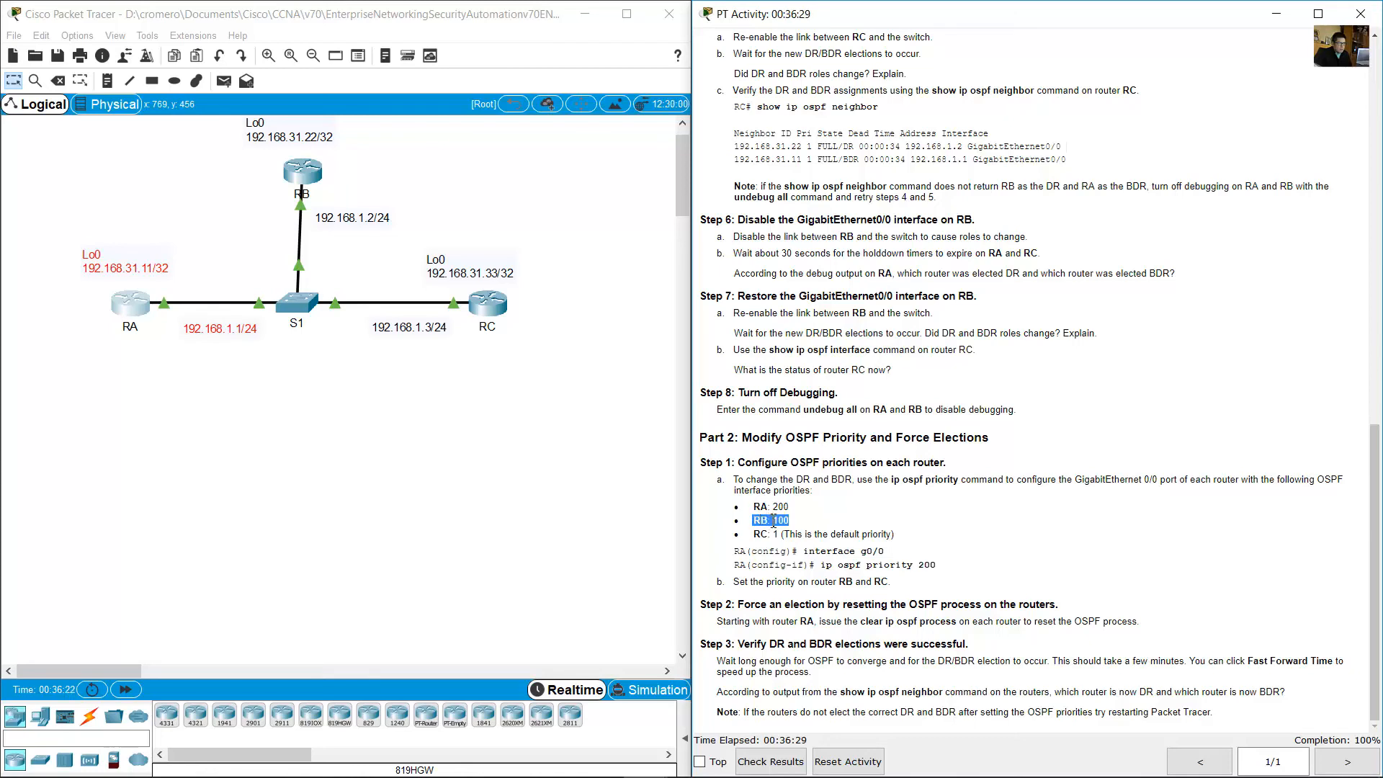
{"action": "left_click_drag", "start_coordinate": [414, 186], "coordinate": [230, 144]}
{"action": "left_click", "coordinate": [784, 541]}
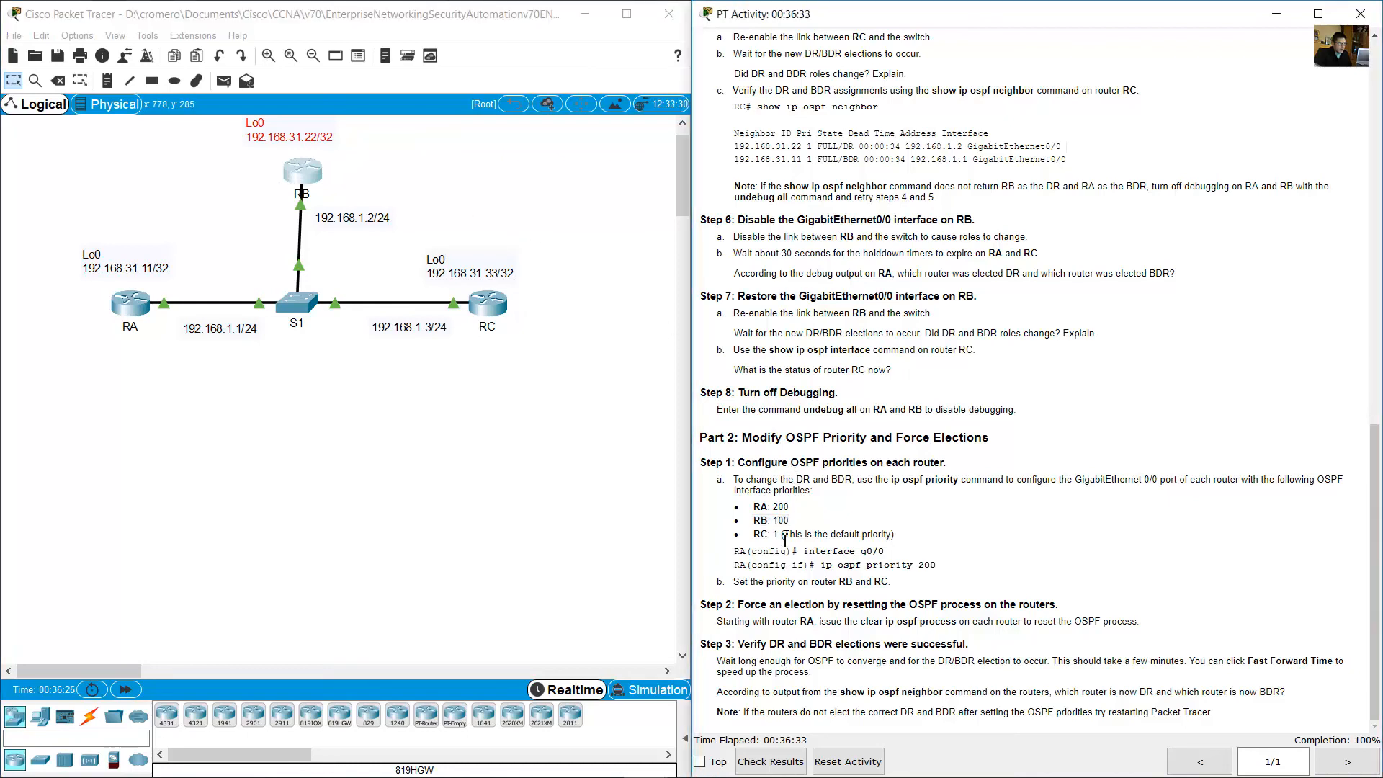
{"action": "left_click_drag", "start_coordinate": [750, 538], "coordinate": [785, 537]}
{"action": "left_click_drag", "start_coordinate": [555, 431], "coordinate": [428, 239]}
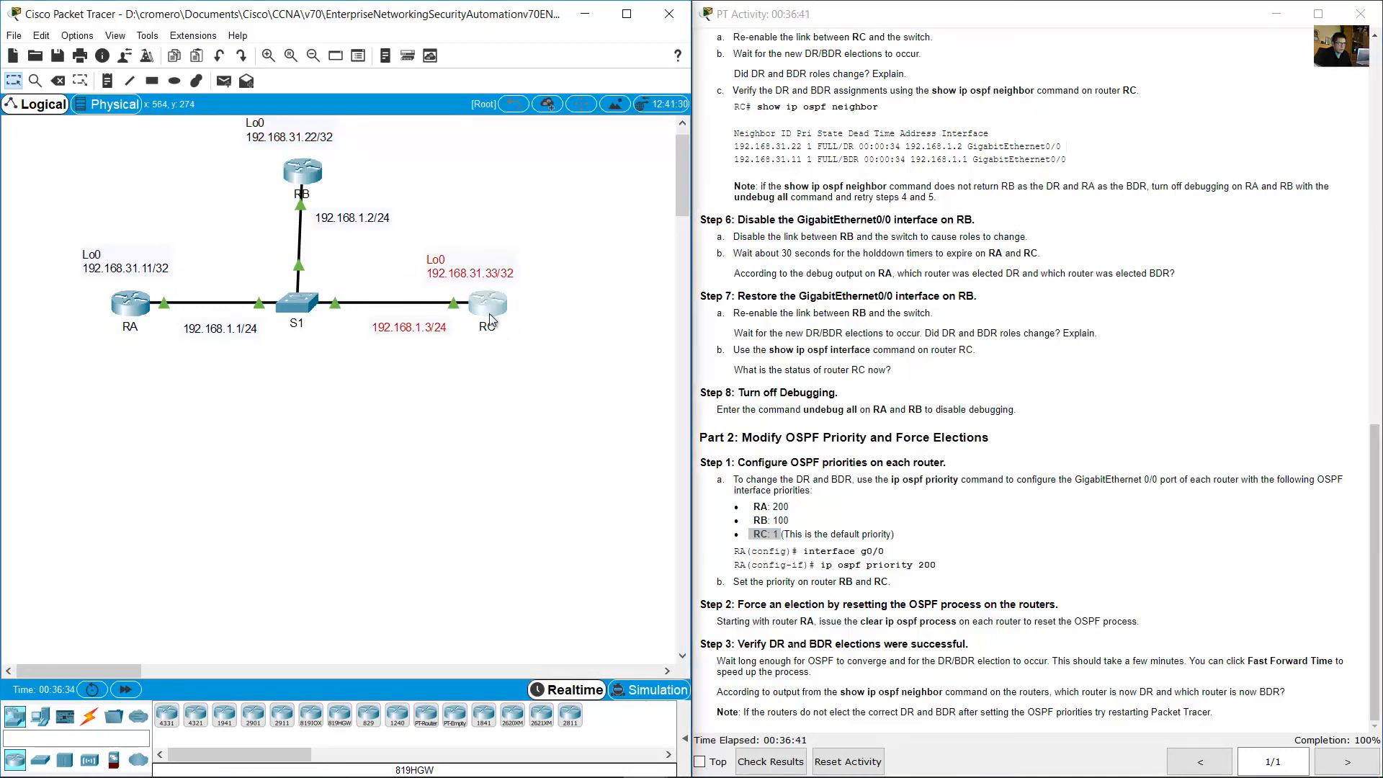
{"action": "left_click", "coordinate": [546, 354]}
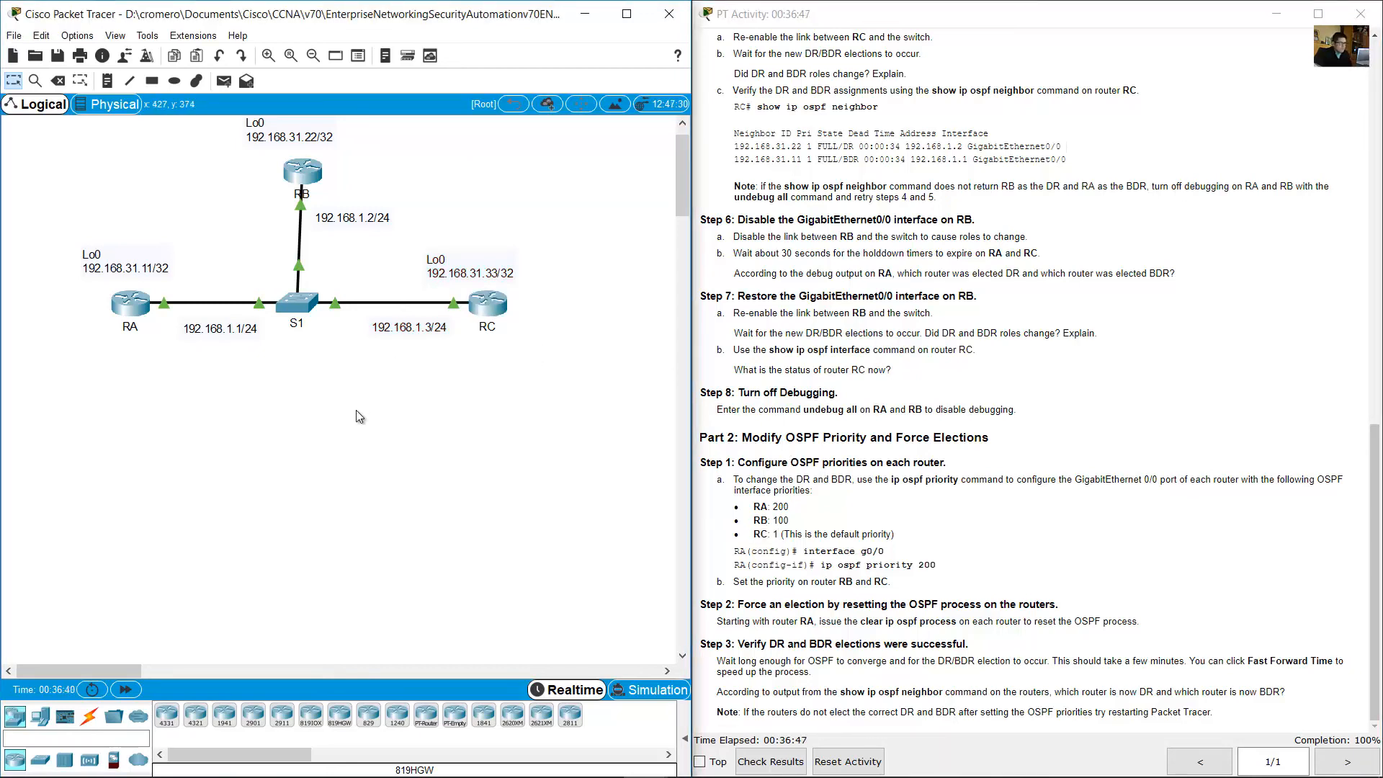
- Run show ip ospf neighbor on router RC to check the DR and BDR roles
{"action": "left_click", "coordinate": [502, 317]}
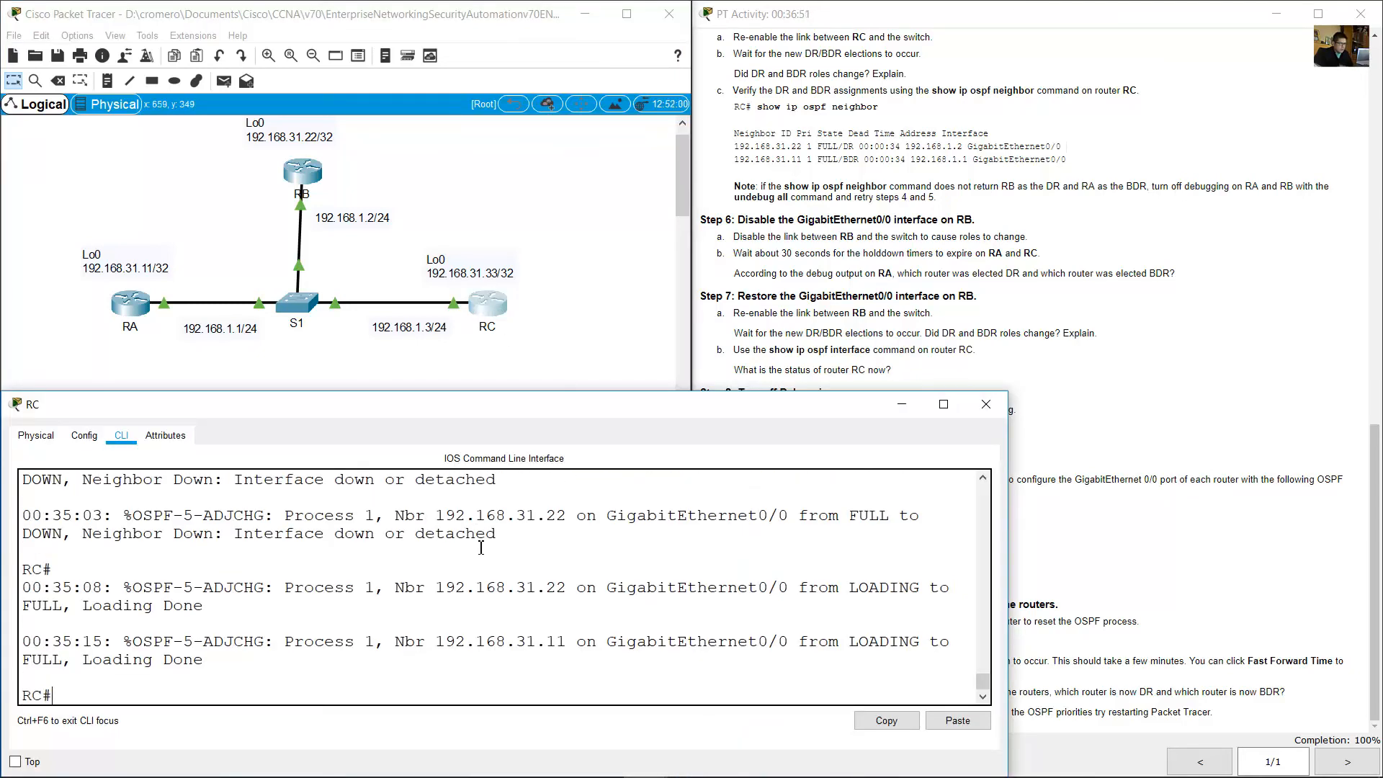
{"action": "key", "text": "Up"}
{"action": "key", "text": "Up"}
{"action": "key", "text": "Up"}
{"action": "key", "text": "Up"}
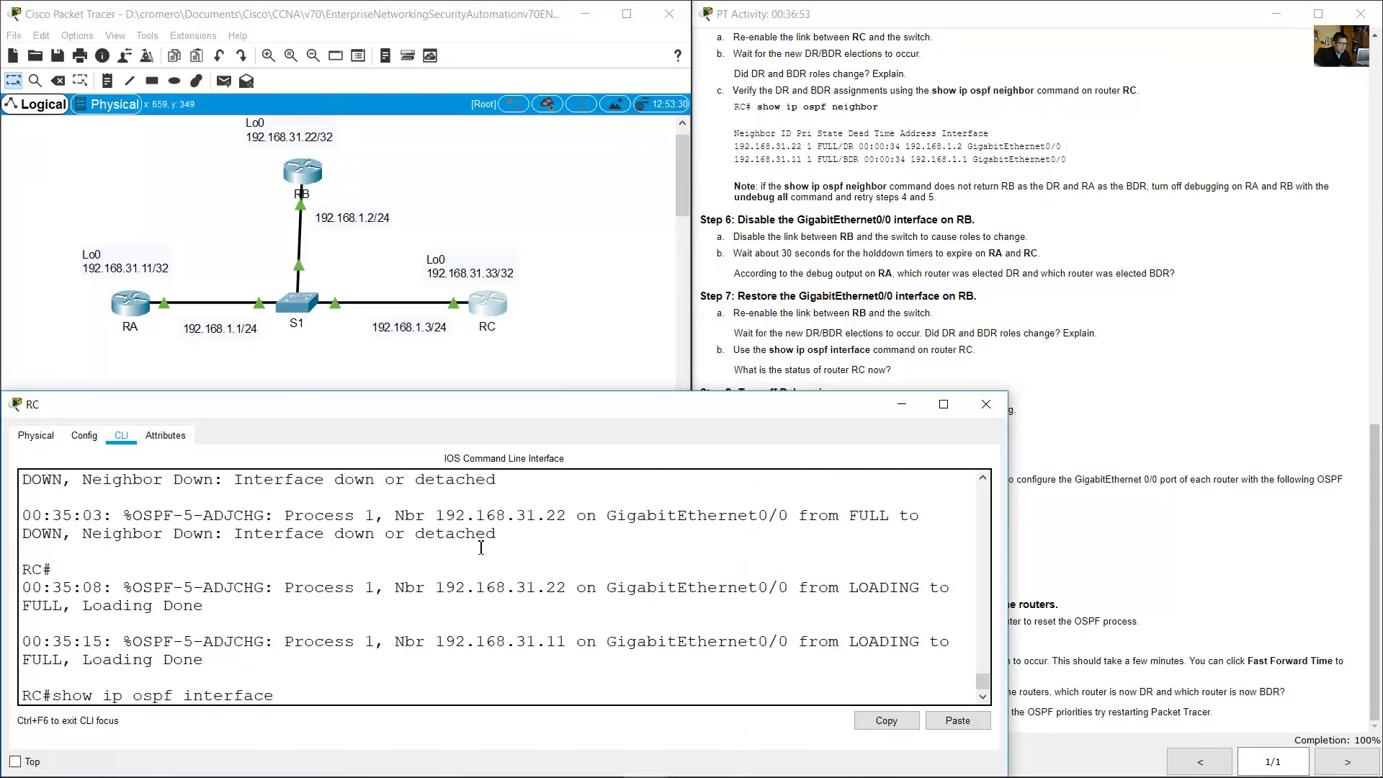
{"action": "key", "text": "BackSpace"}
{"action": "key", "text": "BackSpace"}
{"action": "key", "text": "BackSpace"}
{"action": "key", "text": "BackSpace"}
{"action": "key", "text": "BackSpace"}
{"action": "key", "text": "BackSpace"}
{"action": "key", "text": "BackSpace"}
{"action": "key", "text": "BackSpace"}
{"action": "key", "text": "BackSpace"}
{"action": "type", "text": "neighbor"}
{"action": "key", "text": "Return"}
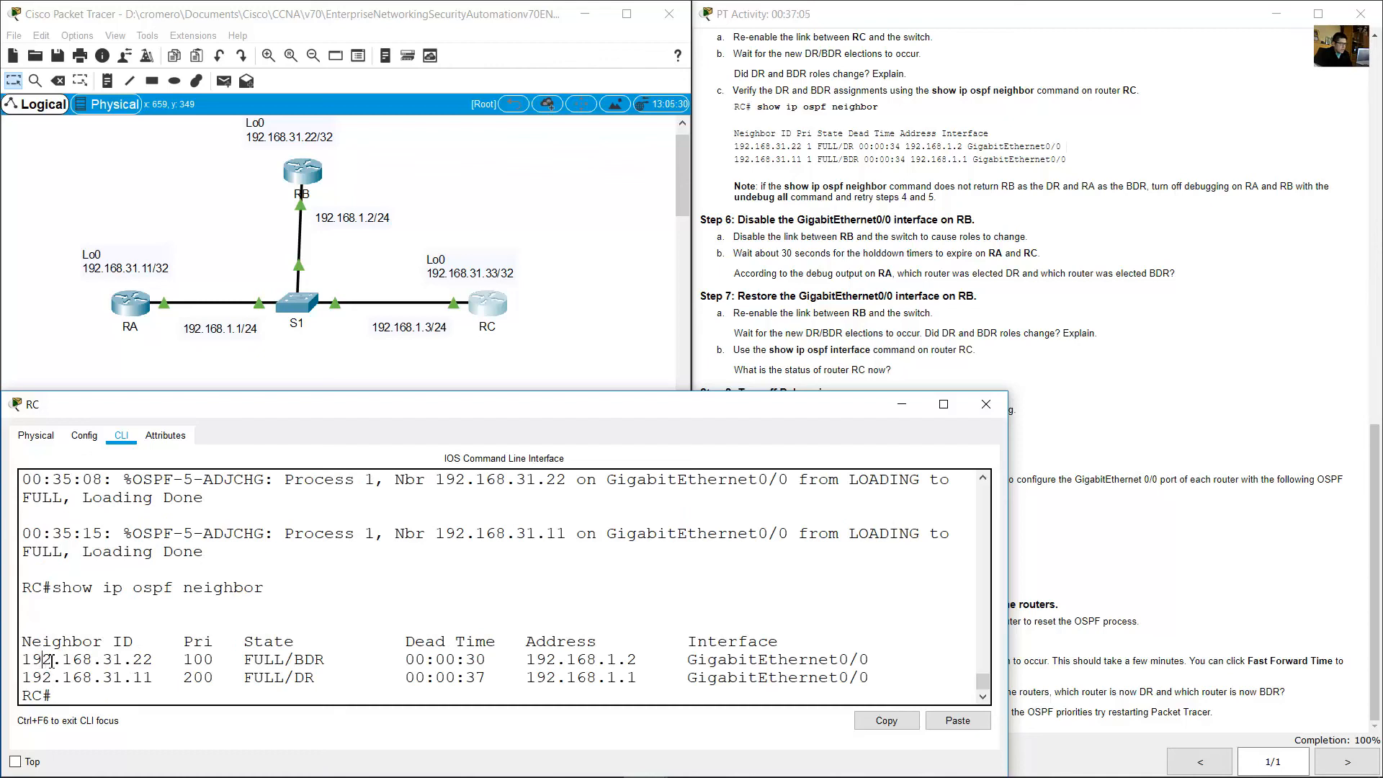
- Match the 192.168.31.11 neighbor entry and its priority in RC's output to router RA in the topology
{"action": "left_click_drag", "start_coordinate": [44, 677], "coordinate": [311, 682]}
{"action": "left_click_drag", "start_coordinate": [184, 681], "coordinate": [215, 678]}
{"action": "left_click", "coordinate": [145, 365]}
{"action": "left_click_drag", "start_coordinate": [188, 225], "coordinate": [74, 332]}
{"action": "left_click", "coordinate": [101, 305]}
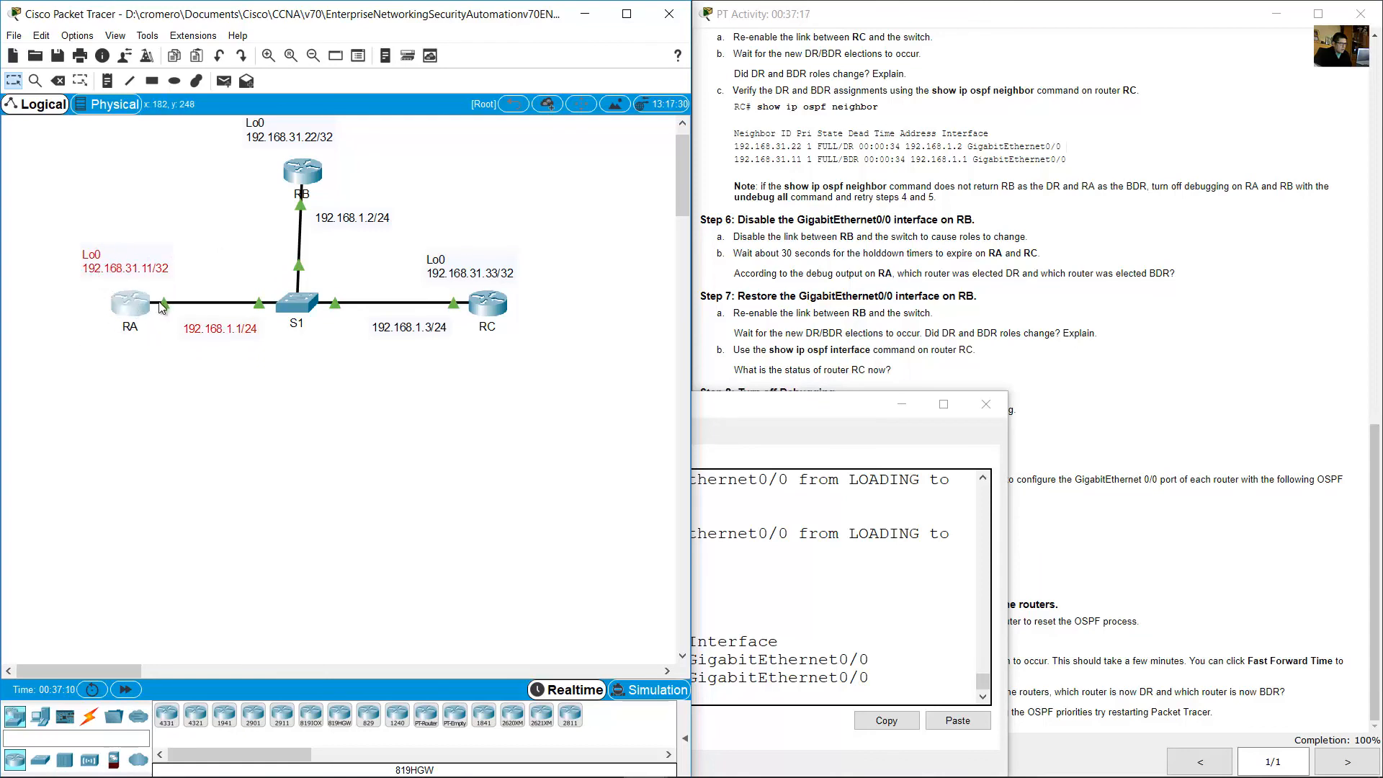
{"action": "left_click", "coordinate": [183, 229]}
{"action": "left_click_drag", "start_coordinate": [188, 212], "coordinate": [93, 320]}
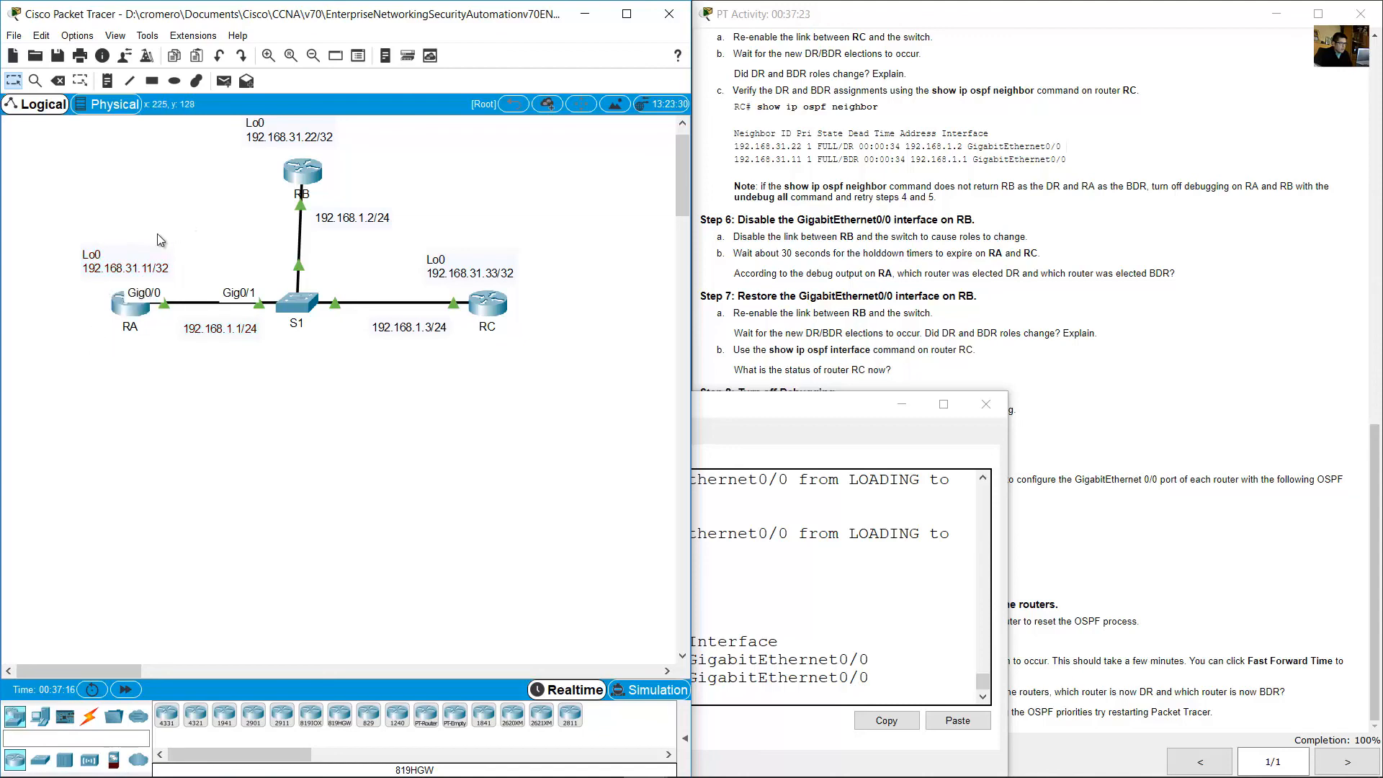
{"action": "left_click", "coordinate": [137, 292]}
{"action": "left_click", "coordinate": [891, 583]}
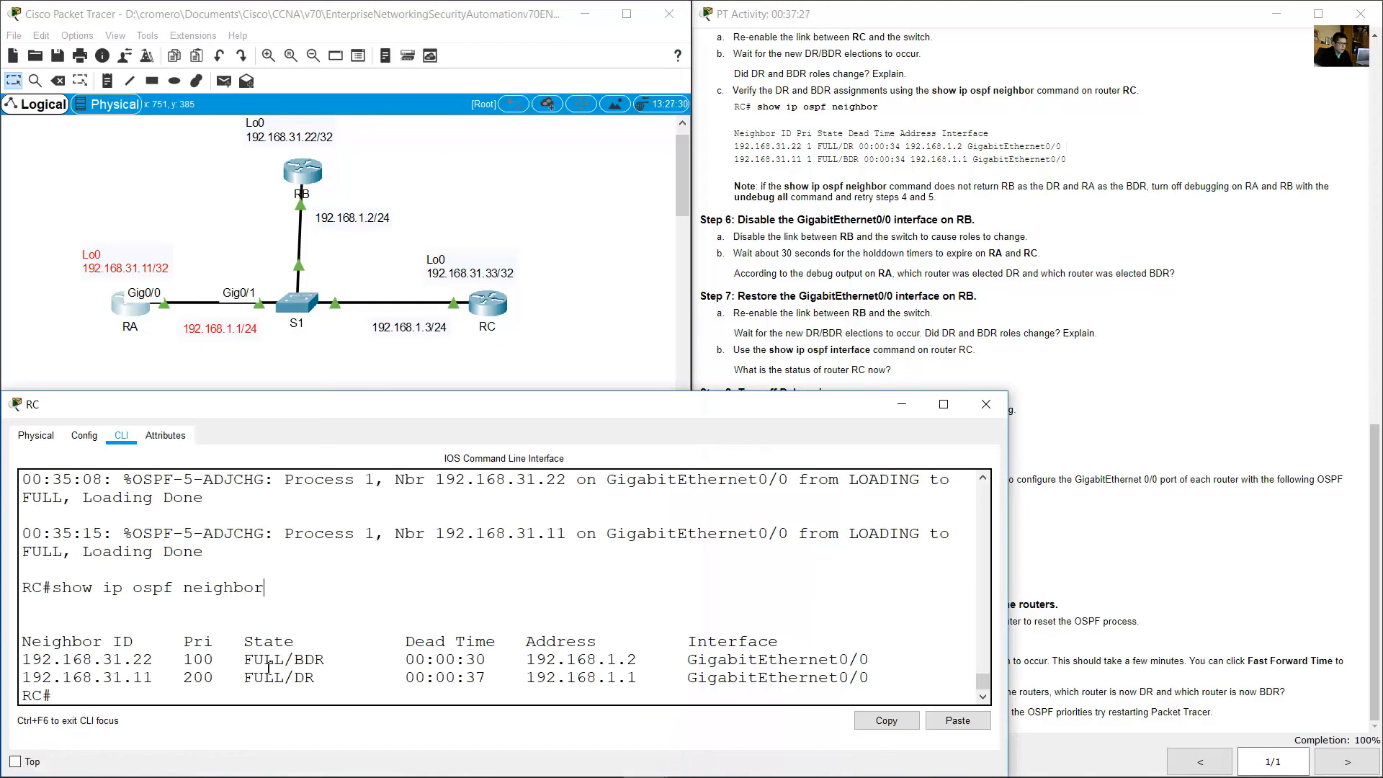
- Match the 192.168.31.22 neighbor entry and its OSPF state in RC's output to router RB in the topology
{"action": "left_click_drag", "start_coordinate": [101, 664], "coordinate": [152, 660]}
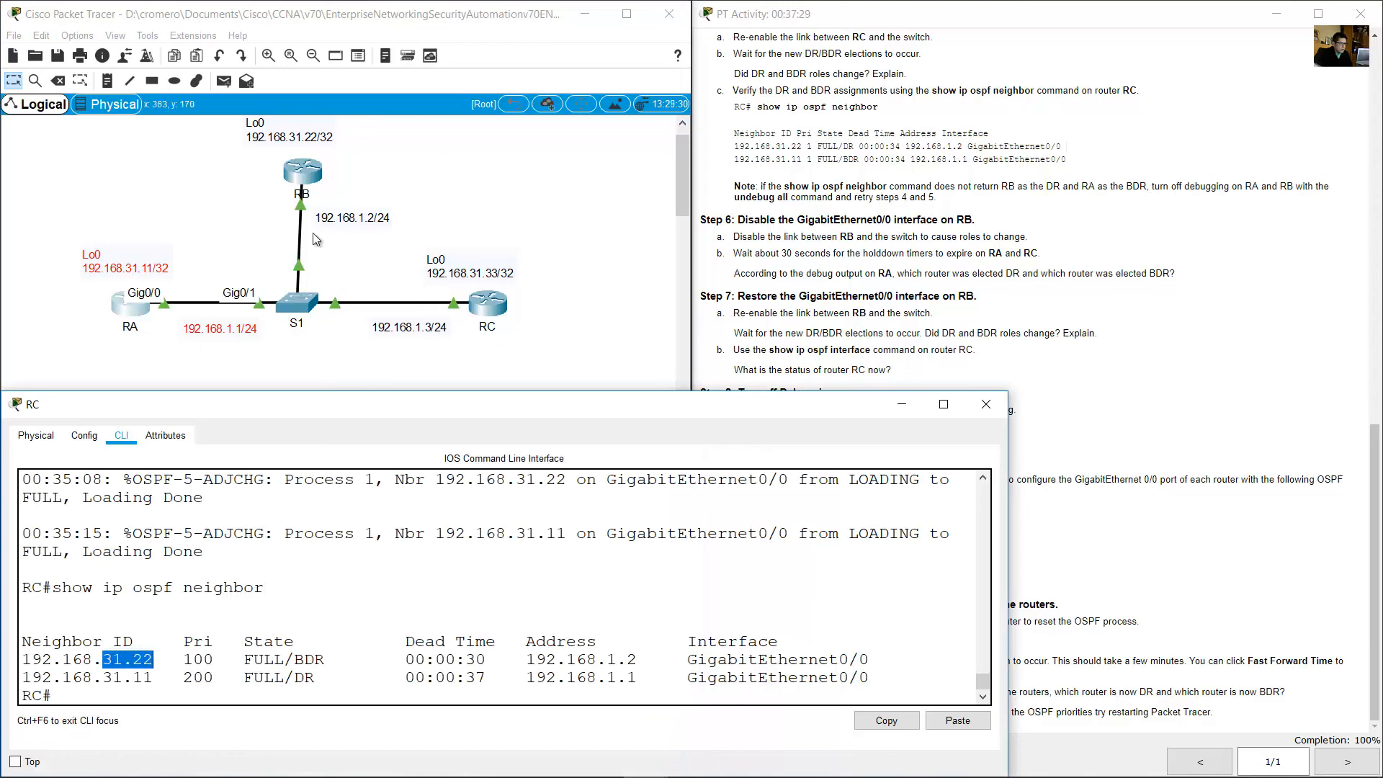
{"action": "left_click", "coordinate": [349, 179]}
{"action": "left_click_drag", "start_coordinate": [407, 193], "coordinate": [260, 163]}
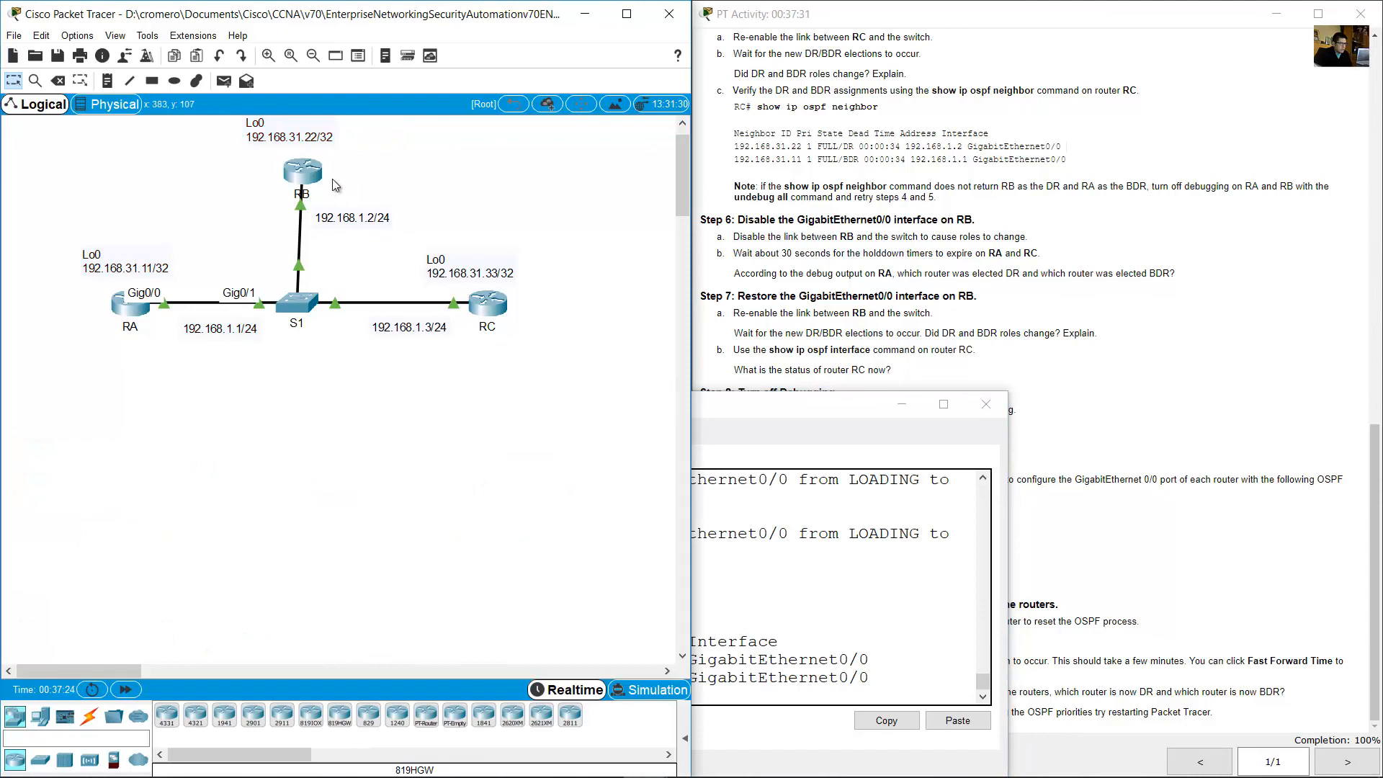
{"action": "left_click_drag", "start_coordinate": [393, 204], "coordinate": [270, 168]}
{"action": "left_click", "coordinate": [415, 422]}
{"action": "left_click", "coordinate": [811, 633]}
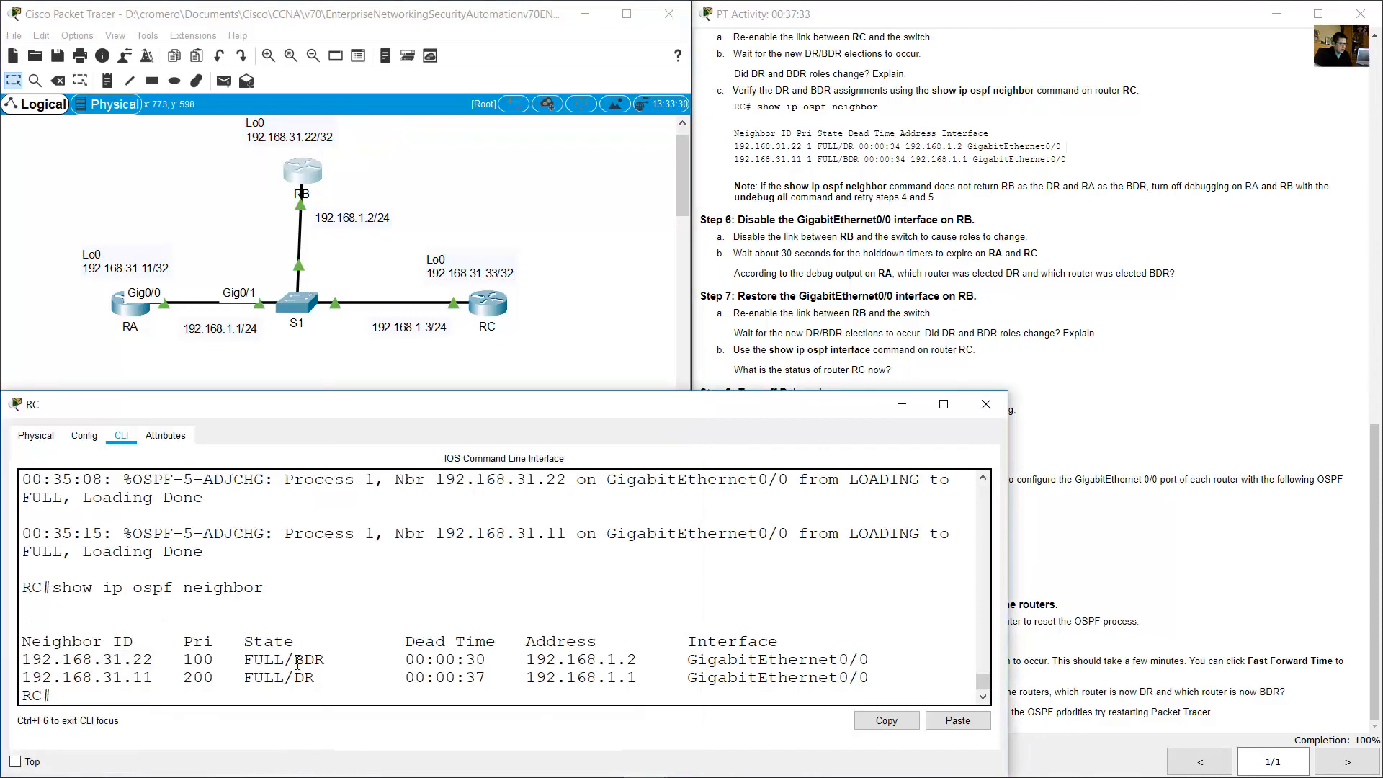
{"action": "left_click_drag", "start_coordinate": [297, 661], "coordinate": [329, 660]}
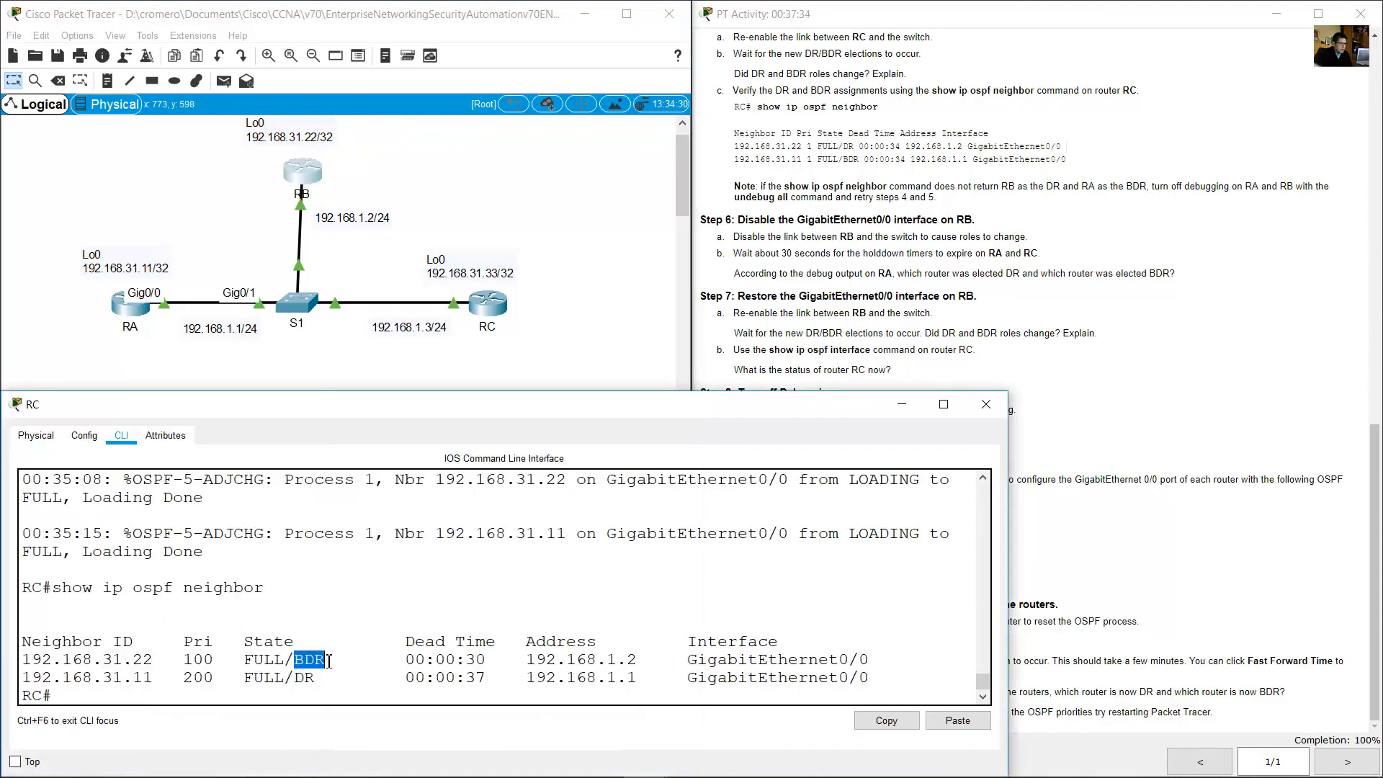
{"action": "left_click", "coordinate": [408, 353]}
{"action": "left_click_drag", "start_coordinate": [396, 189], "coordinate": [245, 138]}
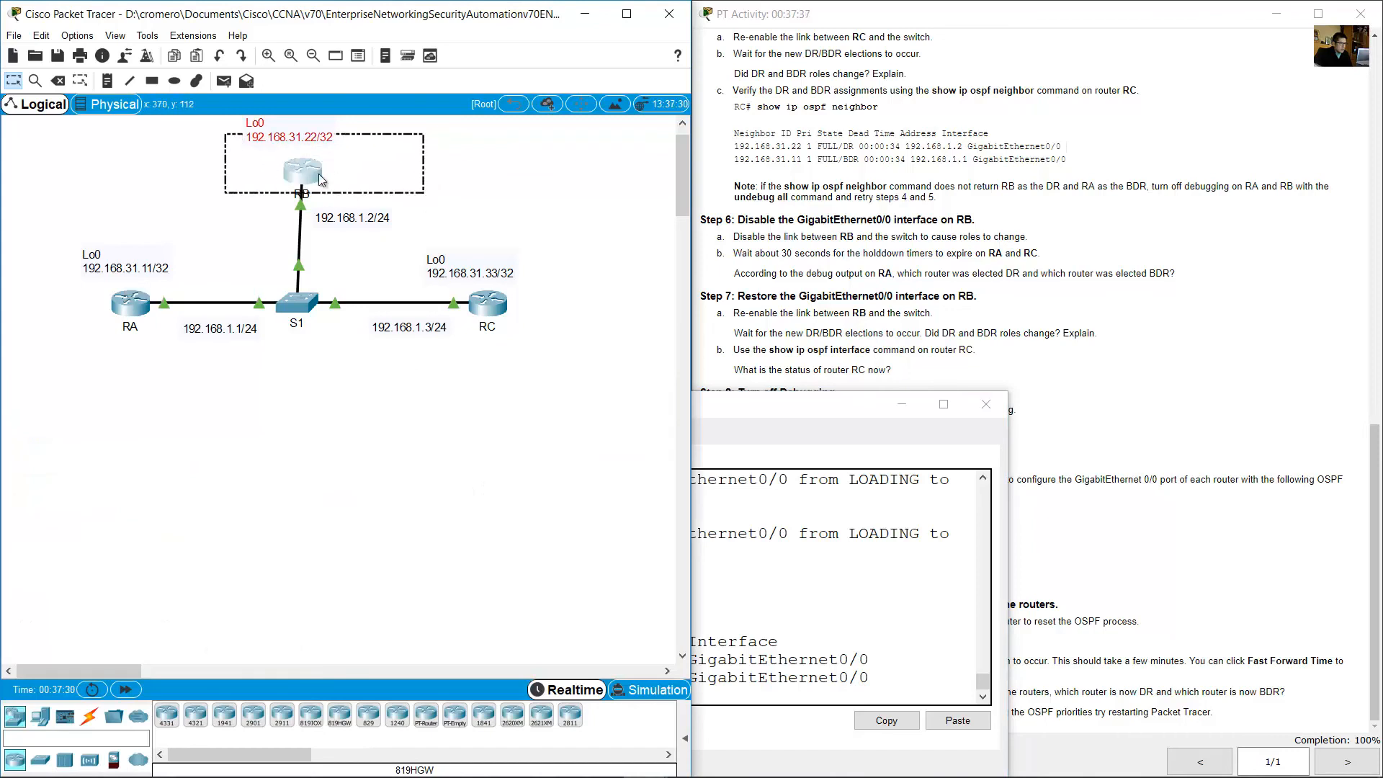
{"action": "left_click", "coordinate": [312, 151]}
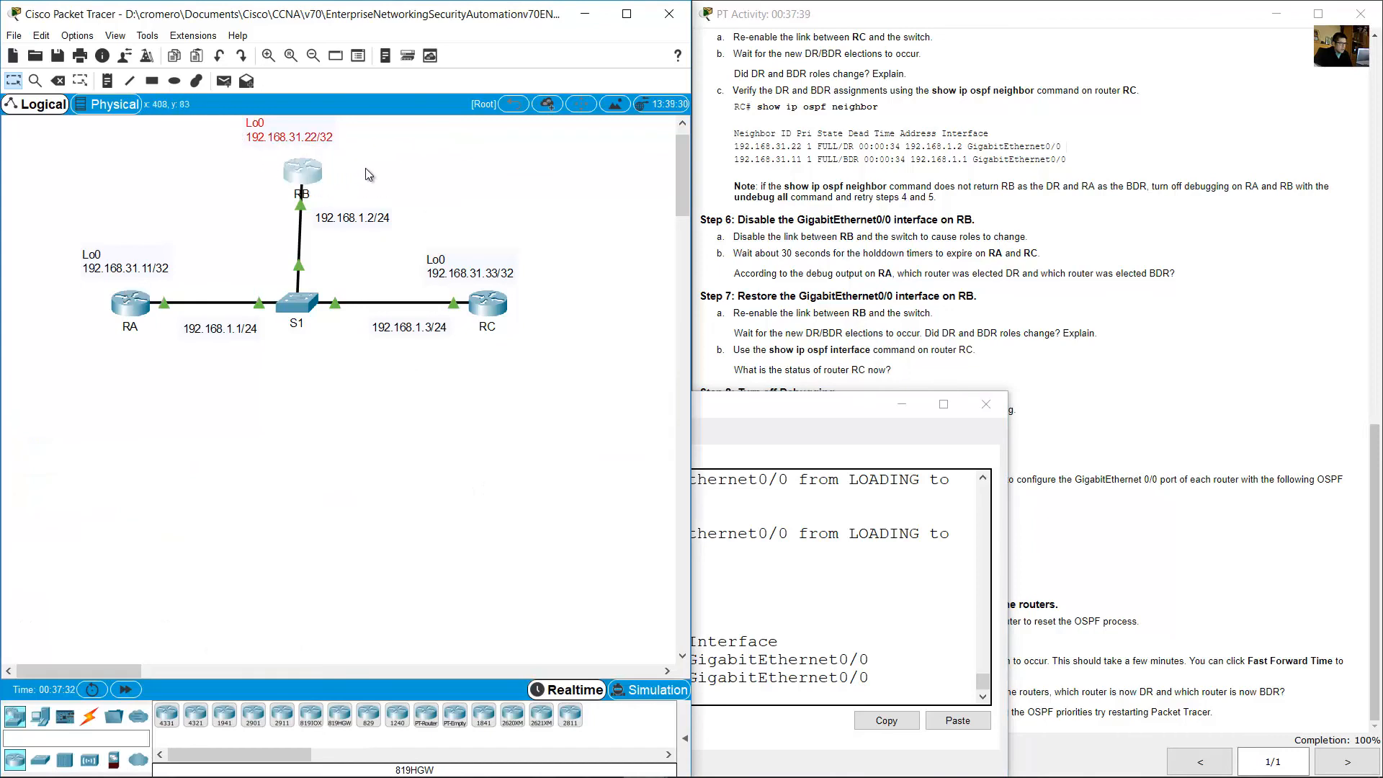
{"action": "key", "text": "alt+Tab"}
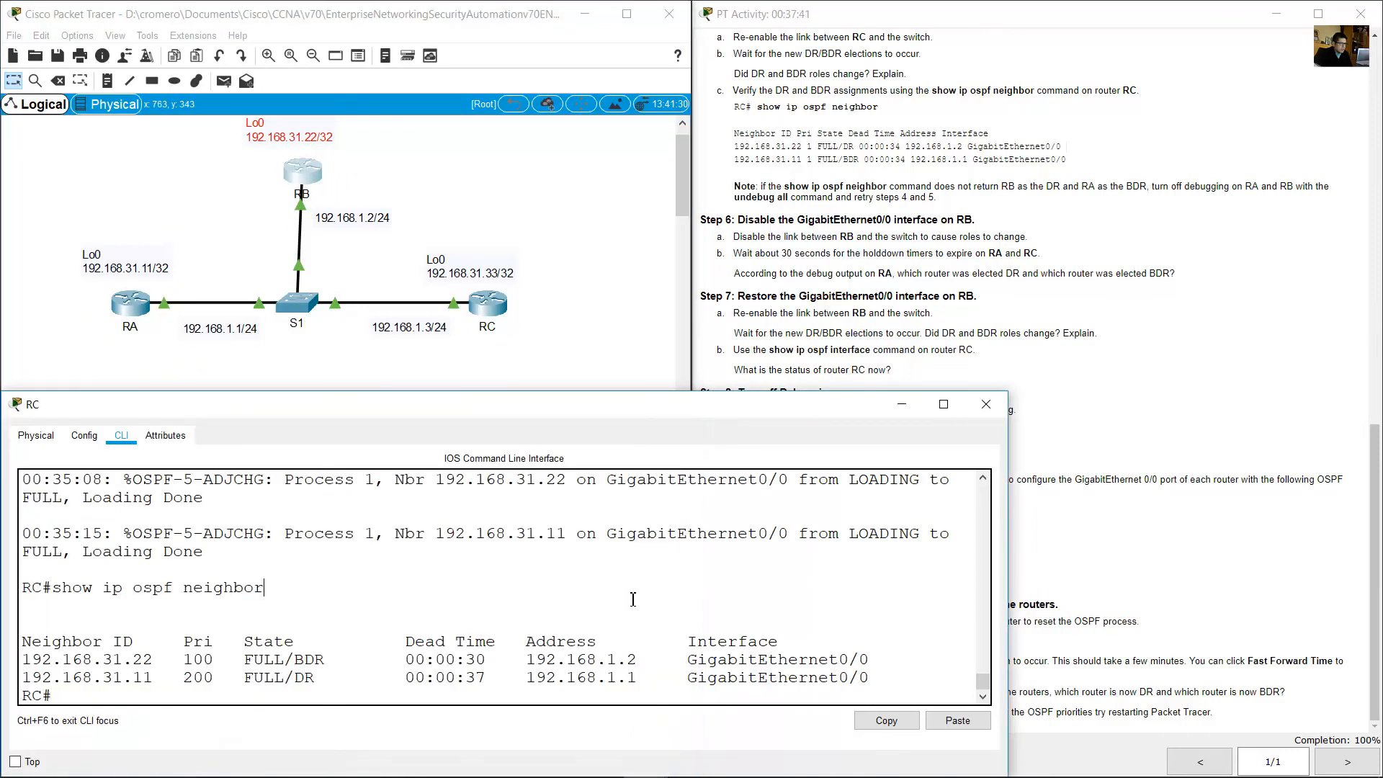
- Locate RC in the topology and run show ip ospf interface on it to check its own OSPF role
{"action": "left_click", "coordinate": [524, 369]}
{"action": "left_click_drag", "start_coordinate": [467, 290], "coordinate": [577, 387]}
{"action": "left_click", "coordinate": [838, 624]}
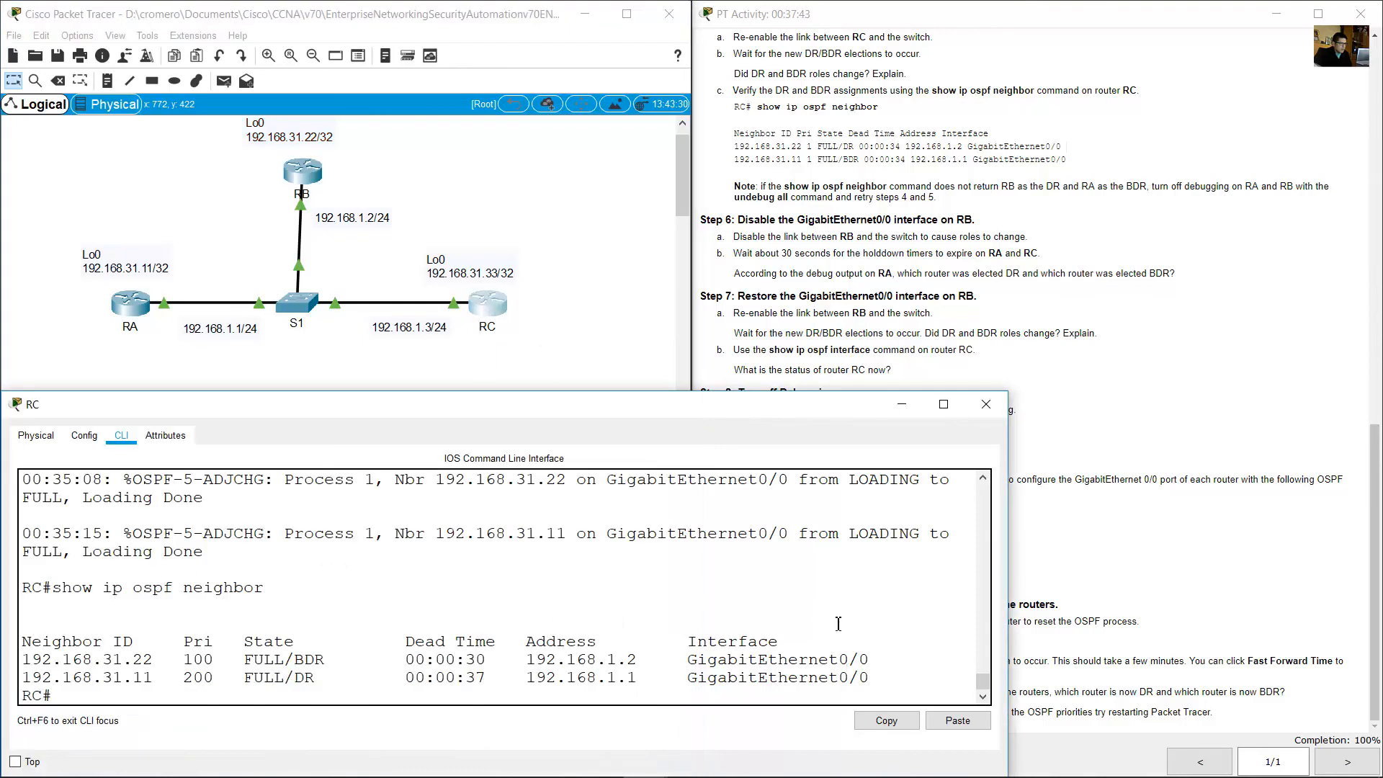
{"action": "key", "text": "Up"}
{"action": "key", "text": "Up"}
{"action": "key", "text": "Down"}
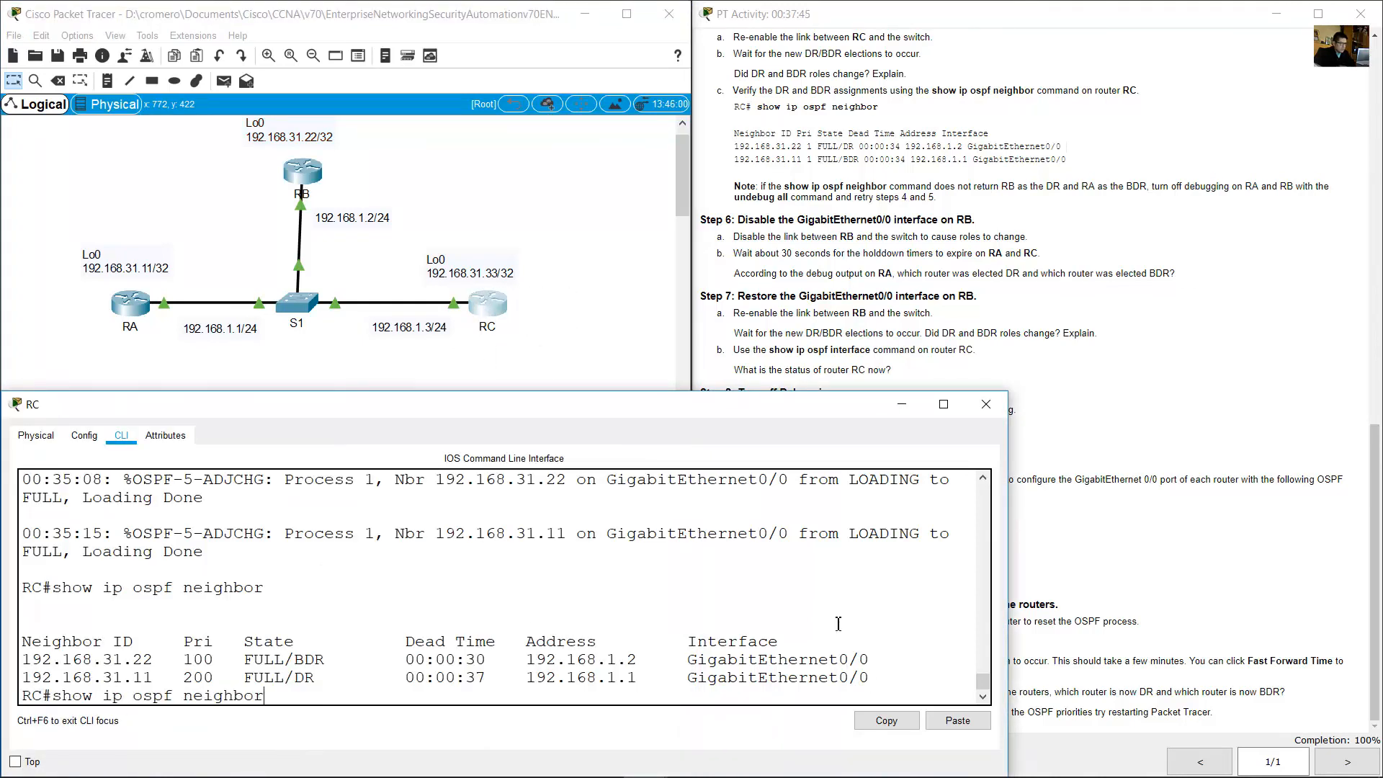
{"action": "key", "text": "Up"}
{"action": "key", "text": "Up"}
{"action": "key", "text": "Up"}
{"action": "key", "text": "Return"}
{"action": "scroll", "coordinate": [455, 638], "scroll_direction": "up", "scroll_amount": 3}
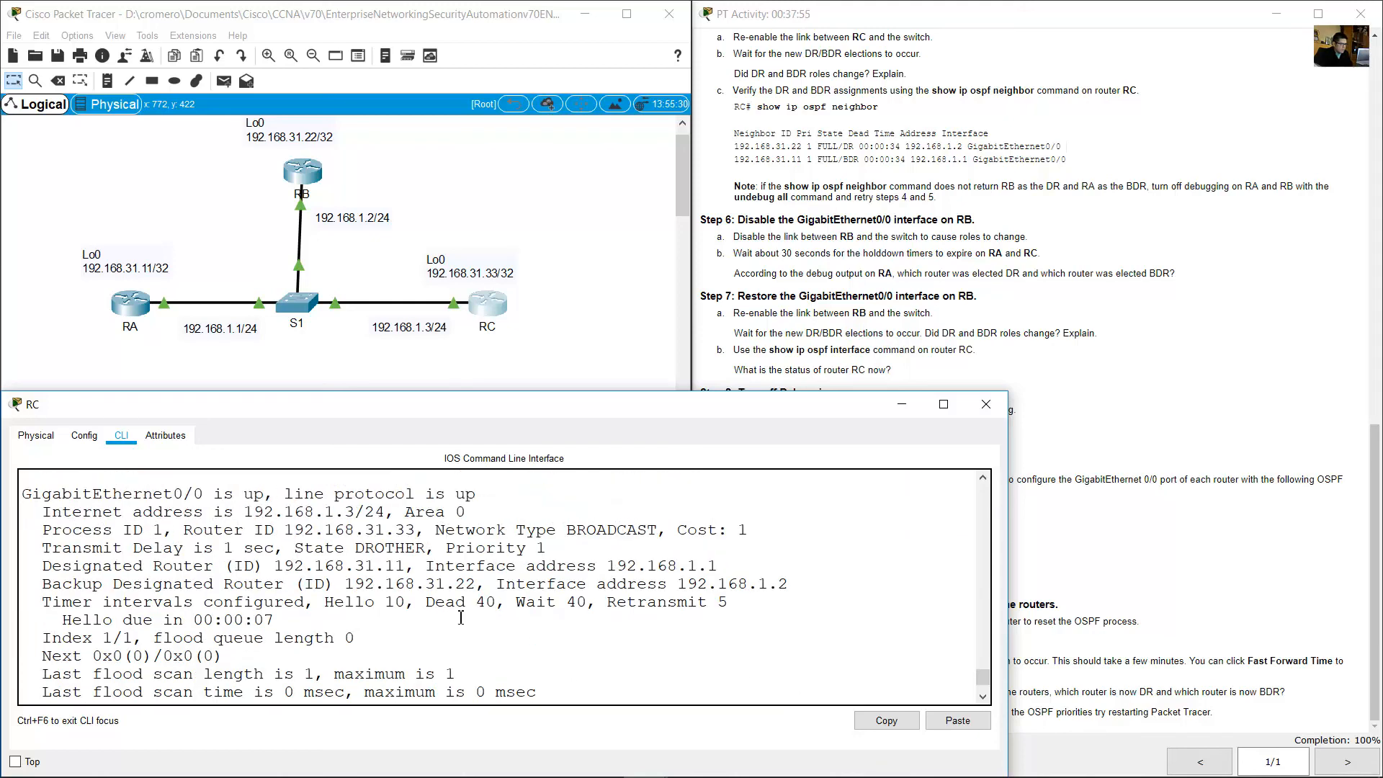
- Compare the OSPF priority of RC's GigabitEthernet0/0 with the neighbors' priorities, and minimize the RC window
{"action": "left_click_drag", "start_coordinate": [65, 537], "coordinate": [194, 542]}
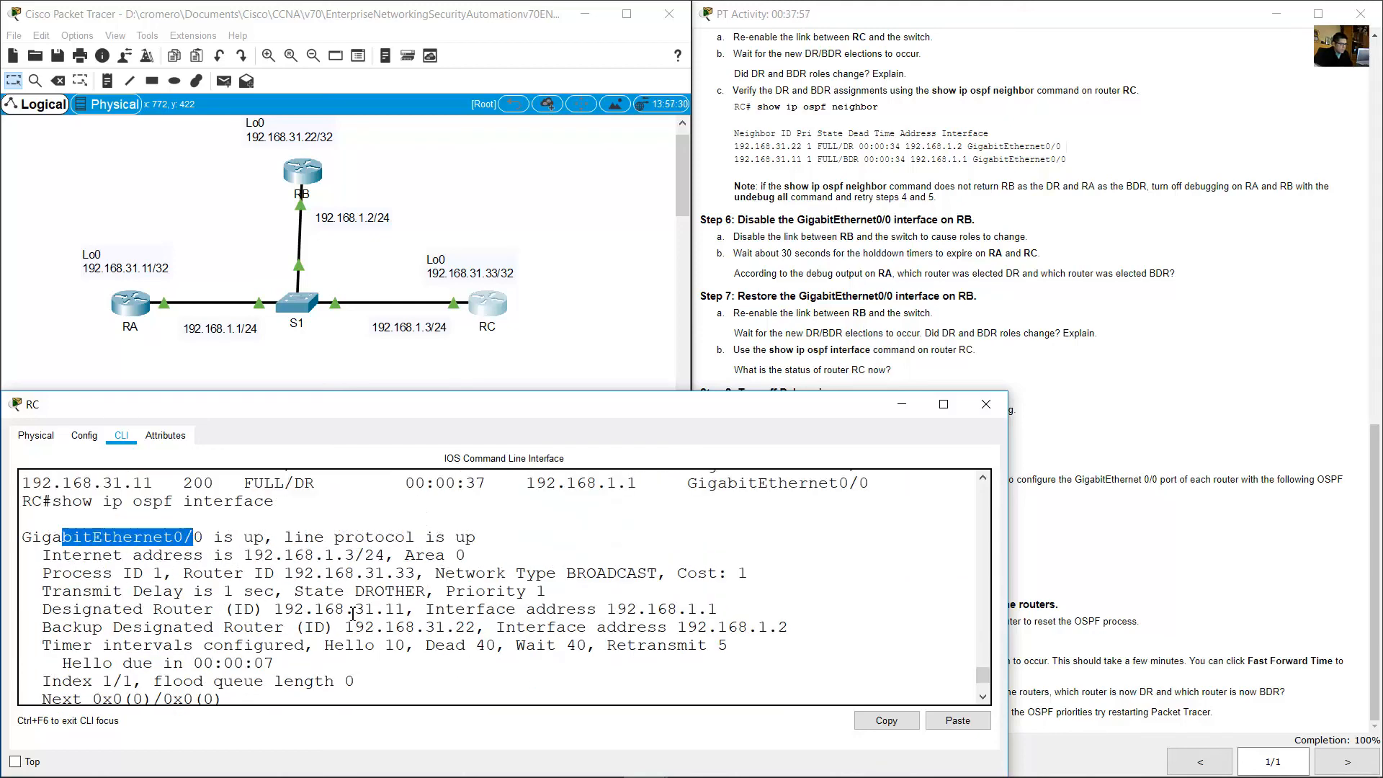
{"action": "scroll", "coordinate": [353, 612], "scroll_direction": "down", "scroll_amount": 1}
{"action": "left_click_drag", "start_coordinate": [285, 548], "coordinate": [555, 548]}
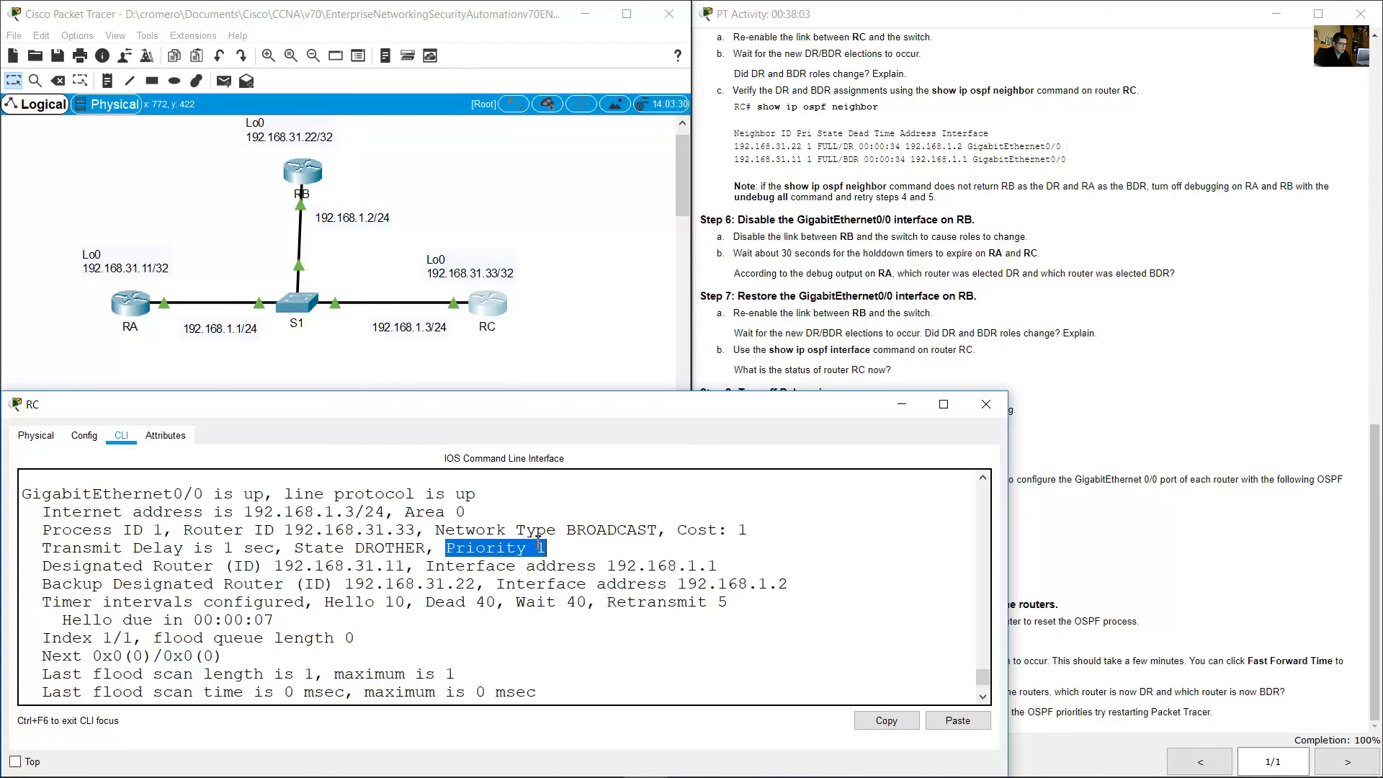
{"action": "scroll", "coordinate": [538, 546], "scroll_direction": "up", "scroll_amount": 2}
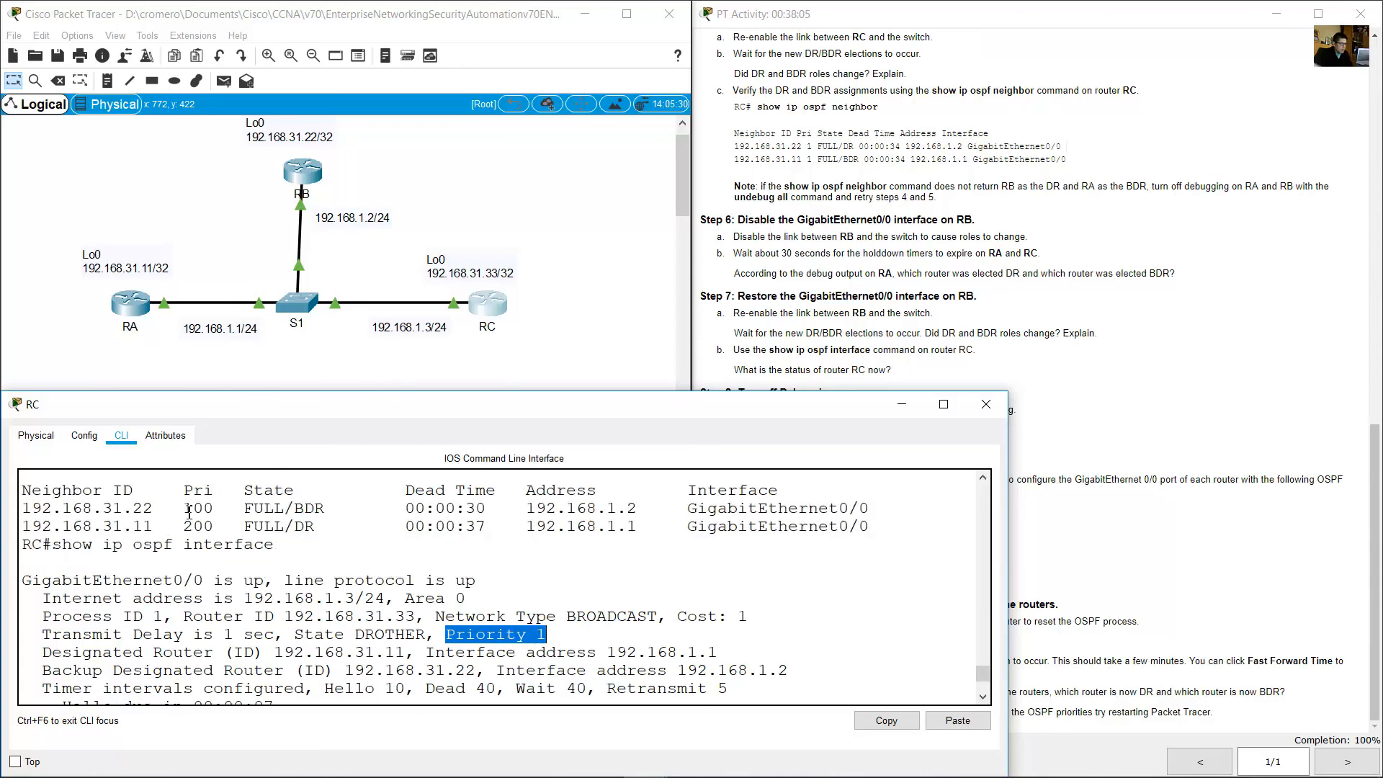
{"action": "left_click_drag", "start_coordinate": [186, 509], "coordinate": [238, 506]}
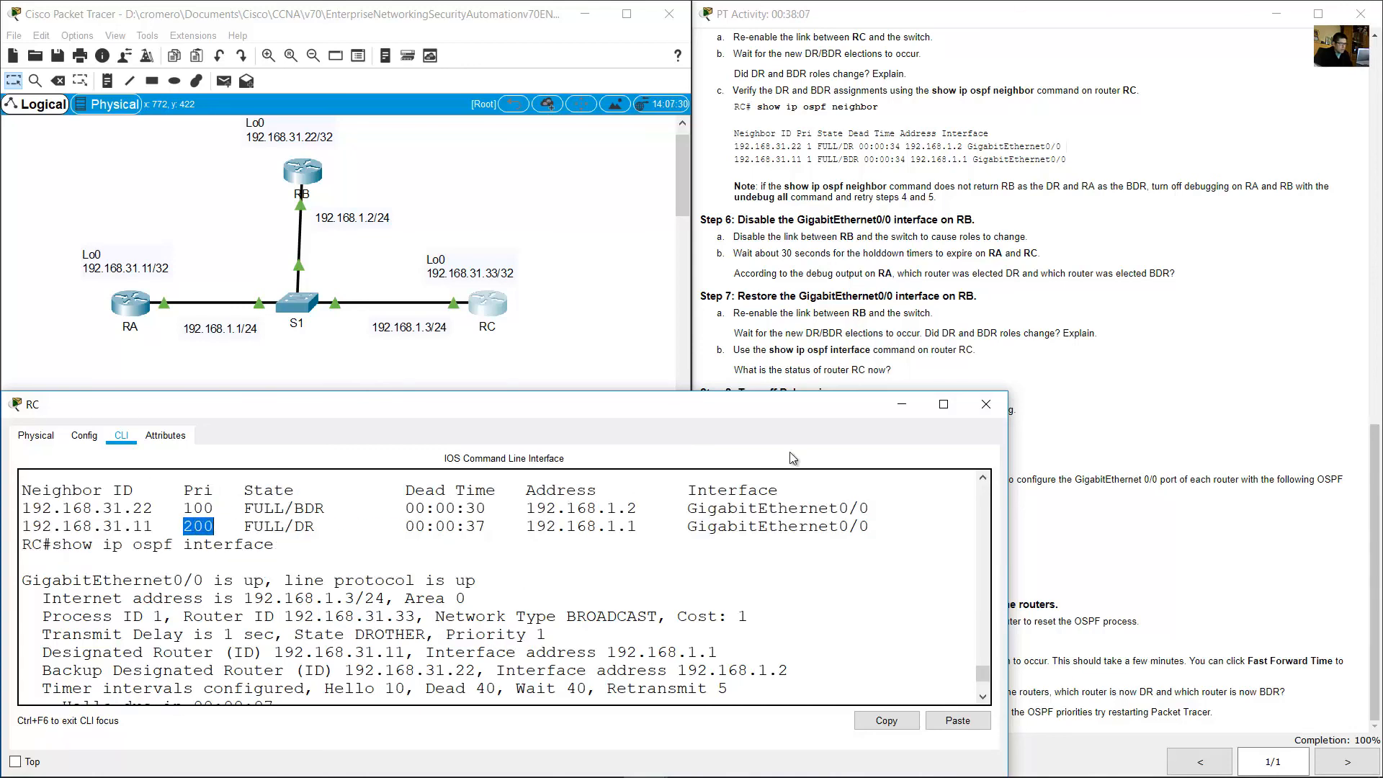
{"action": "left_click", "coordinate": [901, 404]}
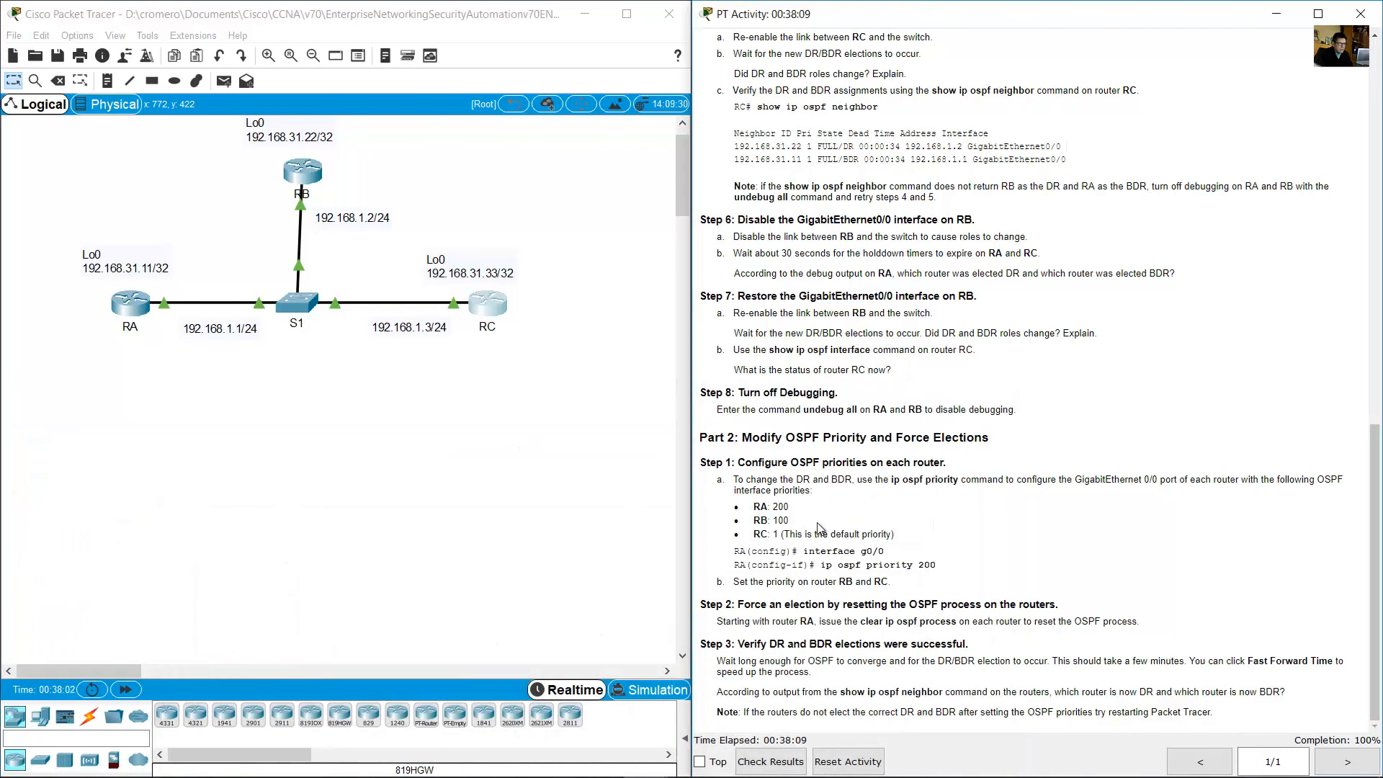